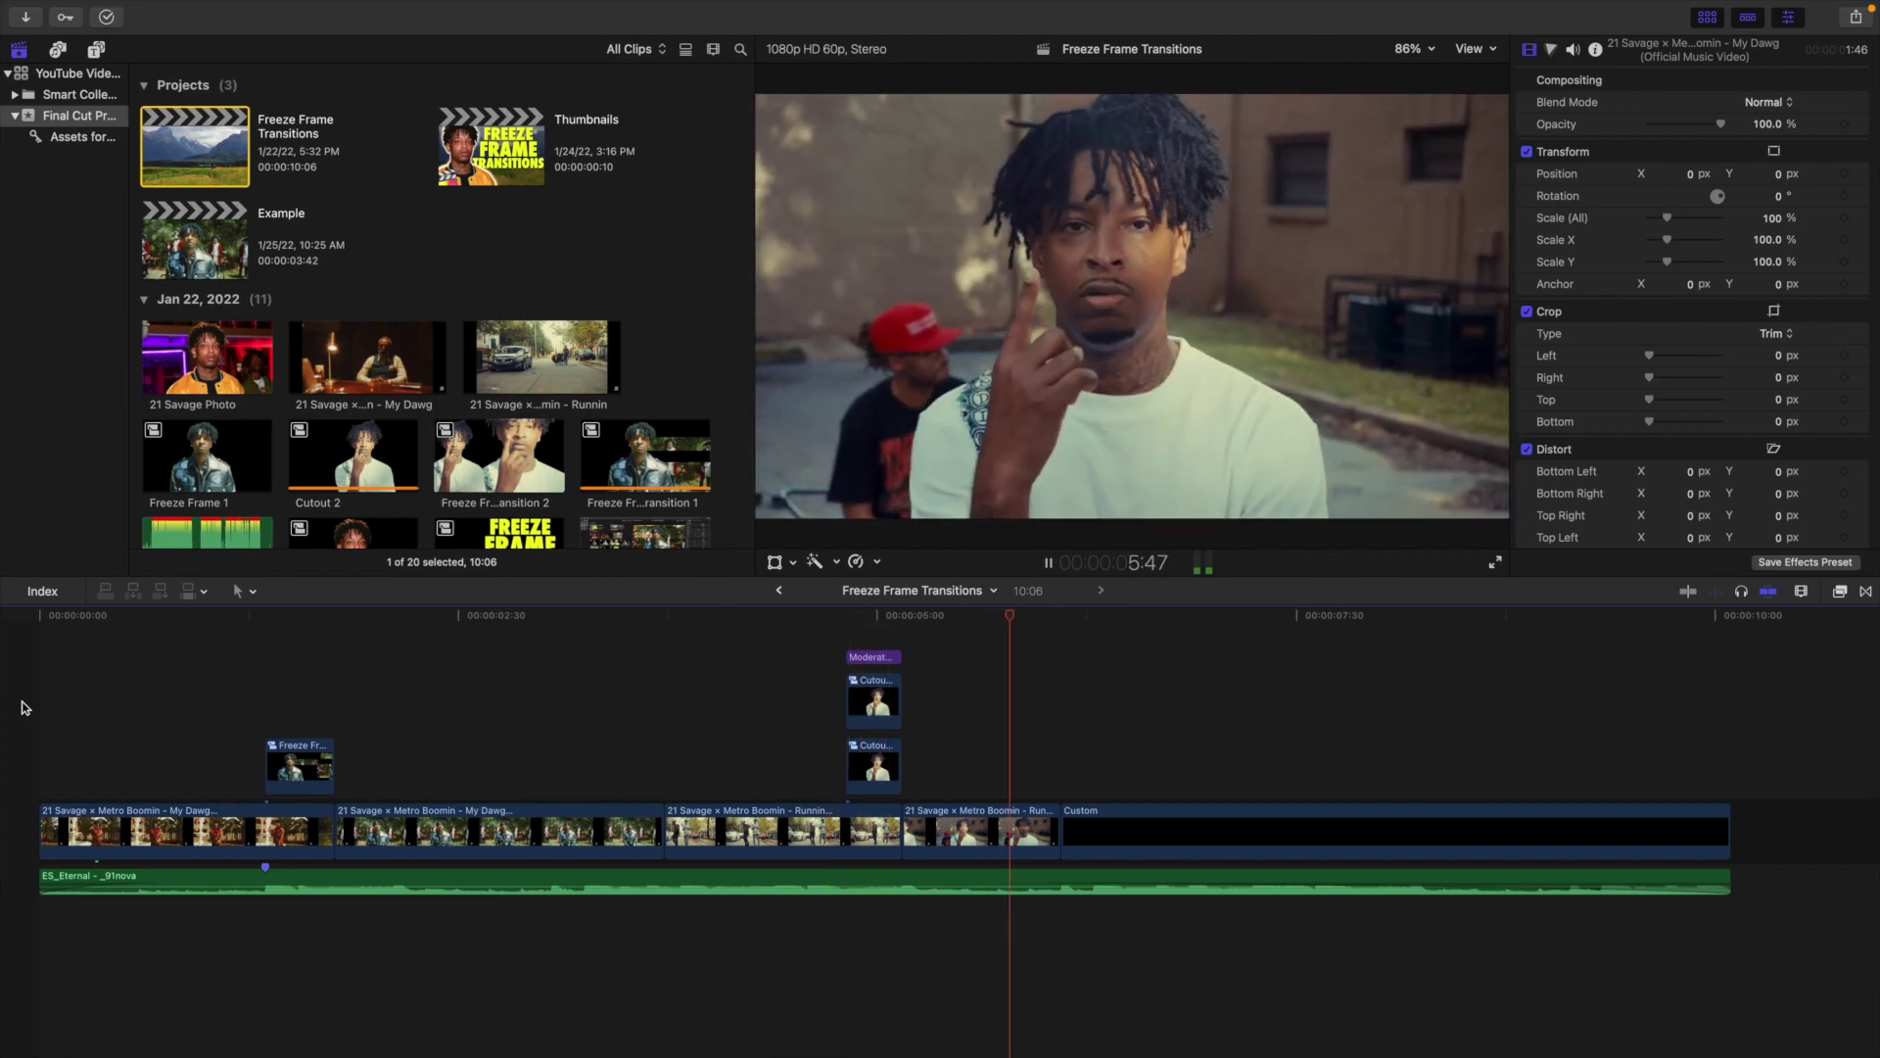
Step: Play back the finished Freeze Frame Transitions project from the beginning to review the example effects
key(Home)
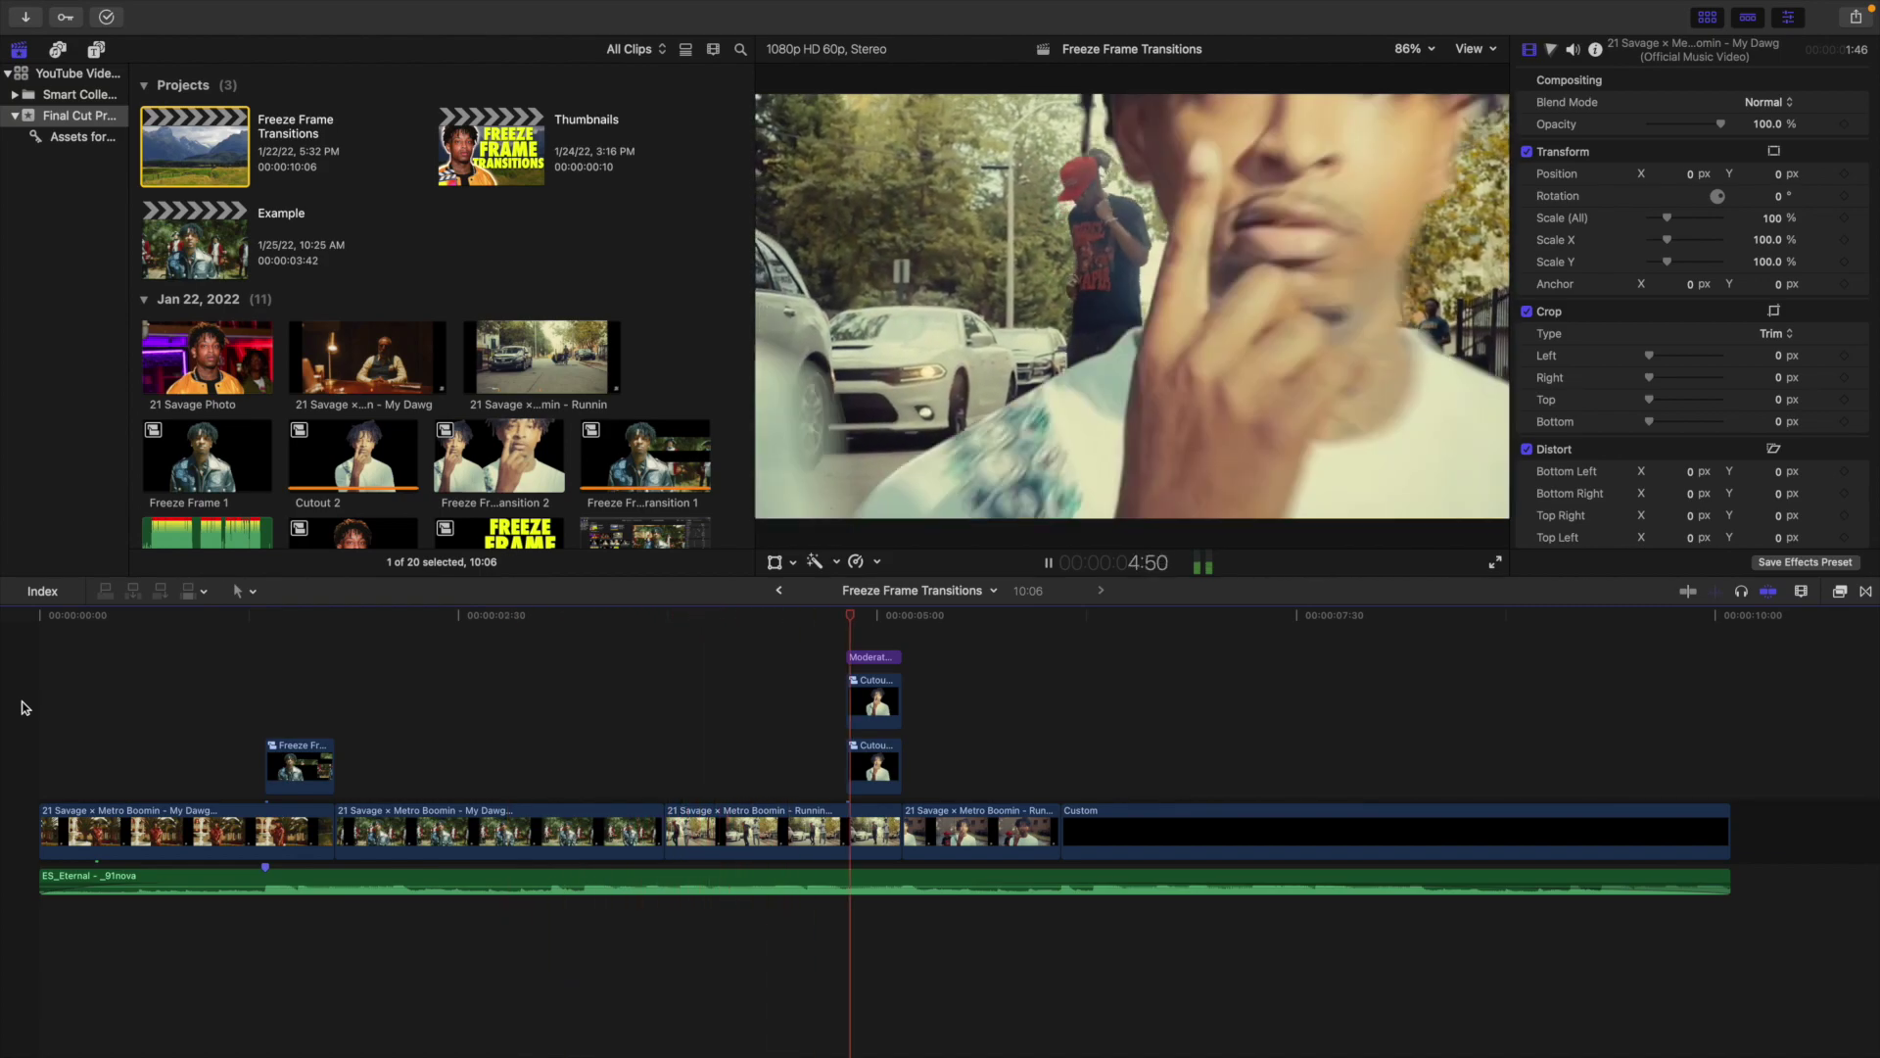
key(Home)
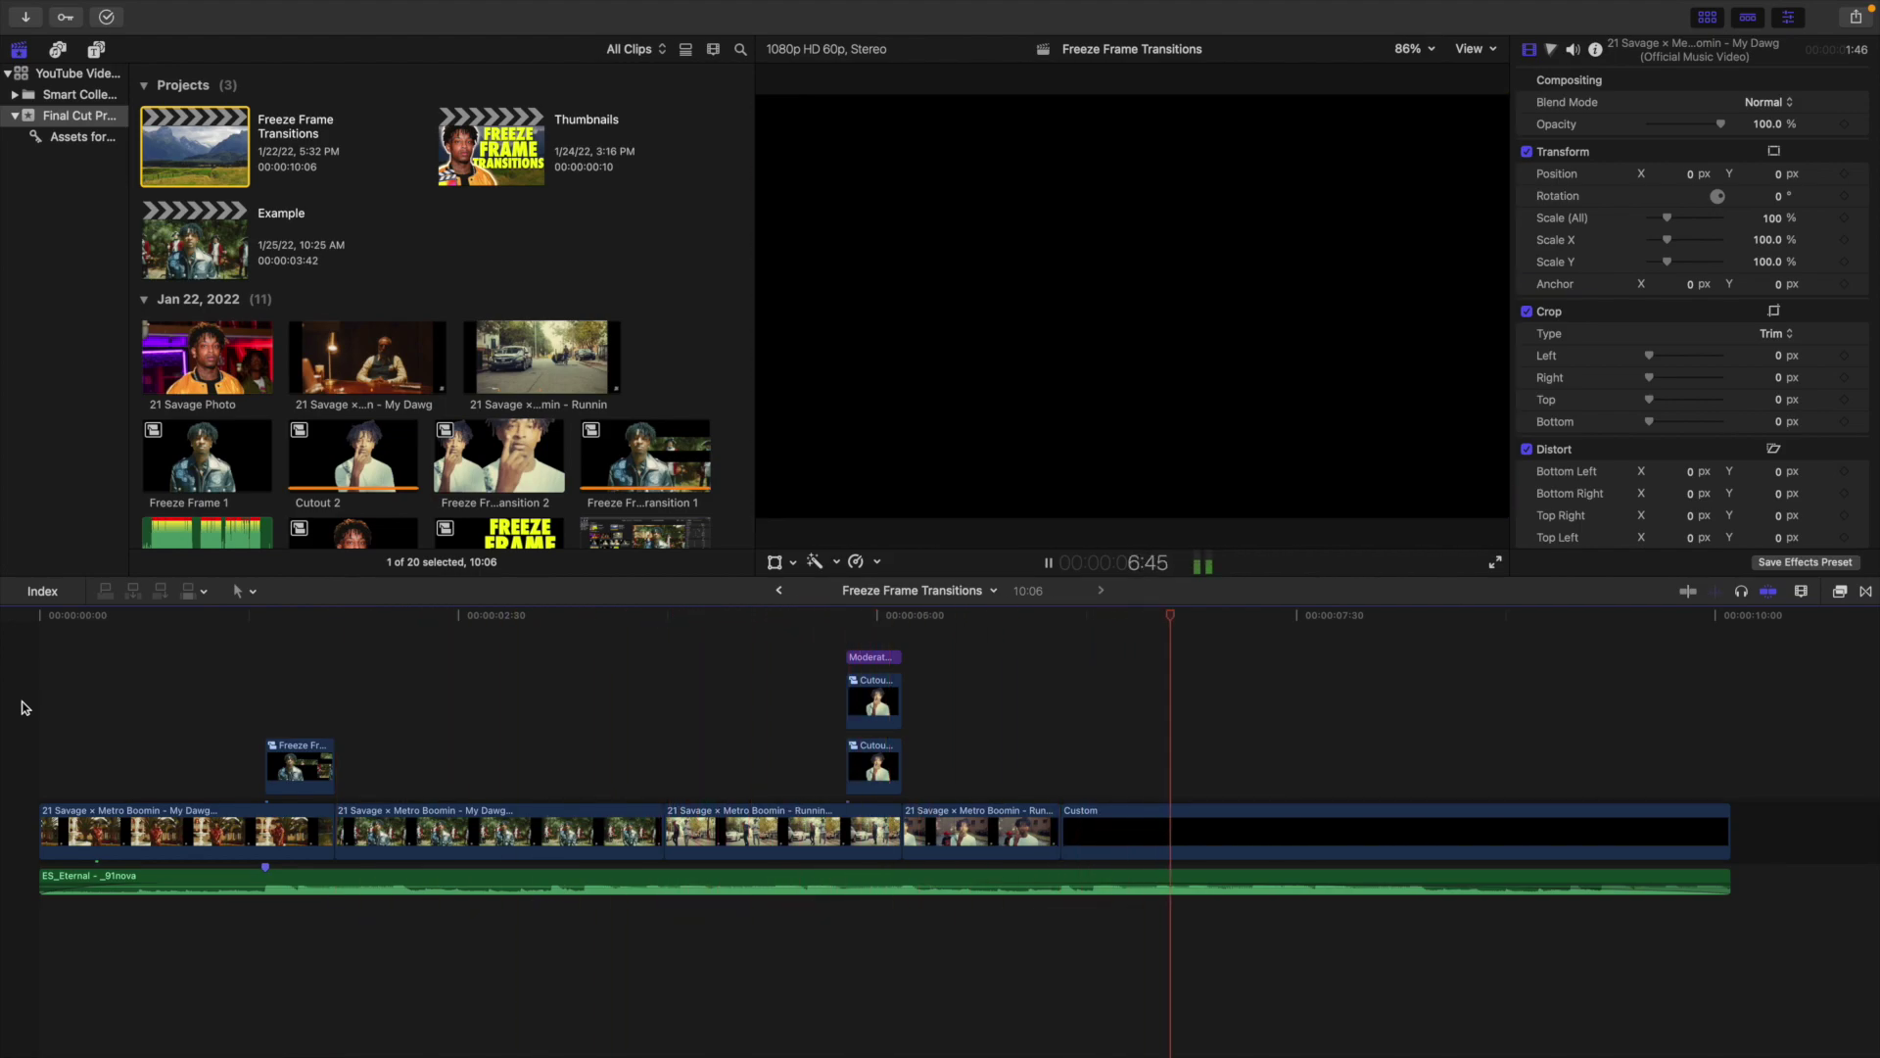
key(space)
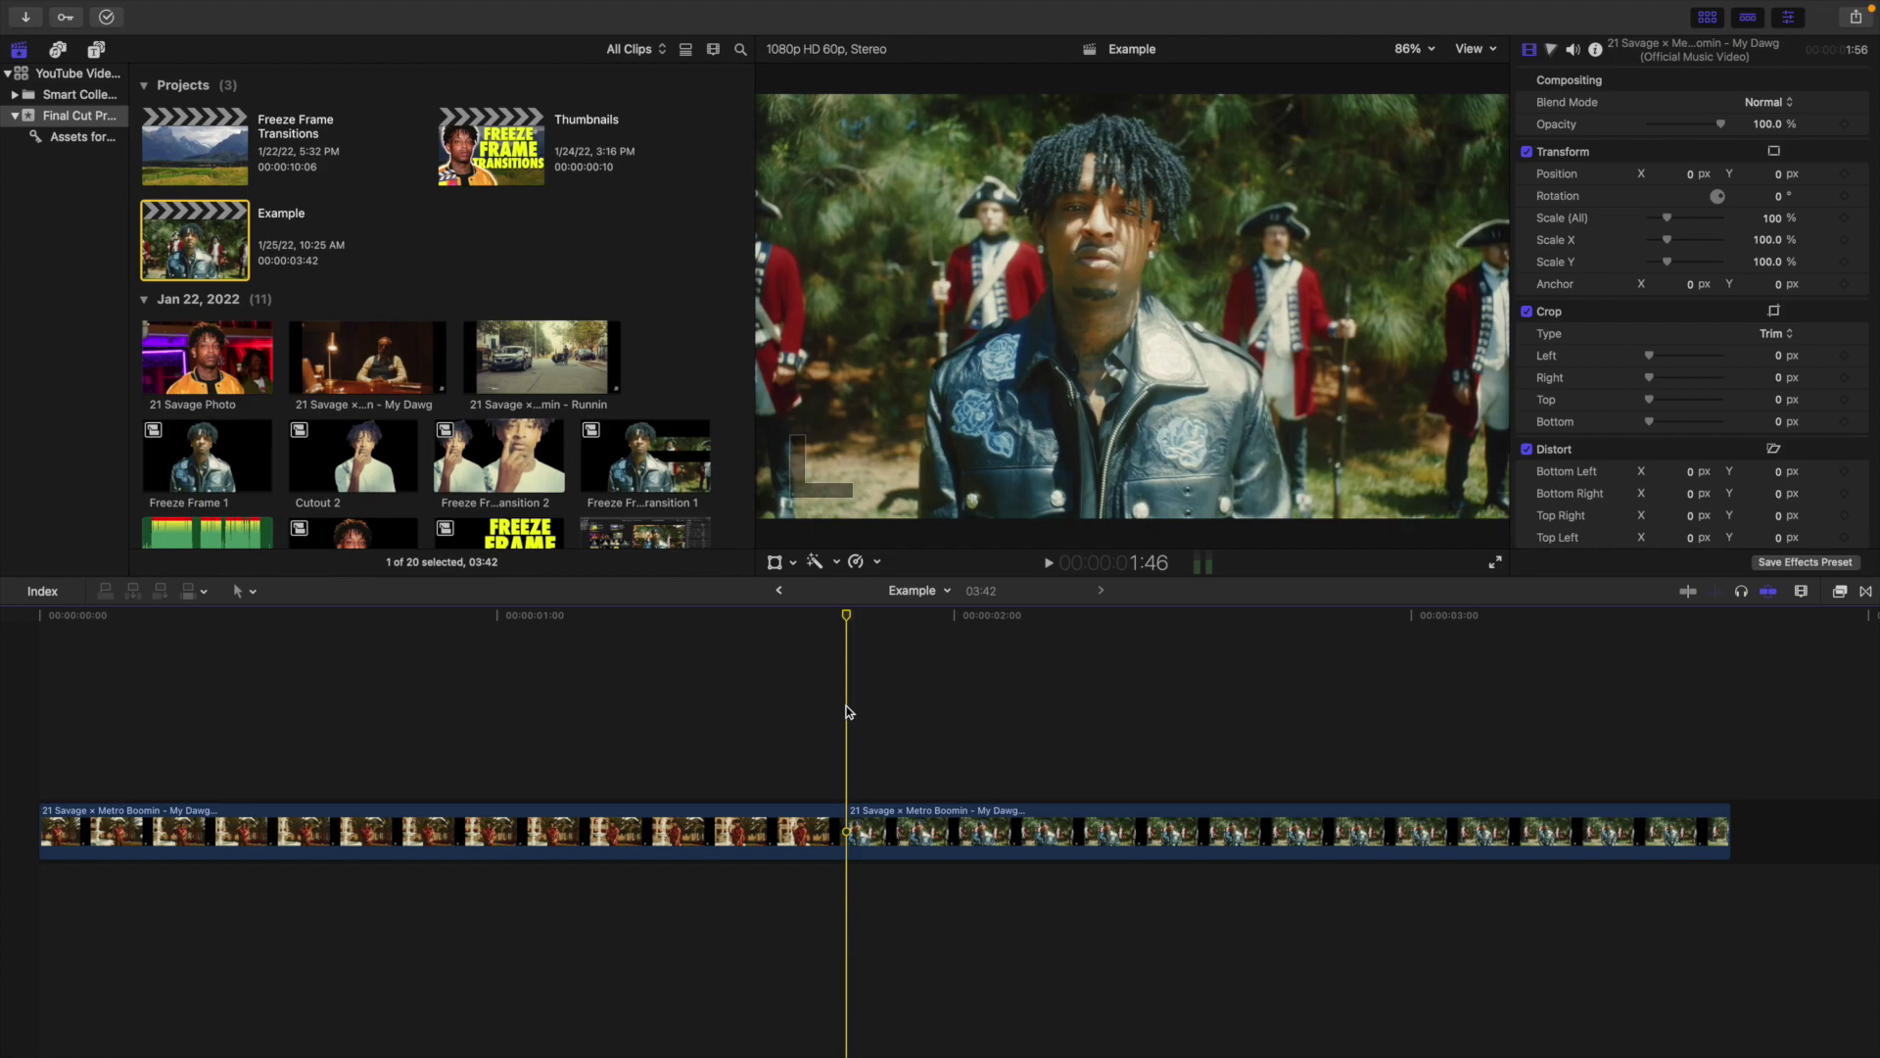
Step: Add a freeze frame at the start of the Example project's second clip, and delete that freeze frame again
click(906, 837)
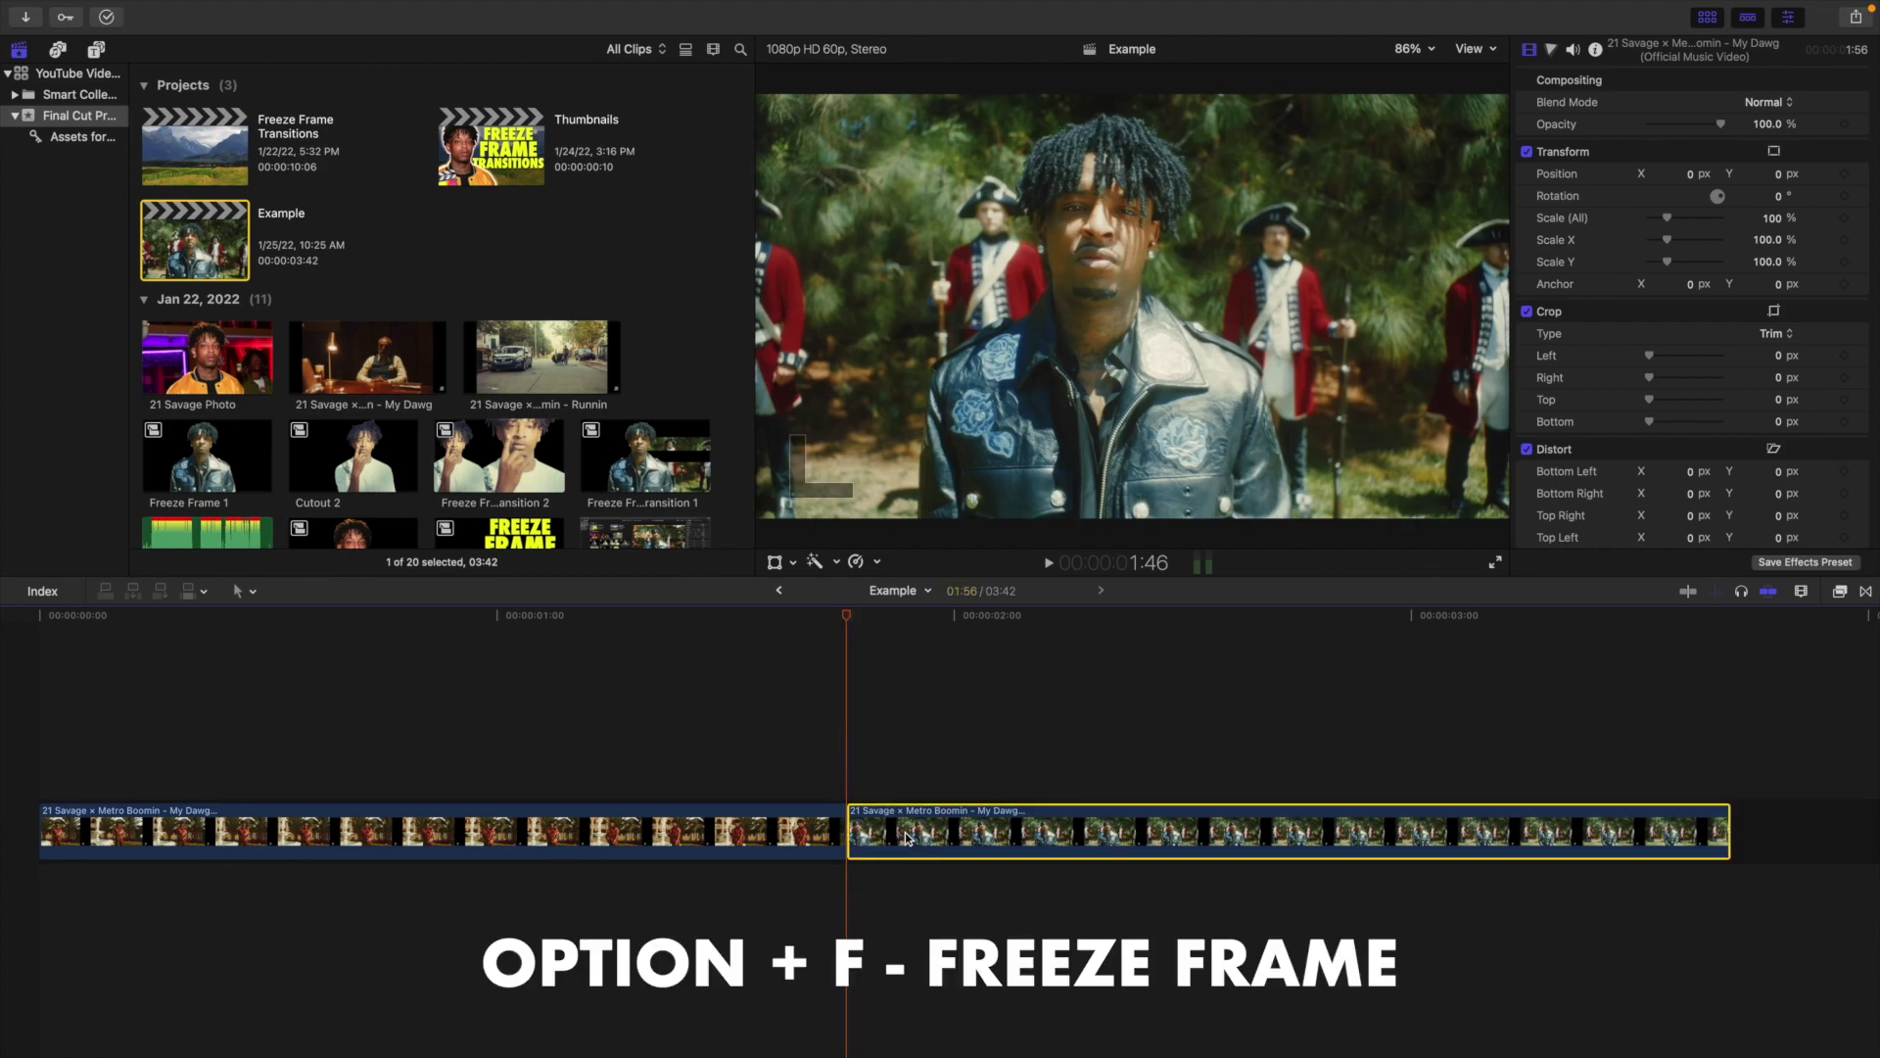
key(alt+f)
key(shift+z)
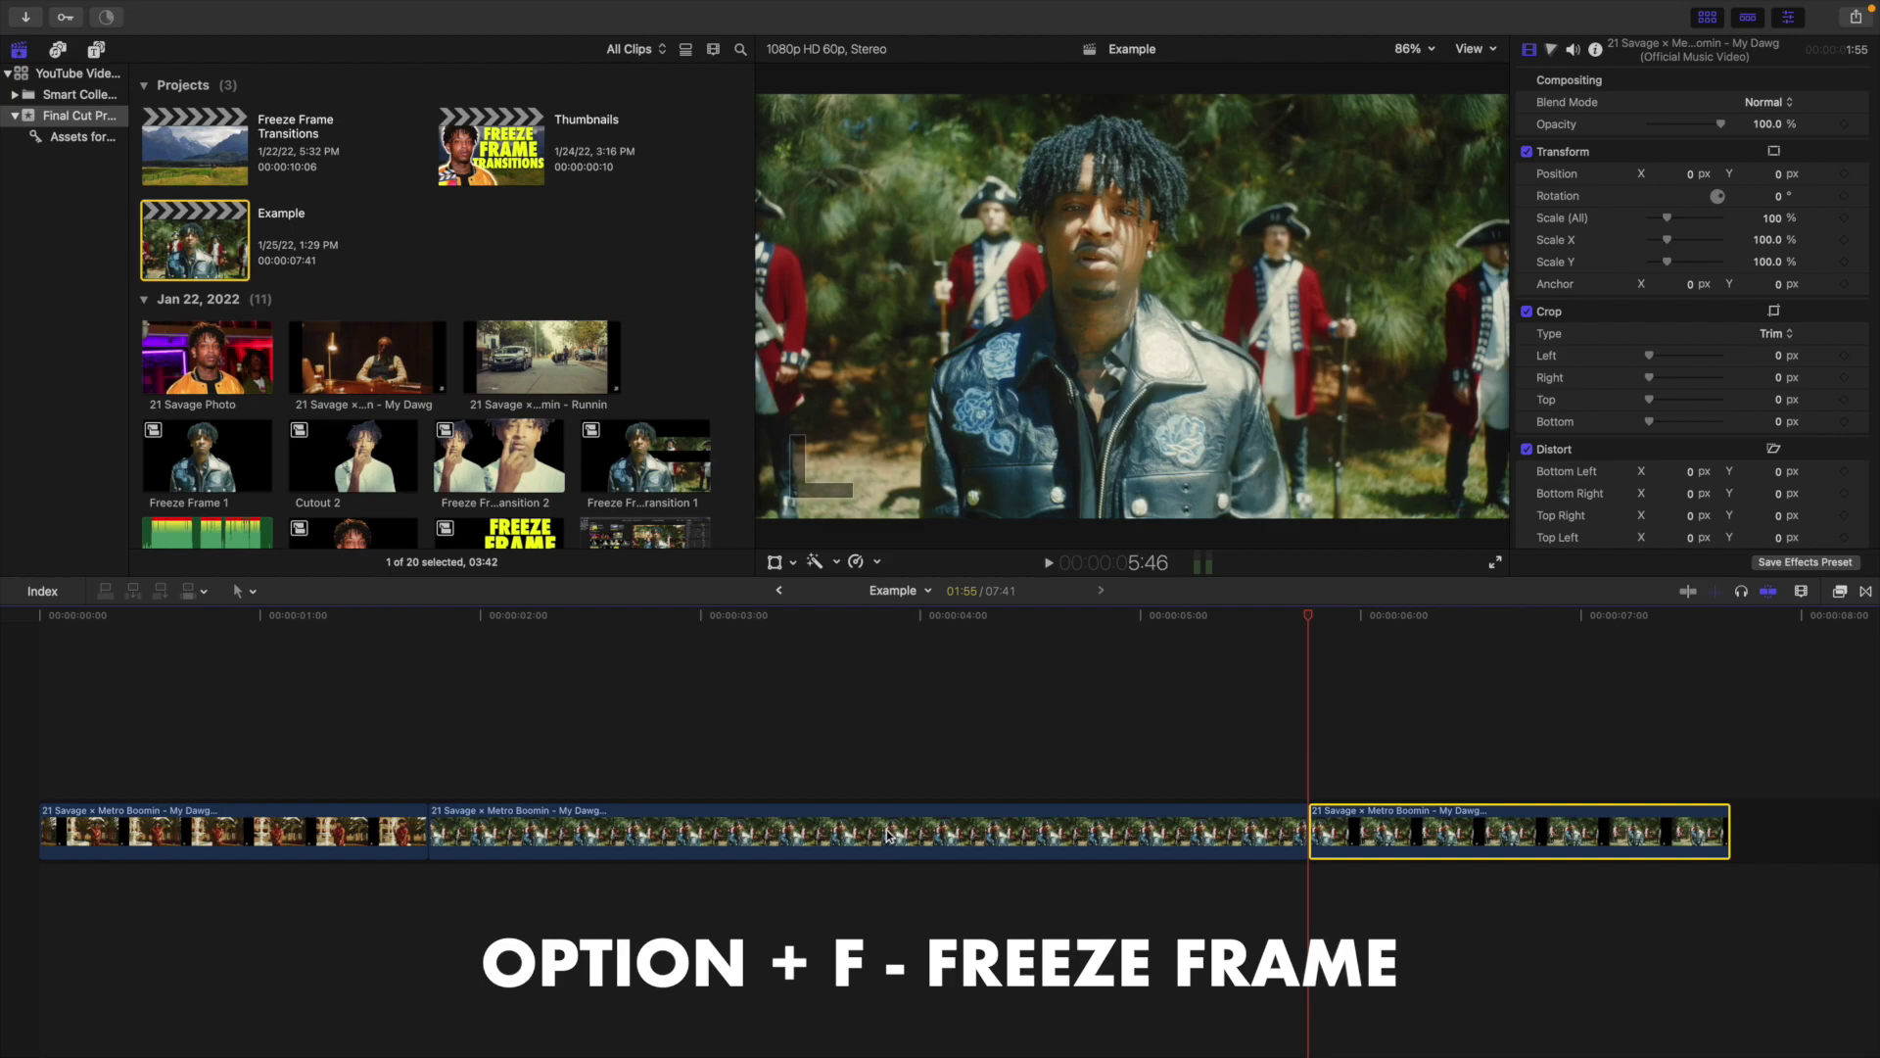
click(889, 835)
key(Delete)
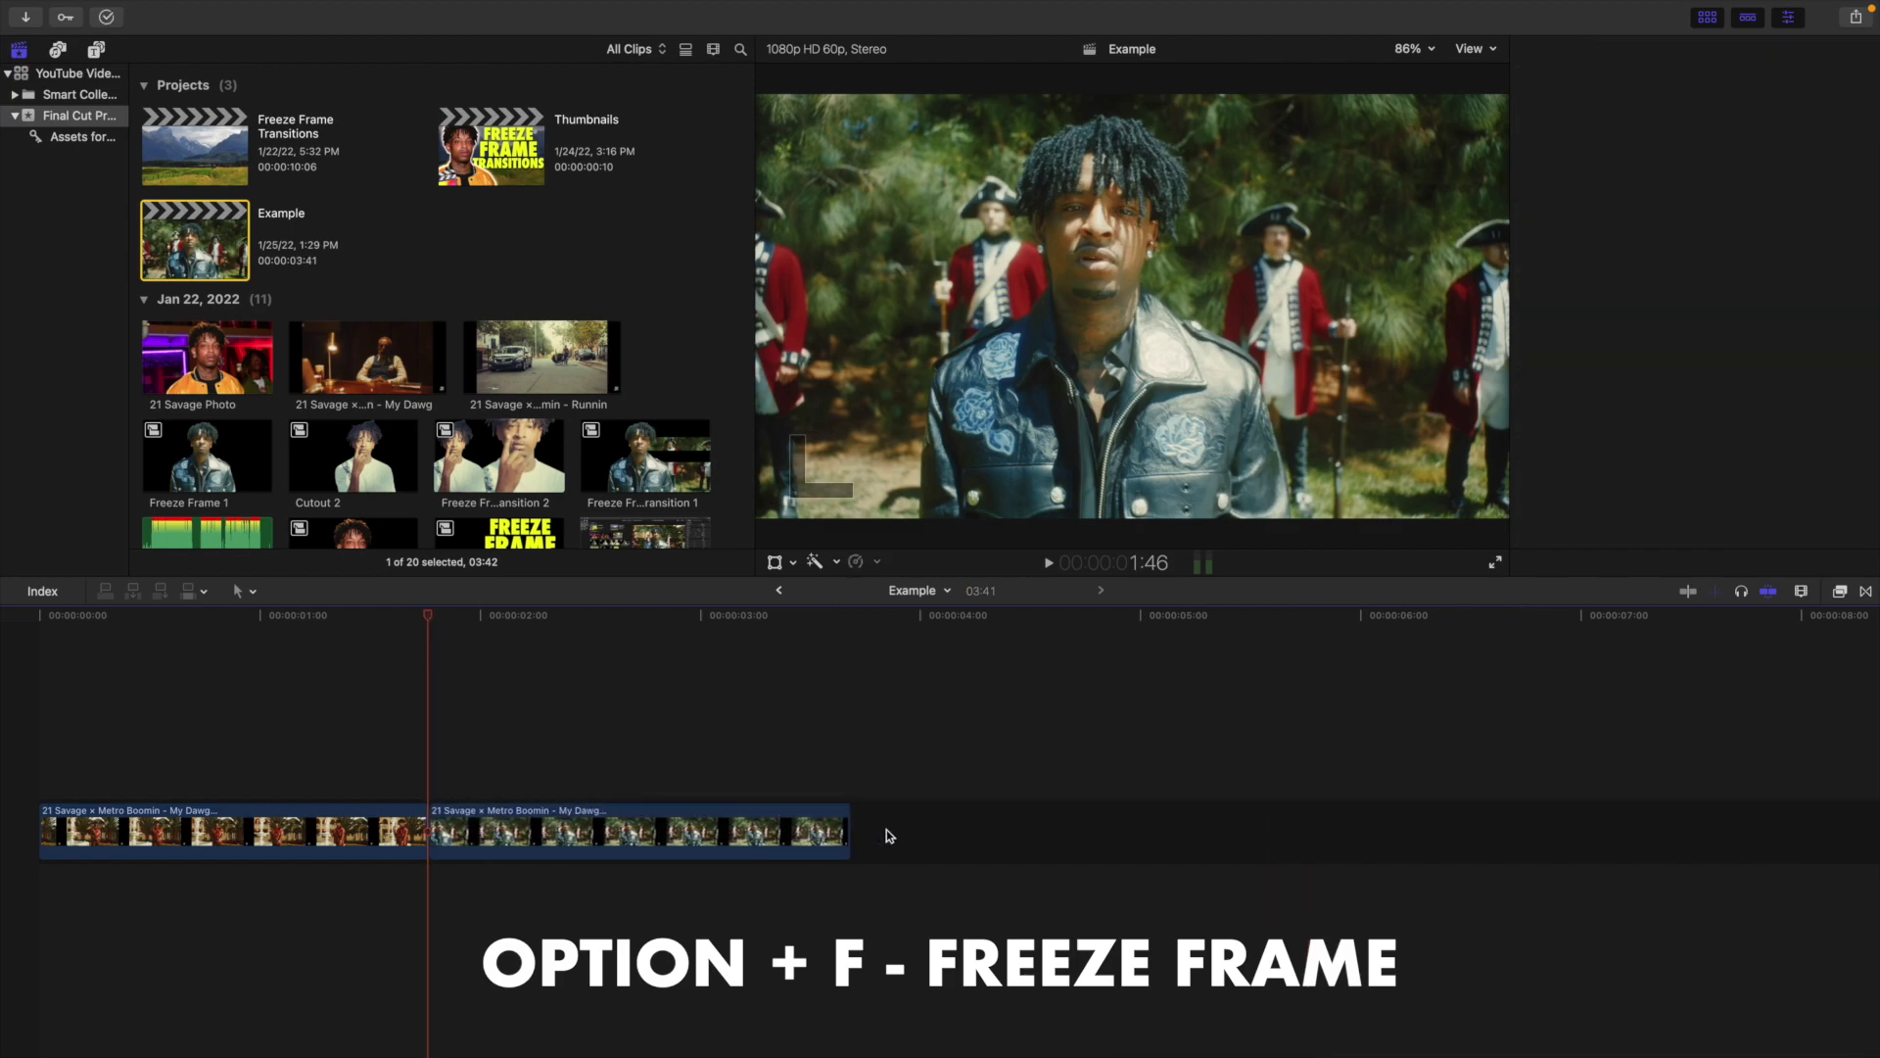
Step: Try retiming the second clip with a Hold segment at the cut, and undo the change
click(579, 836)
key(super+equal)
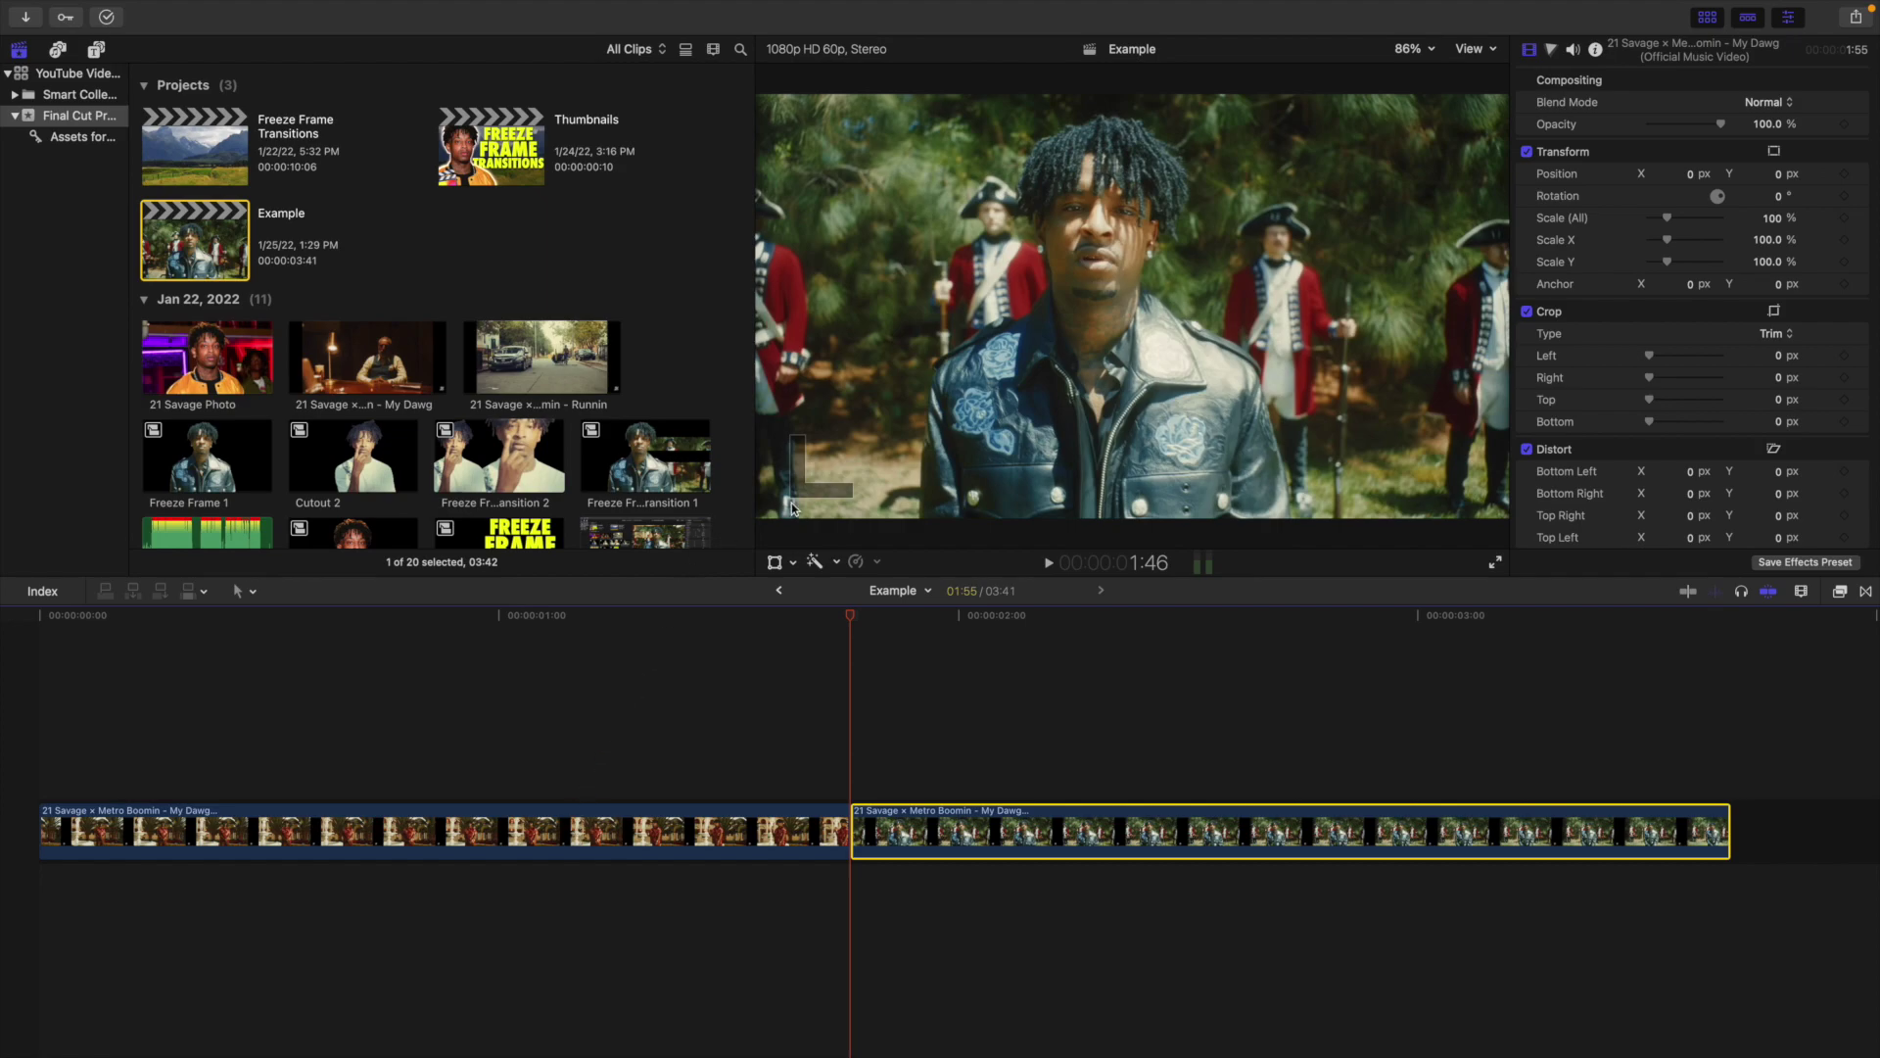
click(880, 568)
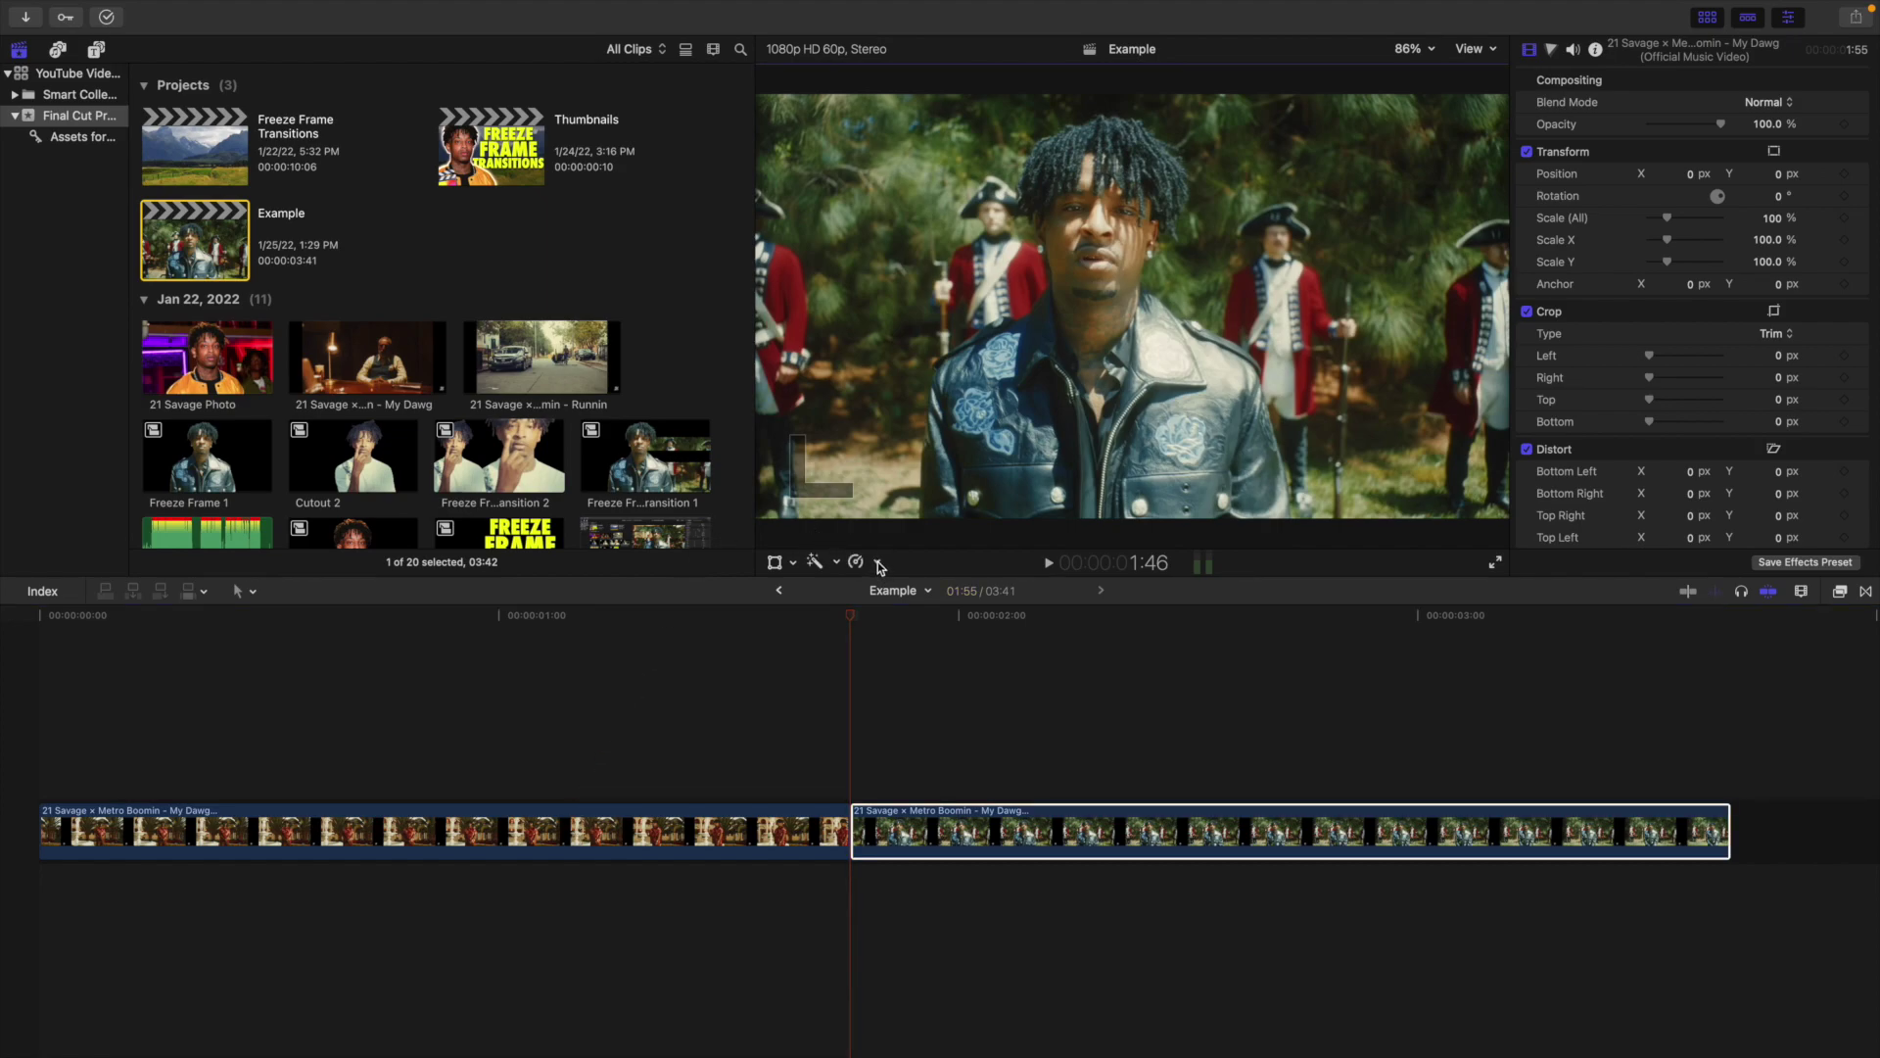
click(879, 565)
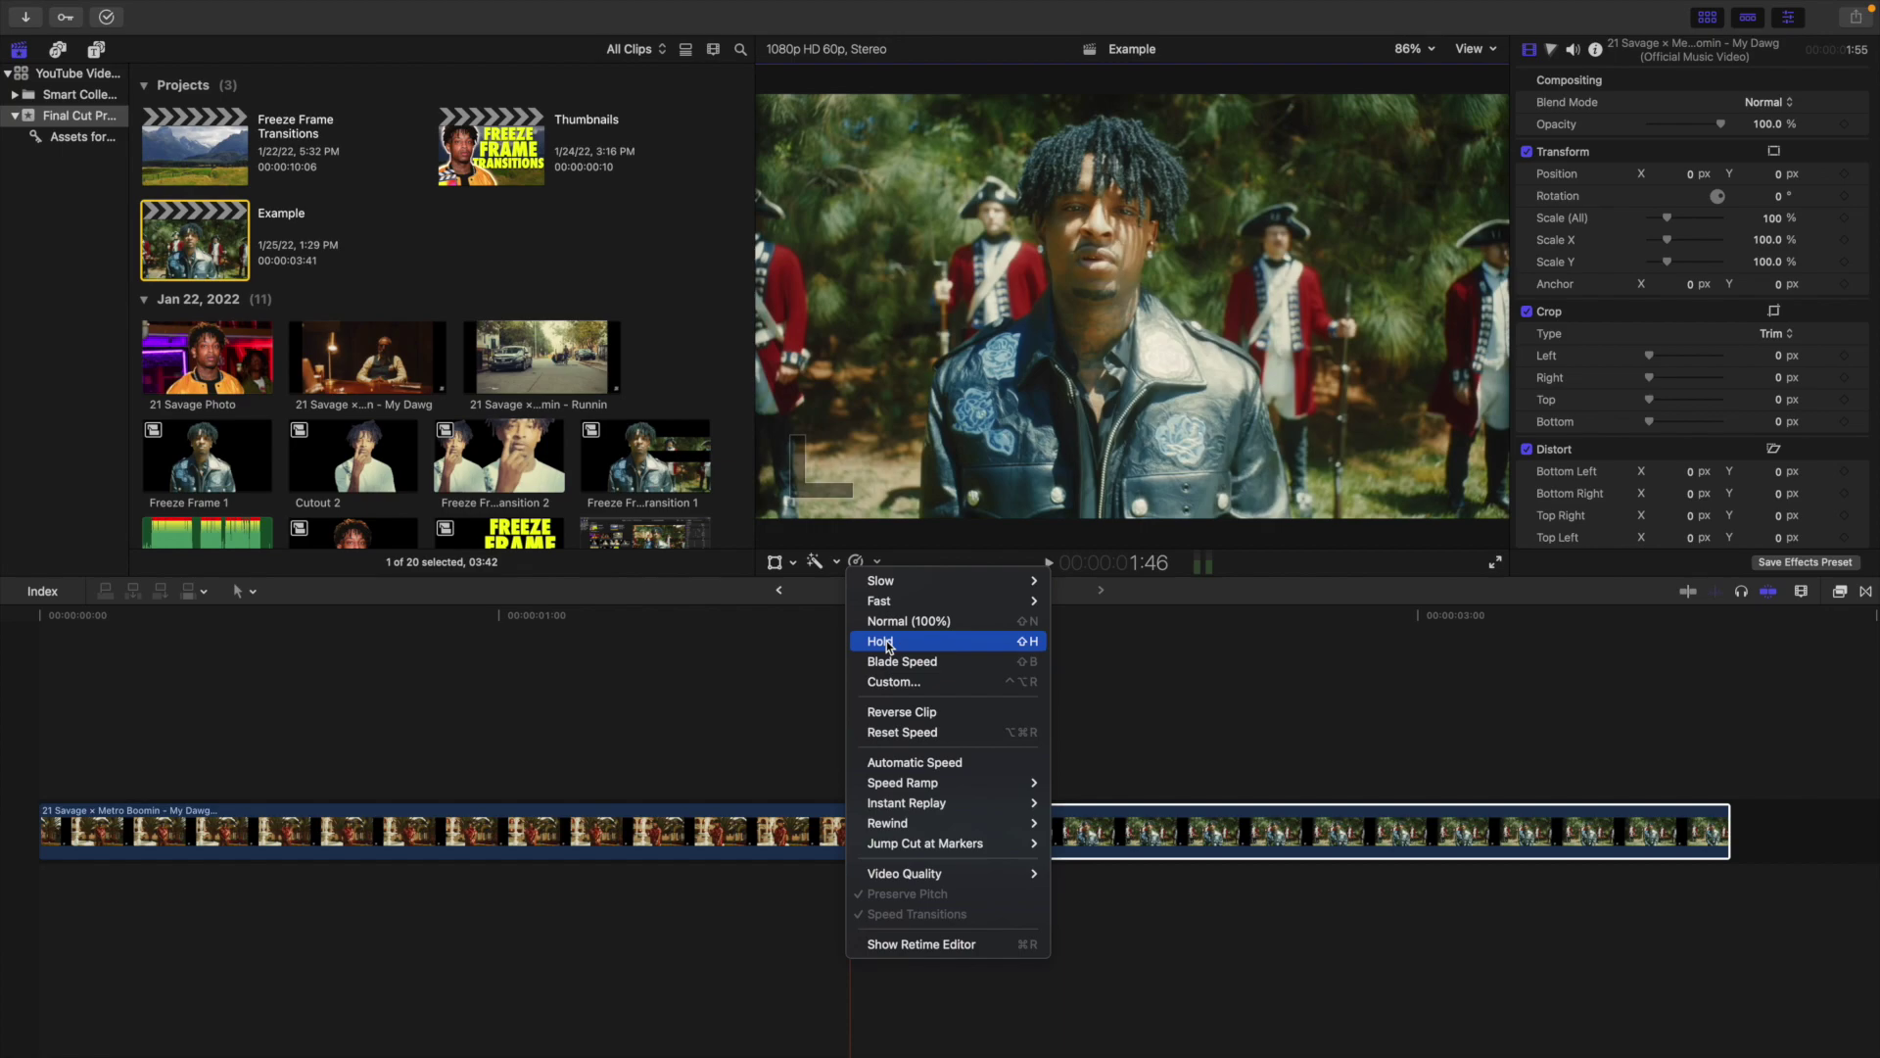
click(887, 647)
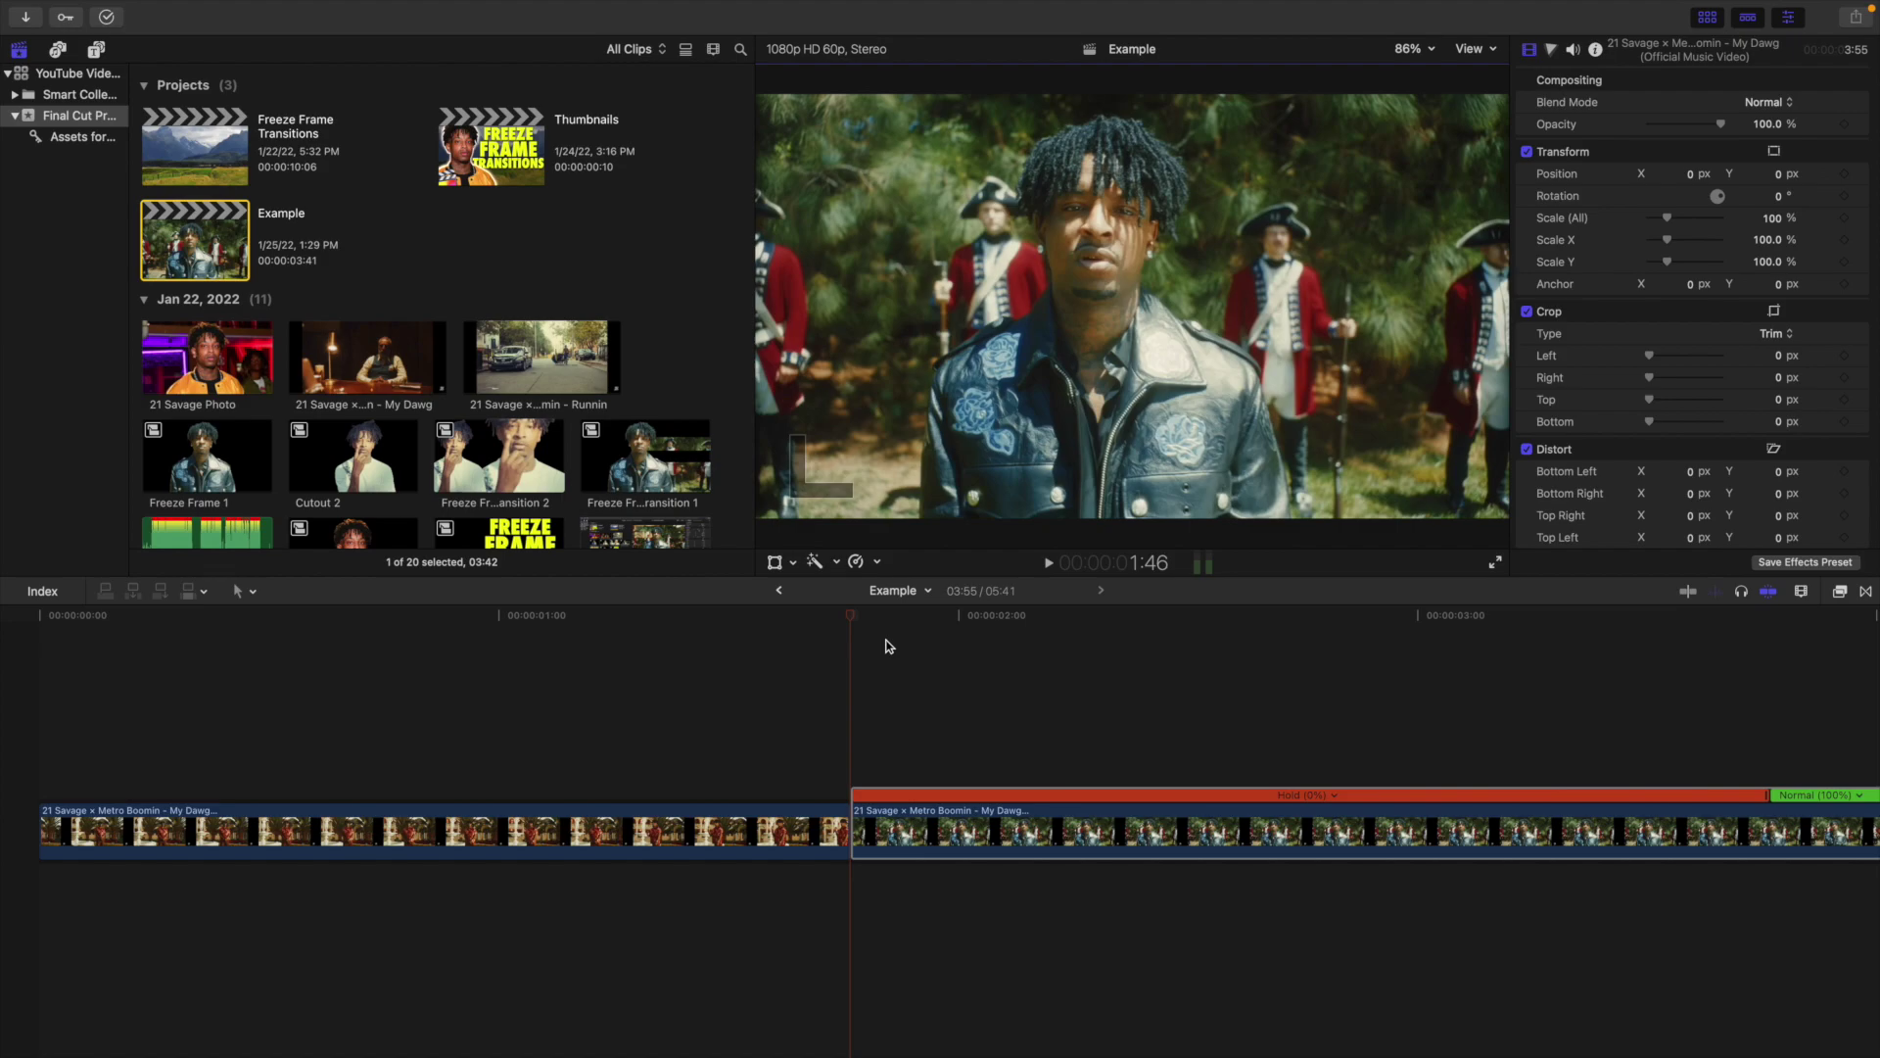
key(super+z)
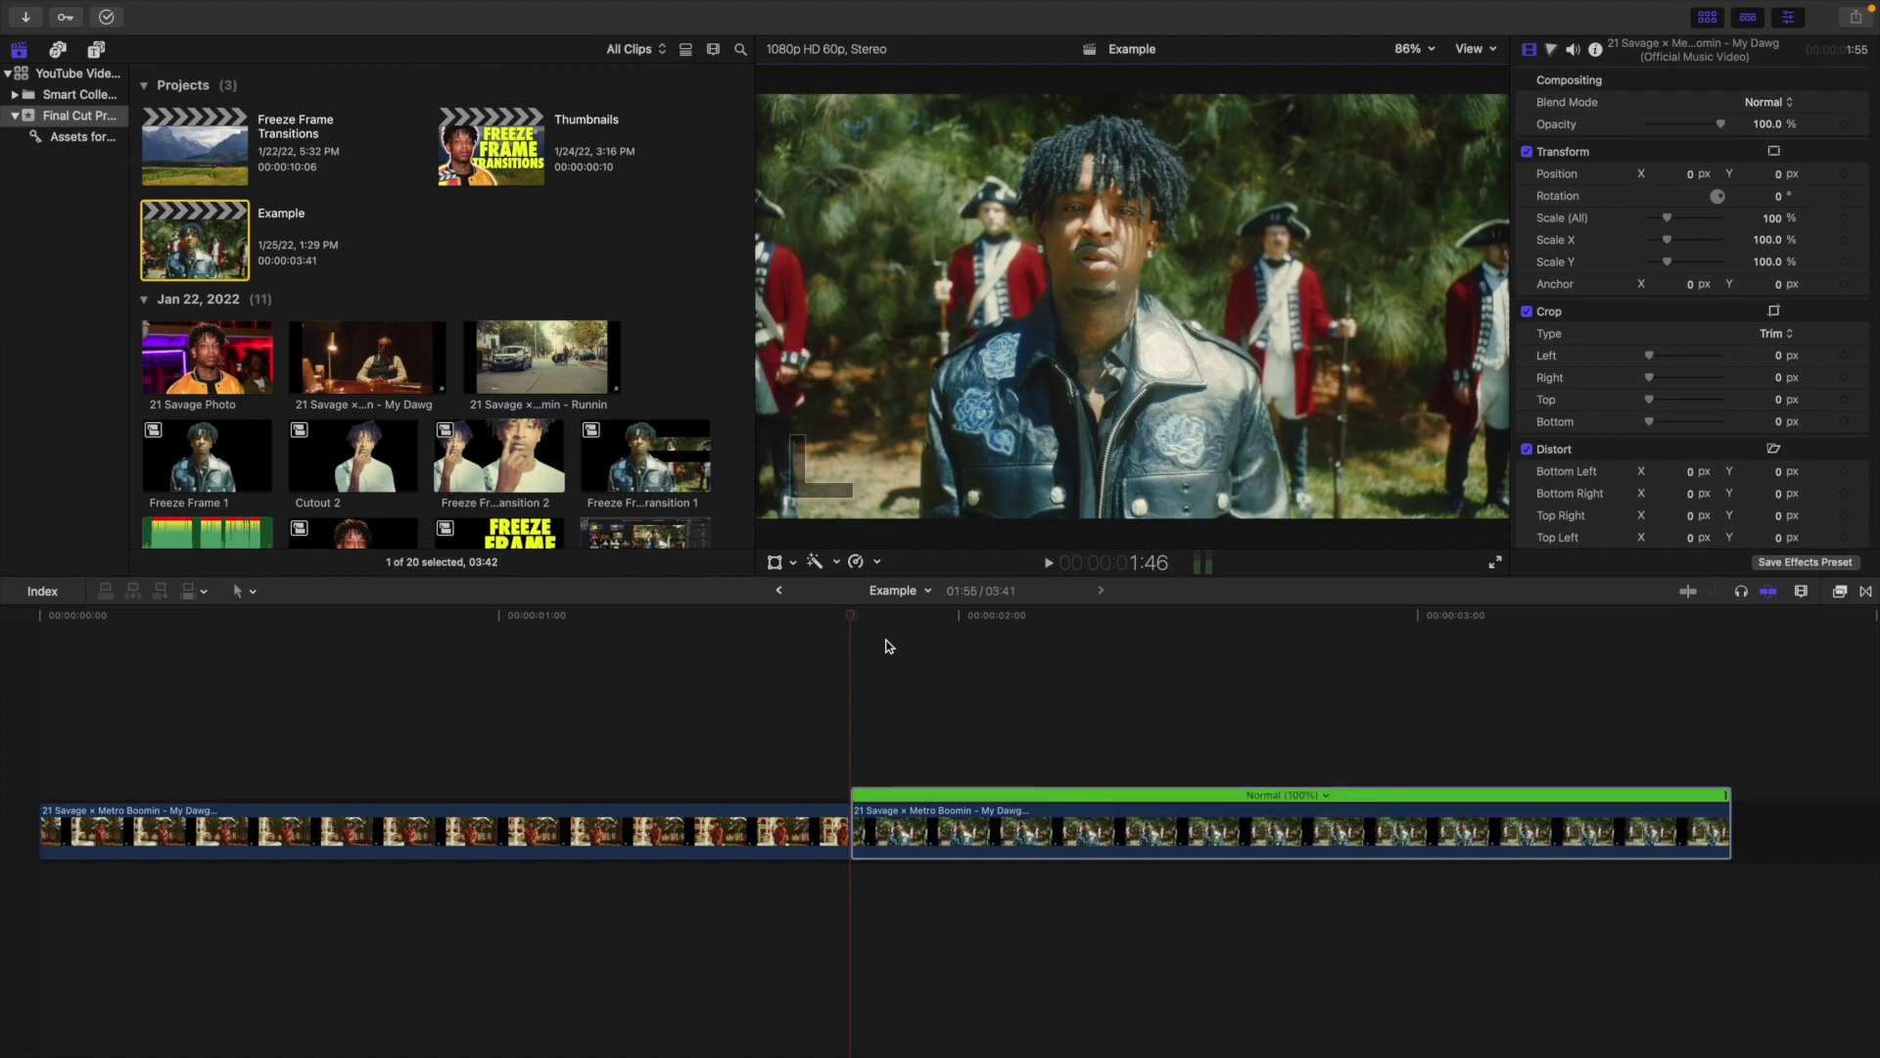
click(908, 830)
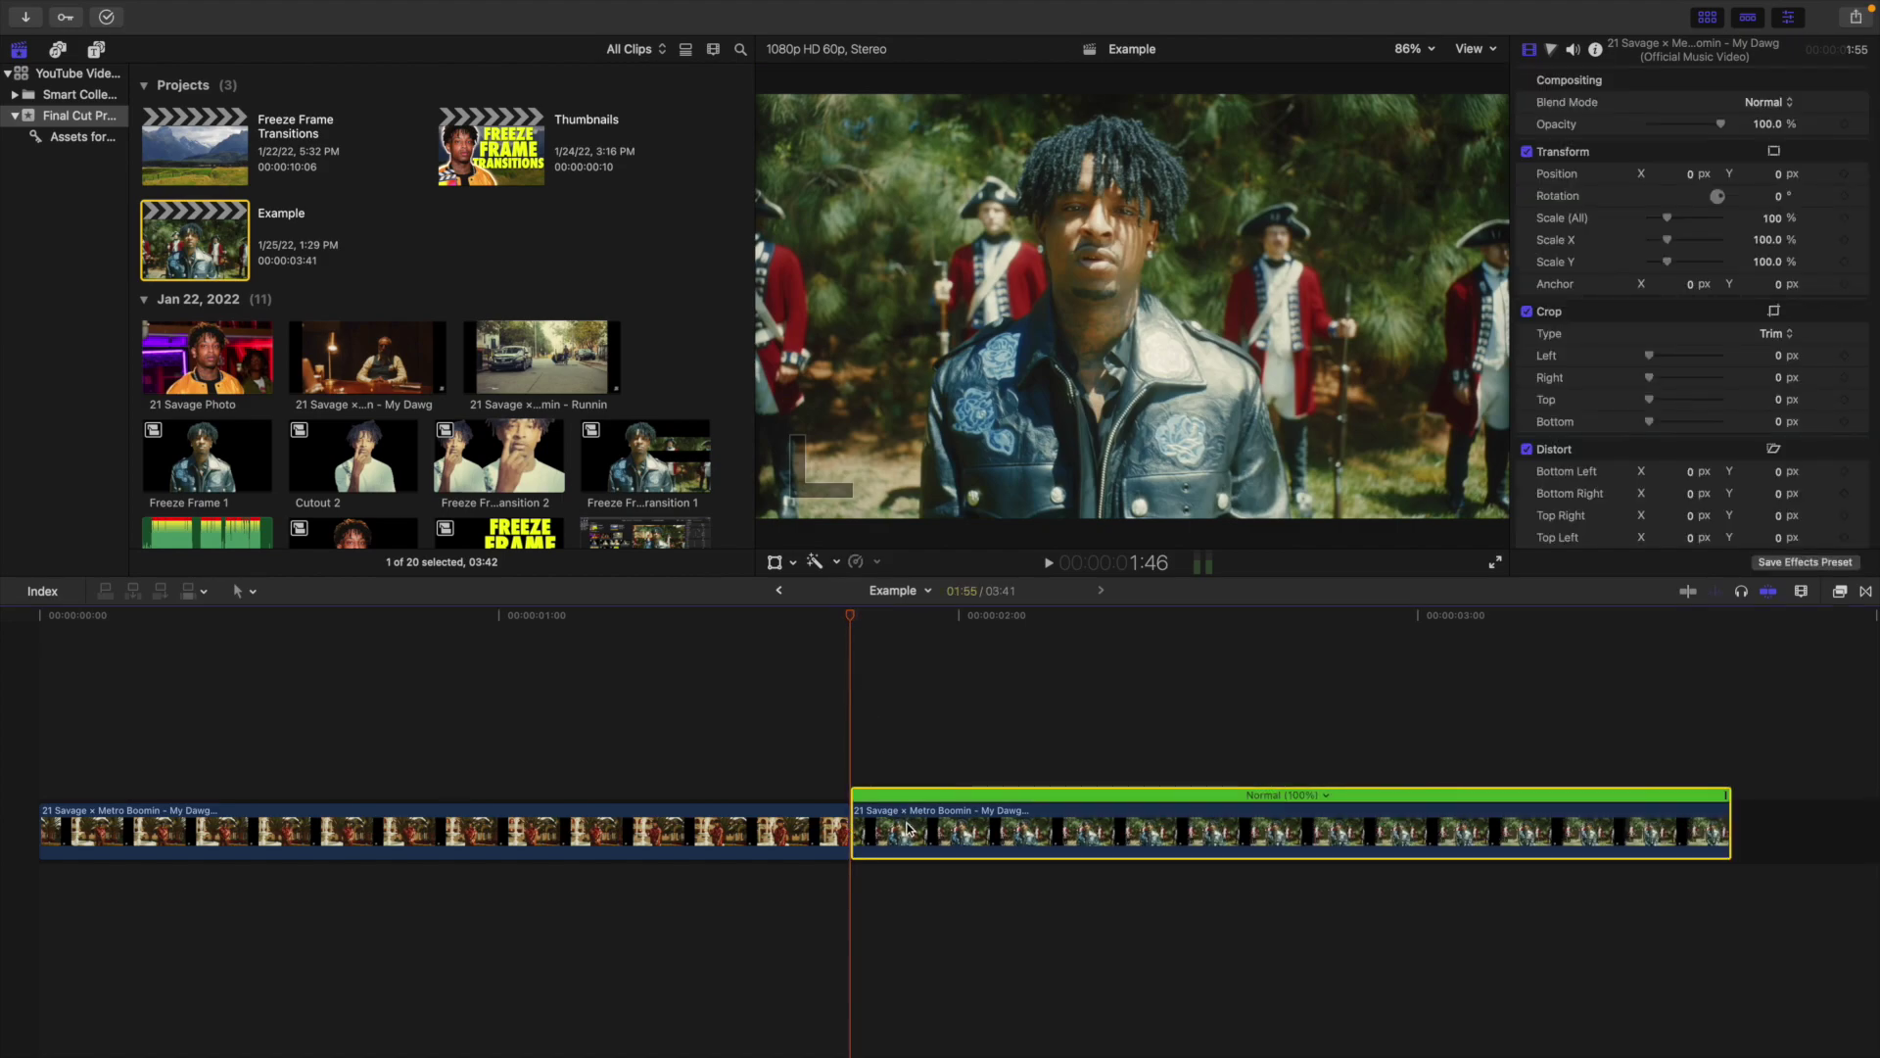
key(super+shift+a)
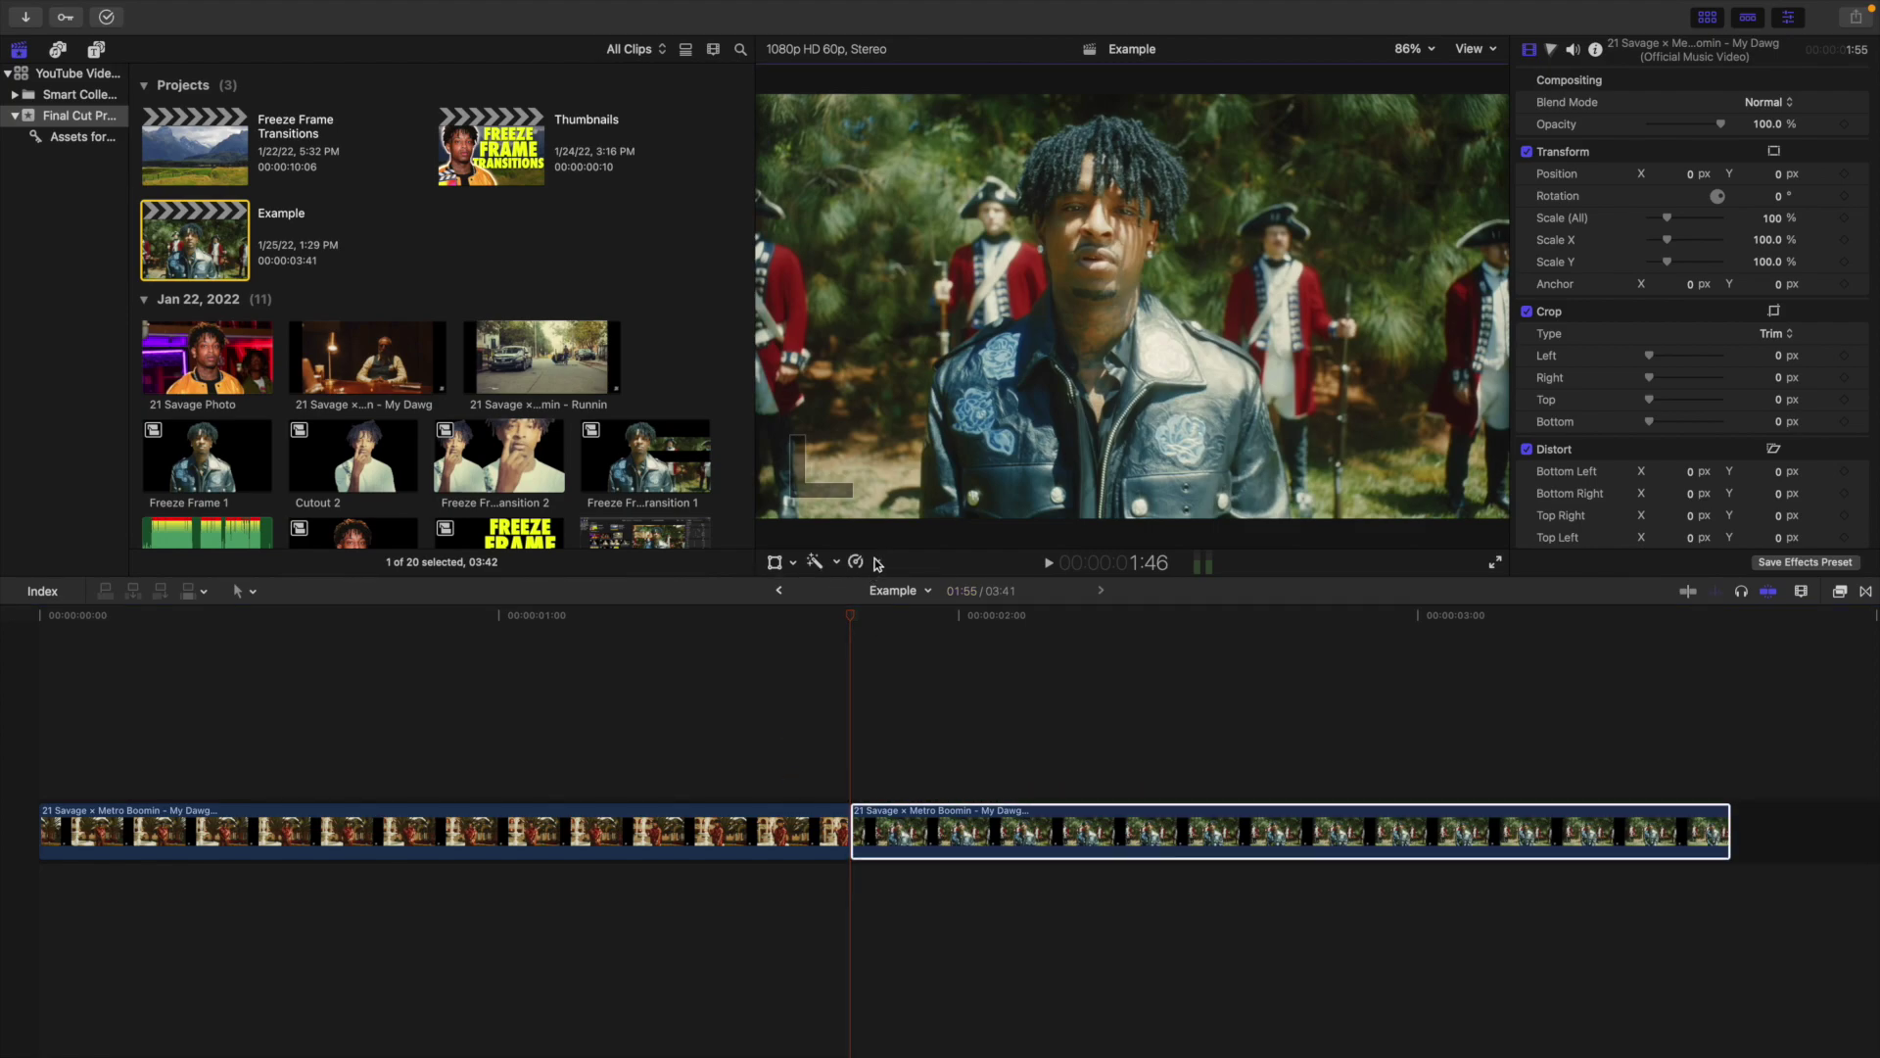
click(878, 562)
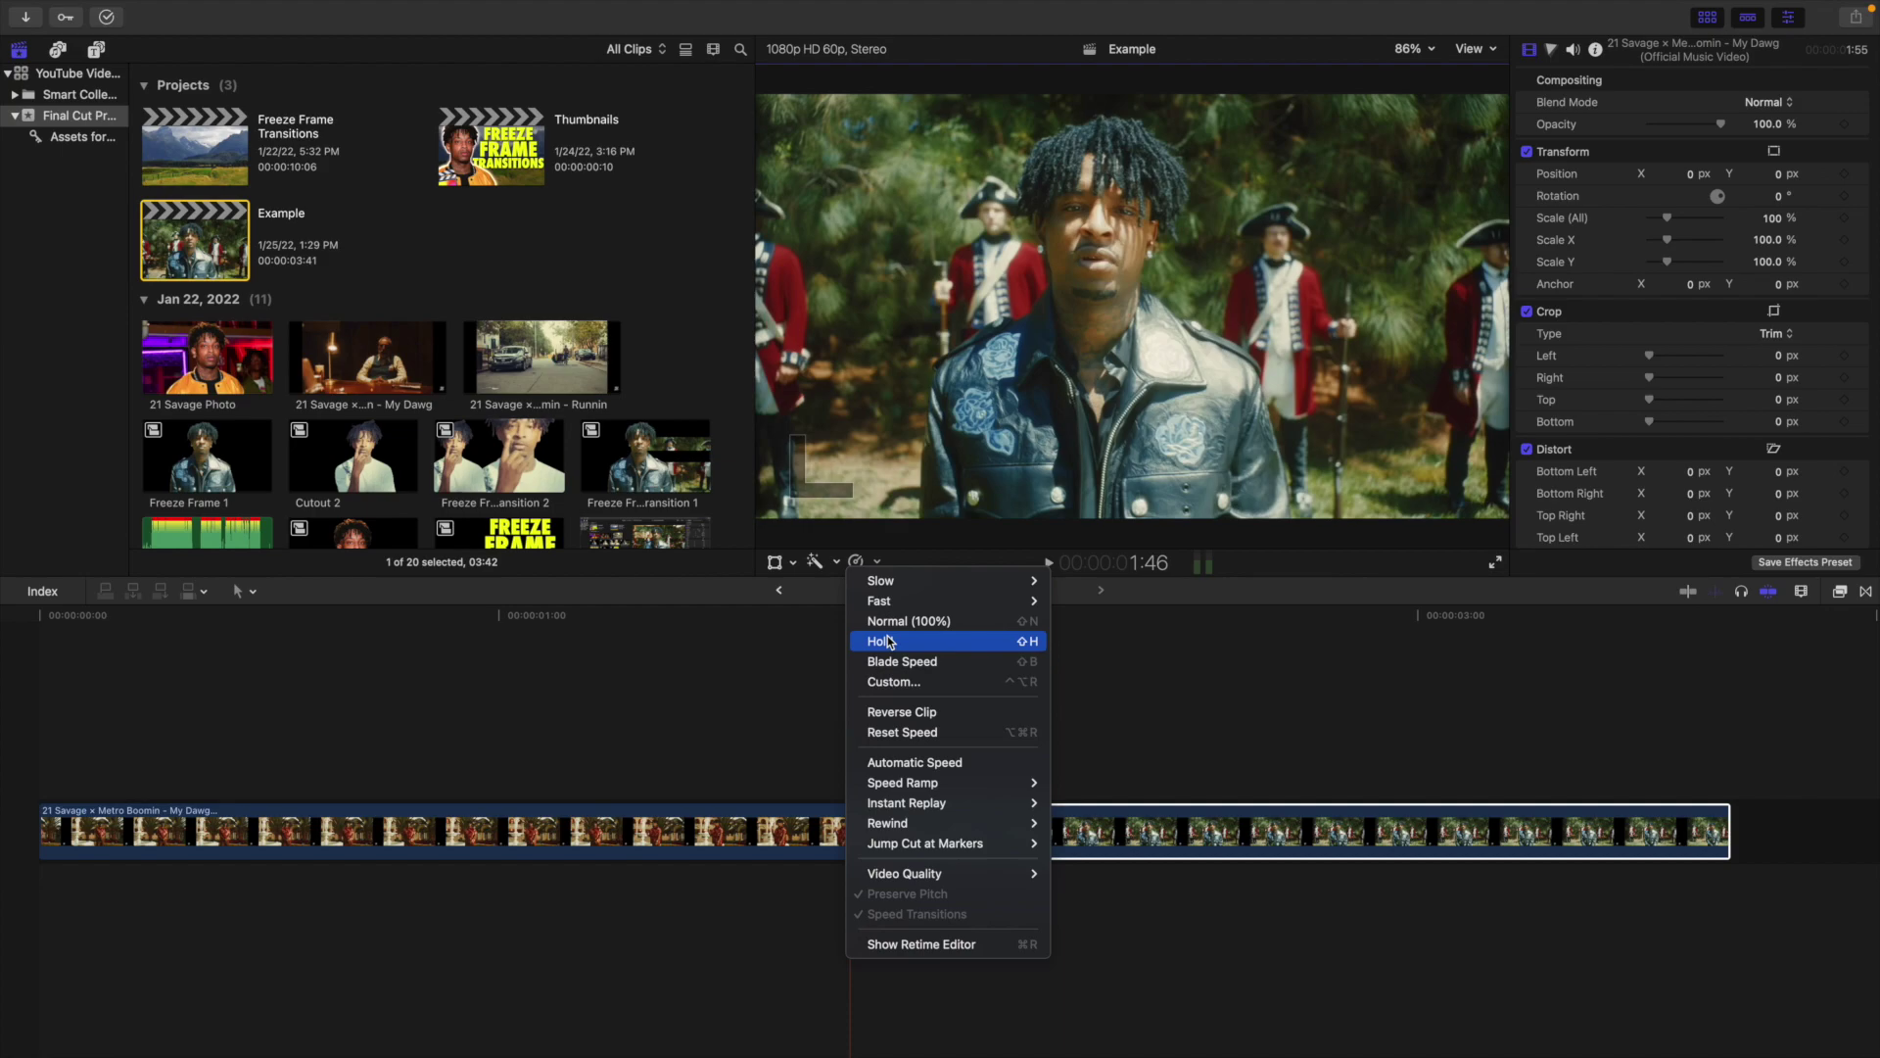
click(887, 641)
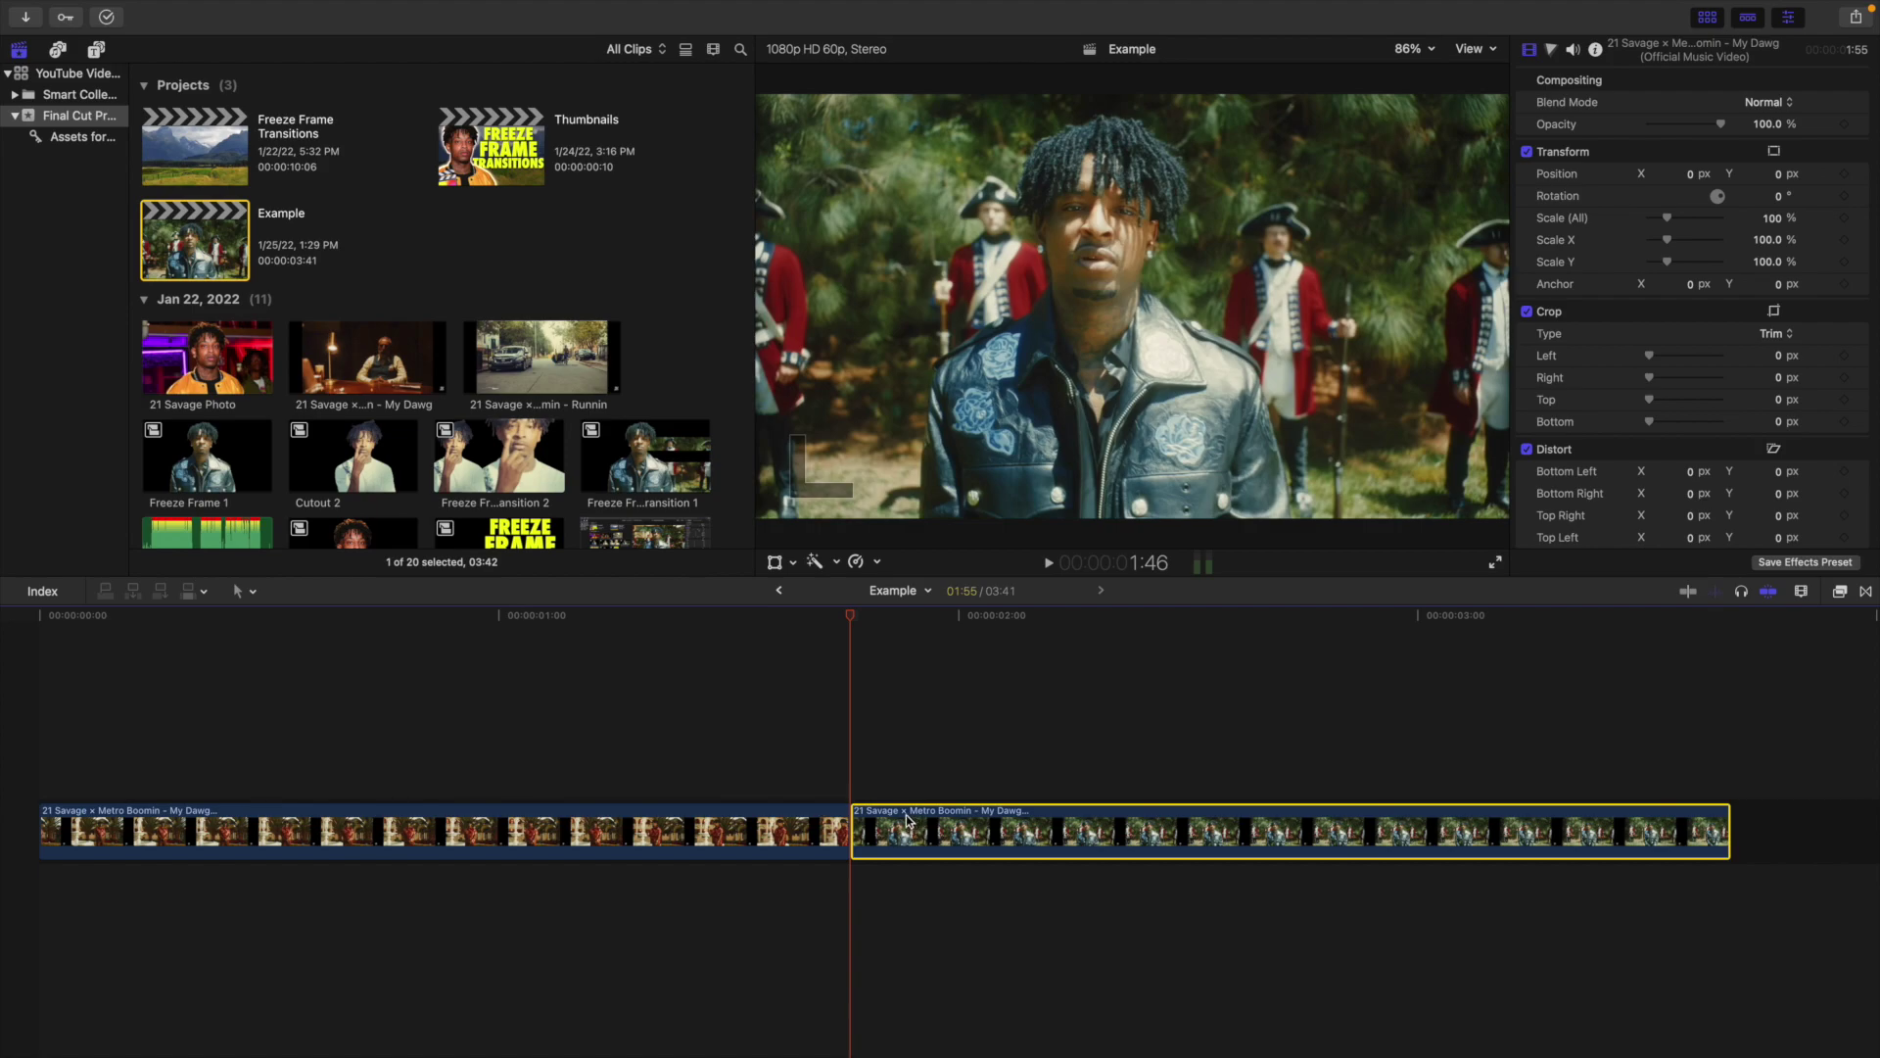
Step: Insert a freeze frame at the cut where the second clip begins and fit the whole project in the timeline
click(852, 748)
click(890, 826)
key(alt+f)
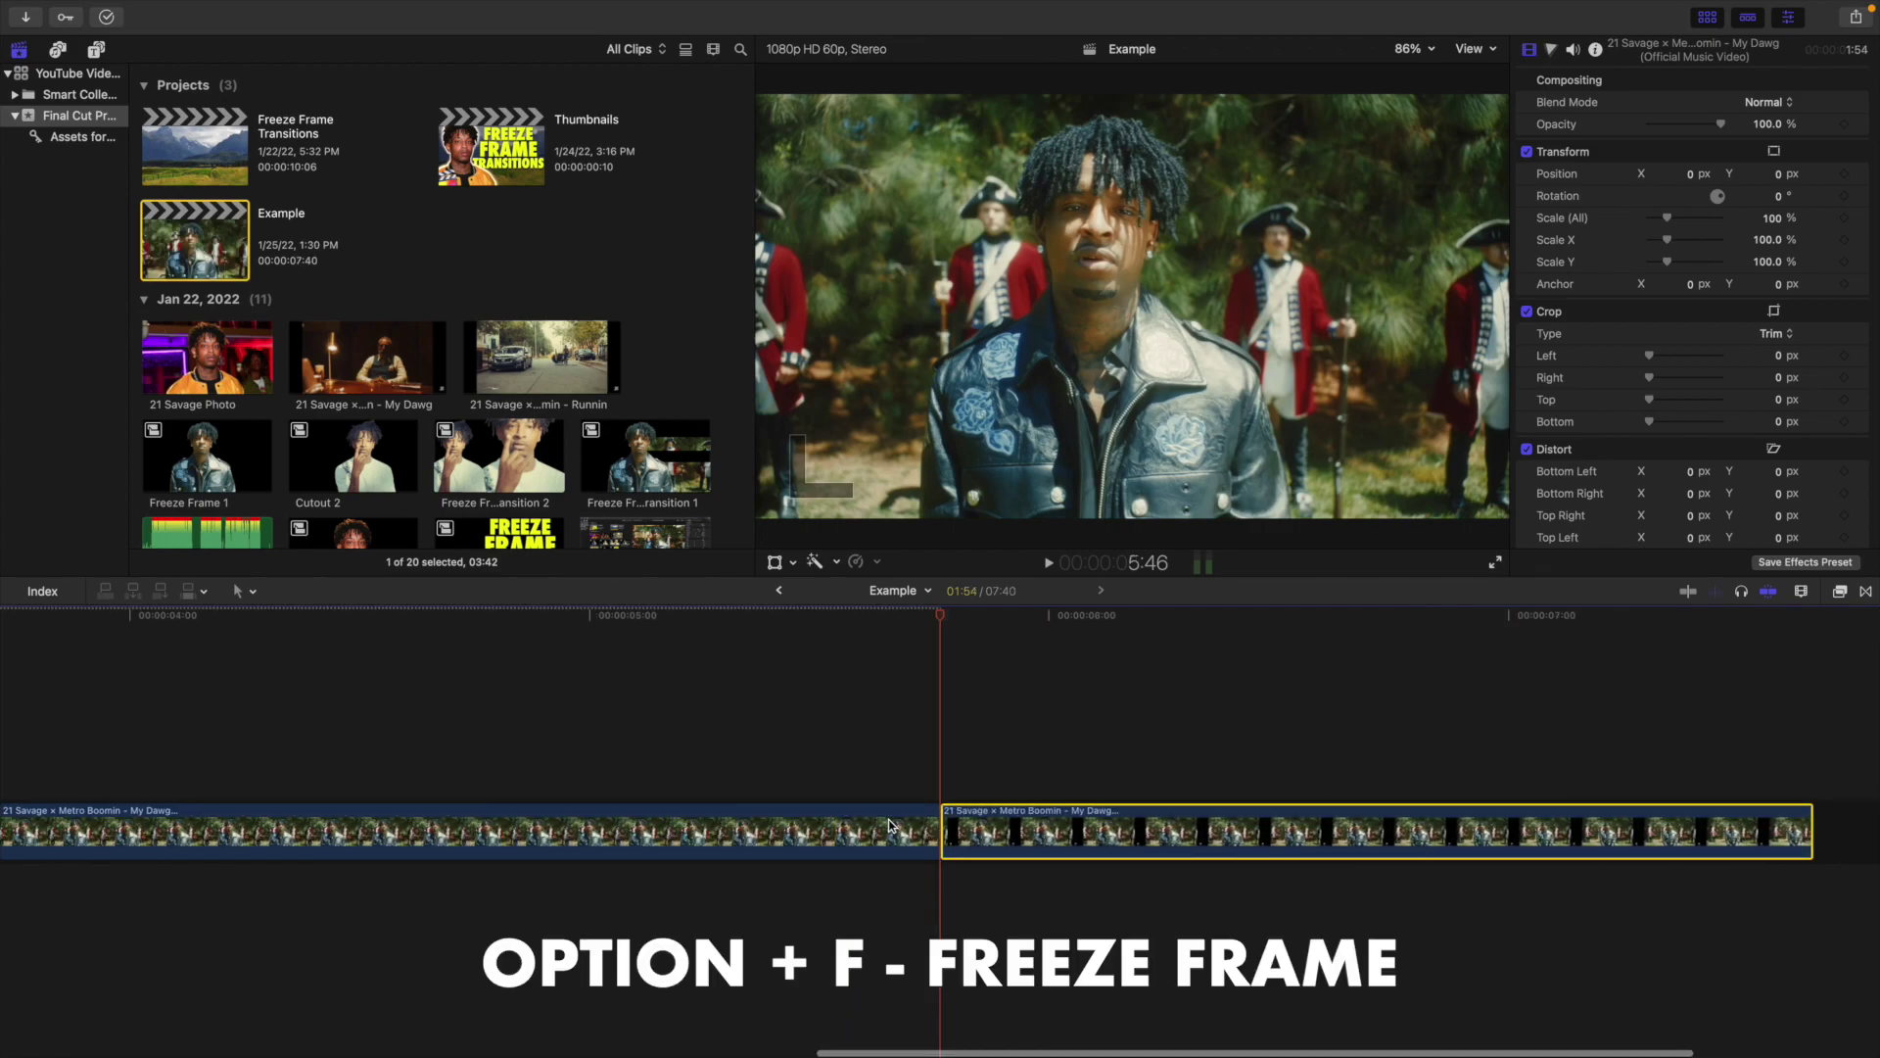
key(shift+z)
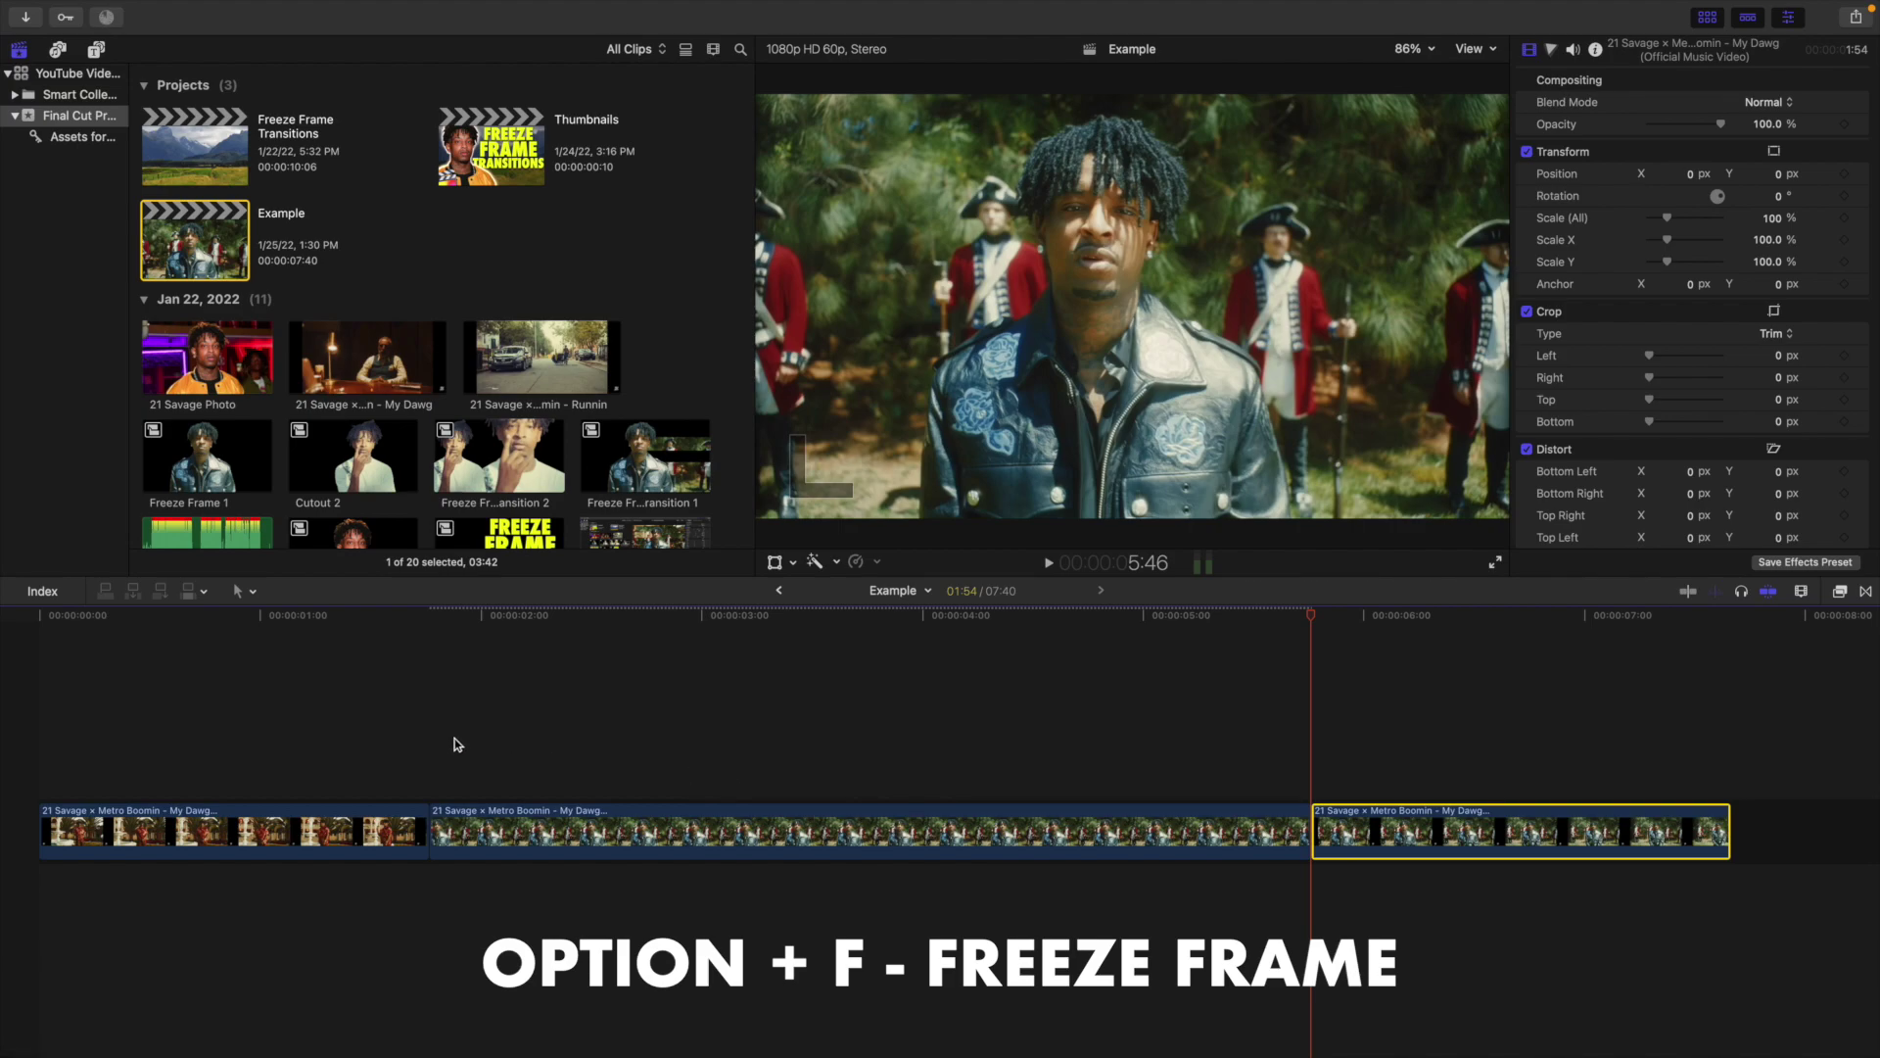
Step: Play back the sequence from late in the first clip through the inserted freeze frame
click(309, 741)
click(309, 741)
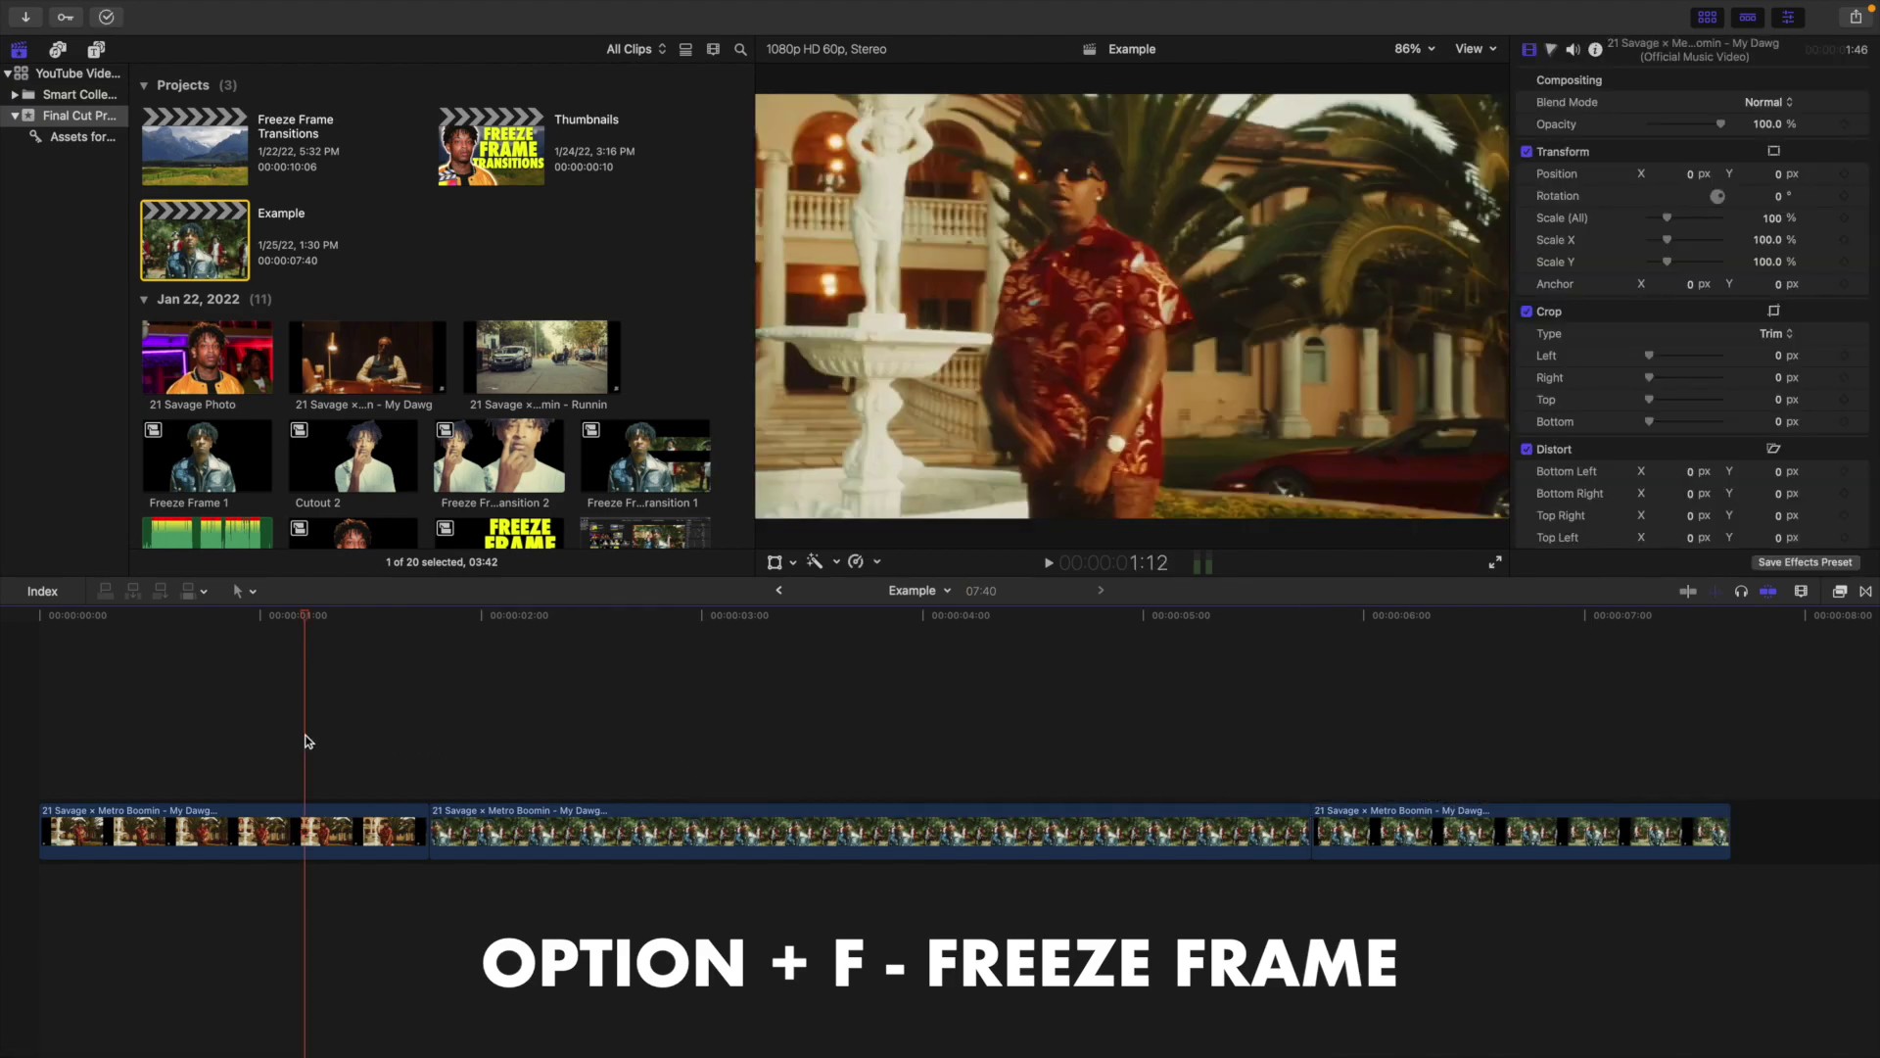
key(space)
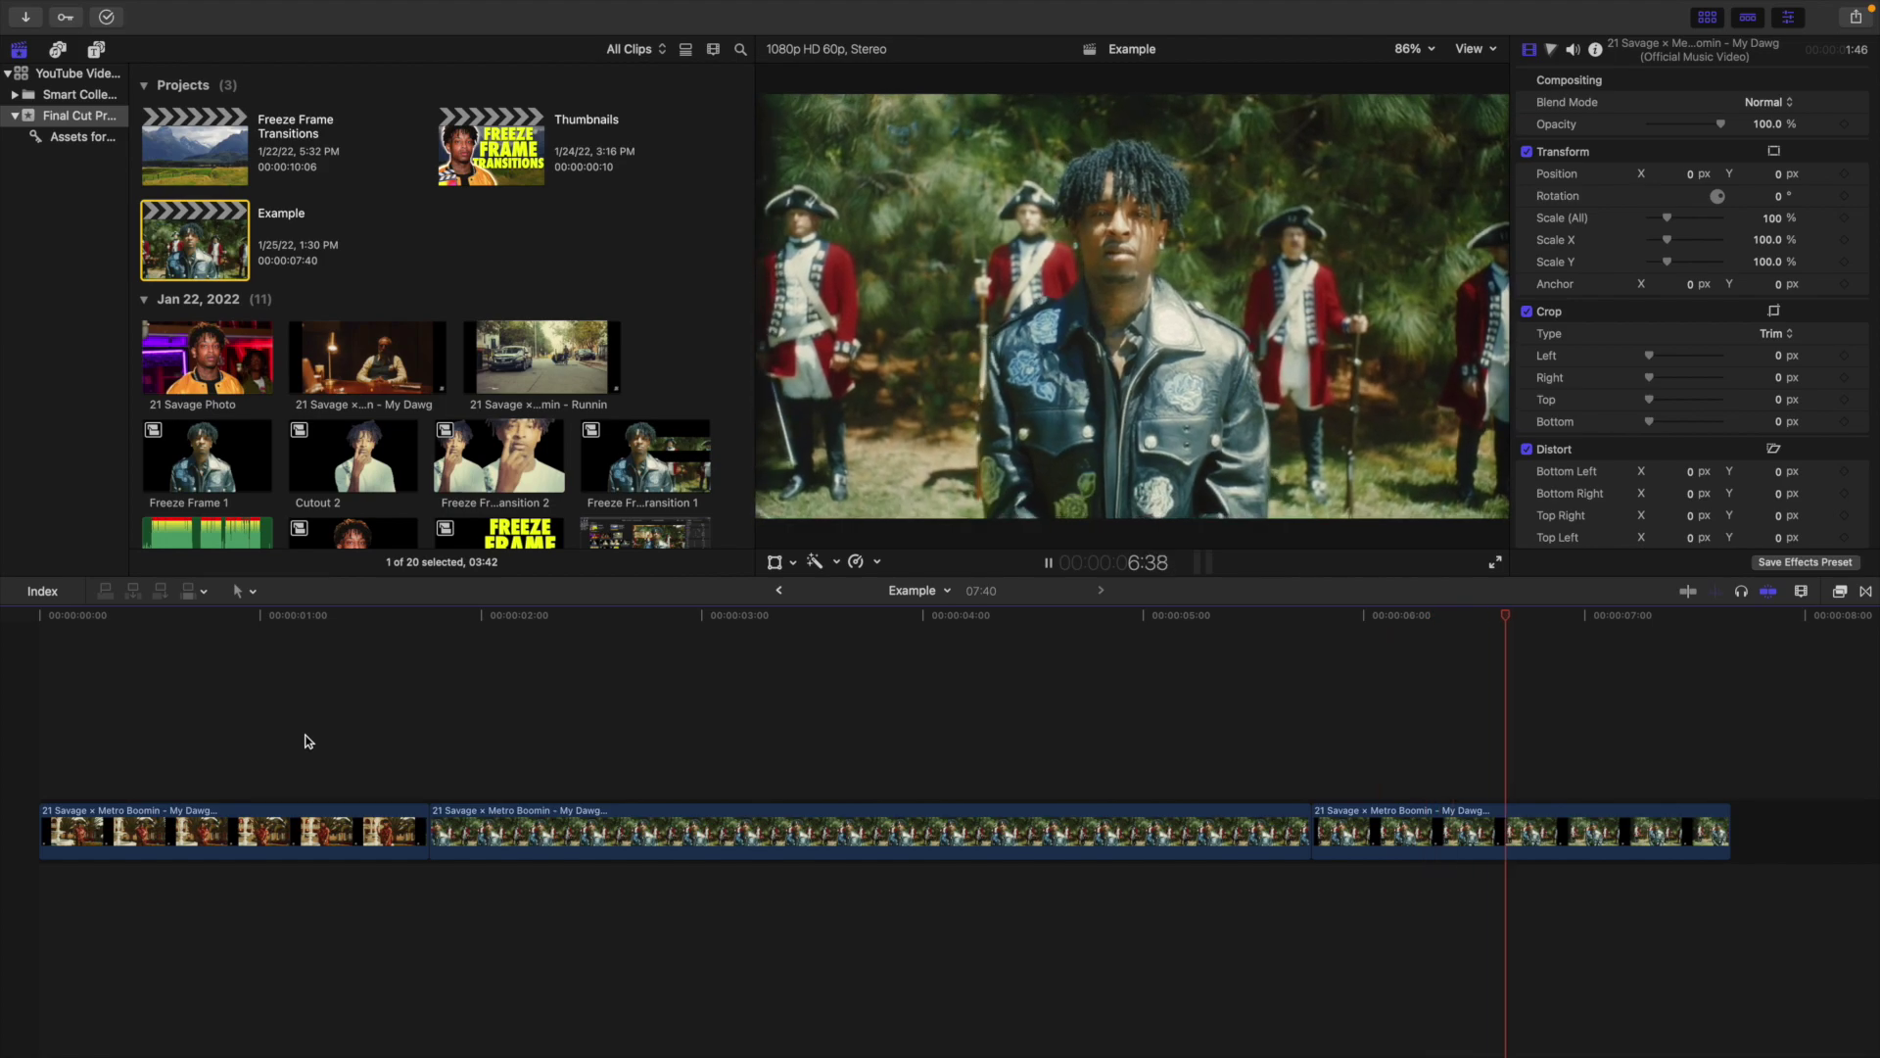
key(space)
Step: Set the duration of the freeze frame clip to 15 frames
click(691, 772)
click(689, 820)
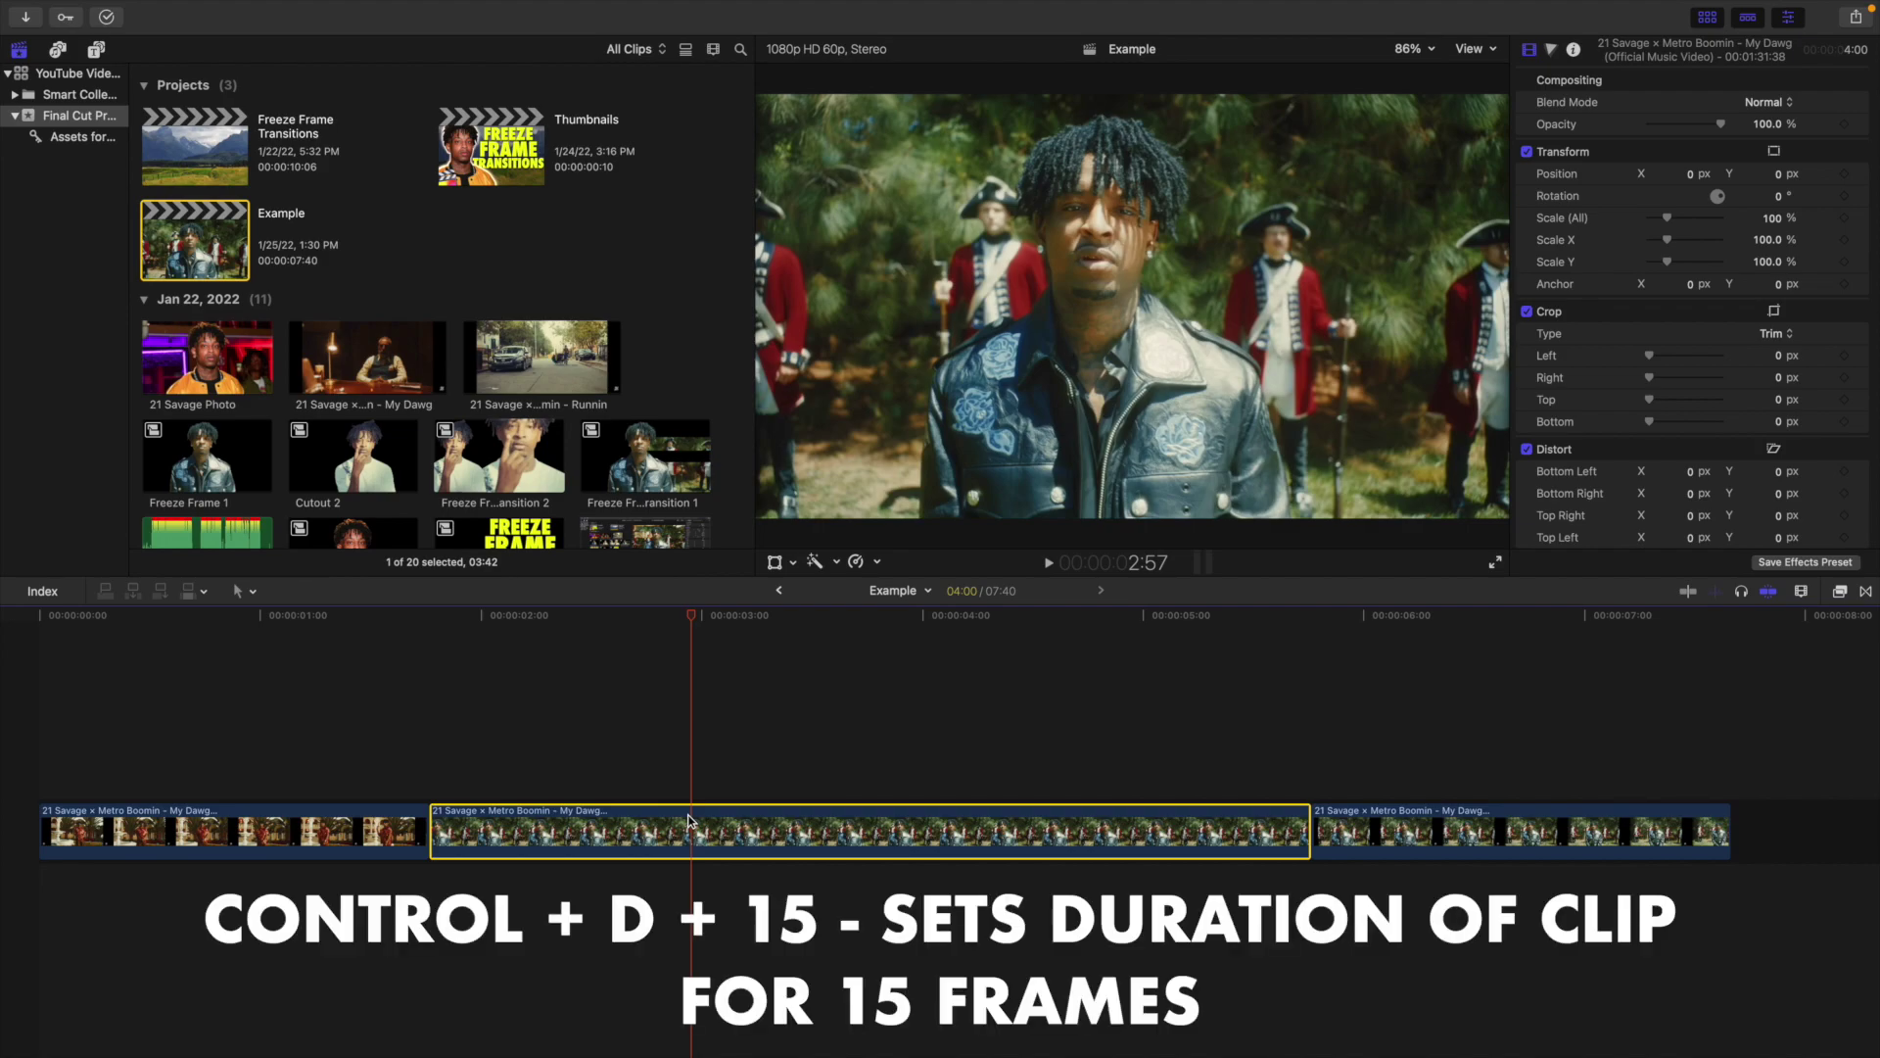
key(ctrl+d)
text(15)
key(Return)
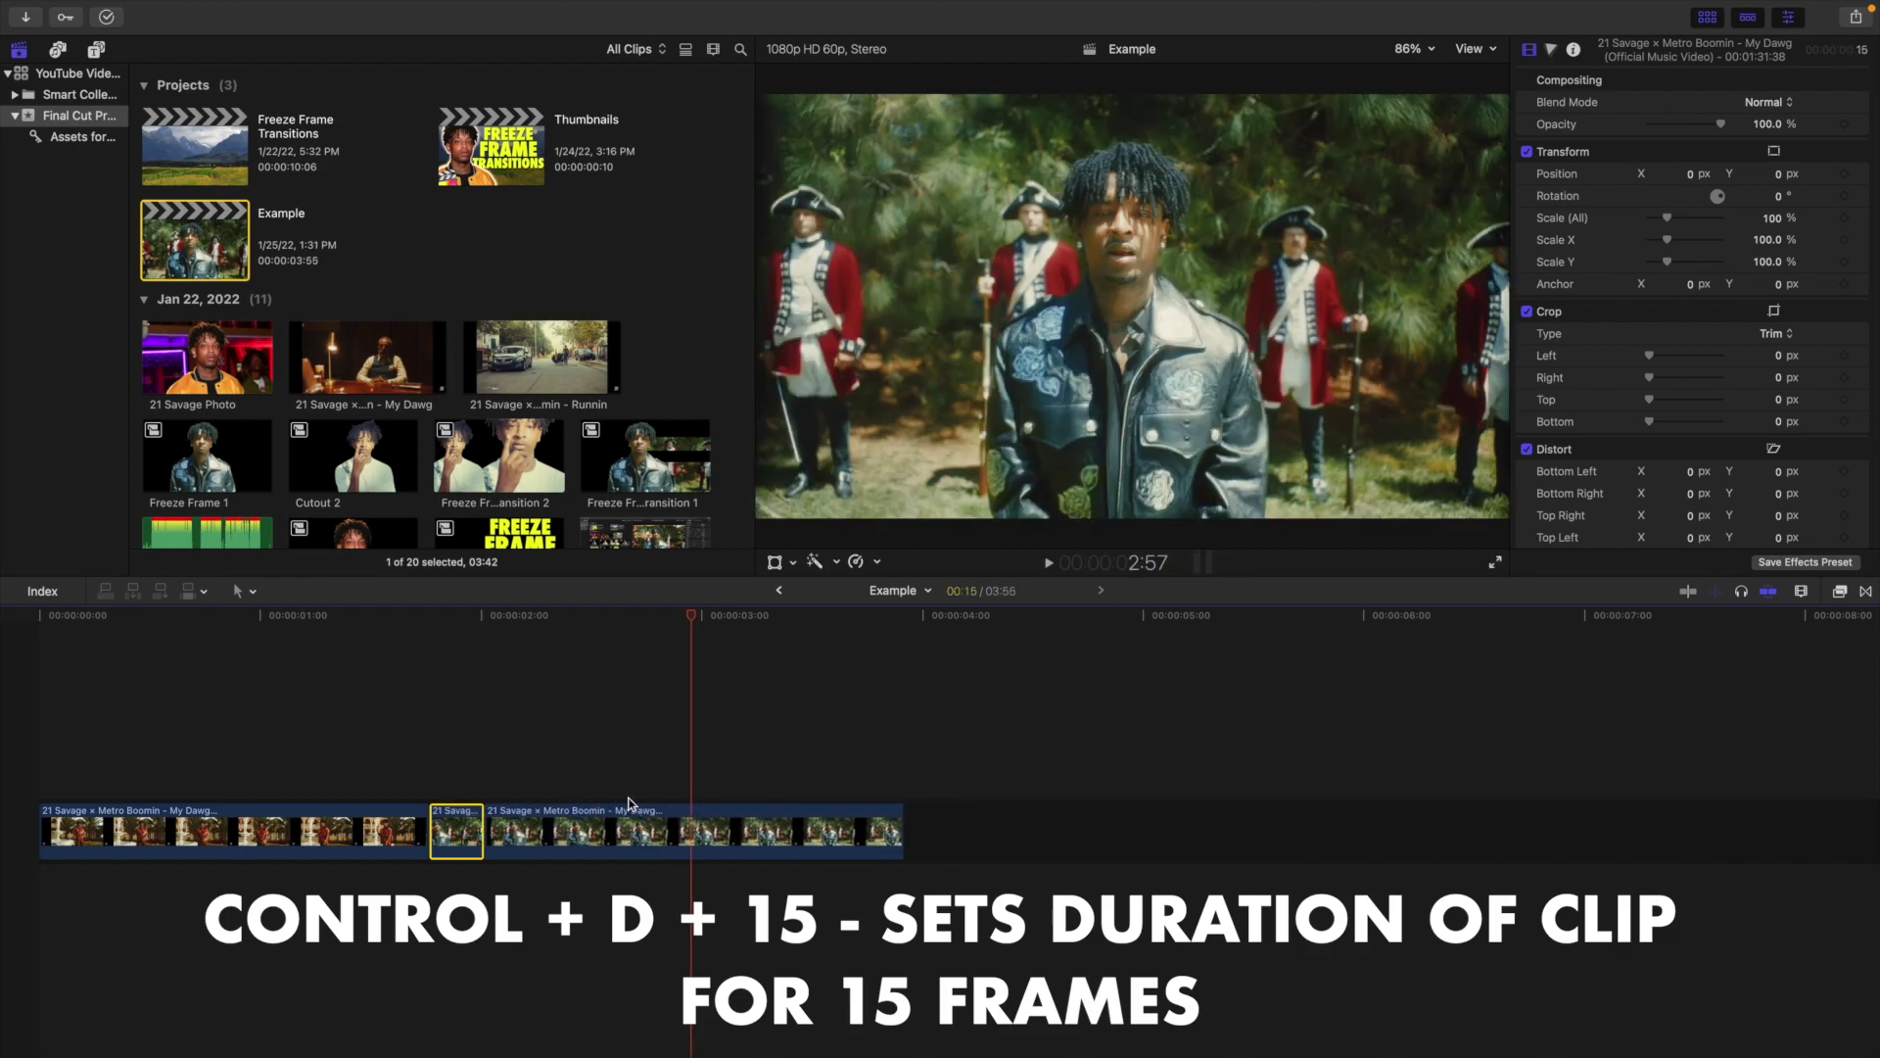
Step: Play back the edit to review the shortened freeze frame between the two clips
click(434, 751)
click(432, 750)
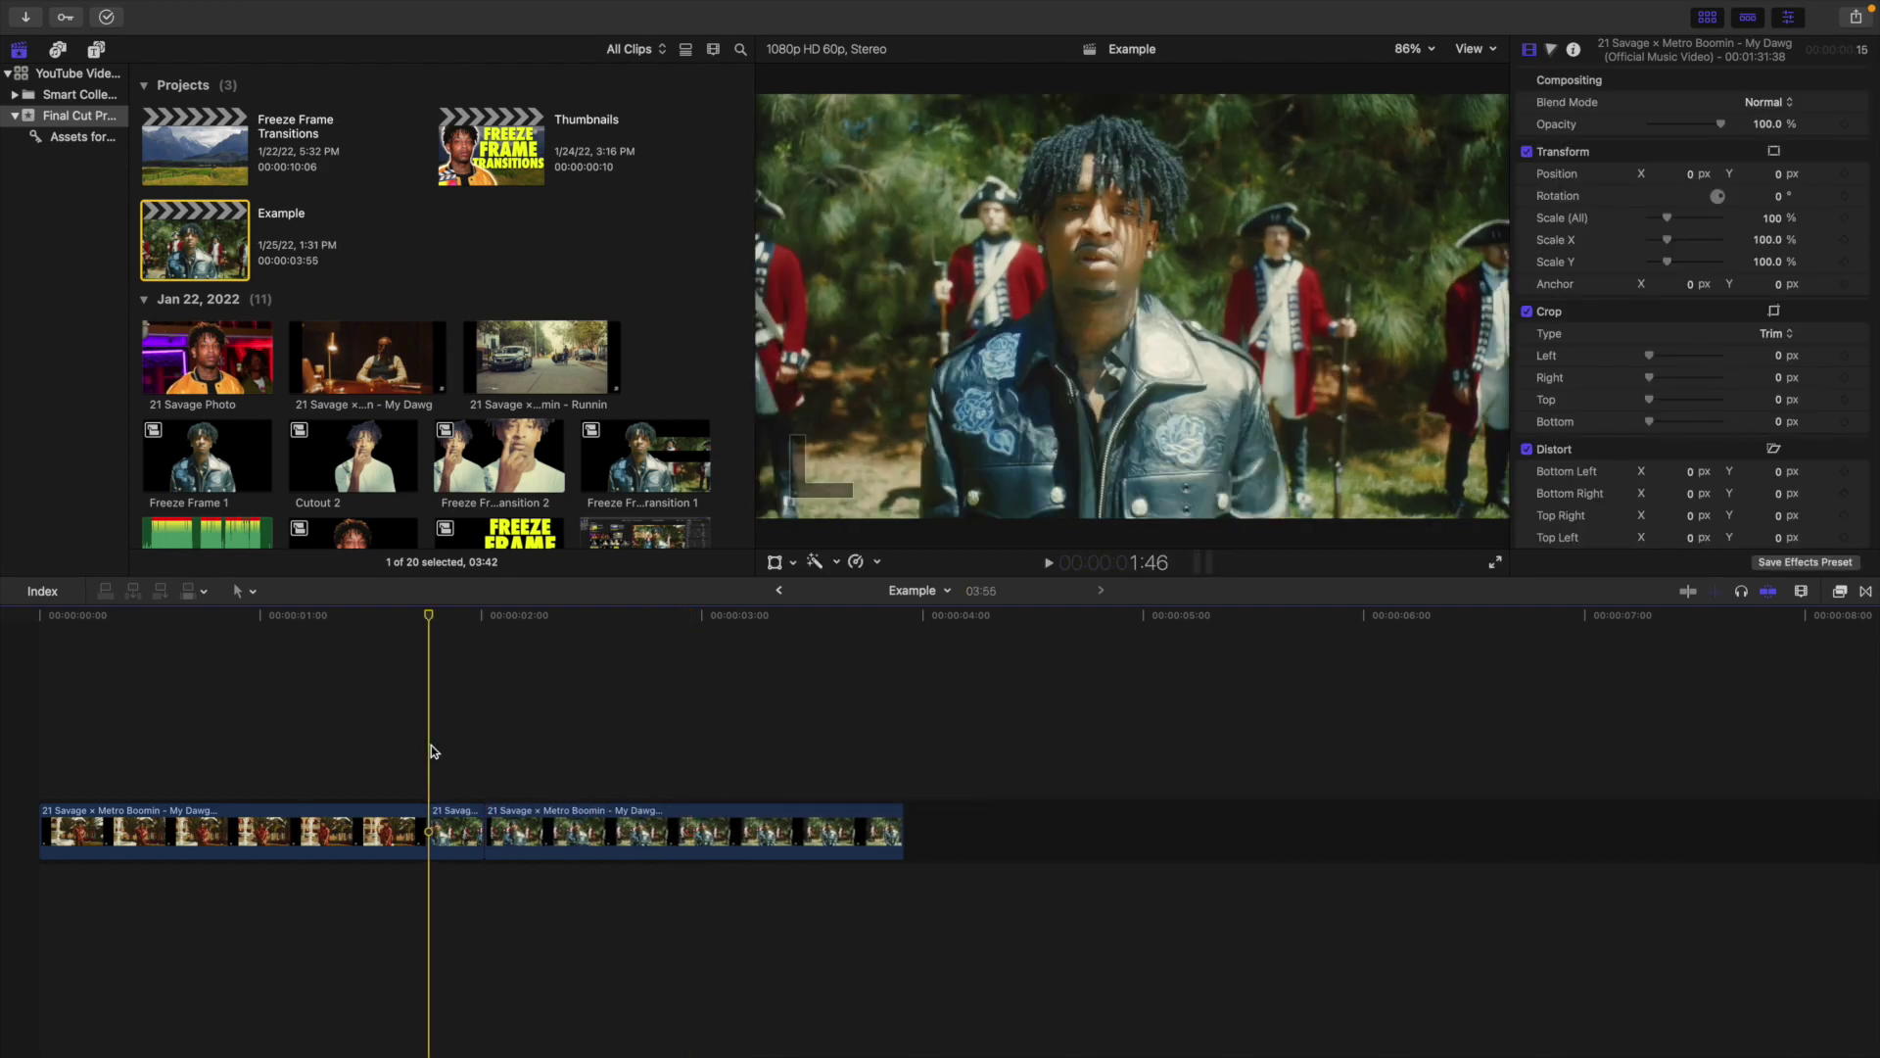
key(space)
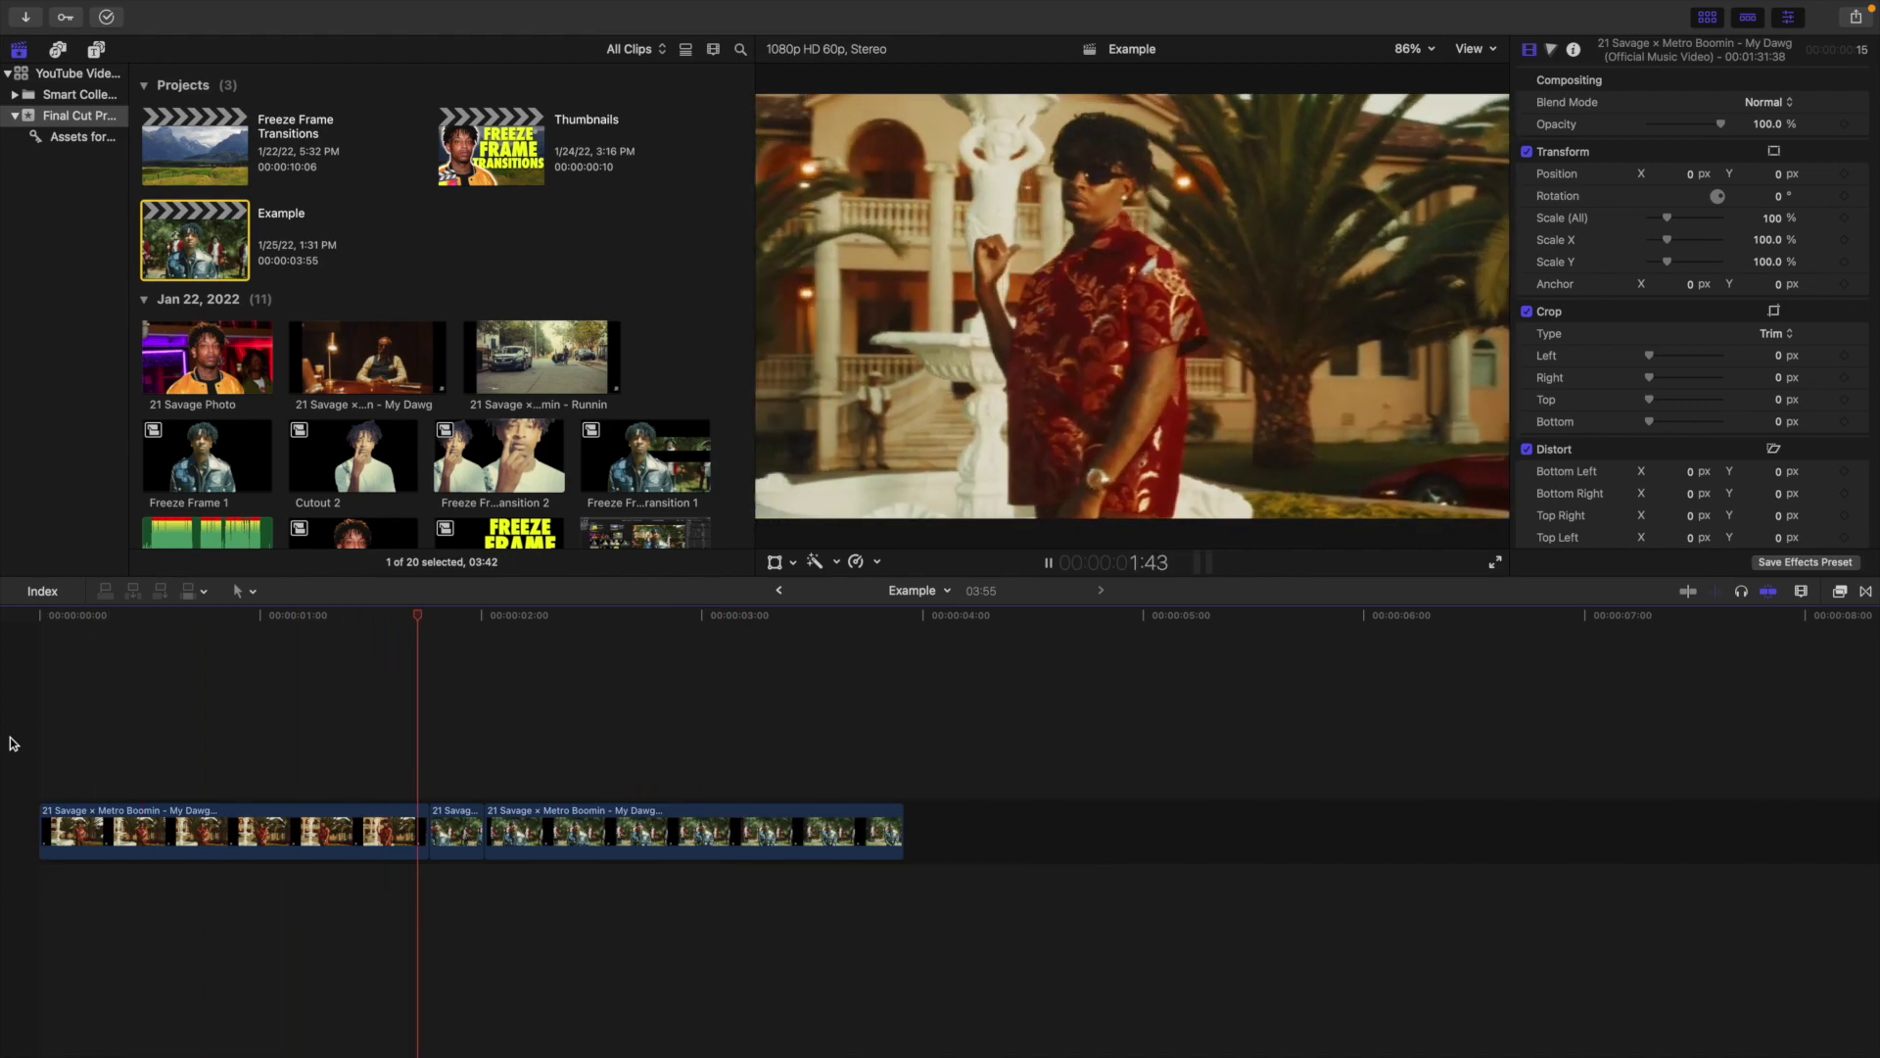
key(space)
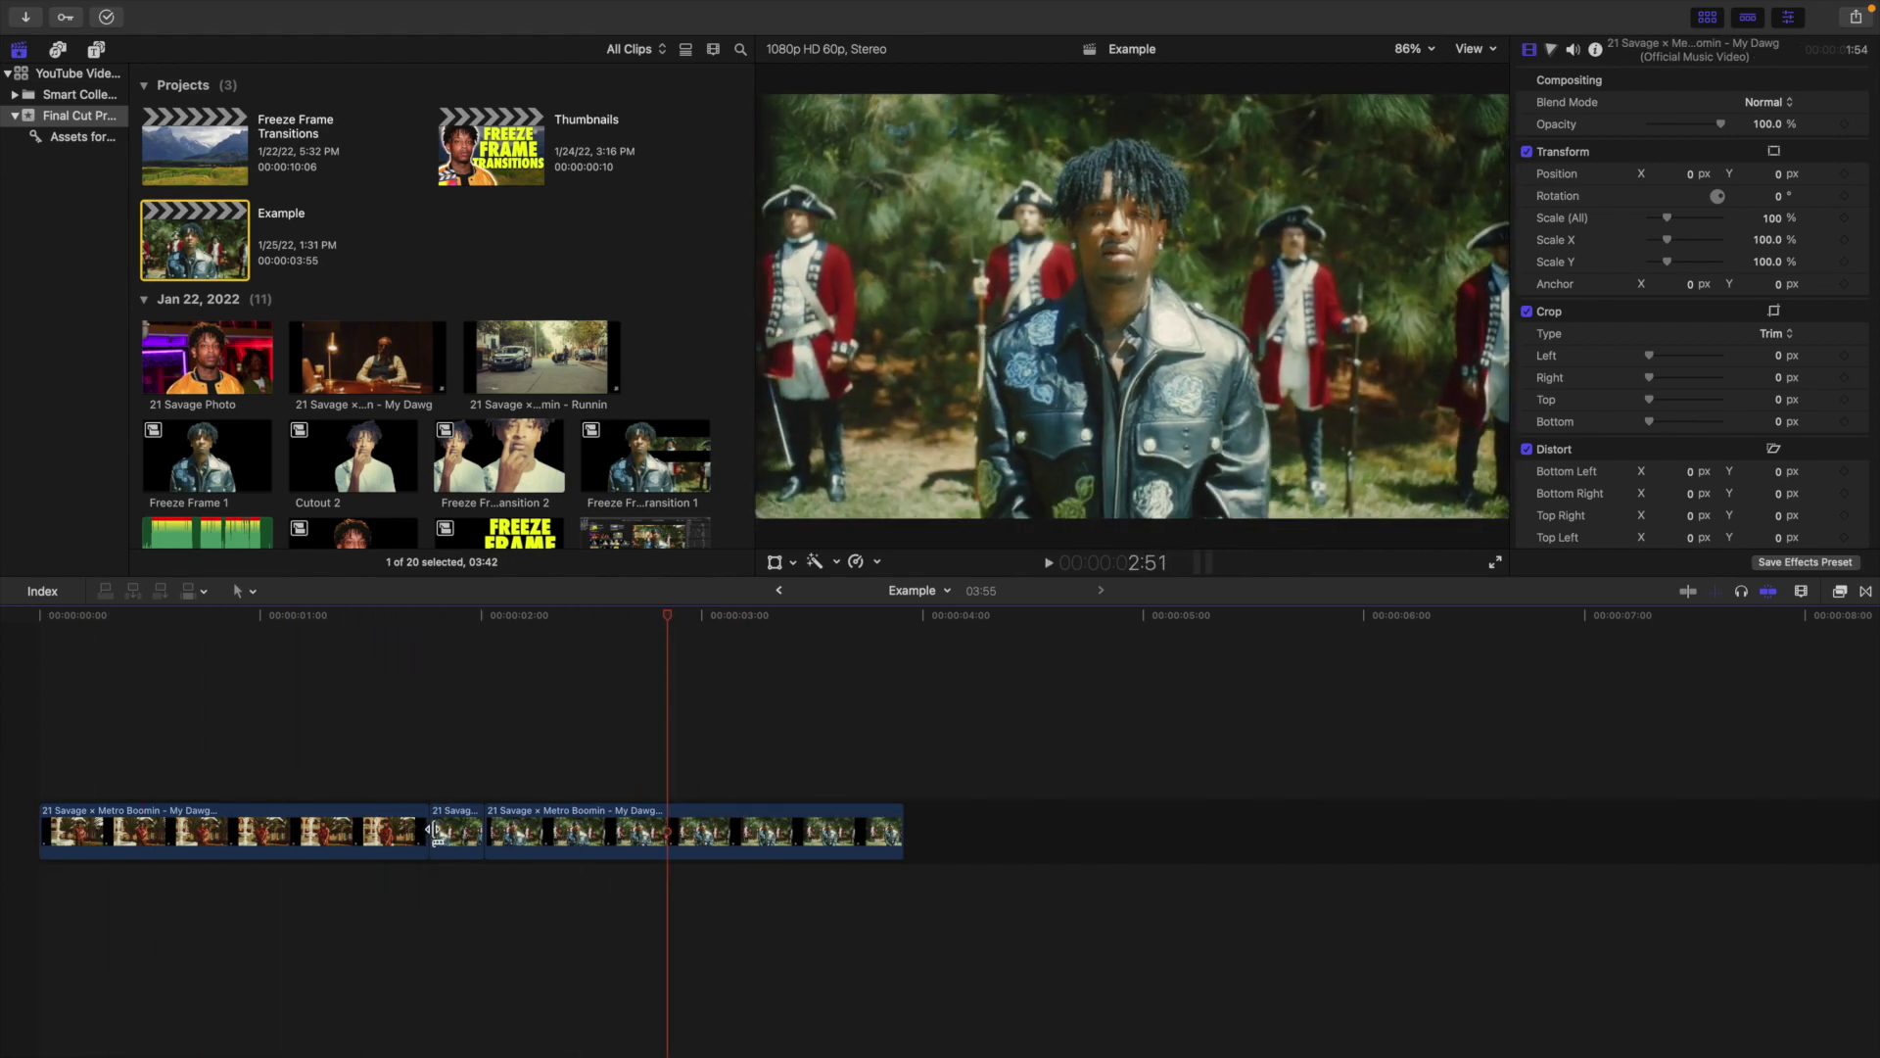
Step: Move the freeze frame above the first clip as a connected clip ending at the cut, and fit the timeline
drag(453, 831, 402, 754)
click(398, 724)
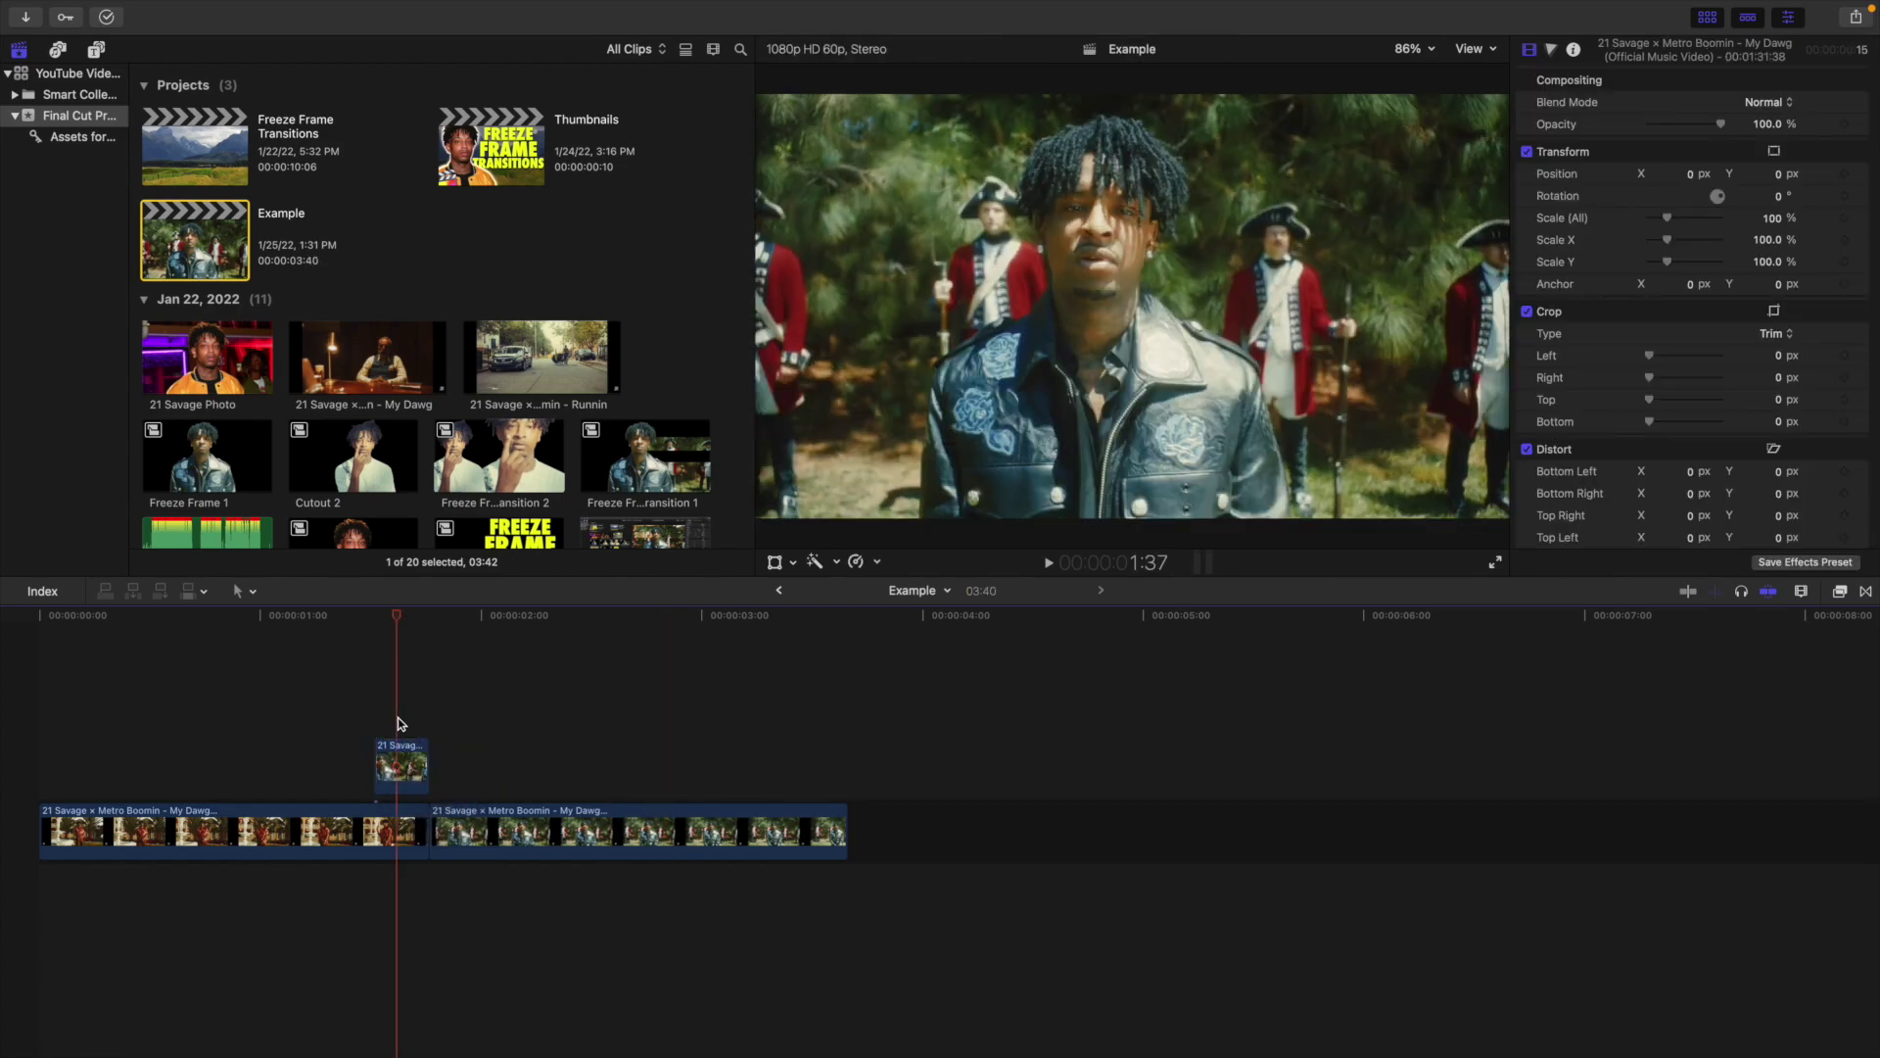
key(shift+z)
Step: Play back the sequence from the beginning and from the connected freeze frame to check its timing
click(29, 775)
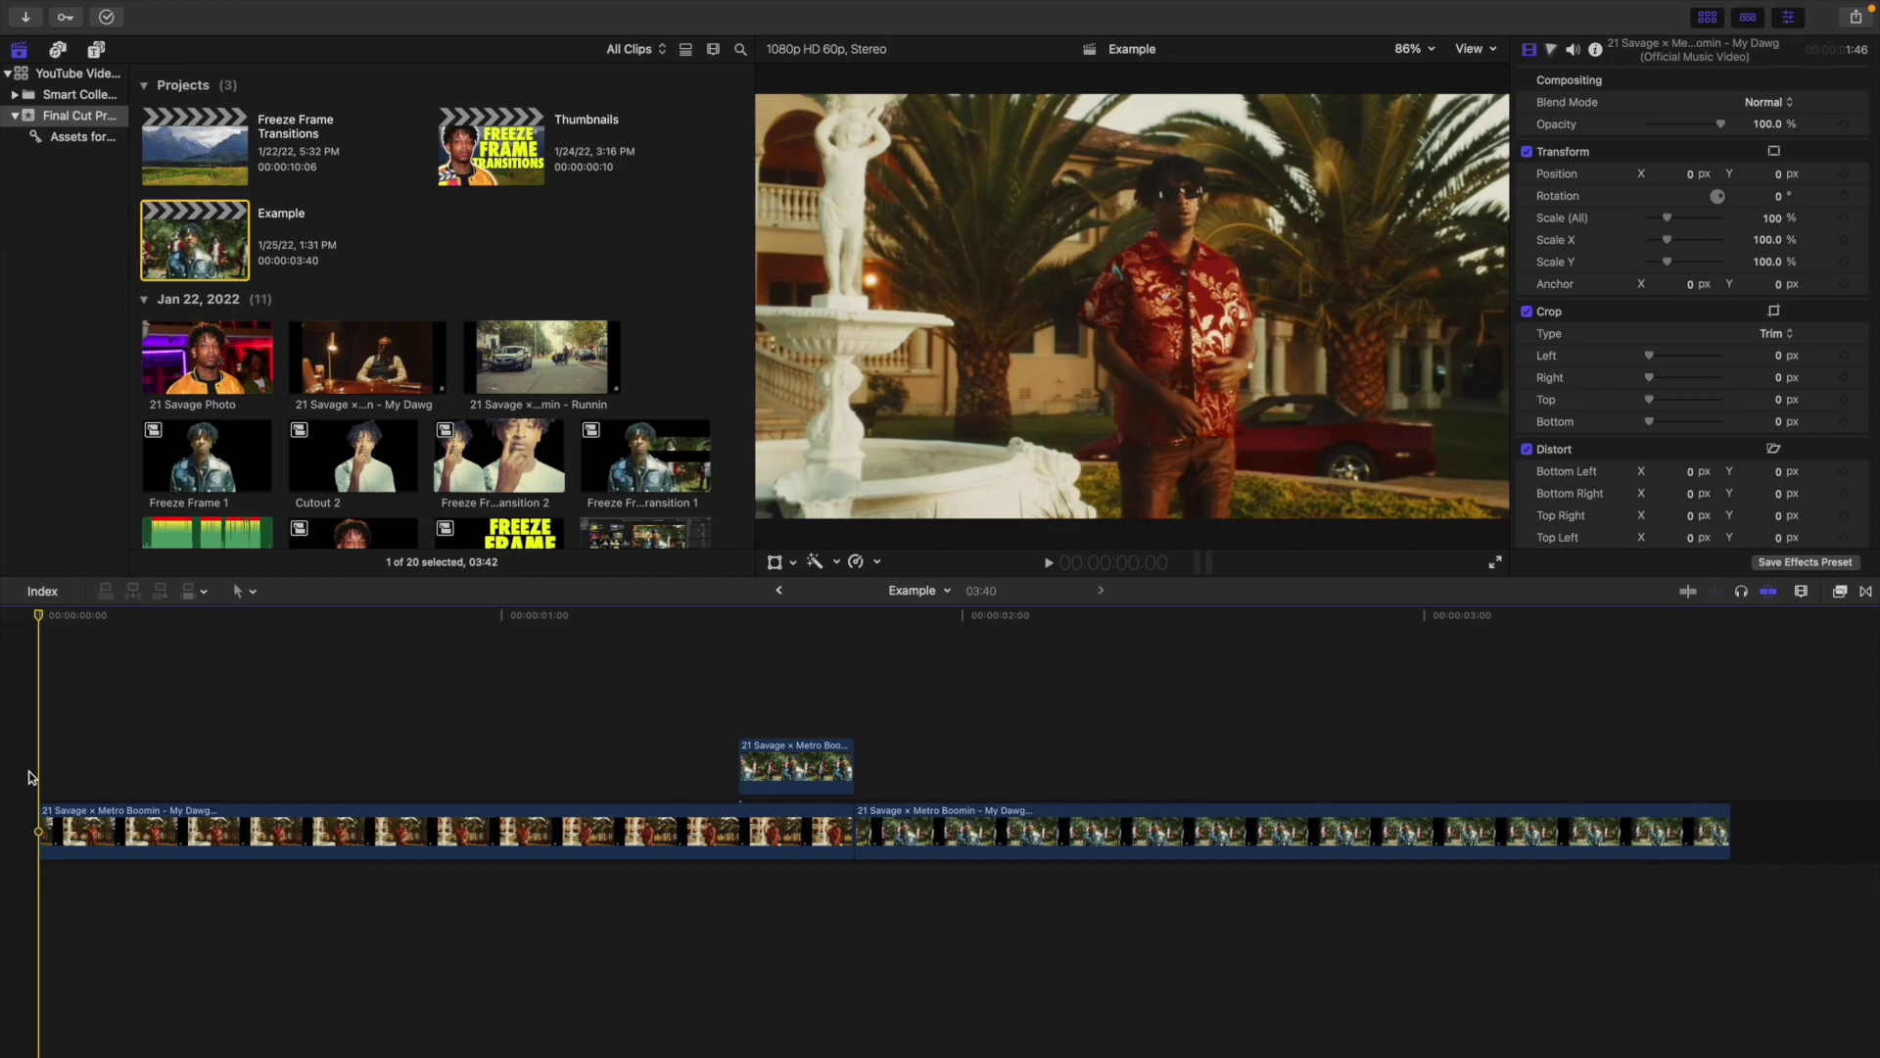
key(space)
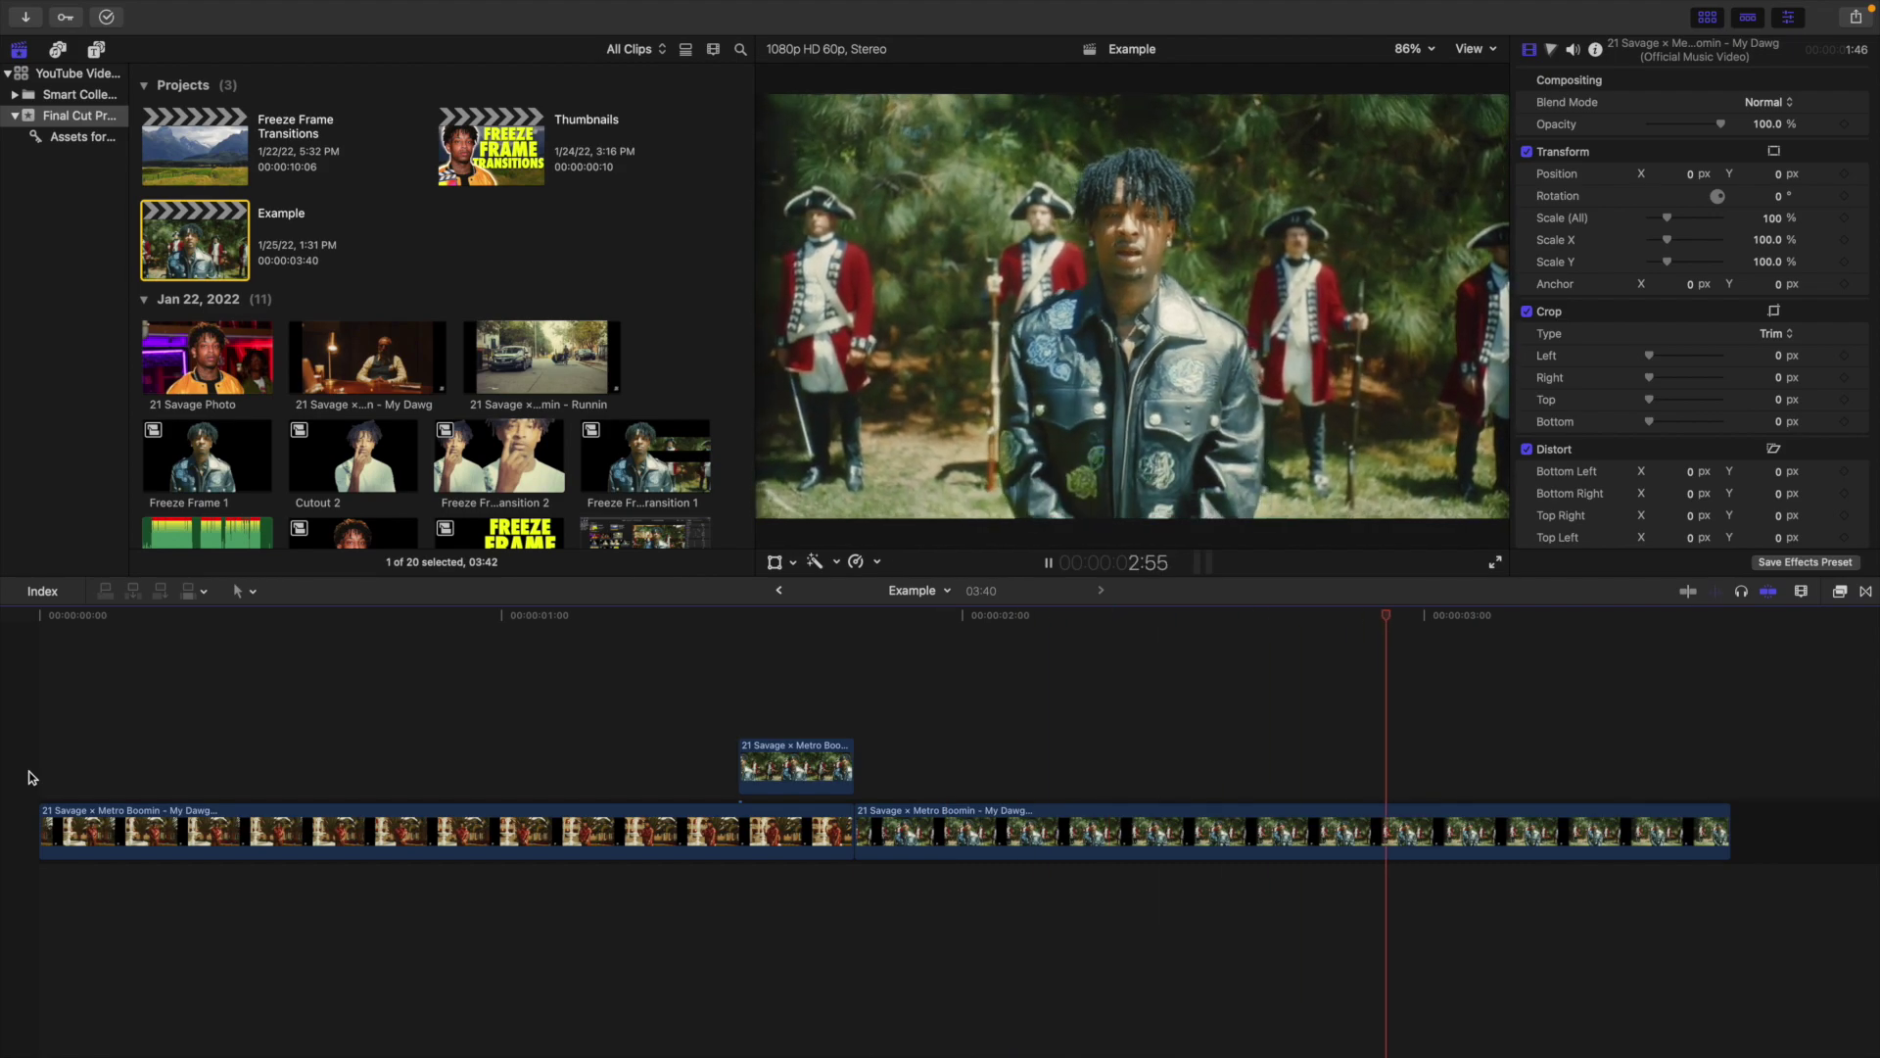
click(735, 701)
key(space)
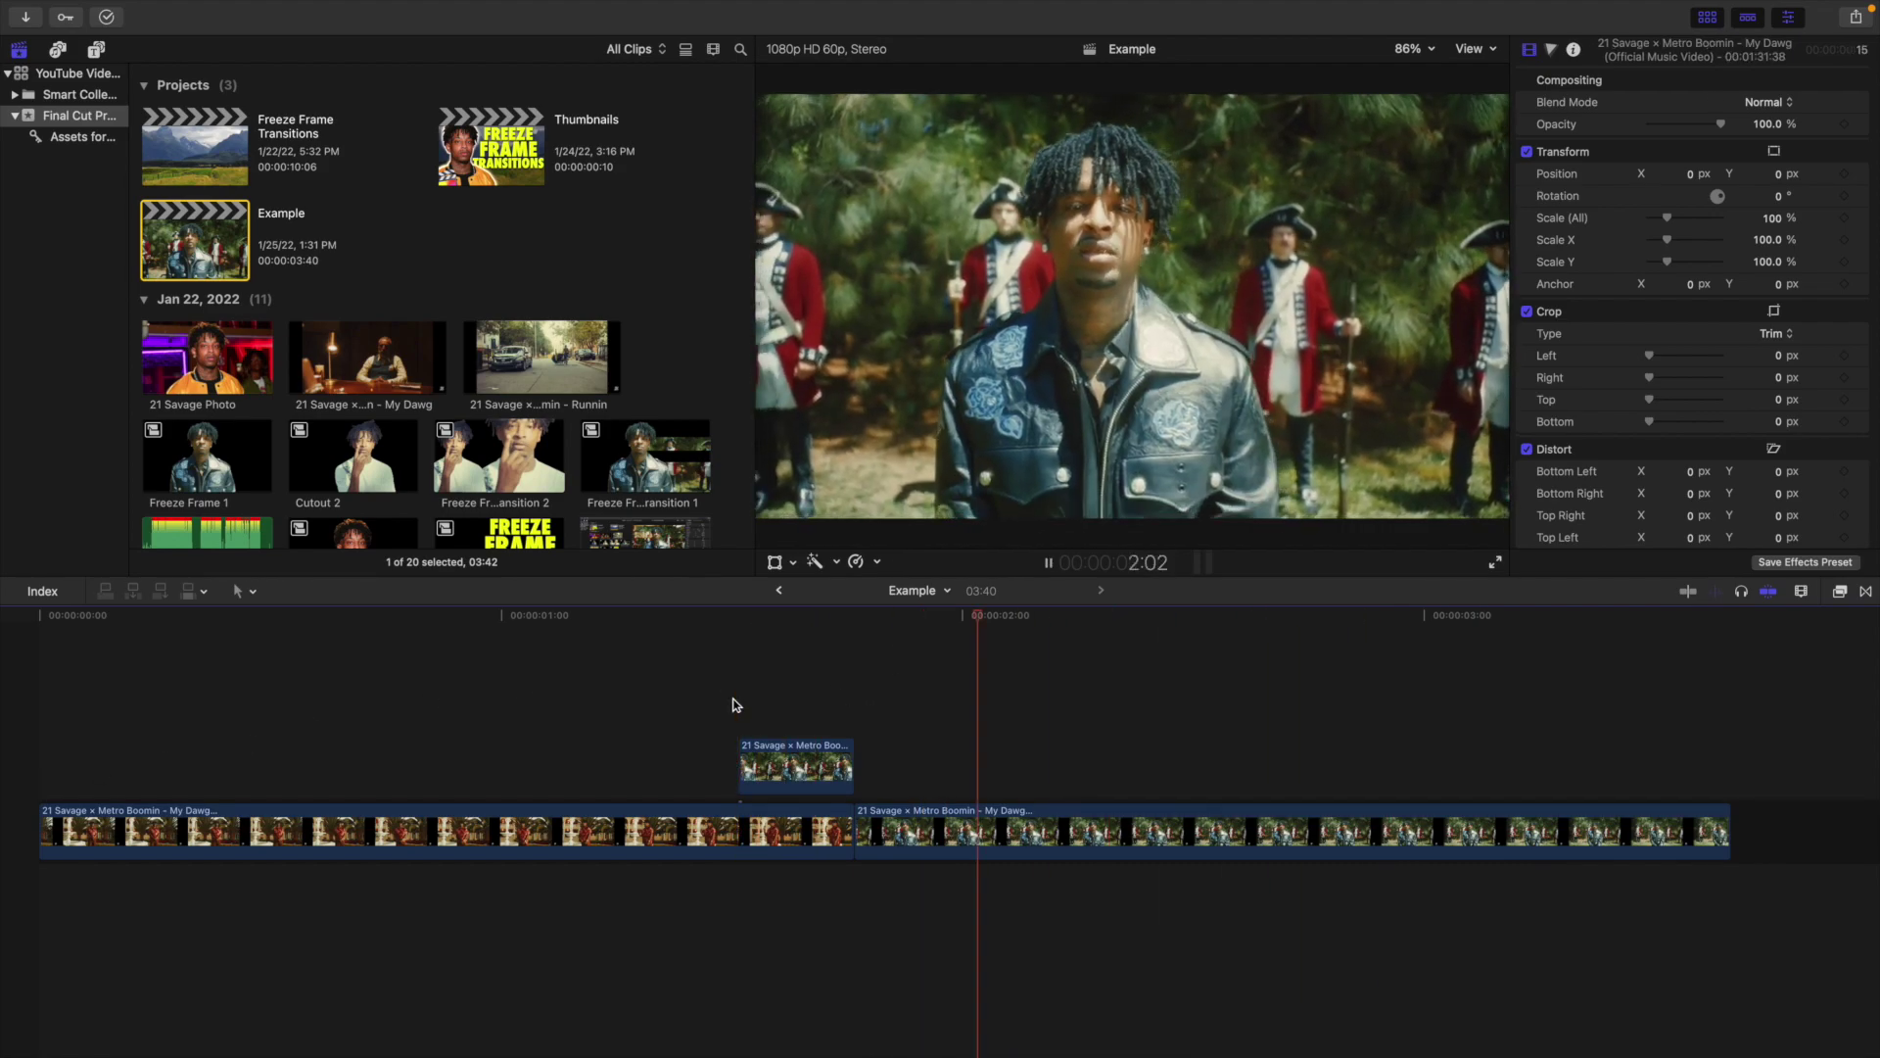
key(space)
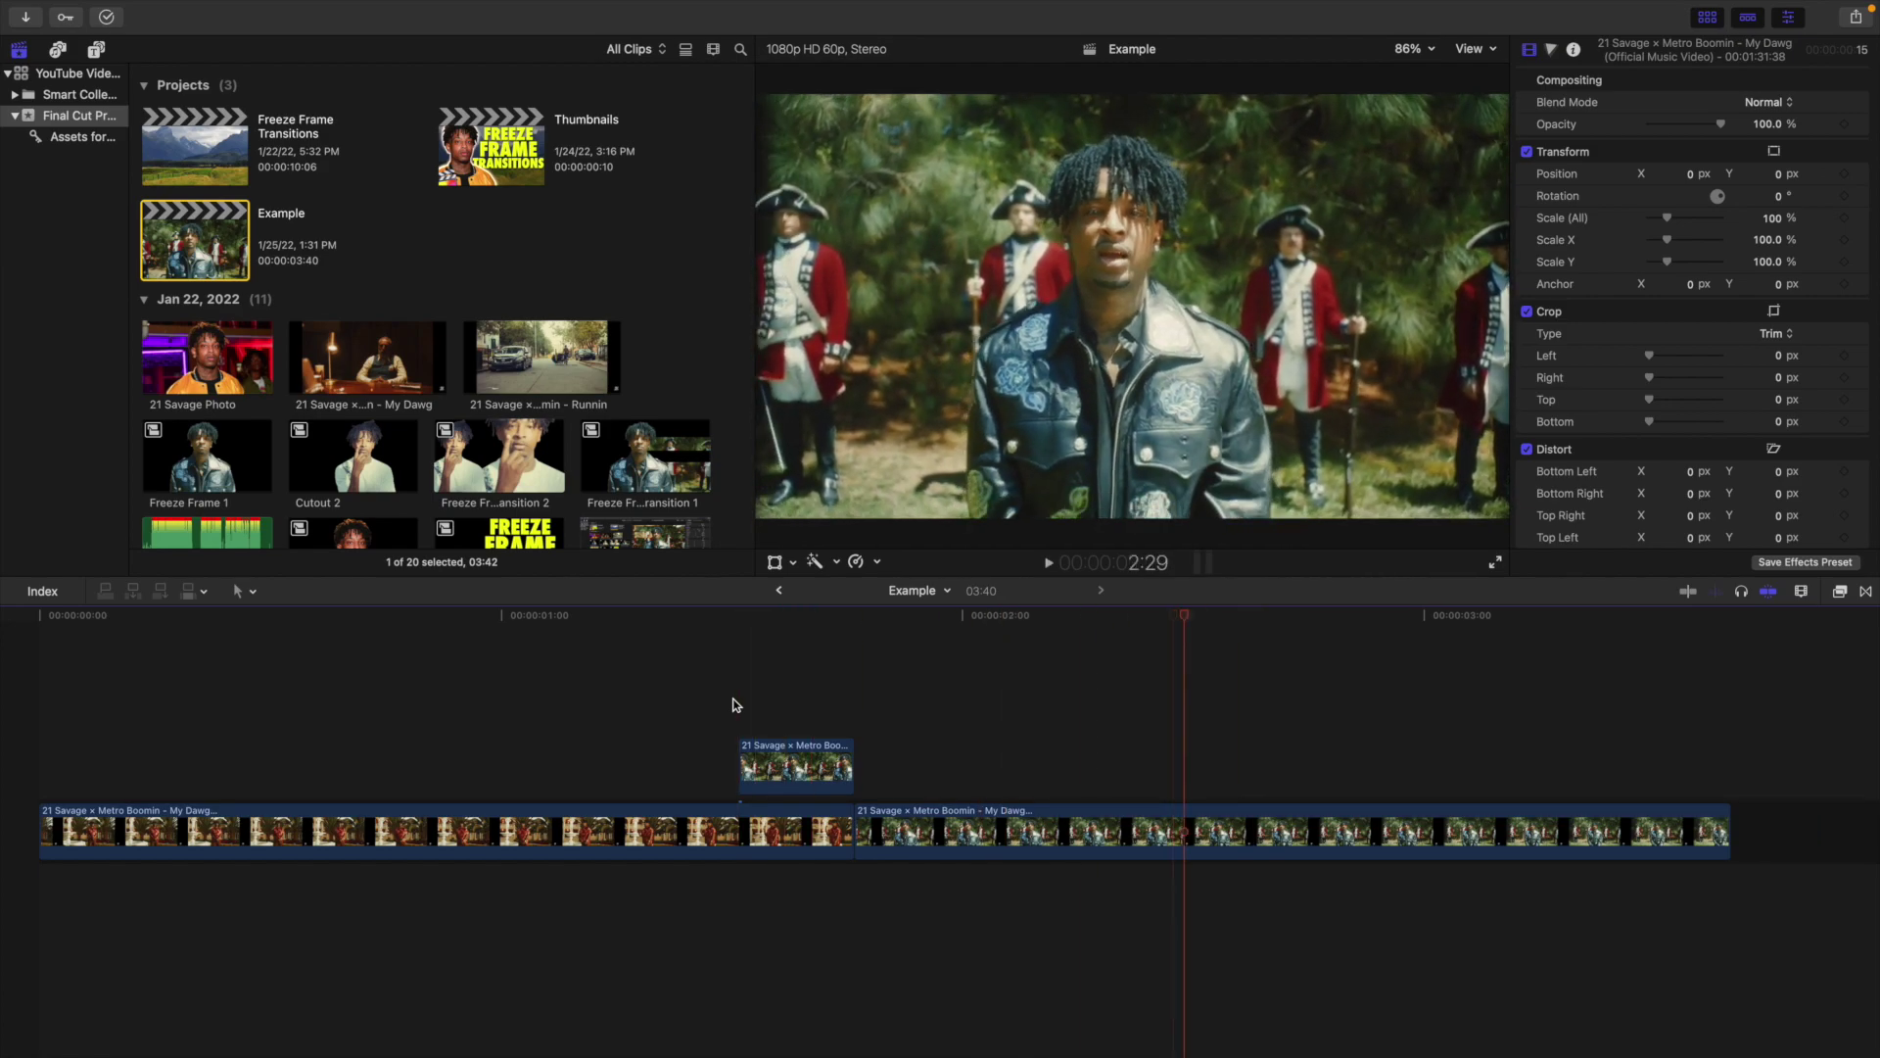
click(736, 697)
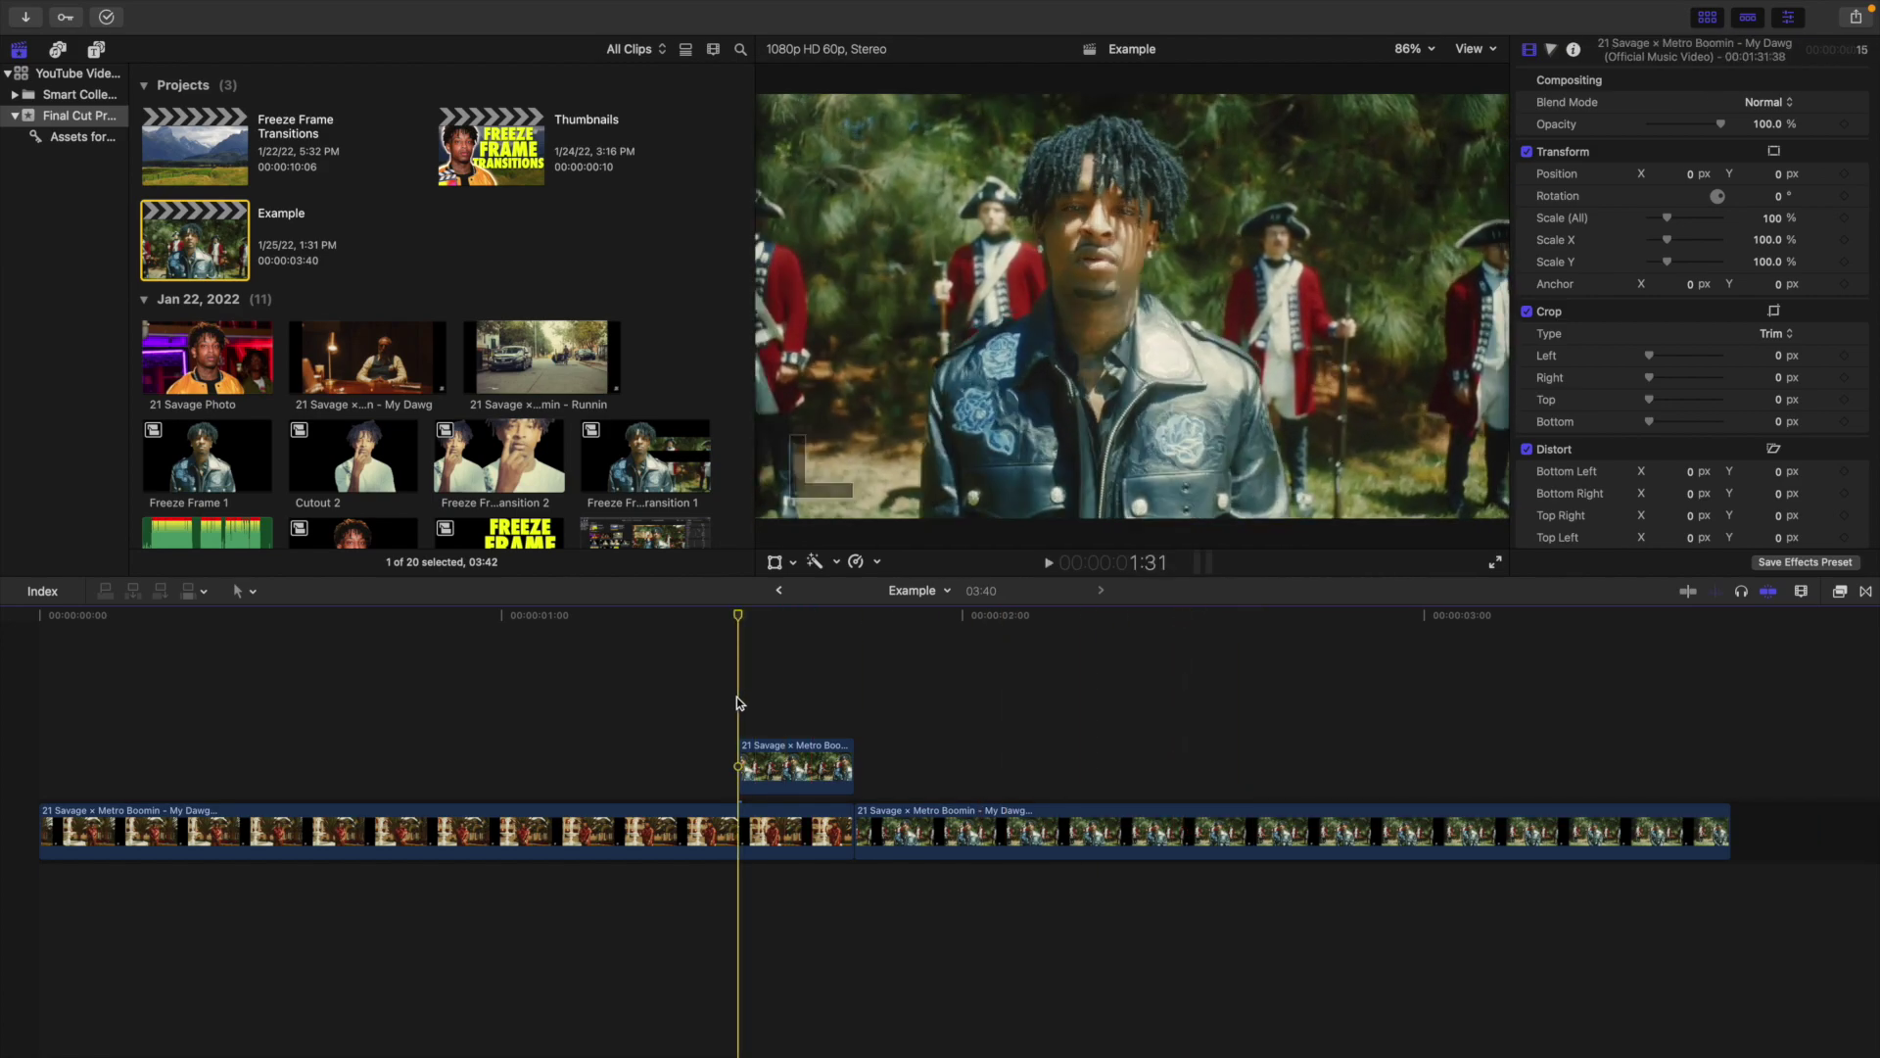
Step: Apply the Draw Mask effect from the Masks category to the connected freeze frame clip
click(773, 727)
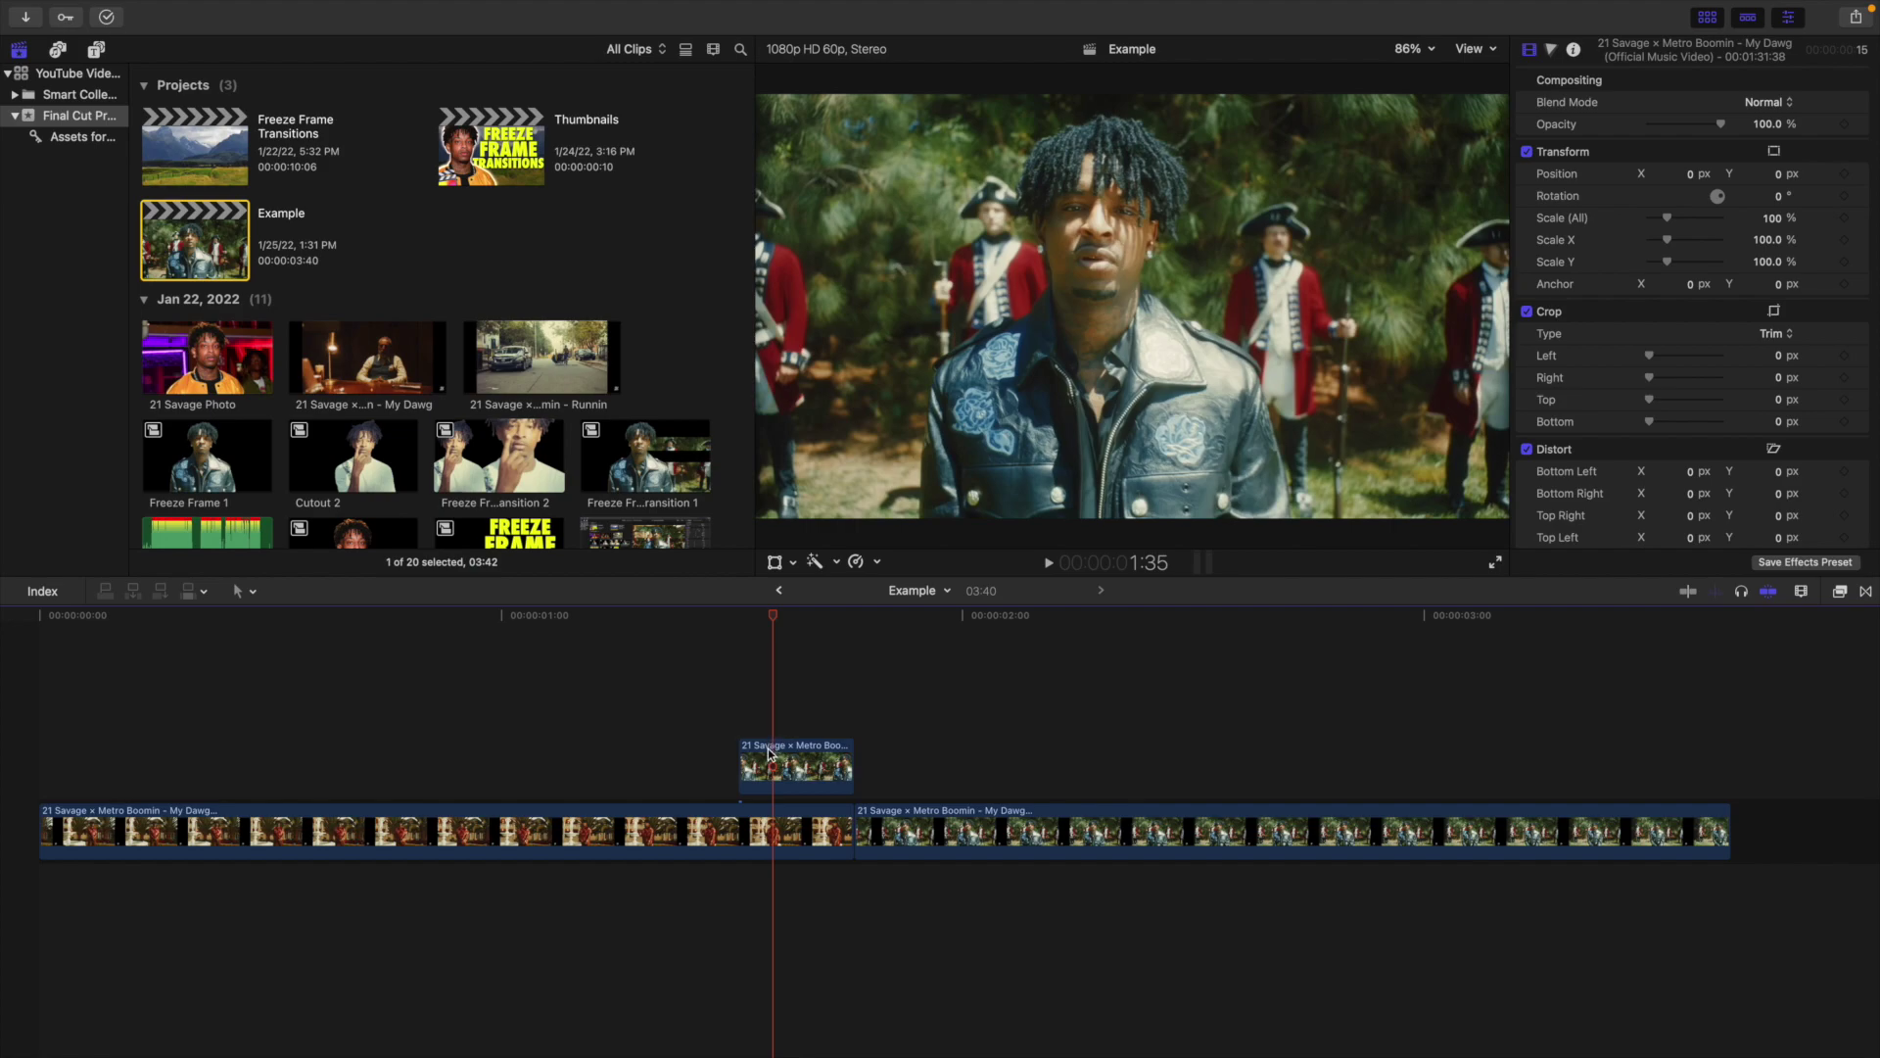
click(793, 766)
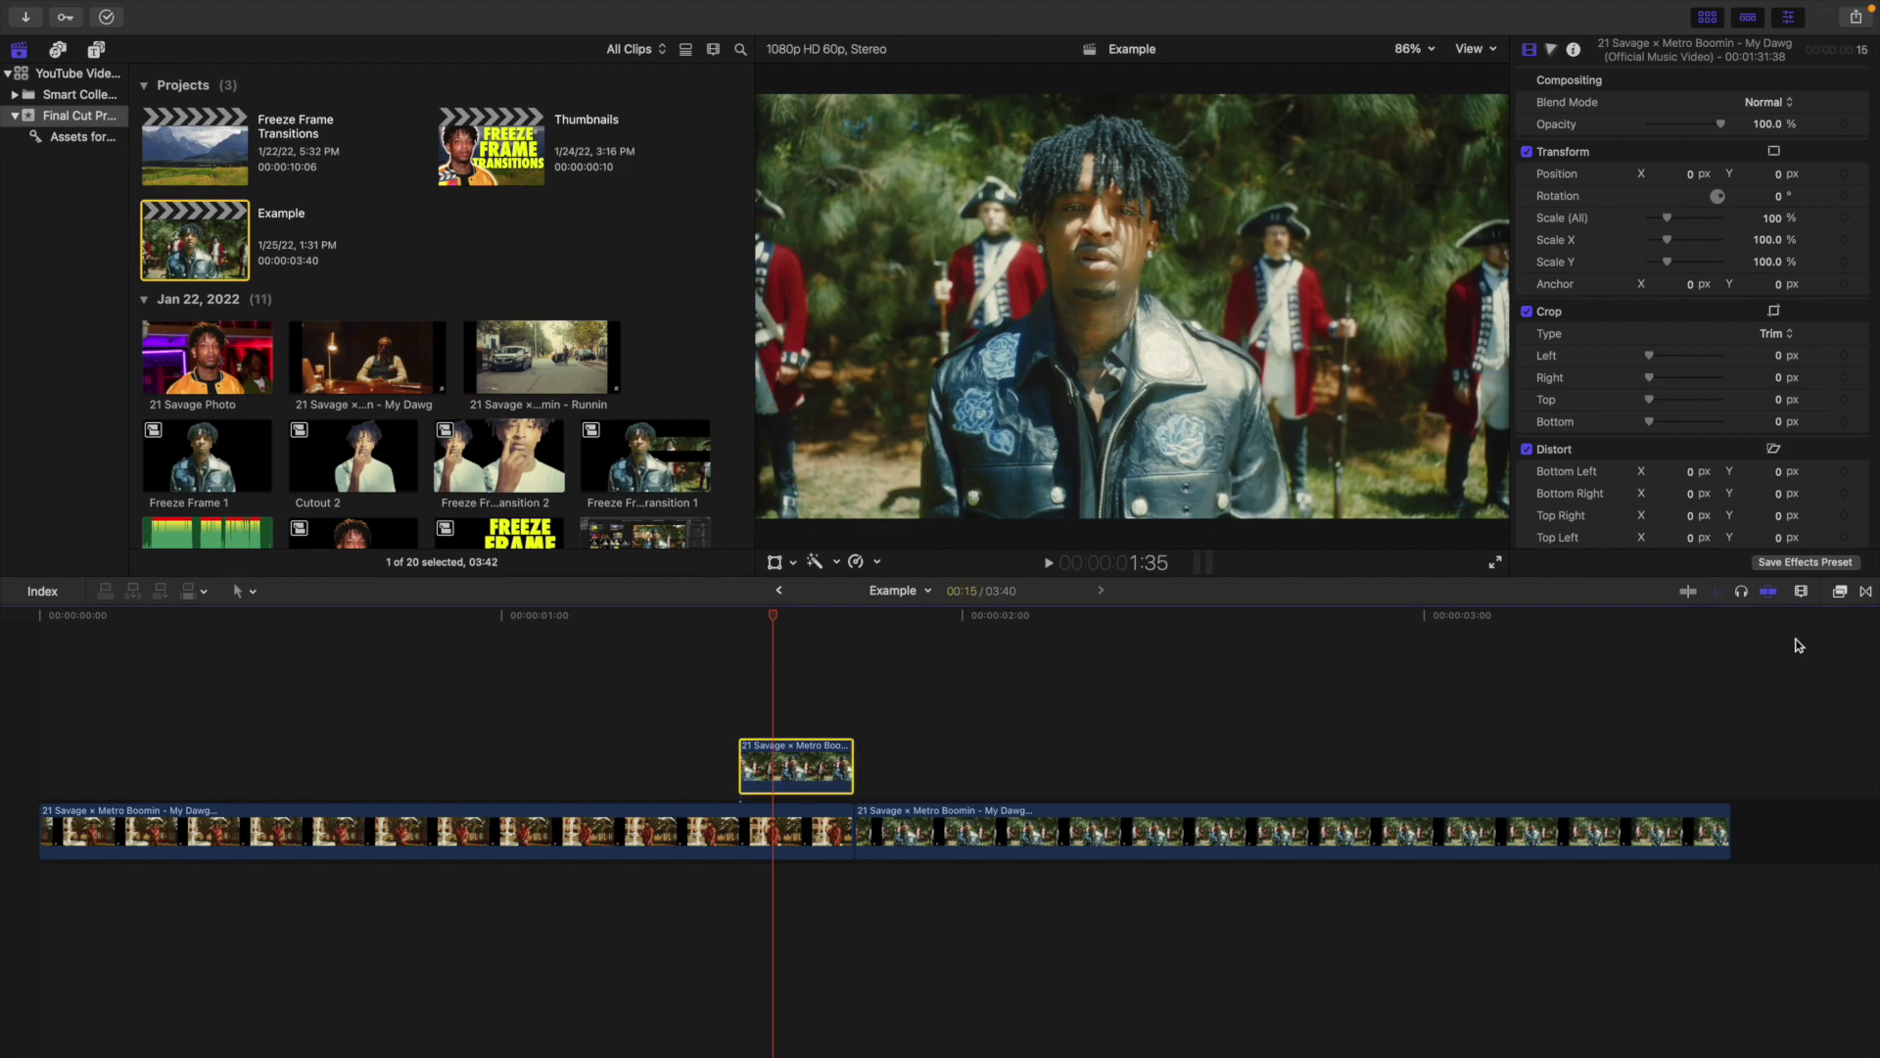
click(1842, 592)
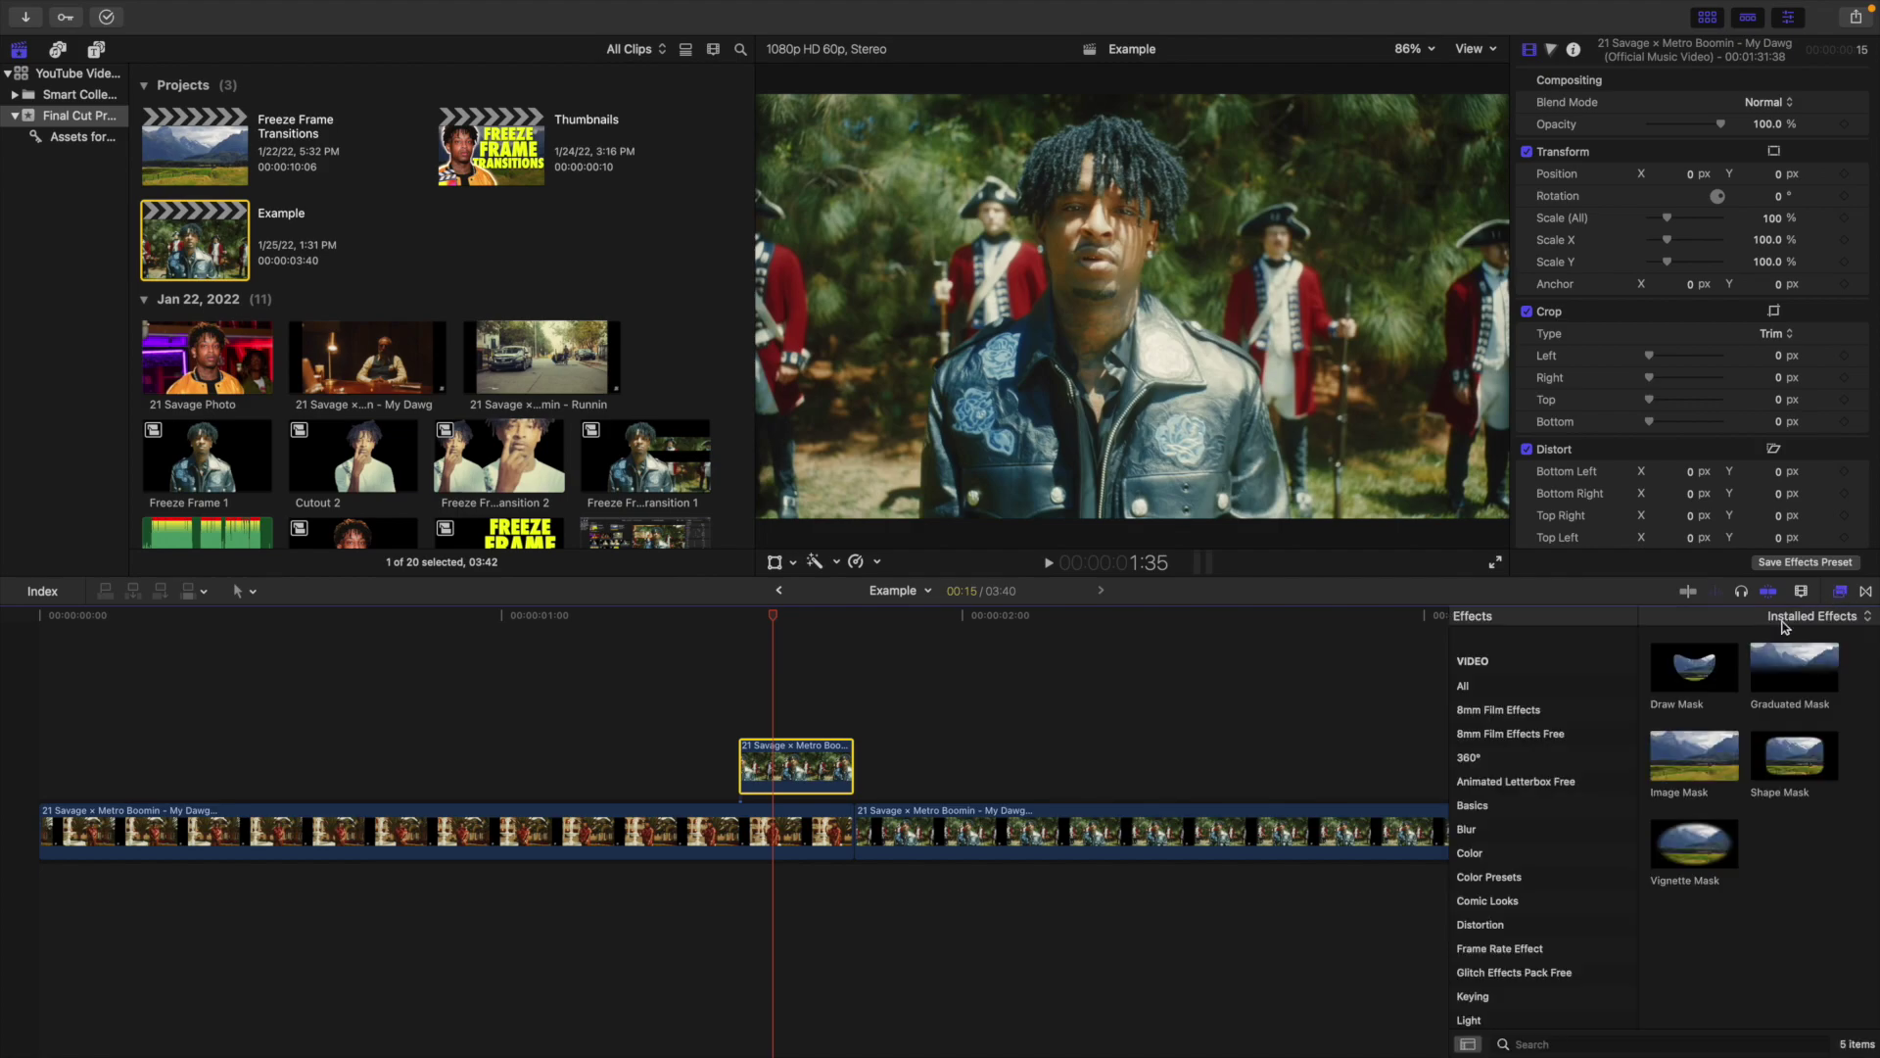
scroll(1612, 805, down, 5)
click(1469, 835)
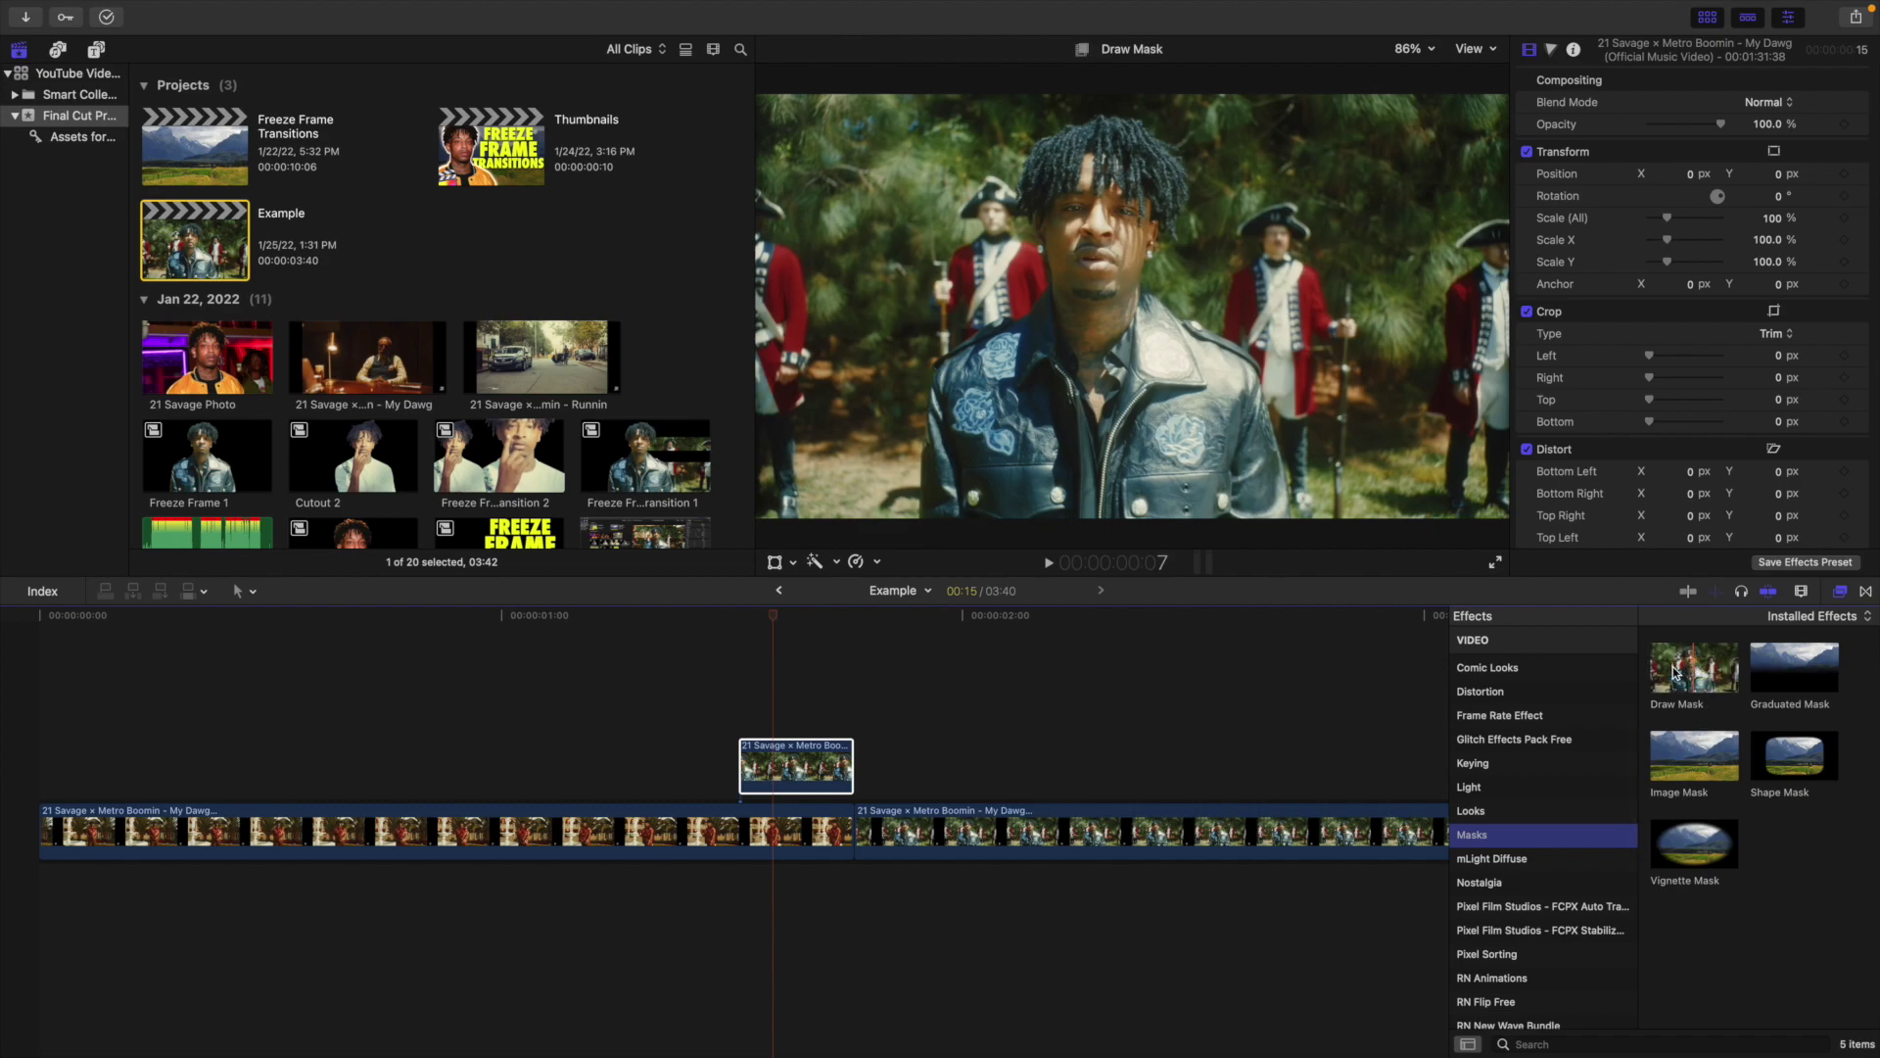
mouse_move(1697, 658)
mouse_down()
mouse_move(884, 683)
mouse_move(796, 768)
mouse_up()
click(1841, 593)
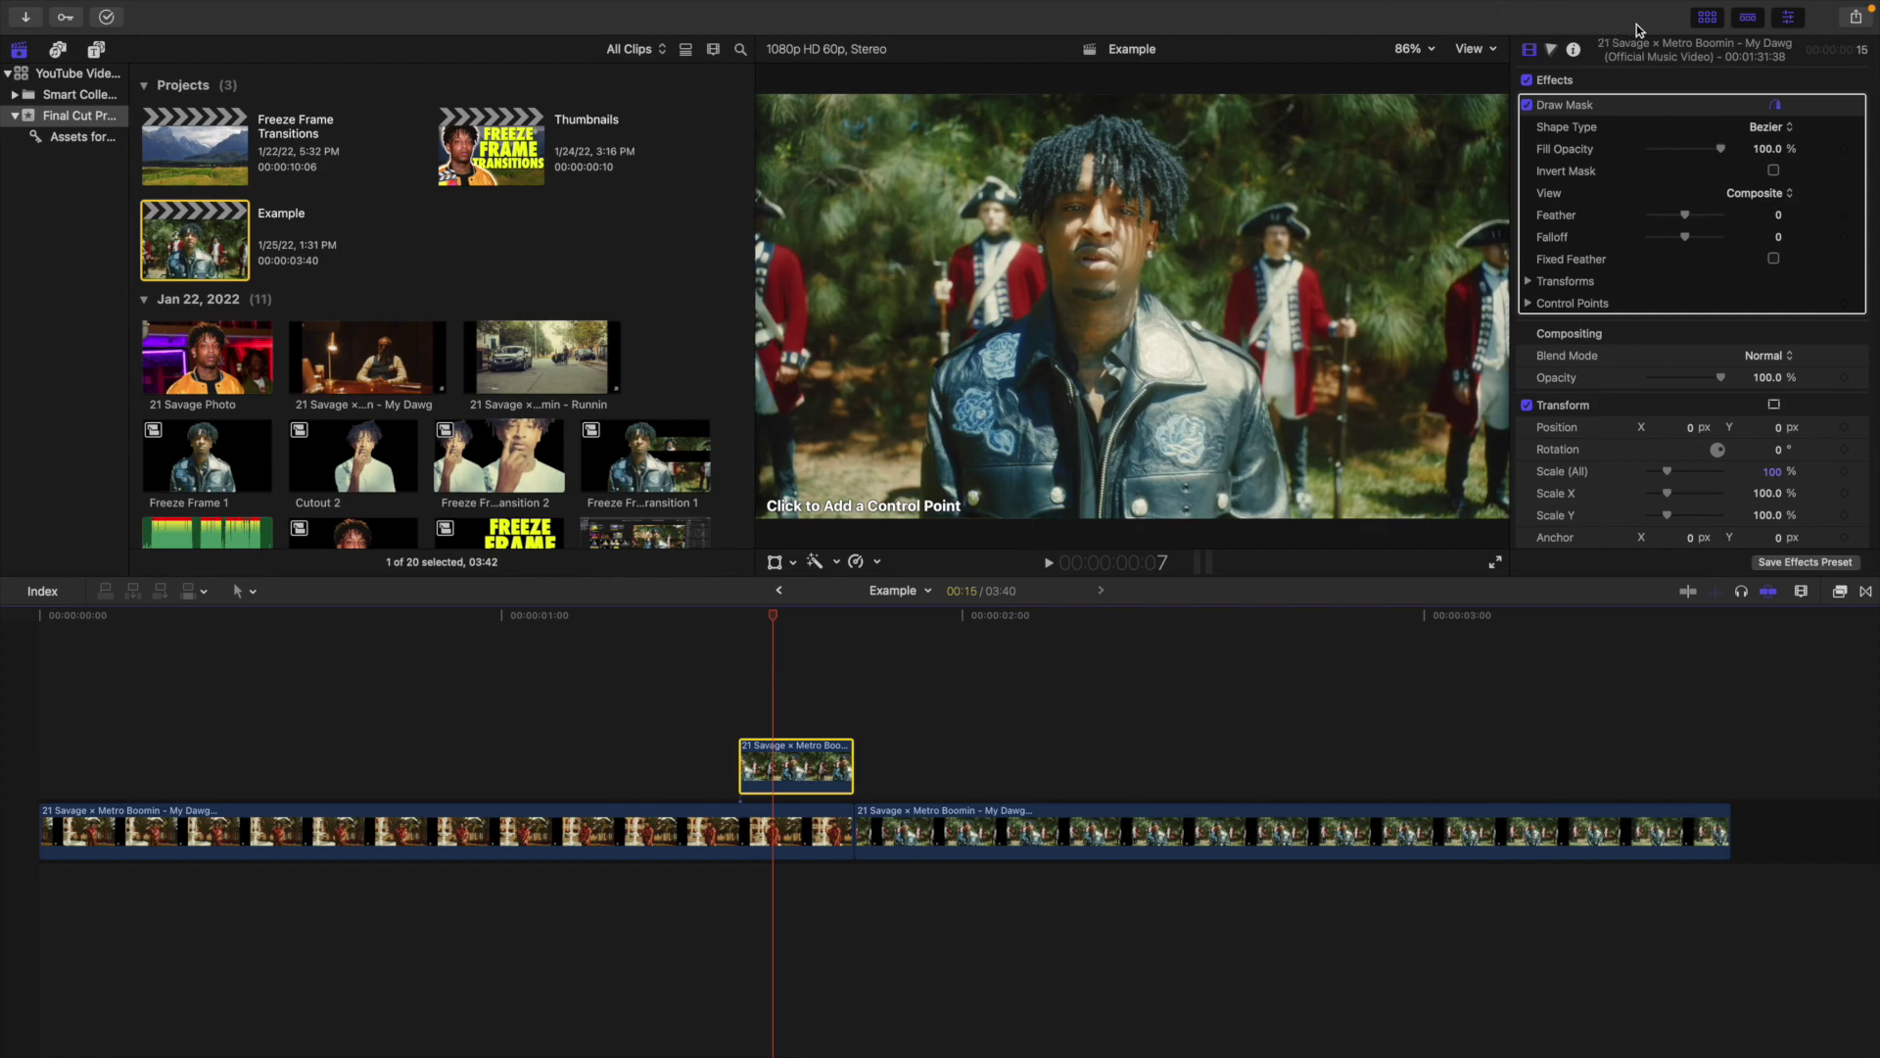
Step: Hide the browser and inspector to enlarge the viewer, and set the viewer zoom to 600%
click(1707, 17)
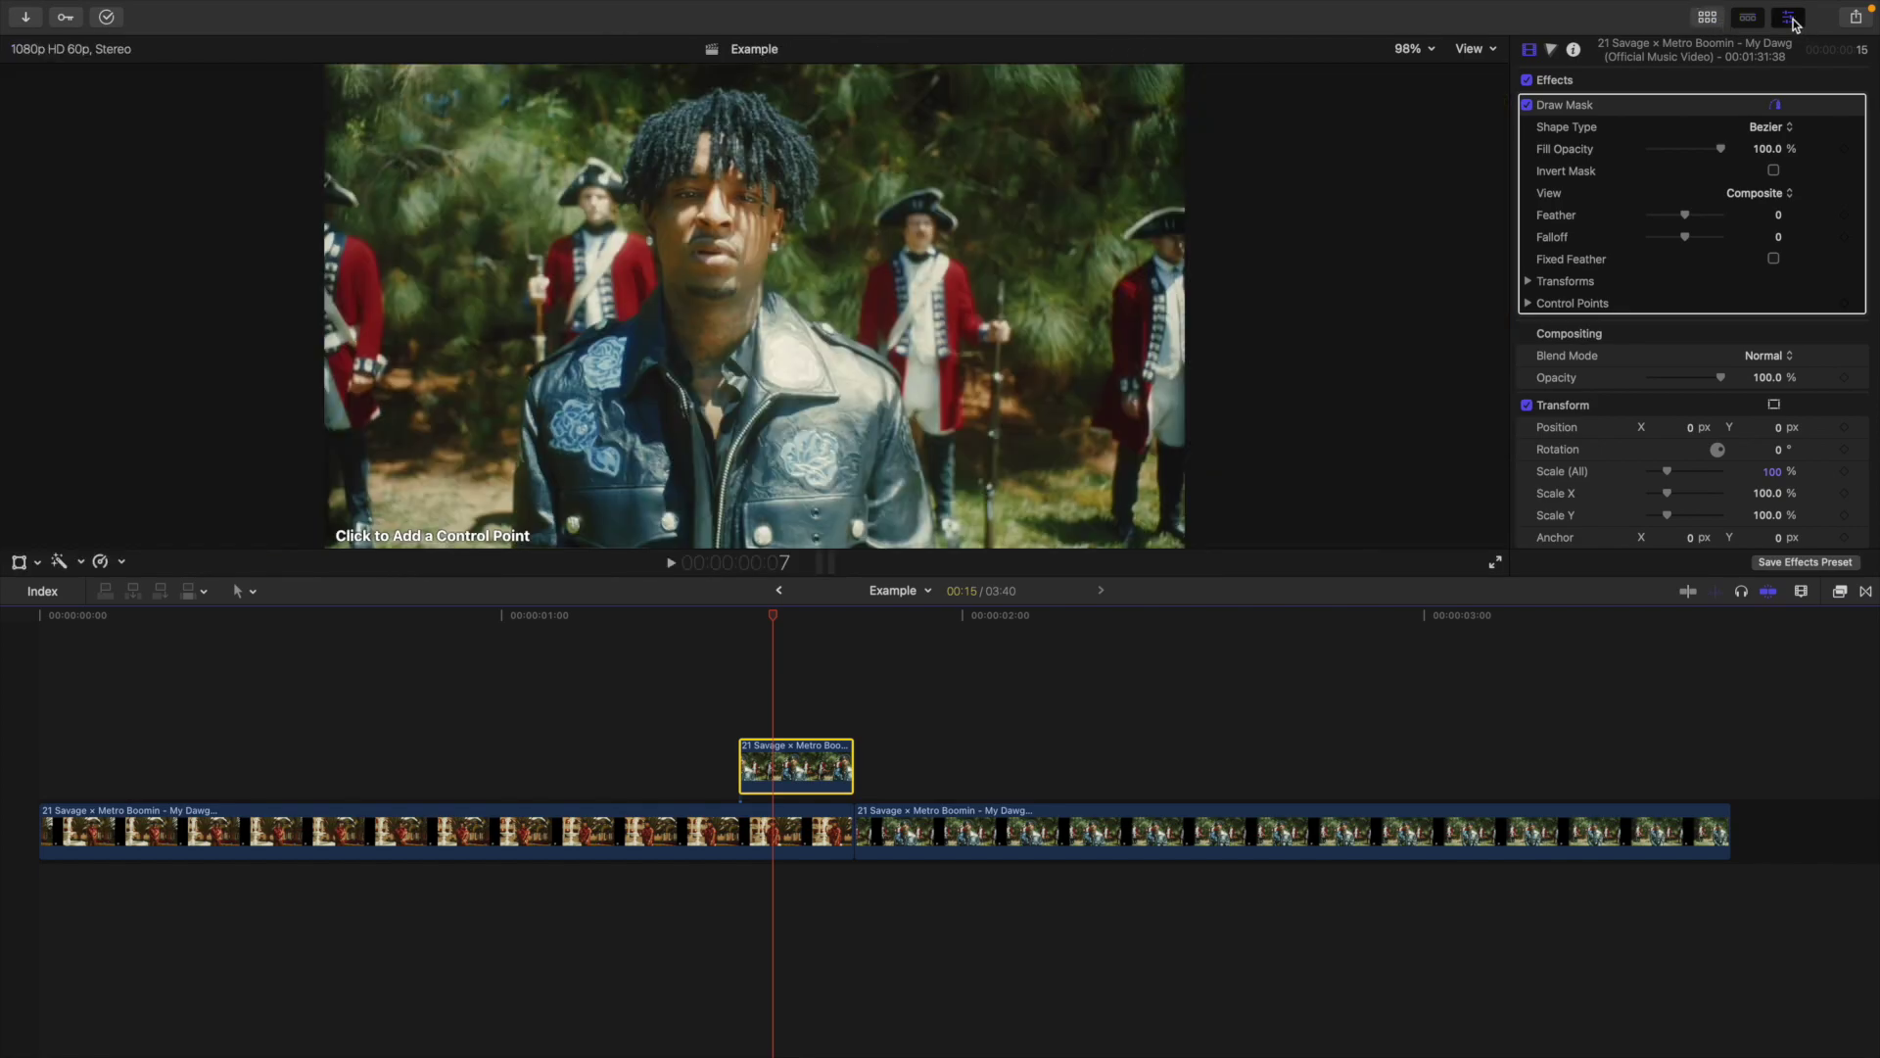
click(1788, 17)
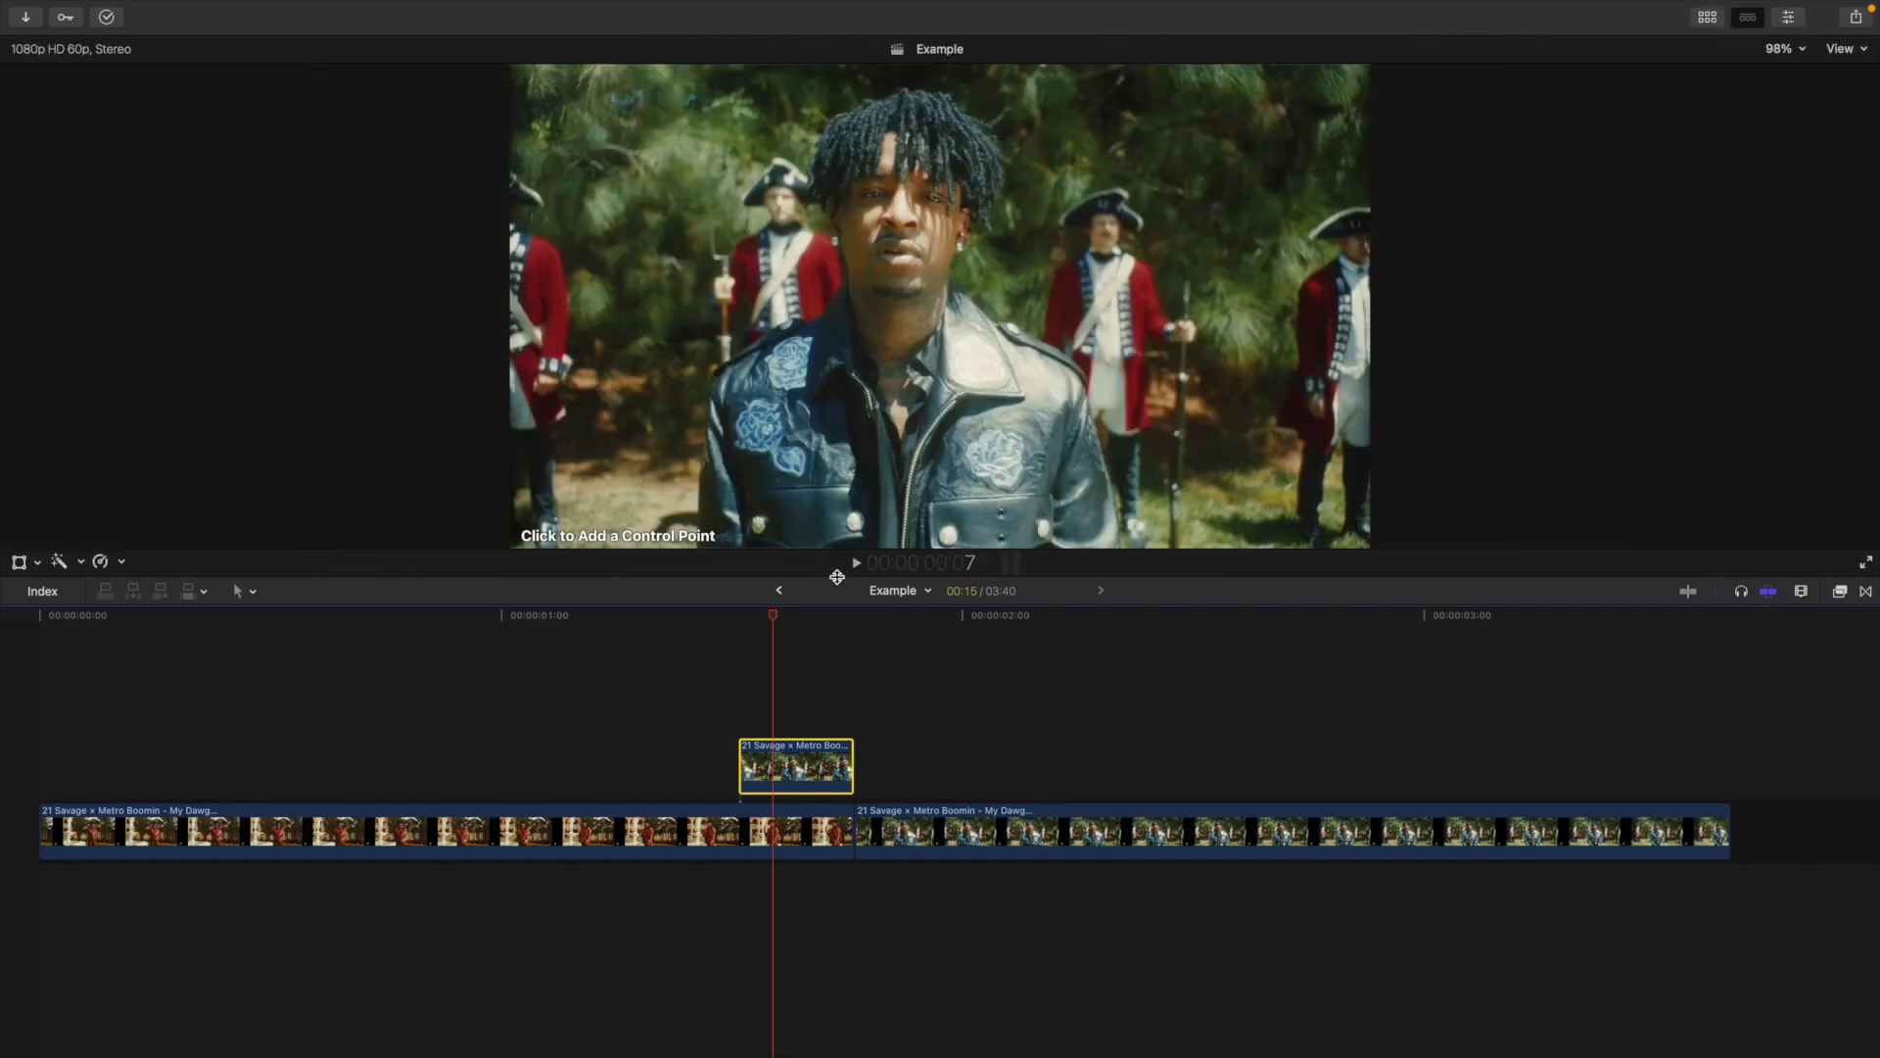
drag(836, 577, 830, 835)
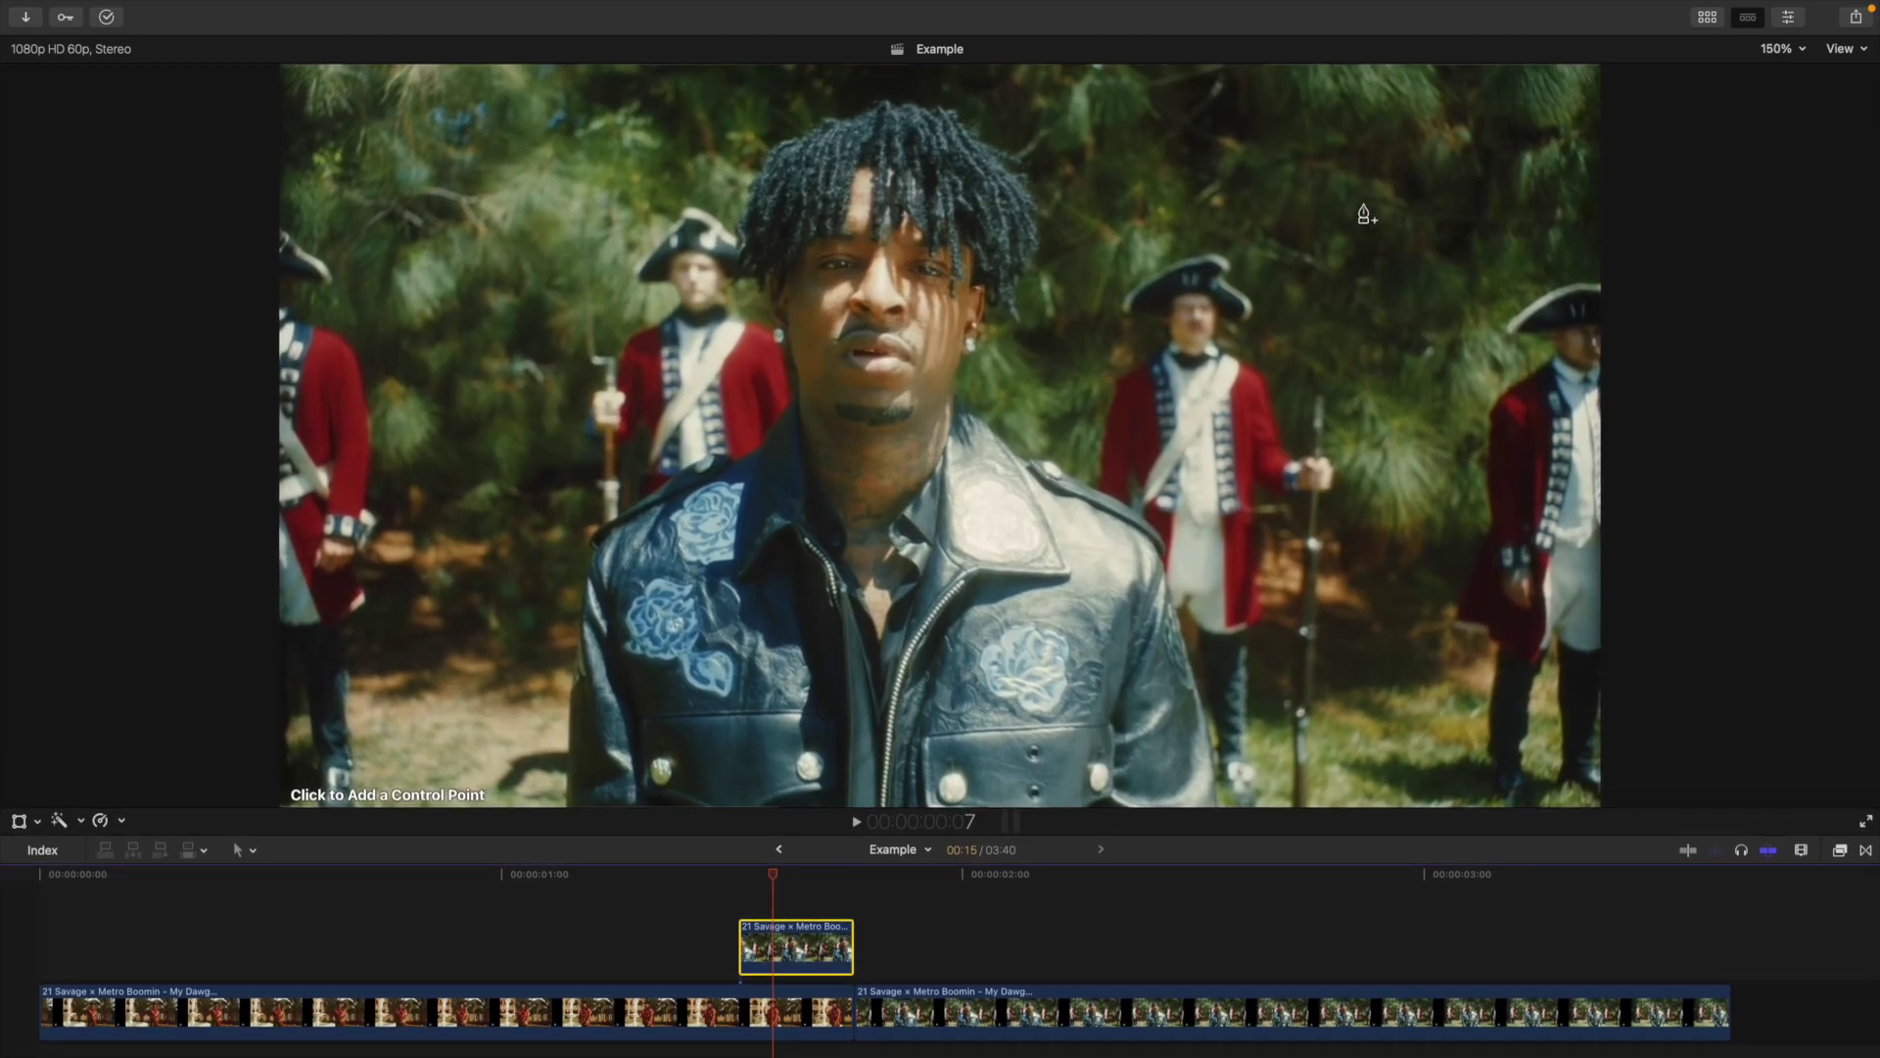
click(1788, 51)
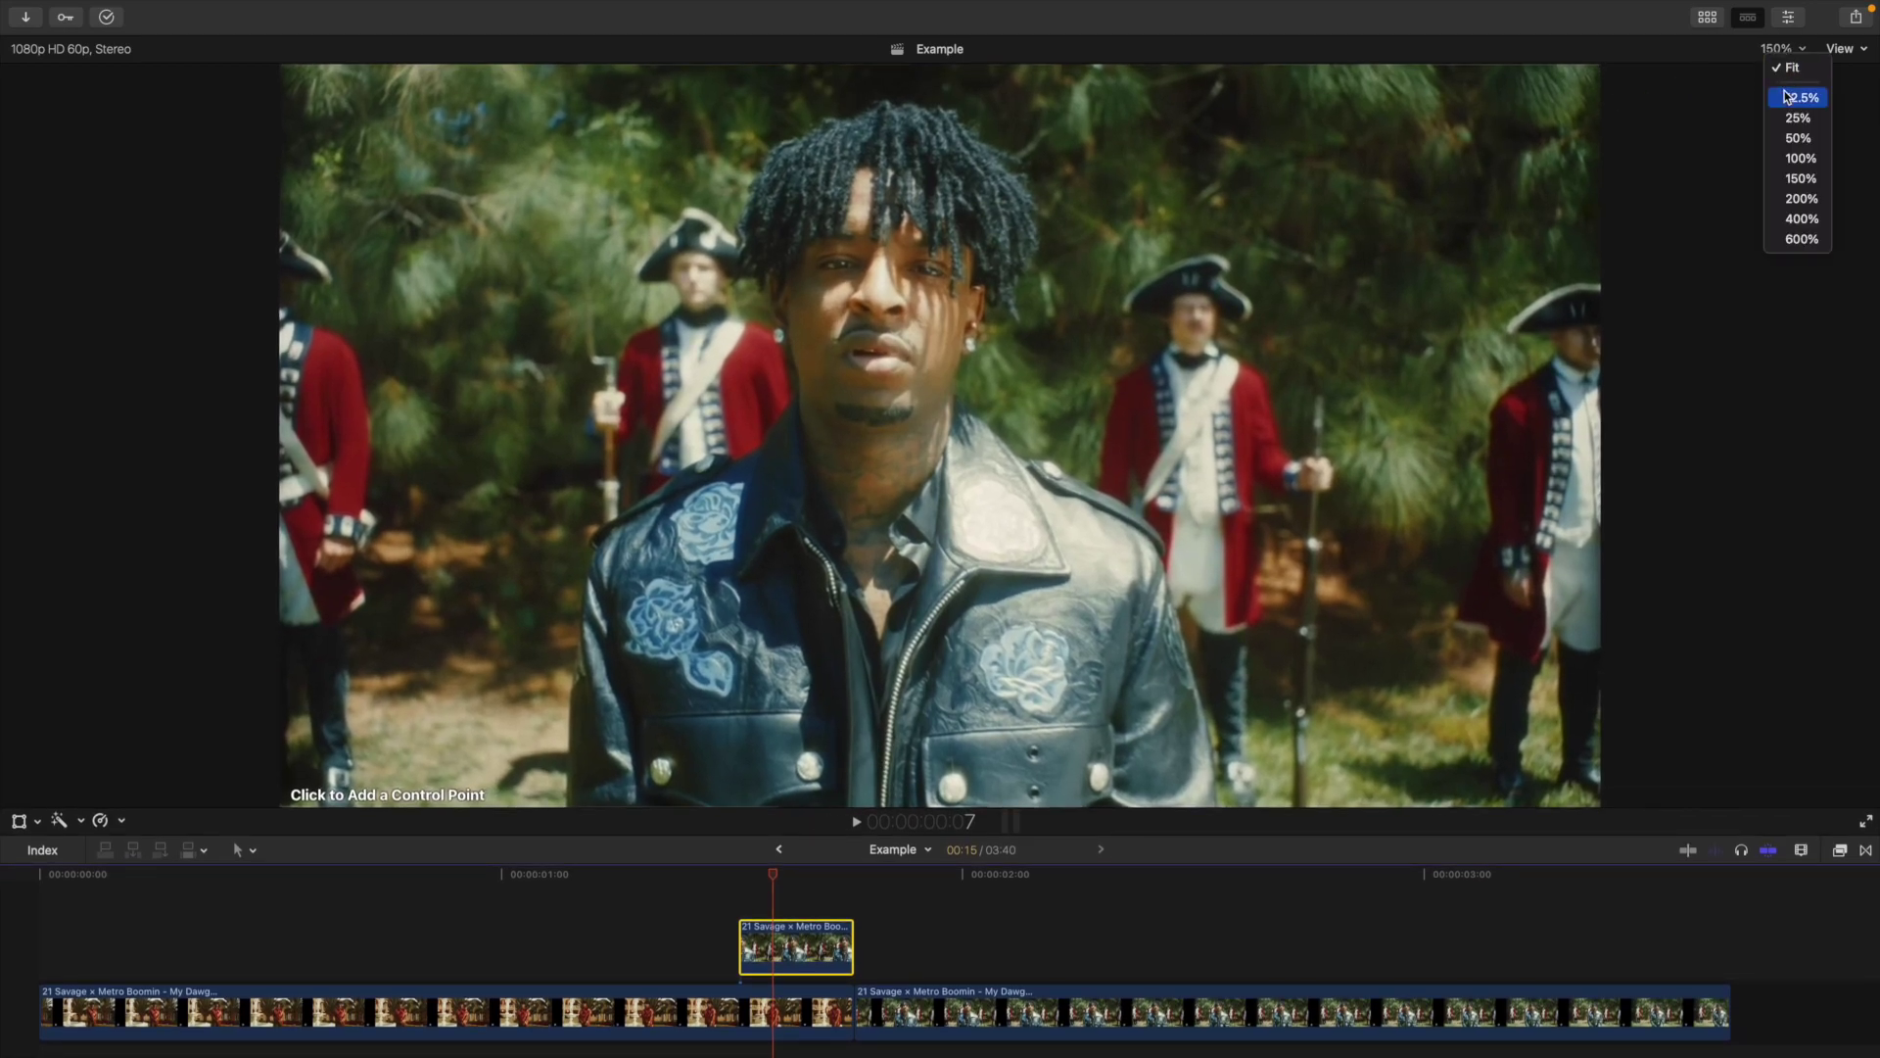
click(1787, 240)
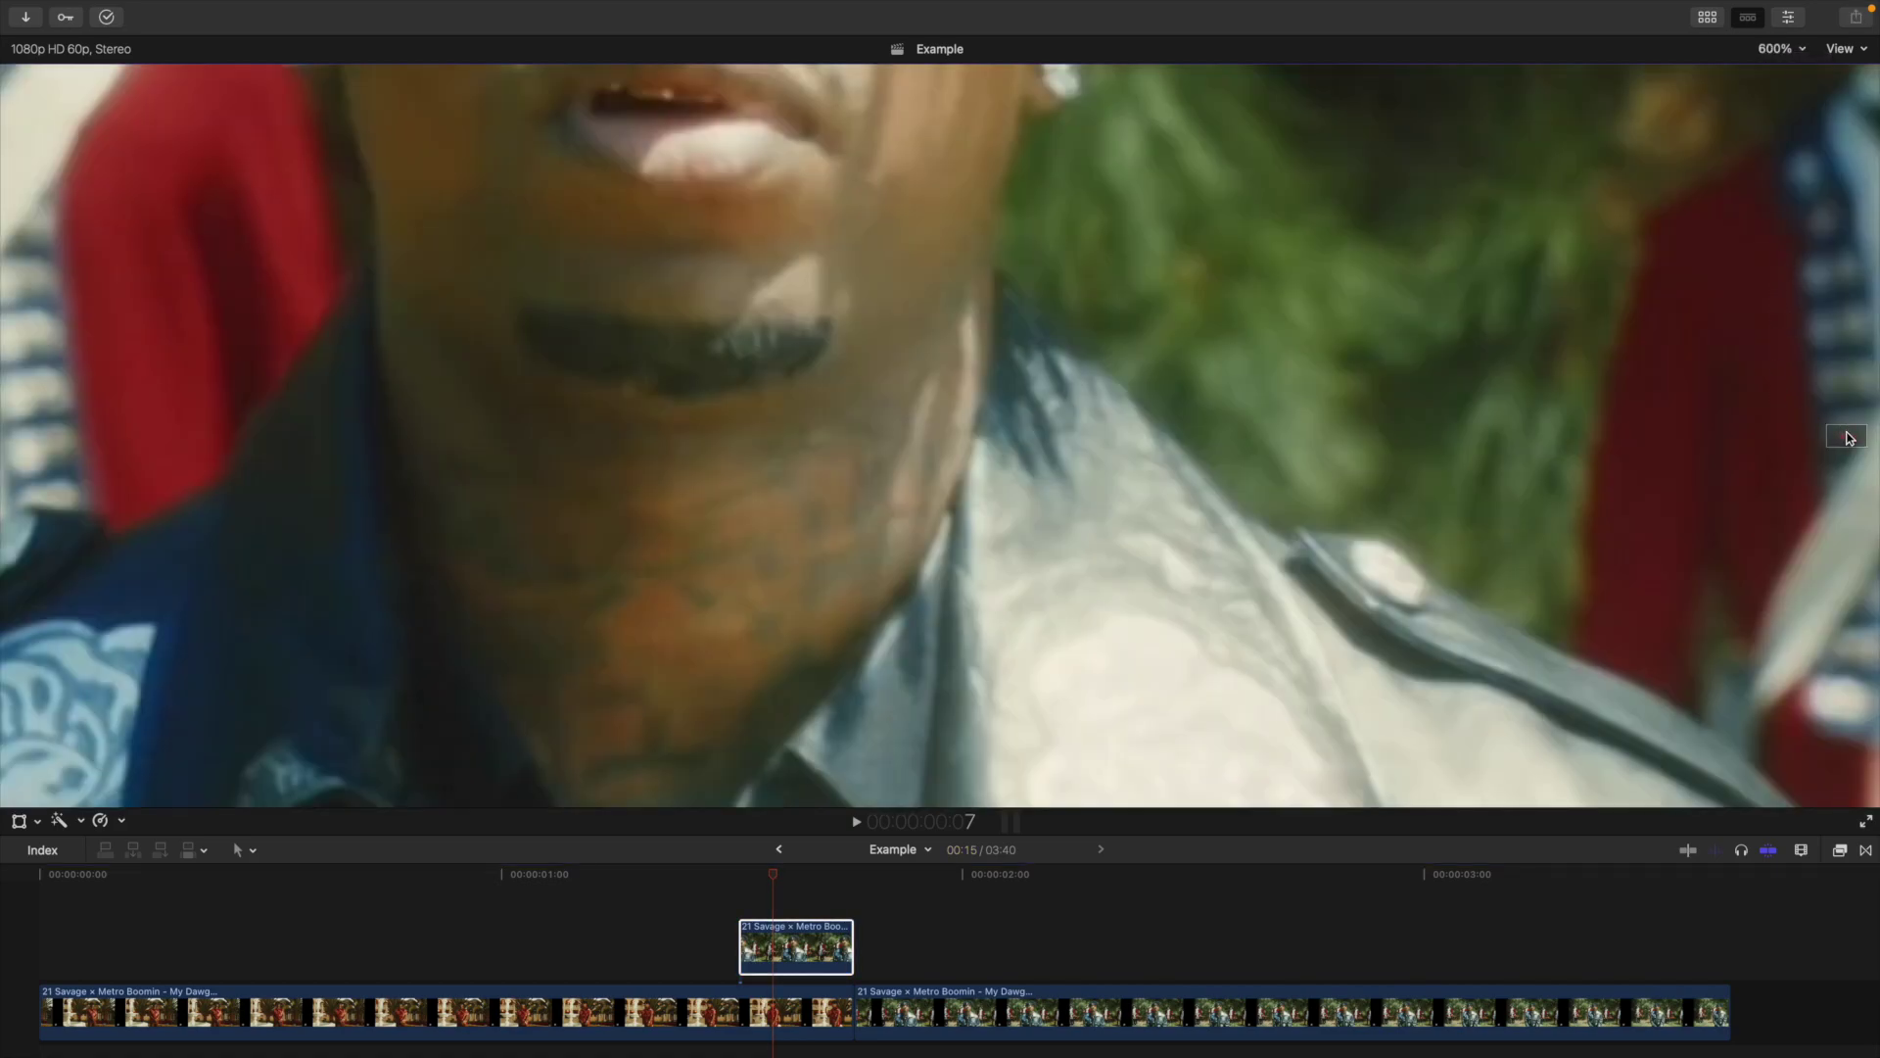
Step: Start the mask outline at the bottom of the jacket's left sleeve in the picture and trace up its lower outer edge
scroll(1846, 438, down, 5)
scroll(1845, 441, down, 5)
scroll(1834, 443, right, 3)
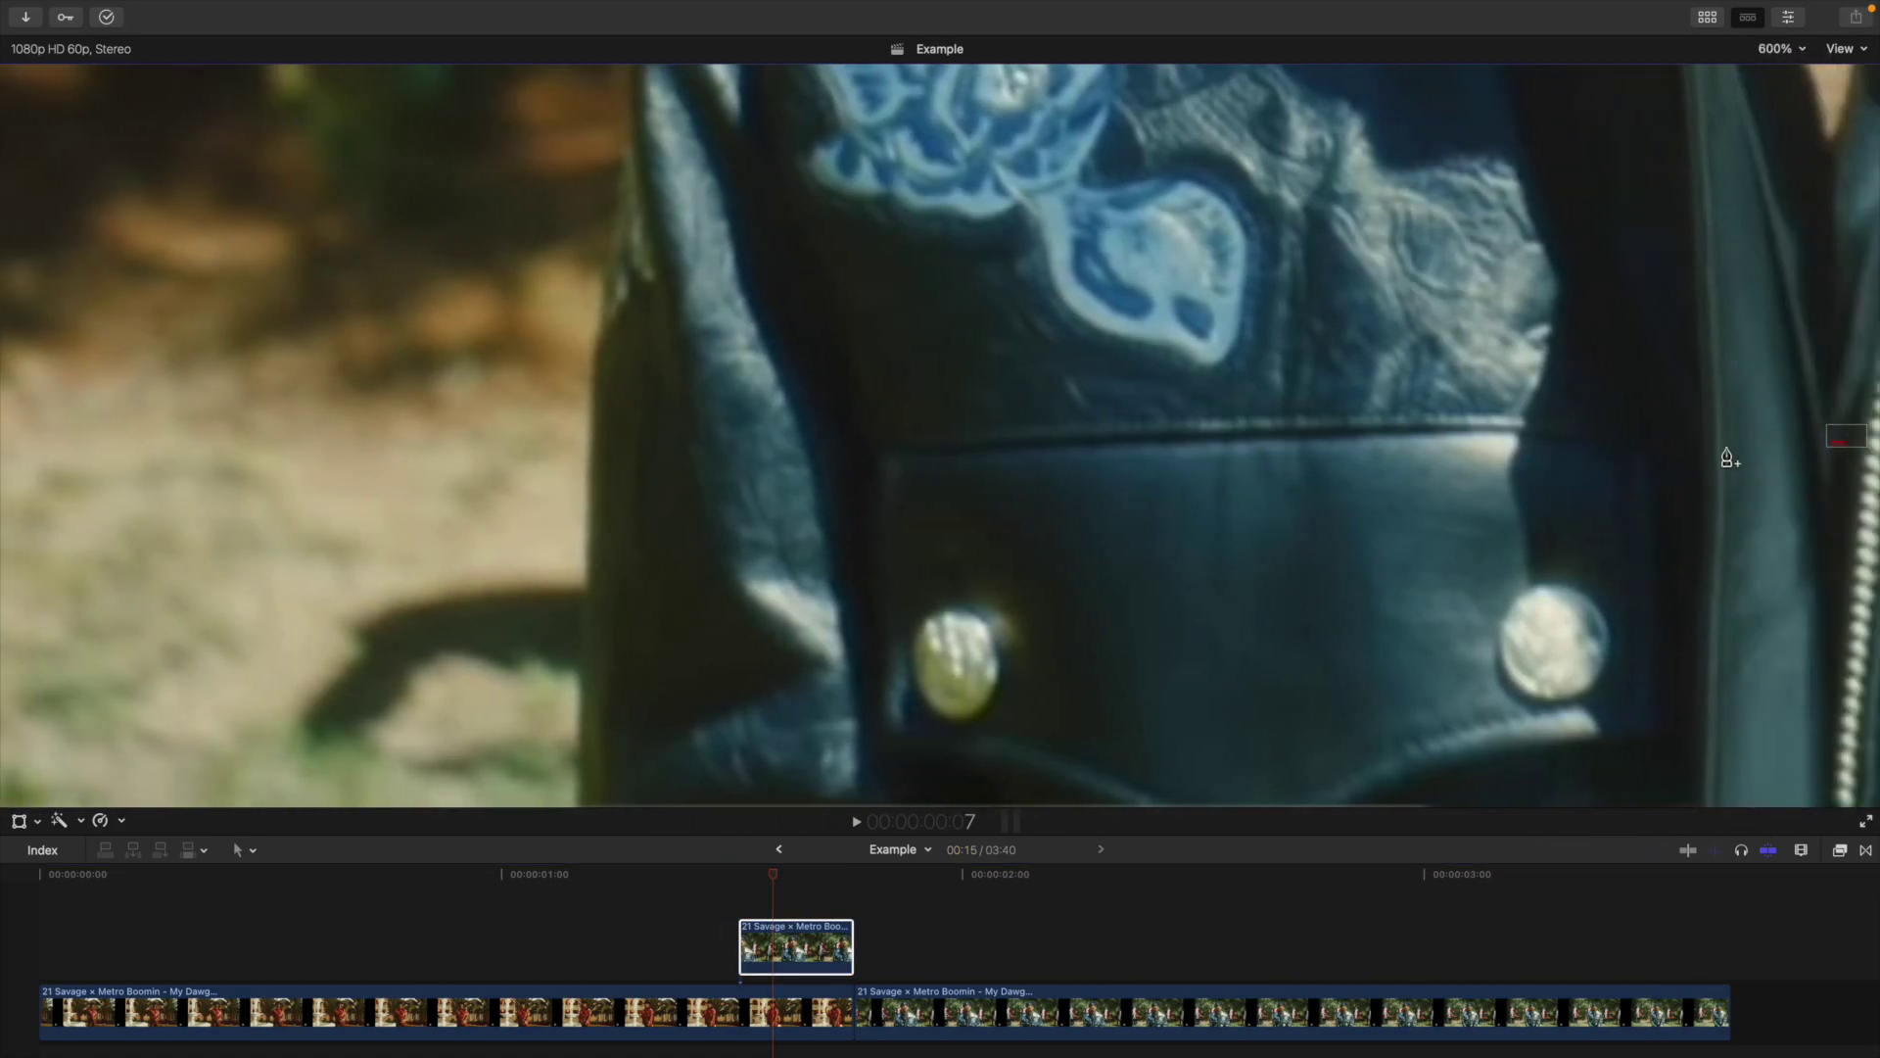
click(583, 765)
click(591, 569)
click(600, 398)
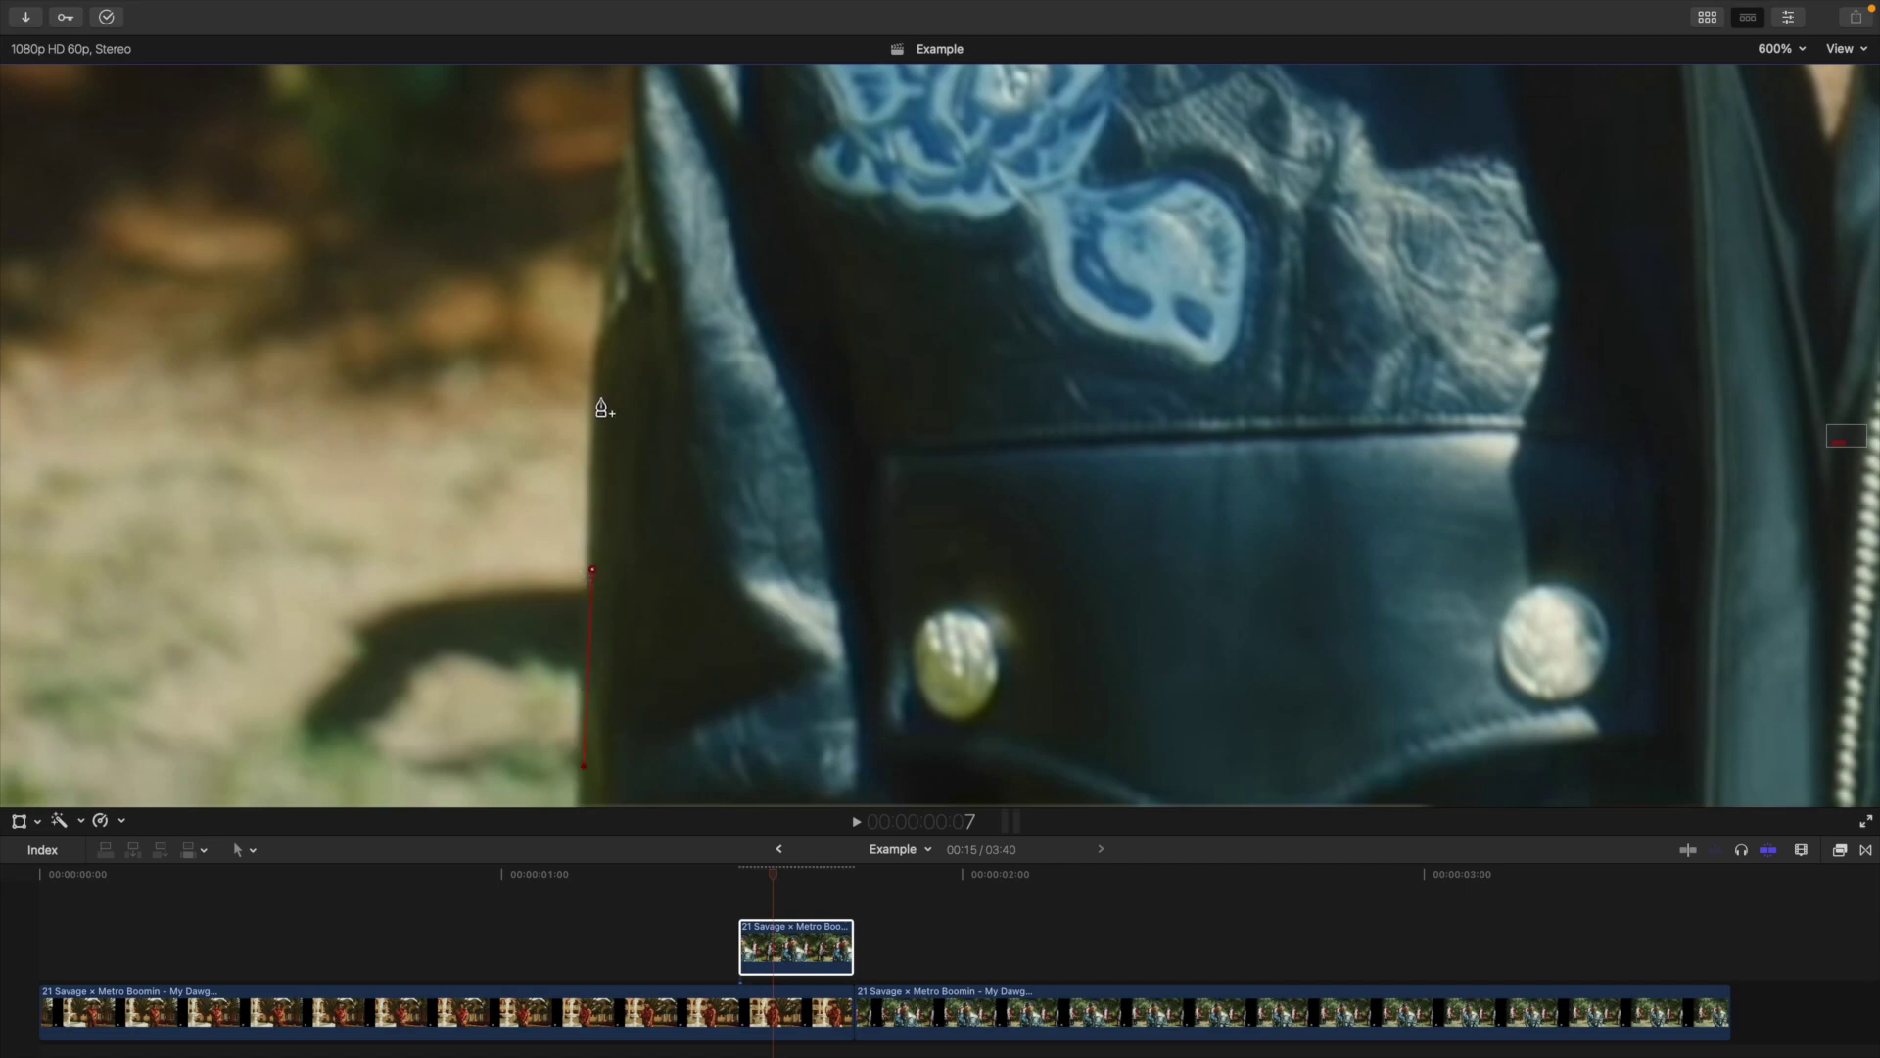
click(618, 236)
Step: Continue the mask outline up the left upper sleeve and around the corner of the shoulder
scroll(1838, 437, up, 5)
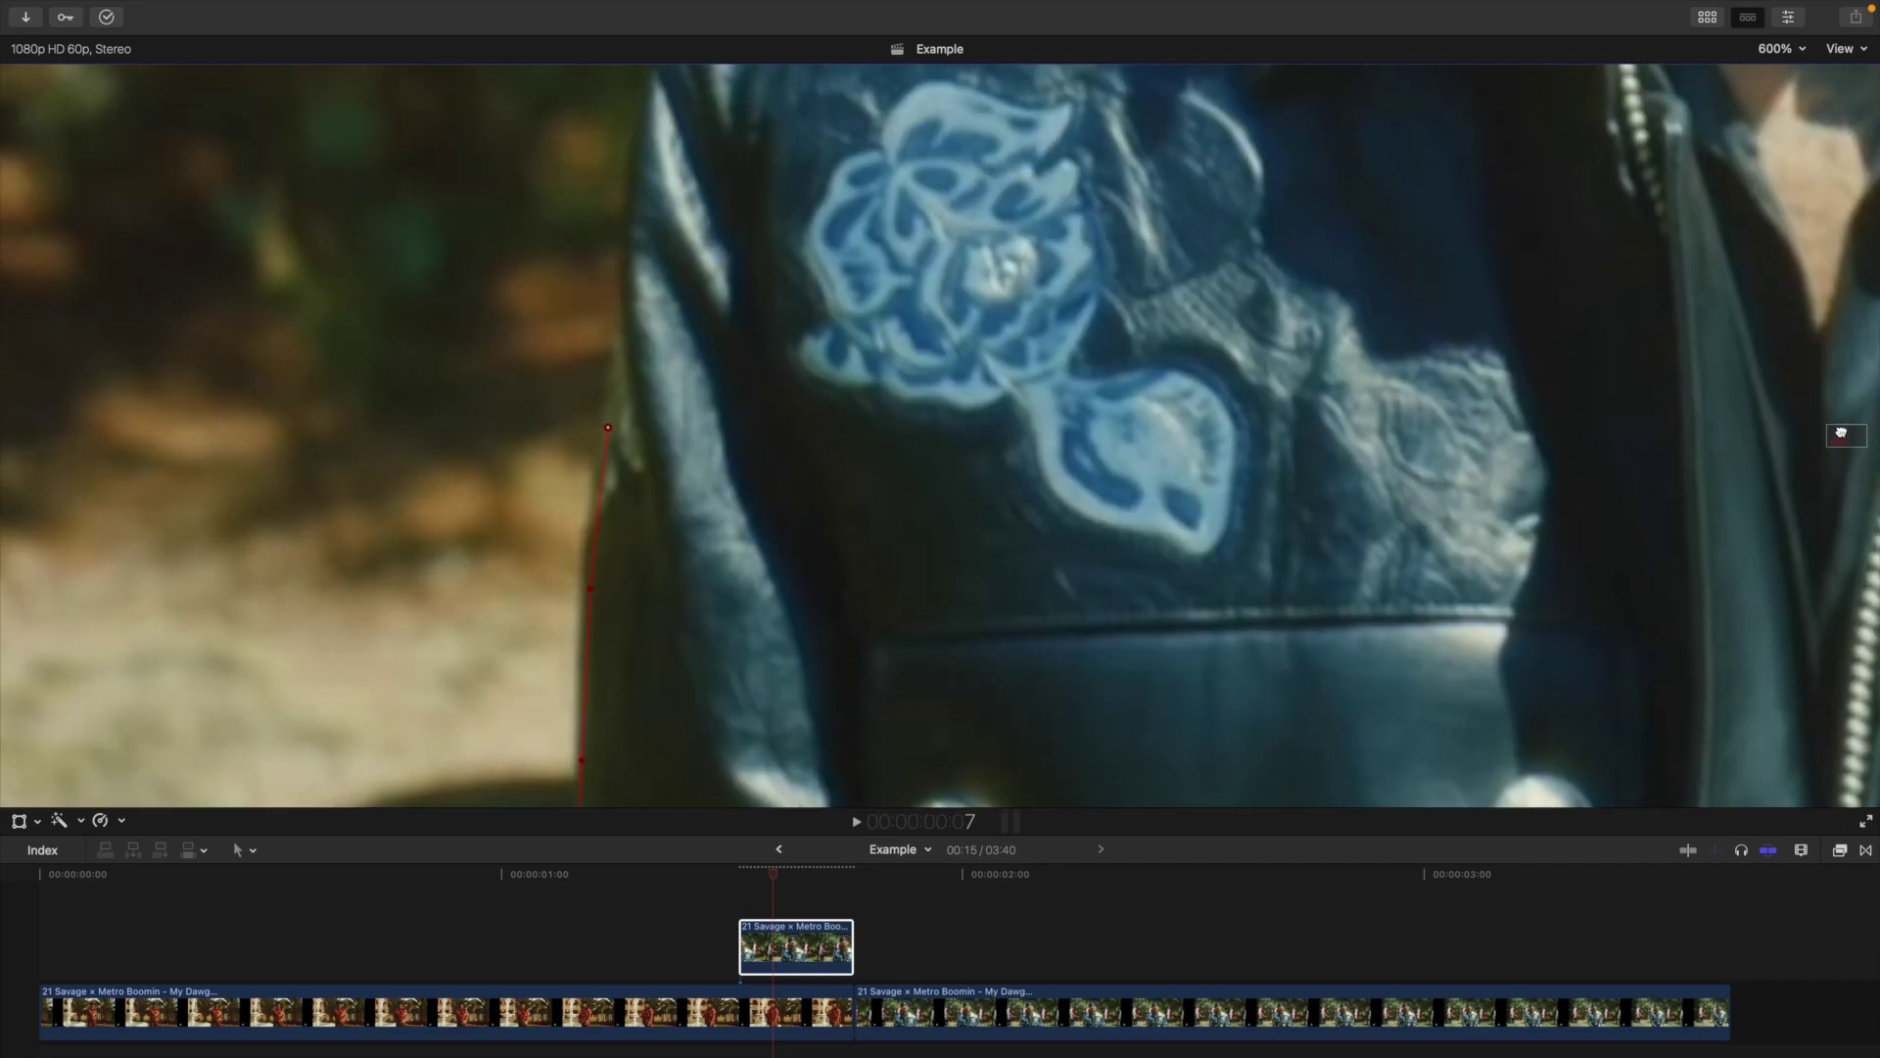
click(894, 581)
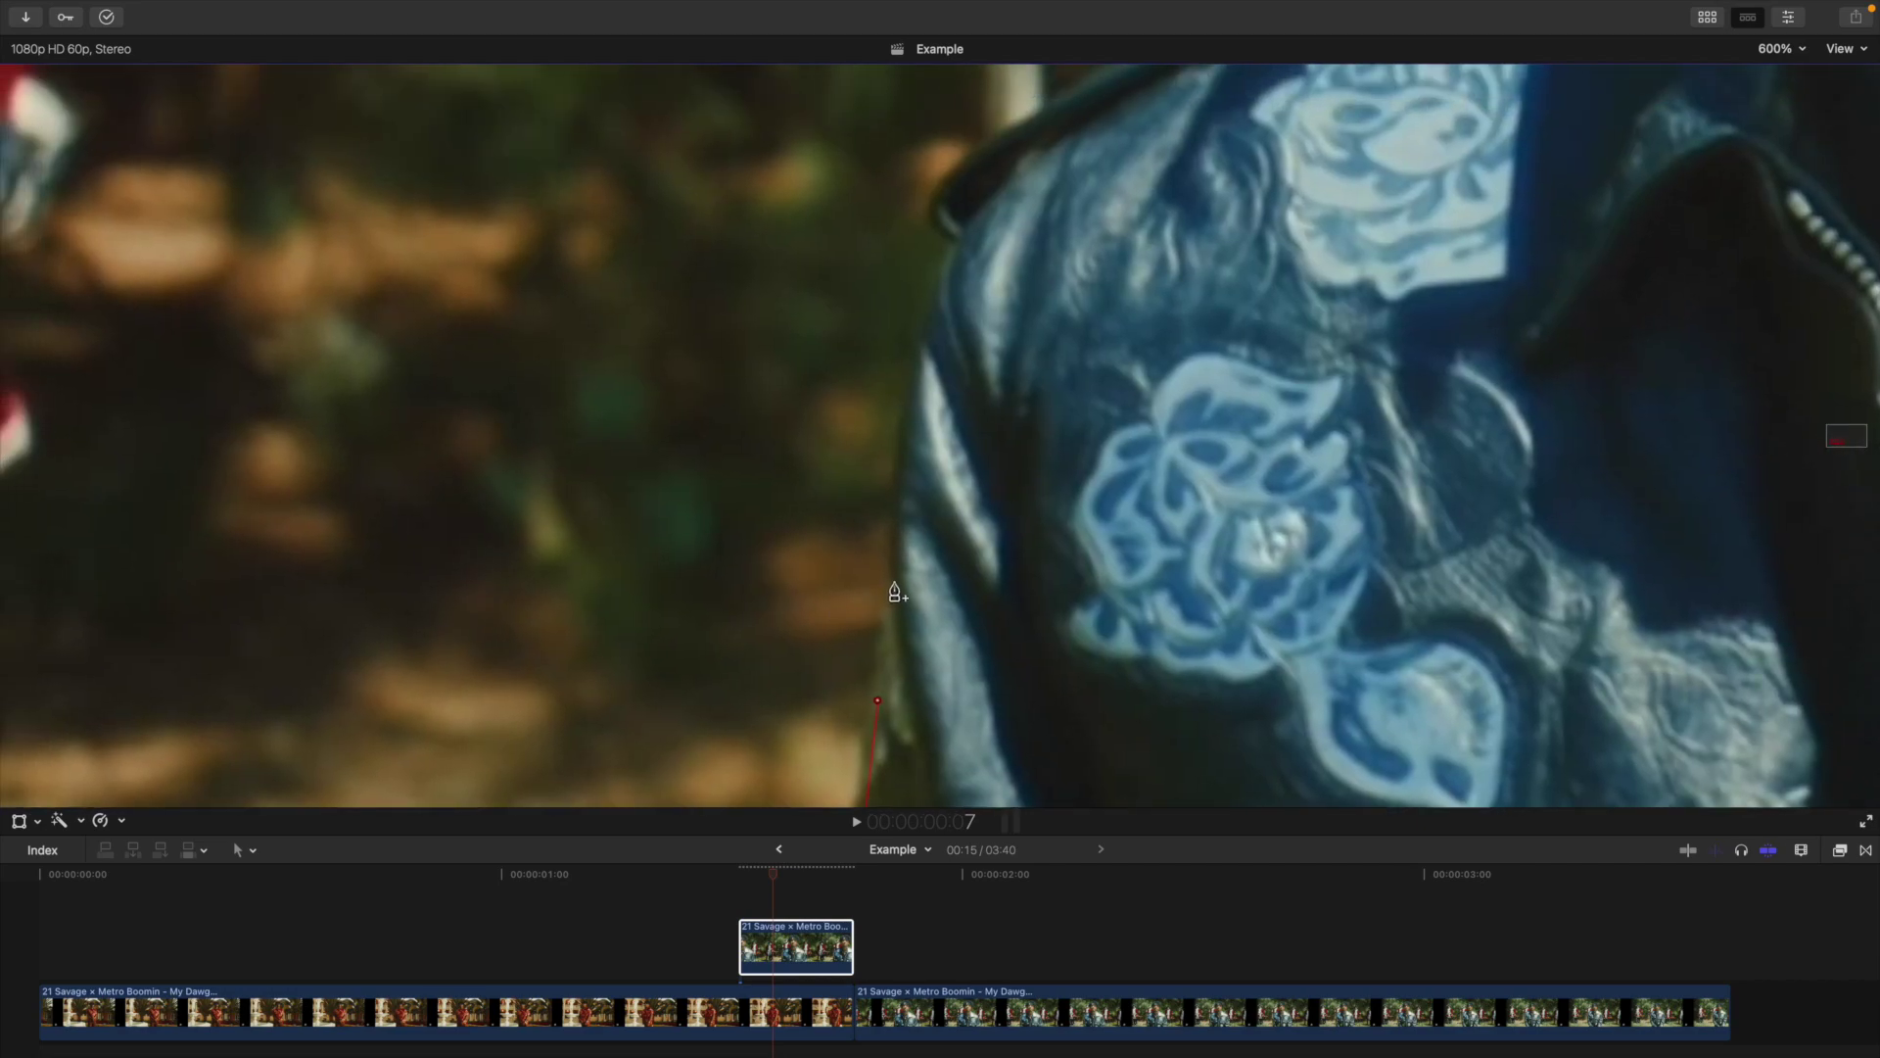
click(902, 445)
click(929, 319)
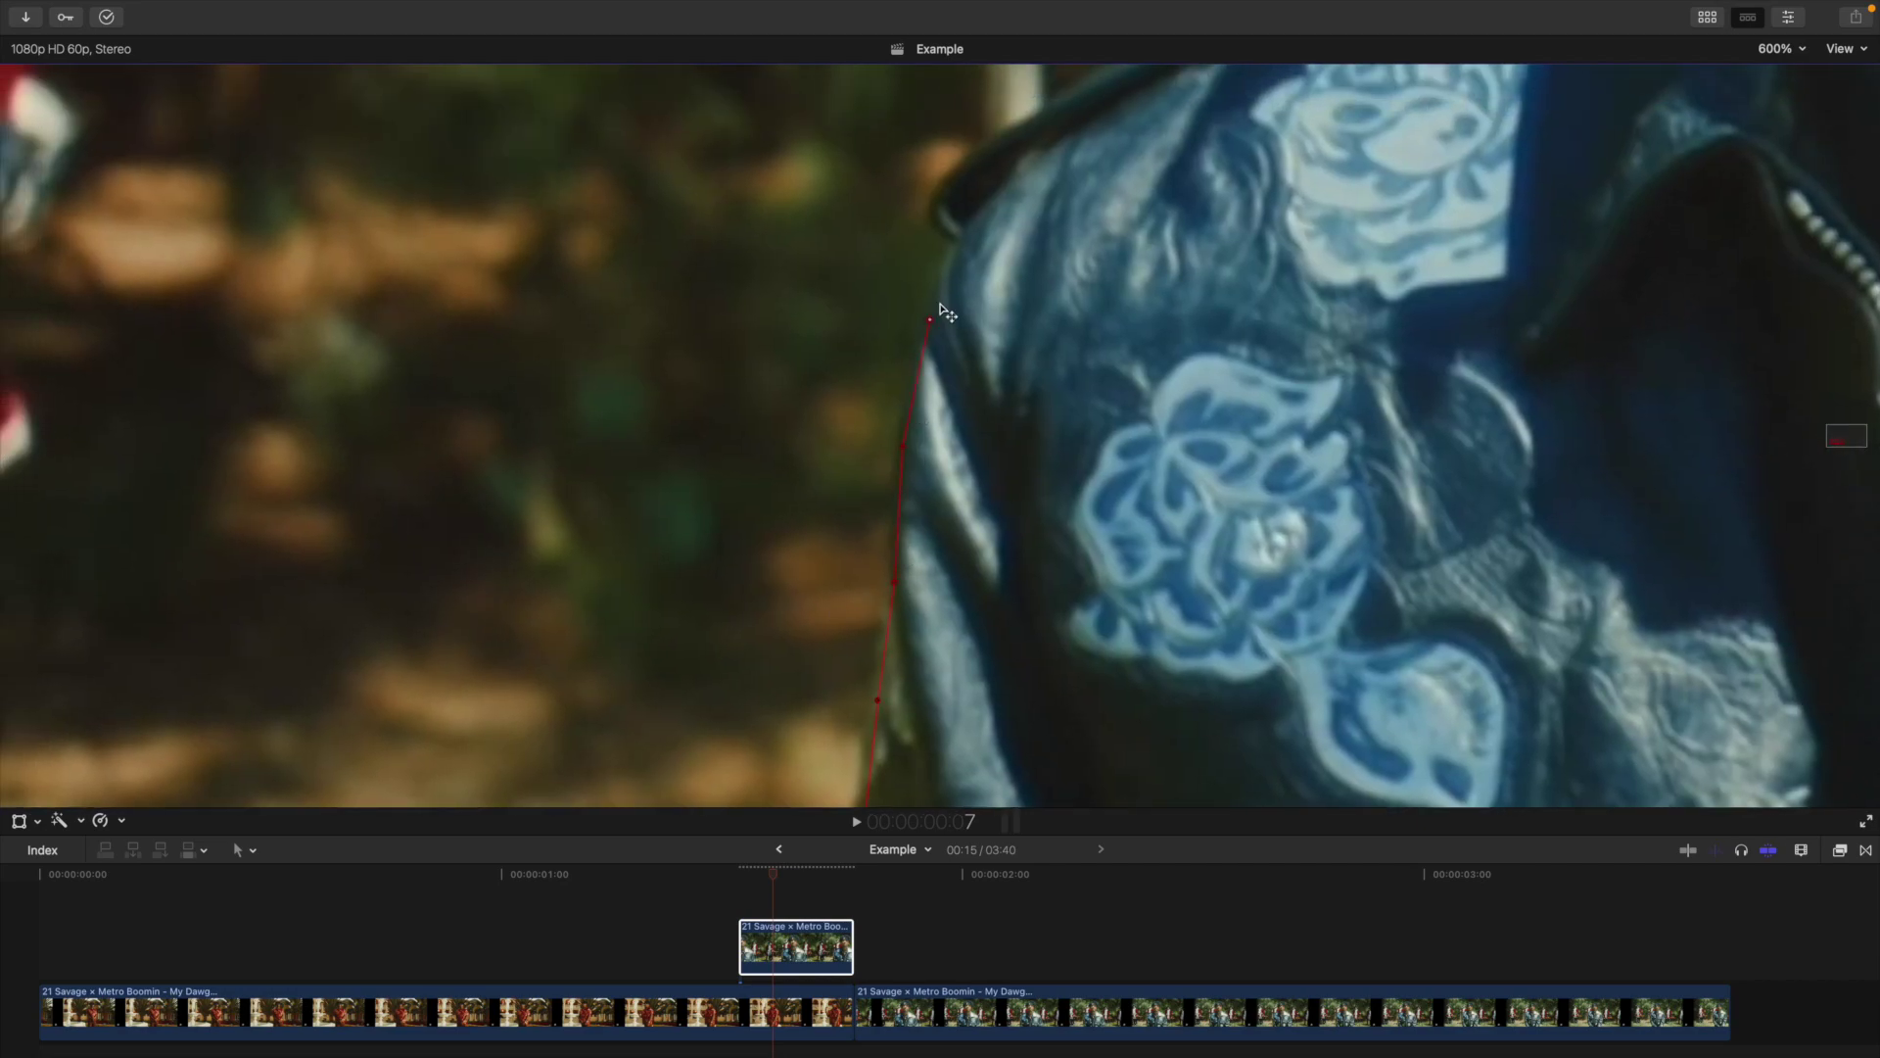
click(953, 241)
click(947, 178)
click(1016, 125)
click(1093, 83)
Step: Trace the mask along the top of the left shoulder and up the collar to the neck
drag(1841, 432, 1749, 453)
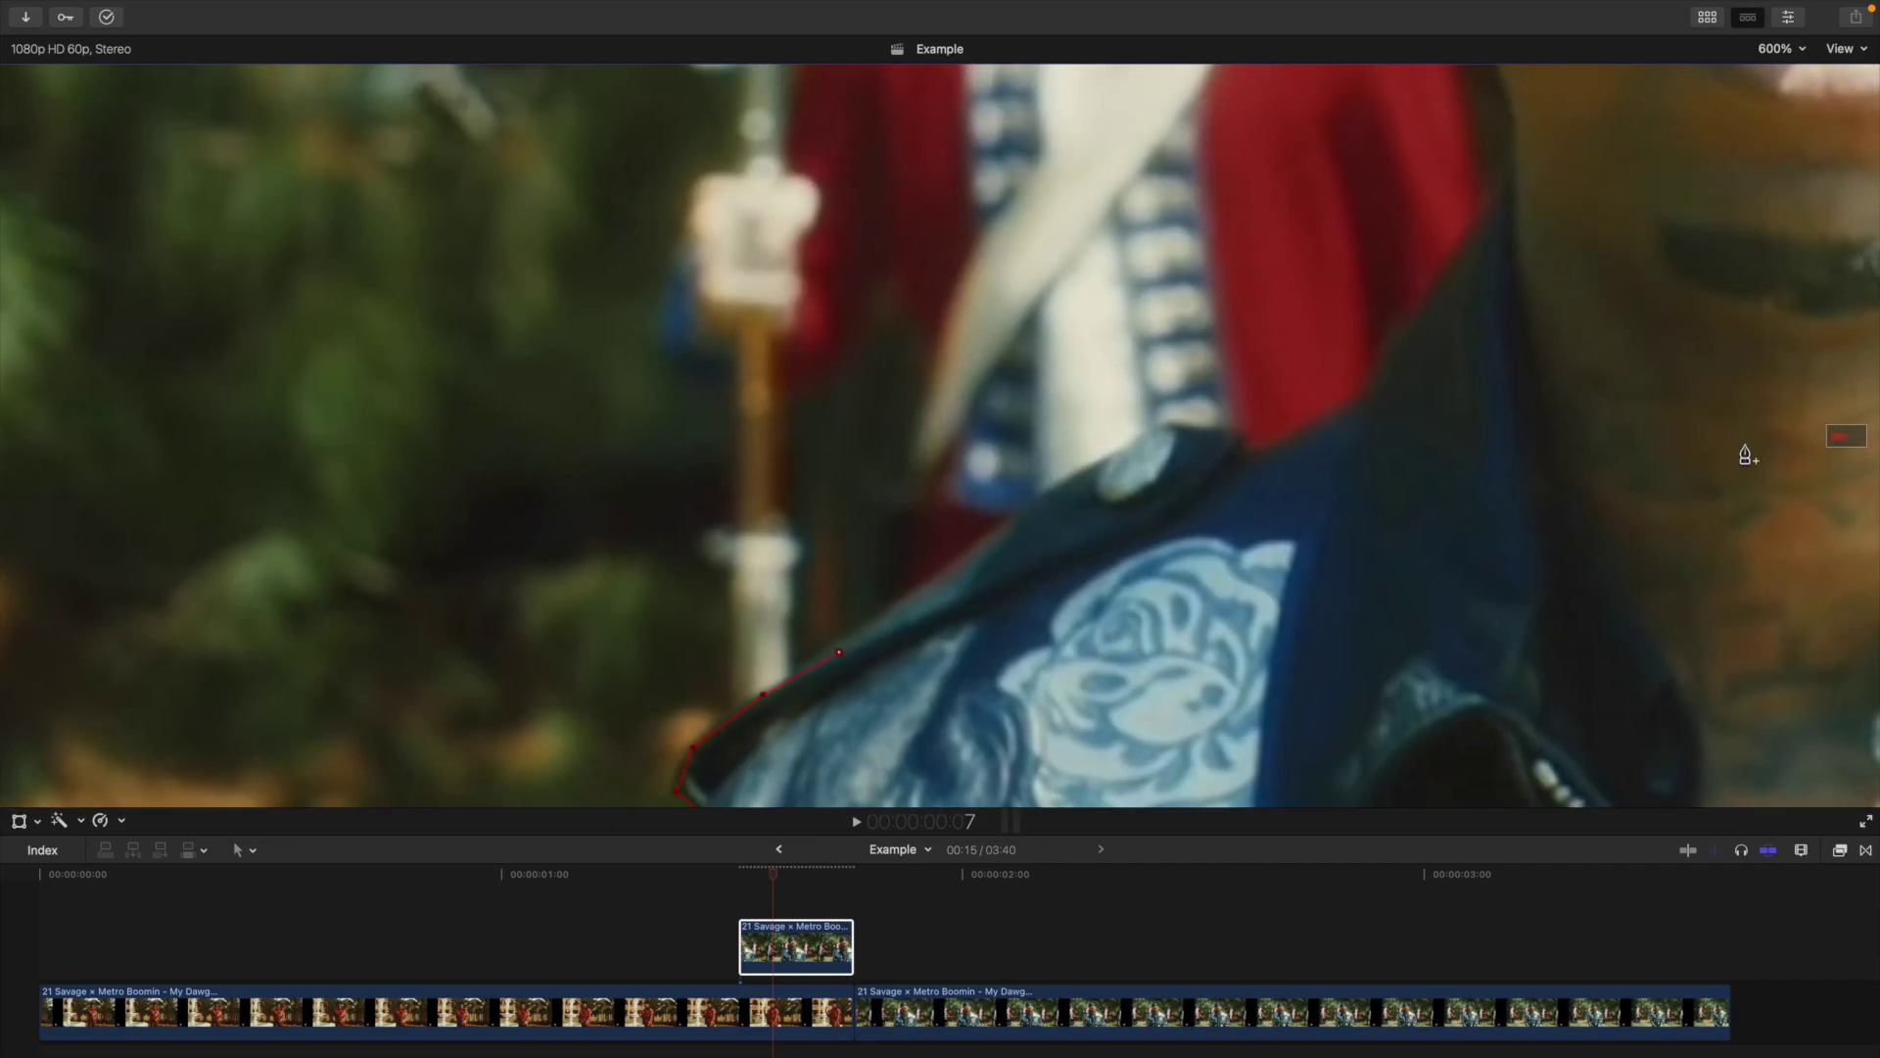
click(933, 583)
click(1043, 497)
click(1185, 426)
click(1235, 434)
click(1348, 411)
click(1402, 340)
click(1460, 244)
click(1491, 201)
Step: Continue the mask outline up the left side of the neck and jaw and around the earring
click(1849, 429)
drag(1850, 427, 1851, 429)
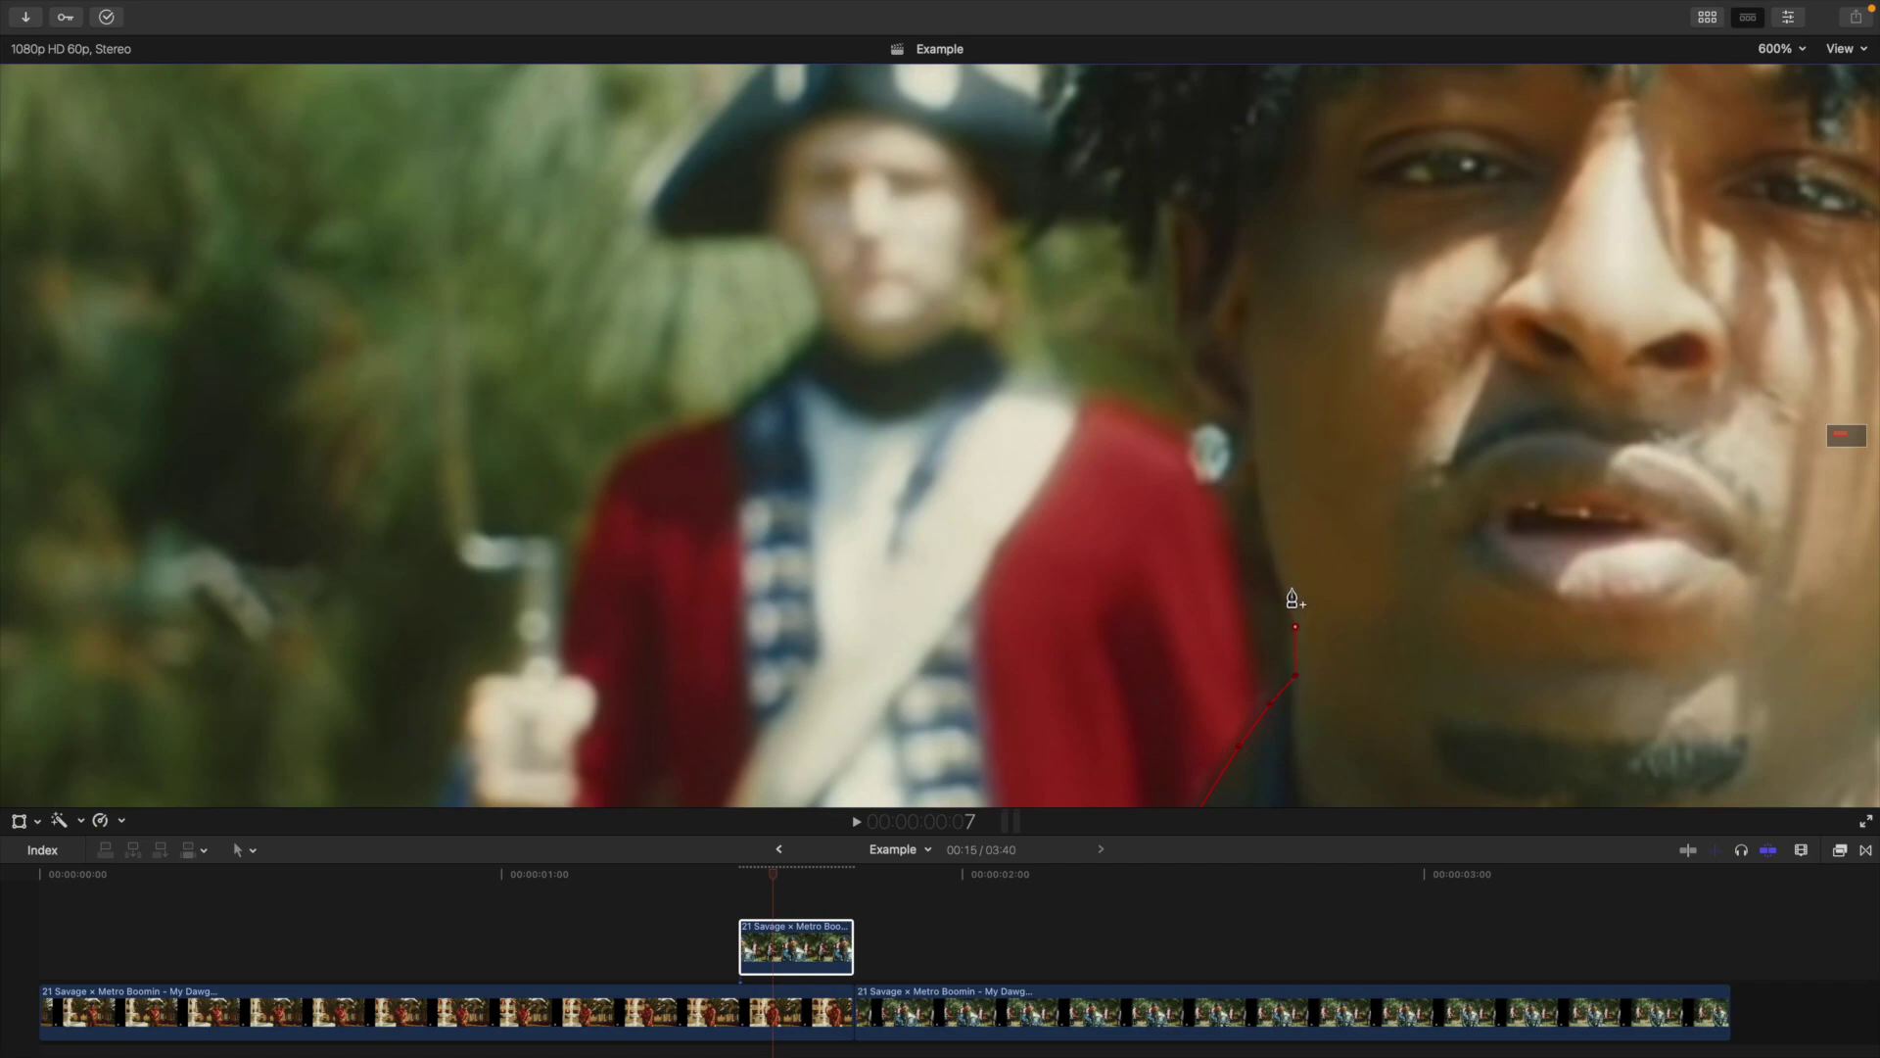
click(1291, 588)
click(1271, 534)
click(1264, 477)
click(1254, 400)
click(1240, 431)
click(1191, 445)
click(1195, 418)
Step: Trace the mask up the left ear and around the tips of the hair locks hanging beside it
click(1171, 279)
click(1159, 225)
click(1145, 277)
click(1132, 265)
click(1123, 168)
click(1095, 167)
click(1053, 220)
click(1046, 186)
click(1062, 127)
Step: Continue the mask outline up the left outer edge of the hair
scroll(1832, 437, up, 5)
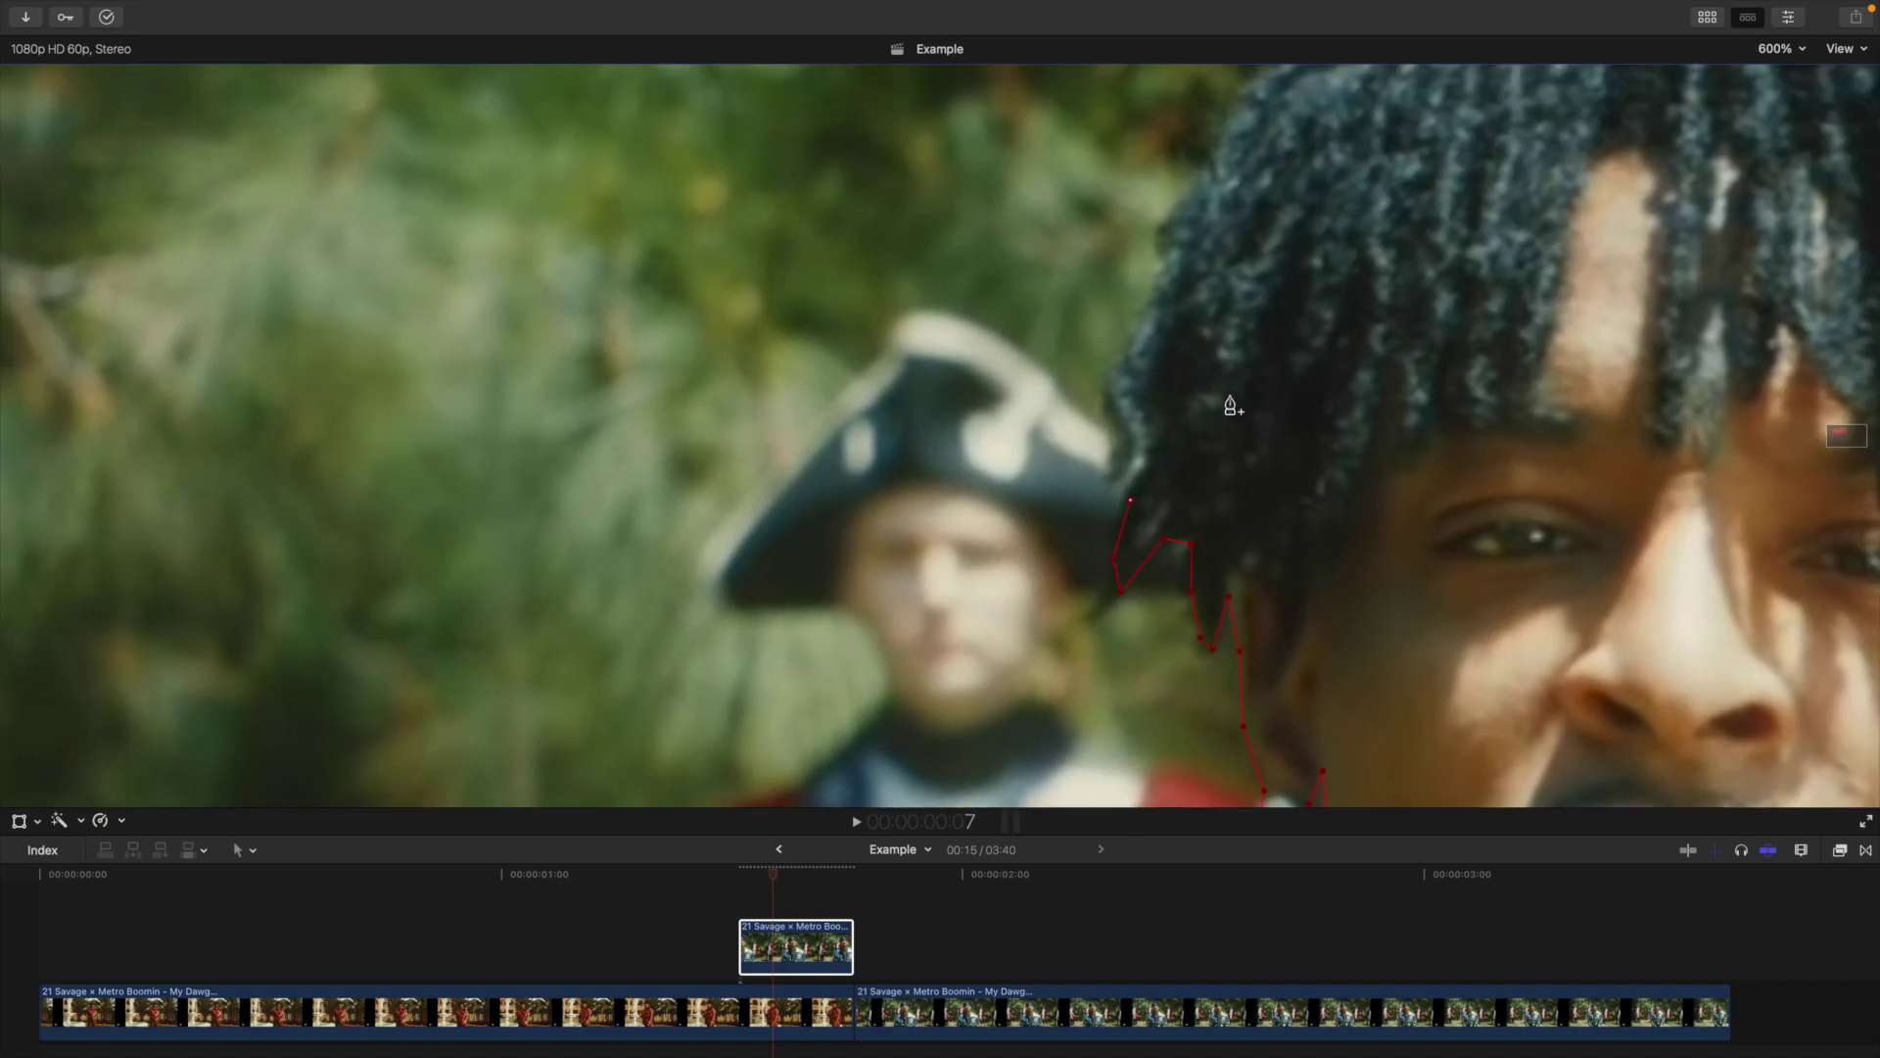
click(1138, 466)
click(1122, 416)
click(1119, 369)
click(1147, 324)
click(1171, 255)
click(1196, 197)
click(1228, 137)
Step: Trace the mask along the upper left curve of the hair towards the crown
scroll(1854, 440, right, 5)
scroll(1854, 441, up, 3)
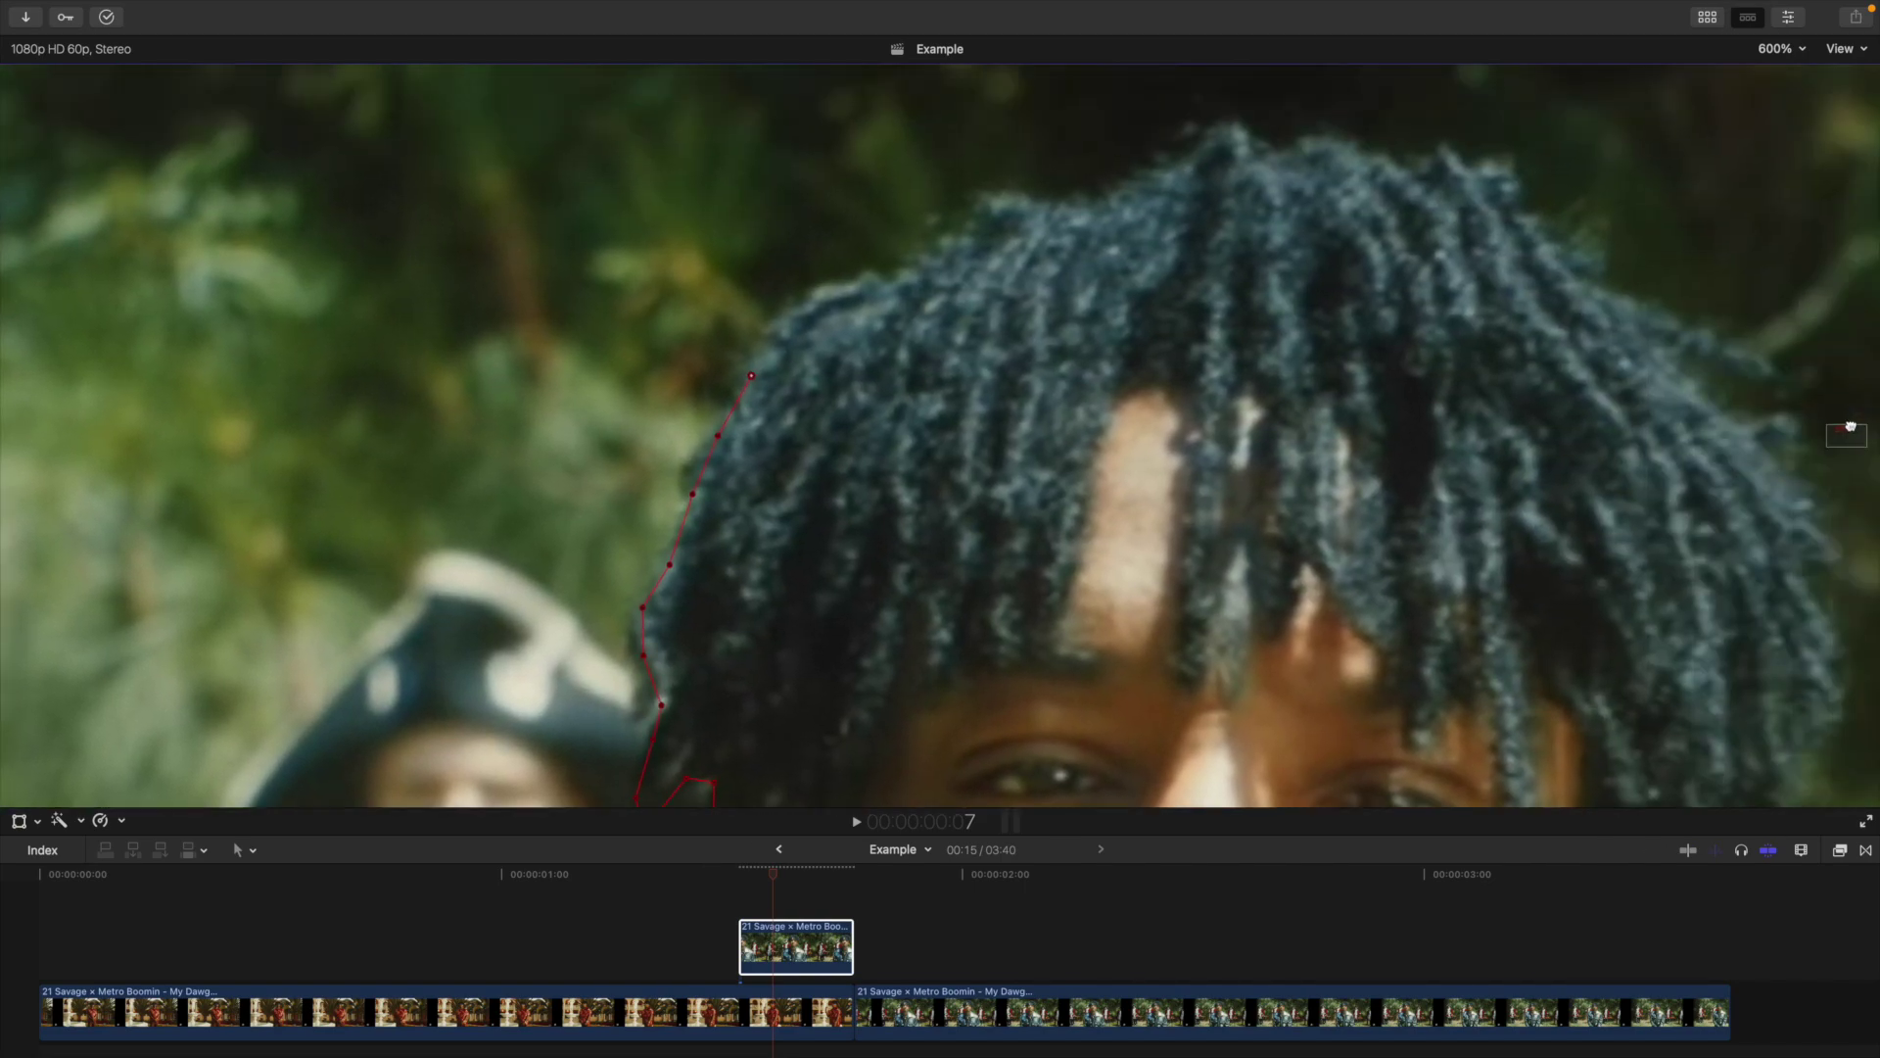
click(801, 314)
click(862, 278)
click(912, 277)
click(963, 240)
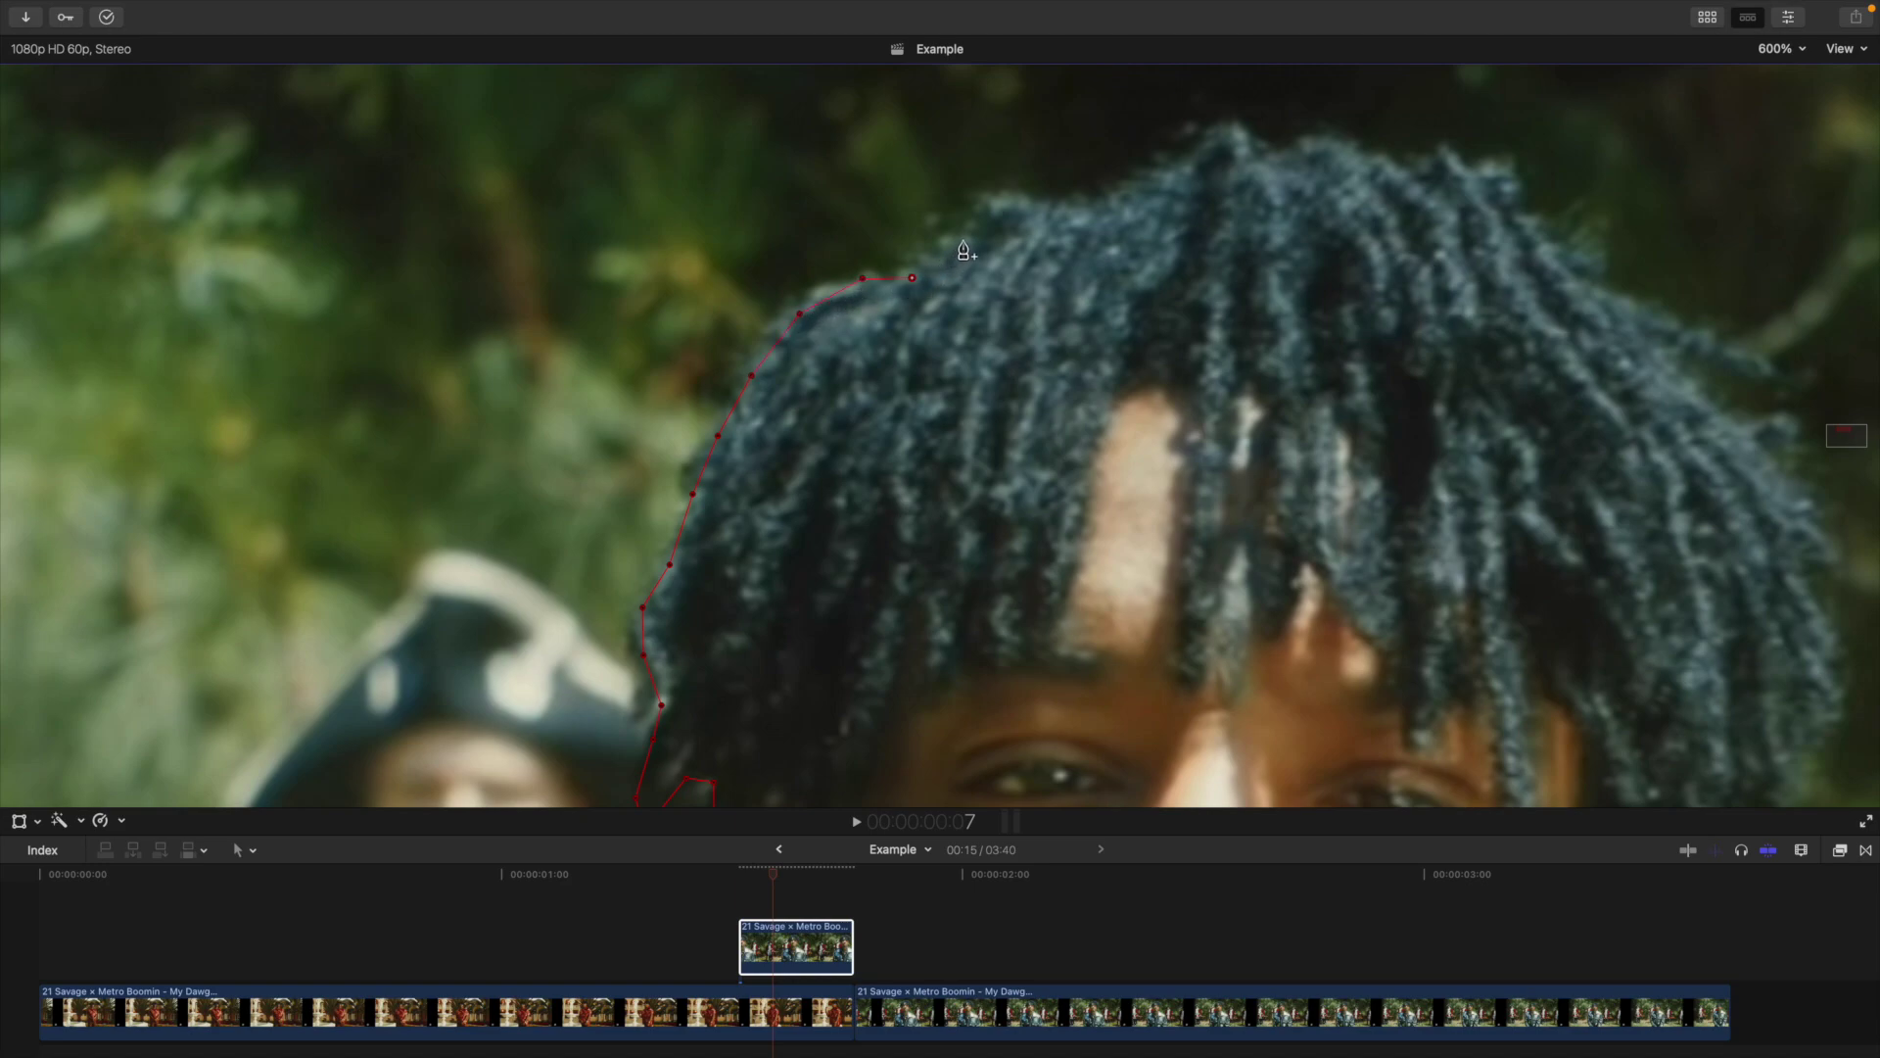
click(1005, 202)
Step: Carry the mask outline over the crown and down the upper right side of the hair
click(1153, 176)
click(1224, 127)
click(1276, 152)
click(1345, 141)
click(1413, 168)
click(1499, 181)
click(1603, 288)
click(1799, 491)
Step: Trace the mask down the right outer edge of the hair to the tip of the lowest hanging lock
drag(1843, 428, 1848, 432)
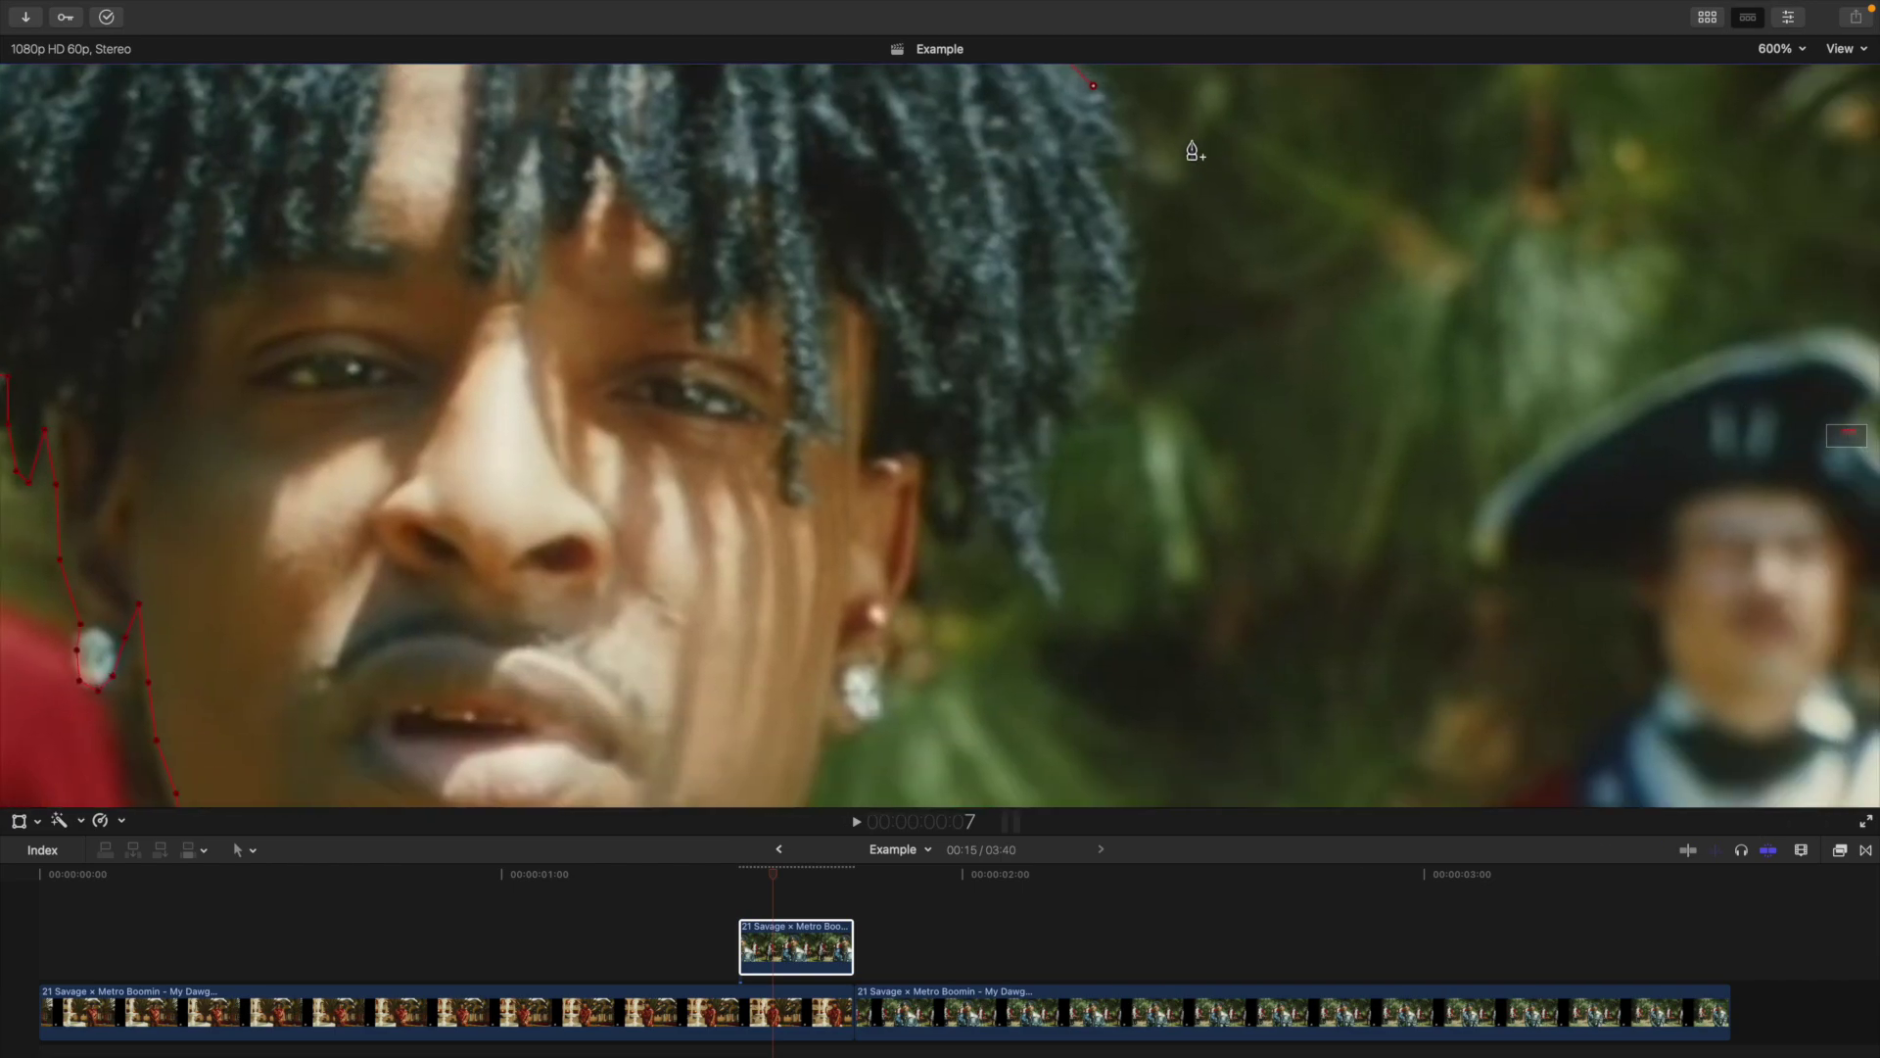
click(1113, 126)
click(1090, 164)
click(1123, 239)
click(1120, 306)
click(1080, 378)
click(1038, 461)
click(1039, 529)
click(1049, 588)
Step: Bring the mask outline back up the inside of the hanging lock and down the right ear's outer edge
click(1019, 548)
click(980, 494)
click(949, 439)
click(924, 479)
click(917, 550)
click(895, 618)
Step: Trace the mask around the right earring, down the jaw and neck, and onto the jacket collar
scroll(1849, 436, down, 10)
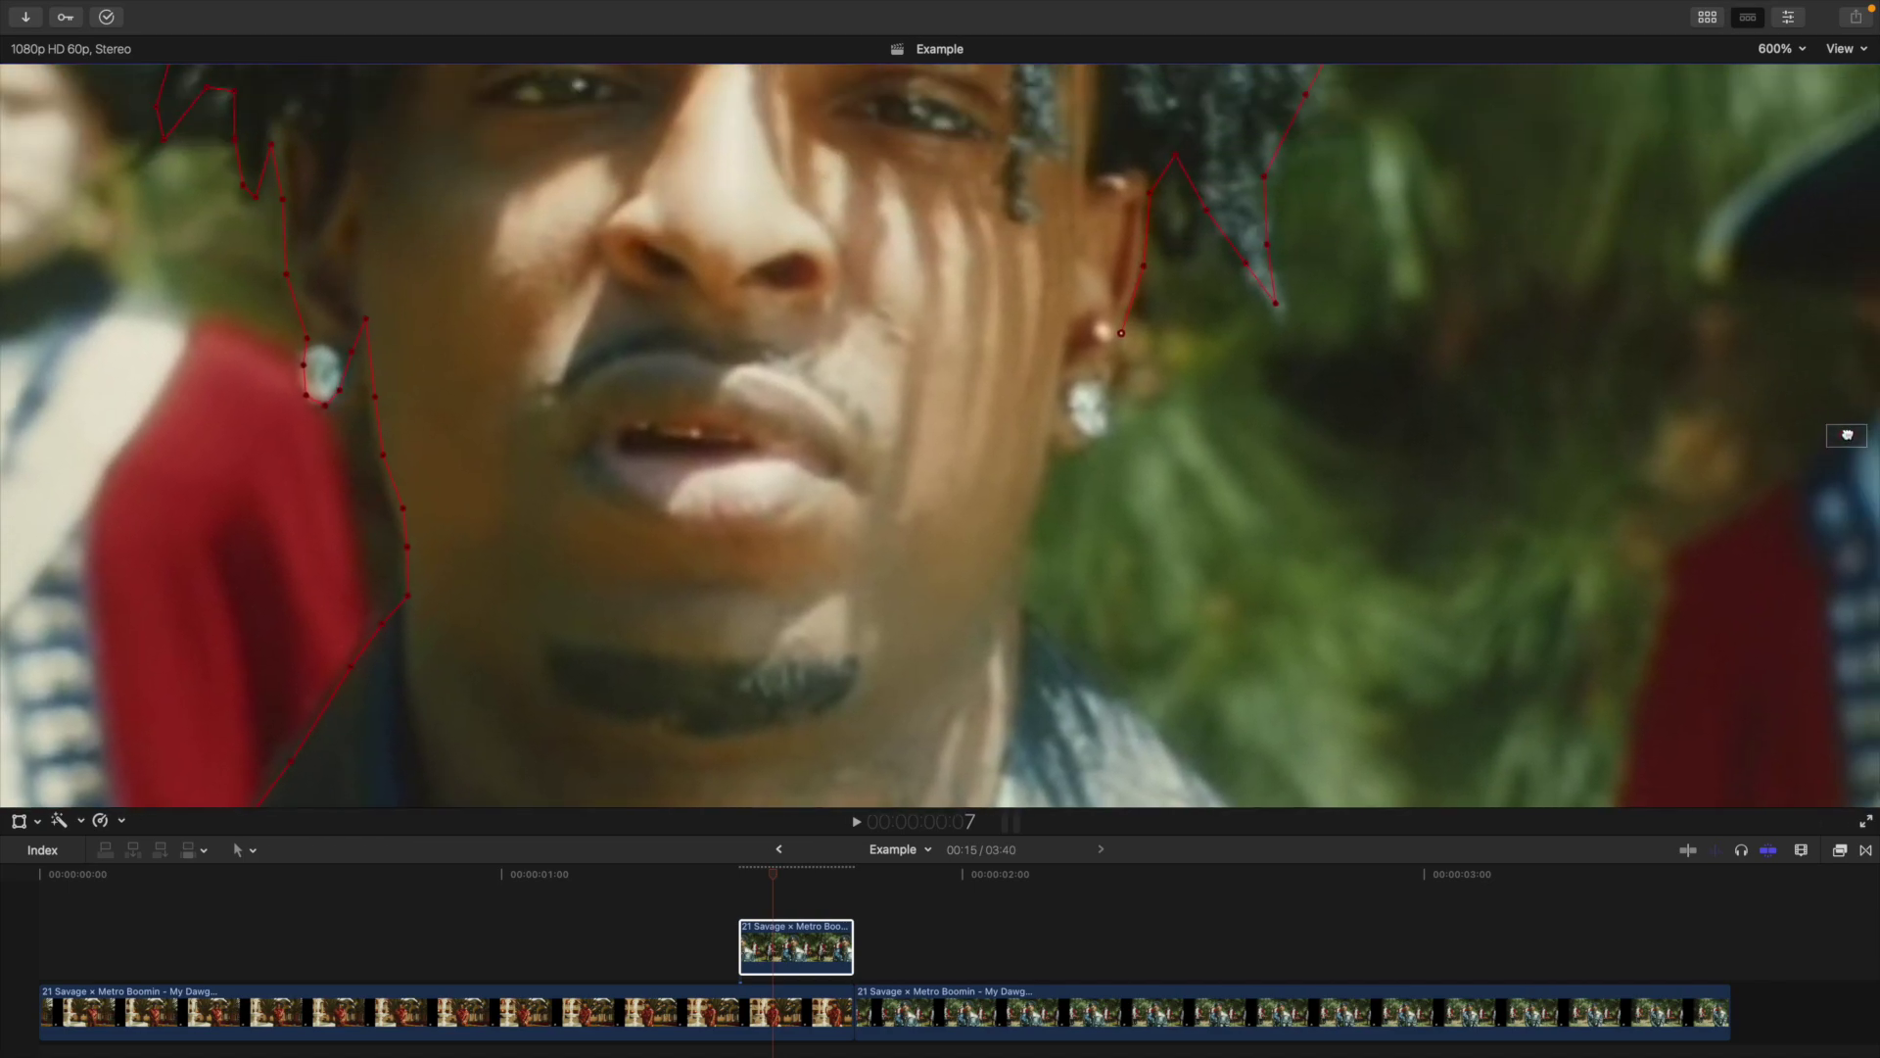
click(1116, 363)
click(1107, 429)
click(1050, 431)
click(1039, 502)
click(1021, 545)
click(1025, 610)
click(1081, 674)
click(1184, 770)
Step: Continue the mask outline down the right collar and along the shoulder strap to its outer end
scroll(804, 256, down, 10)
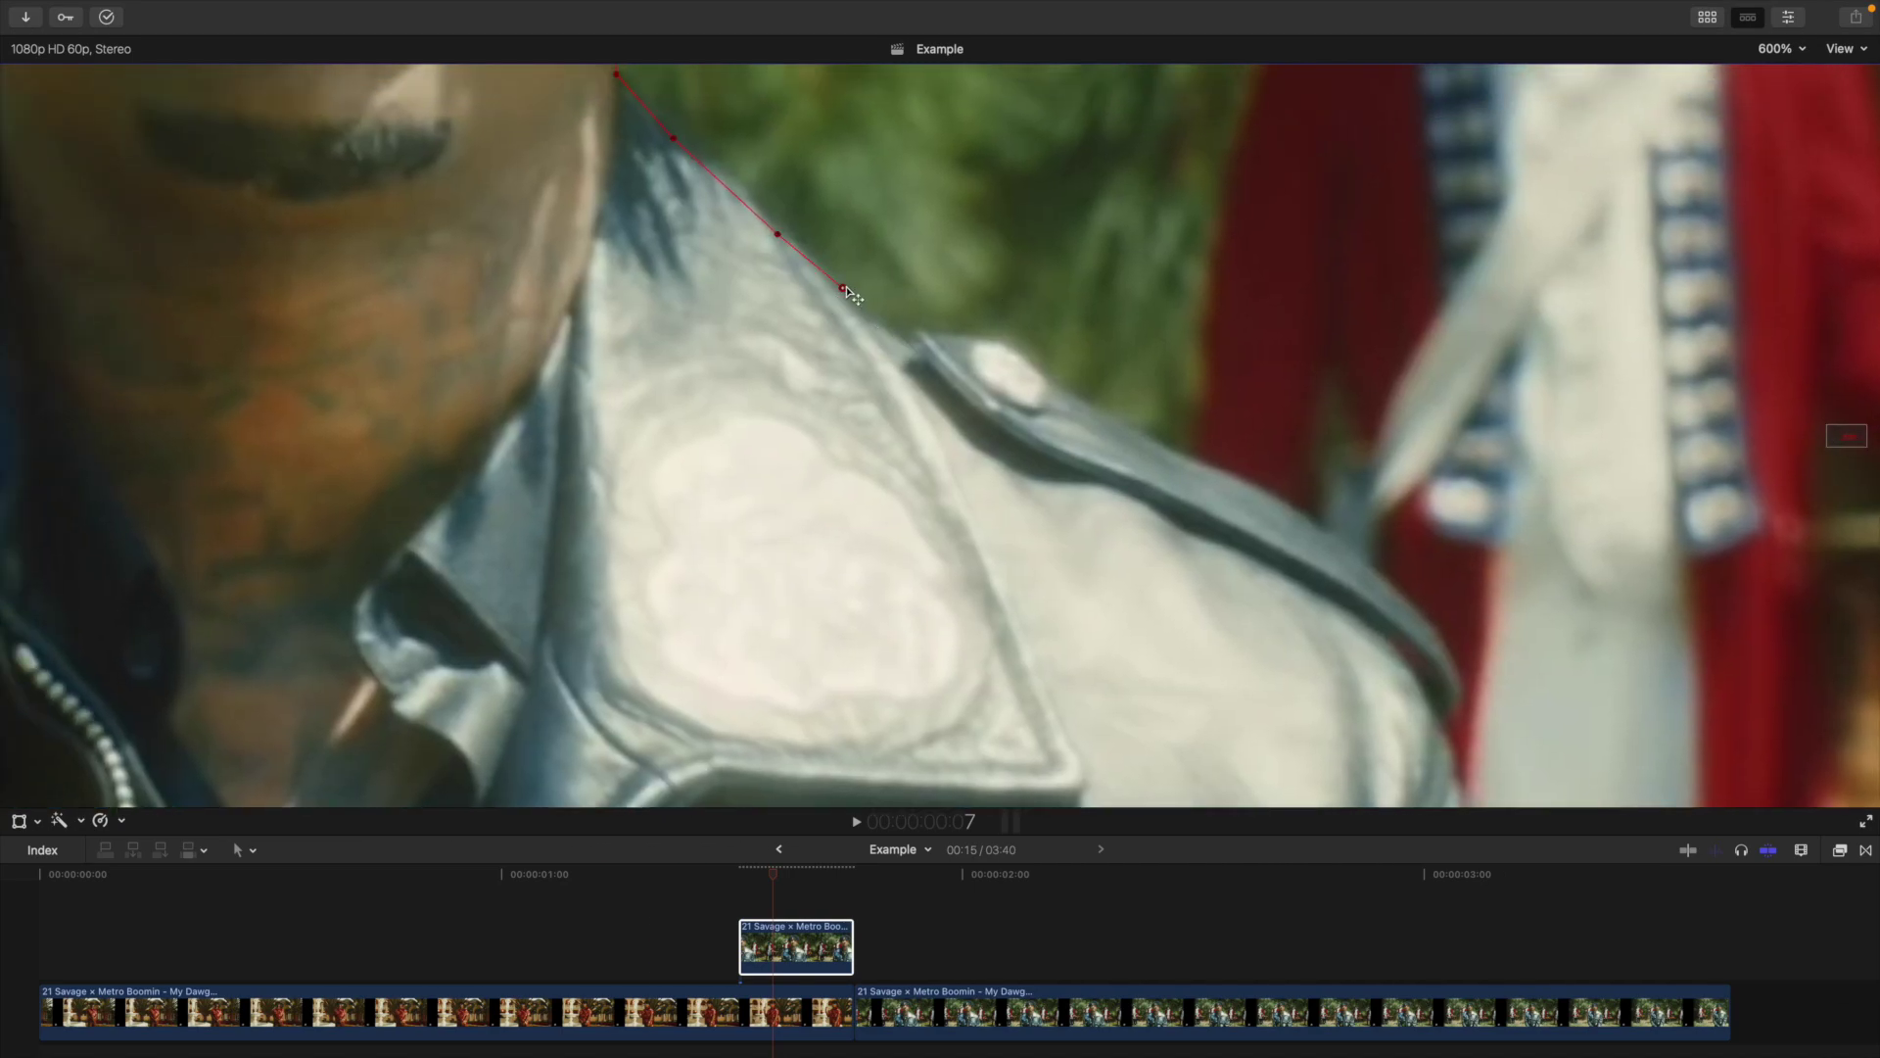
click(902, 345)
click(1003, 344)
click(1093, 407)
click(1210, 469)
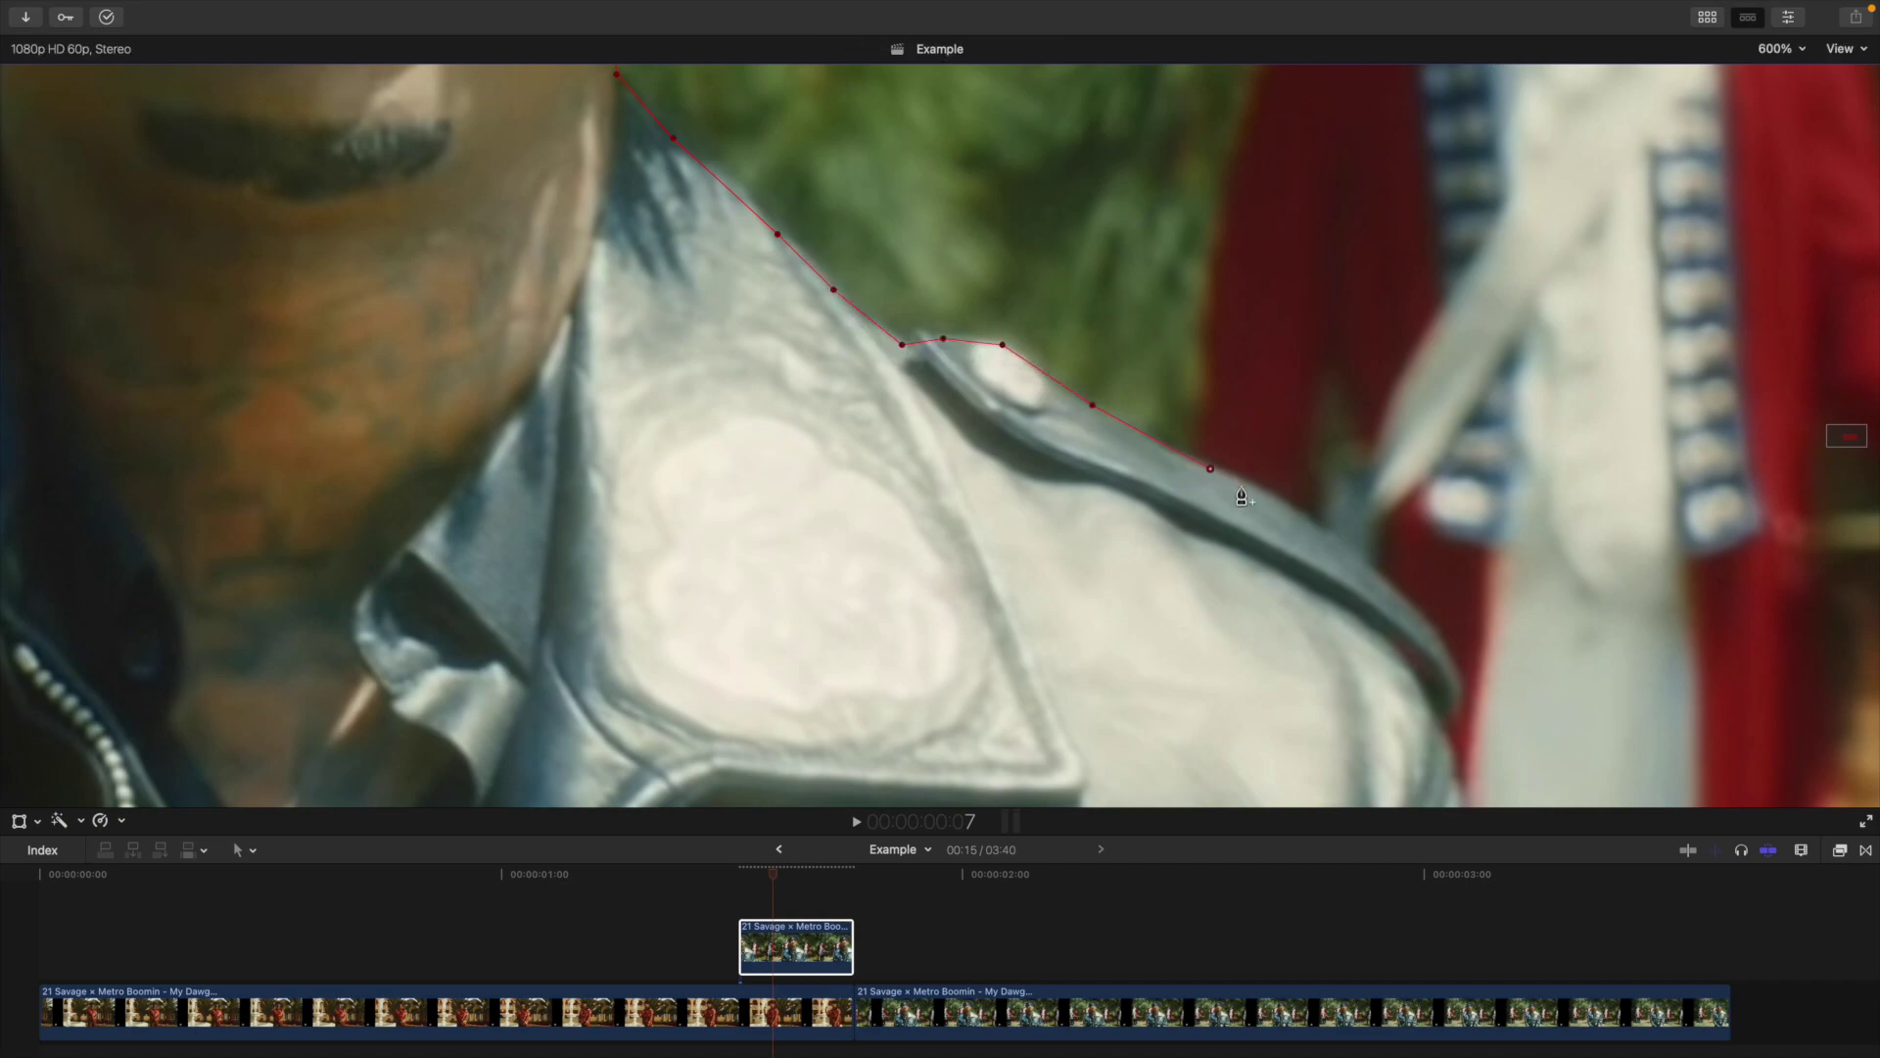
click(1353, 549)
click(1443, 639)
click(1460, 699)
click(1435, 707)
Step: Trace the mask down the outer edge of the right upper sleeve
scroll(1846, 460, down, 5)
scroll(1847, 460, right, 4)
click(1188, 484)
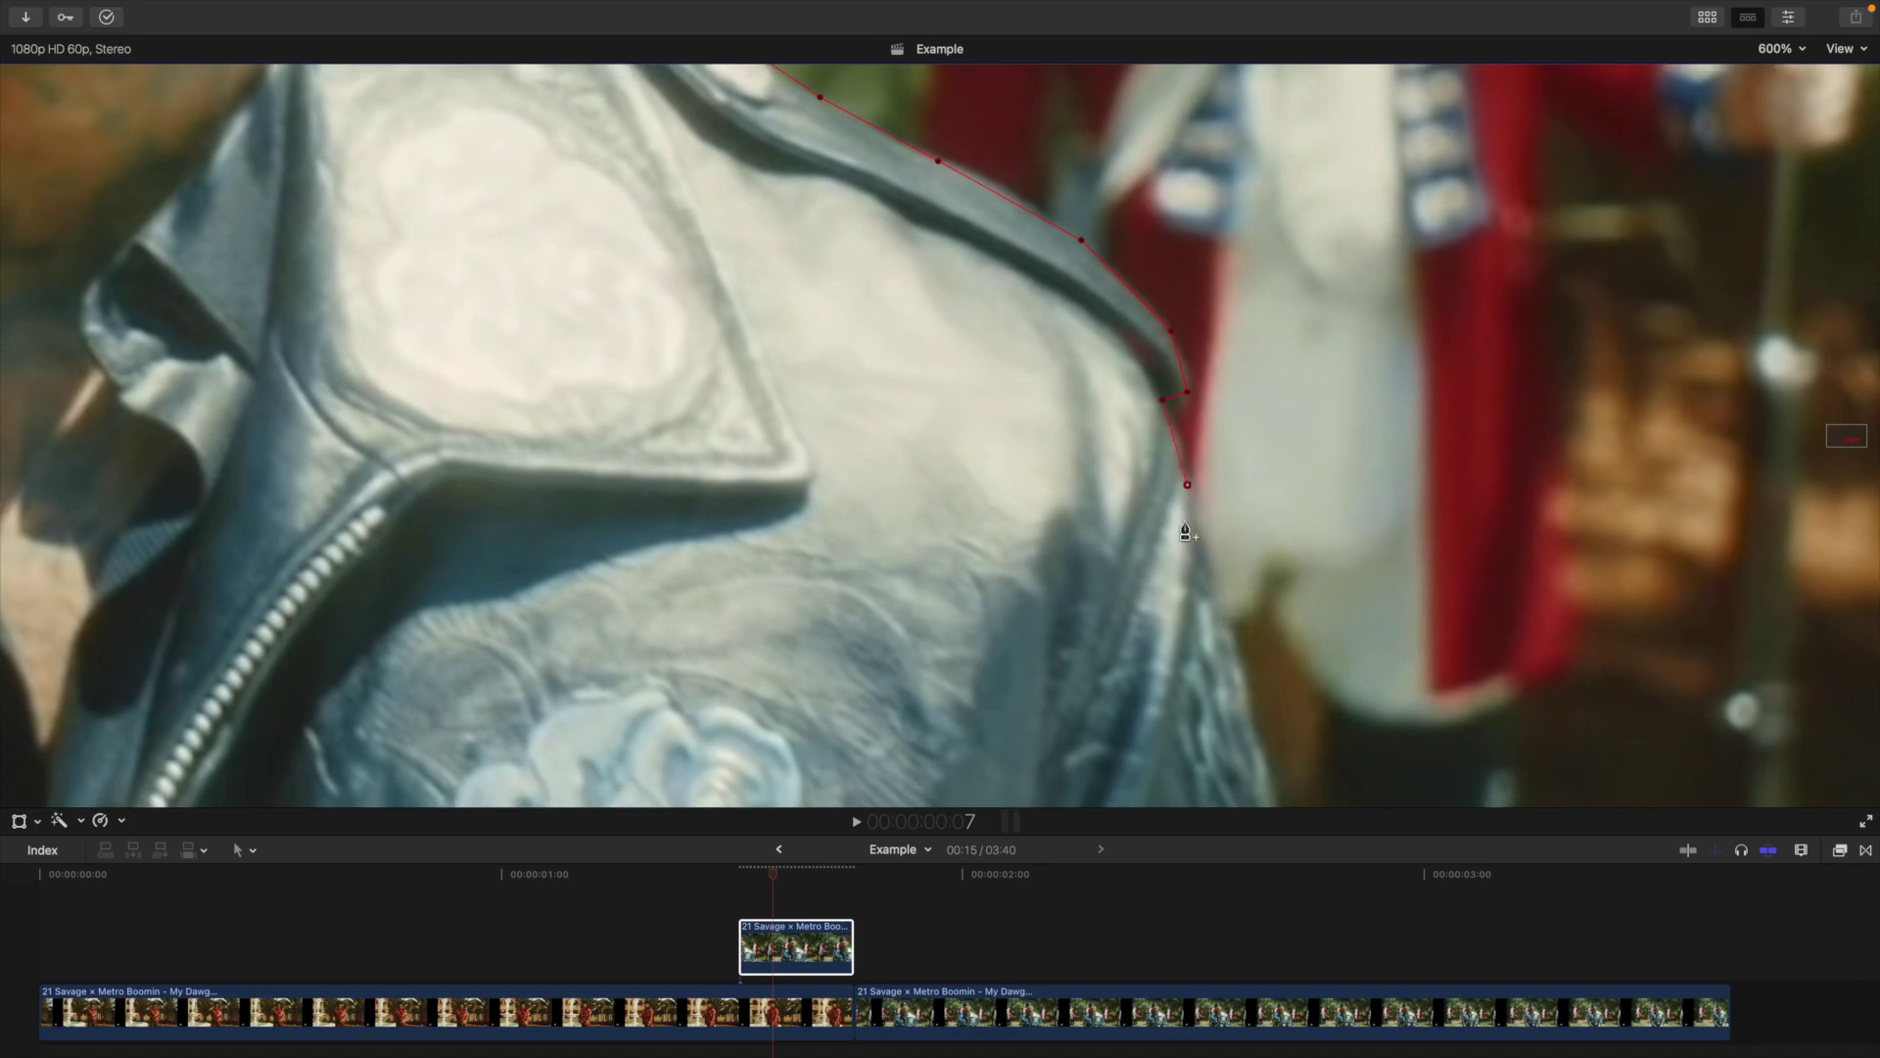
click(1235, 644)
scroll(1846, 440, down, 8)
scroll(1846, 441, right, 2)
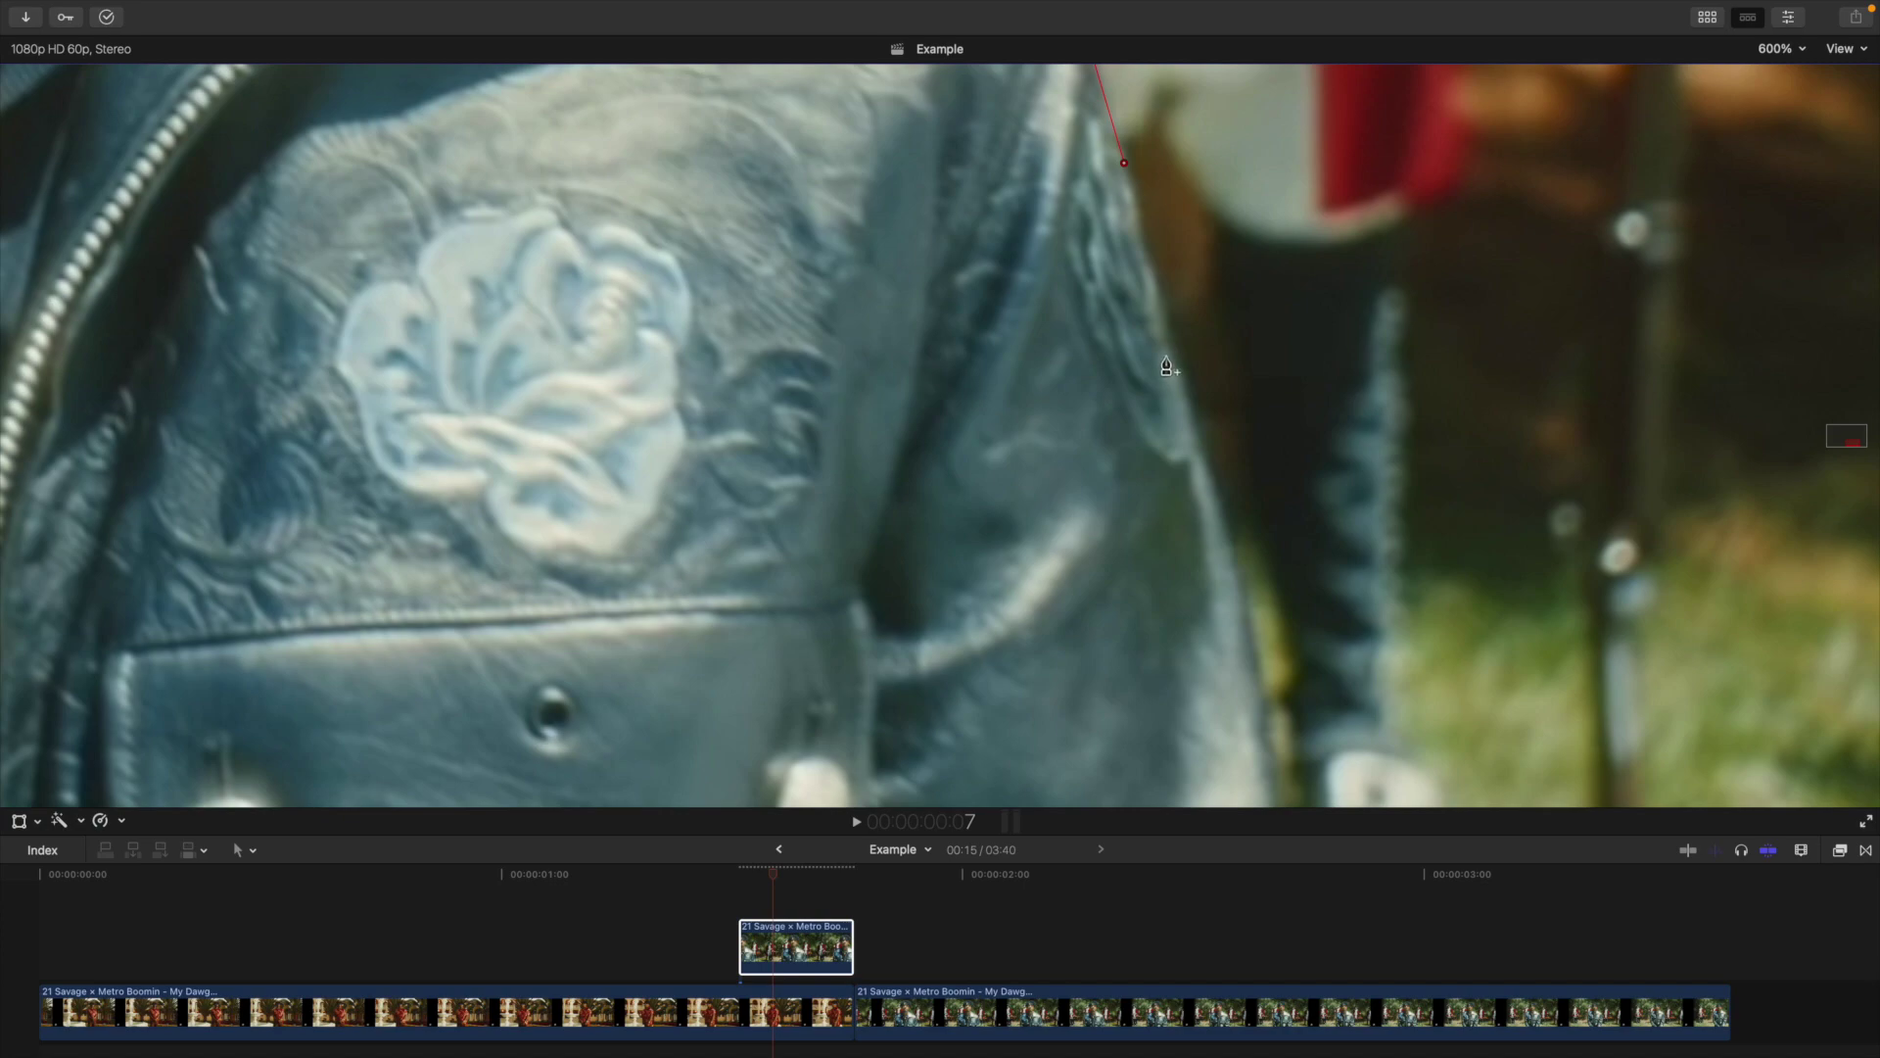
click(1170, 356)
Step: Continue the mask outline along the right lower sleeve to the bottom edge of the frame
scroll(1847, 438, right, 5)
scroll(1847, 438, down, 2)
scroll(1847, 438, left, 2)
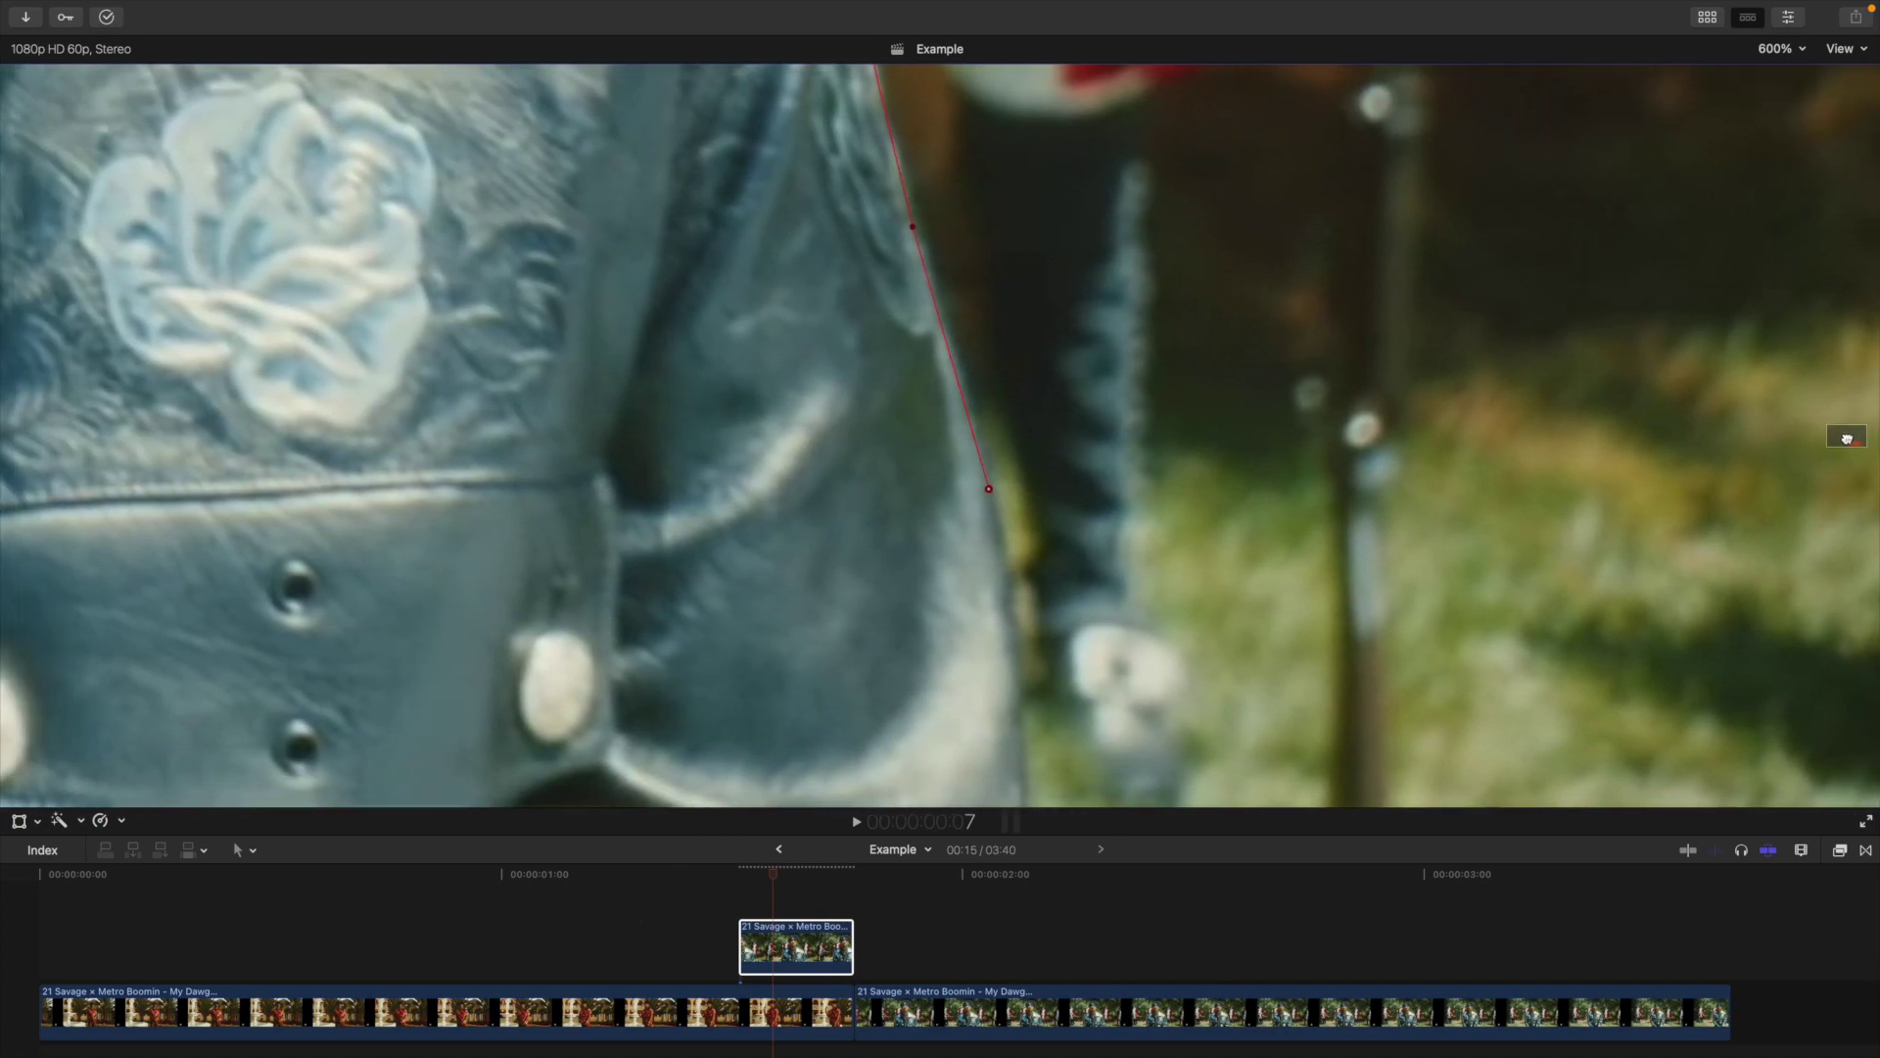
click(1026, 675)
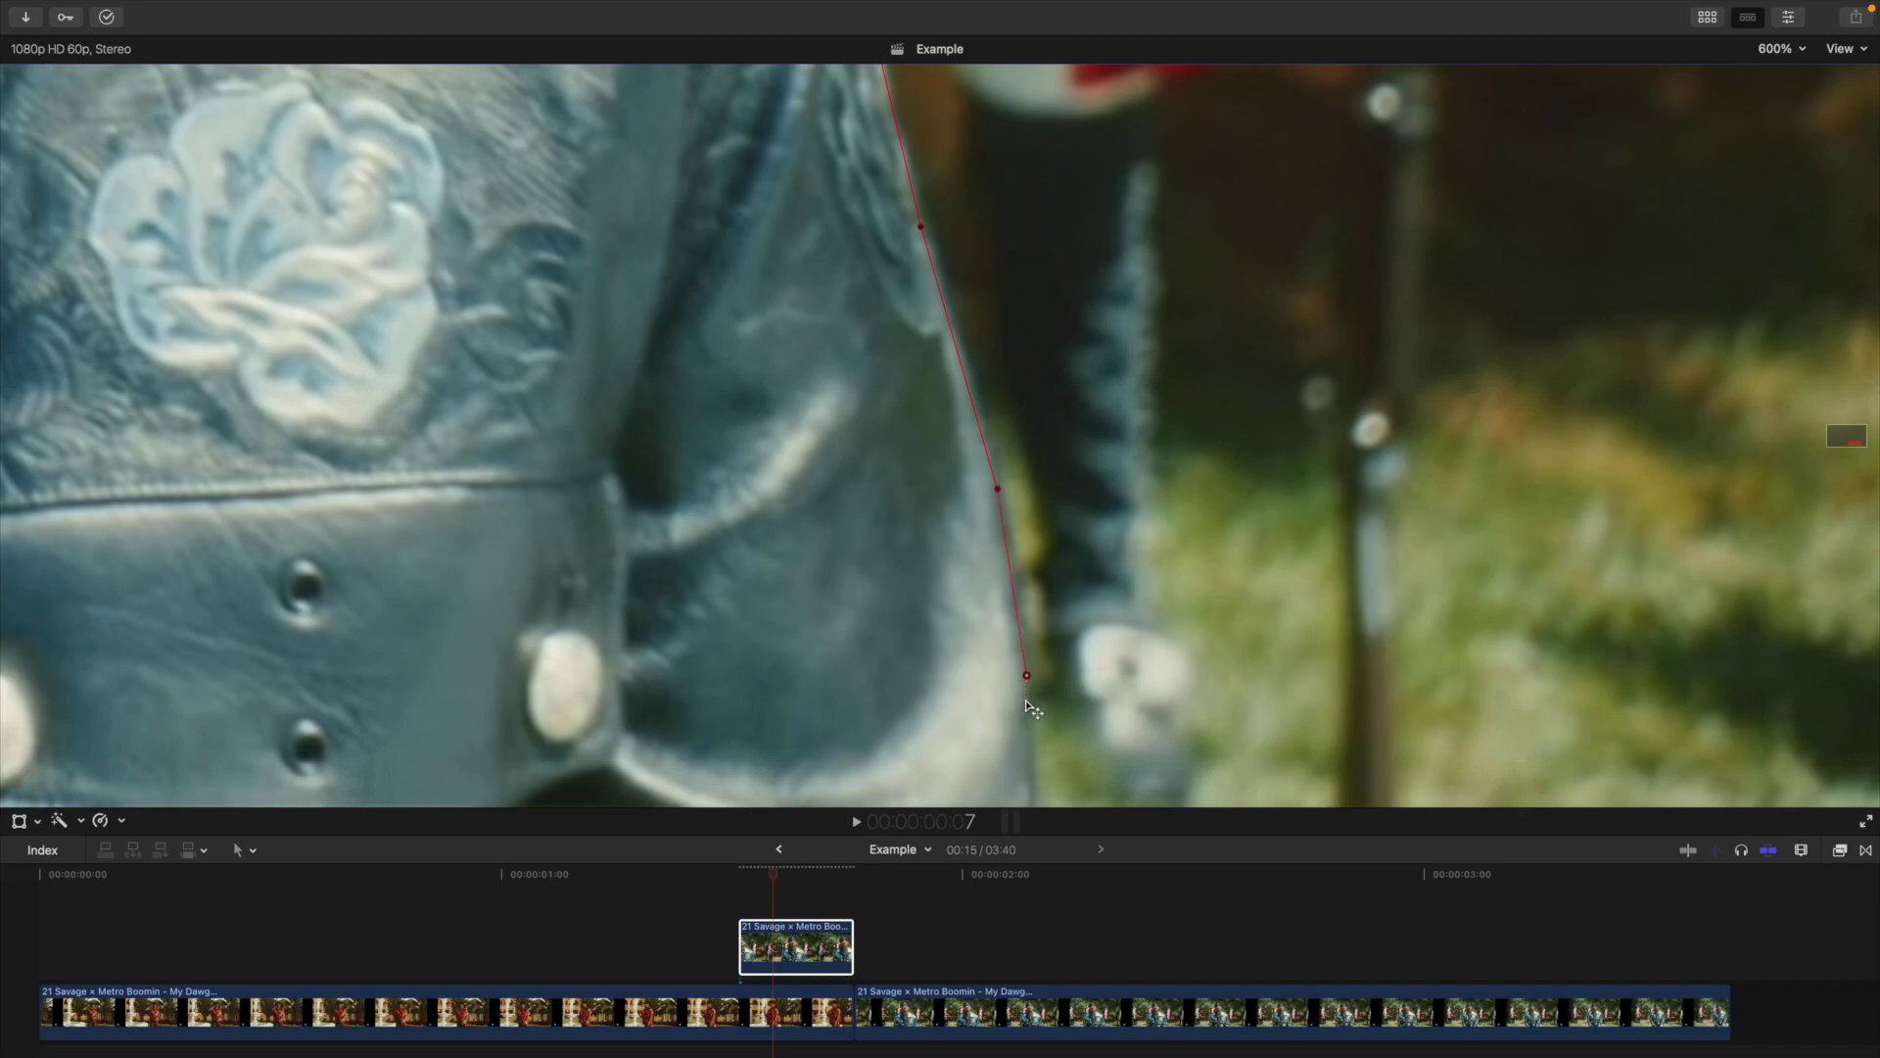
click(1032, 796)
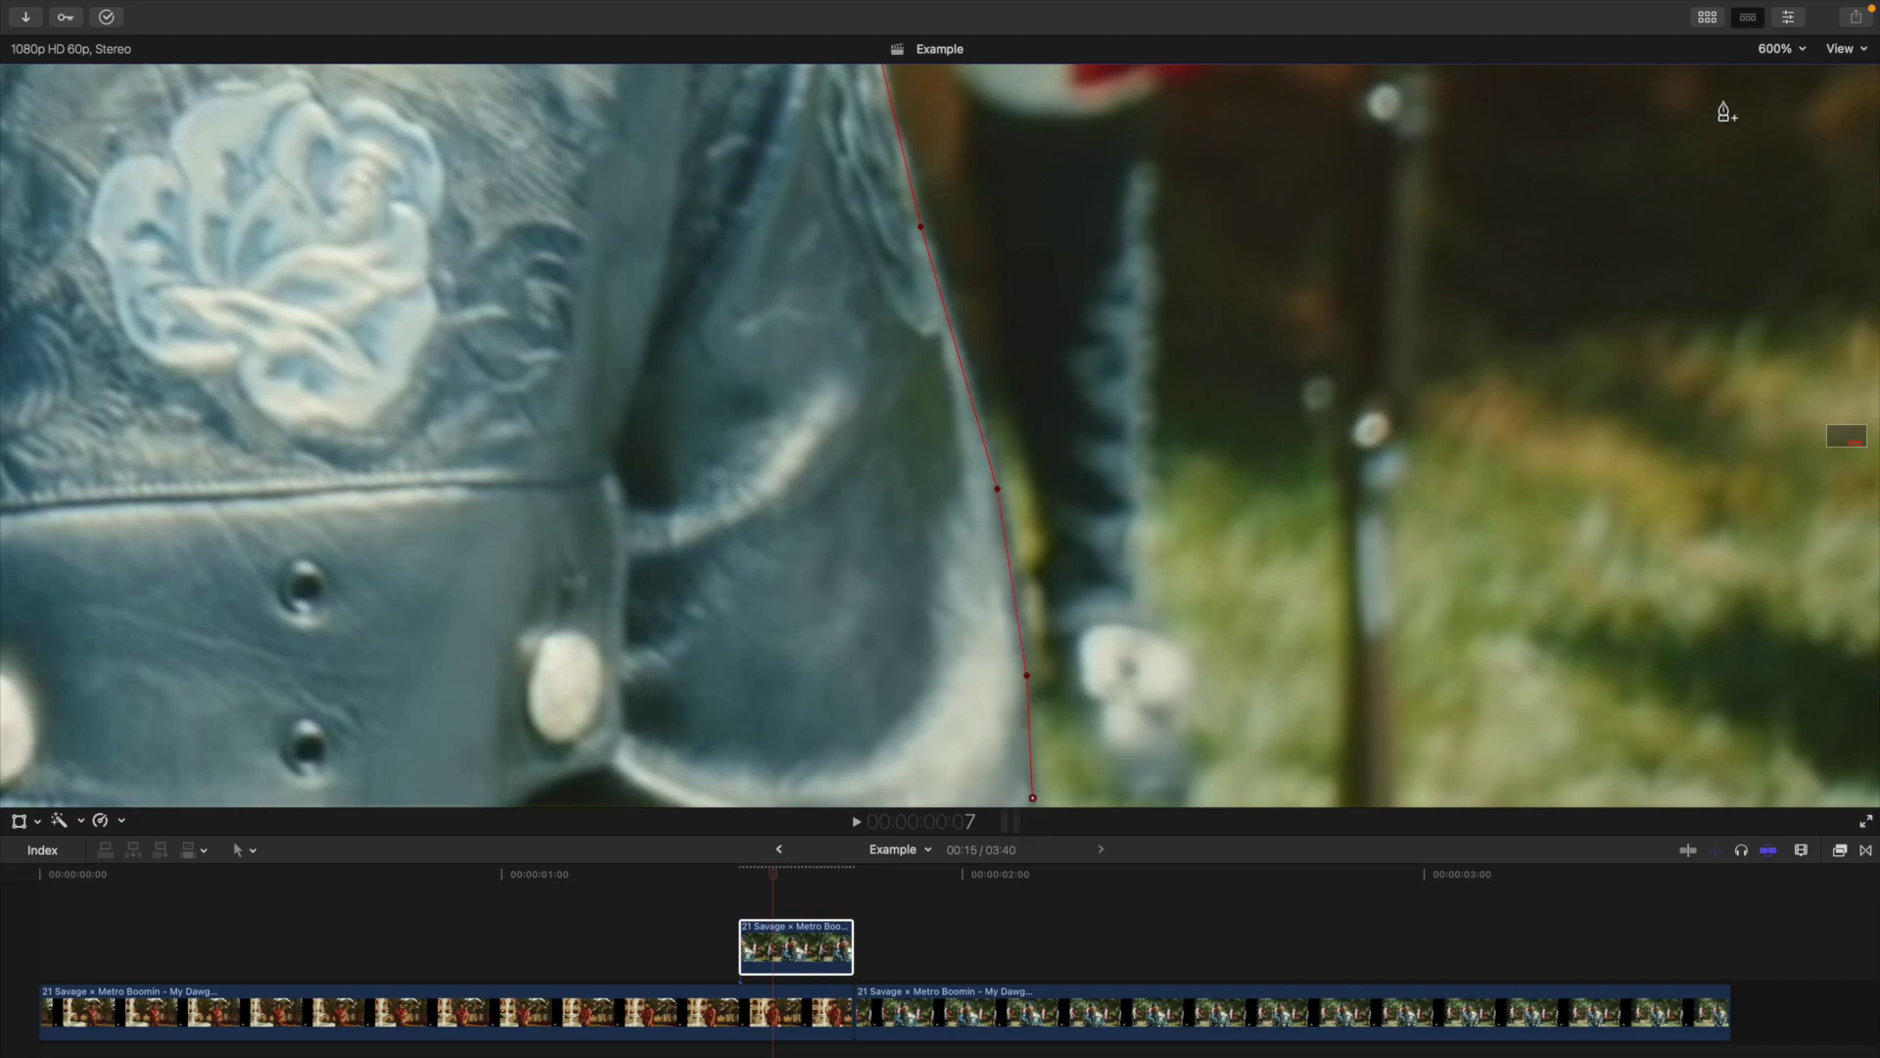
Step: Run the mask outline in straight segments below the frame and back up towards its starting point at the left sleeve
click(1778, 51)
click(1798, 139)
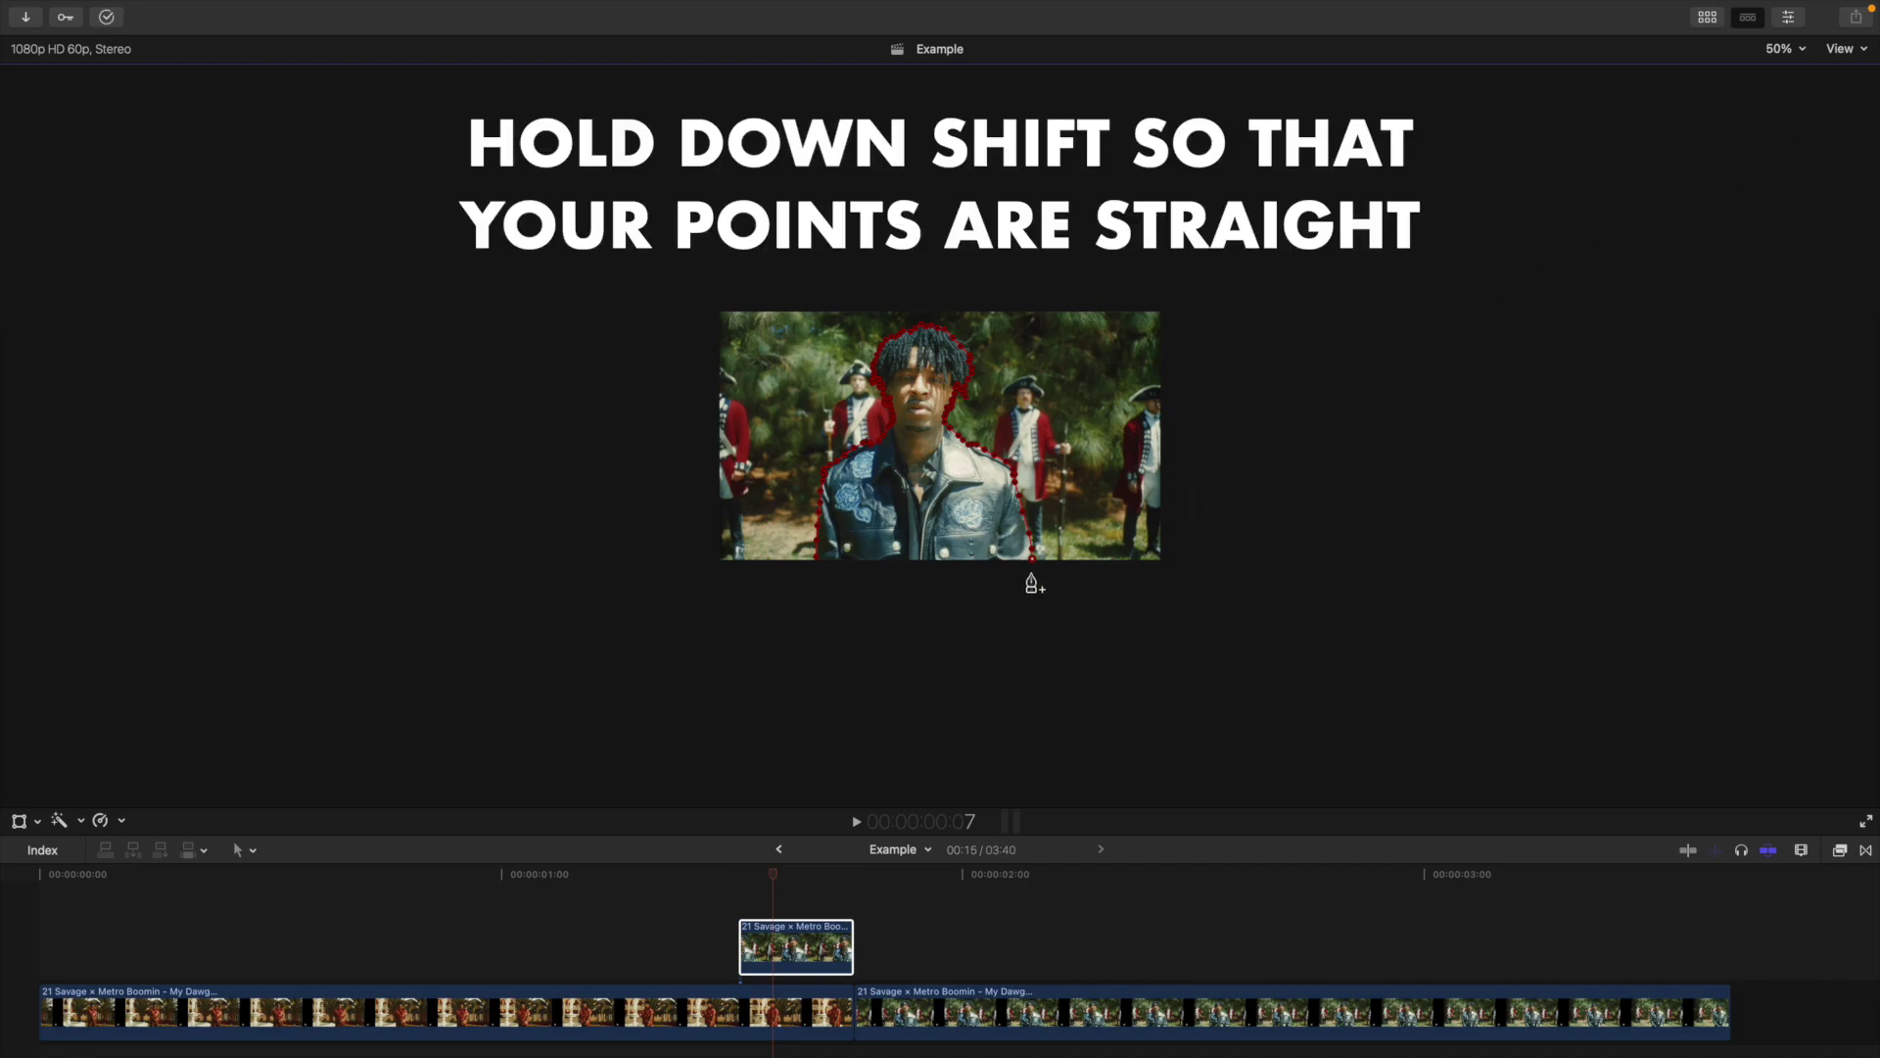
click(1033, 600)
shift+click(1032, 708)
shift+click(817, 707)
shift+click(794, 651)
click(832, 558)
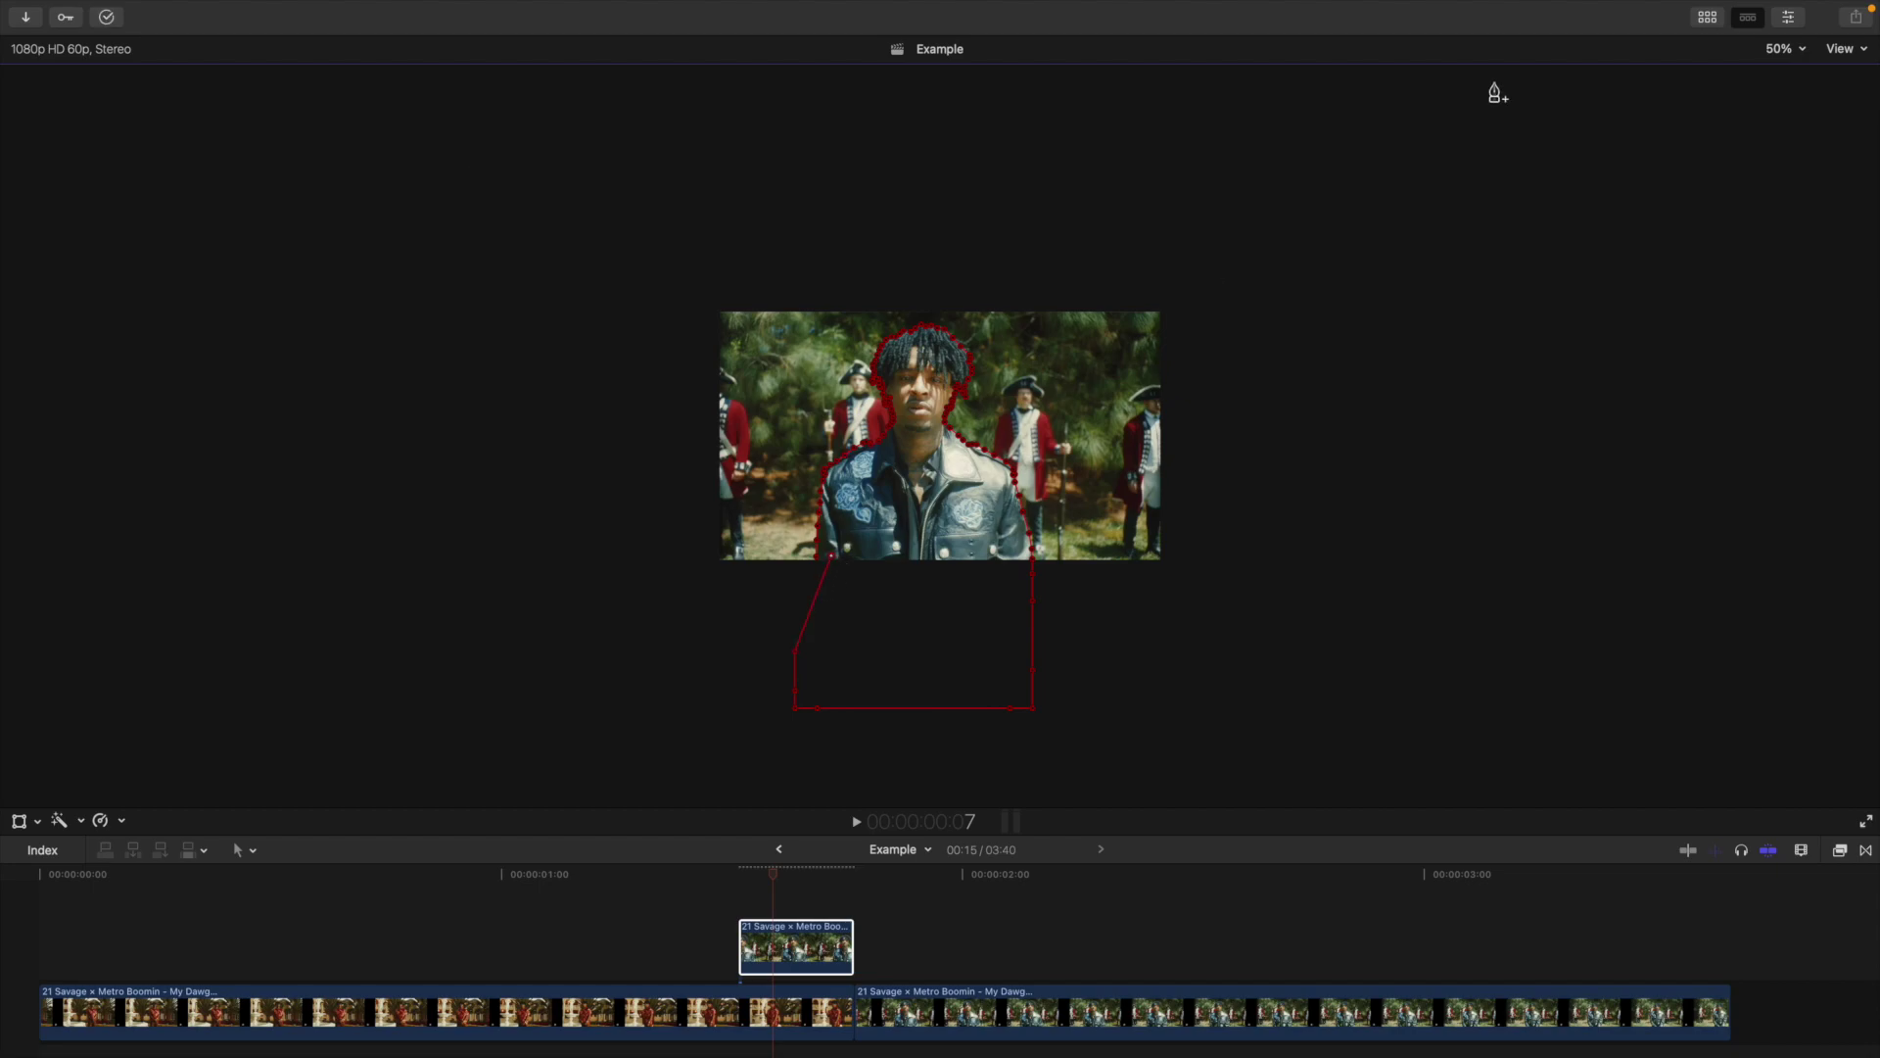
Step: Move the outline's last point to the left sleeve's outer edge beside the first point to close the mask
click(1783, 48)
click(1808, 240)
scroll(1843, 438, down, 10)
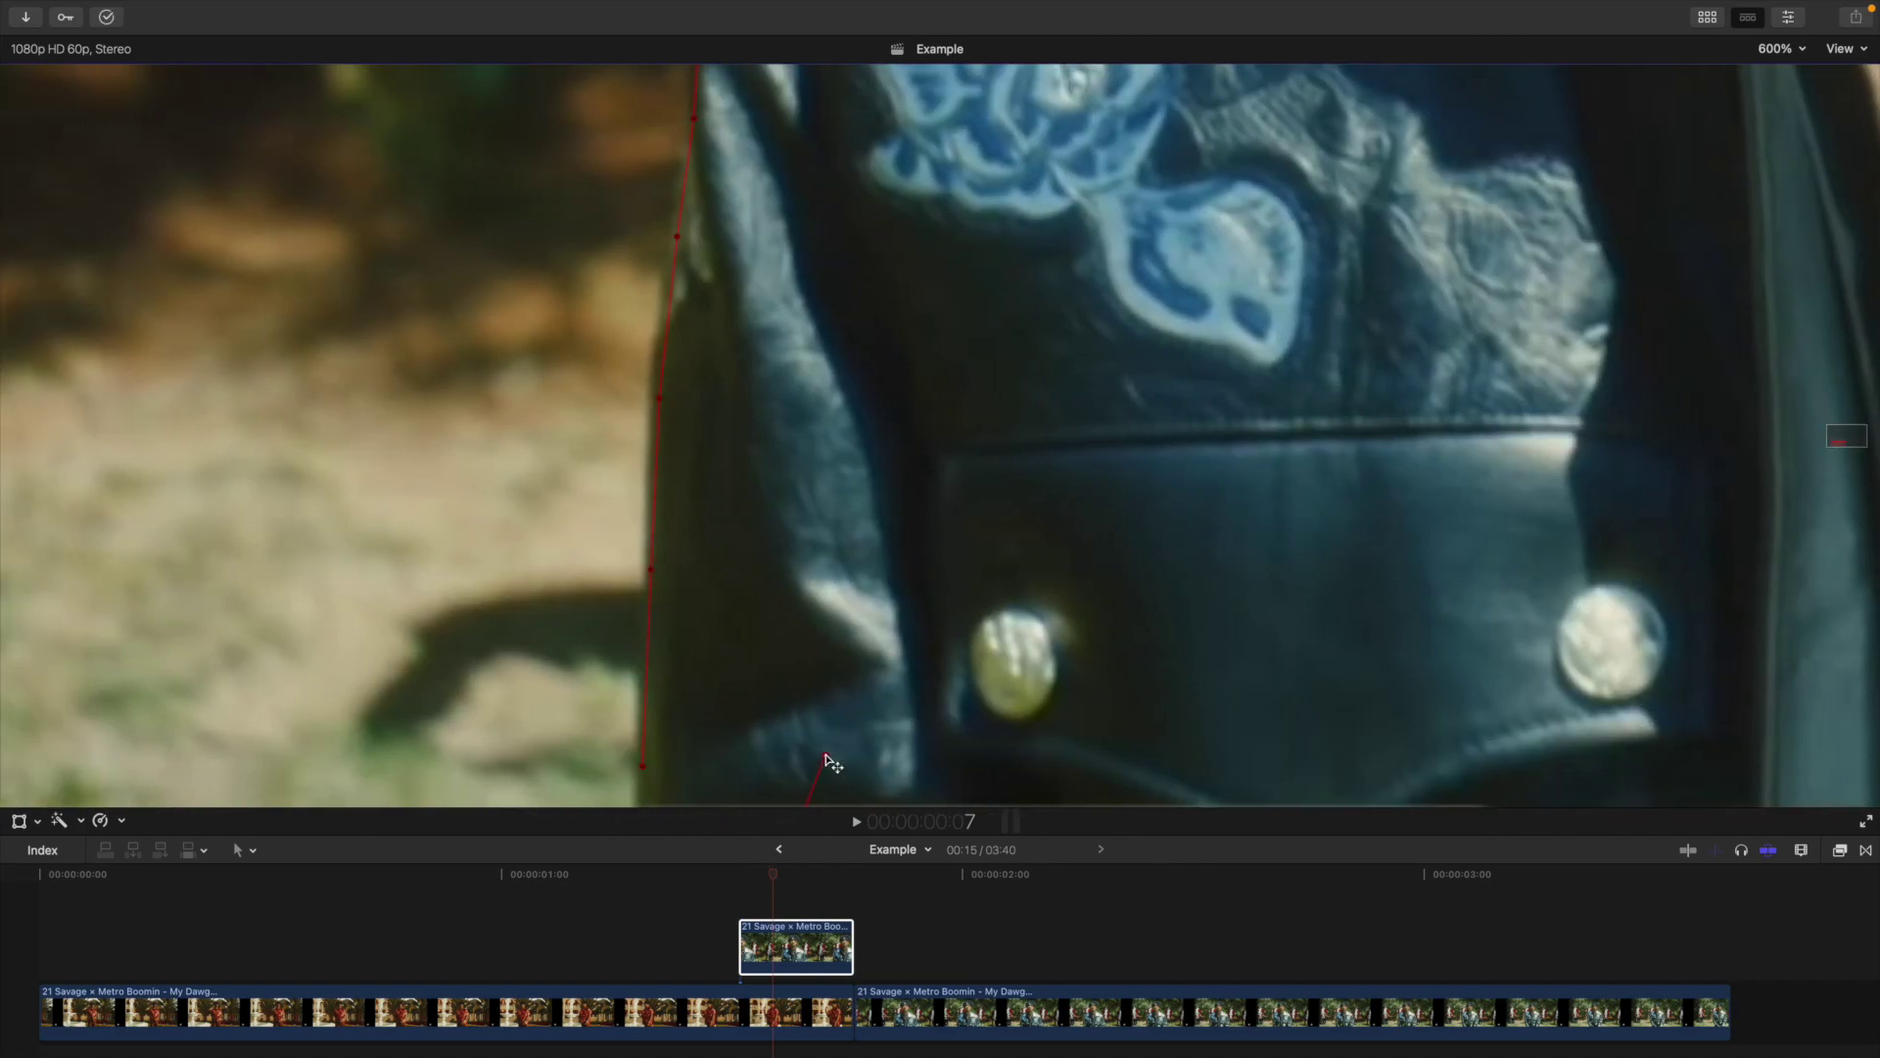
drag(826, 756, 657, 788)
Step: Return the viewer zoom to 150%, show the inspector again, and turn off the Draw Mask onscreen controls
click(1780, 51)
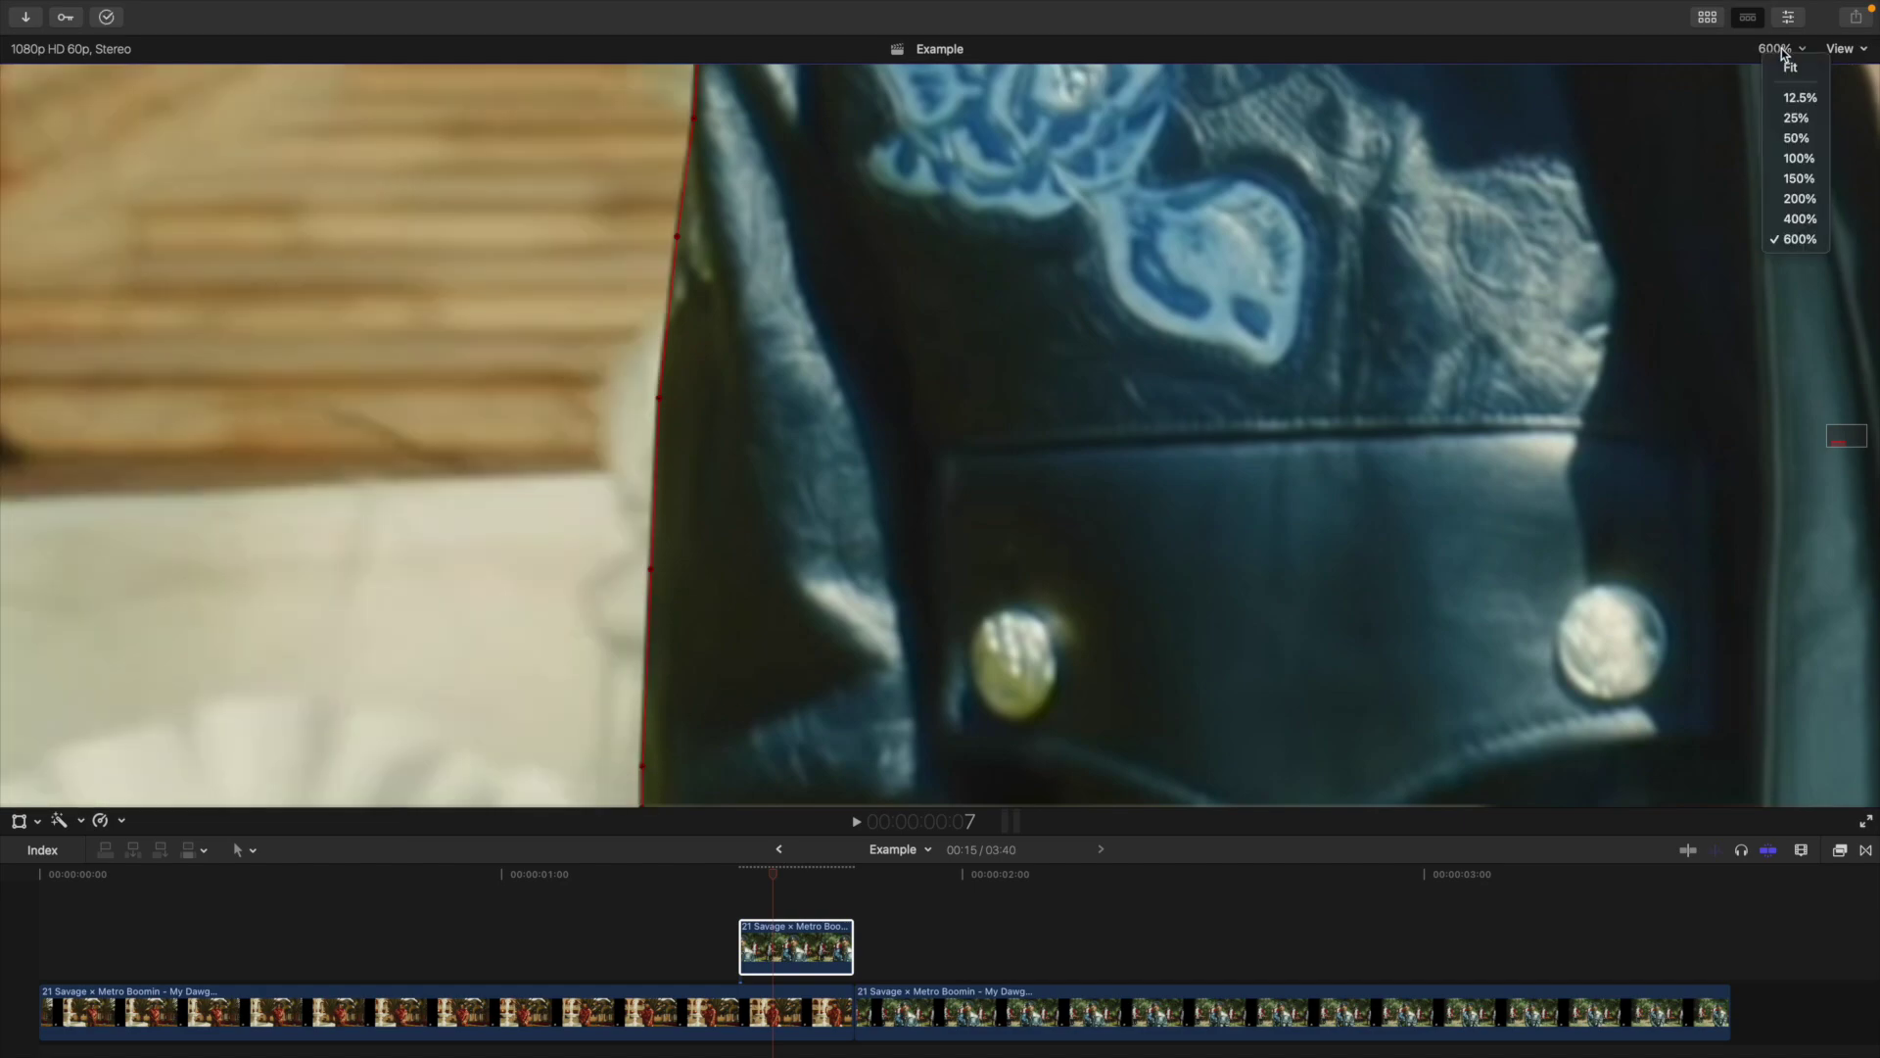
click(1798, 178)
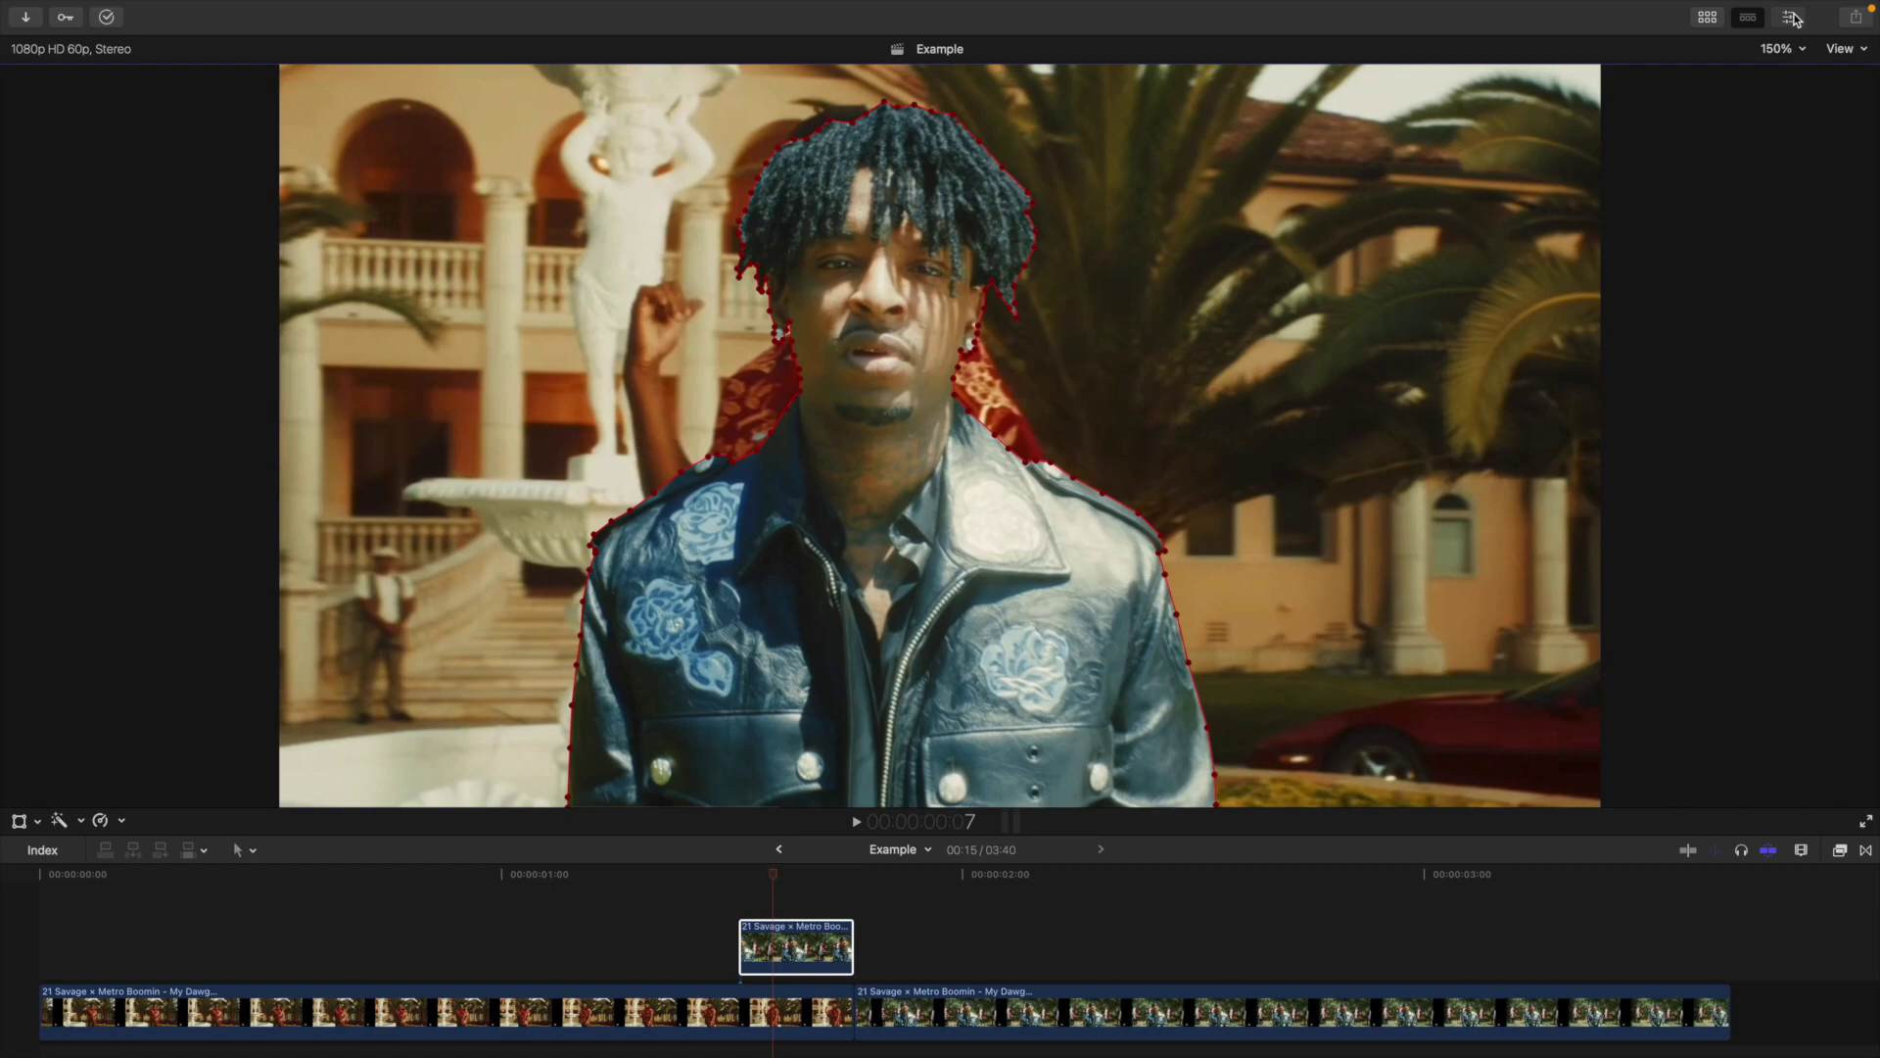
click(1792, 17)
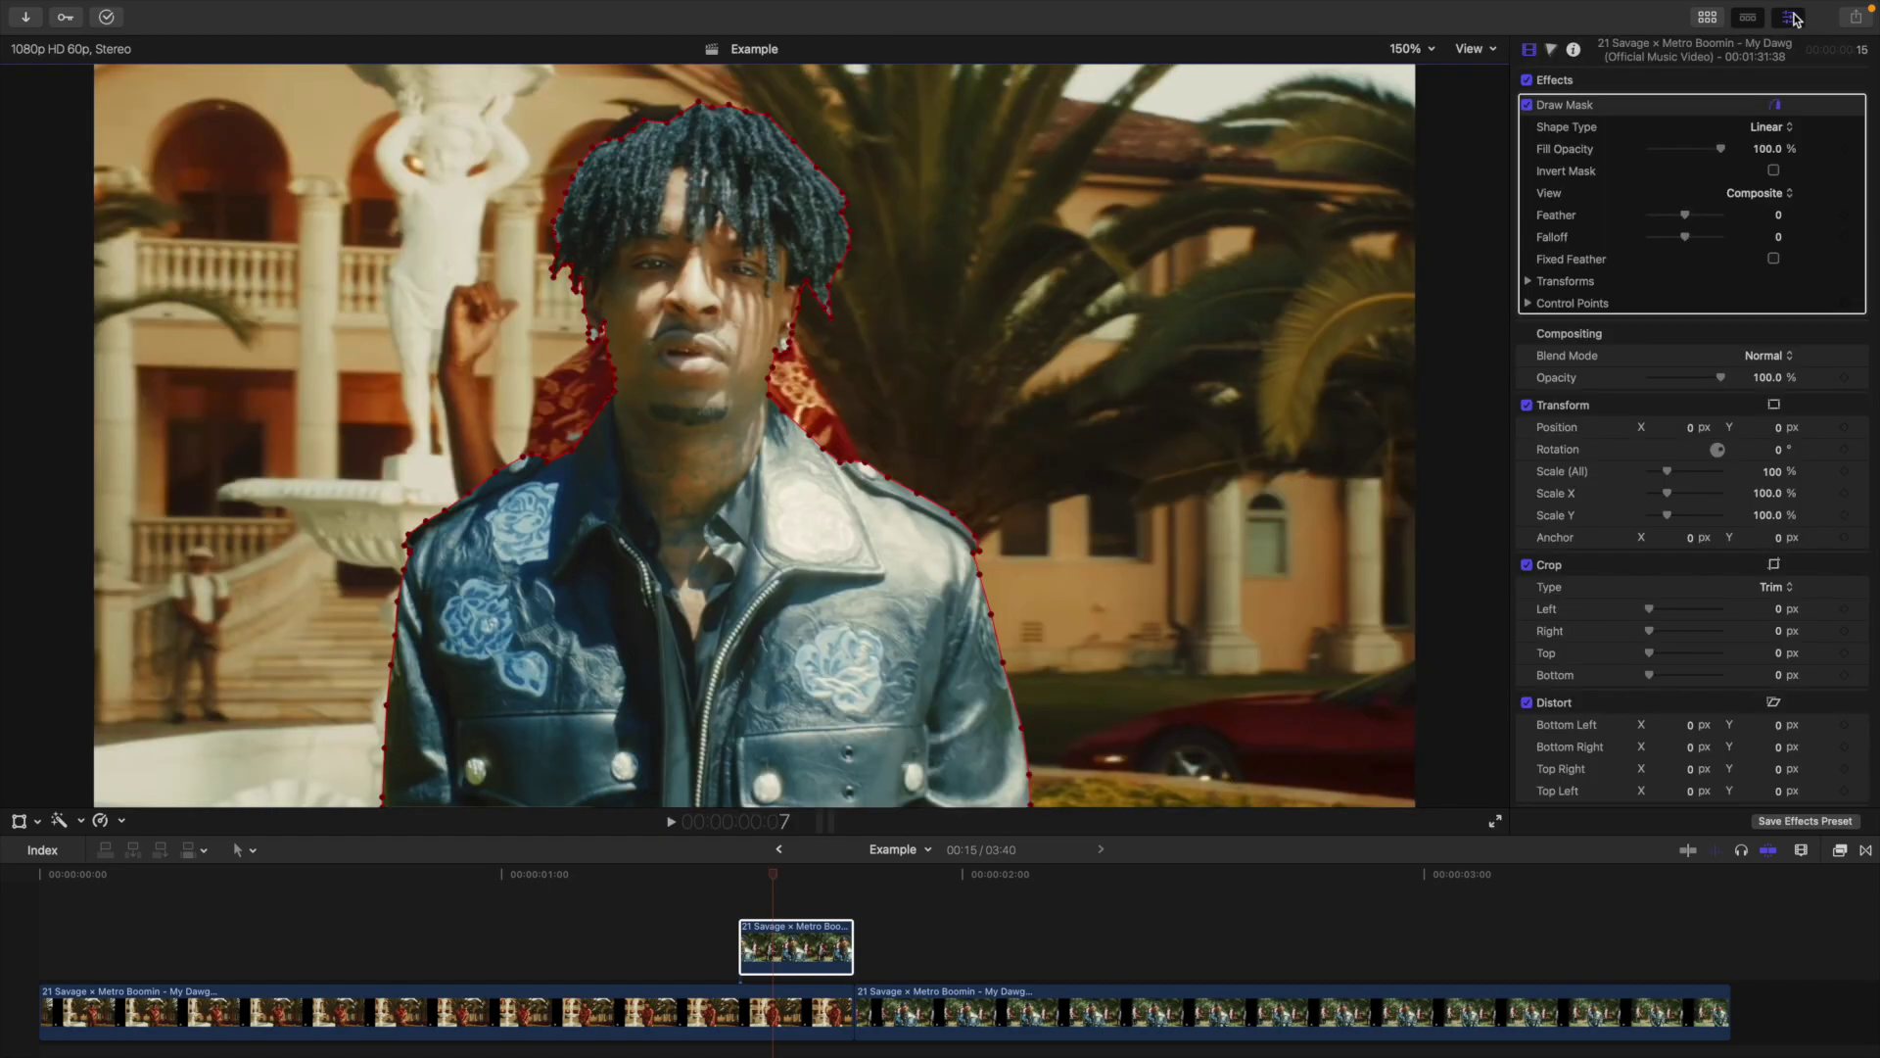
click(1777, 104)
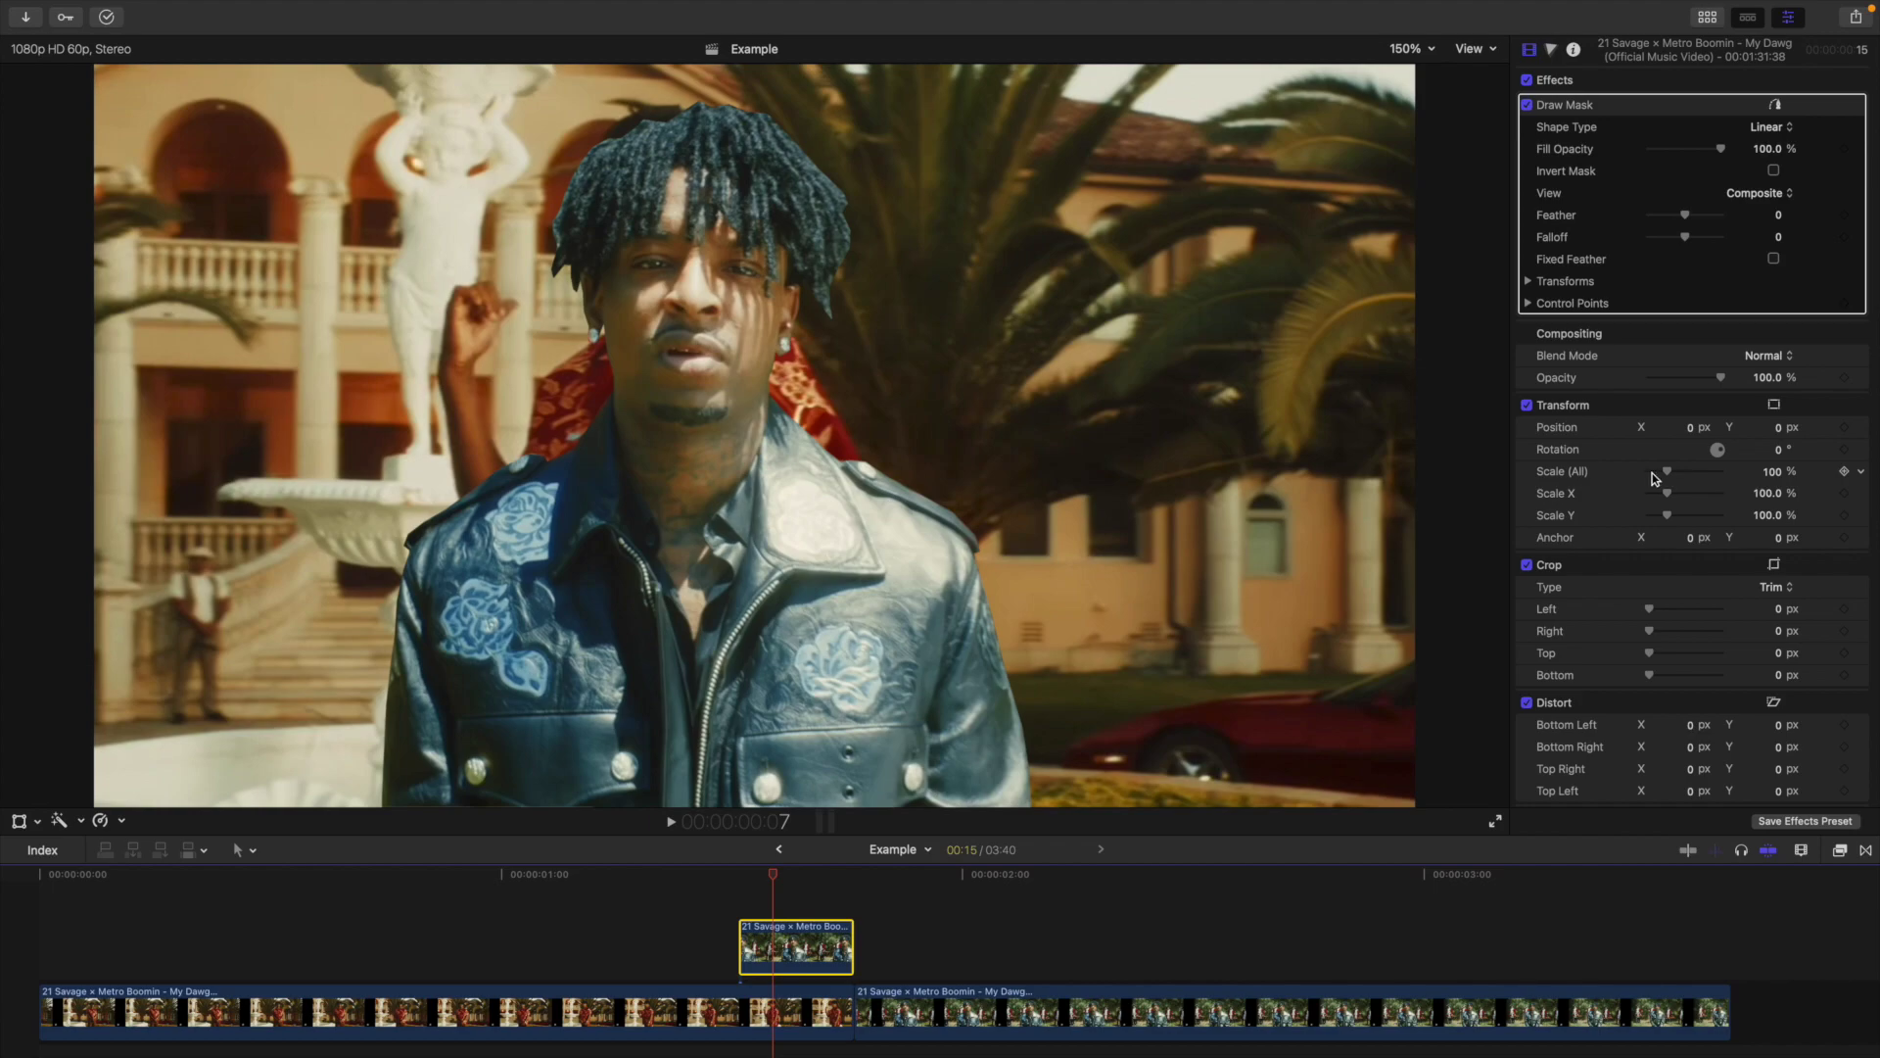
Step: Check the mask edges around the face close up, and scale the masked freeze frame to 205%
click(1410, 49)
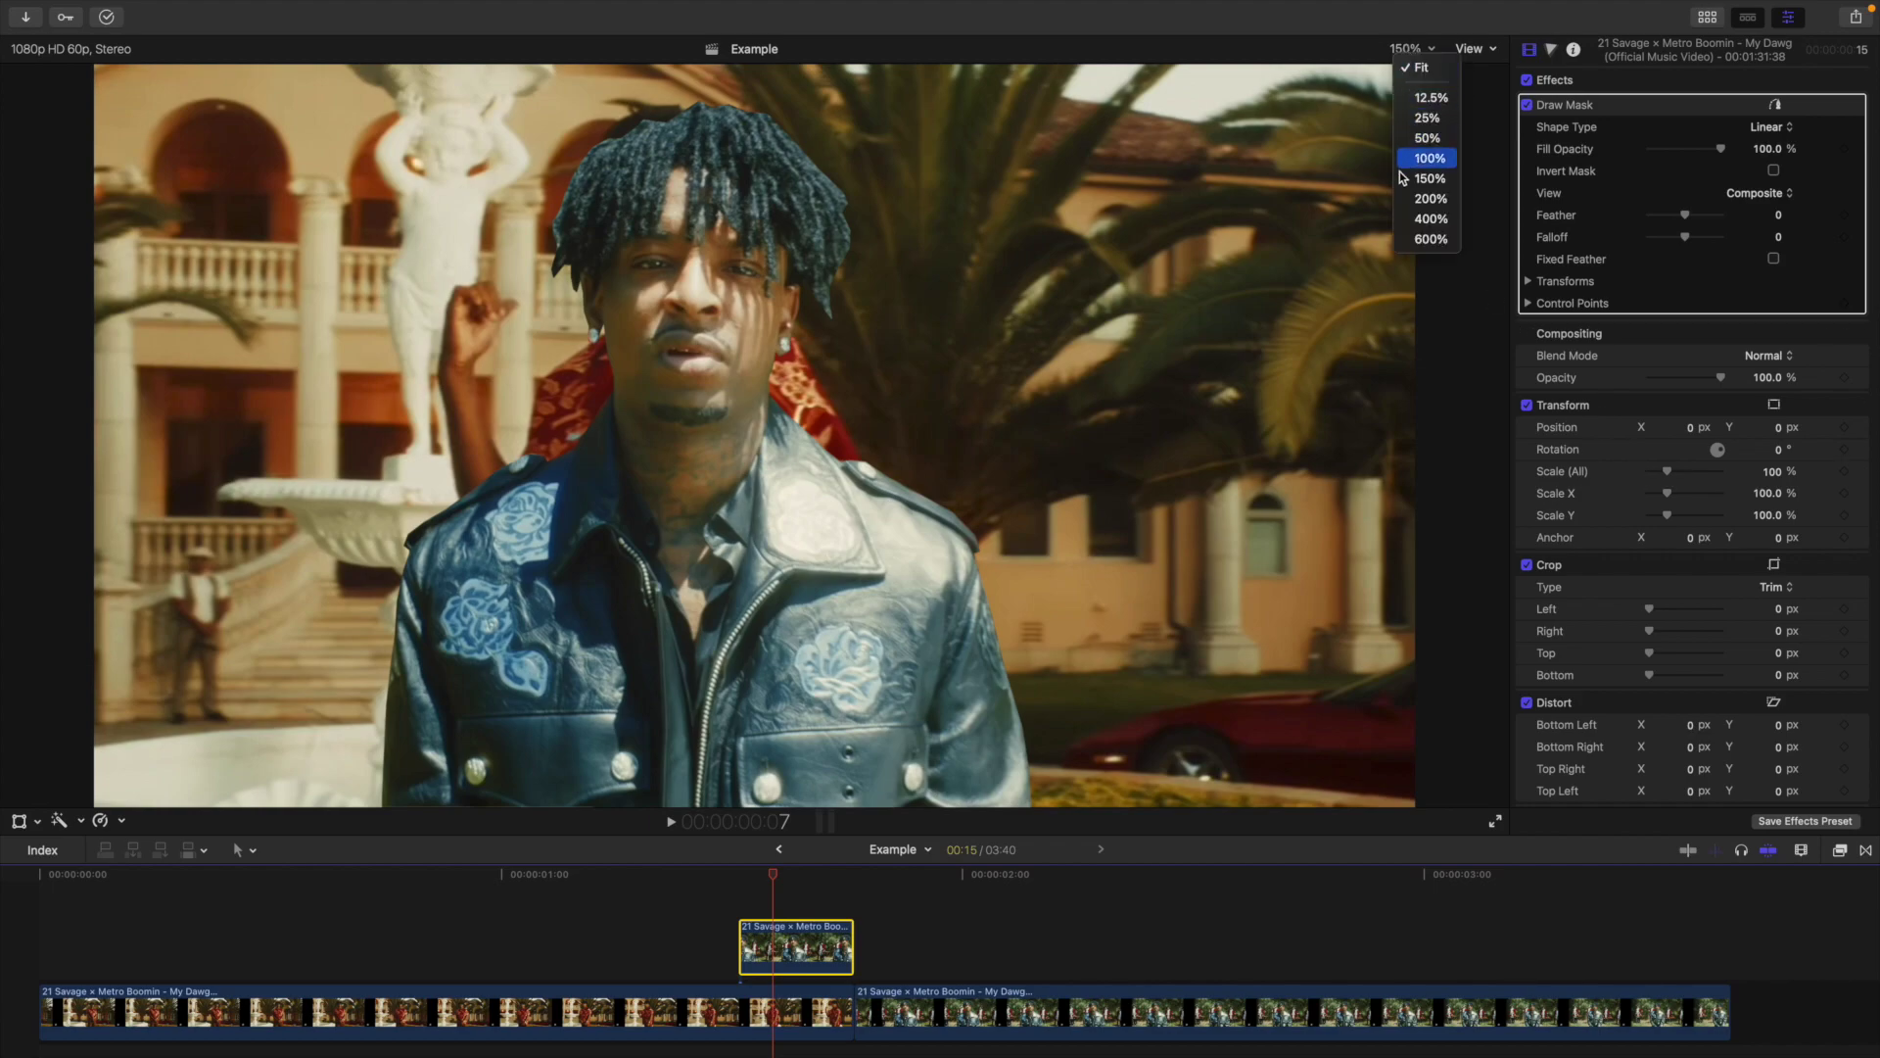
click(1412, 238)
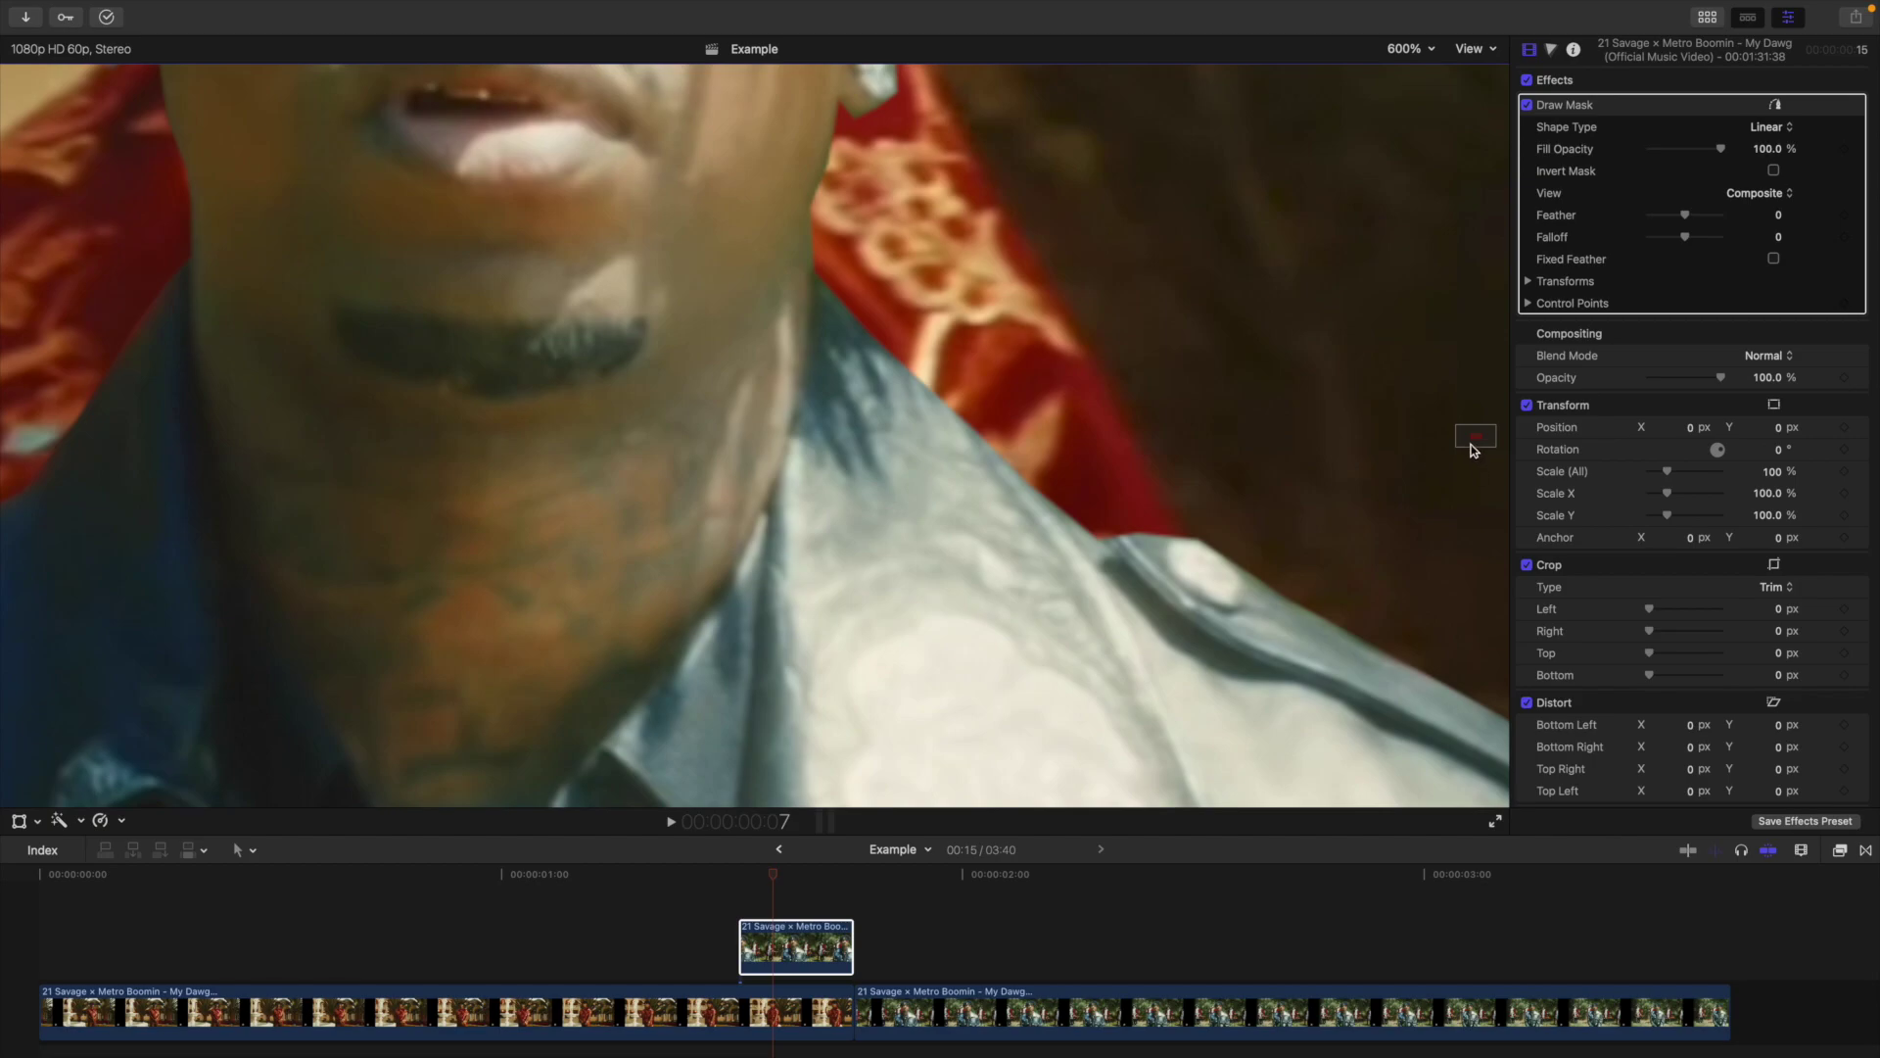
drag(1476, 439, 1470, 431)
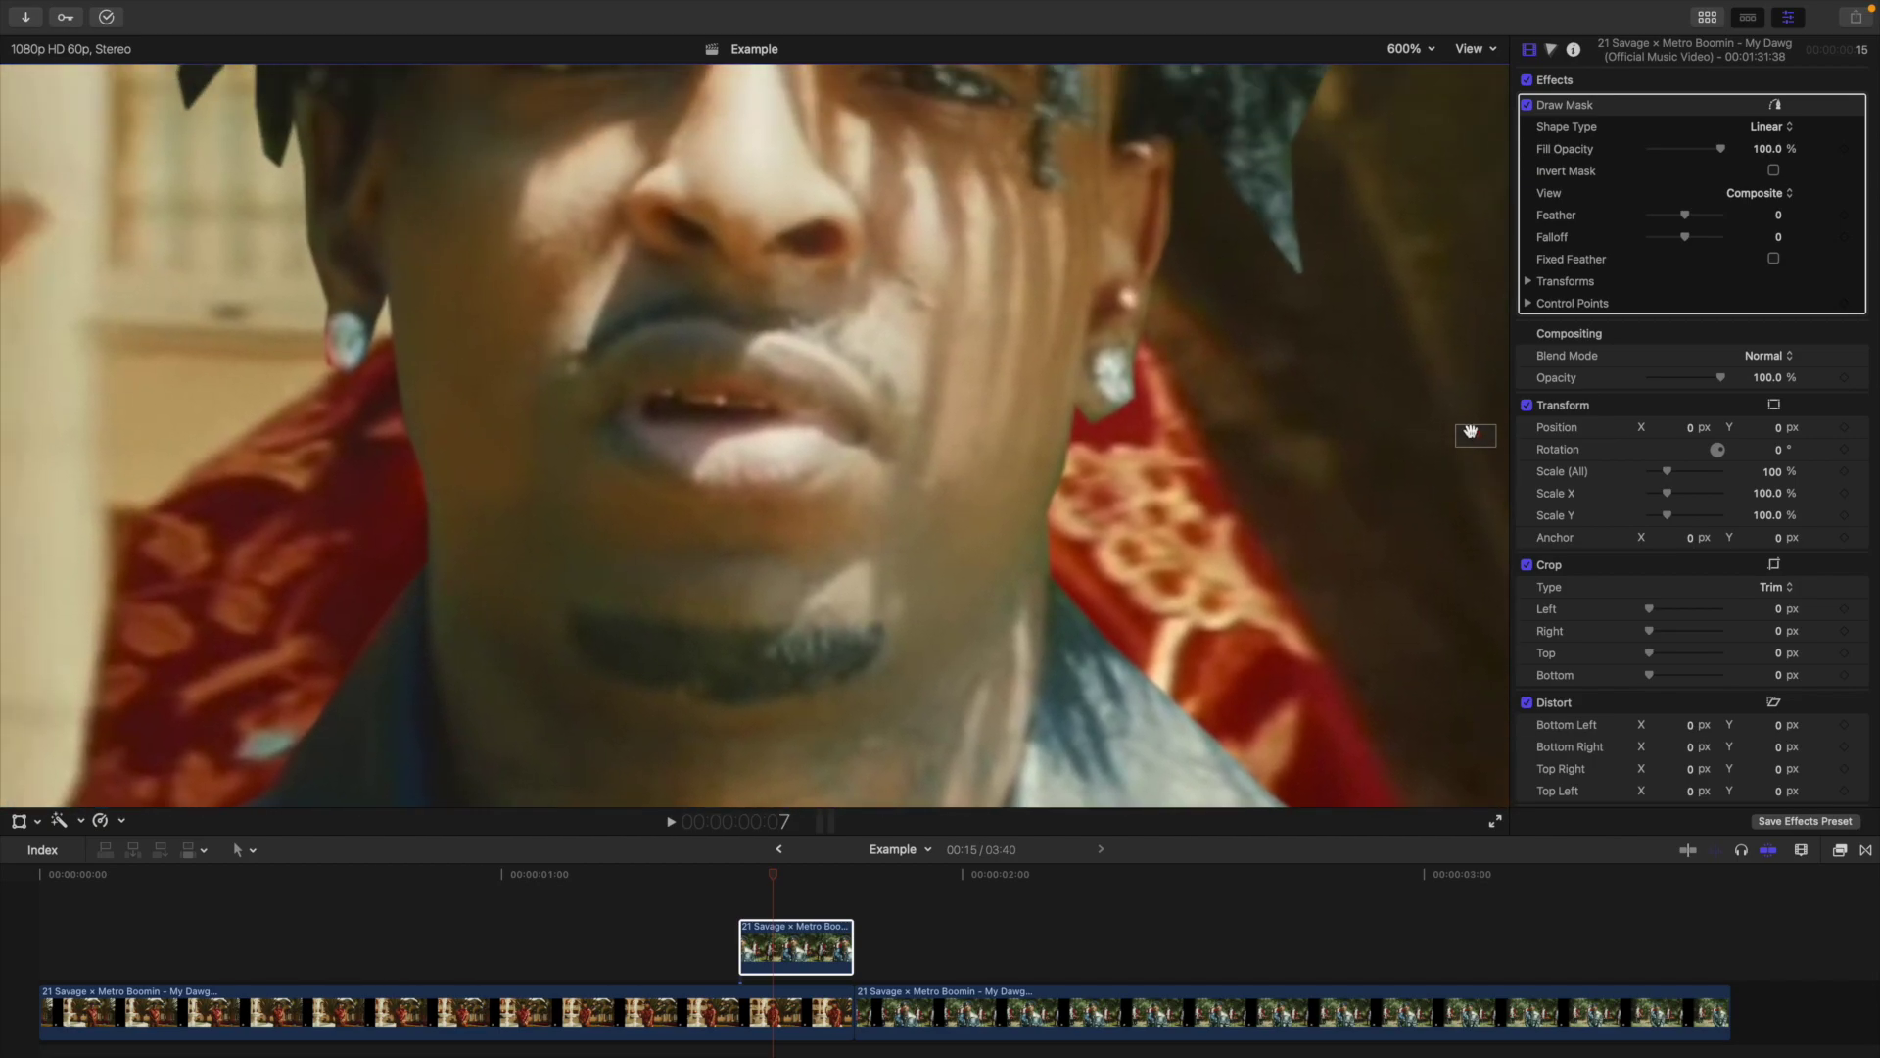
drag(1670, 477, 1688, 477)
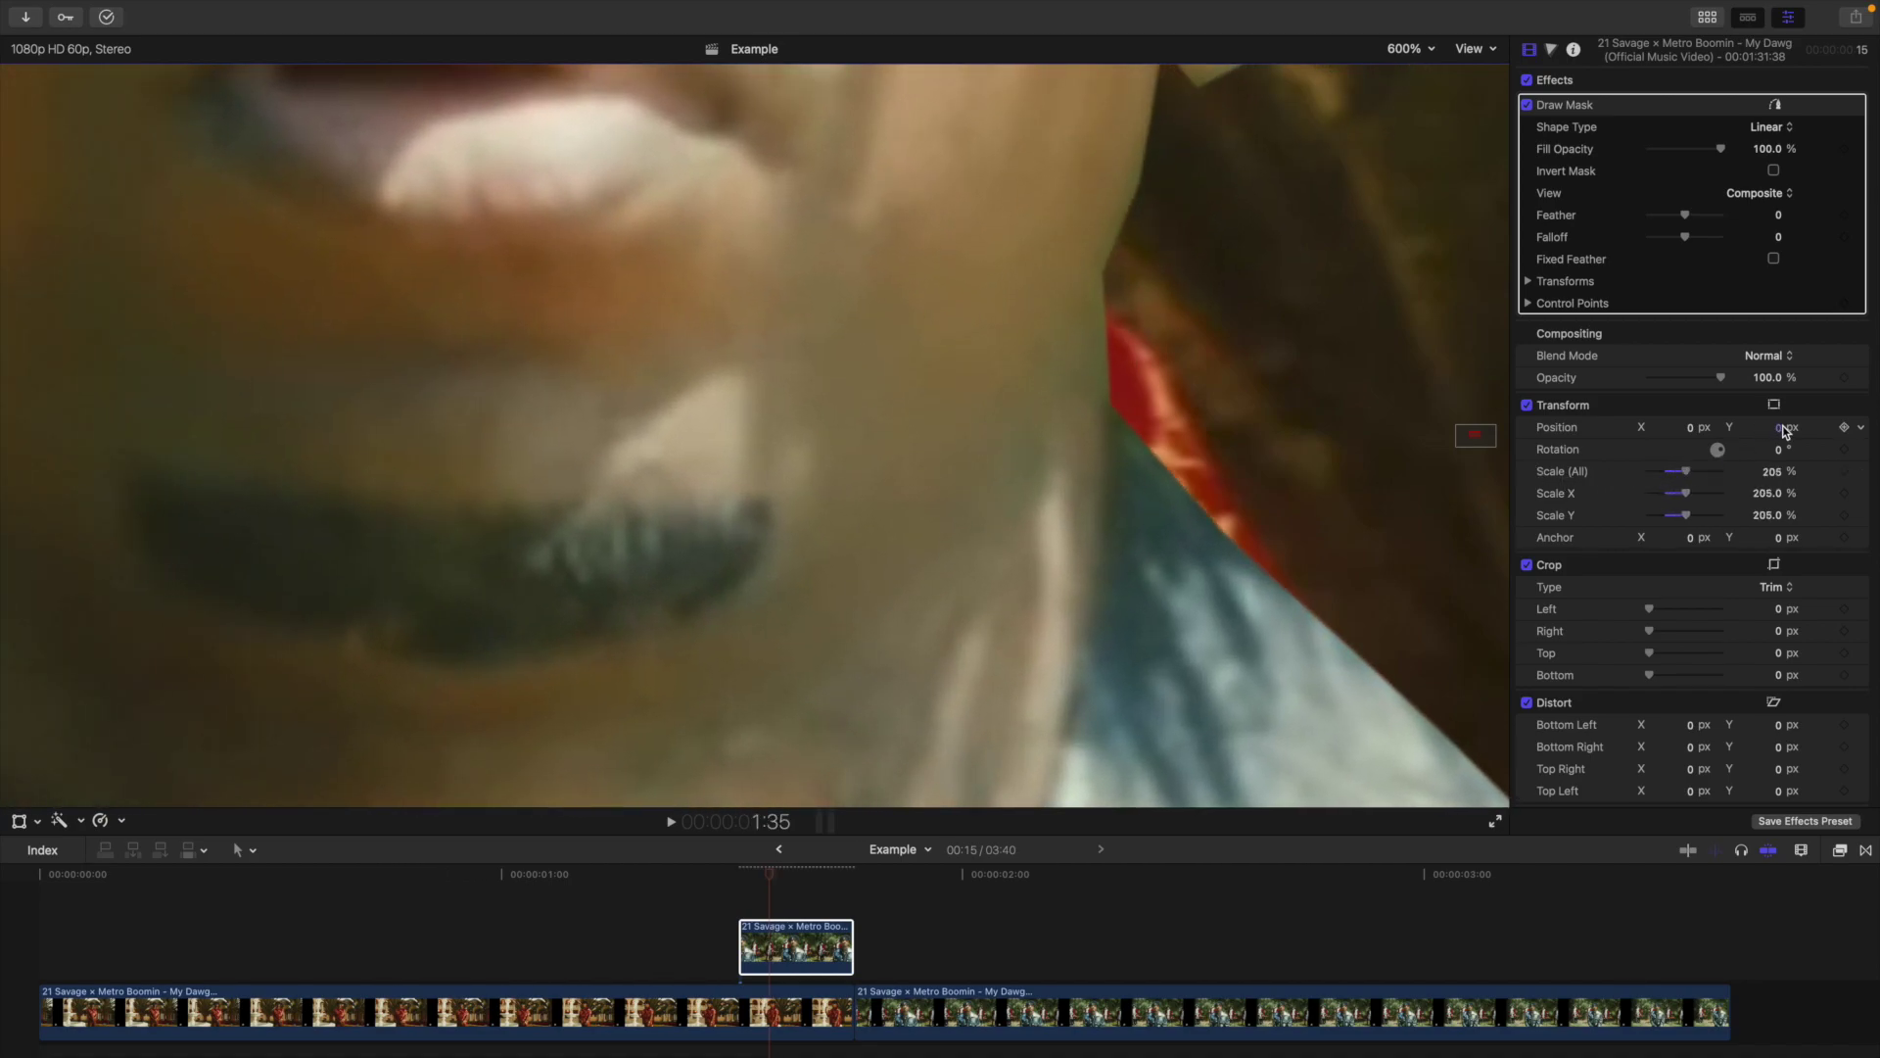
Step: Set the freeze frame's Y position to about -135.7 px and nudge the mask point under the right earring upward with the mask controls shown
mouse_move(1783, 429)
mouse_down()
mouse_move(1783, 460)
mouse_move(1783, 429)
mouse_up()
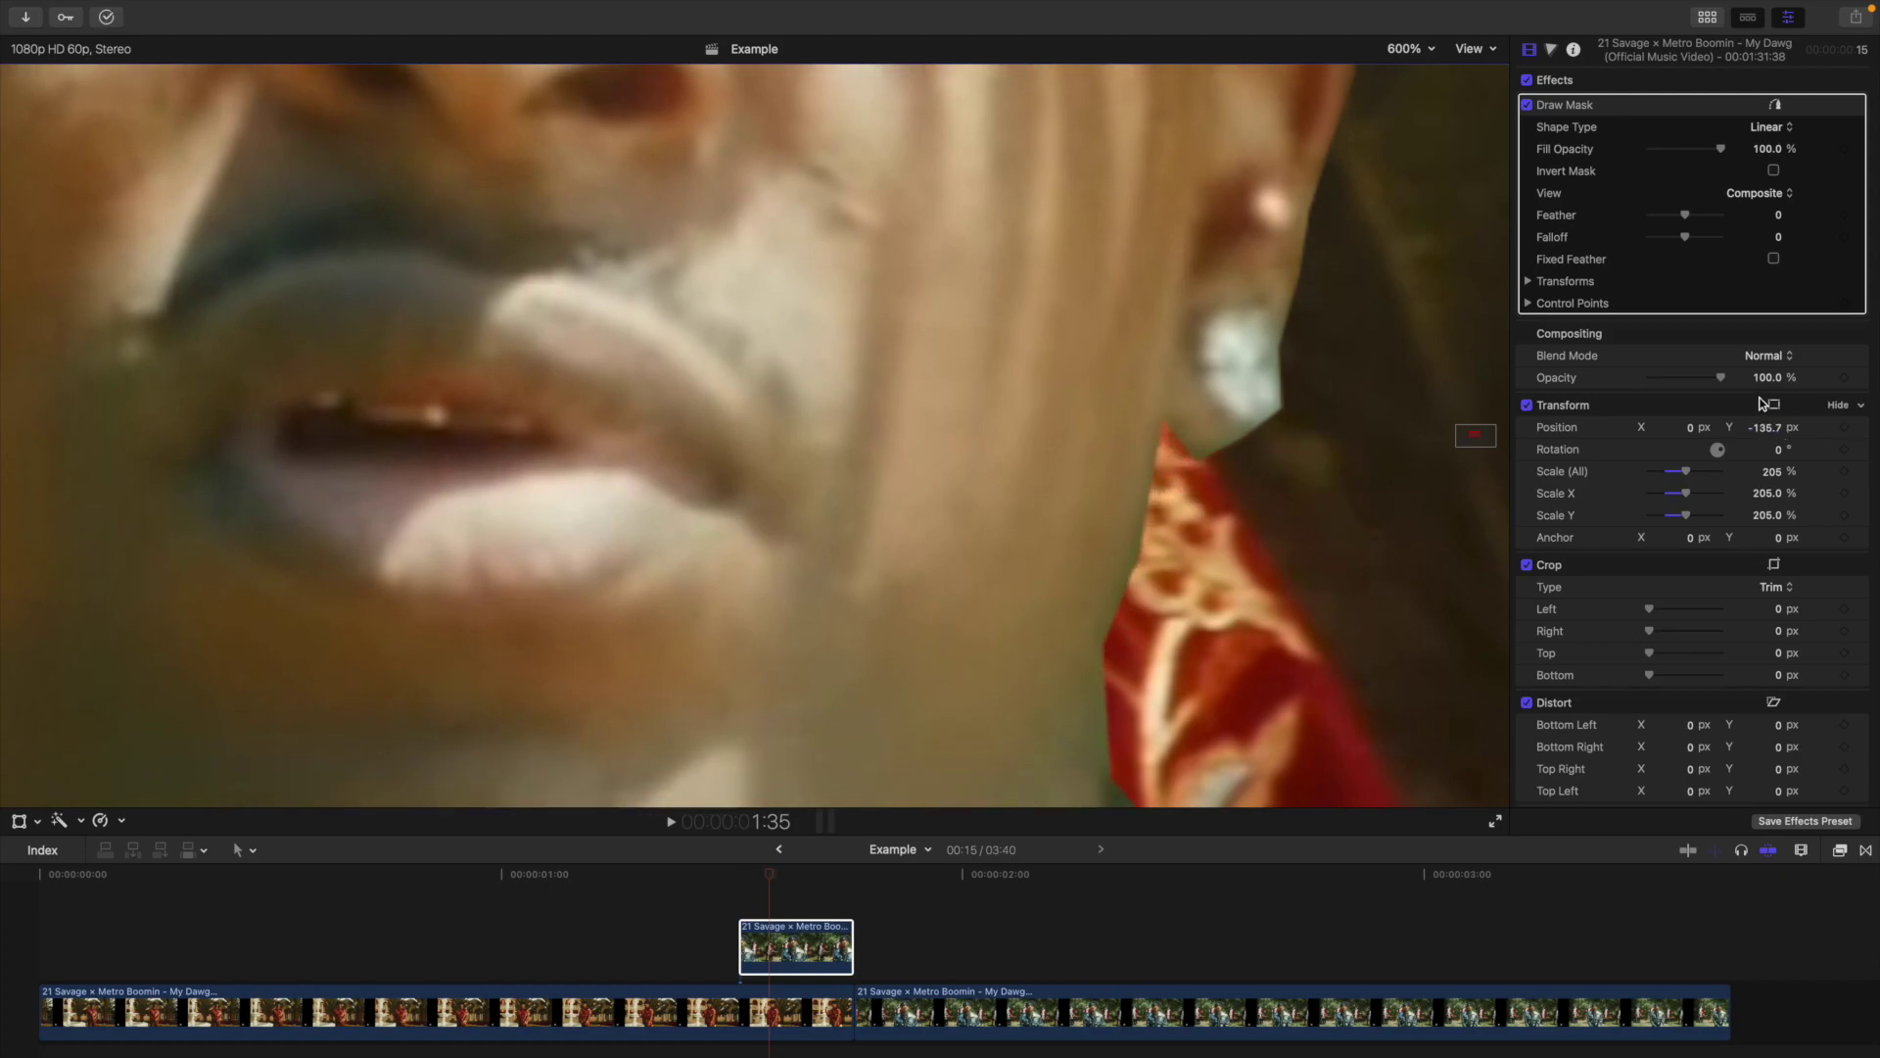
click(1777, 106)
drag(1204, 468, 1204, 443)
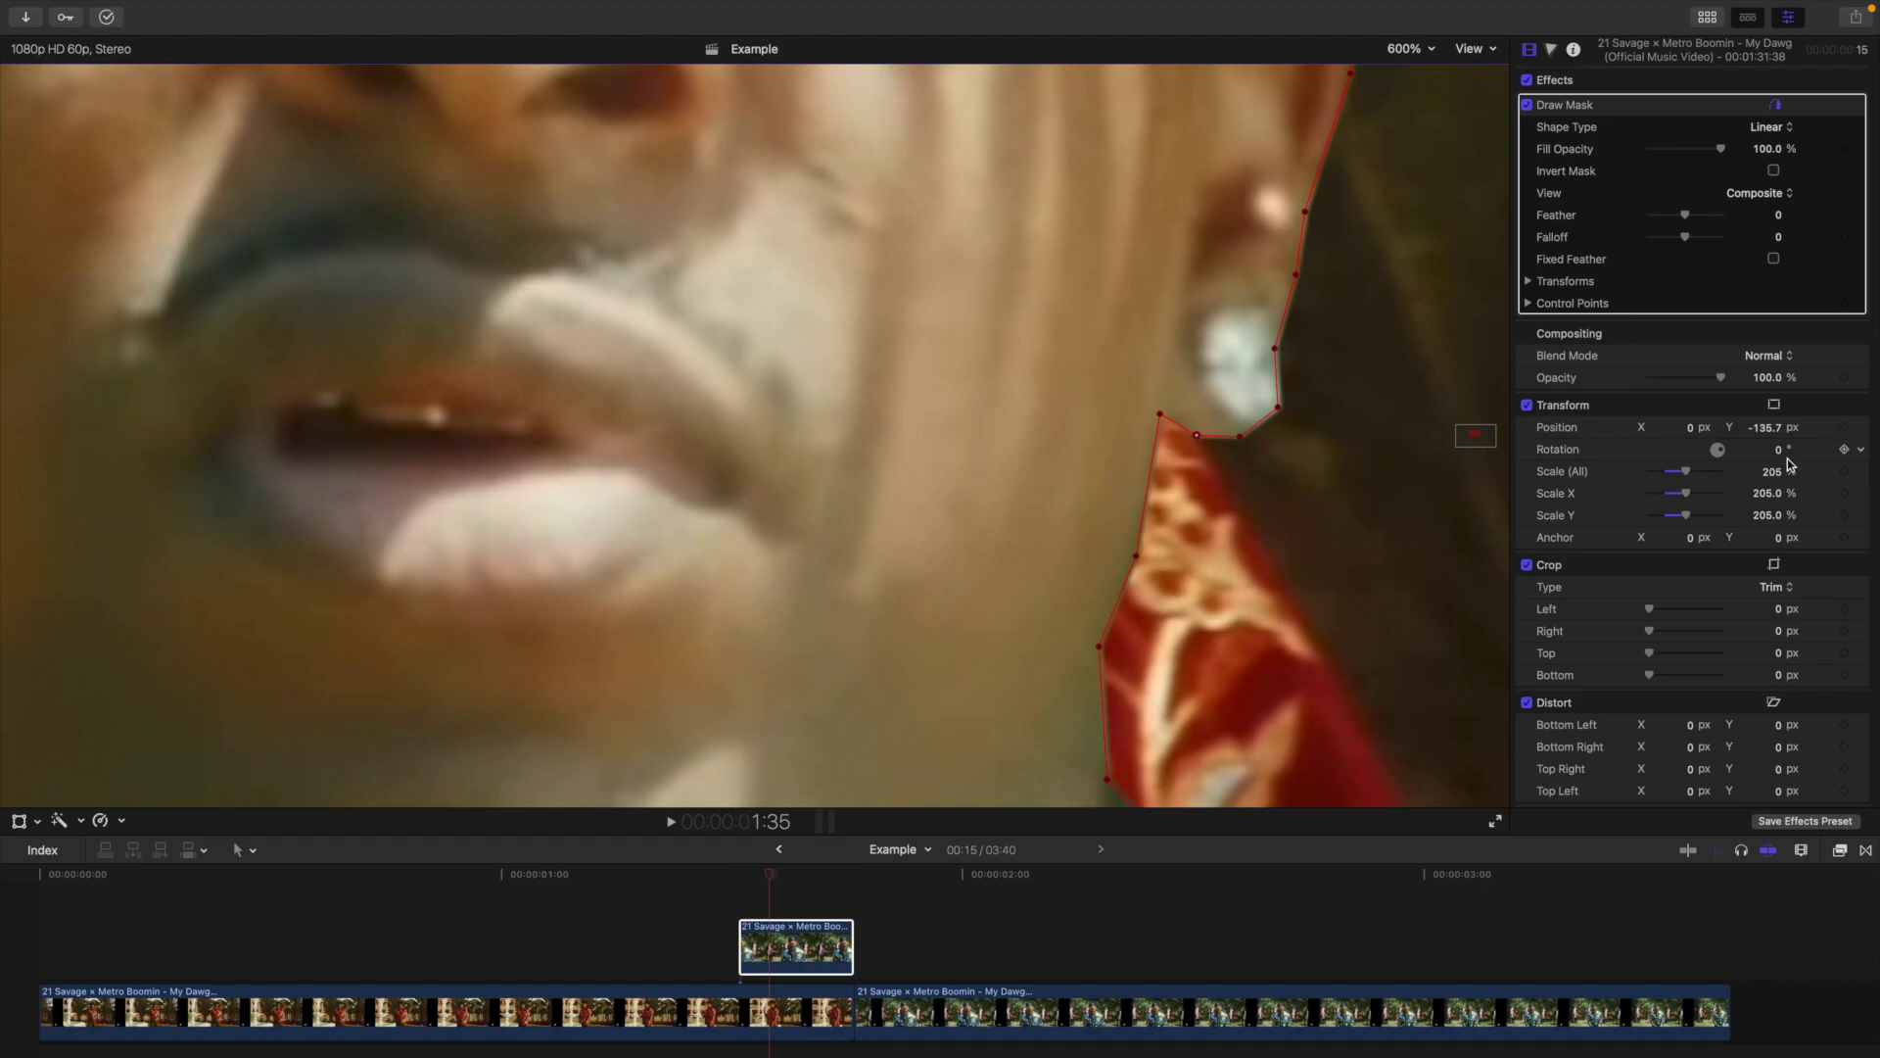
Step: Reset the freeze frame's scale to 100% and its Y position to 0 px, and turn off the Draw Mask onscreen controls
click(1860, 473)
click(1851, 480)
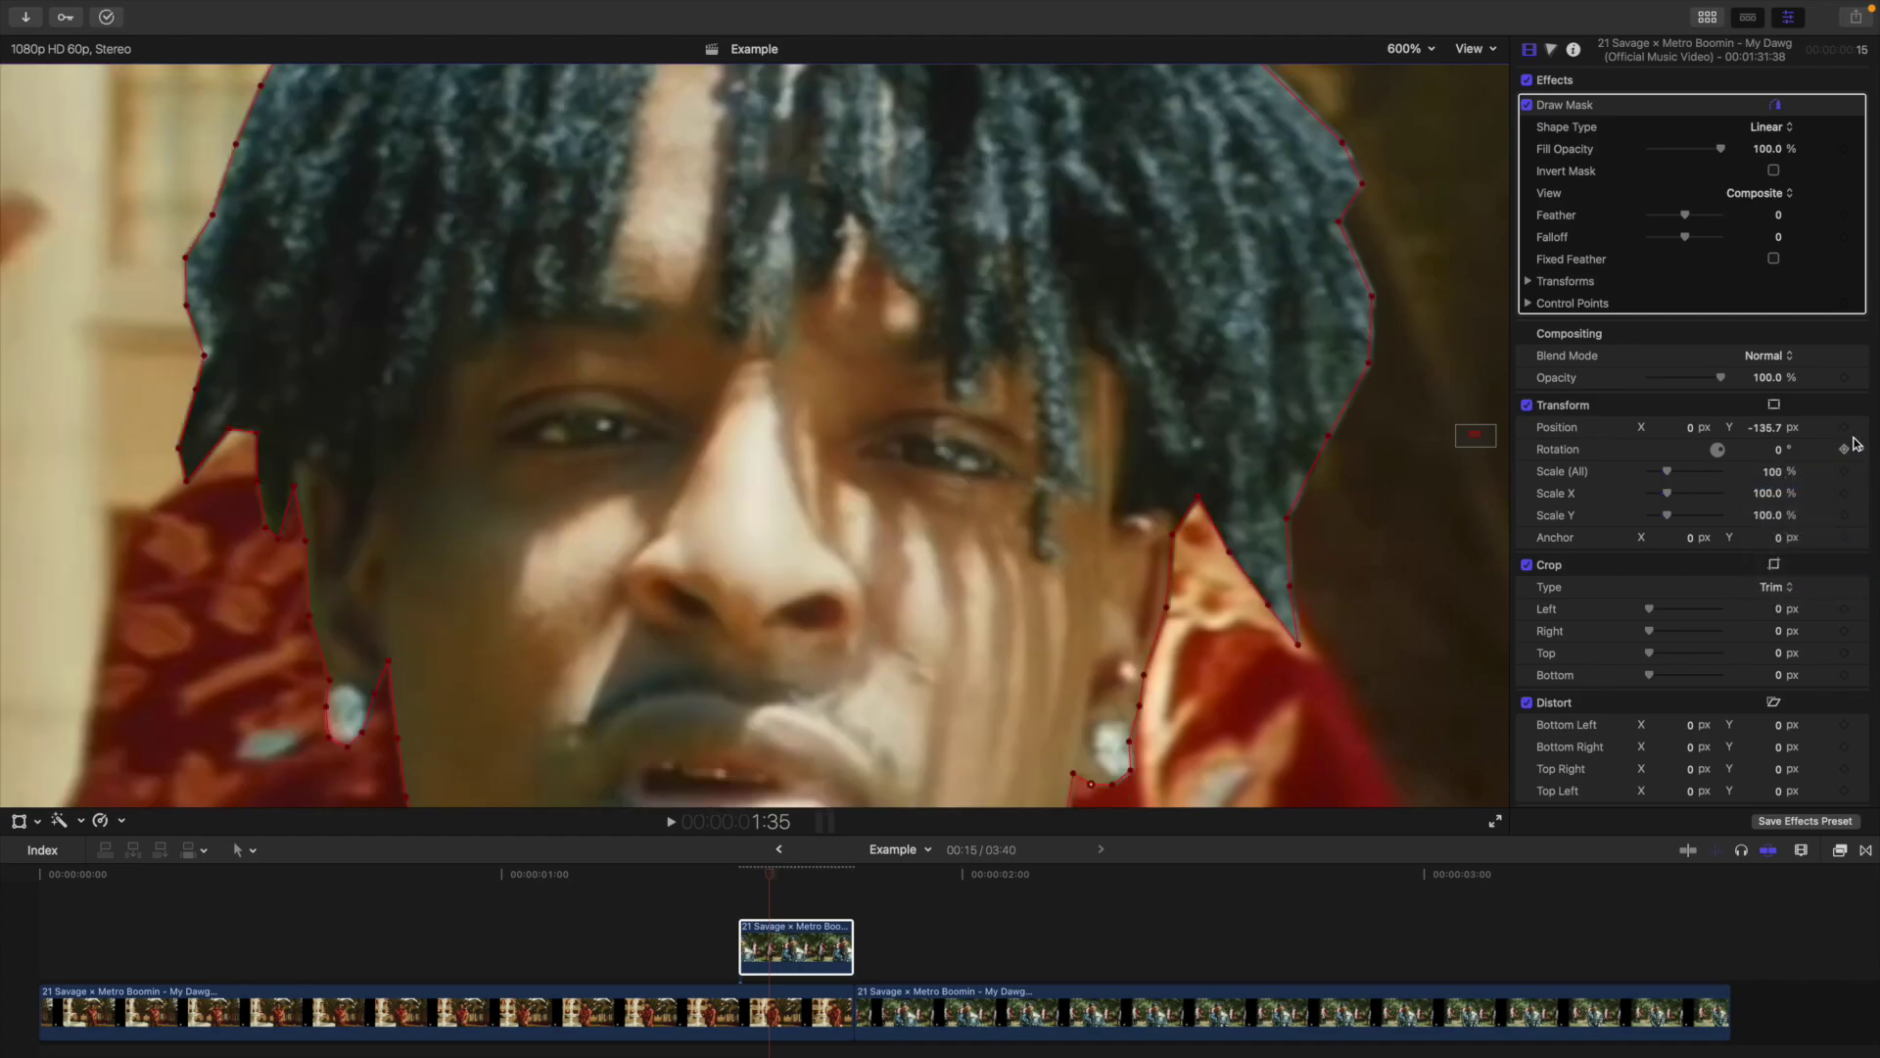
click(1860, 427)
click(1835, 443)
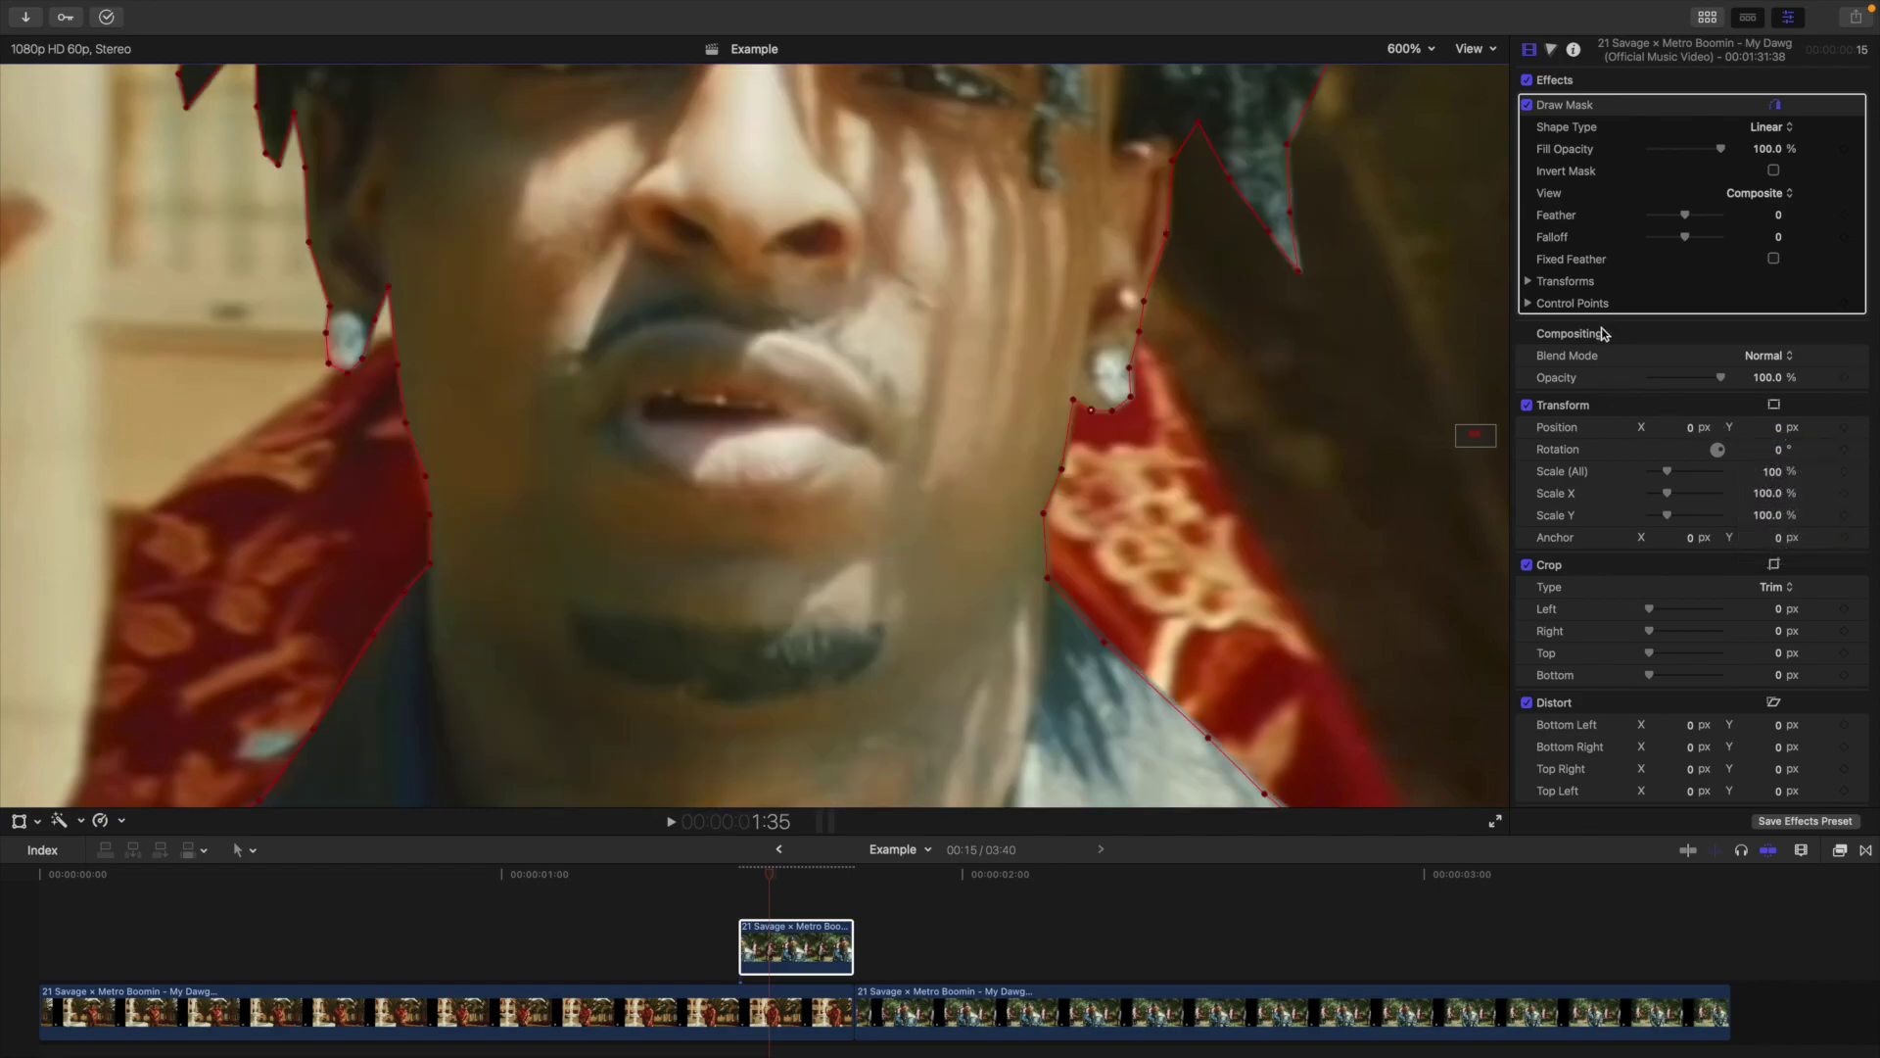
click(1775, 104)
click(1408, 49)
click(1411, 65)
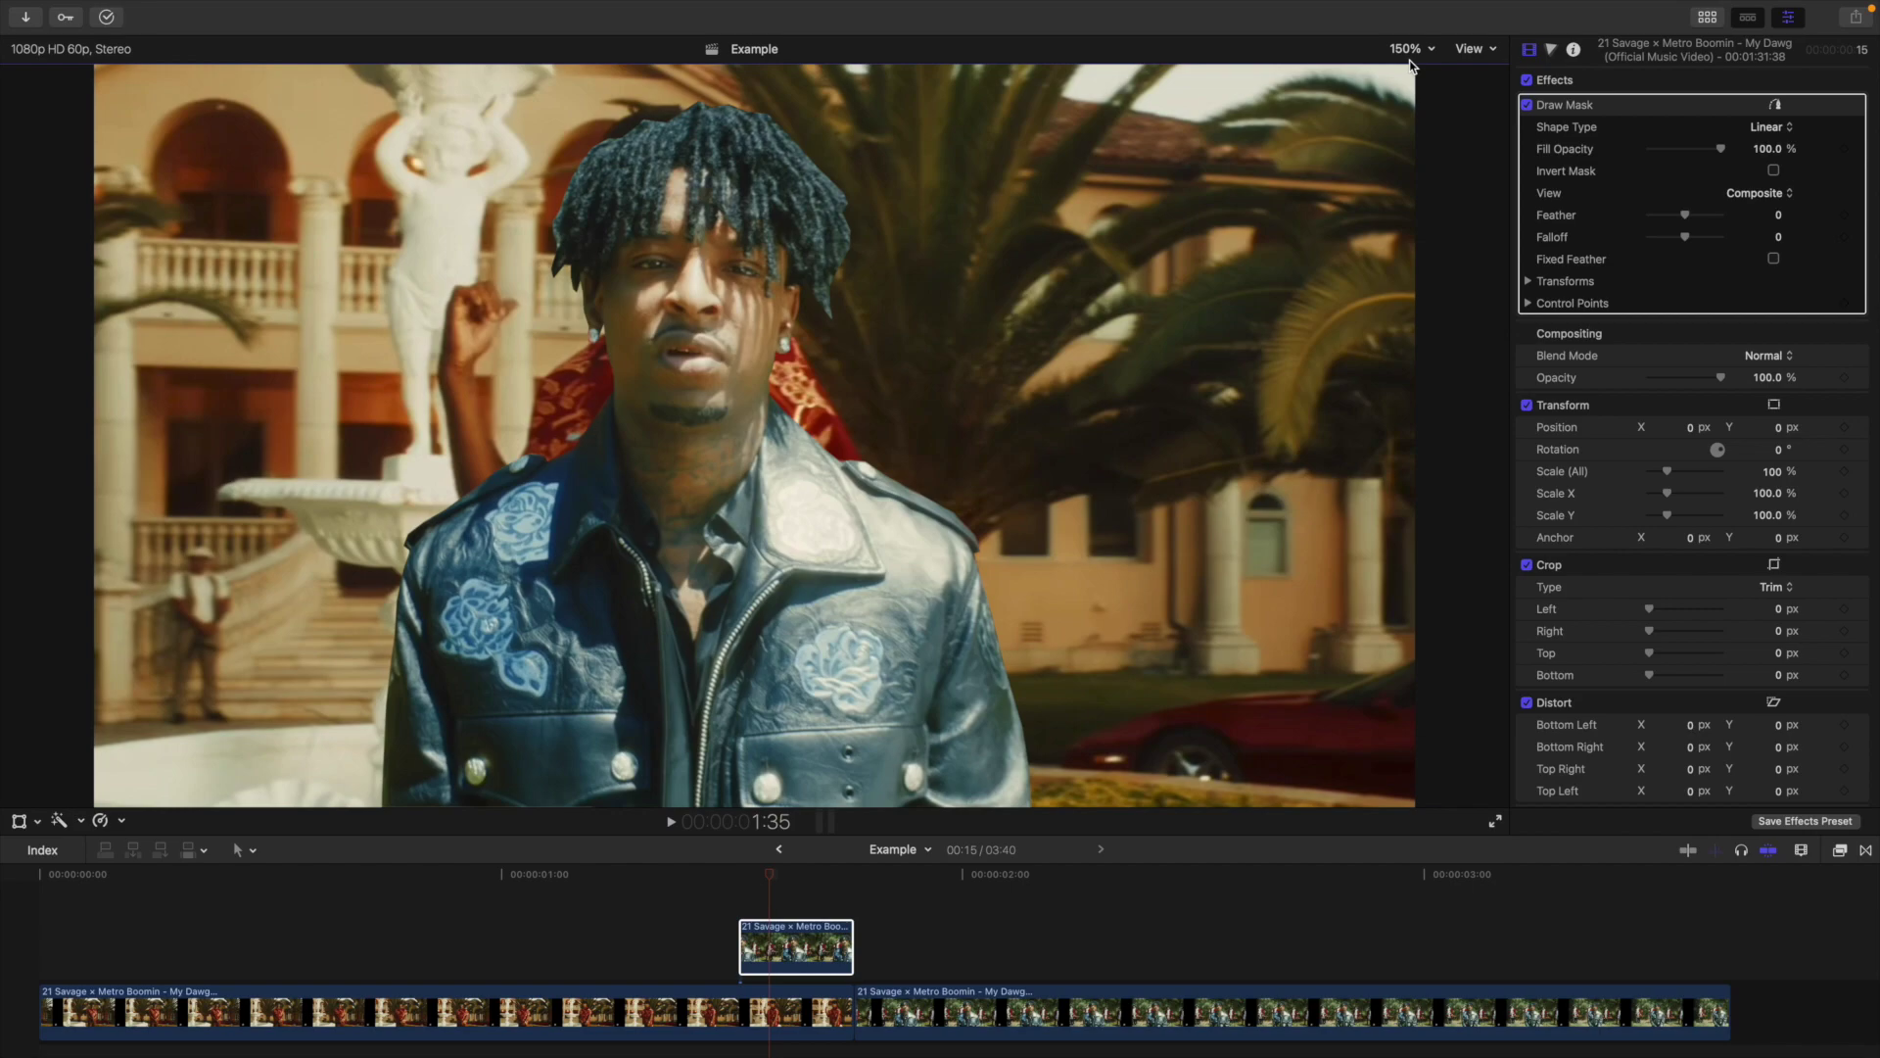
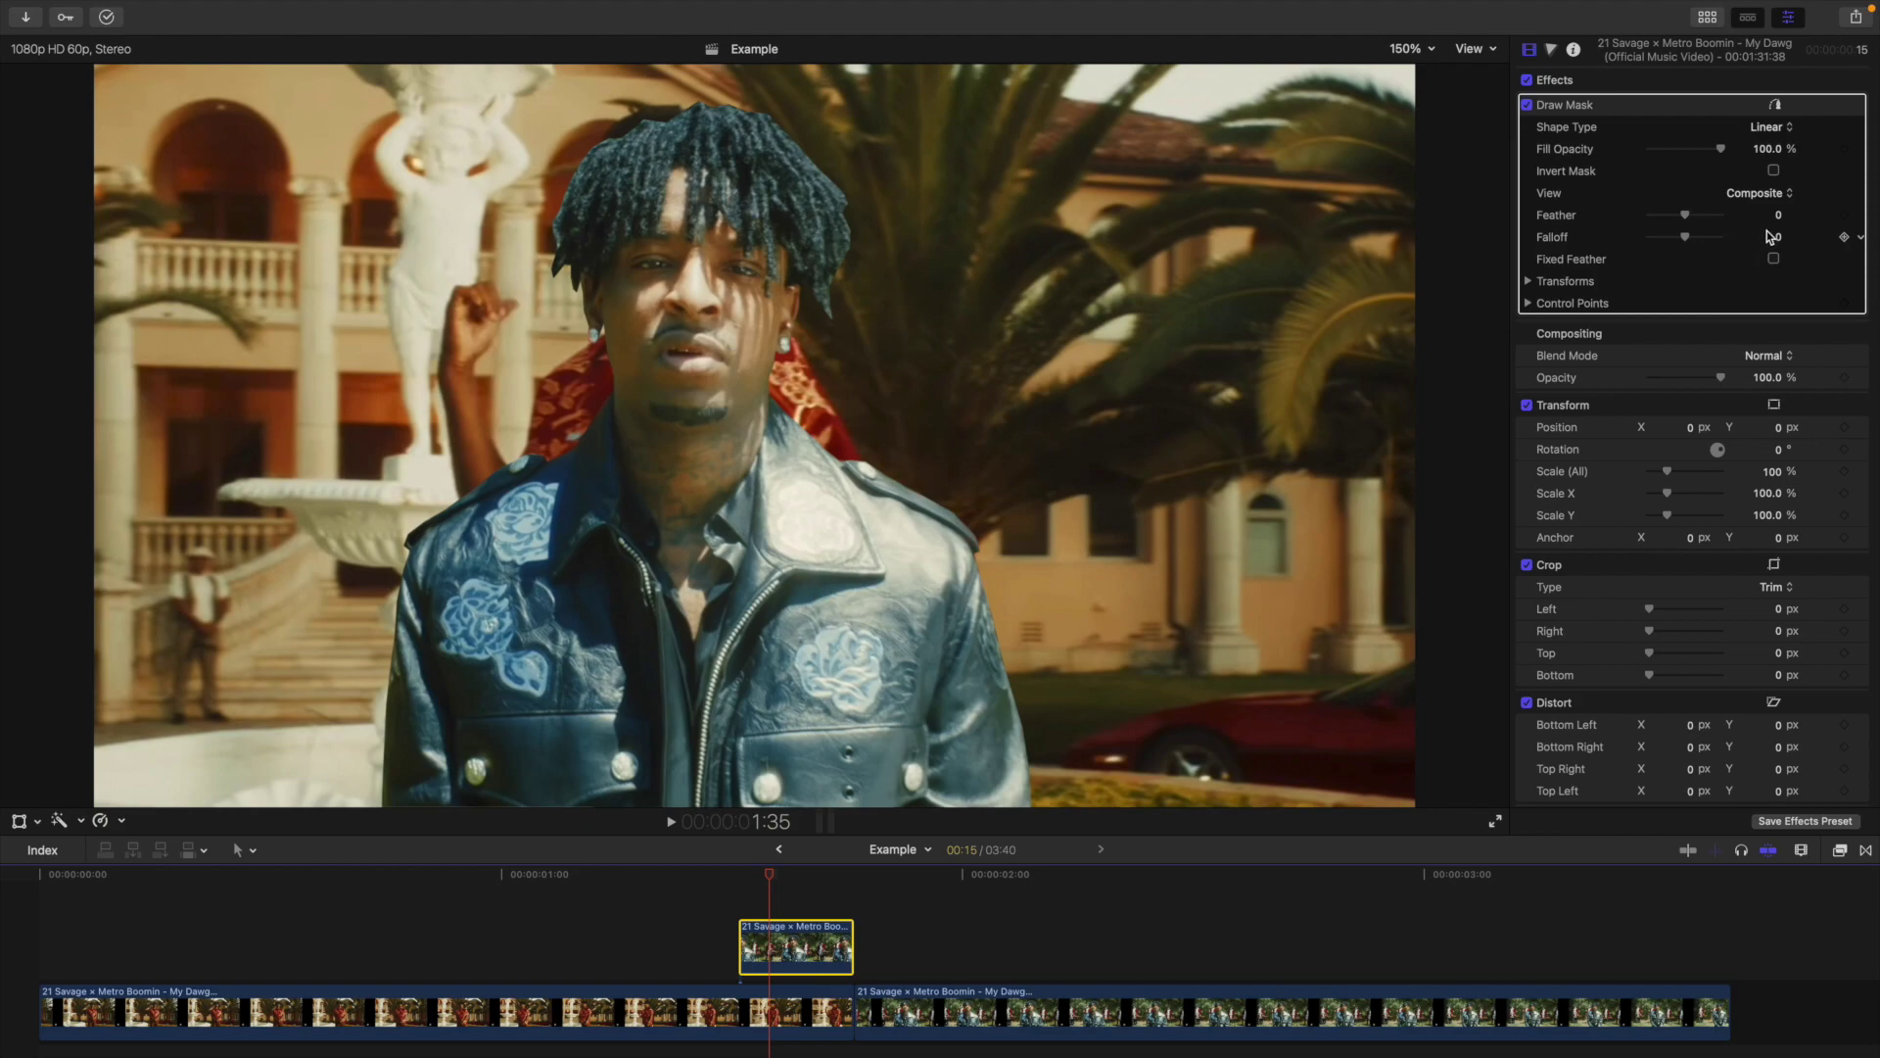
Step: Try a Feather value of -3 on the freeze frame's Draw Mask
click(1781, 217)
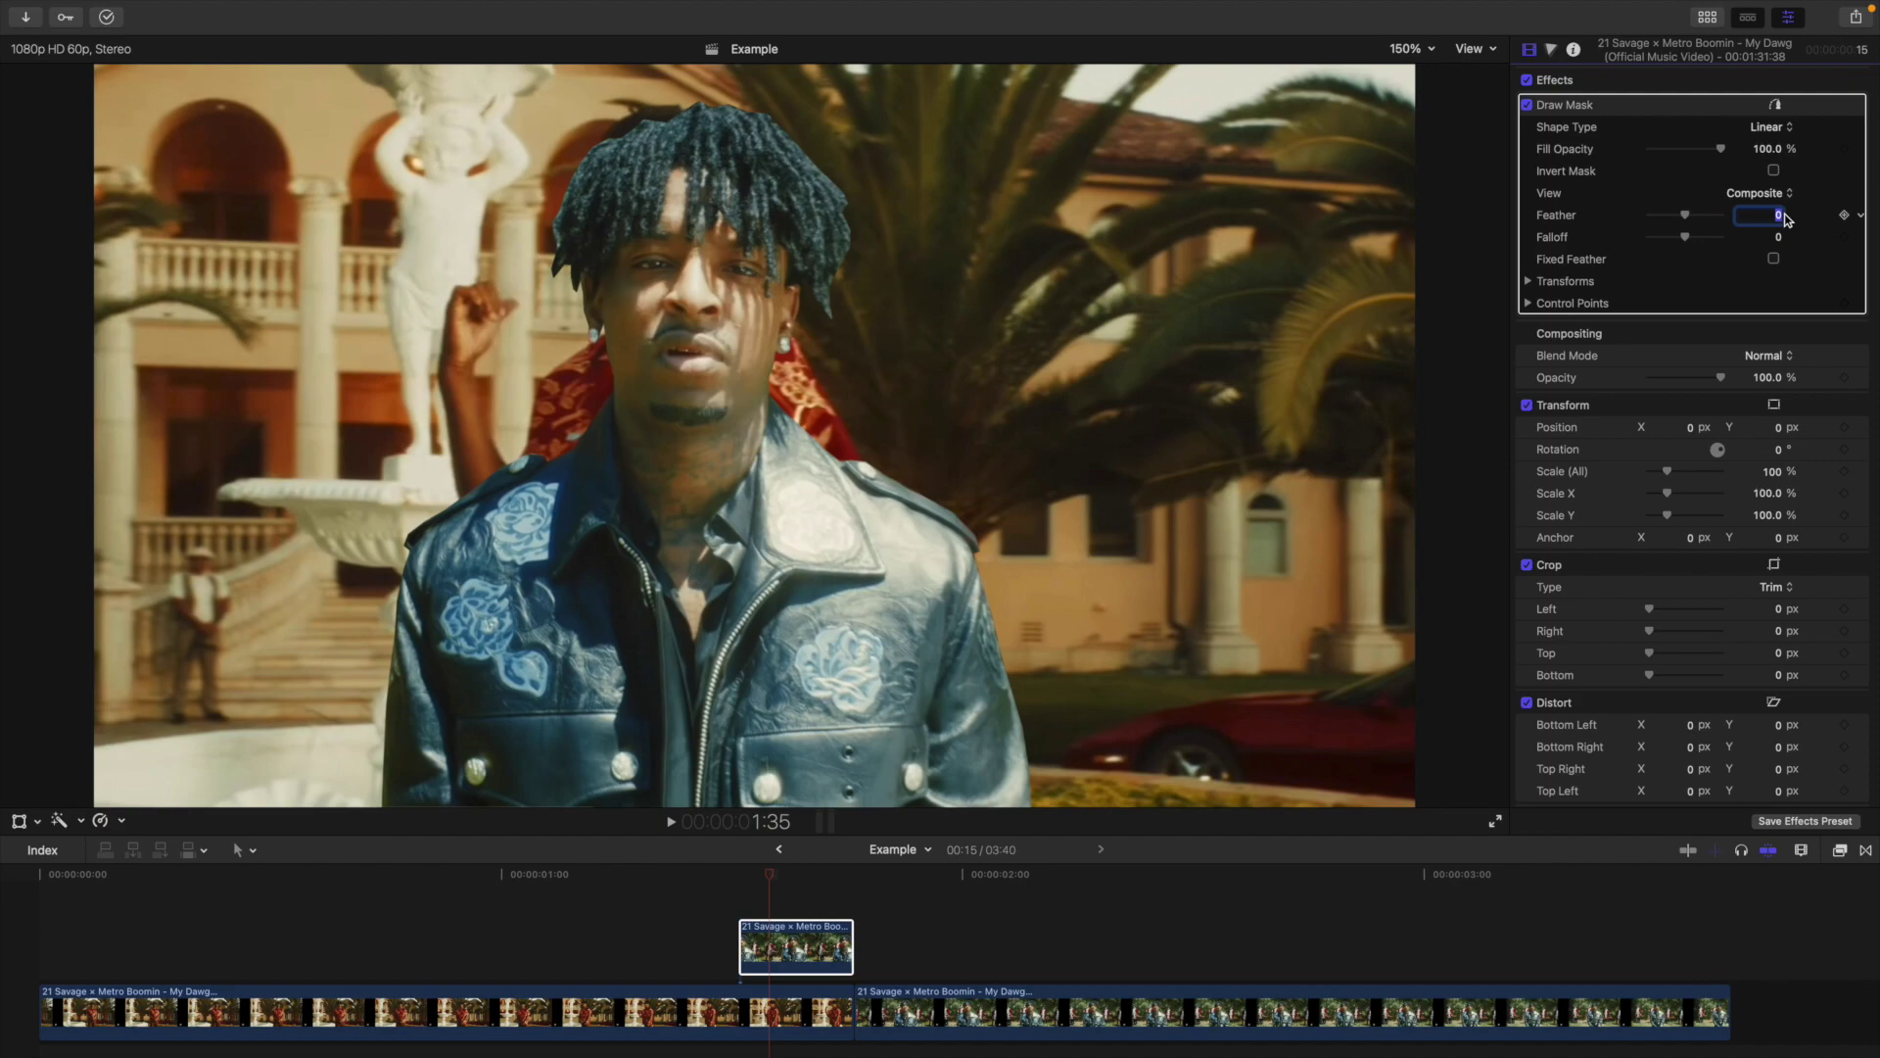
text(-3)
key(Return)
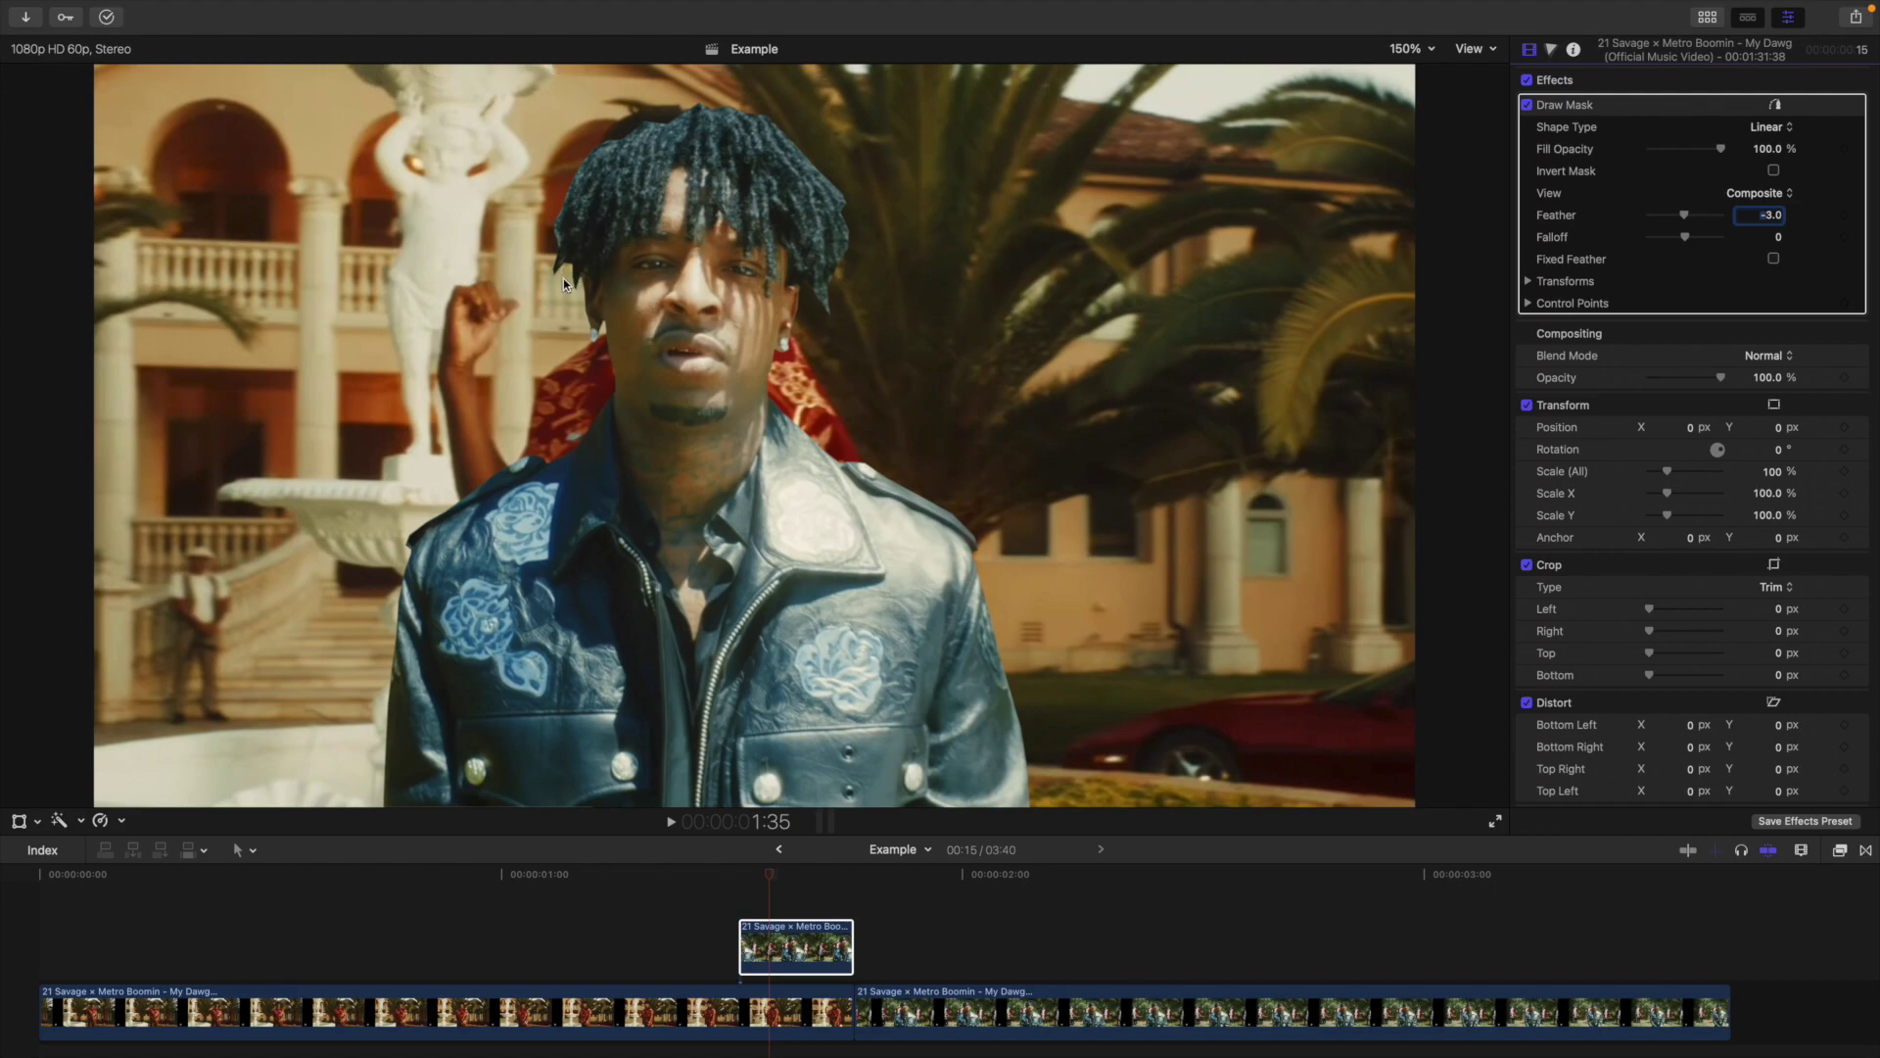
click(779, 959)
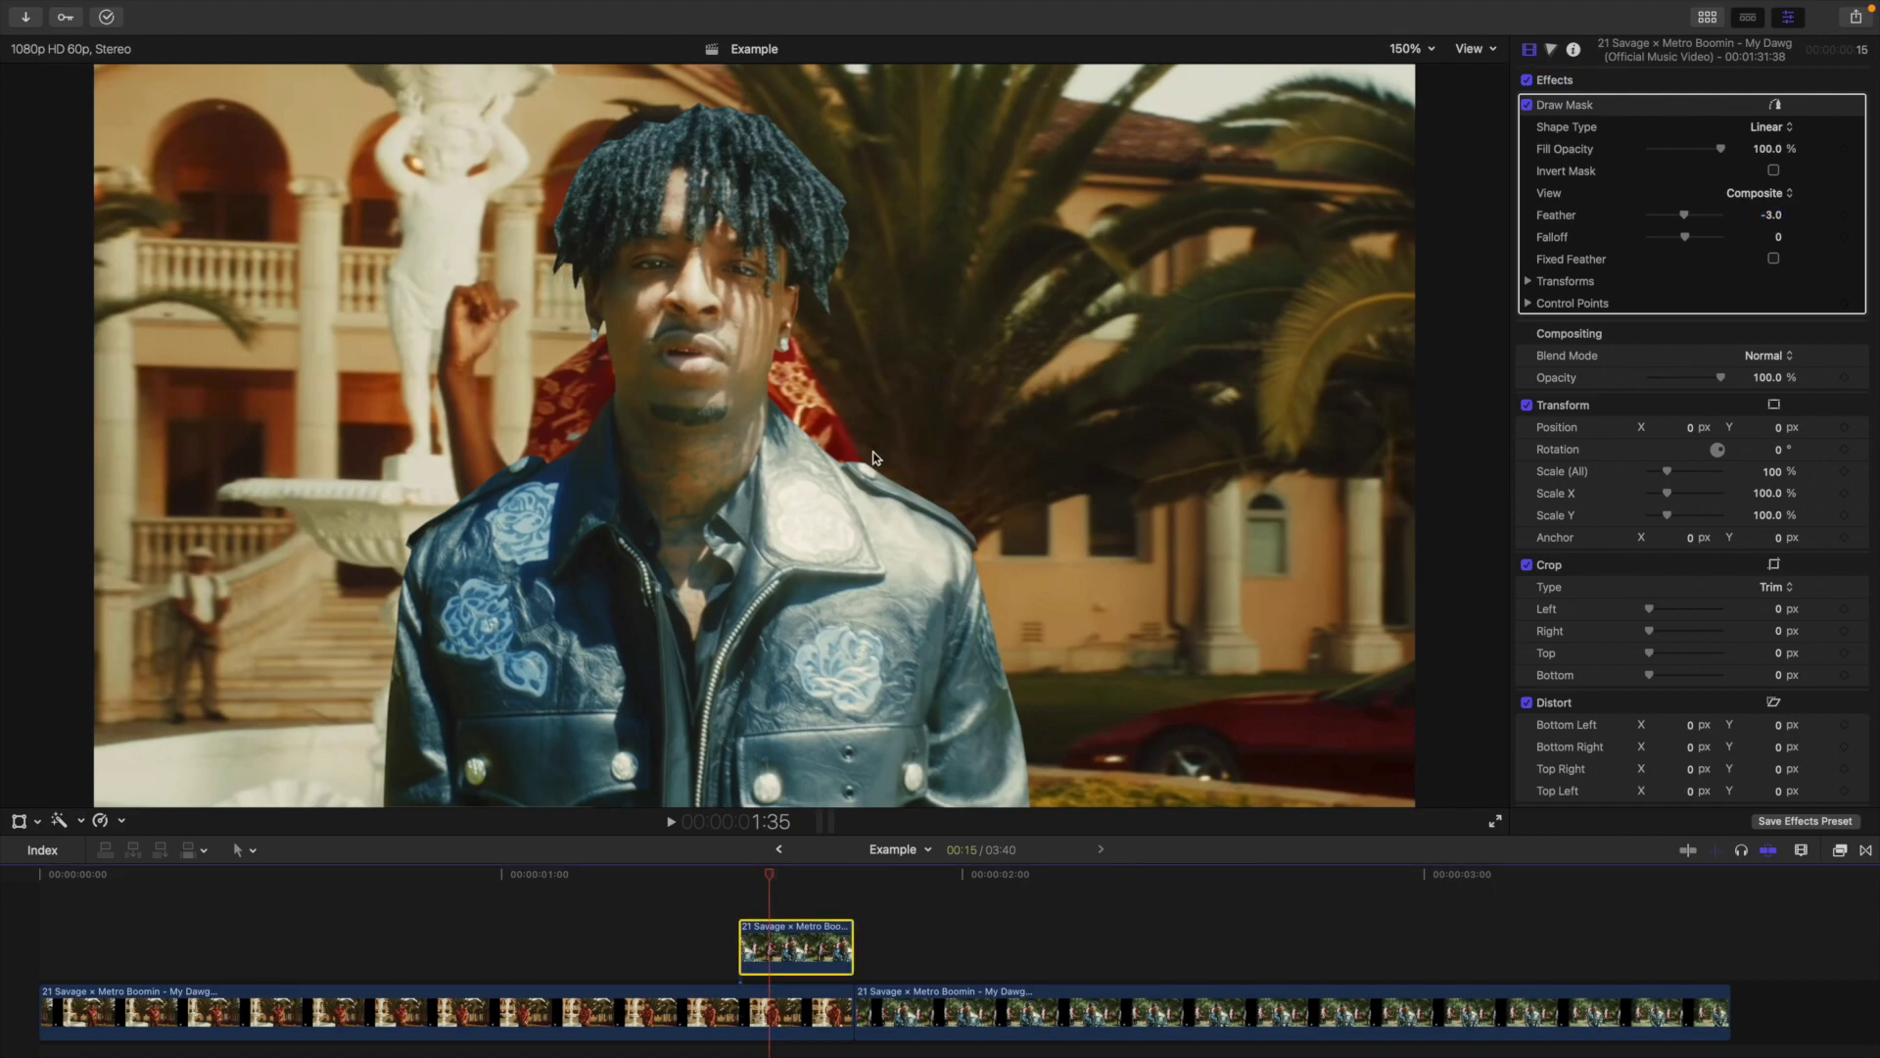
Step: Set the Draw Mask's Feather to 3 on the freeze frame
click(1773, 214)
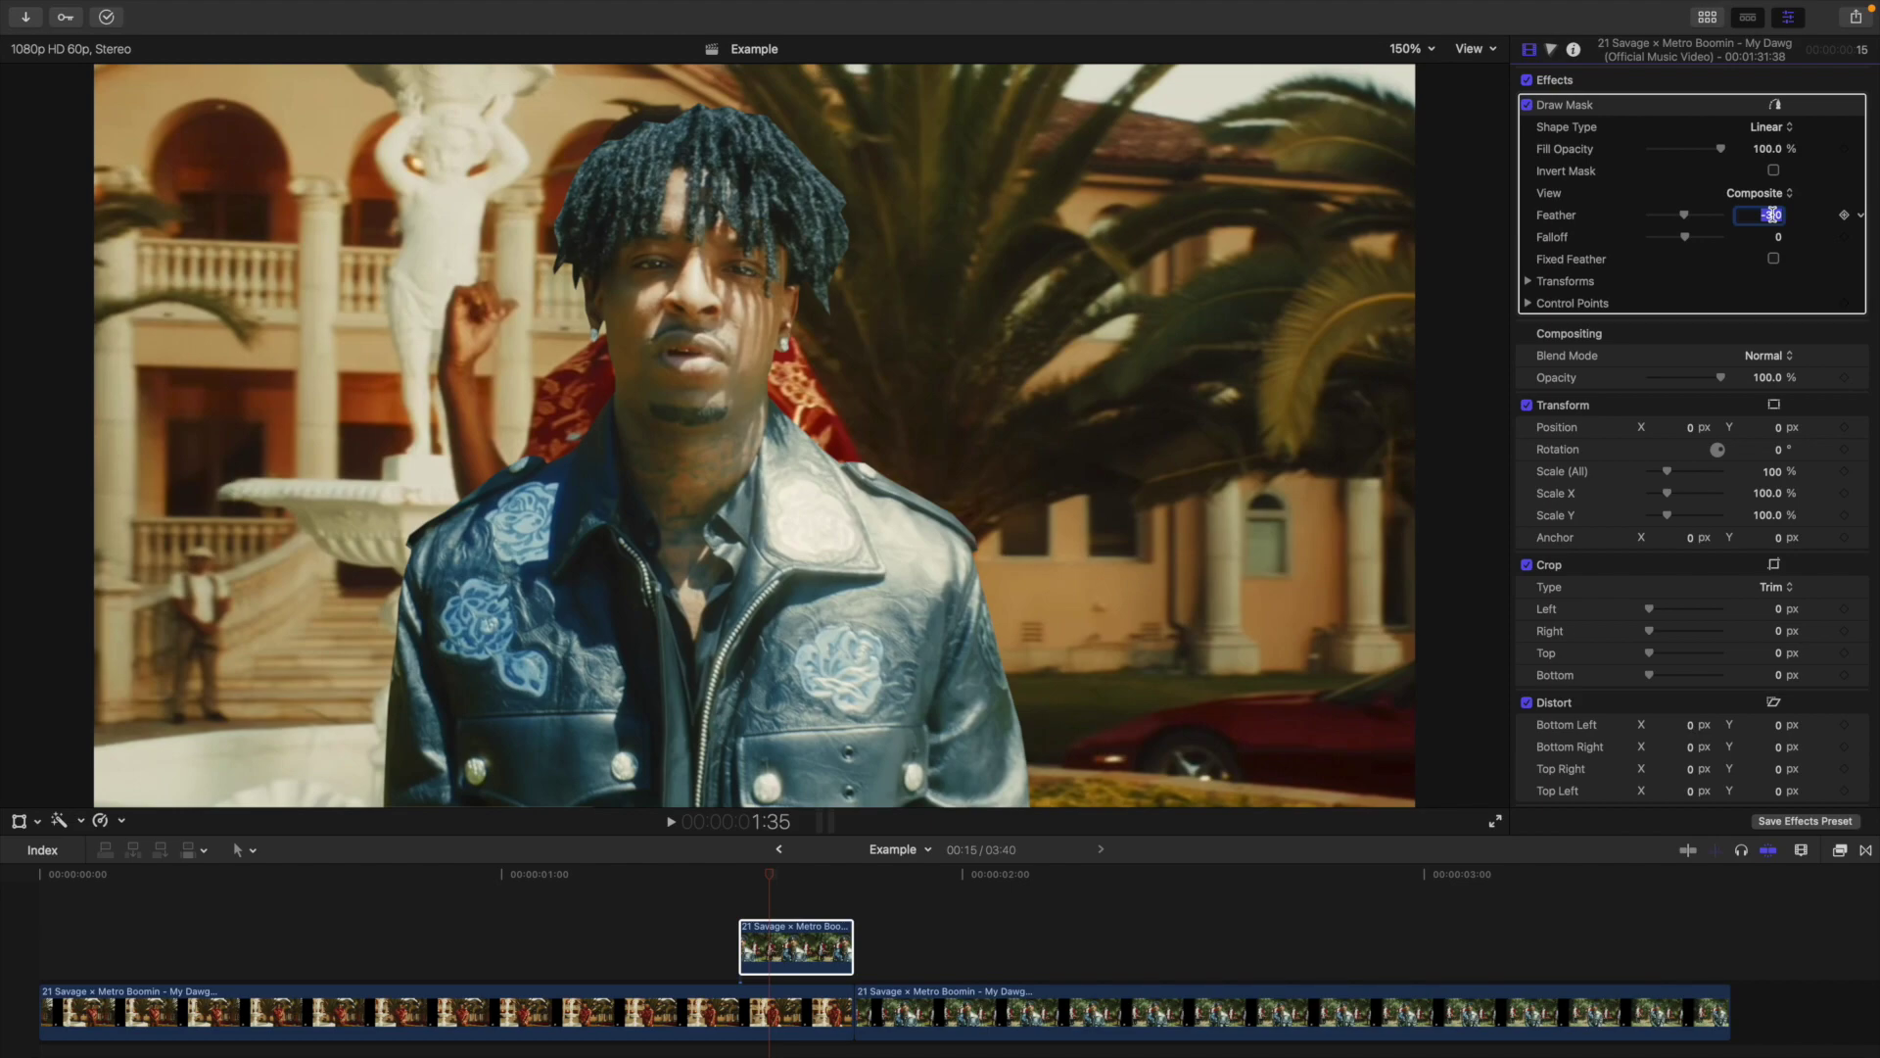
text(3)
key(Return)
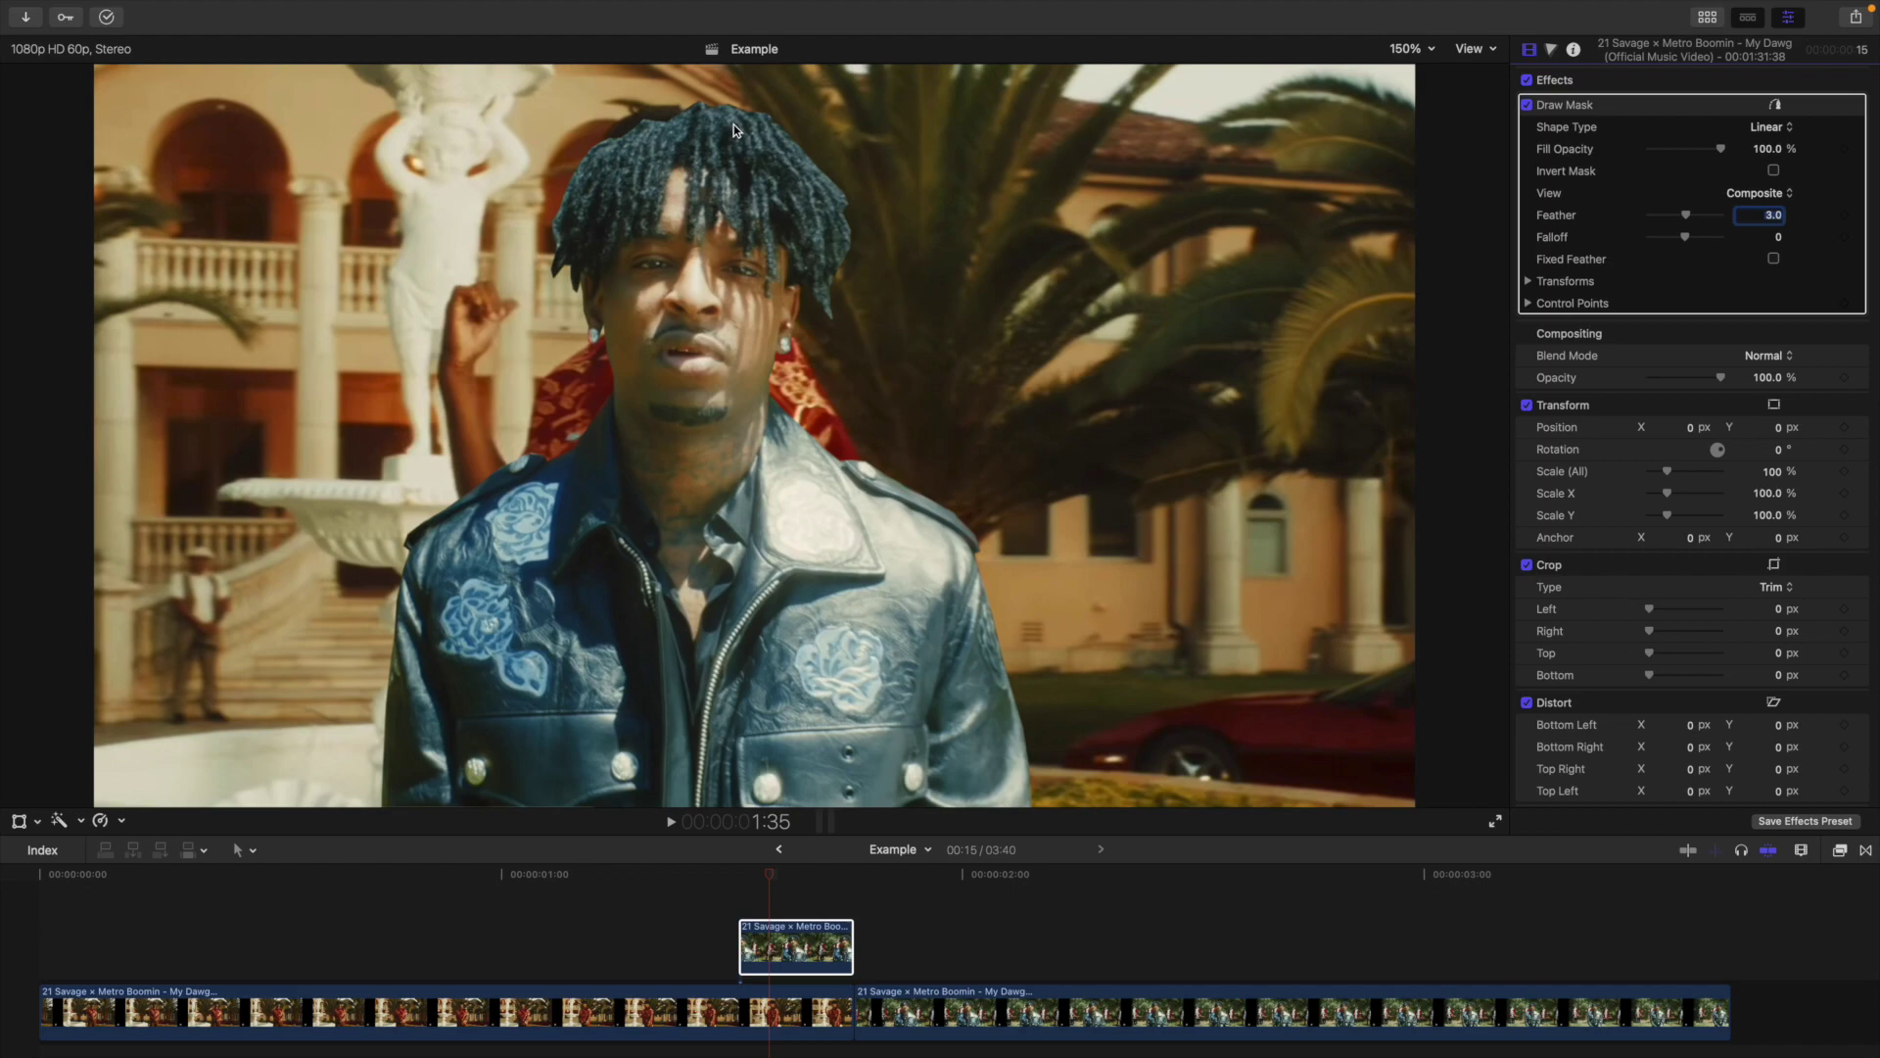
click(790, 946)
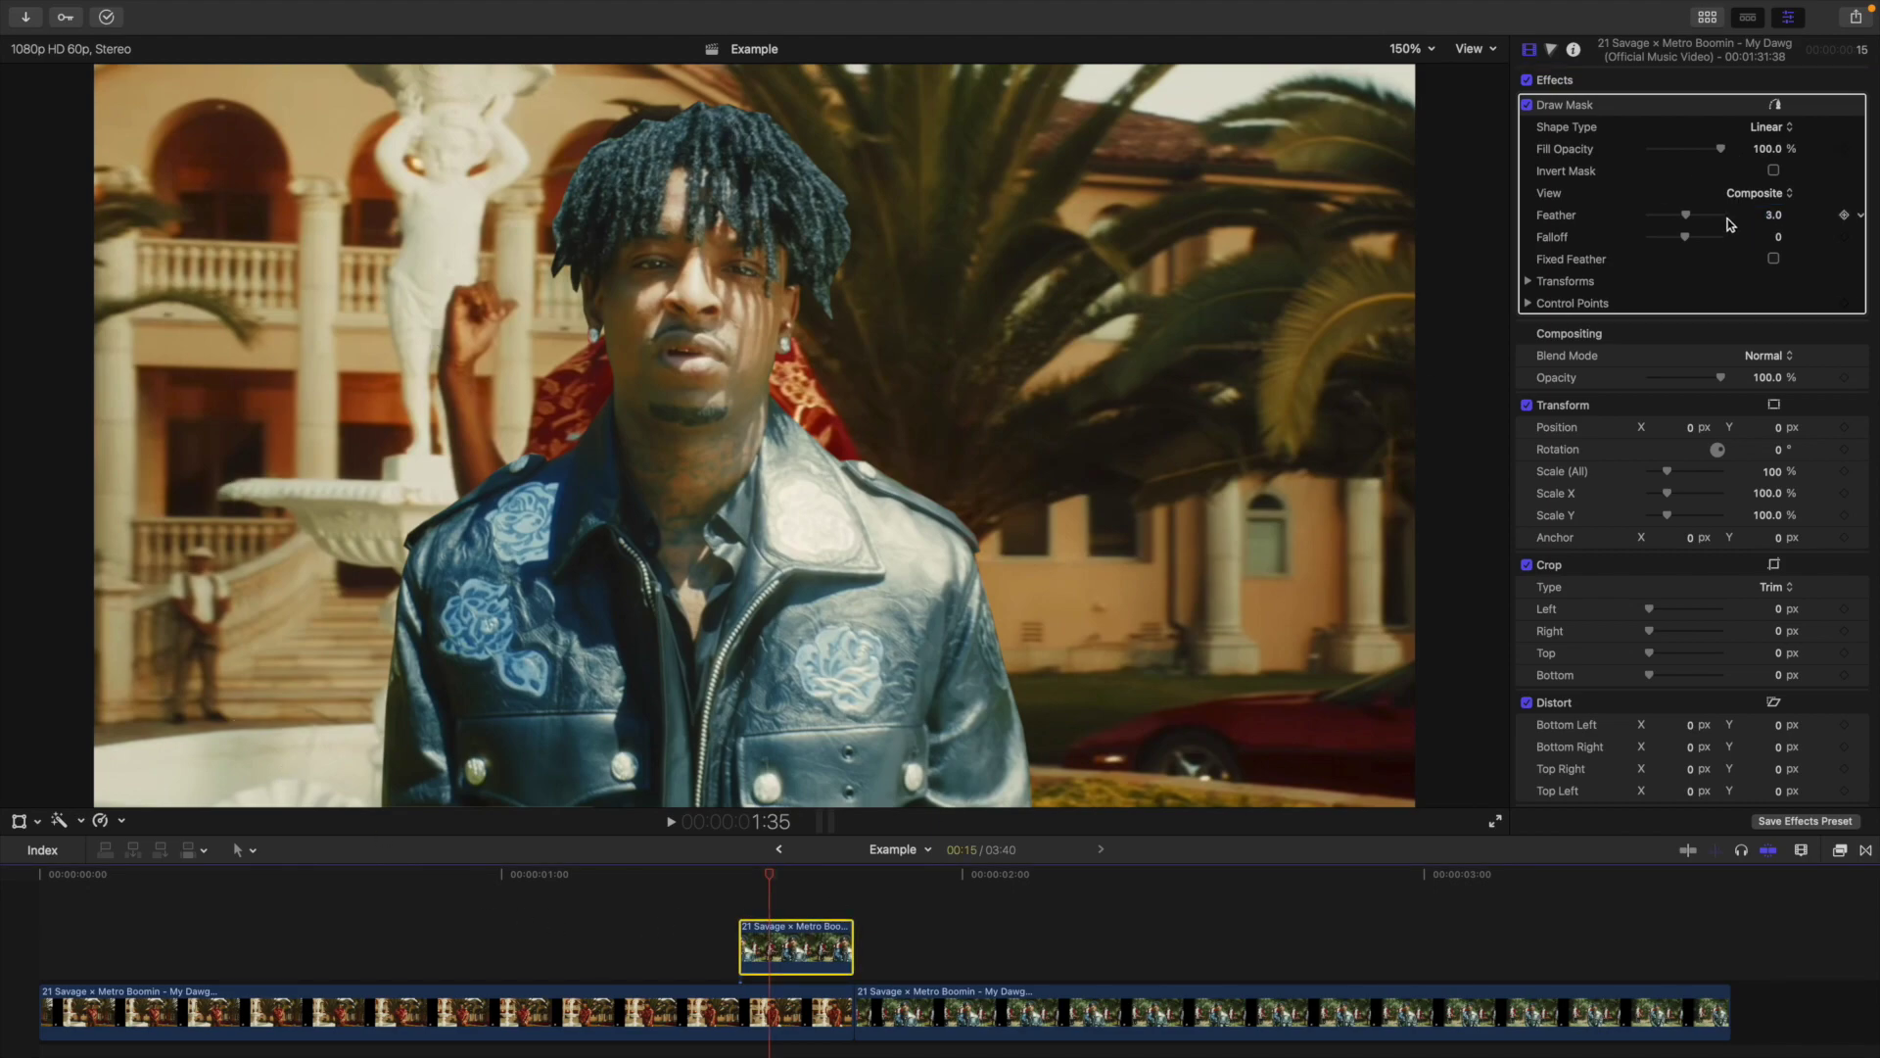
Step: Adjust the mask points along the left sleeve's edge and at the shoulder tip to follow the jacket's outline
click(1412, 51)
click(1431, 218)
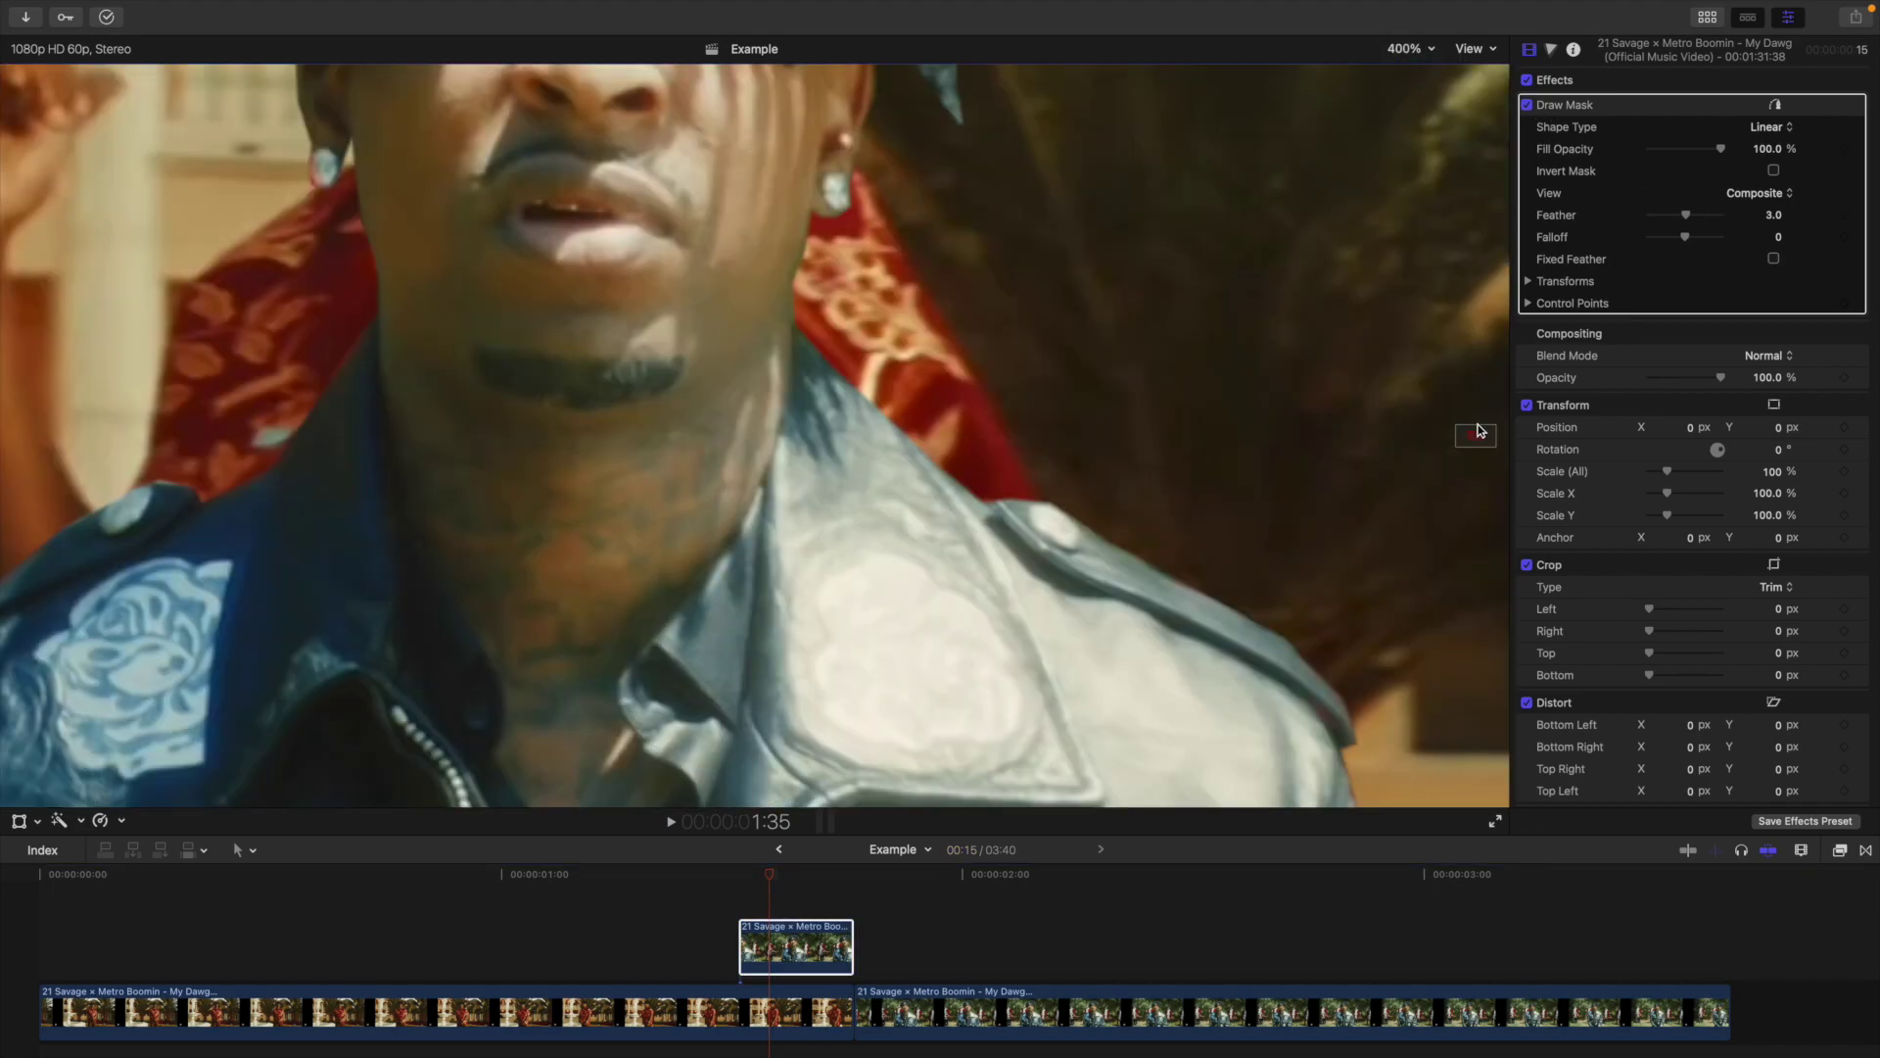
drag(1478, 435, 1466, 440)
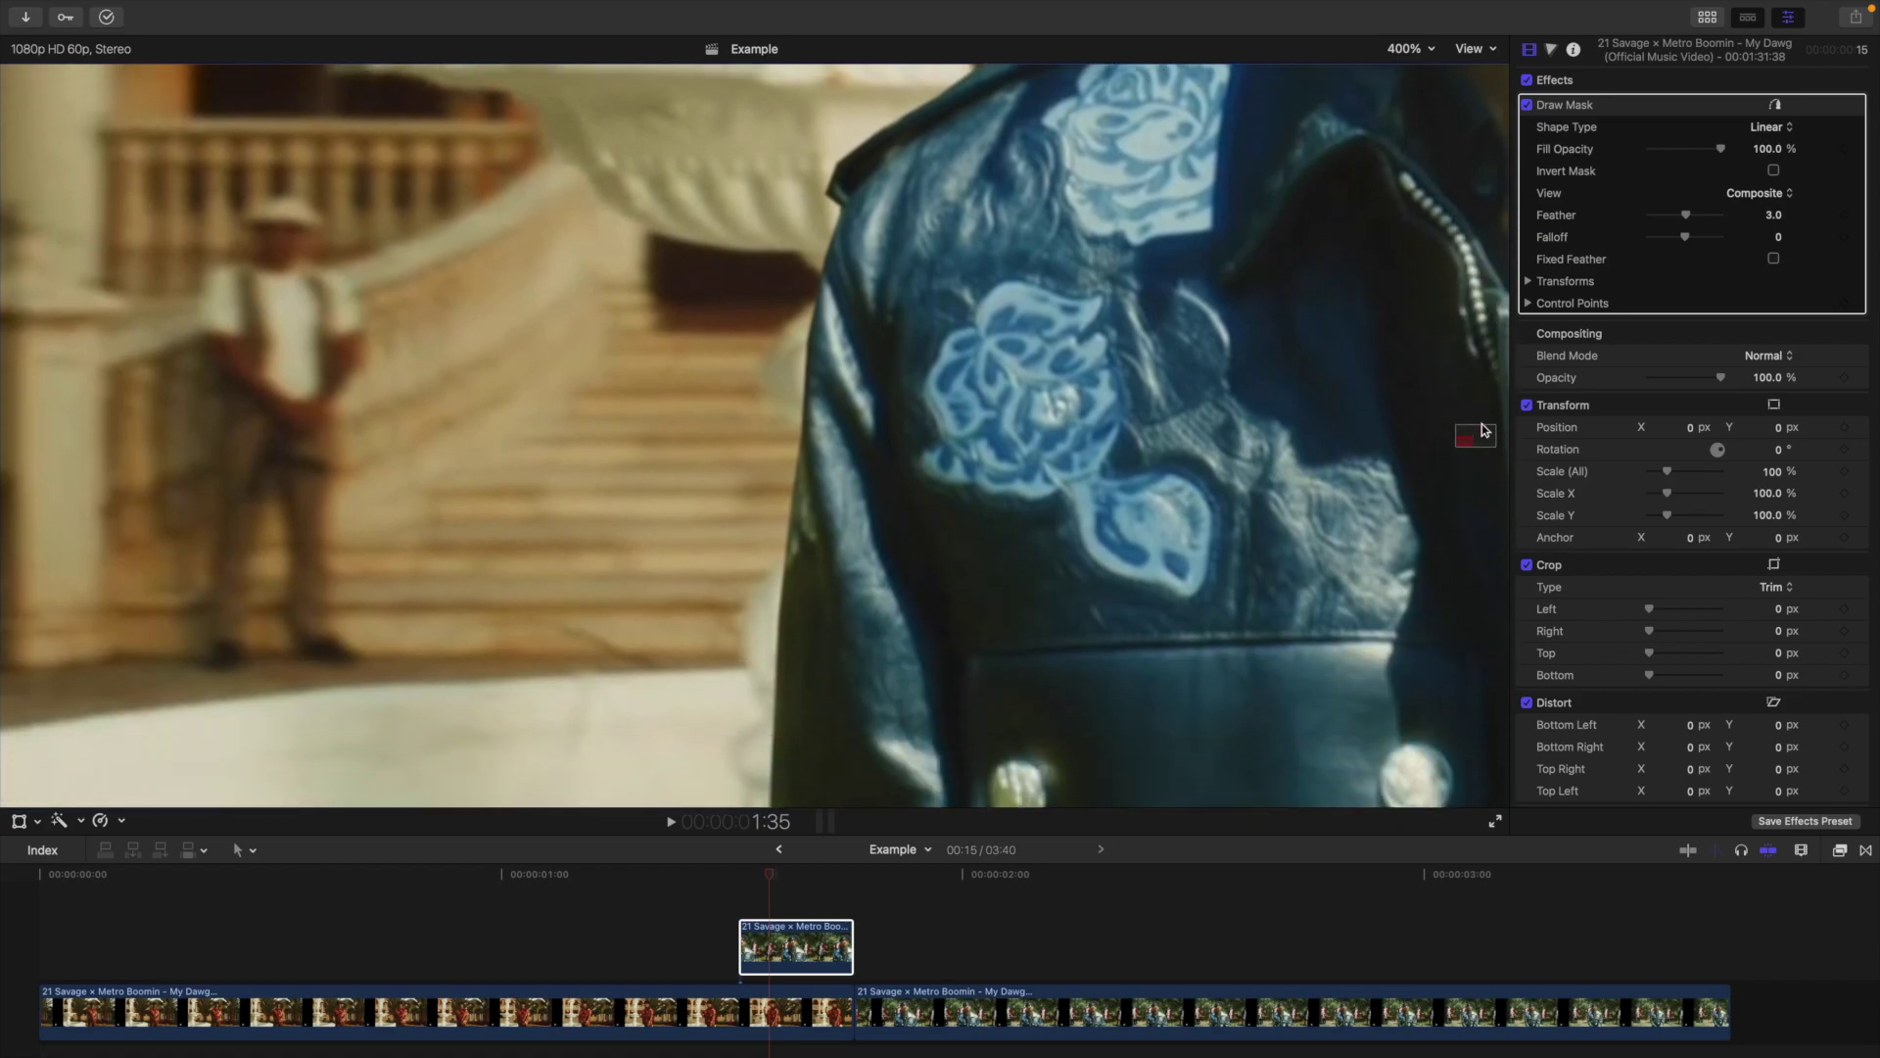
click(1775, 106)
drag(798, 522, 792, 516)
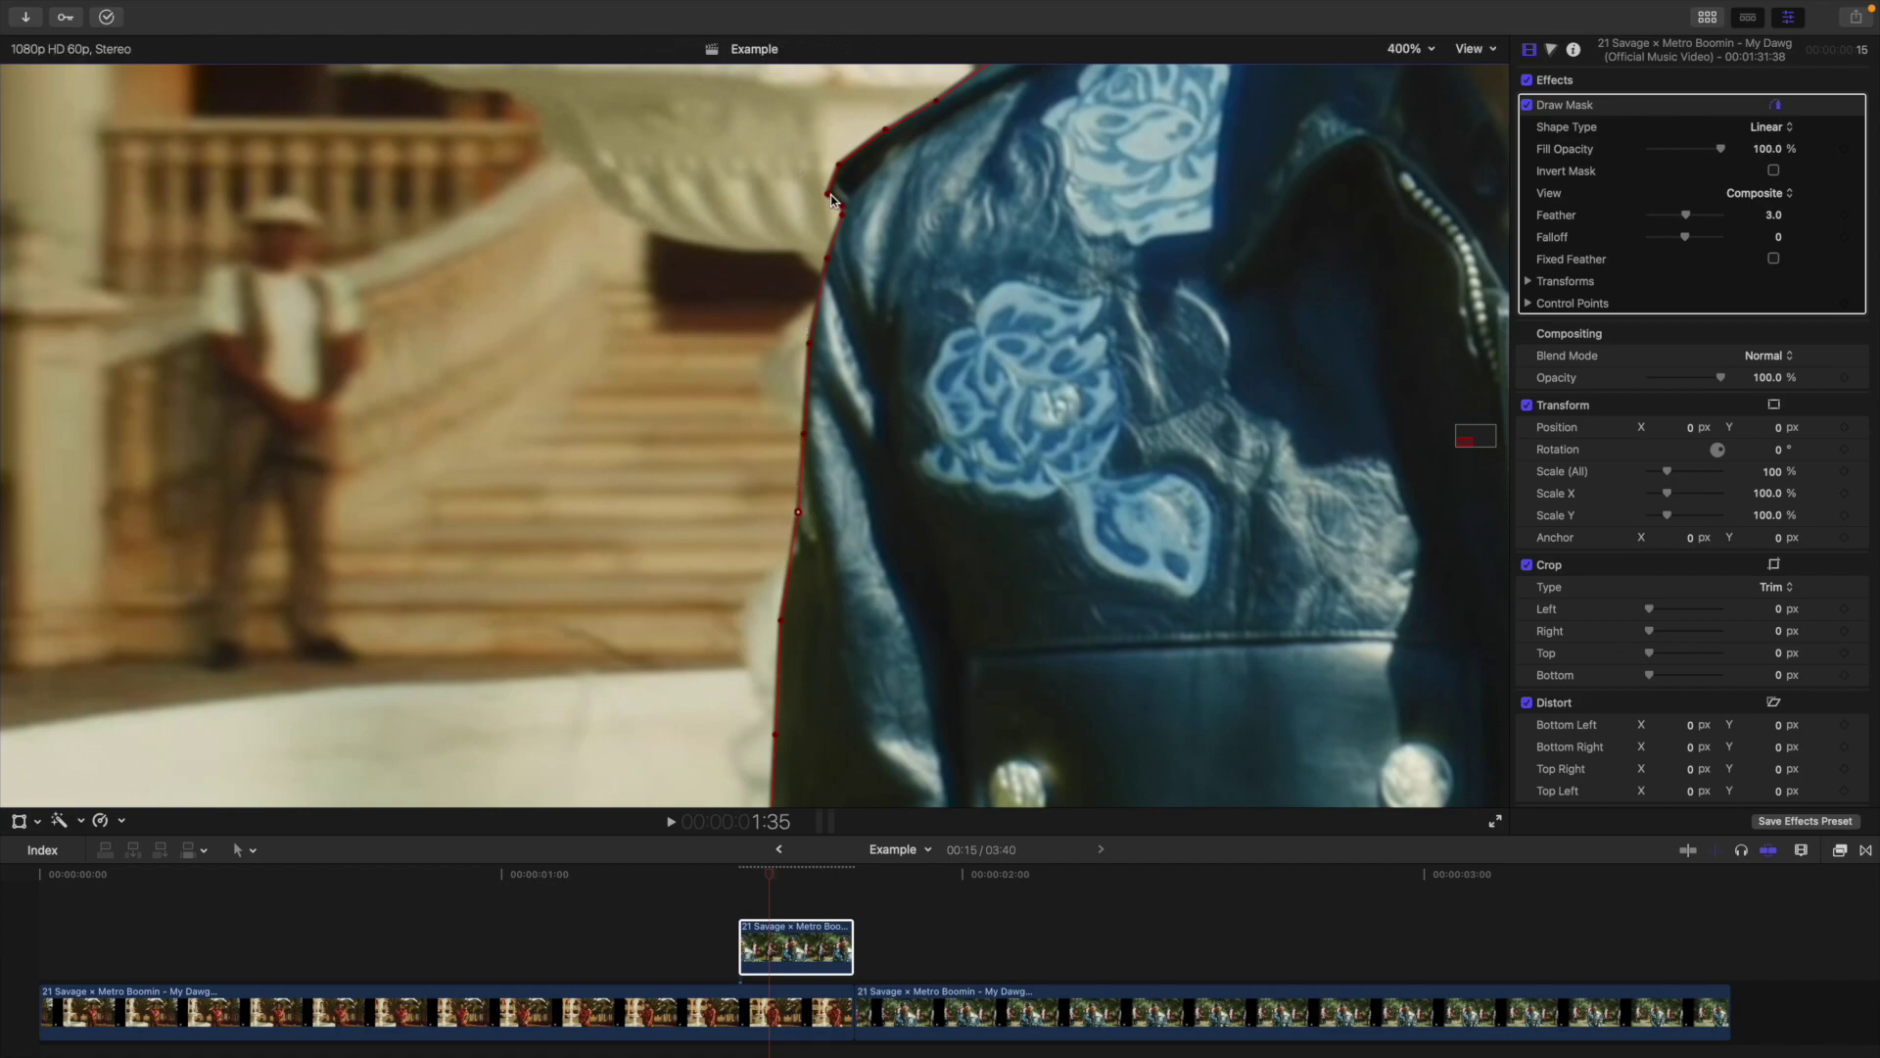
click(835, 196)
click(1407, 51)
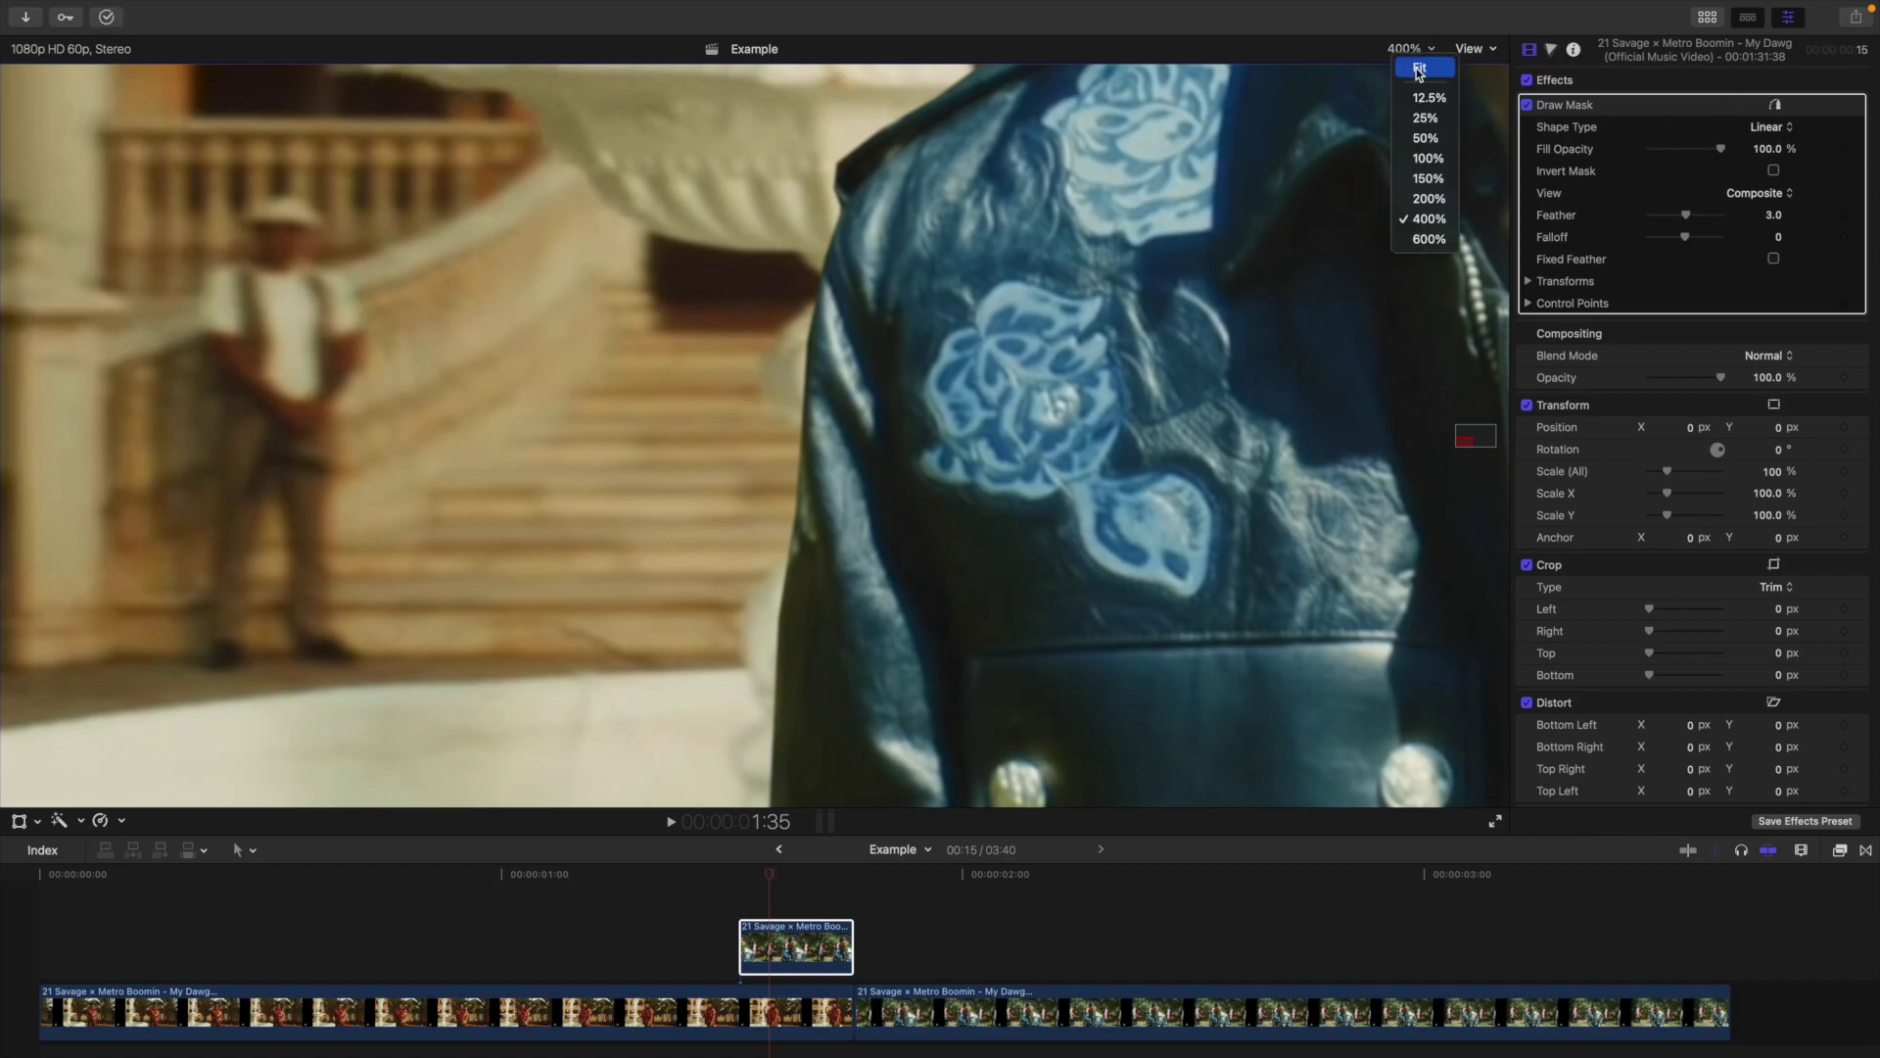
click(1419, 68)
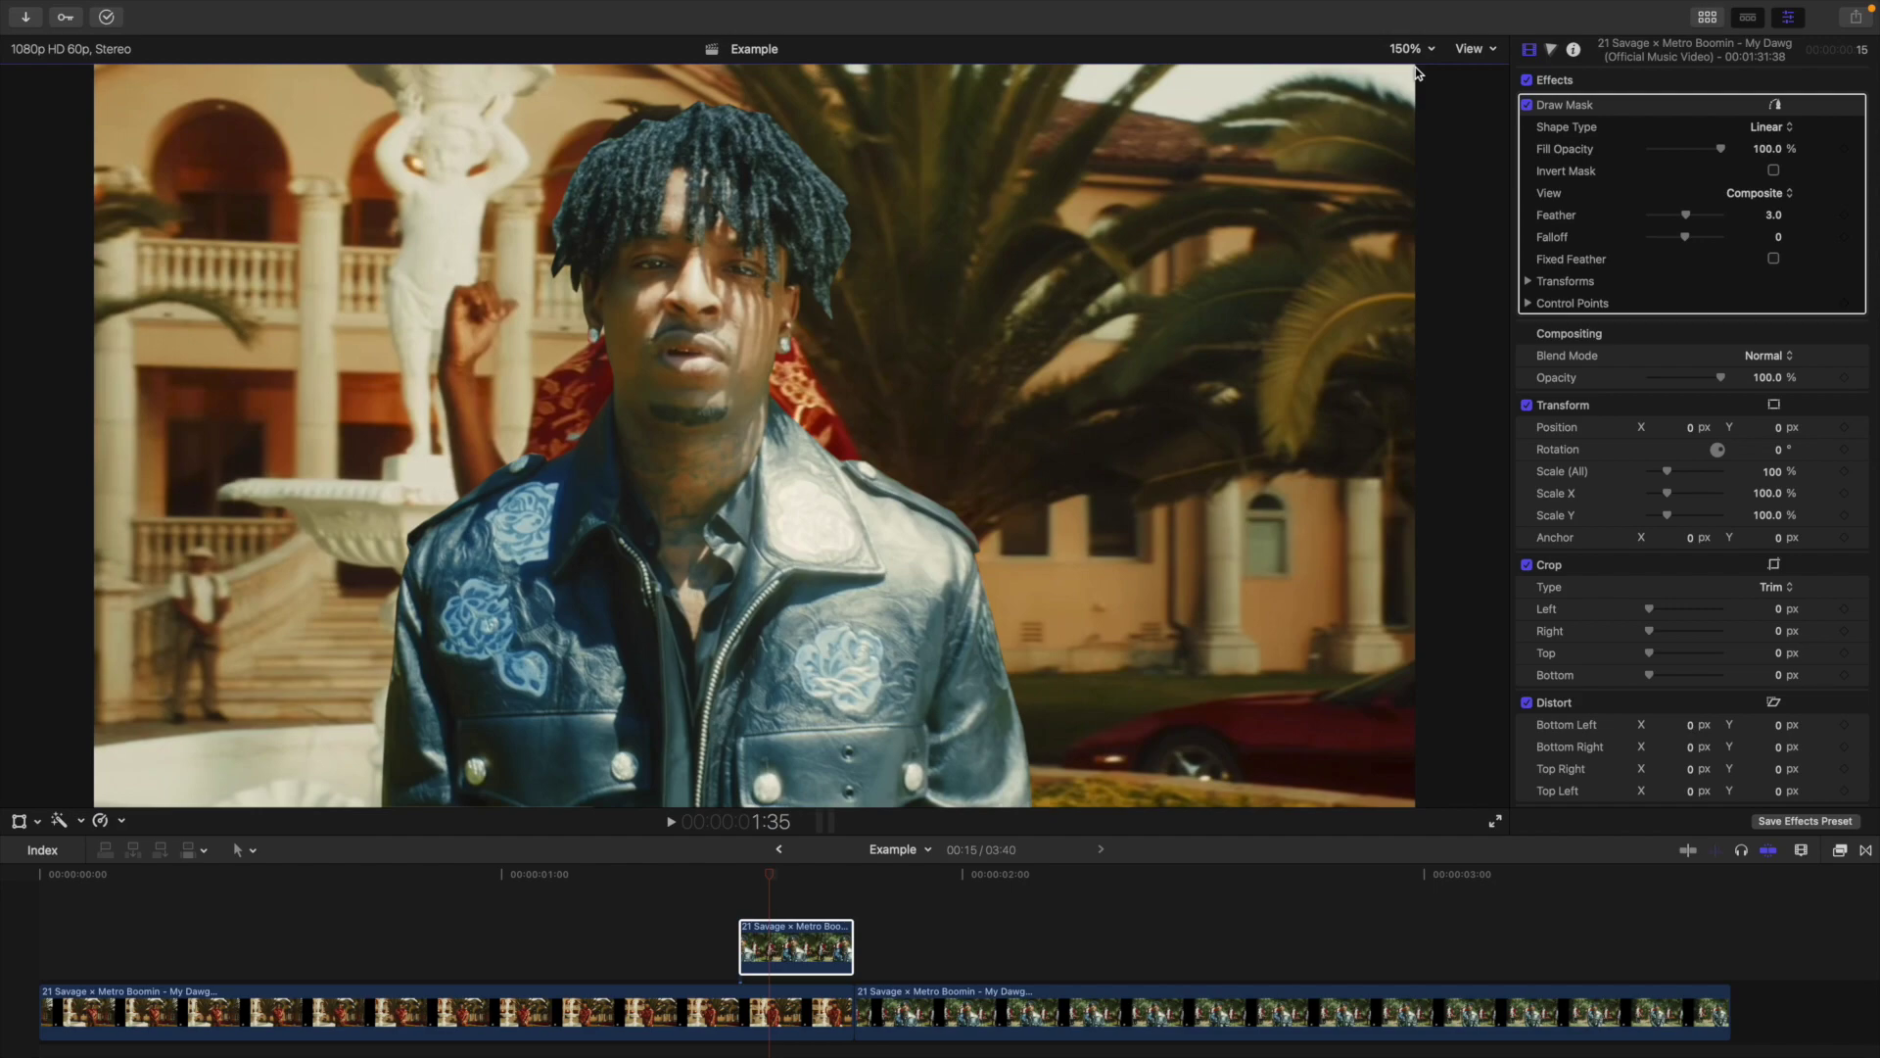
Step: Make the mask point at the left epaulette's button smooth instead of linear
click(1409, 49)
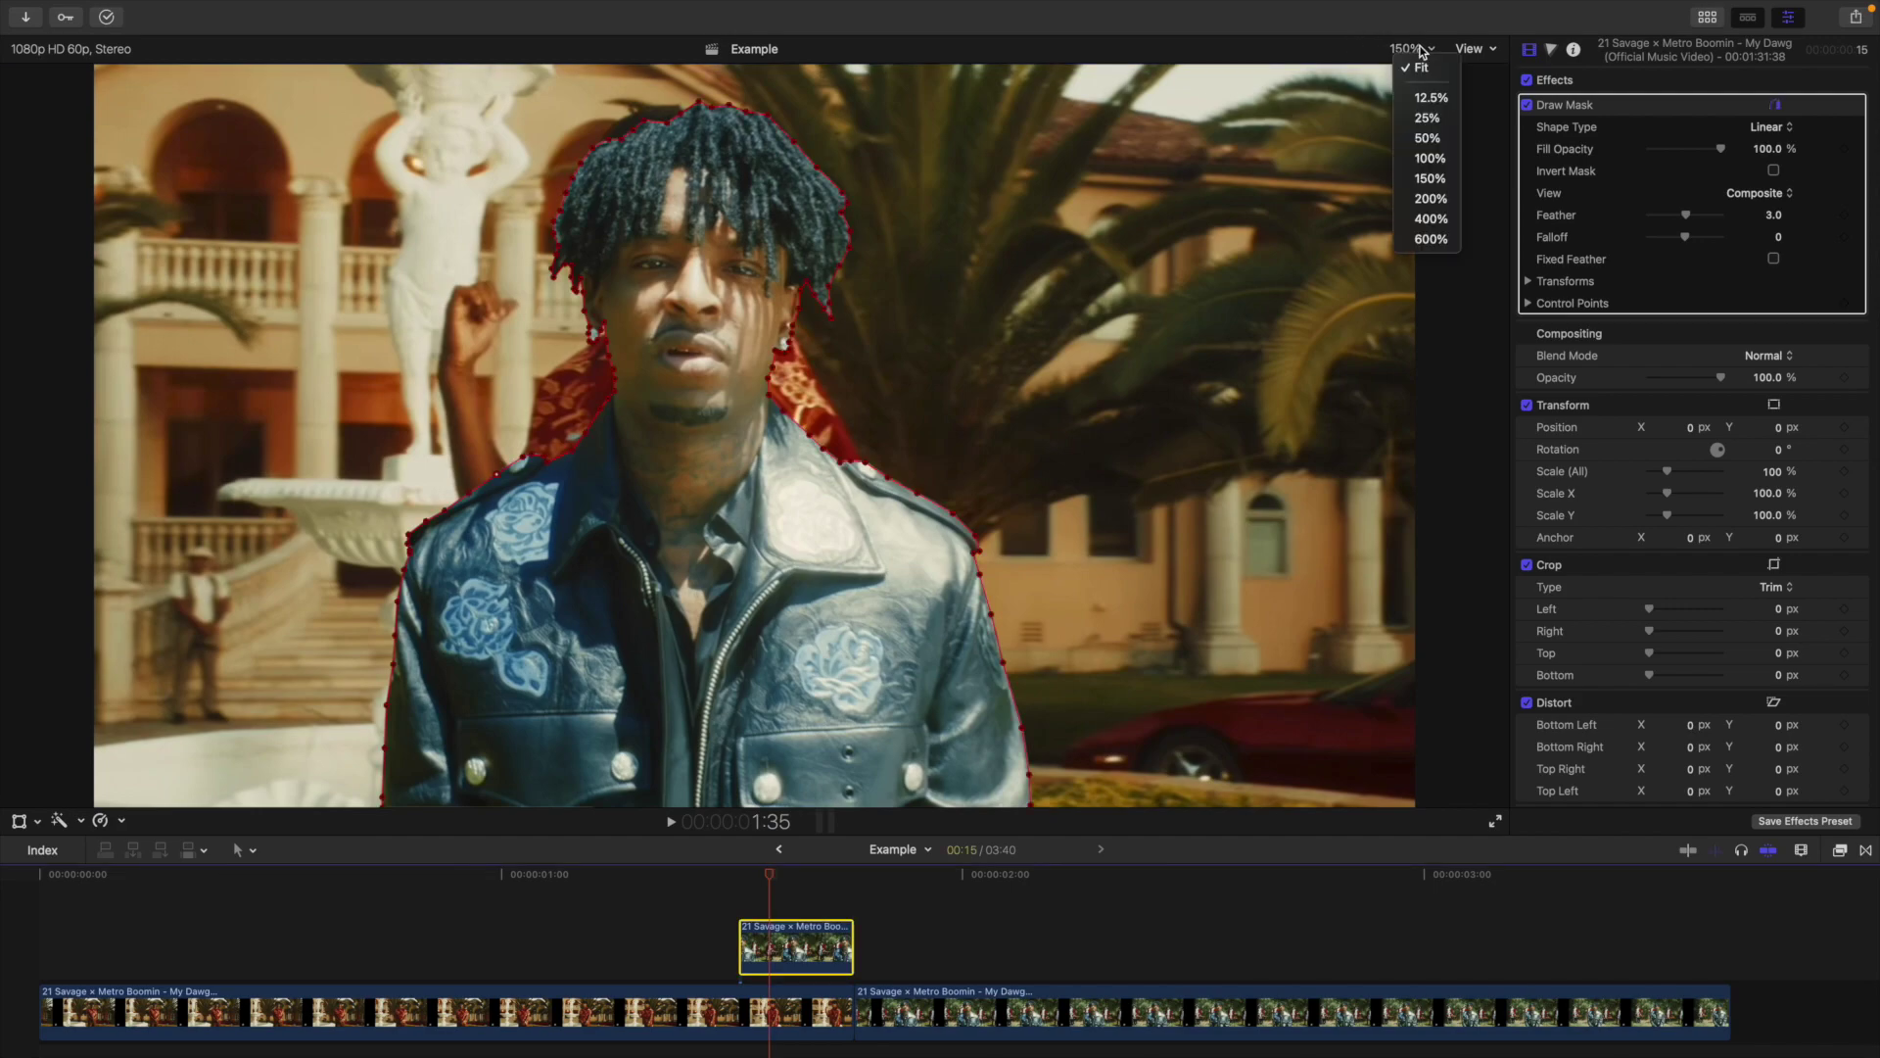
click(1430, 219)
scroll(1472, 436, left, 5)
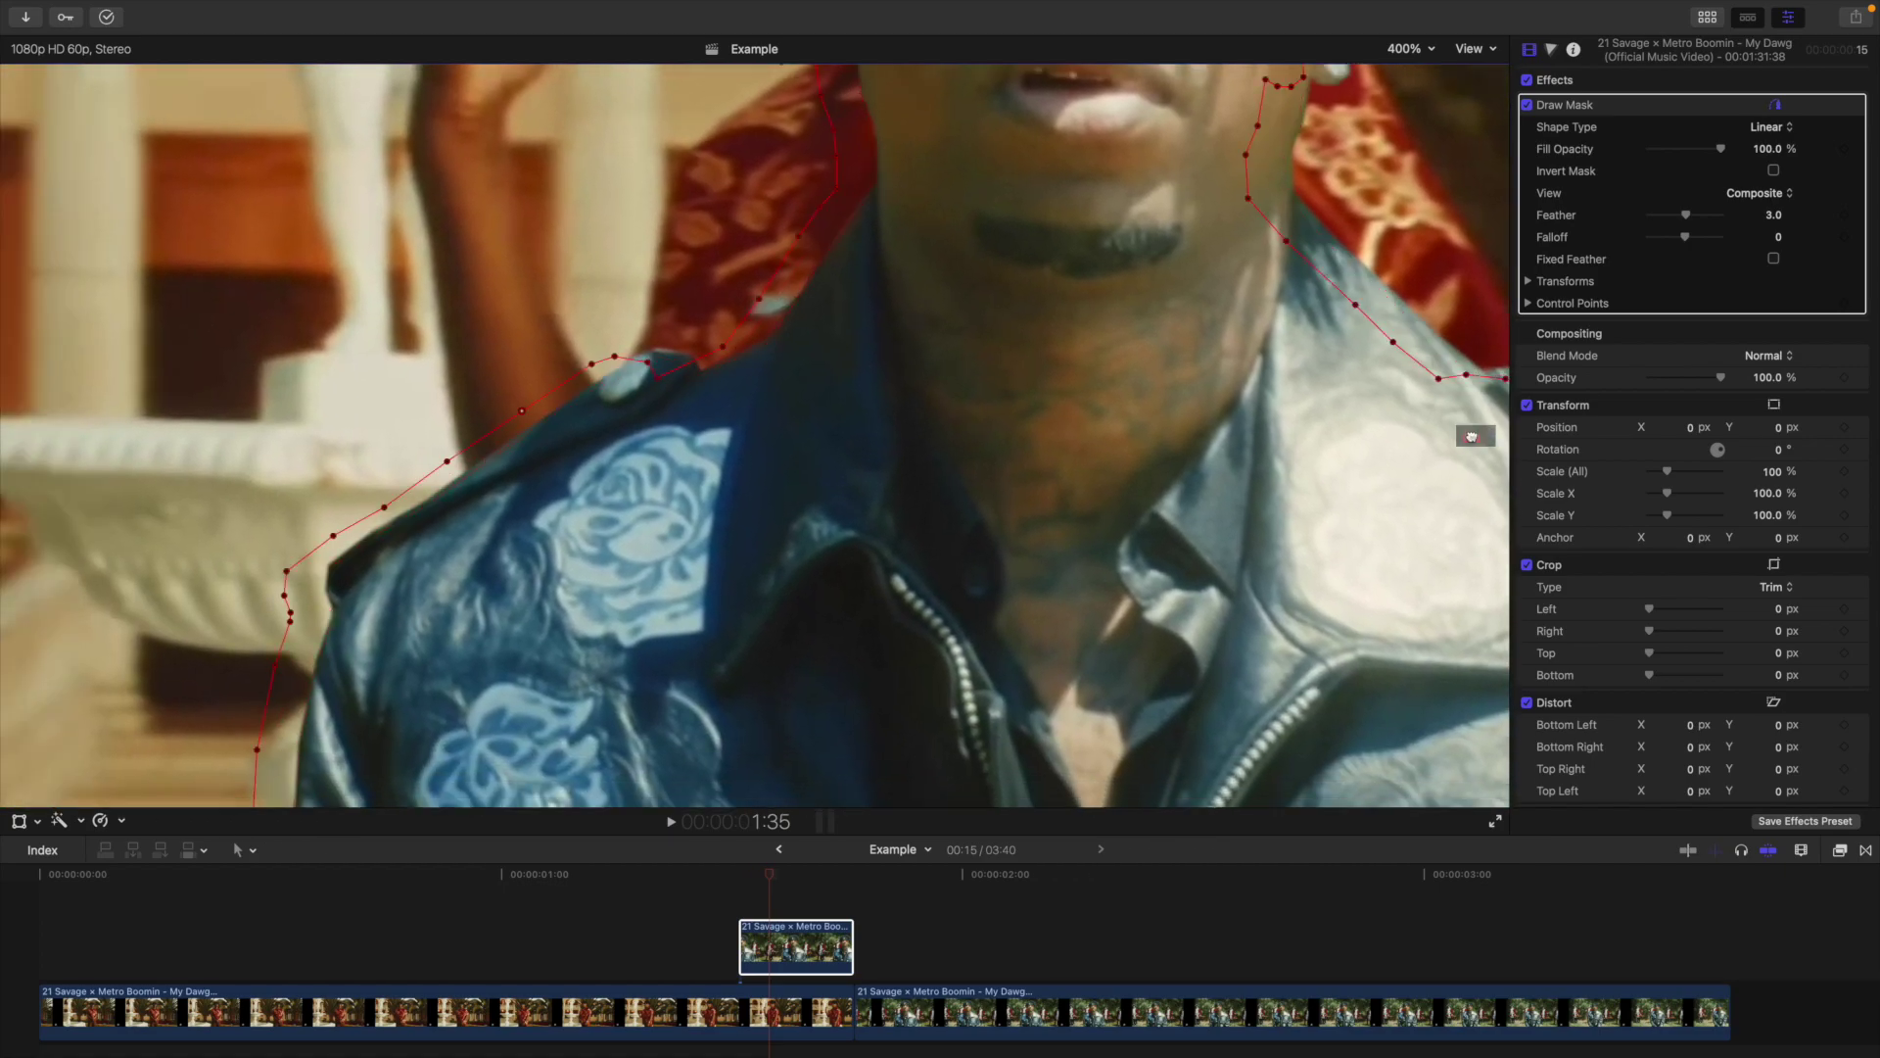
scroll(1472, 436, left, 5)
scroll(1472, 436, down, 2)
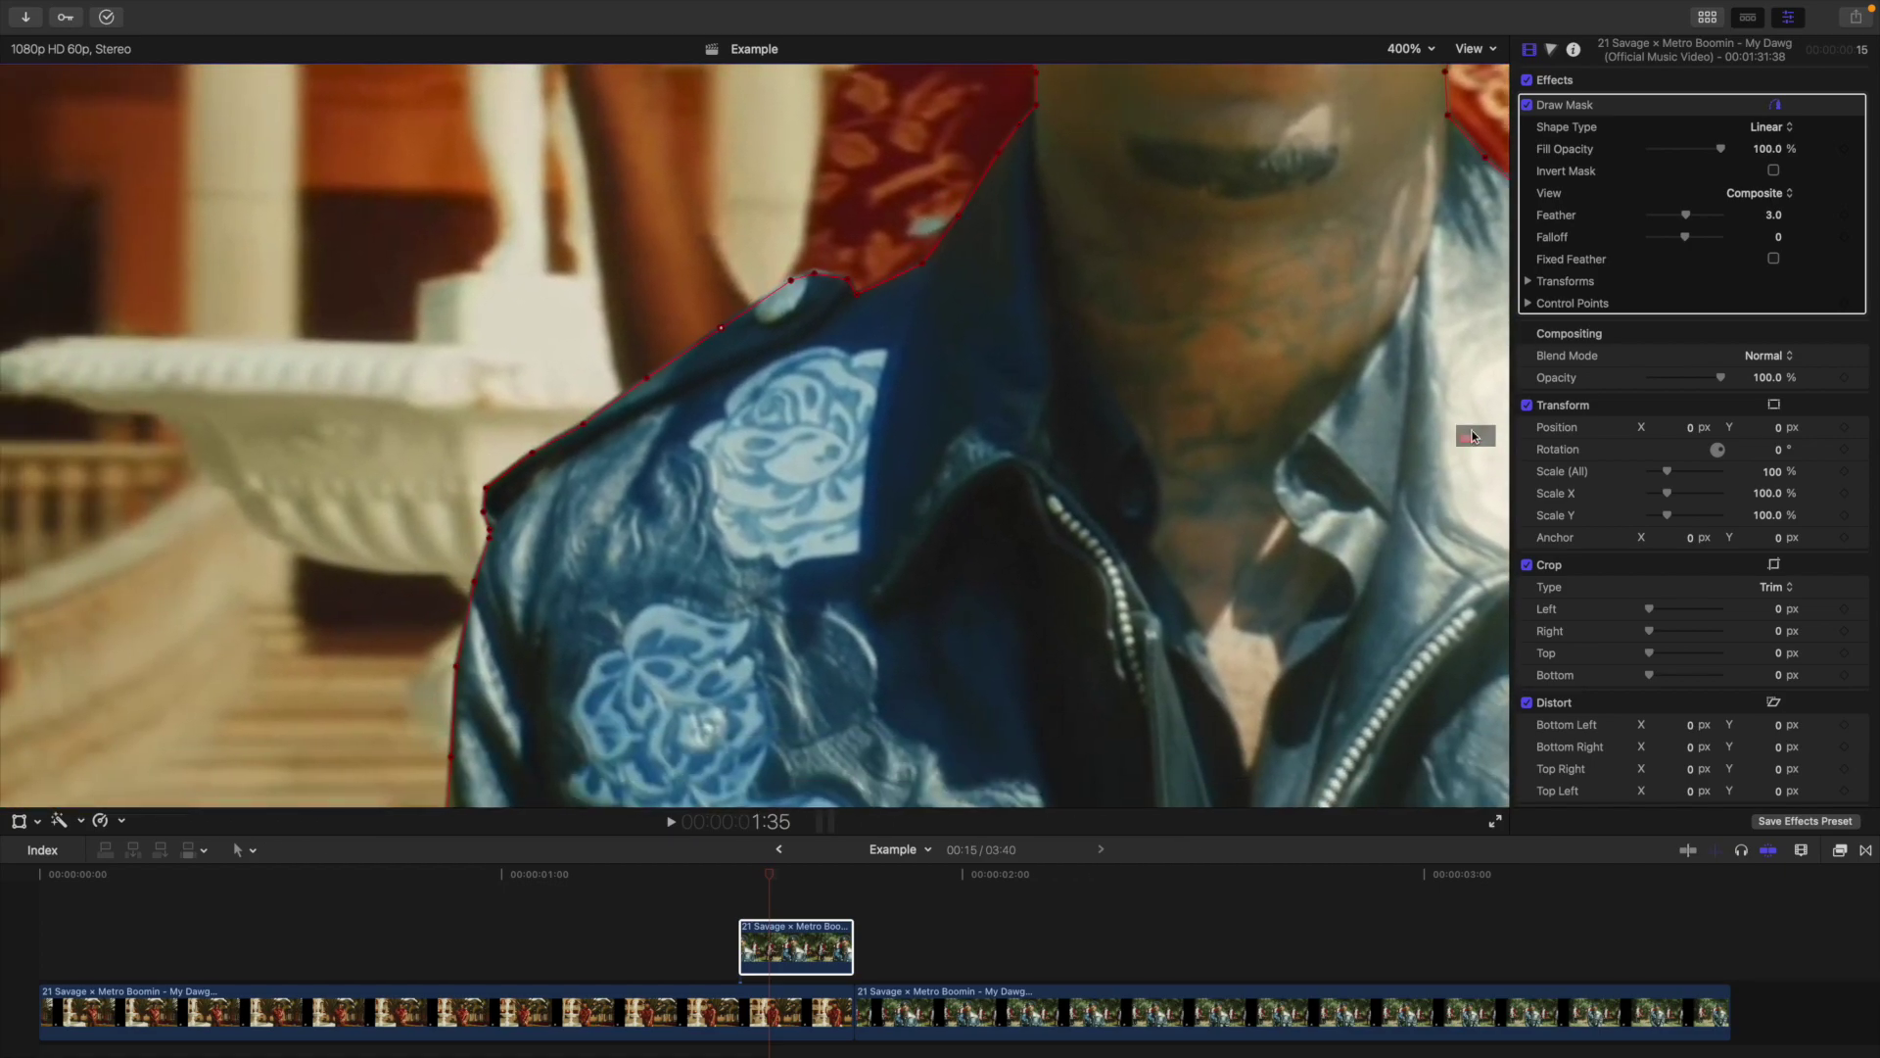
right_click(791, 282)
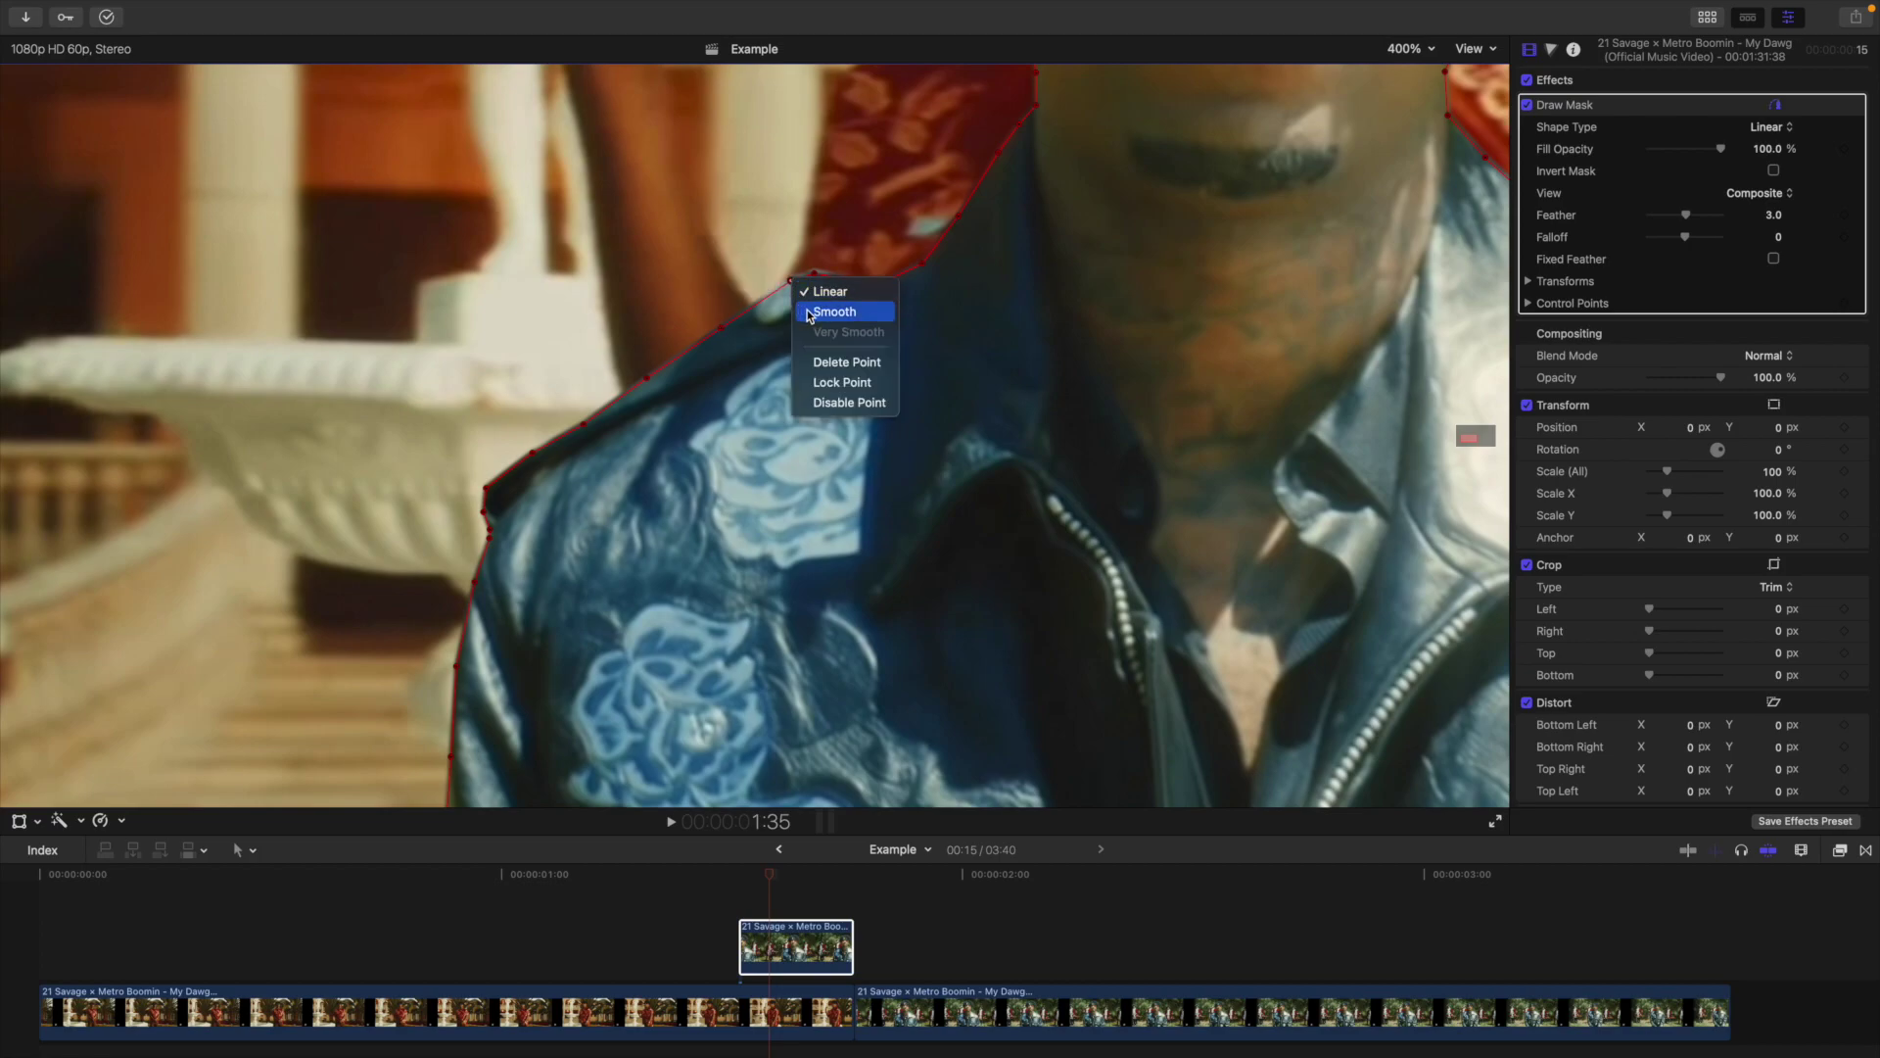
click(809, 314)
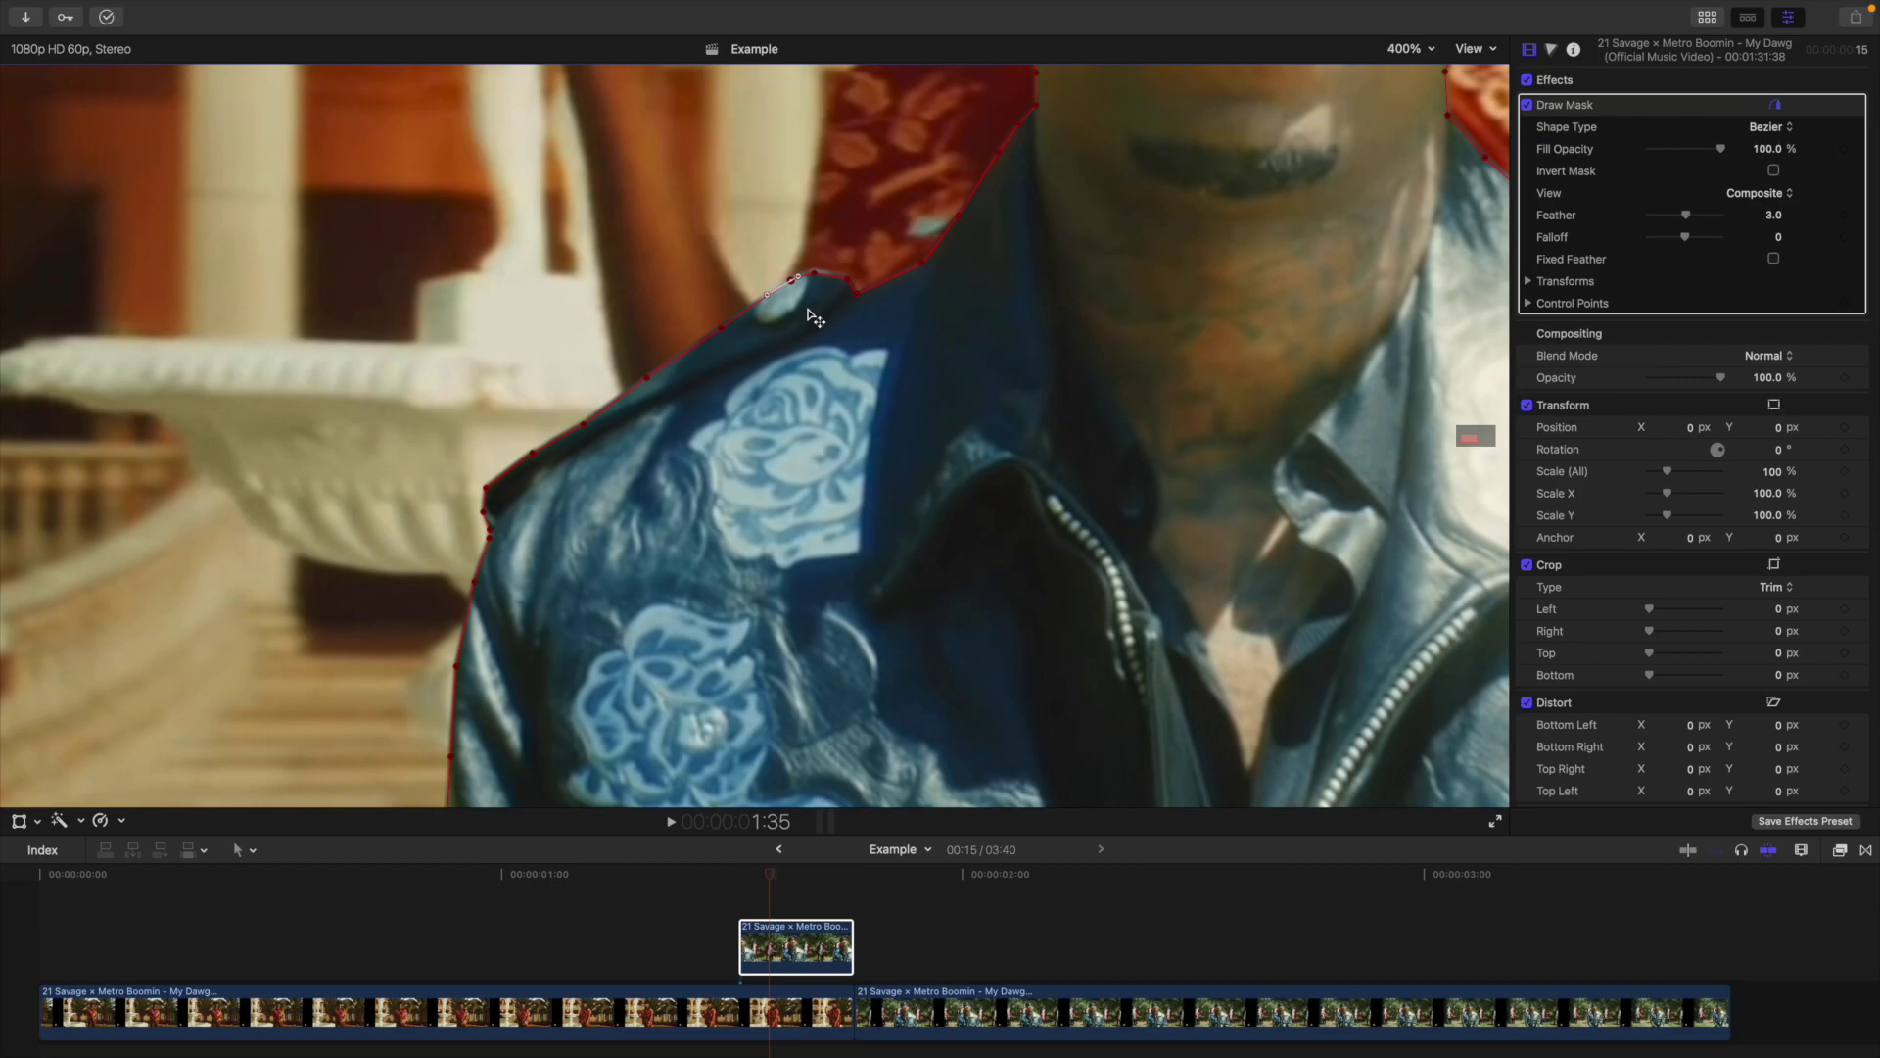
Step: Delete the mask point on the left shoulder beside the epaulette, add a new point there, and turn off the Draw Mask onscreen controls
click(722, 332)
right_click(720, 330)
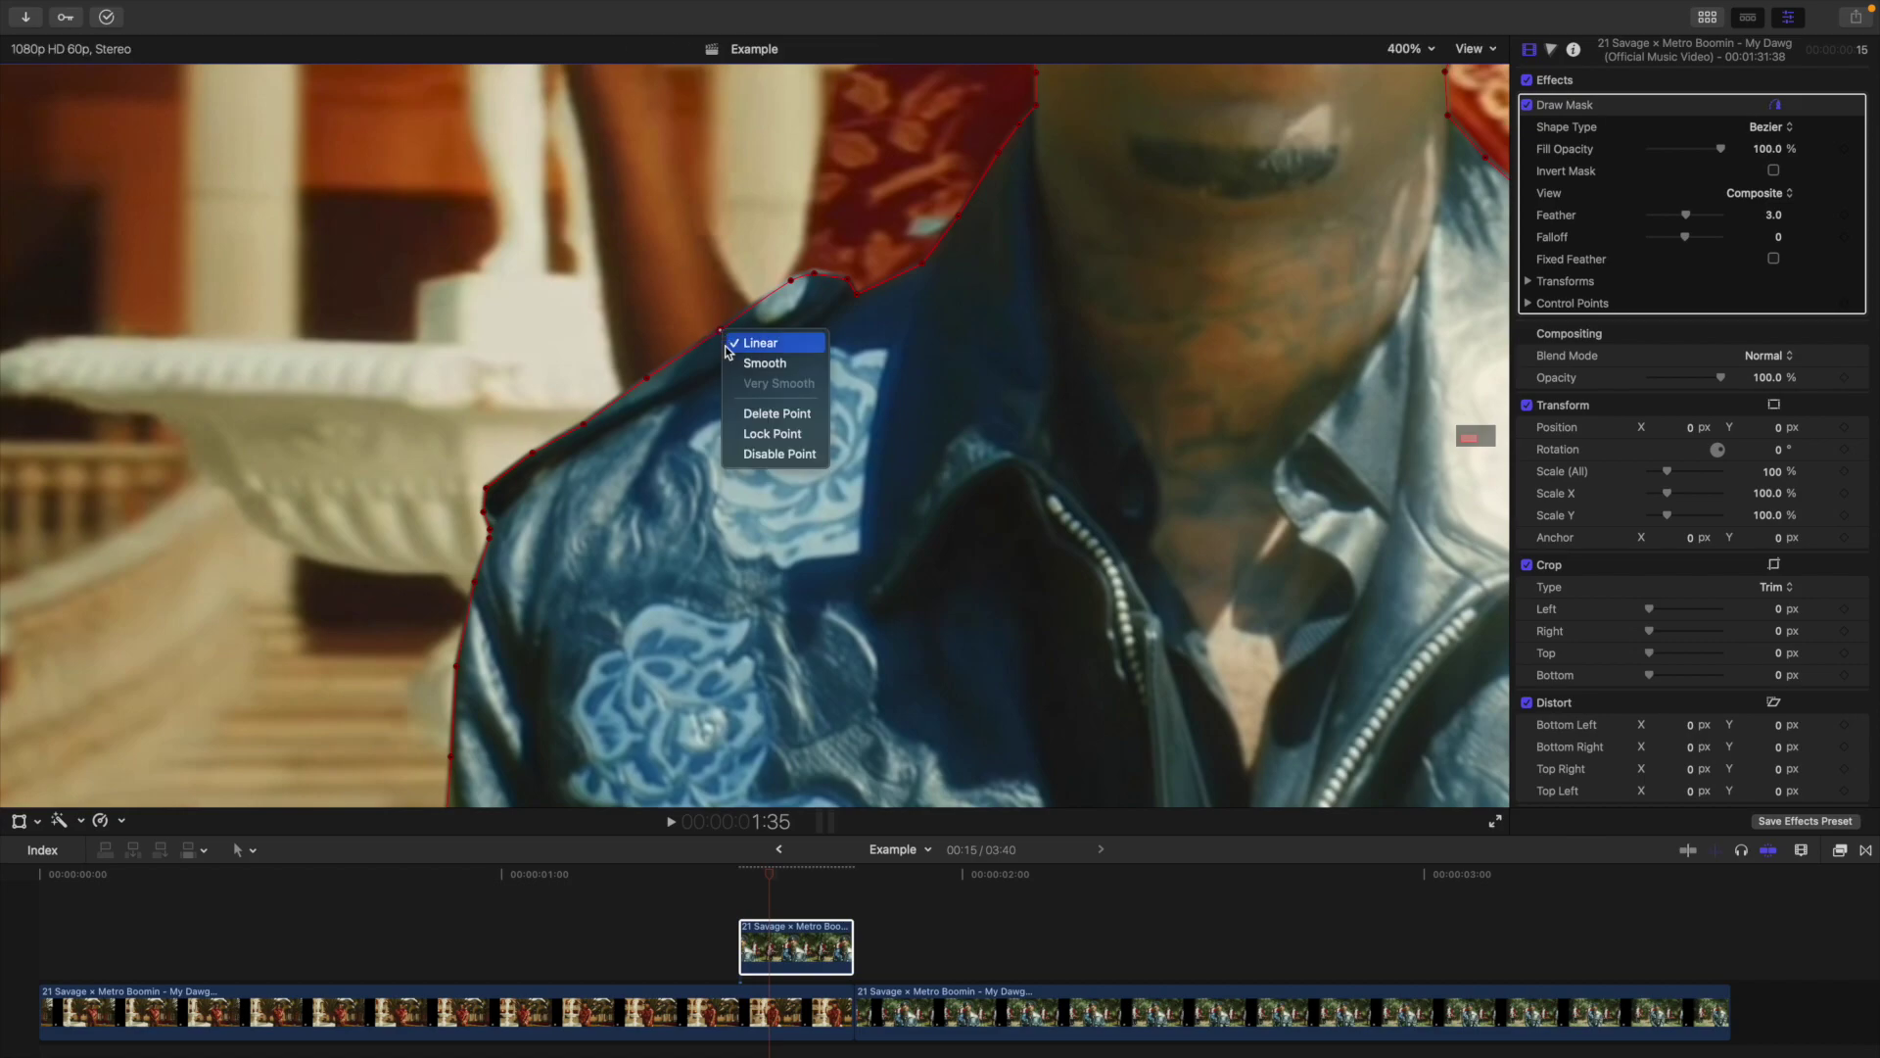
click(757, 415)
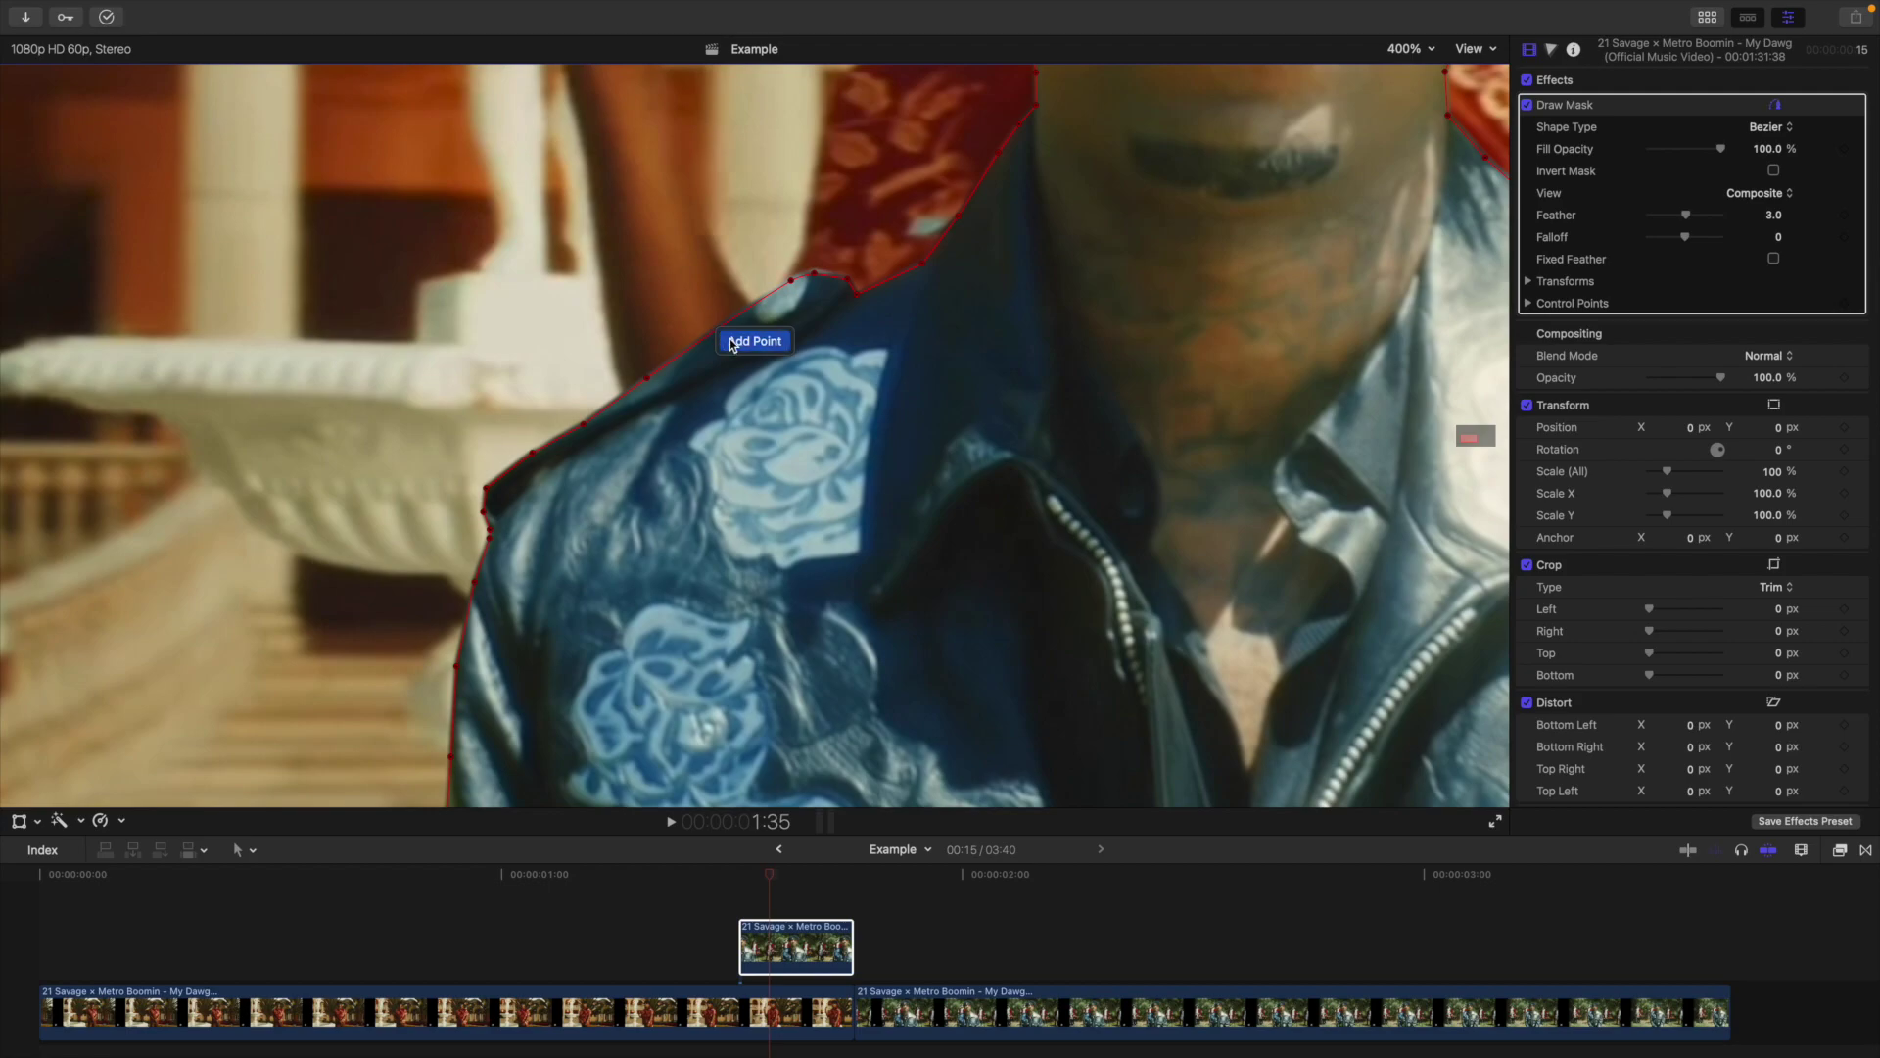
click(729, 344)
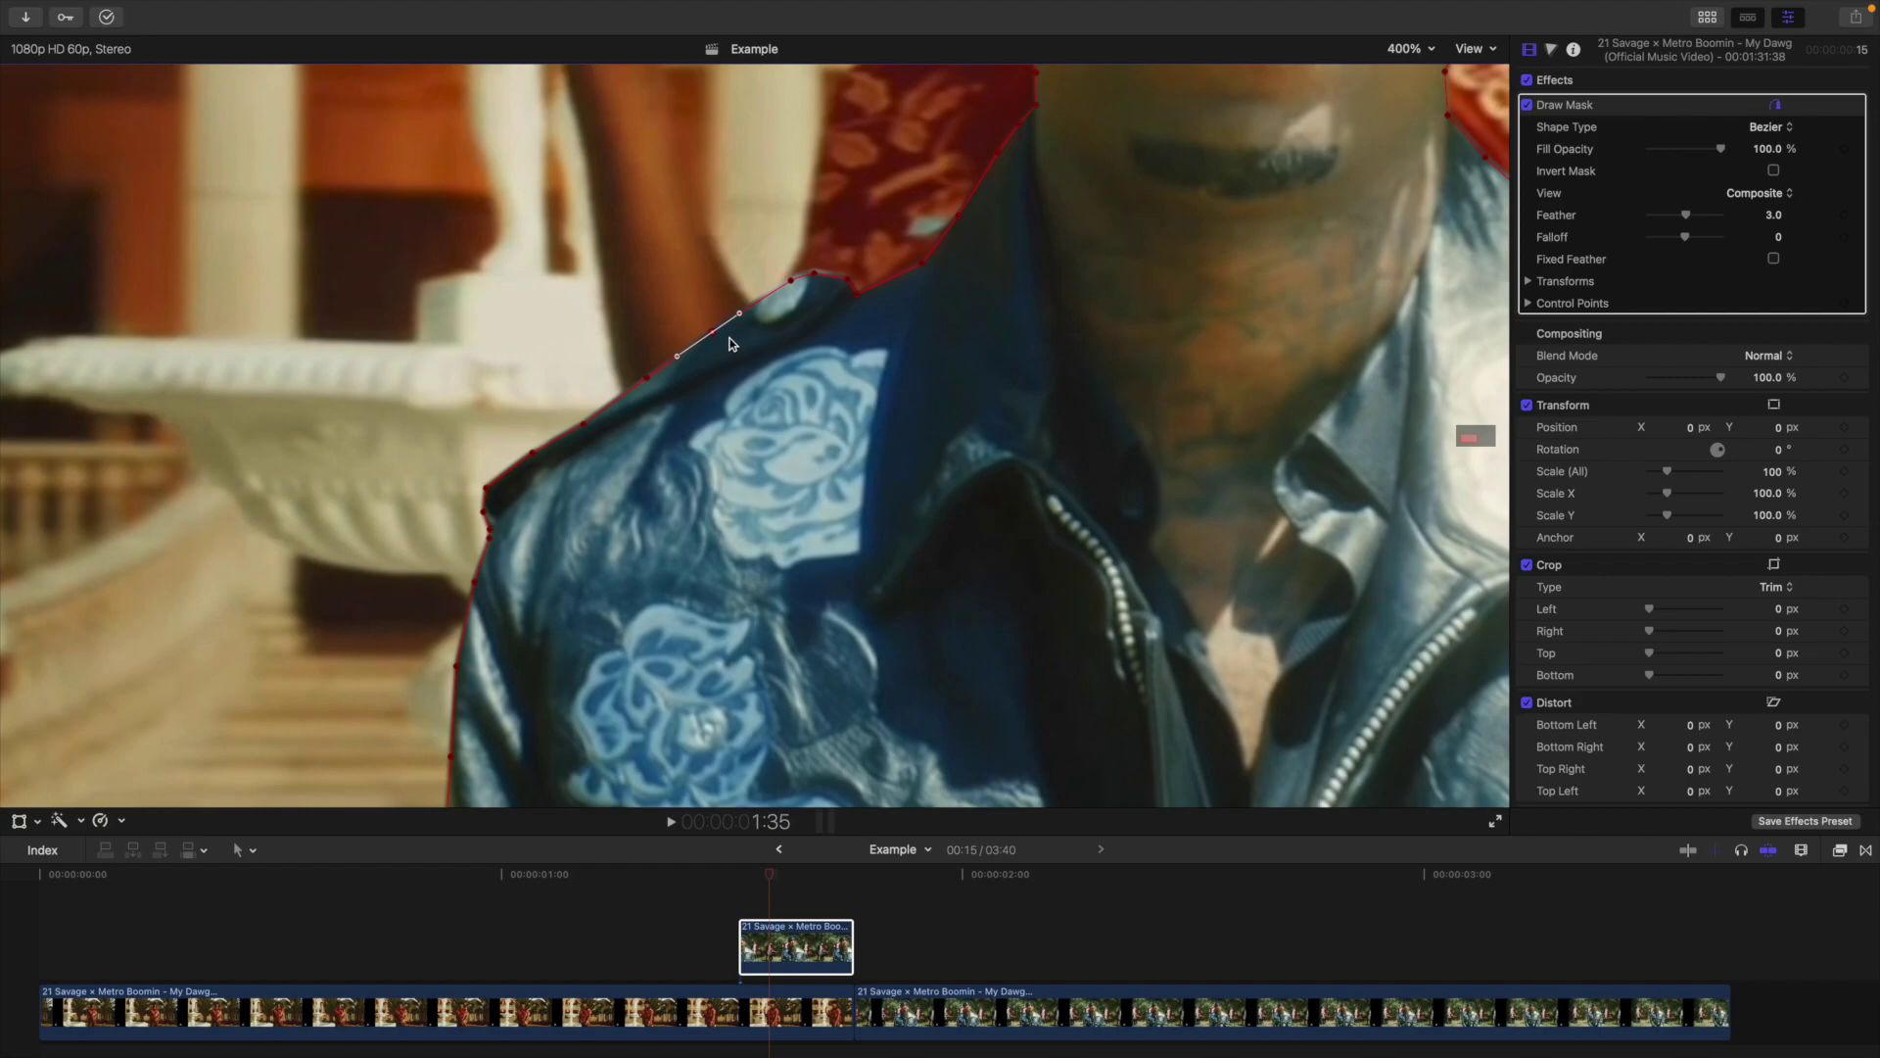
click(1415, 51)
click(1428, 178)
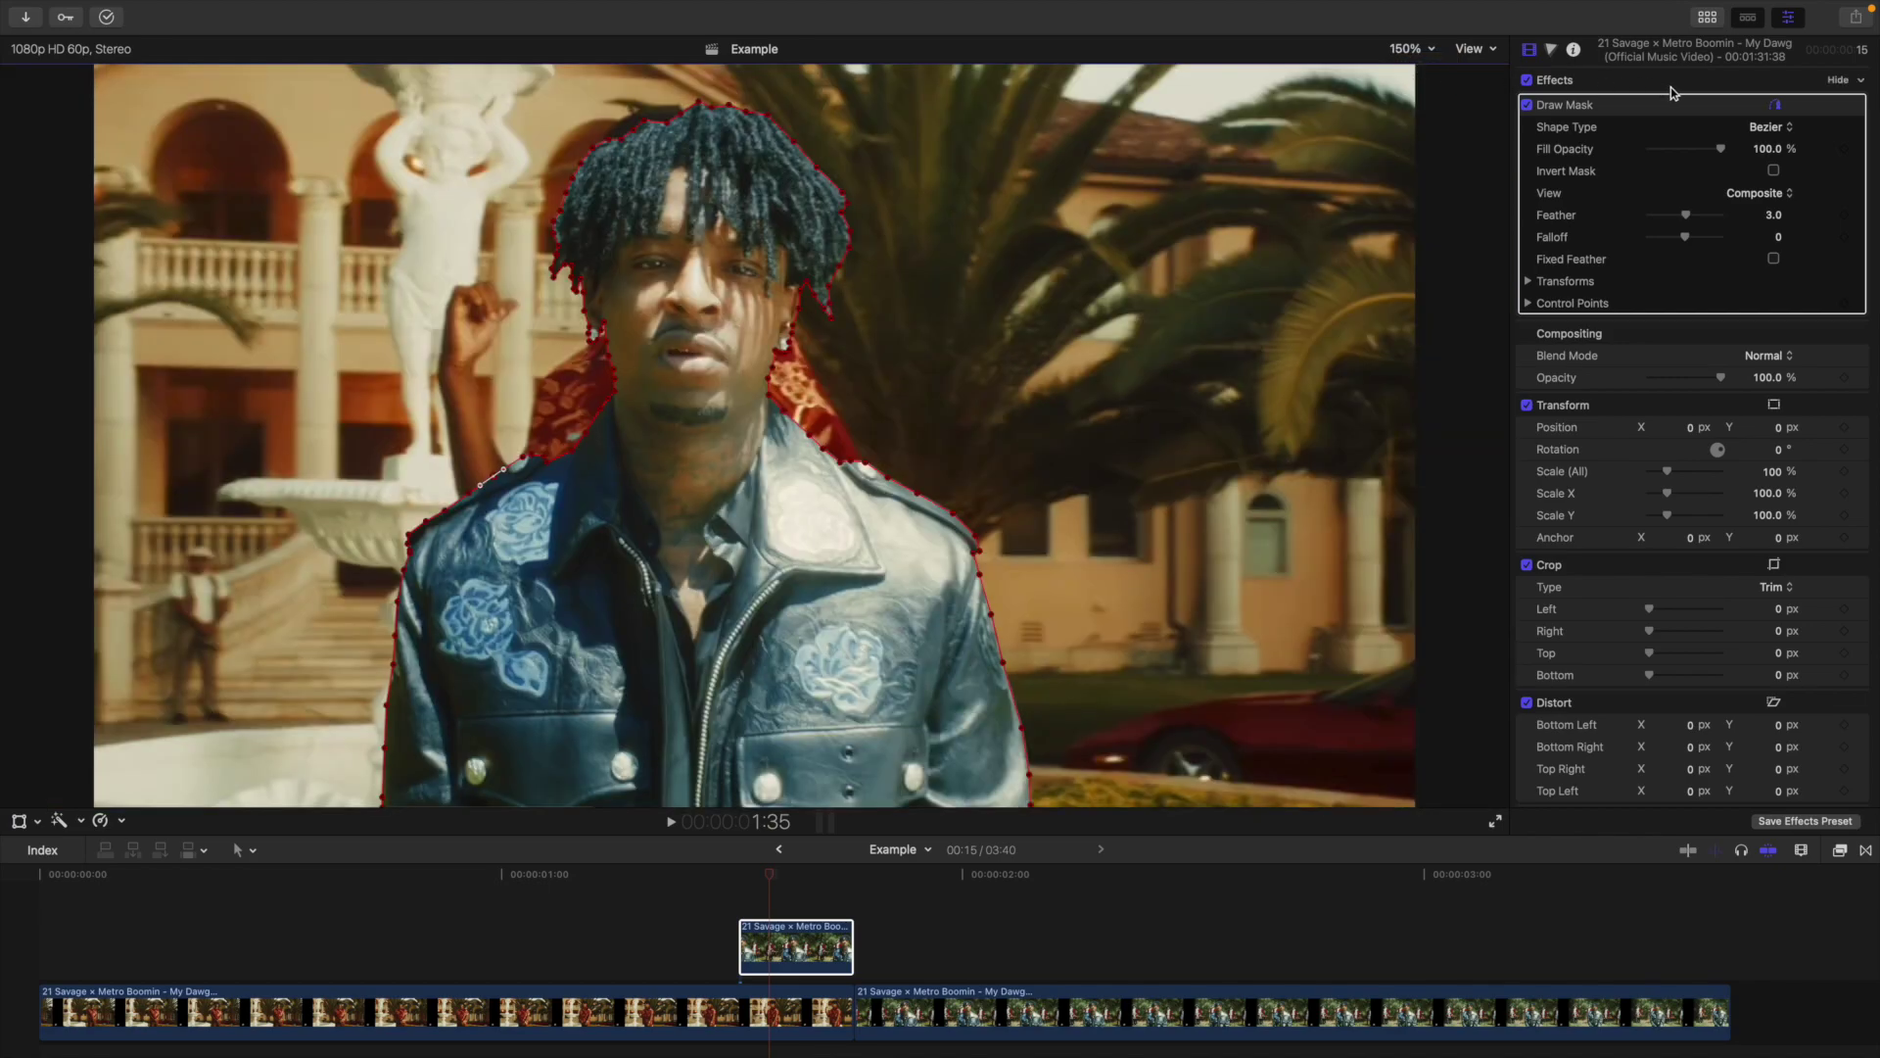
click(1777, 105)
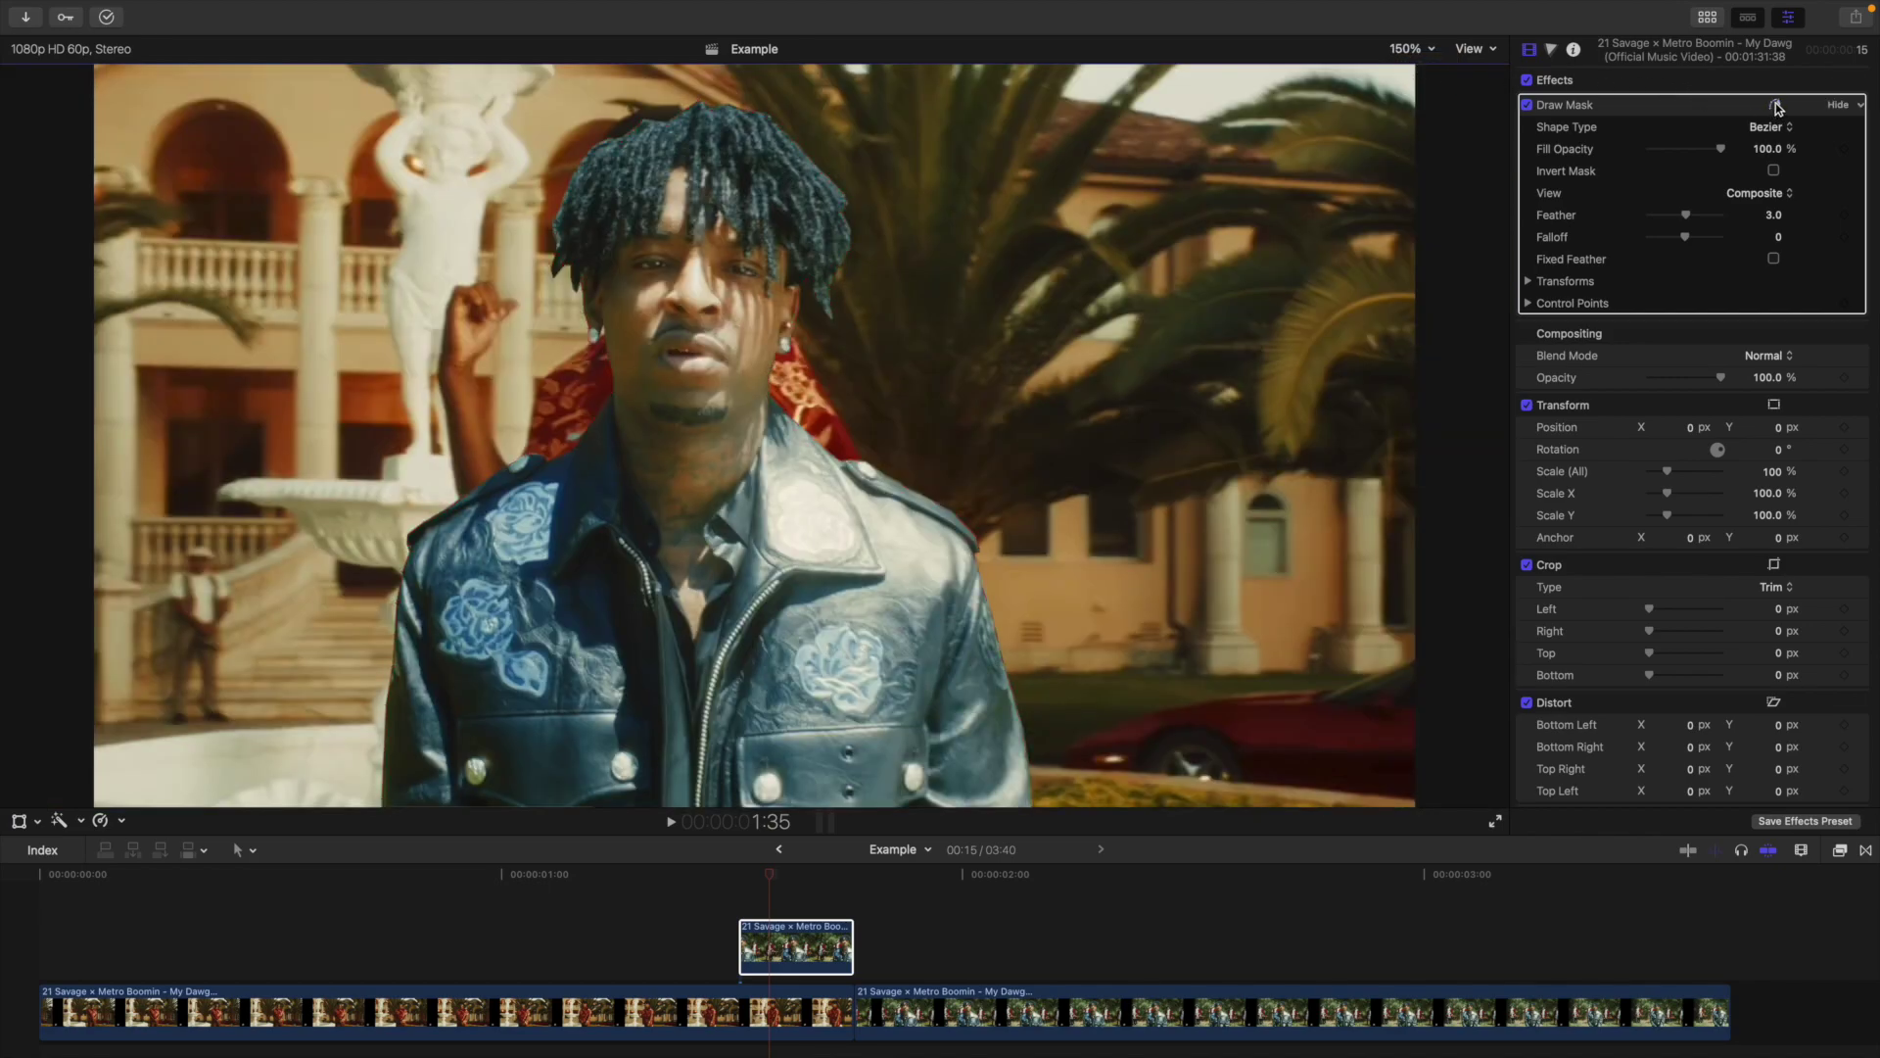
Step: Change the Draw Mask's shape type to B-Spline and check the cutout's edges close up and at full view
click(1413, 51)
click(1420, 218)
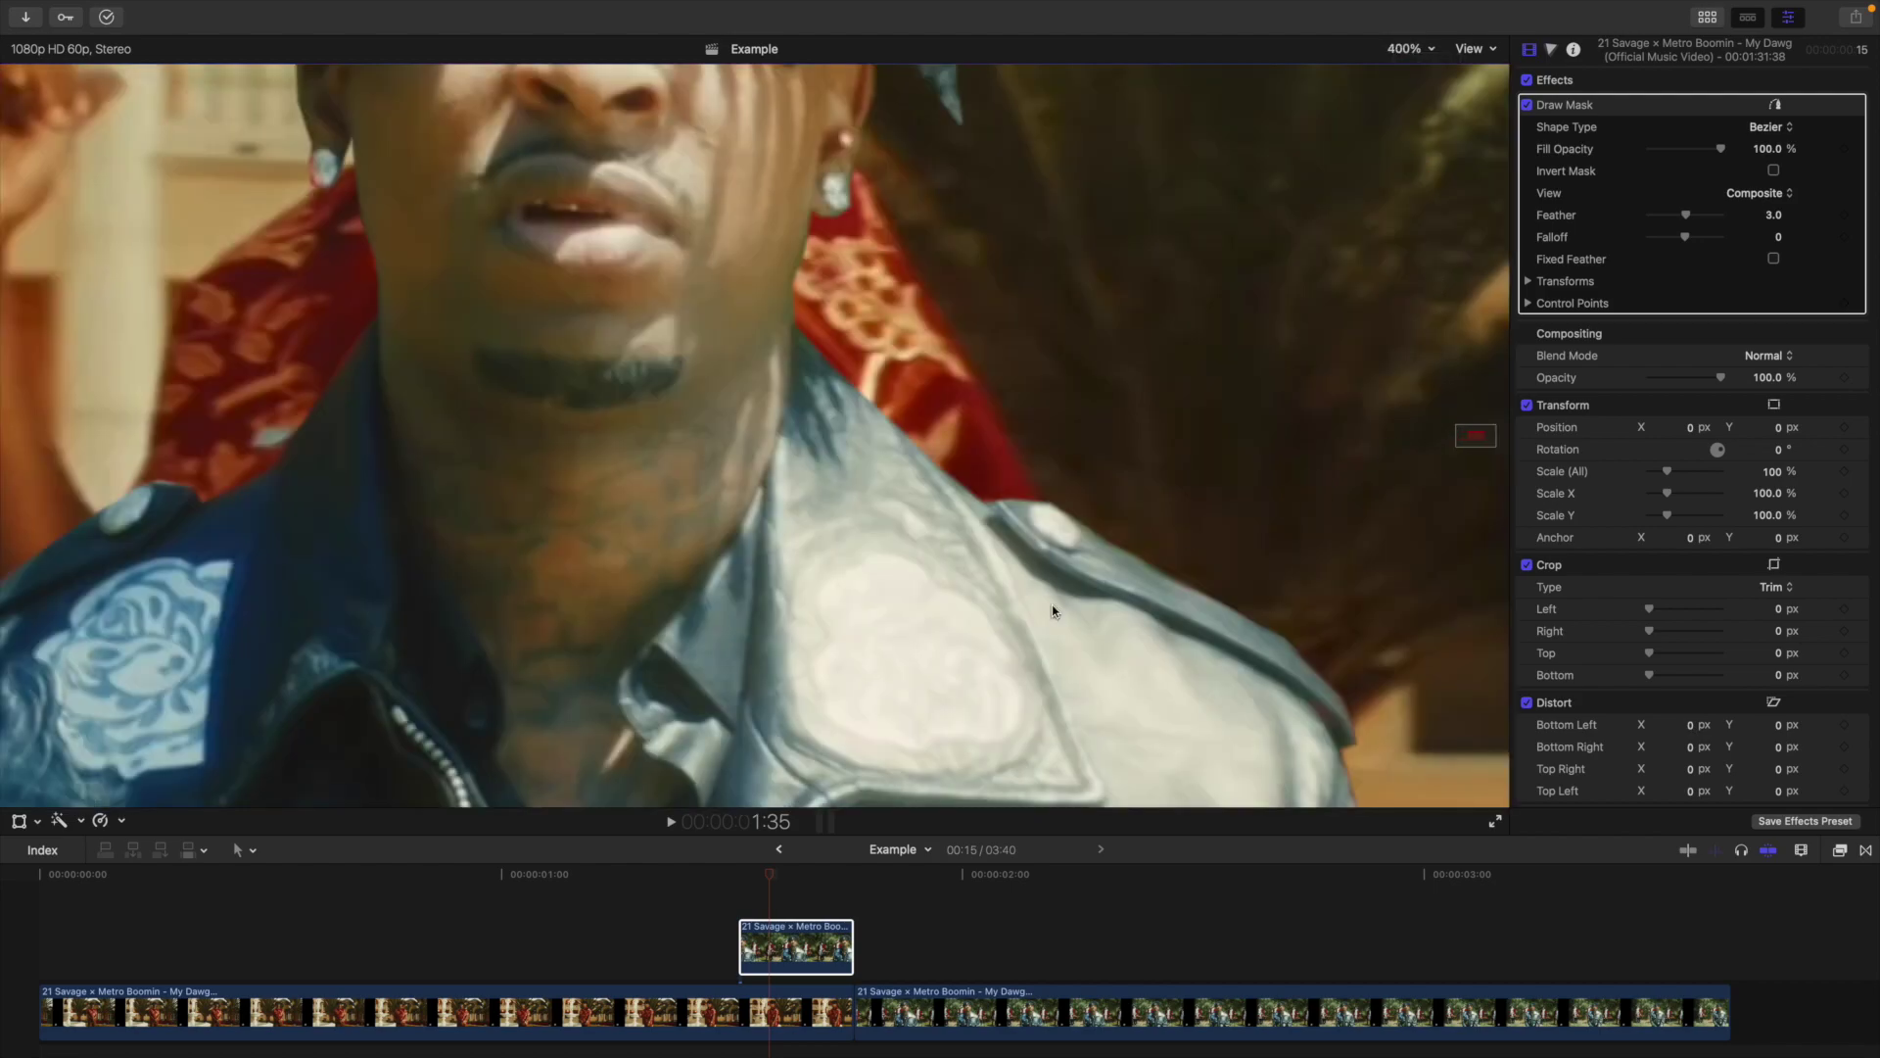
click(778, 957)
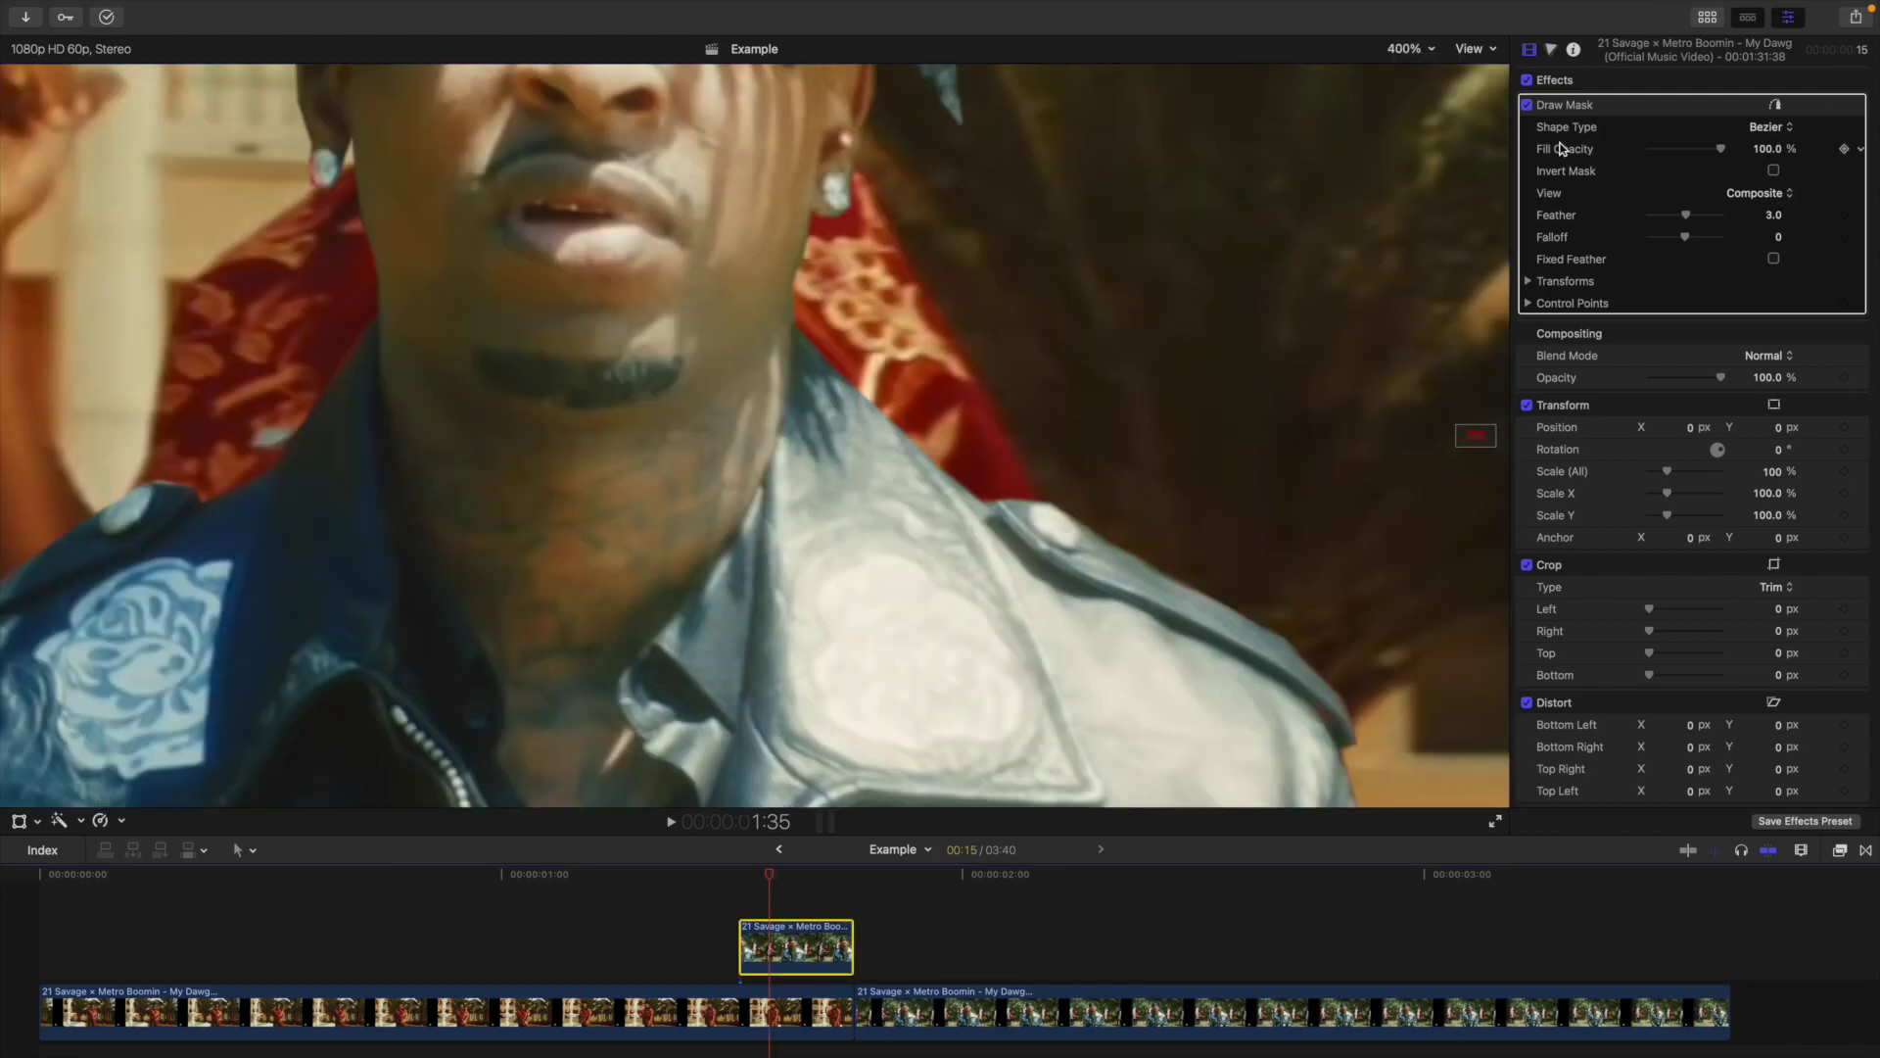
click(1769, 127)
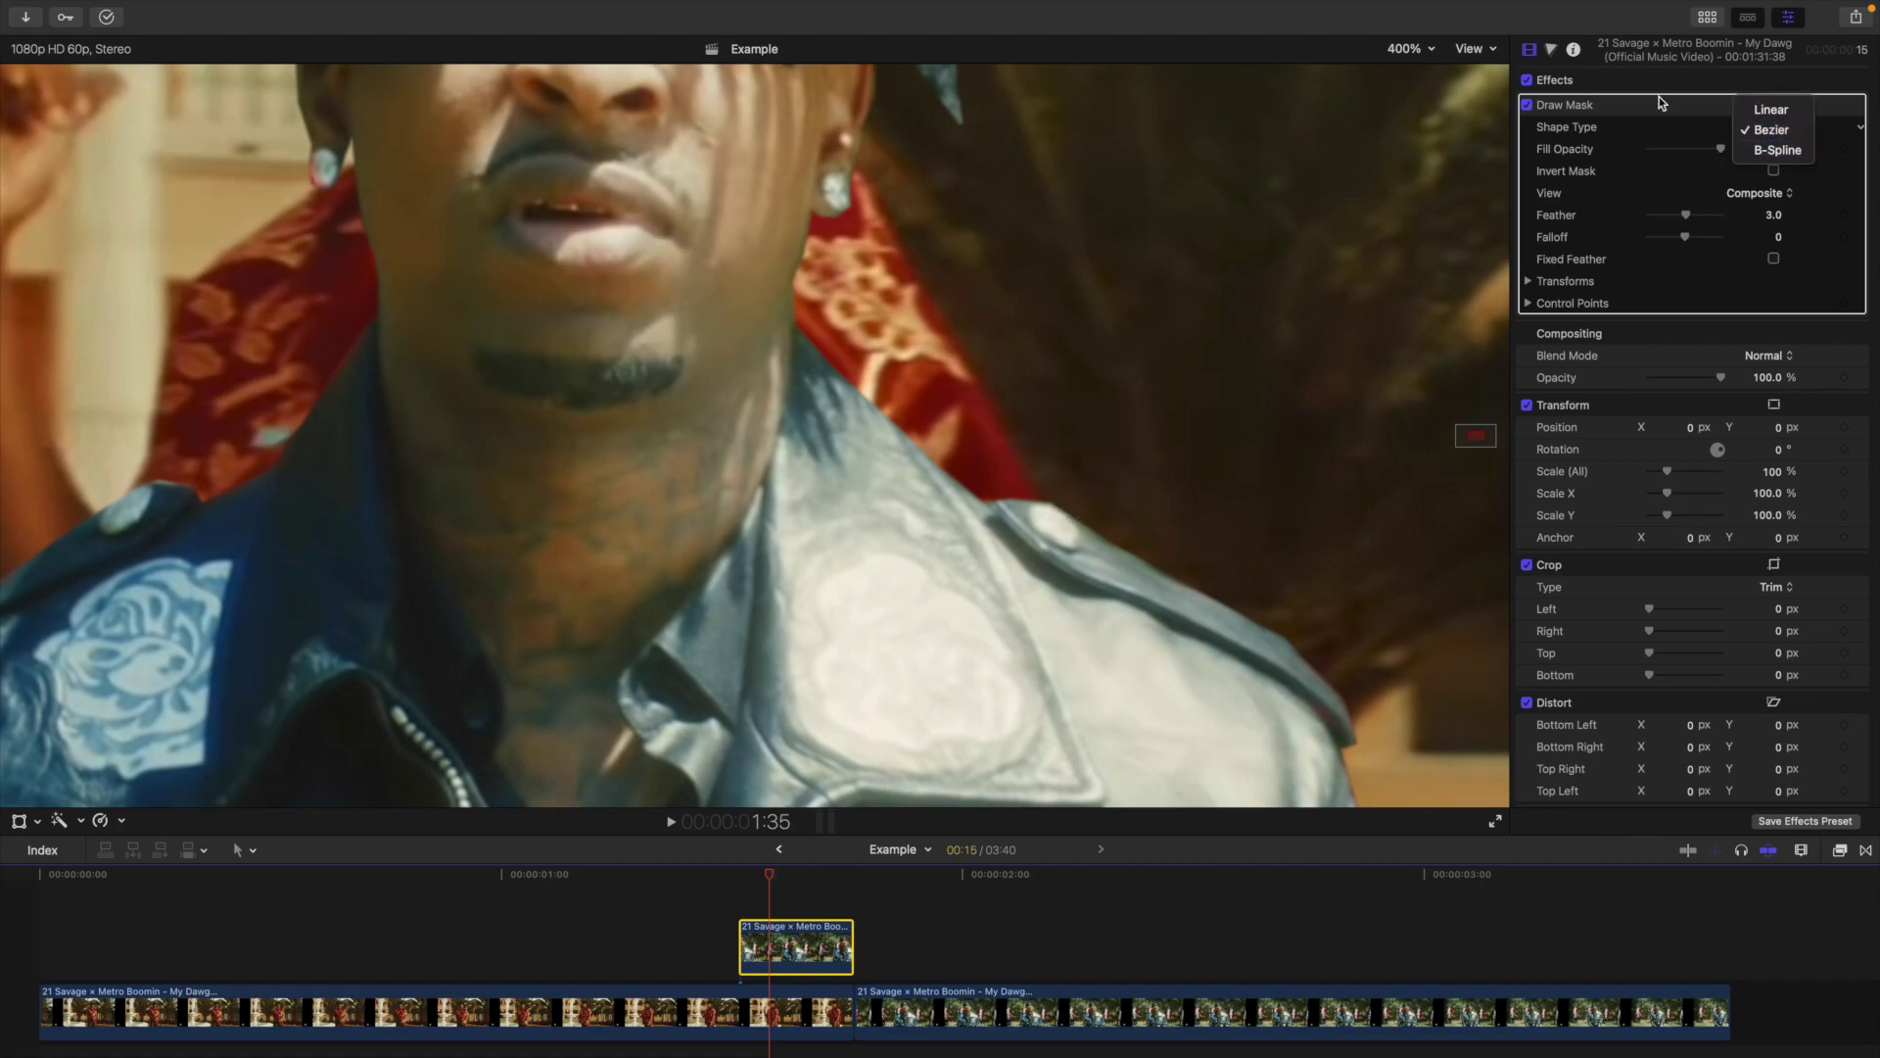
click(1761, 150)
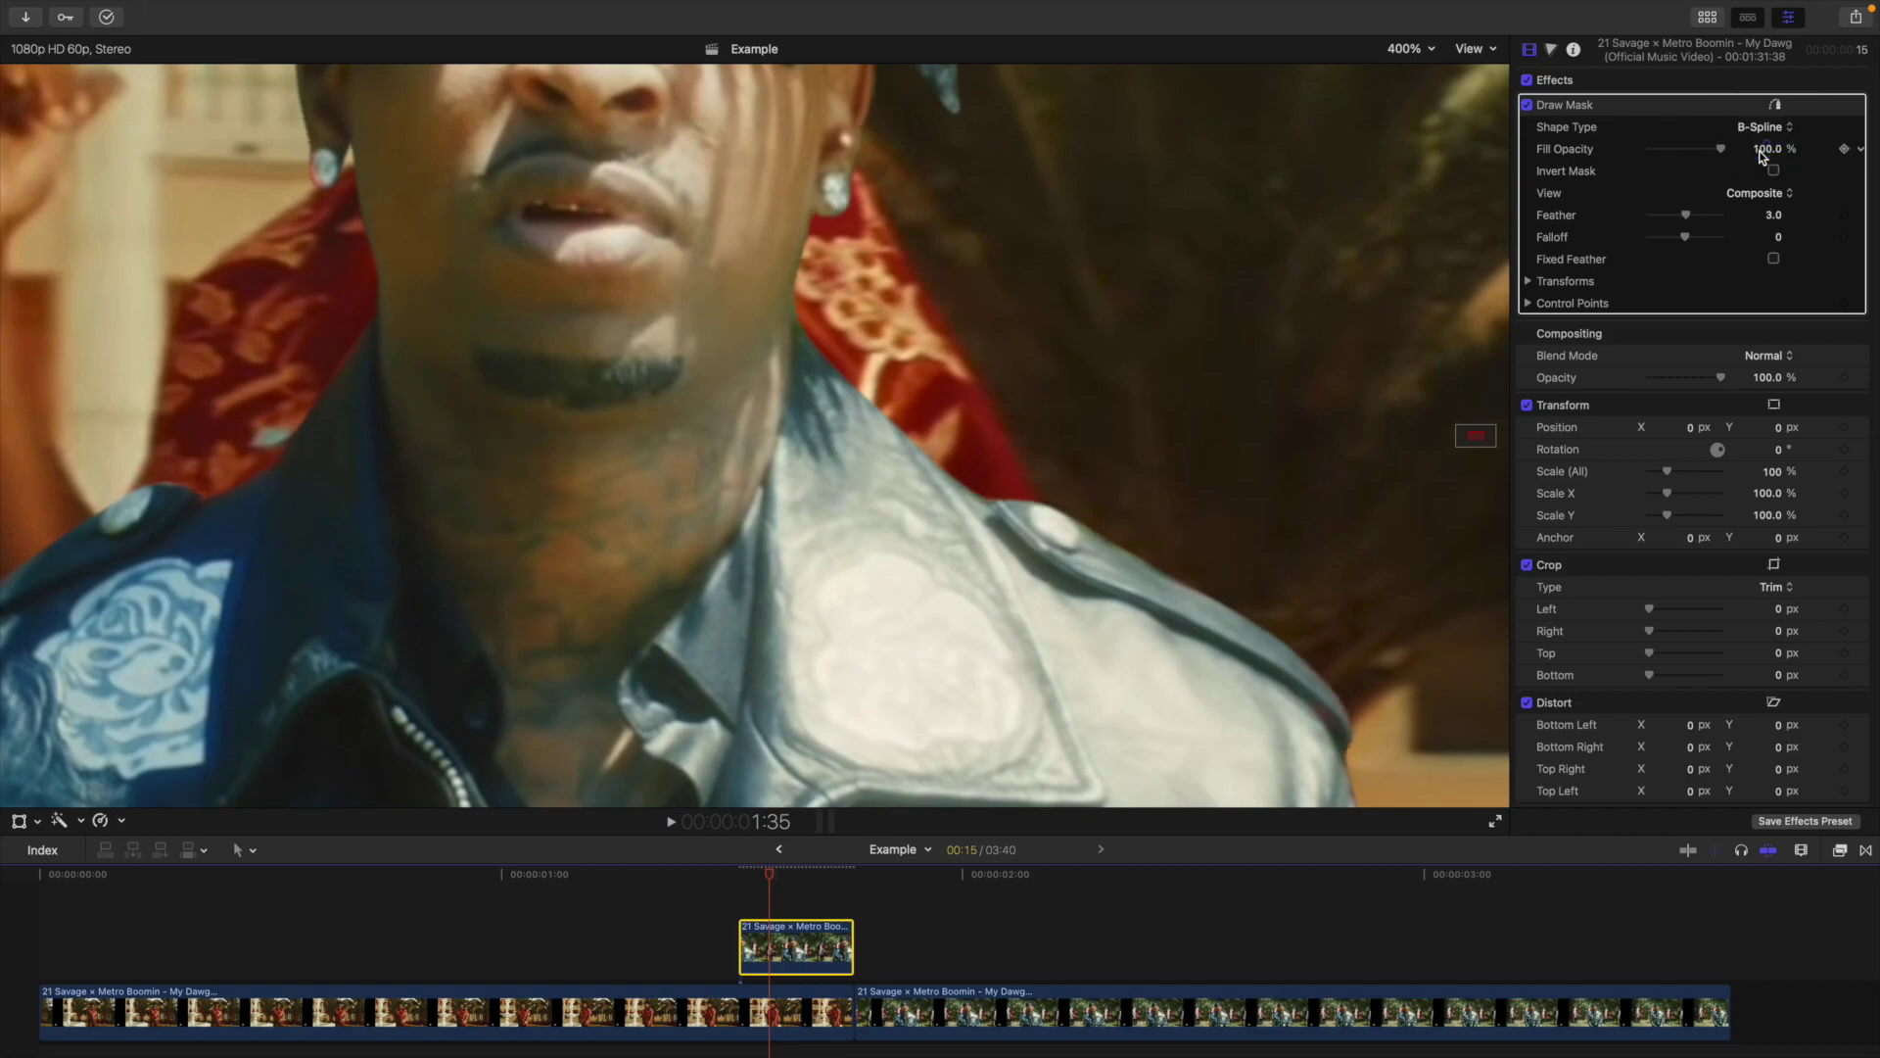
click(1416, 49)
click(1423, 69)
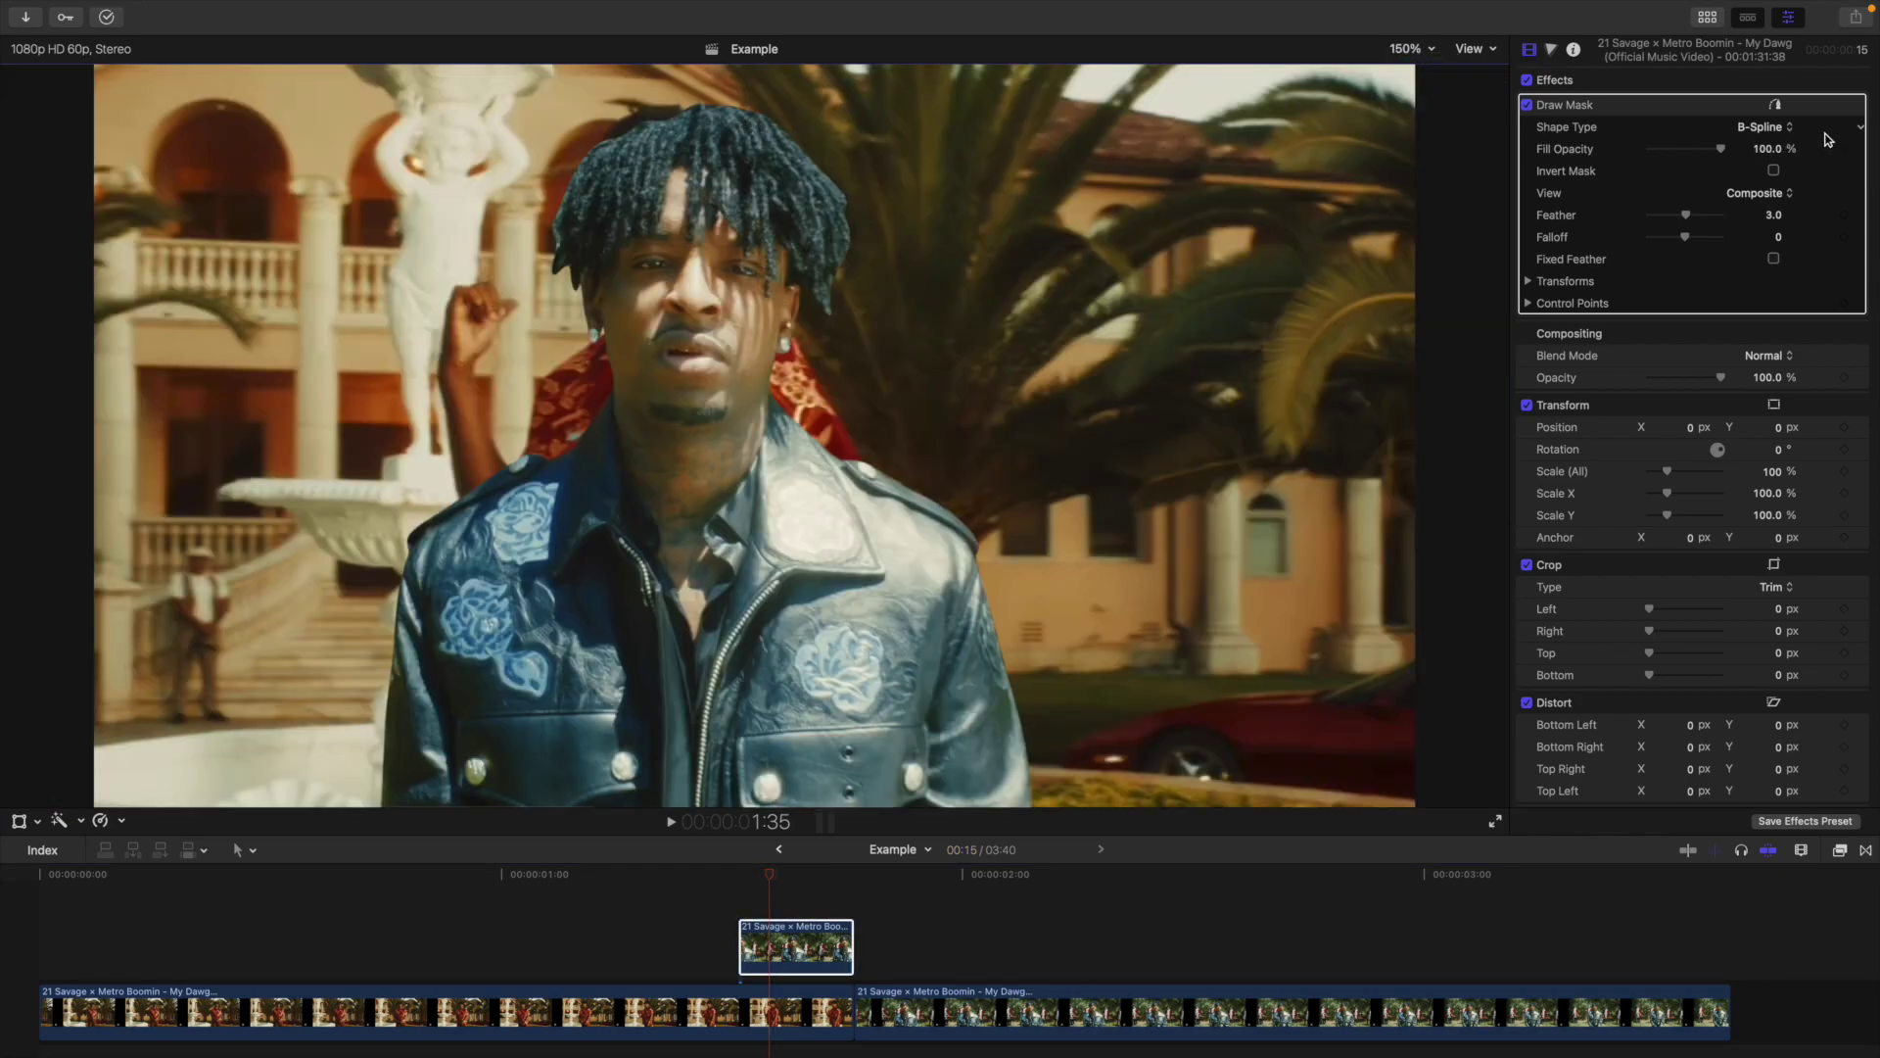
Step: Compare the cutout's edges with the Draw Mask's shape type set to Bezier, and return the shape type to B-Spline
click(1766, 128)
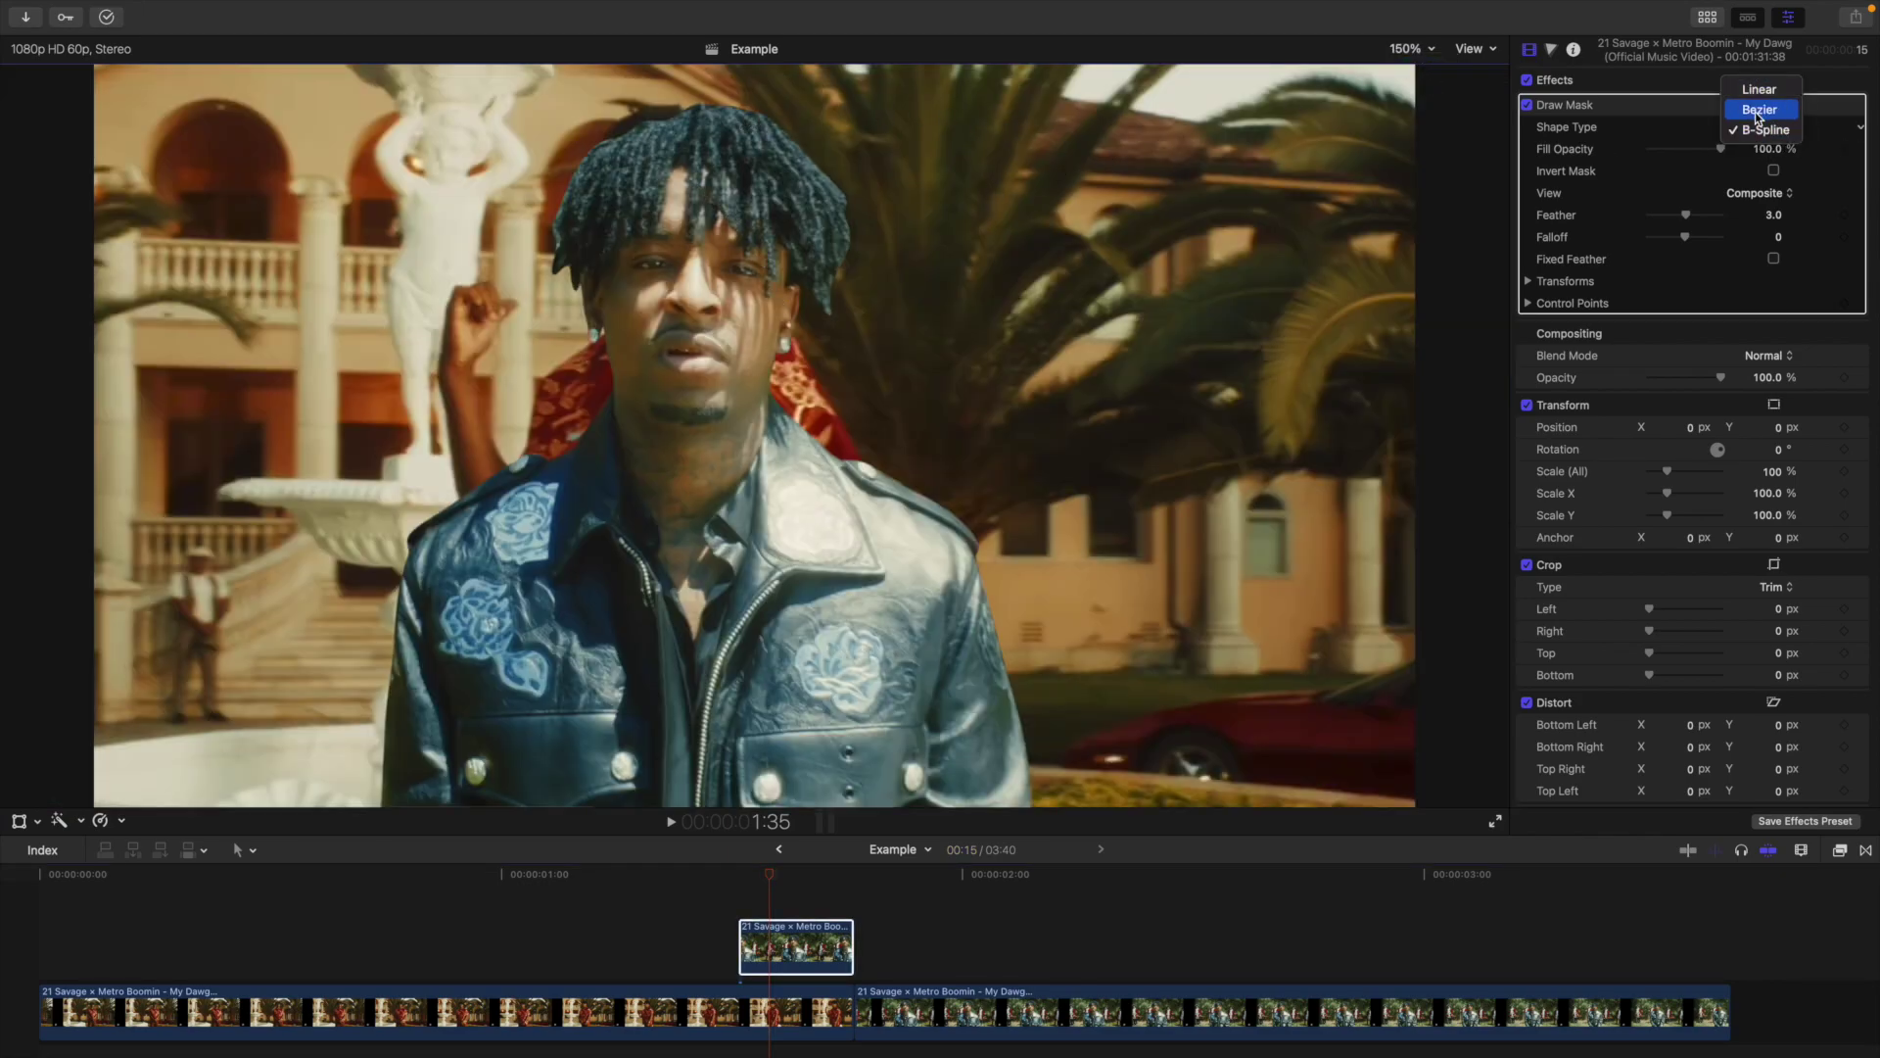
click(1758, 110)
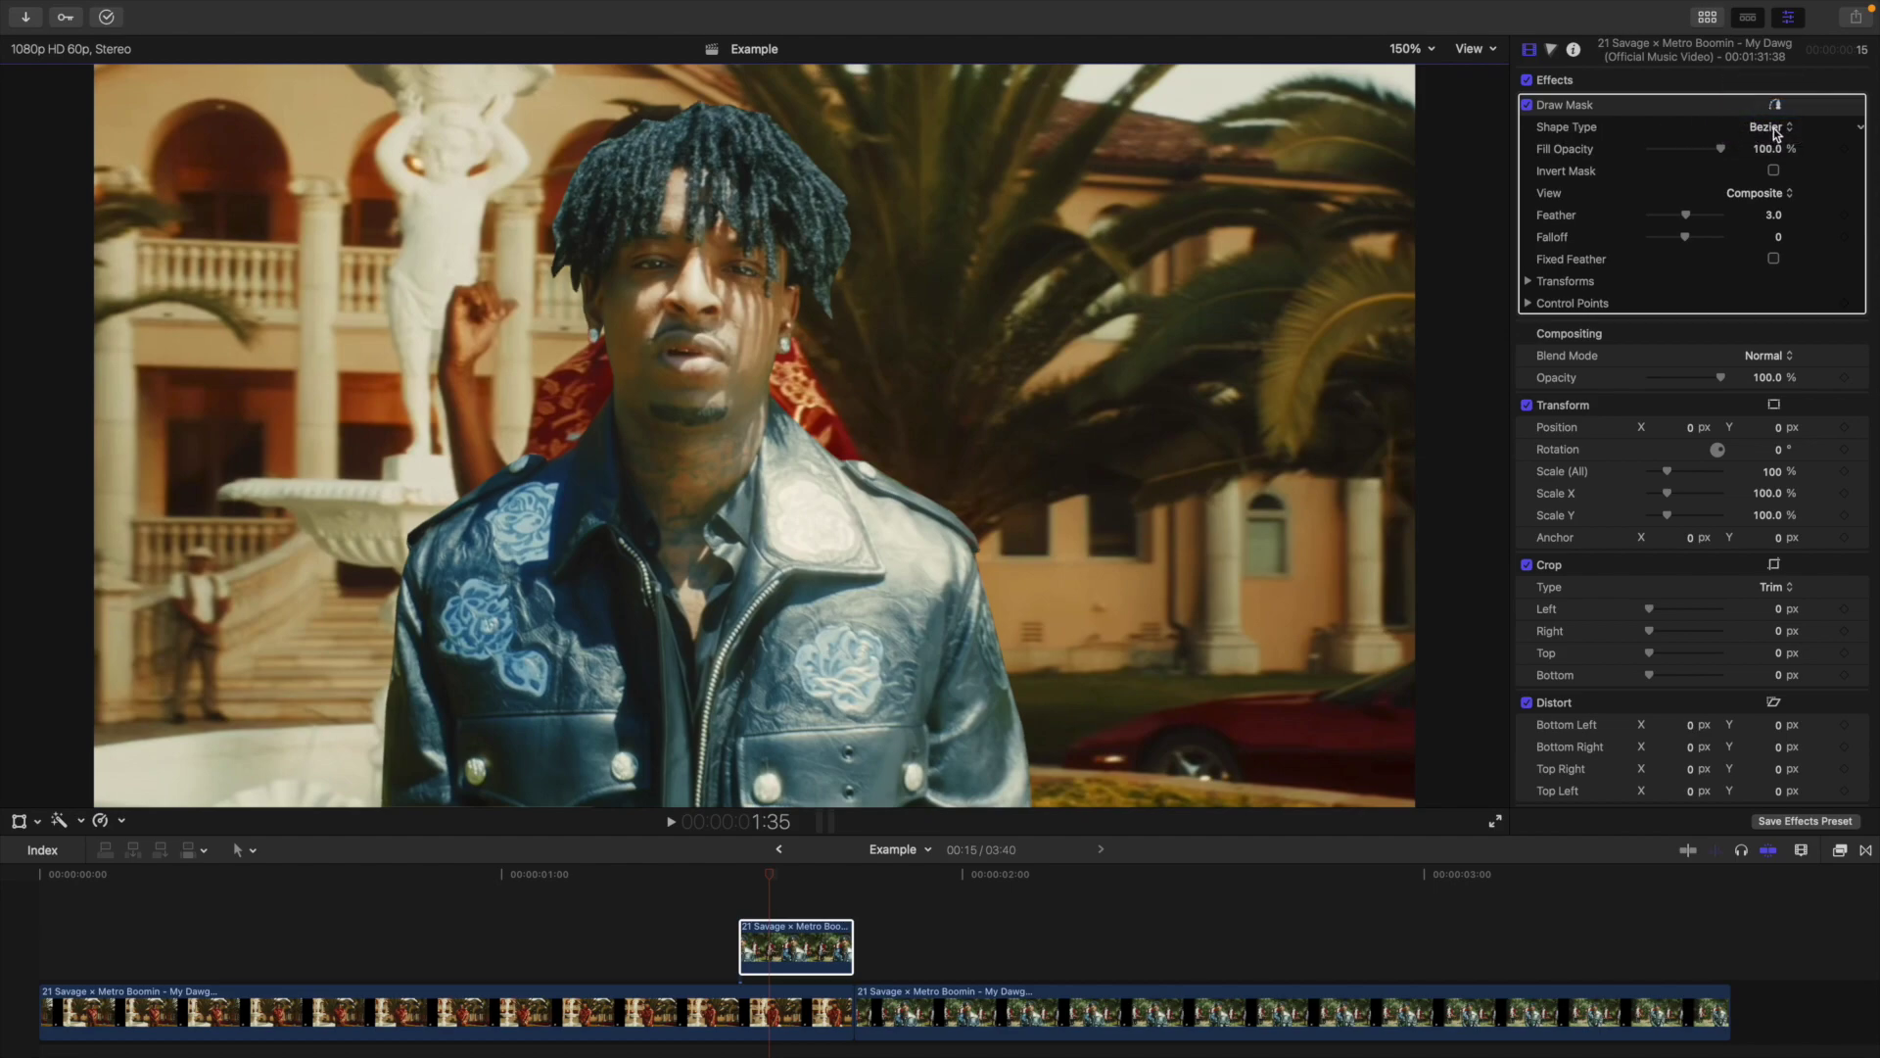
click(1772, 128)
click(1774, 148)
Step: Examine the mask points and outline along the collar and left epaulette at 600%, with the Draw Mask's onscreen controls shown and hidden
click(1409, 48)
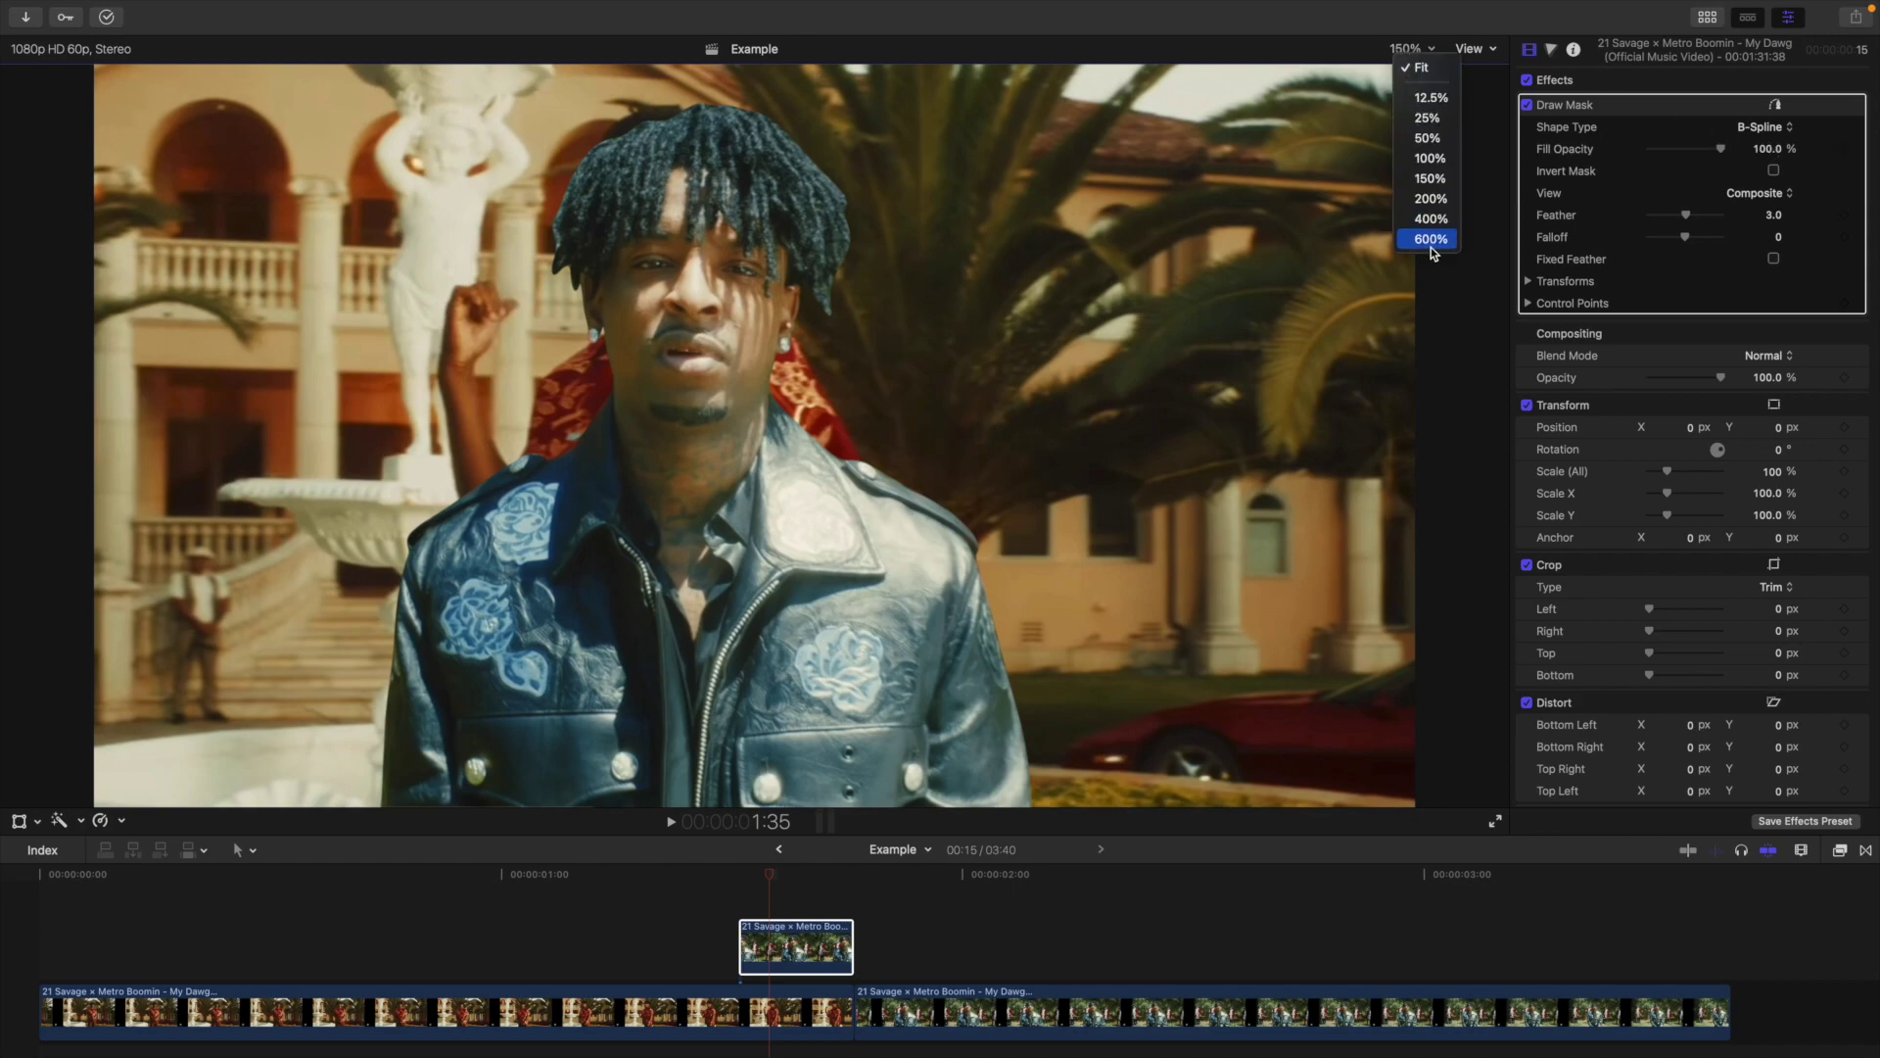
key(Return)
scroll(1479, 442, down, 5)
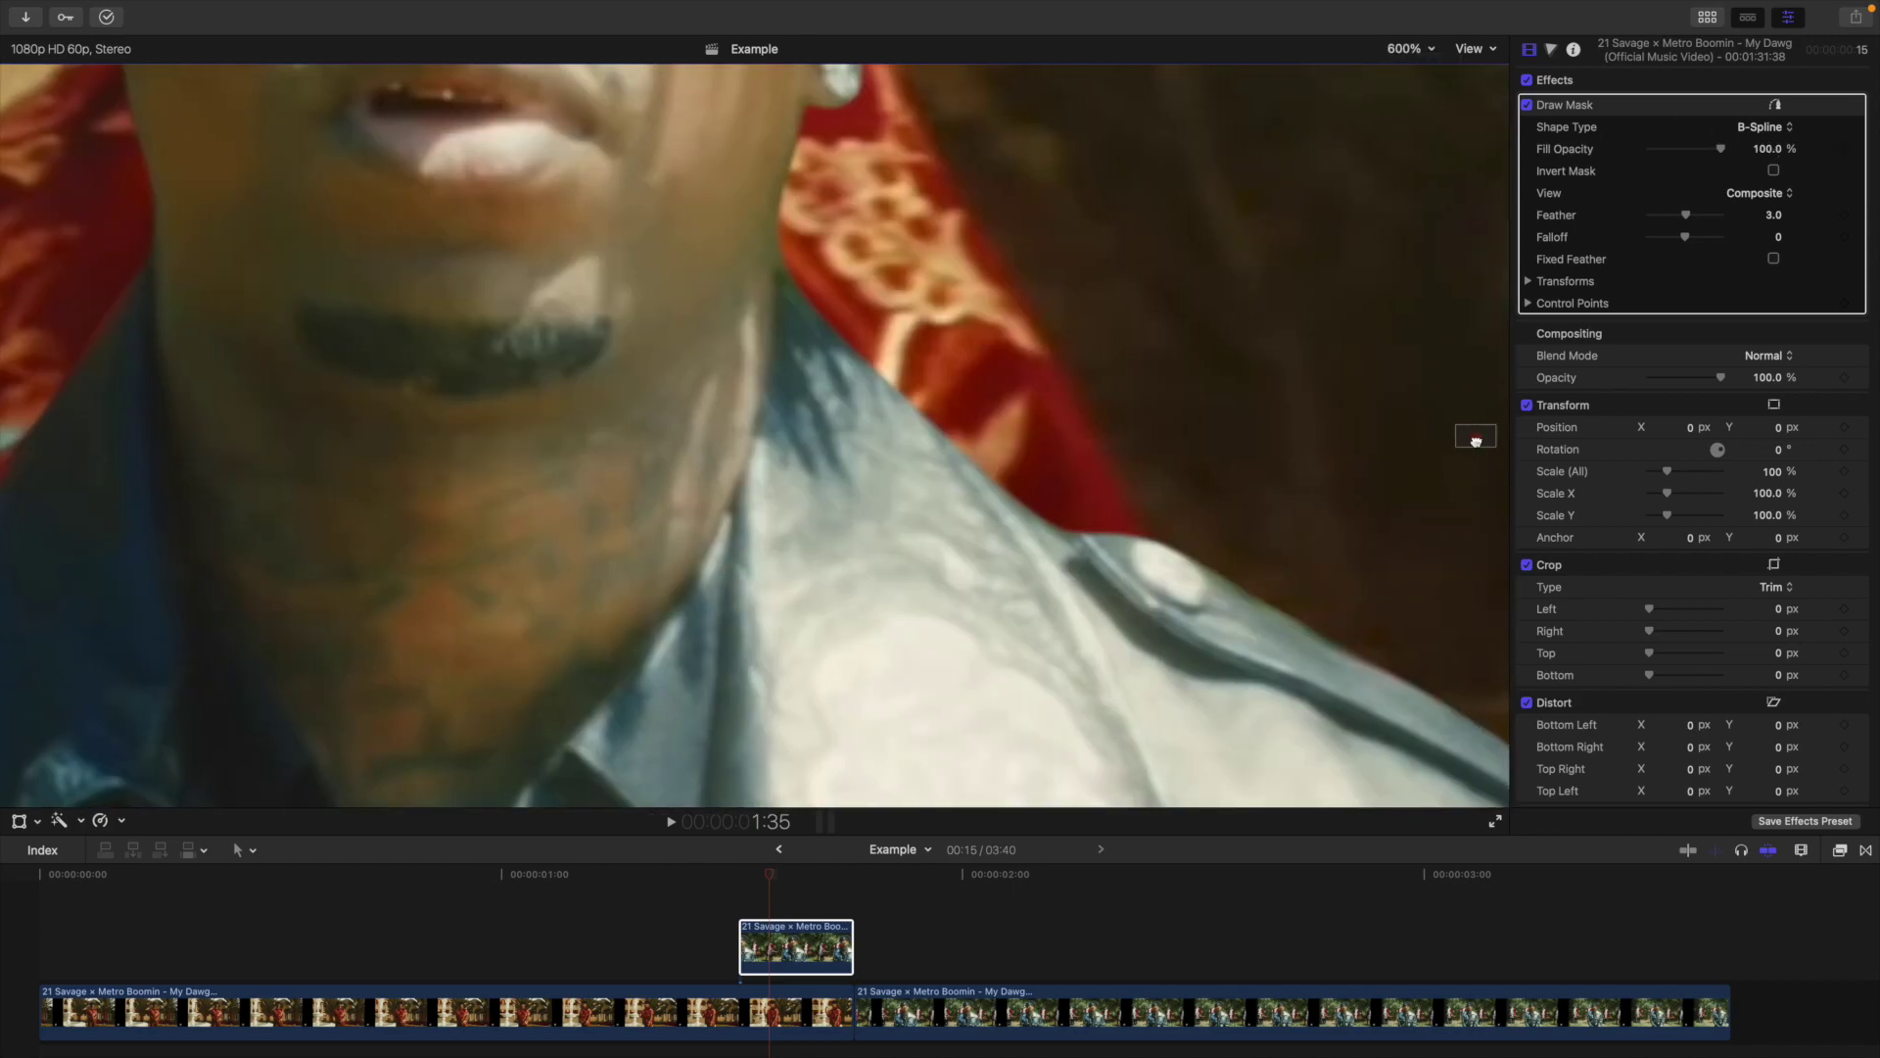
click(1775, 103)
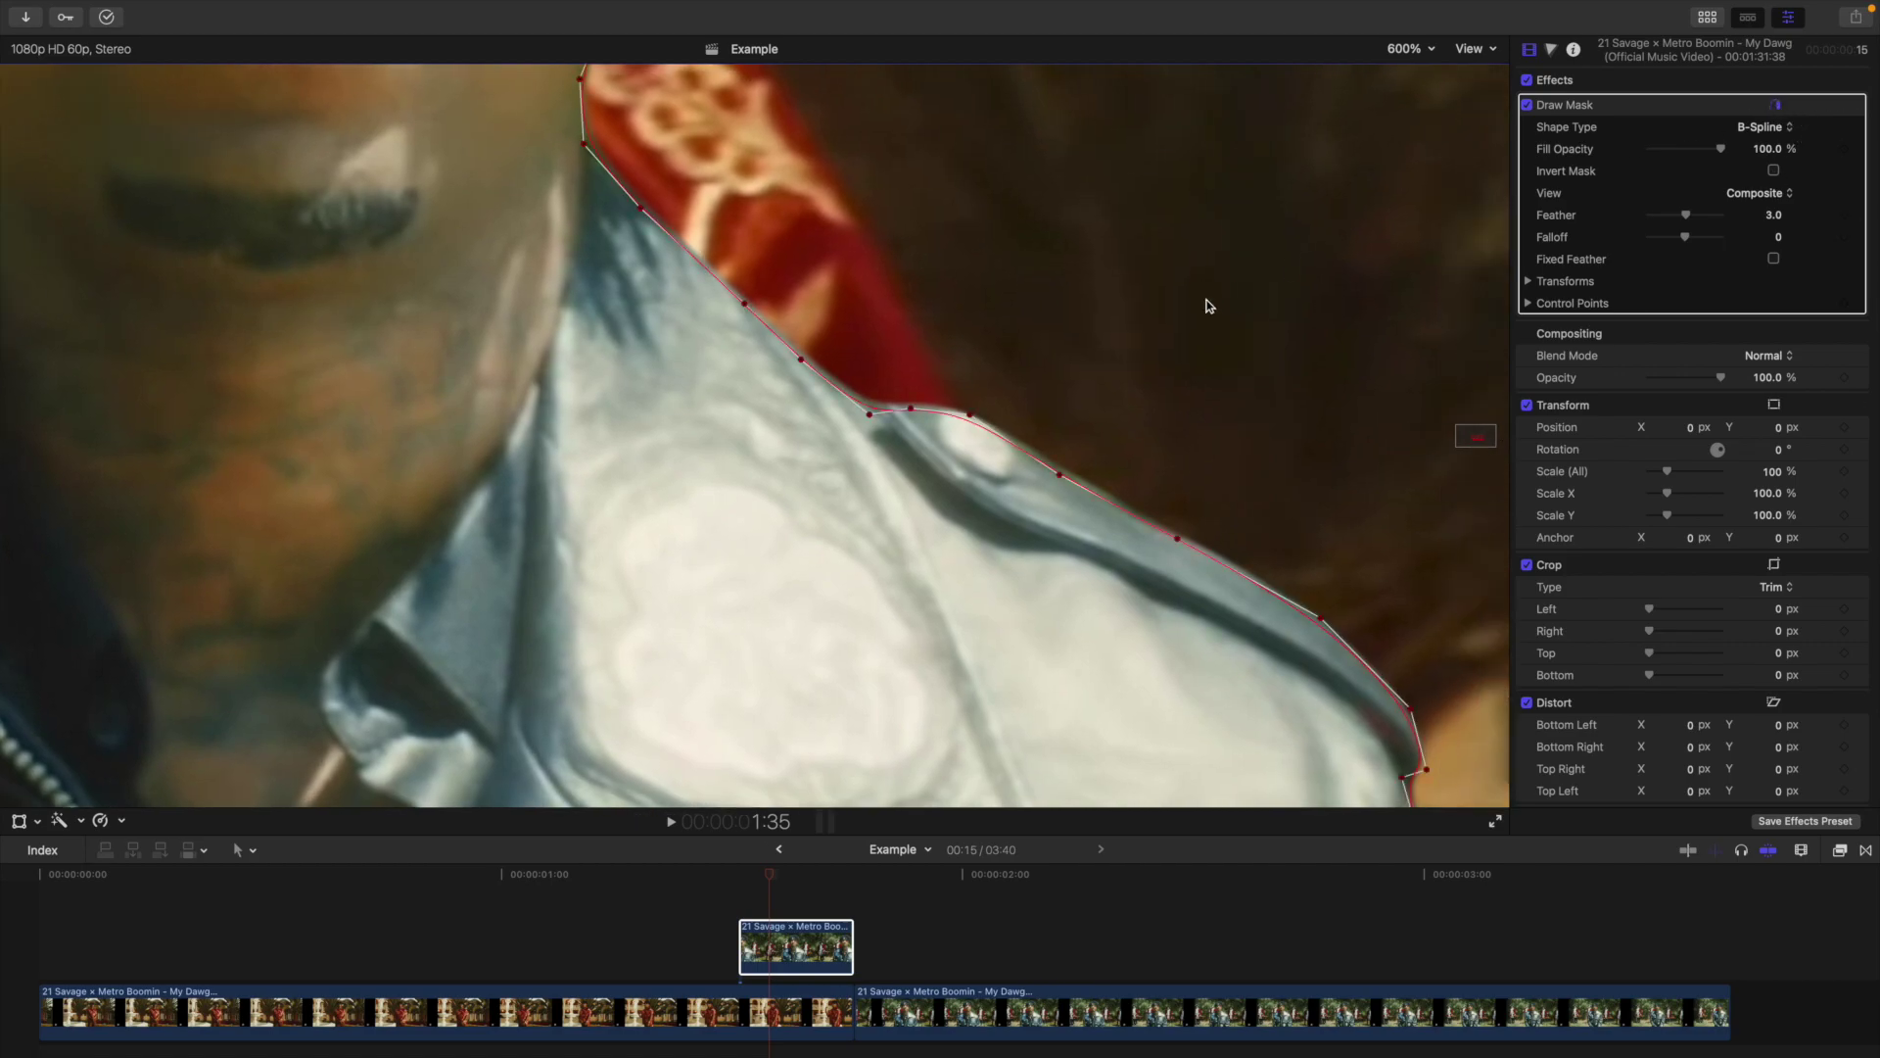
right_click(838, 392)
click(831, 394)
right_click(836, 392)
click(844, 397)
click(1776, 105)
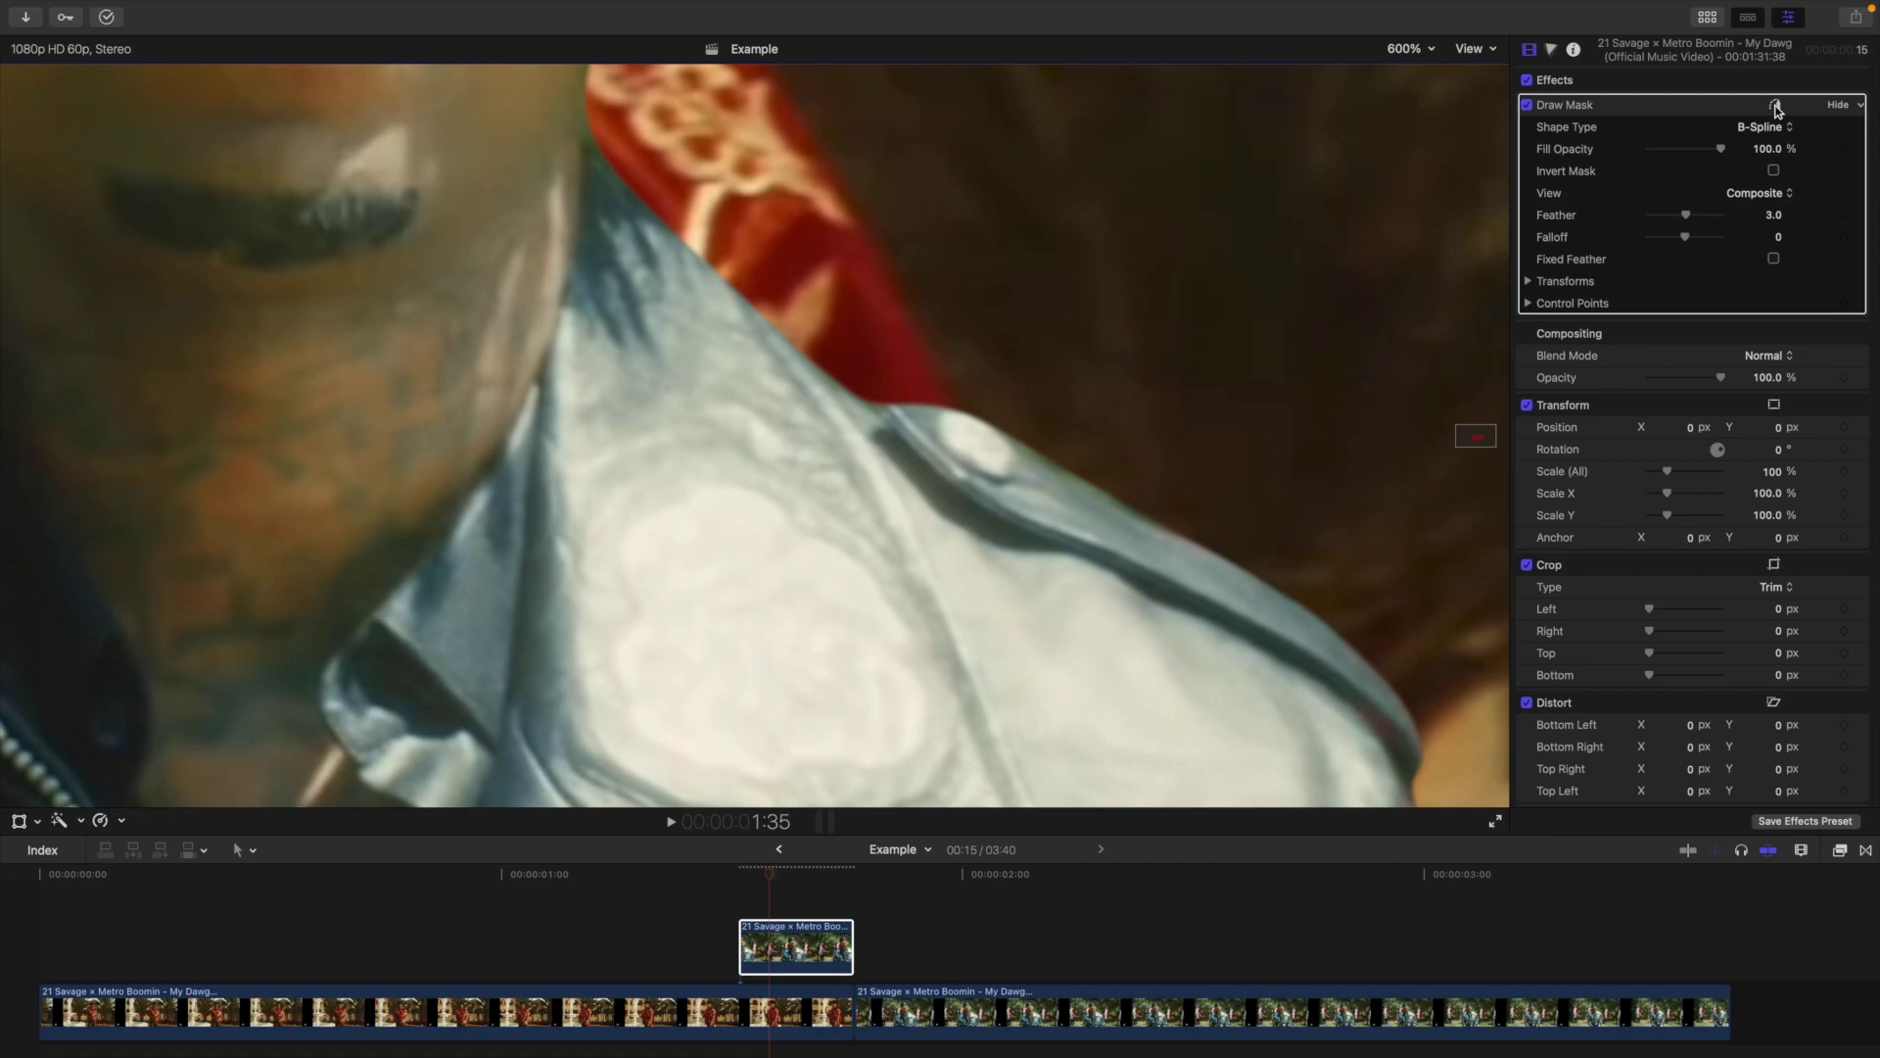
click(1410, 48)
click(1430, 179)
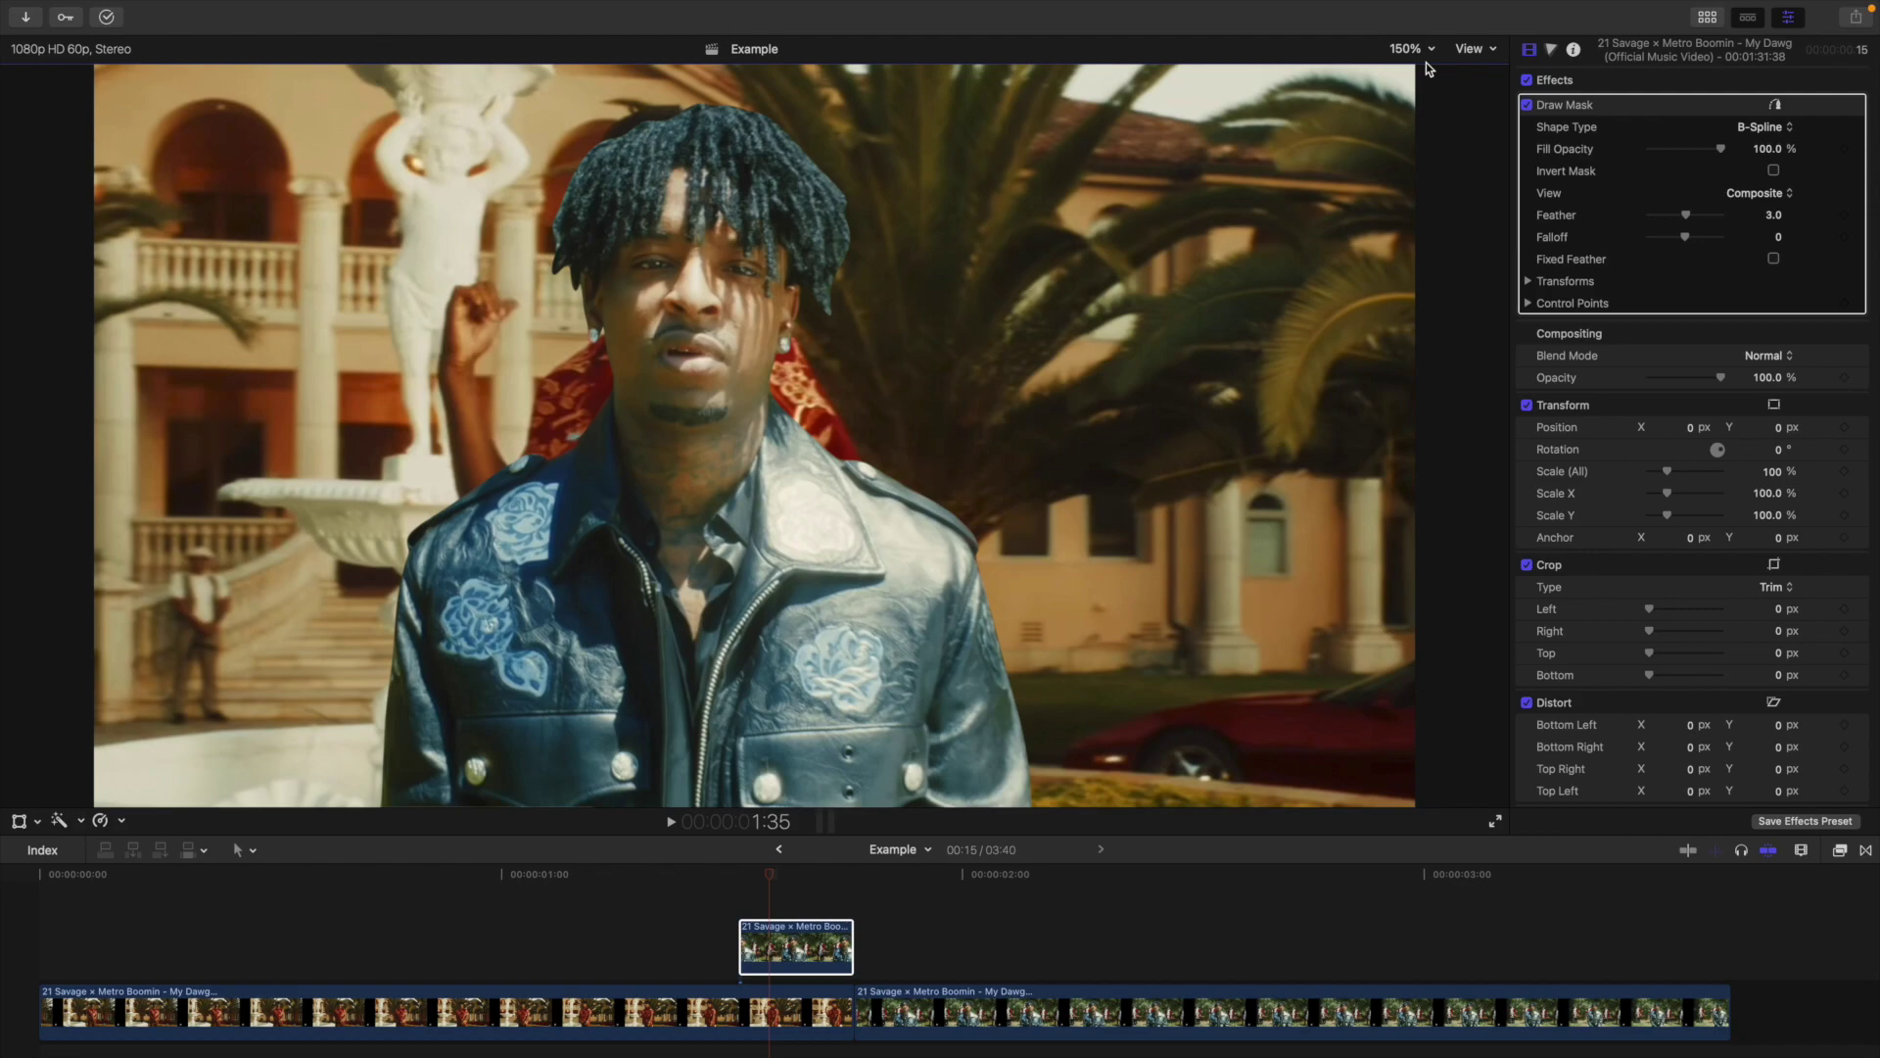
Step: Enlarge the timeline area and turn the masked freeze frame into a compound clip named Cutout
drag(603, 835, 610, 601)
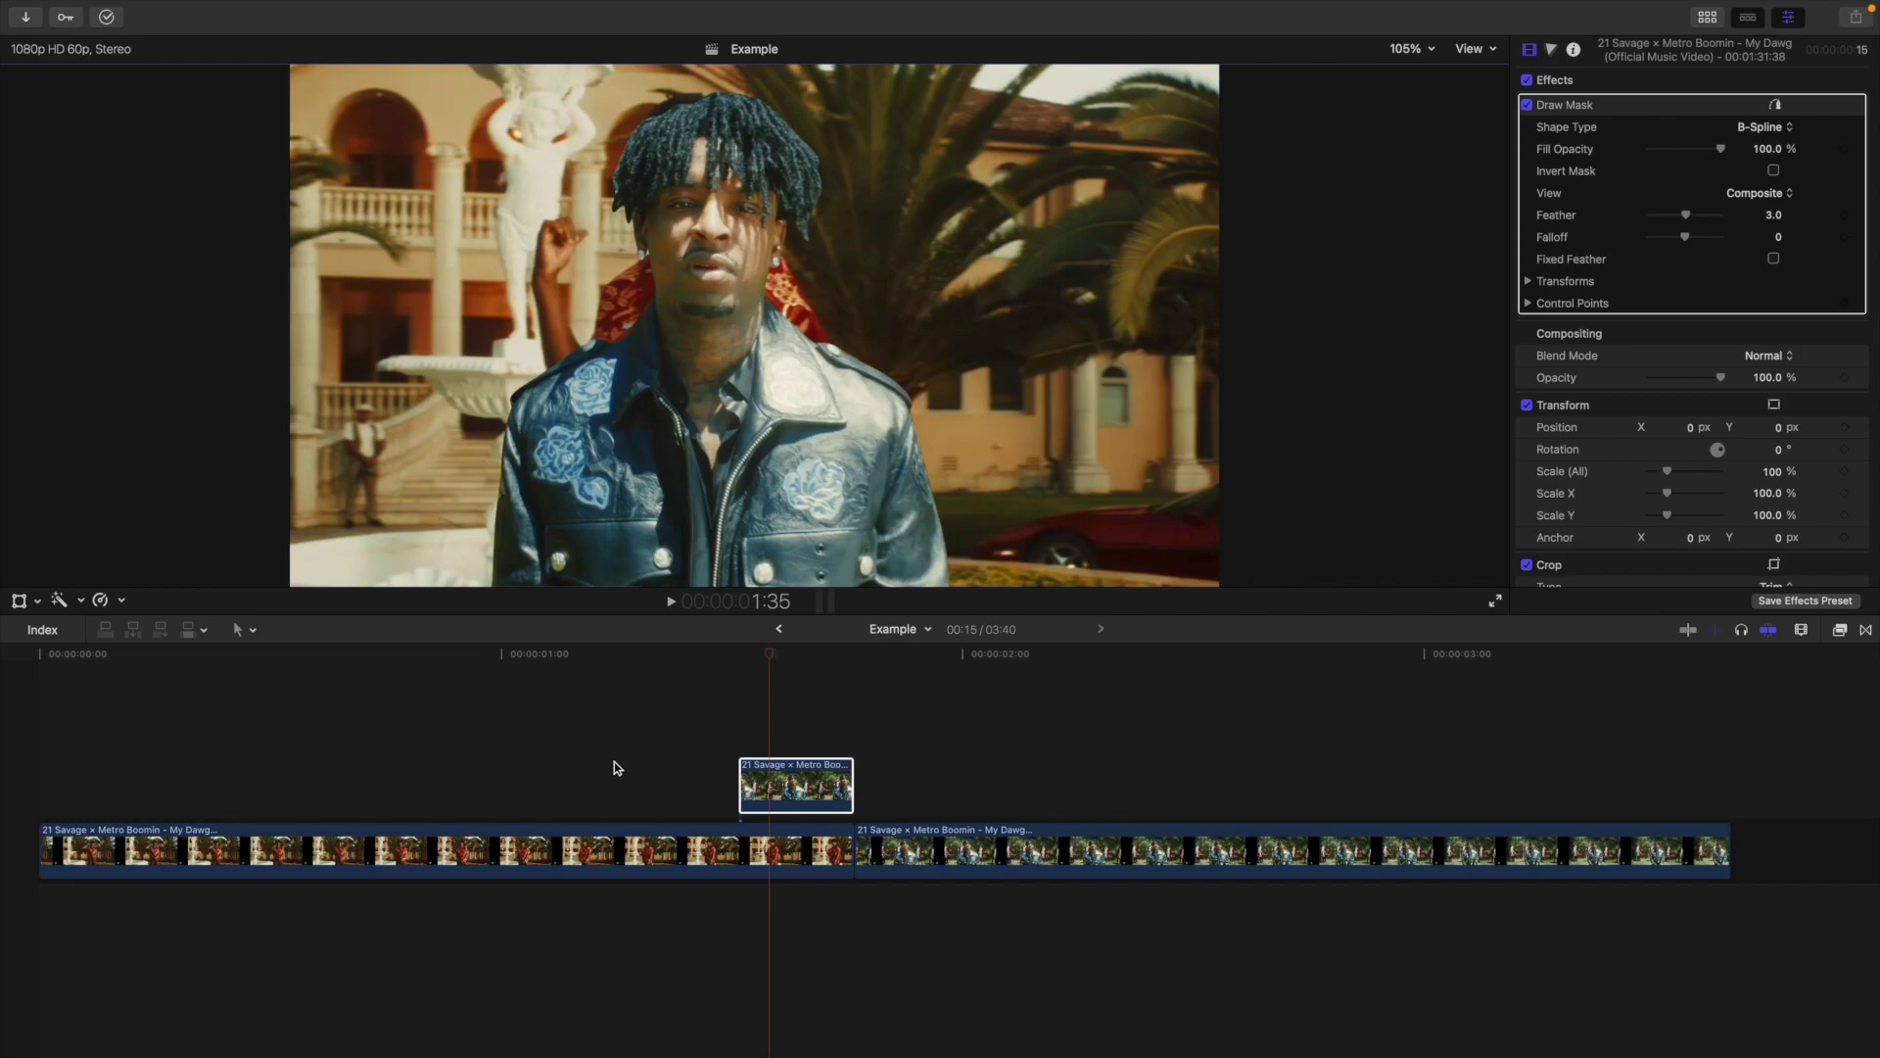
click(774, 783)
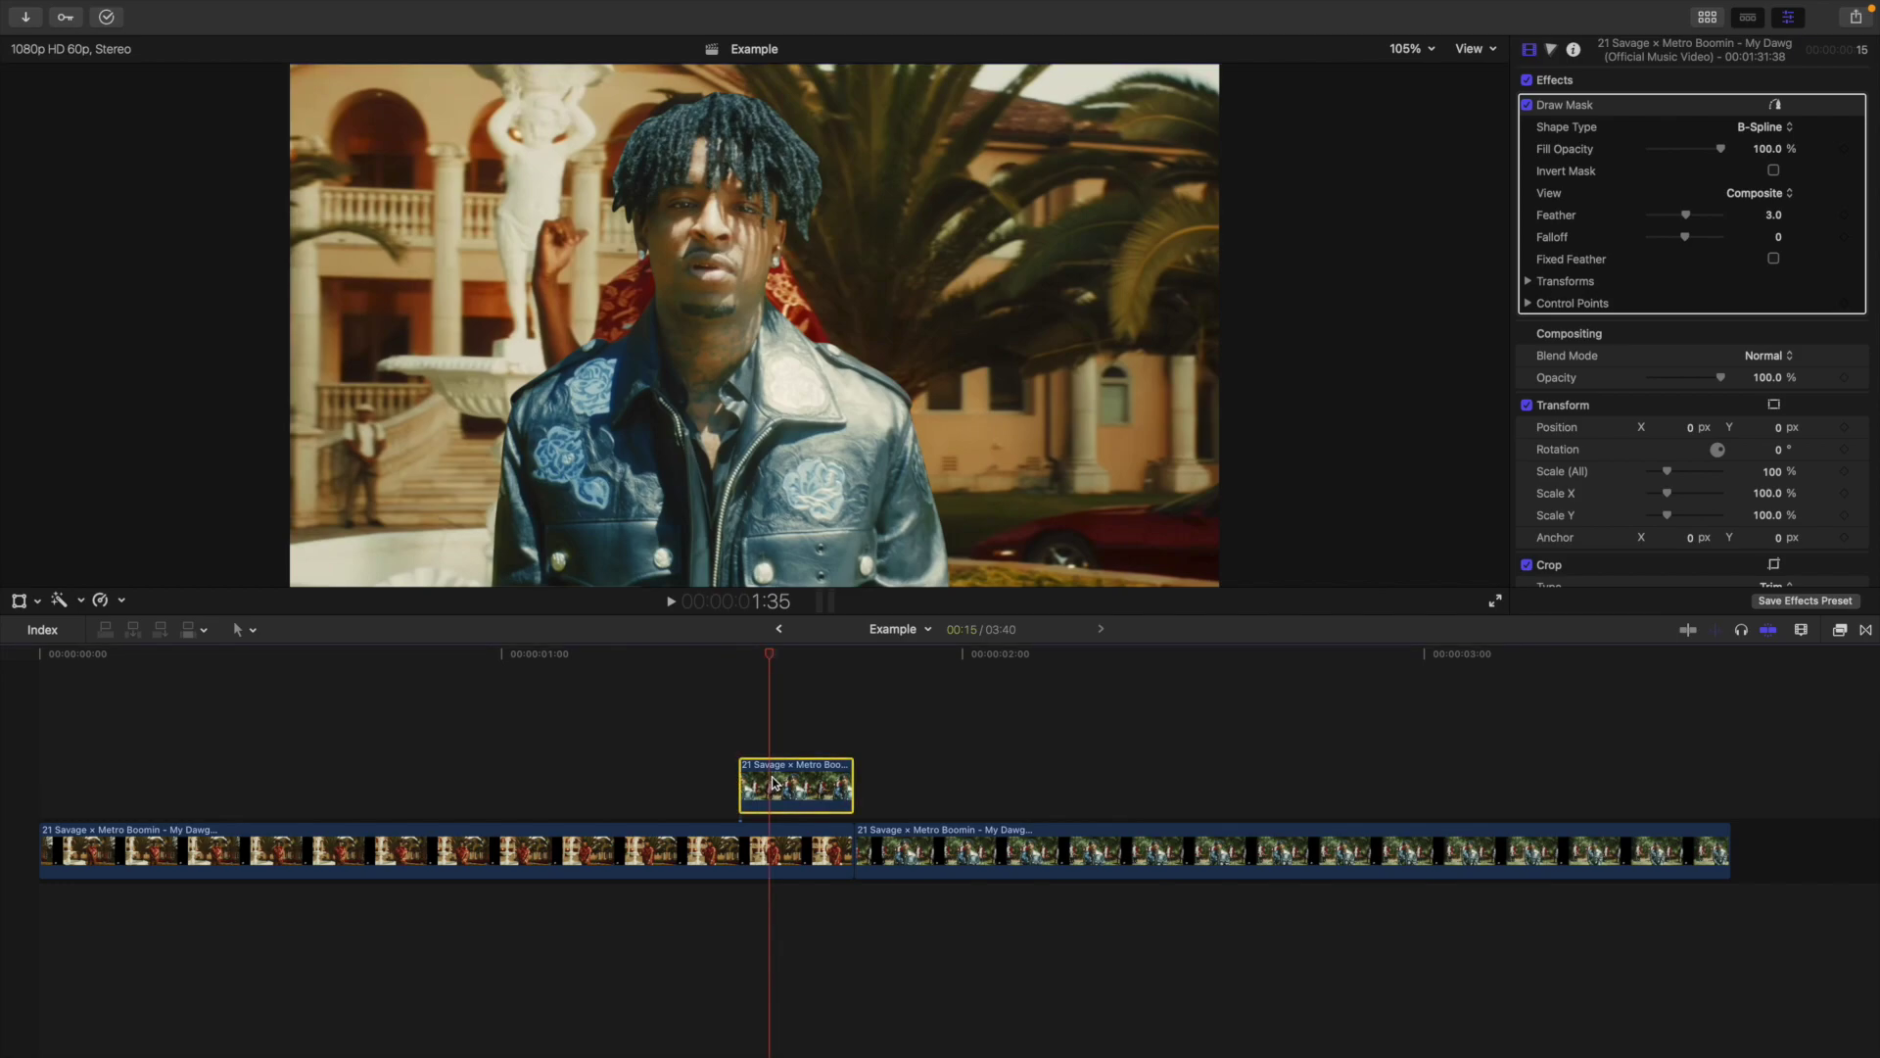
key(alt+g)
text(C)
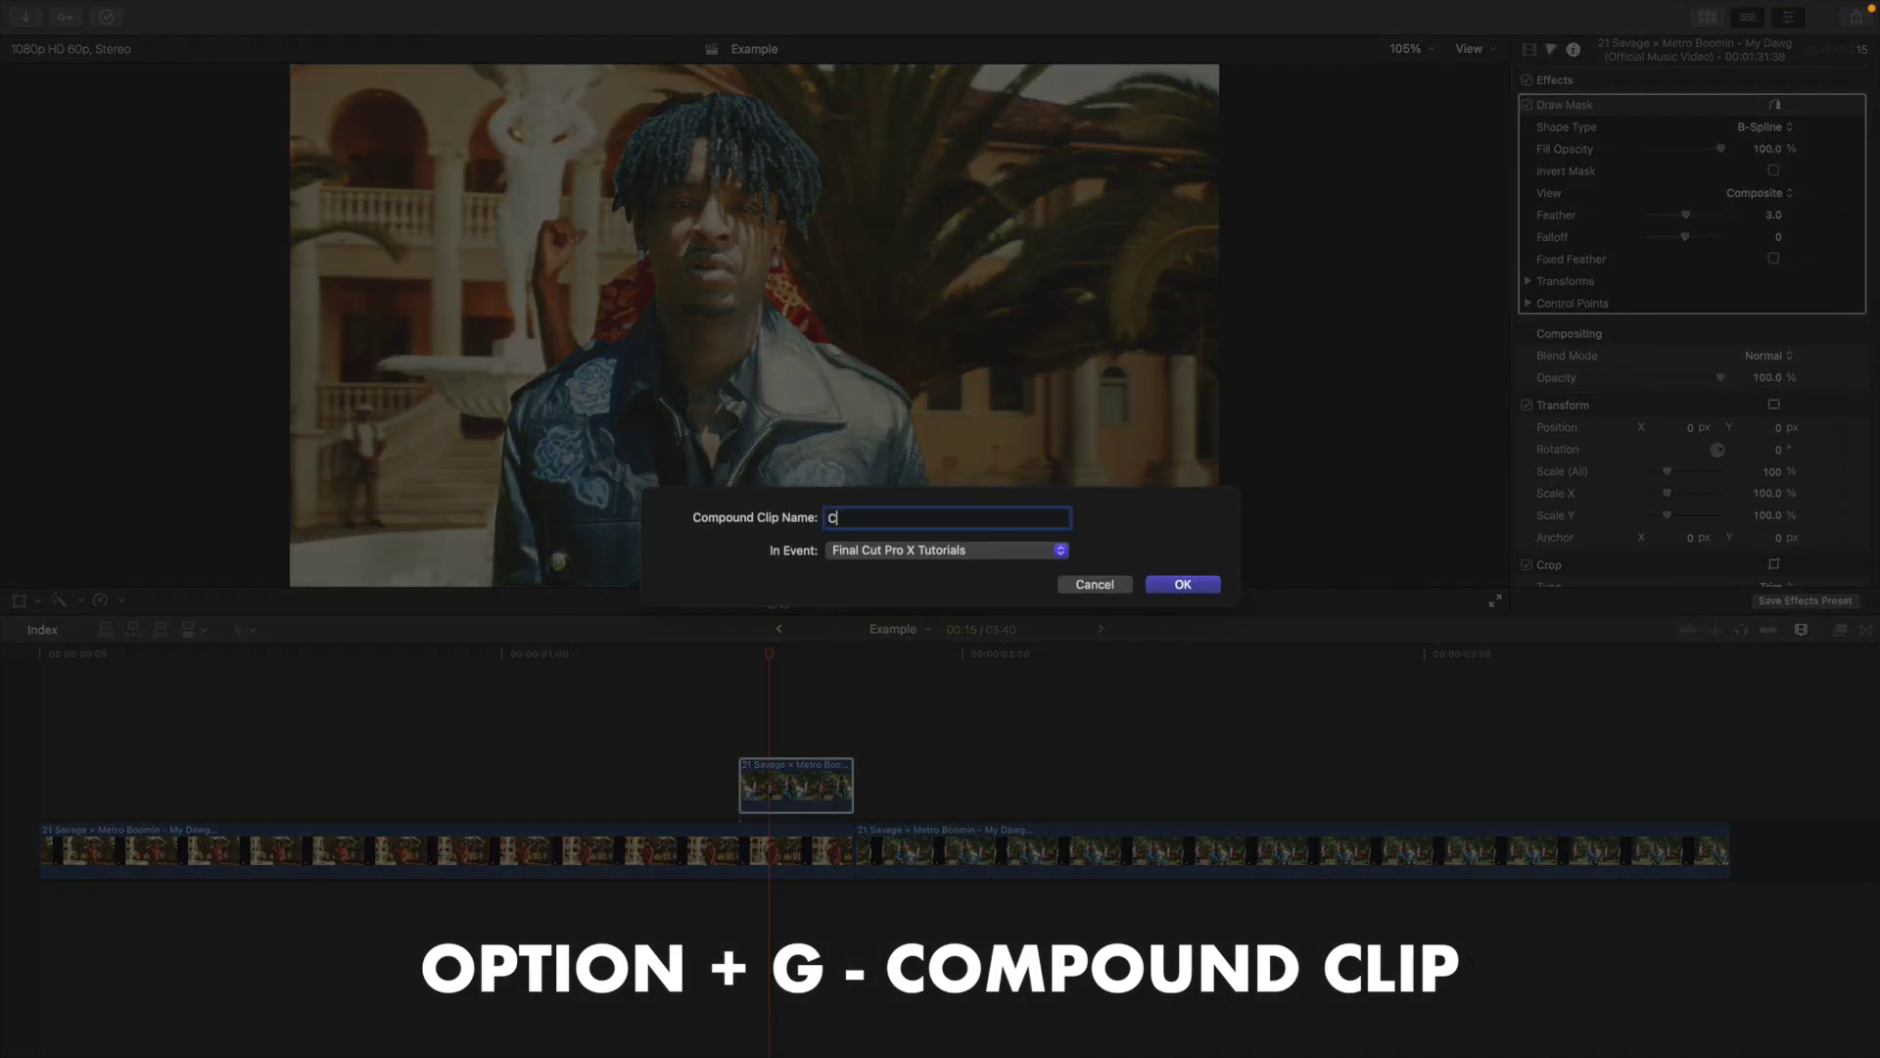
text(utout)
key(Return)
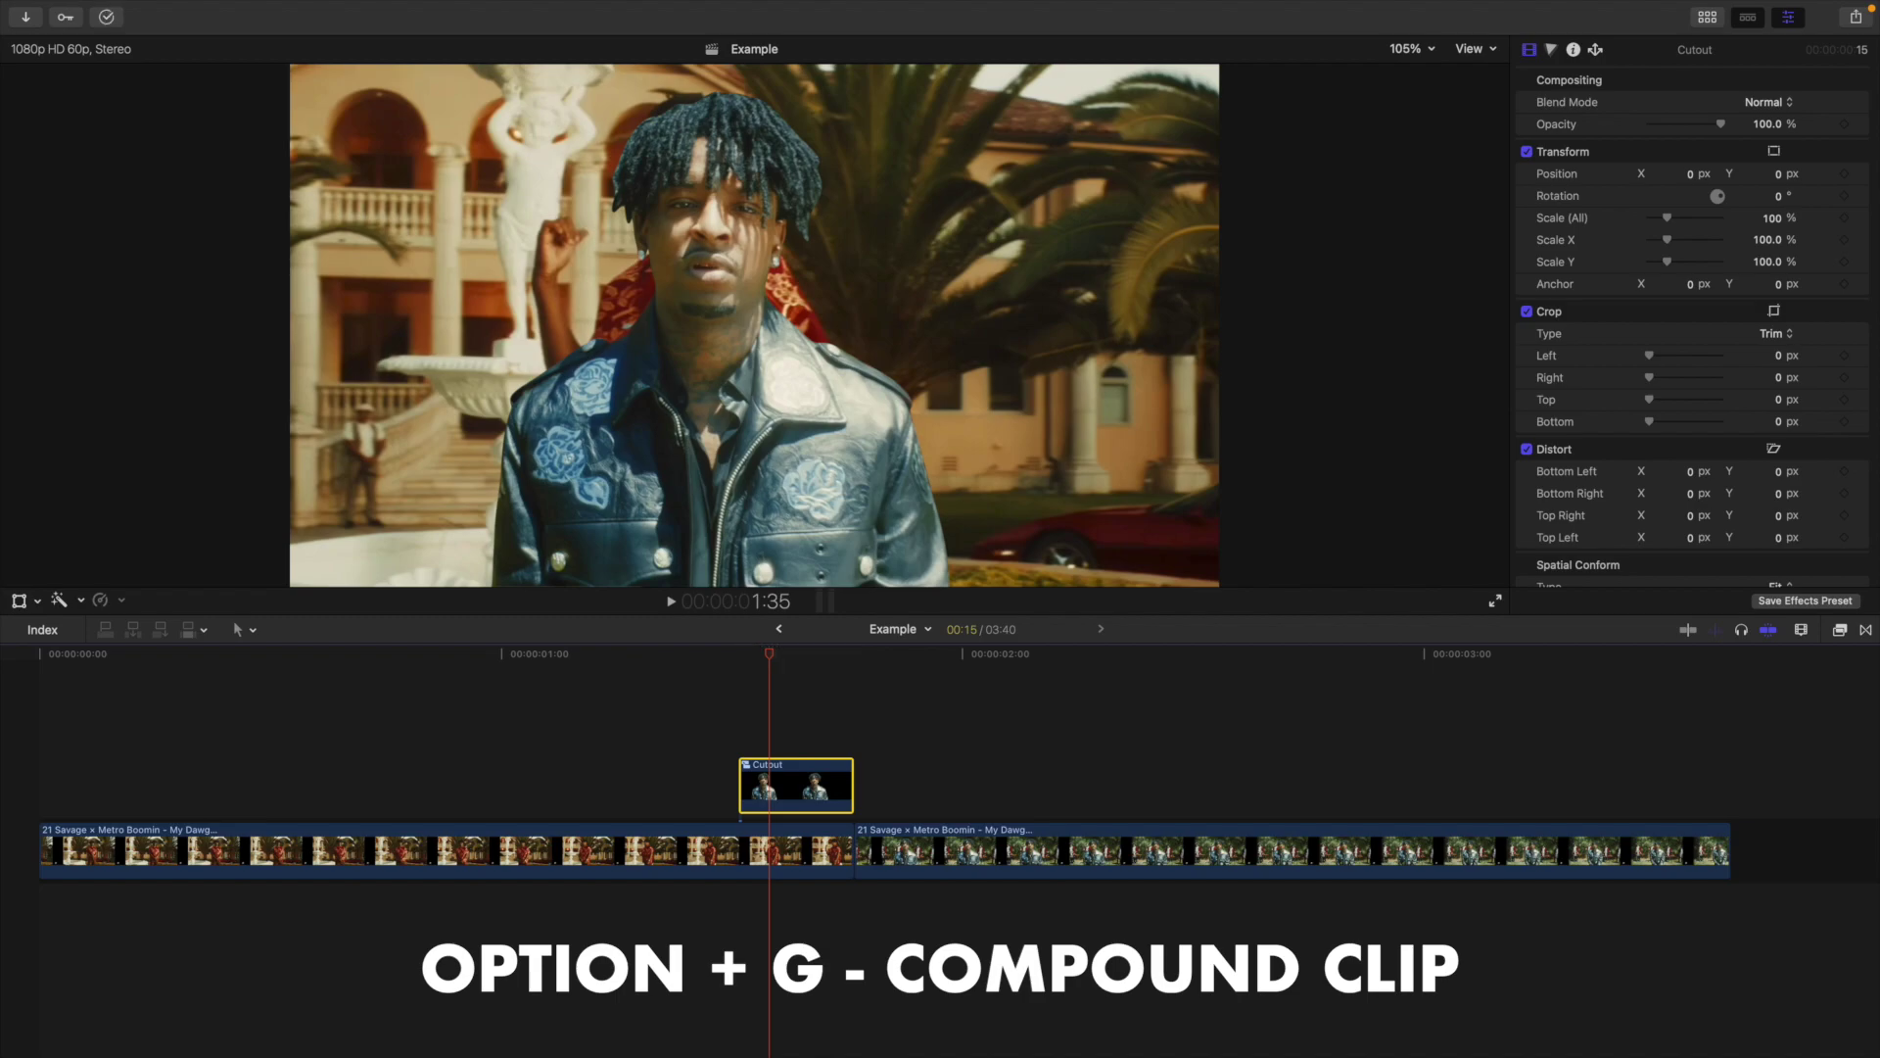
Step: Apply a second Draw Mask to the Cutout clip, outline a small triangle on the jacket's left side, and invert the mask
click(1839, 629)
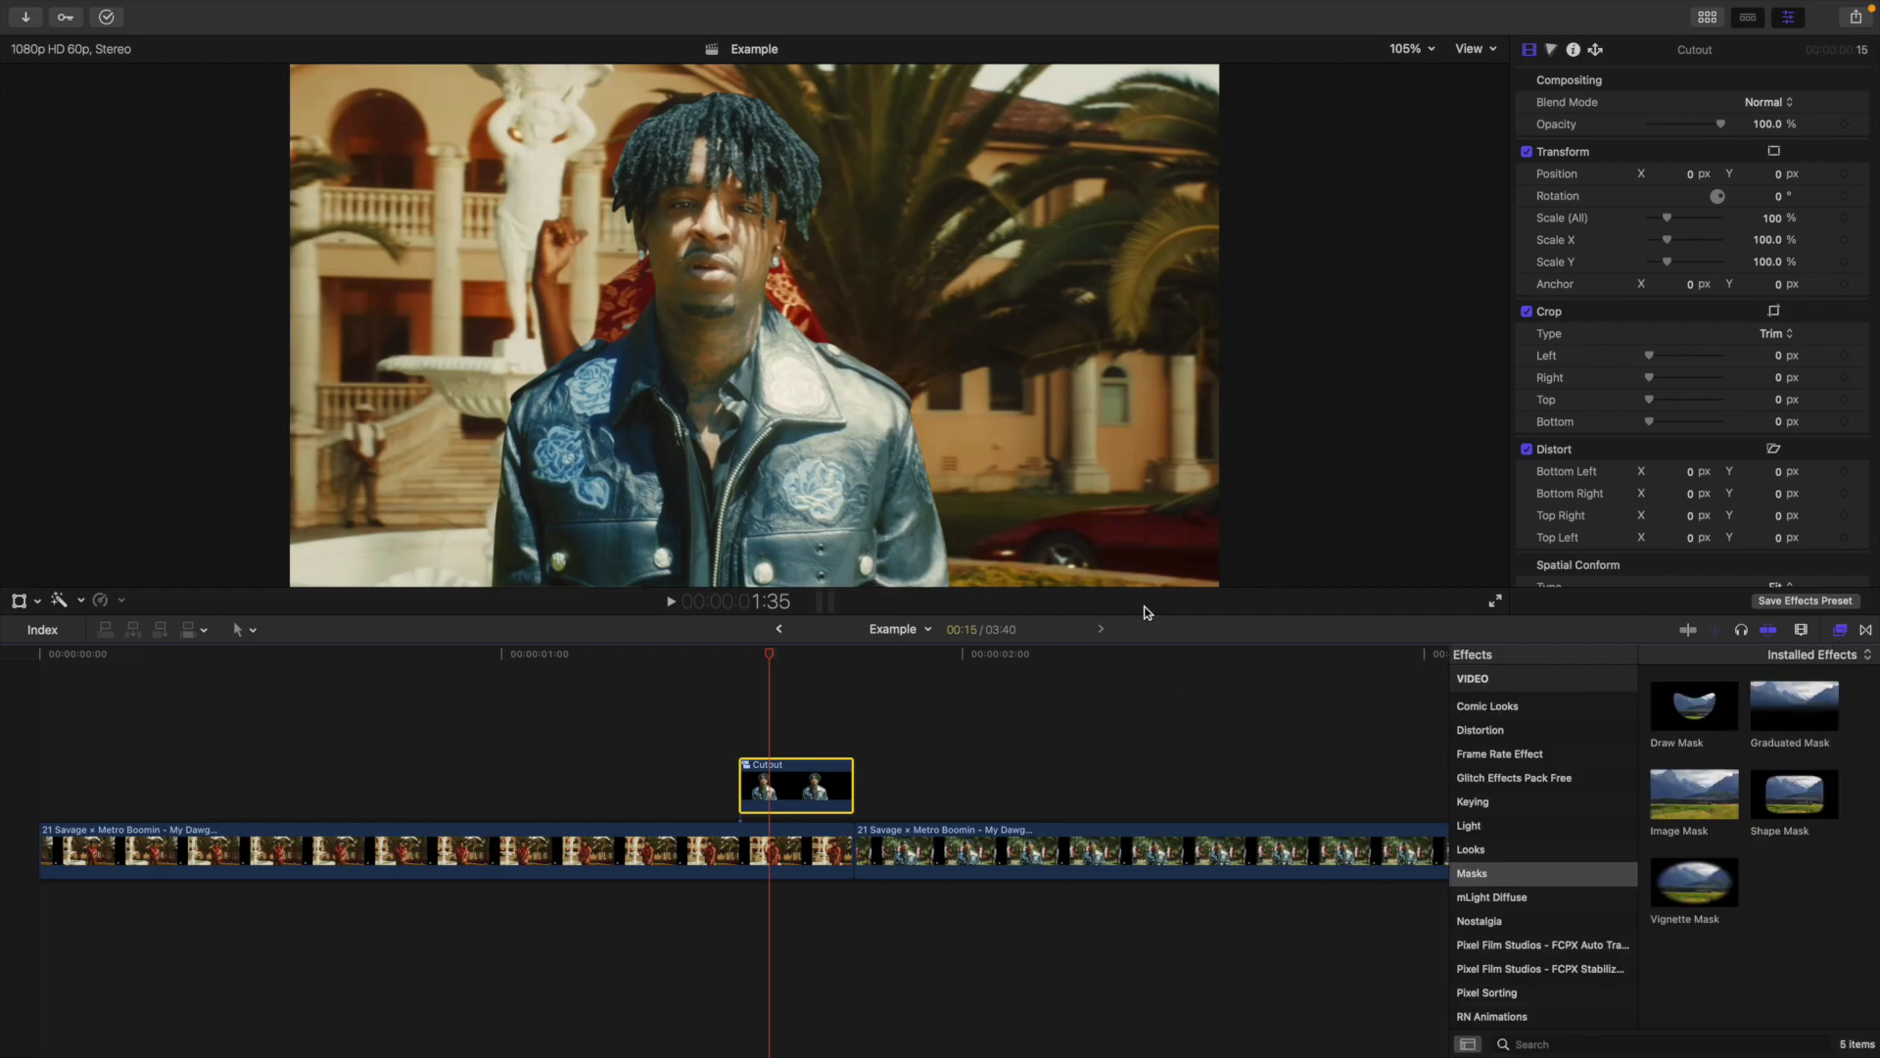
mouse_move(1695, 705)
mouse_down()
mouse_move(934, 732)
mouse_move(791, 773)
mouse_up()
click(1840, 630)
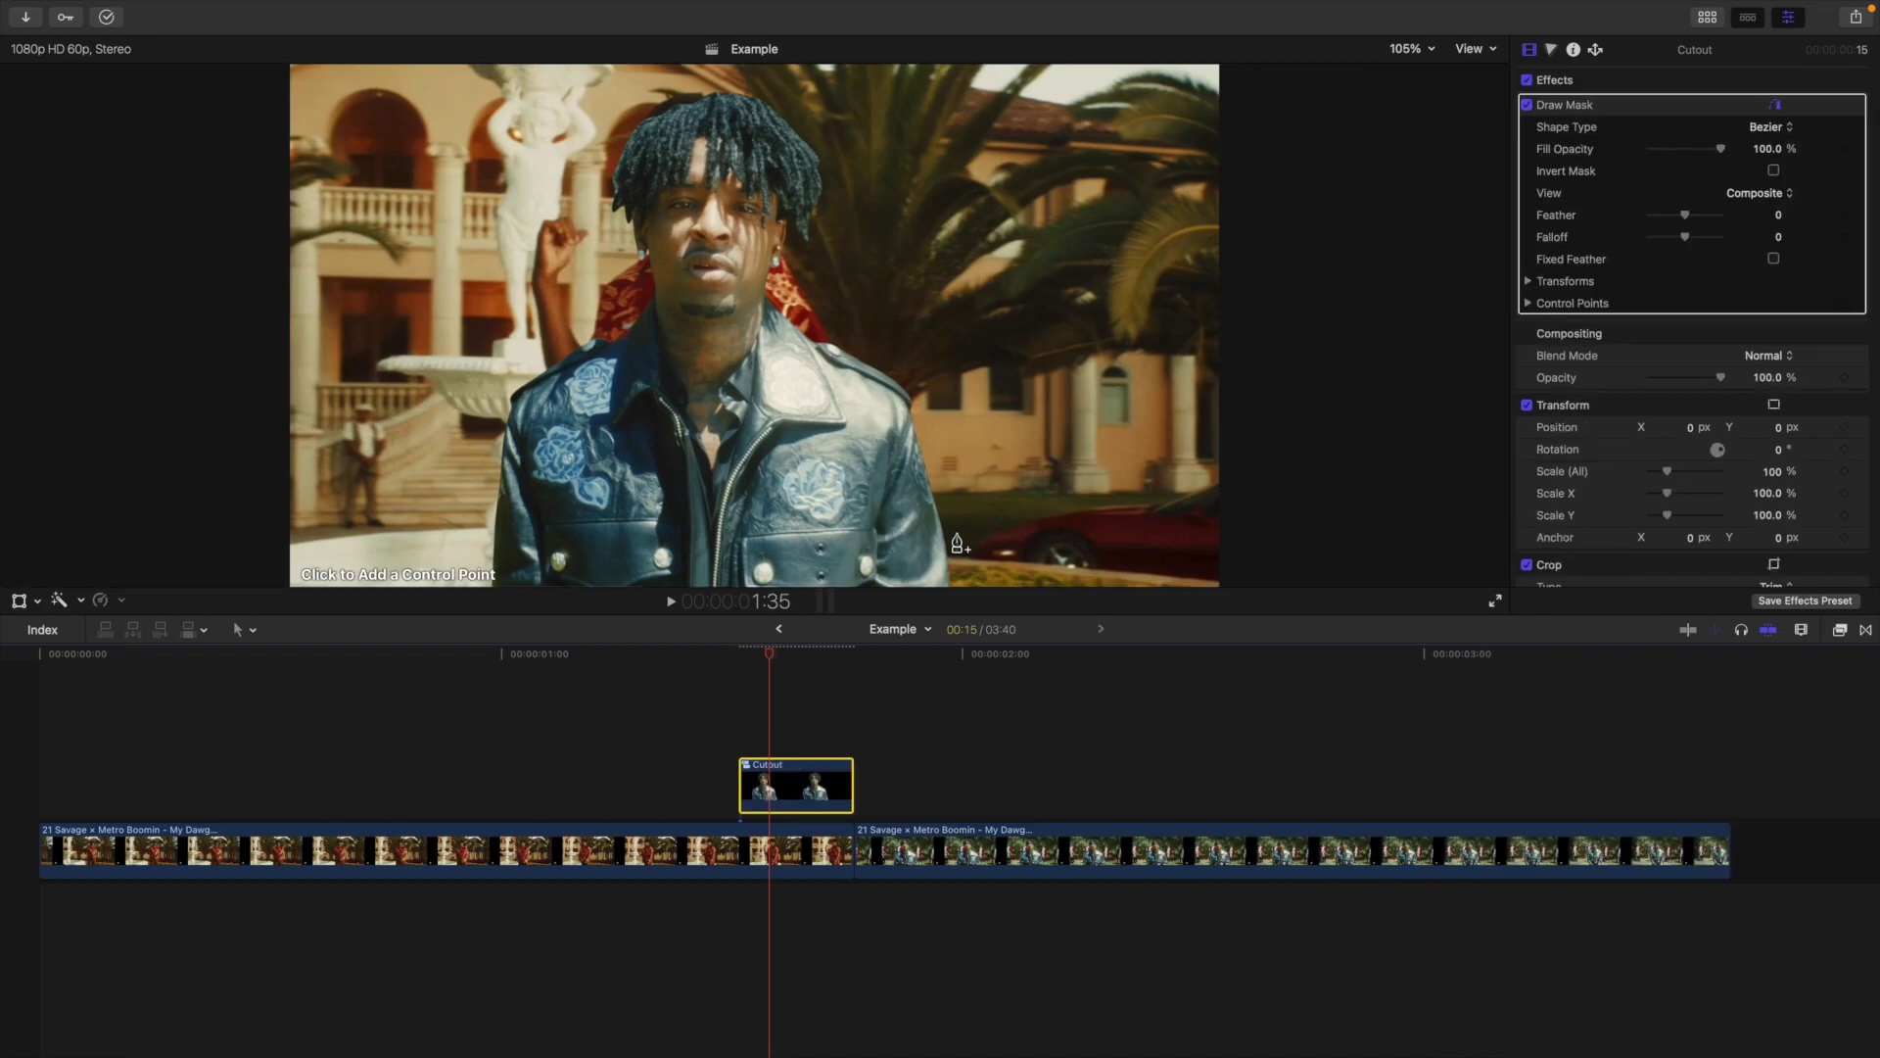
click(867, 583)
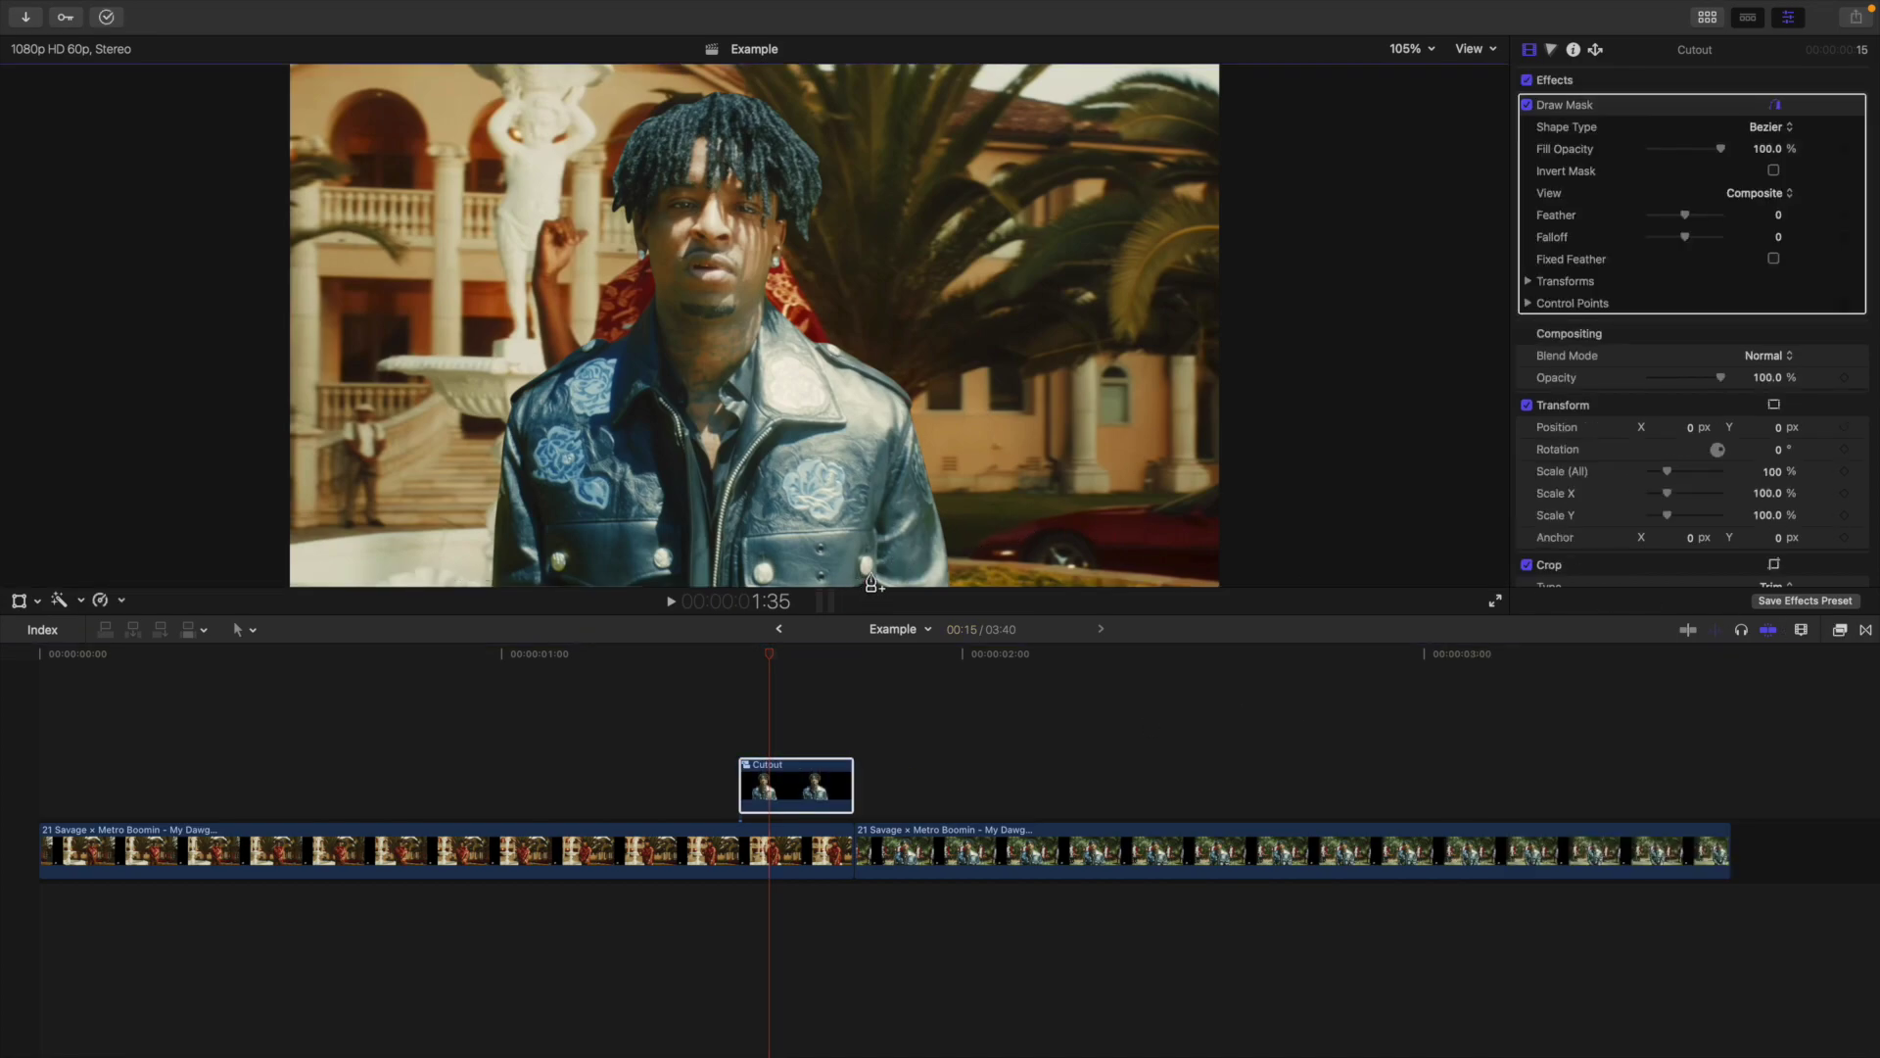
click(880, 524)
click(891, 581)
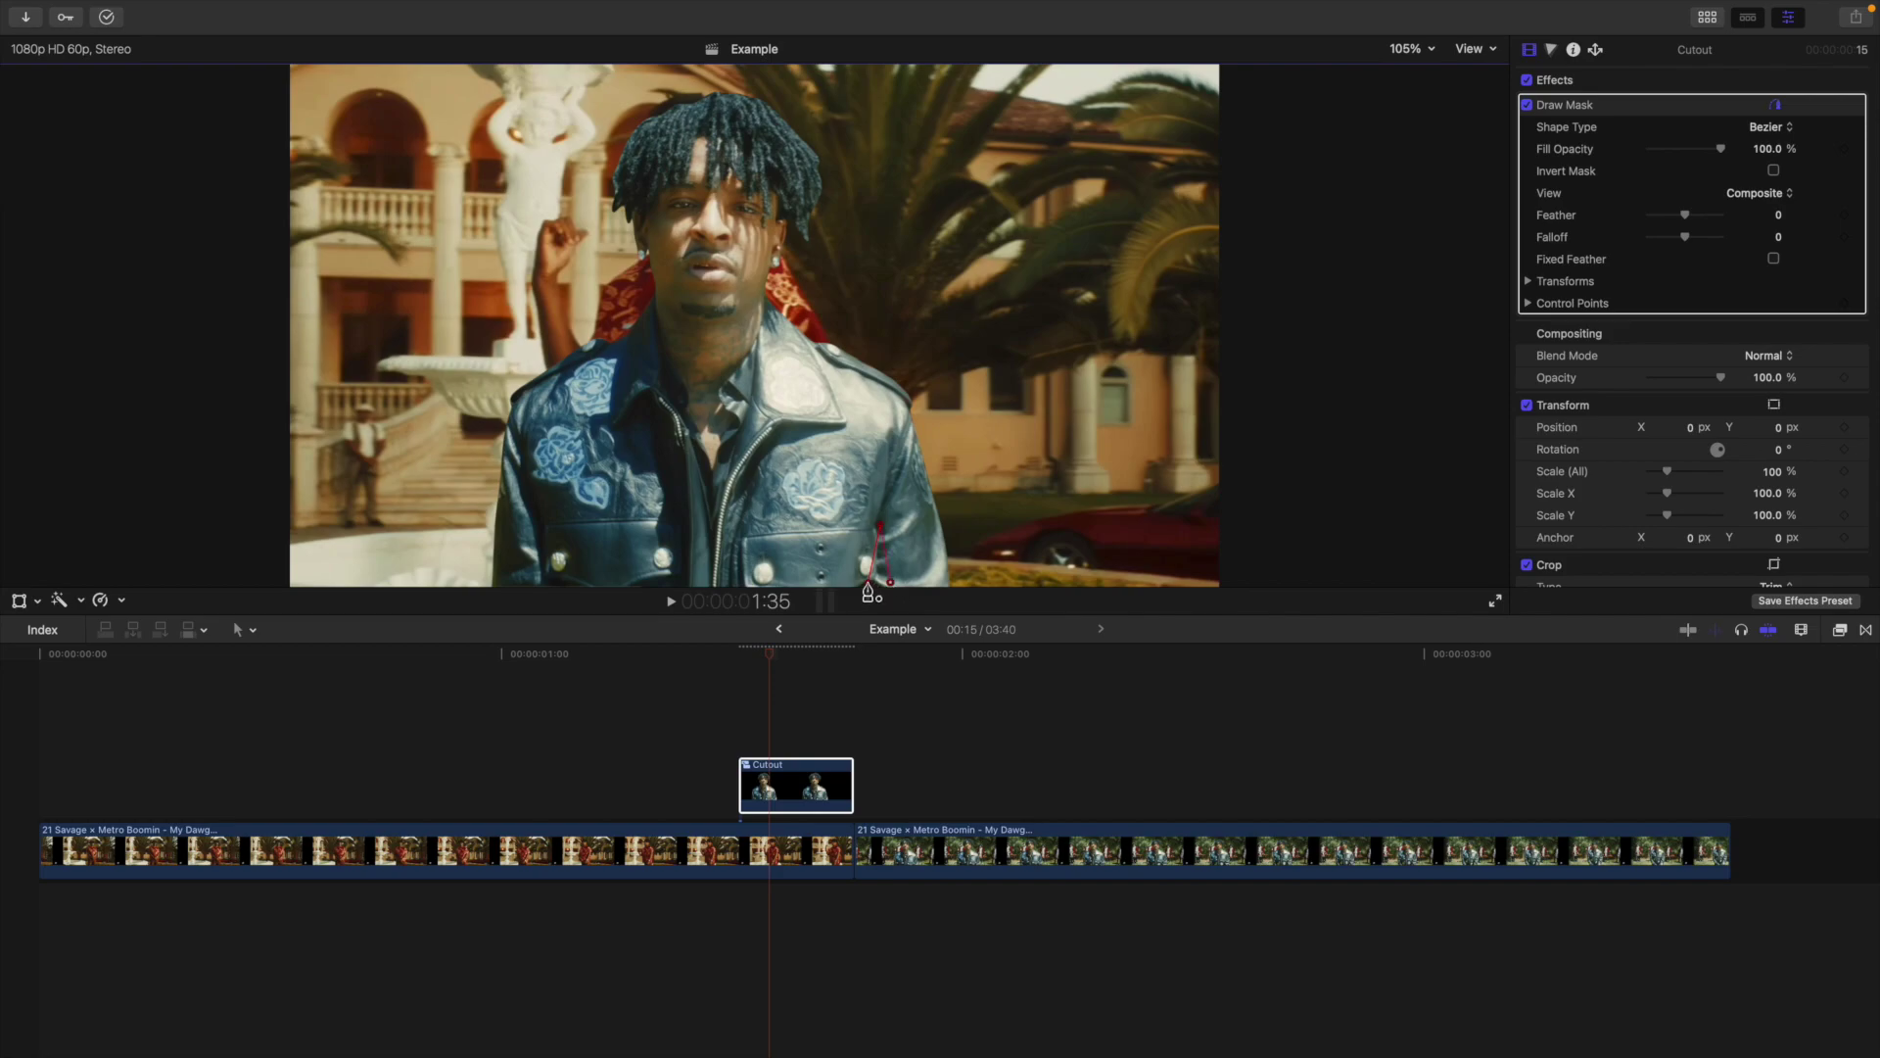
click(867, 584)
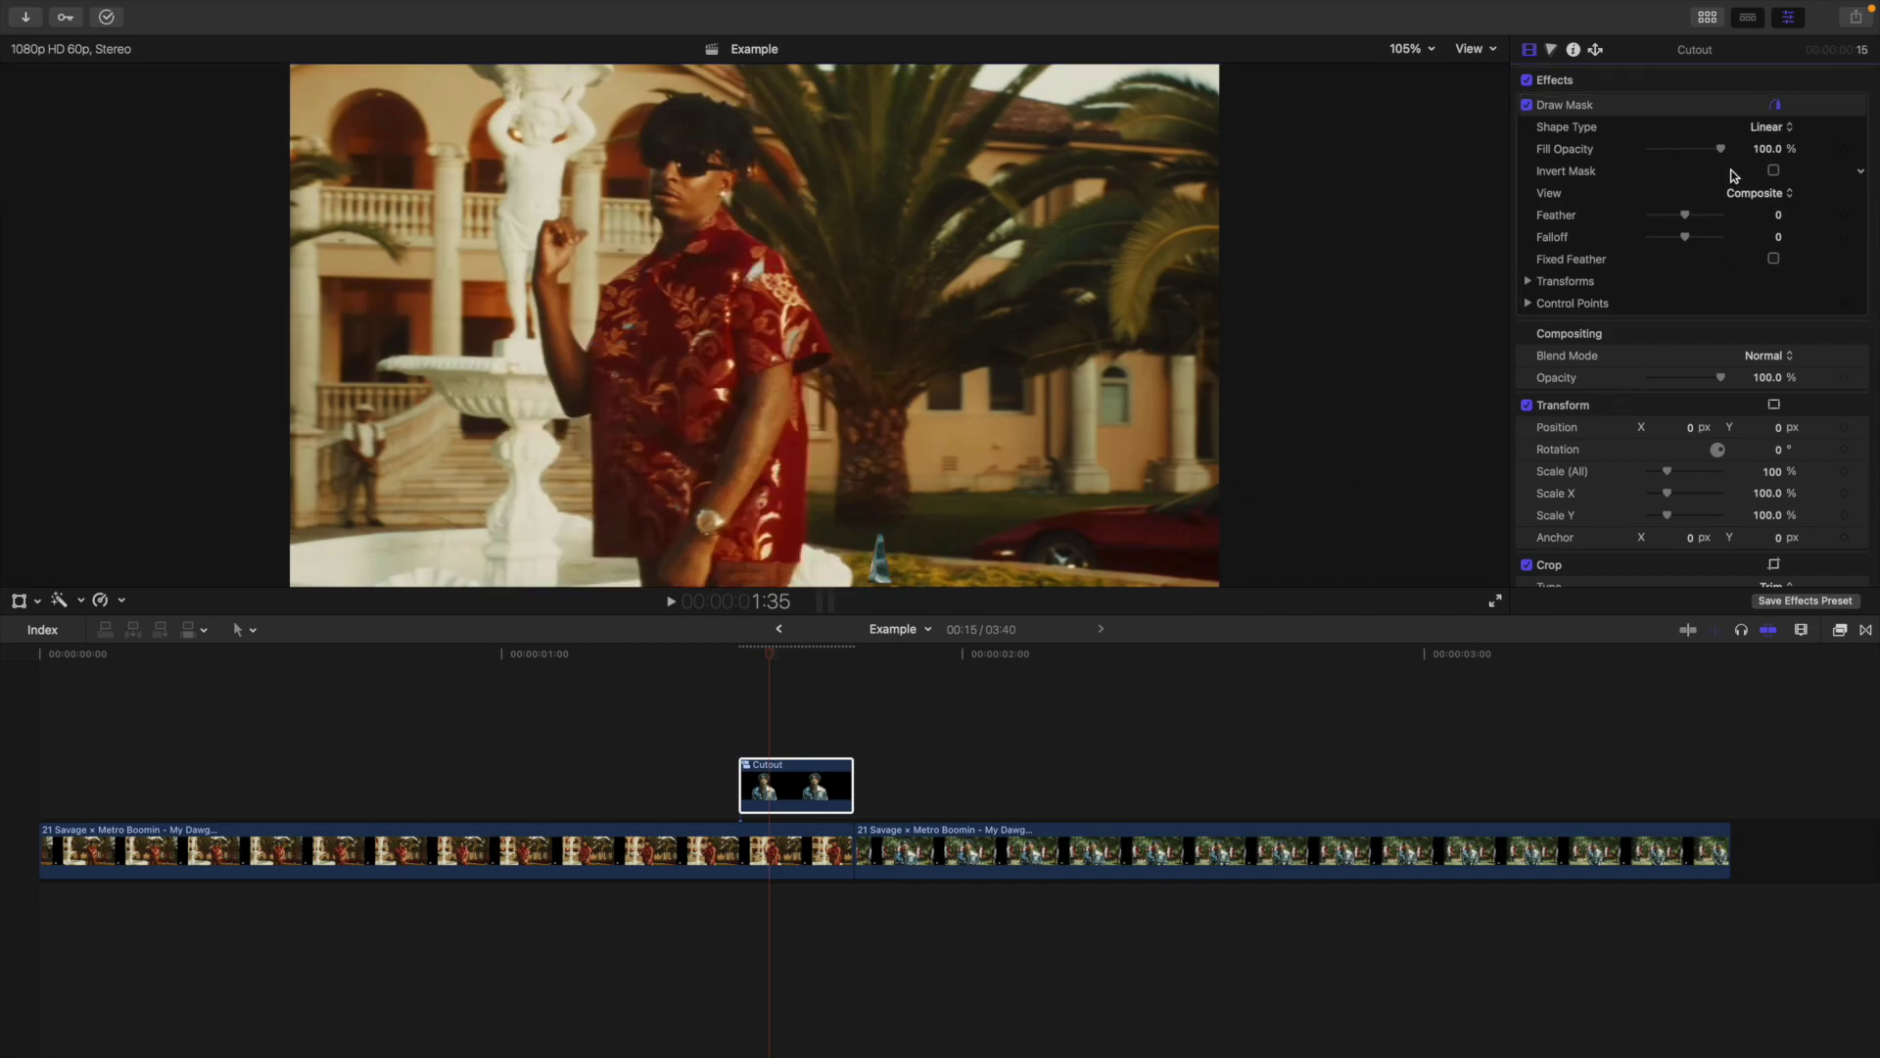
click(1773, 171)
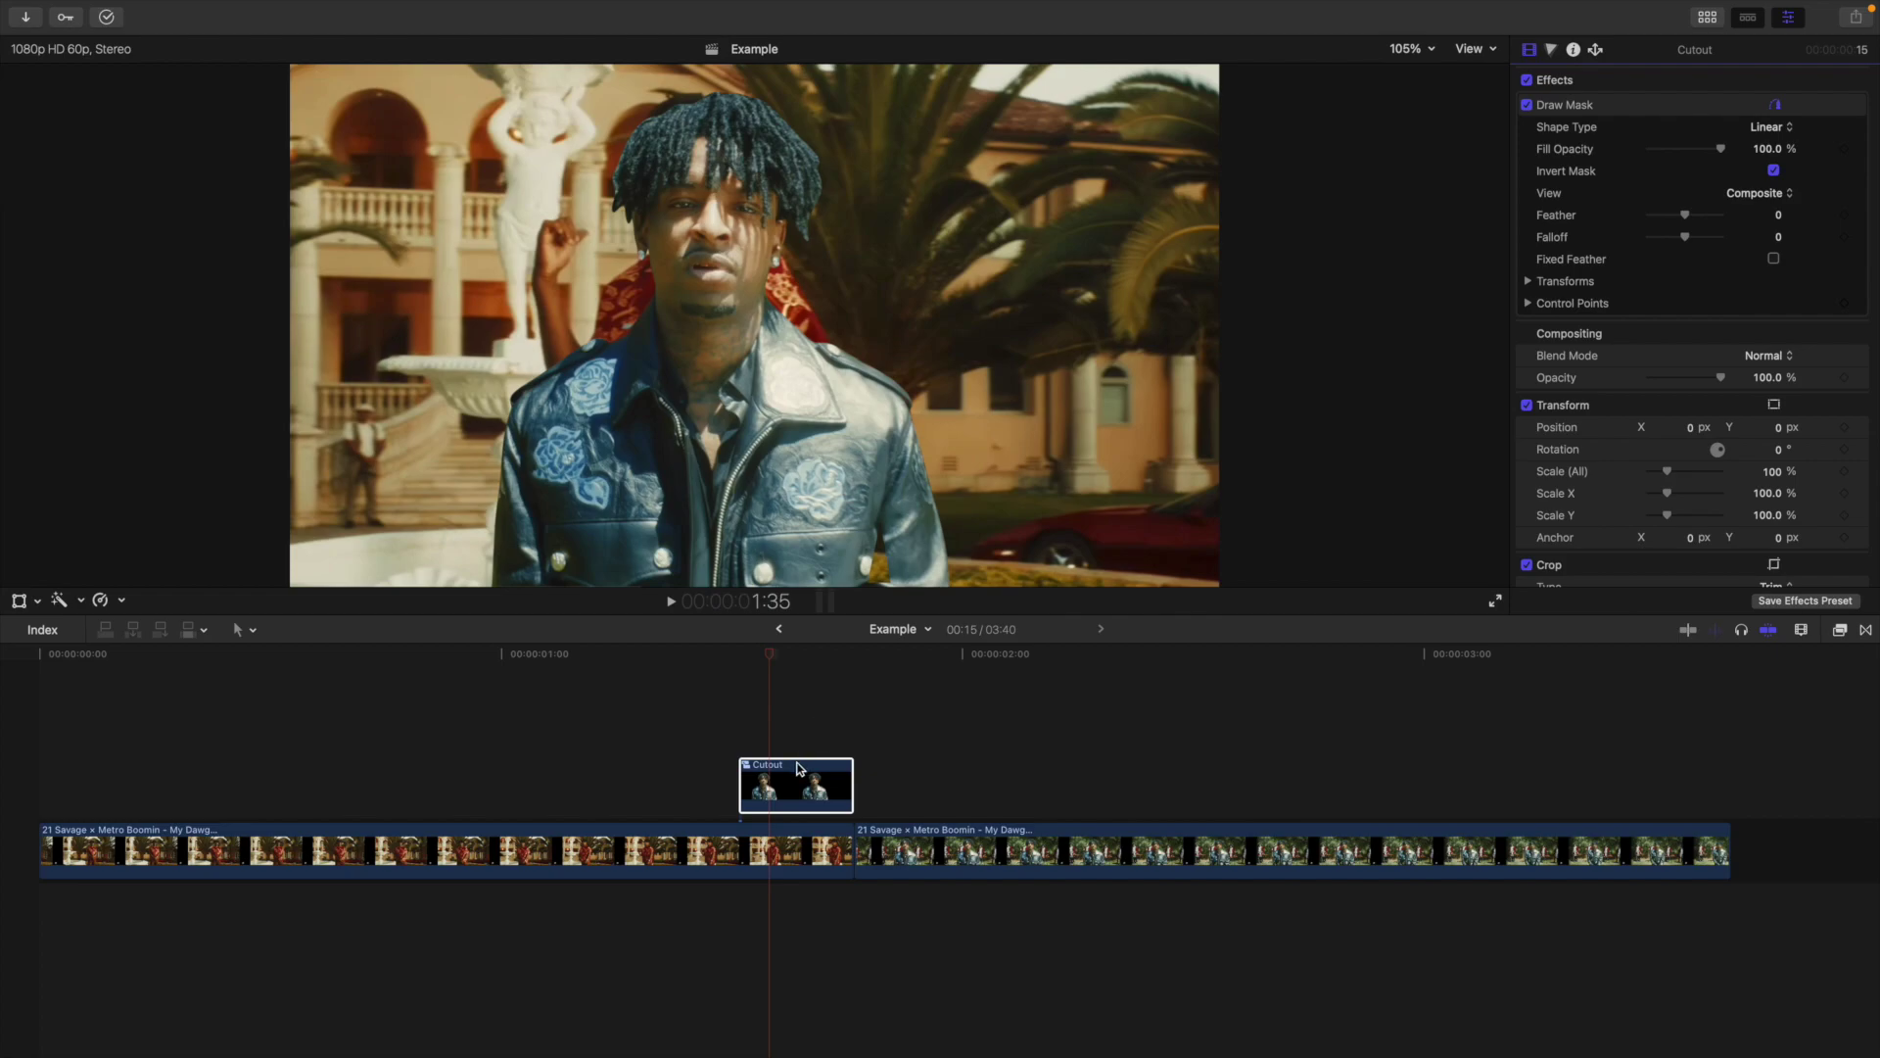
Step: Delete the Draw Mask from the Cutout clip and undo the creation of the compound clip
click(1697, 110)
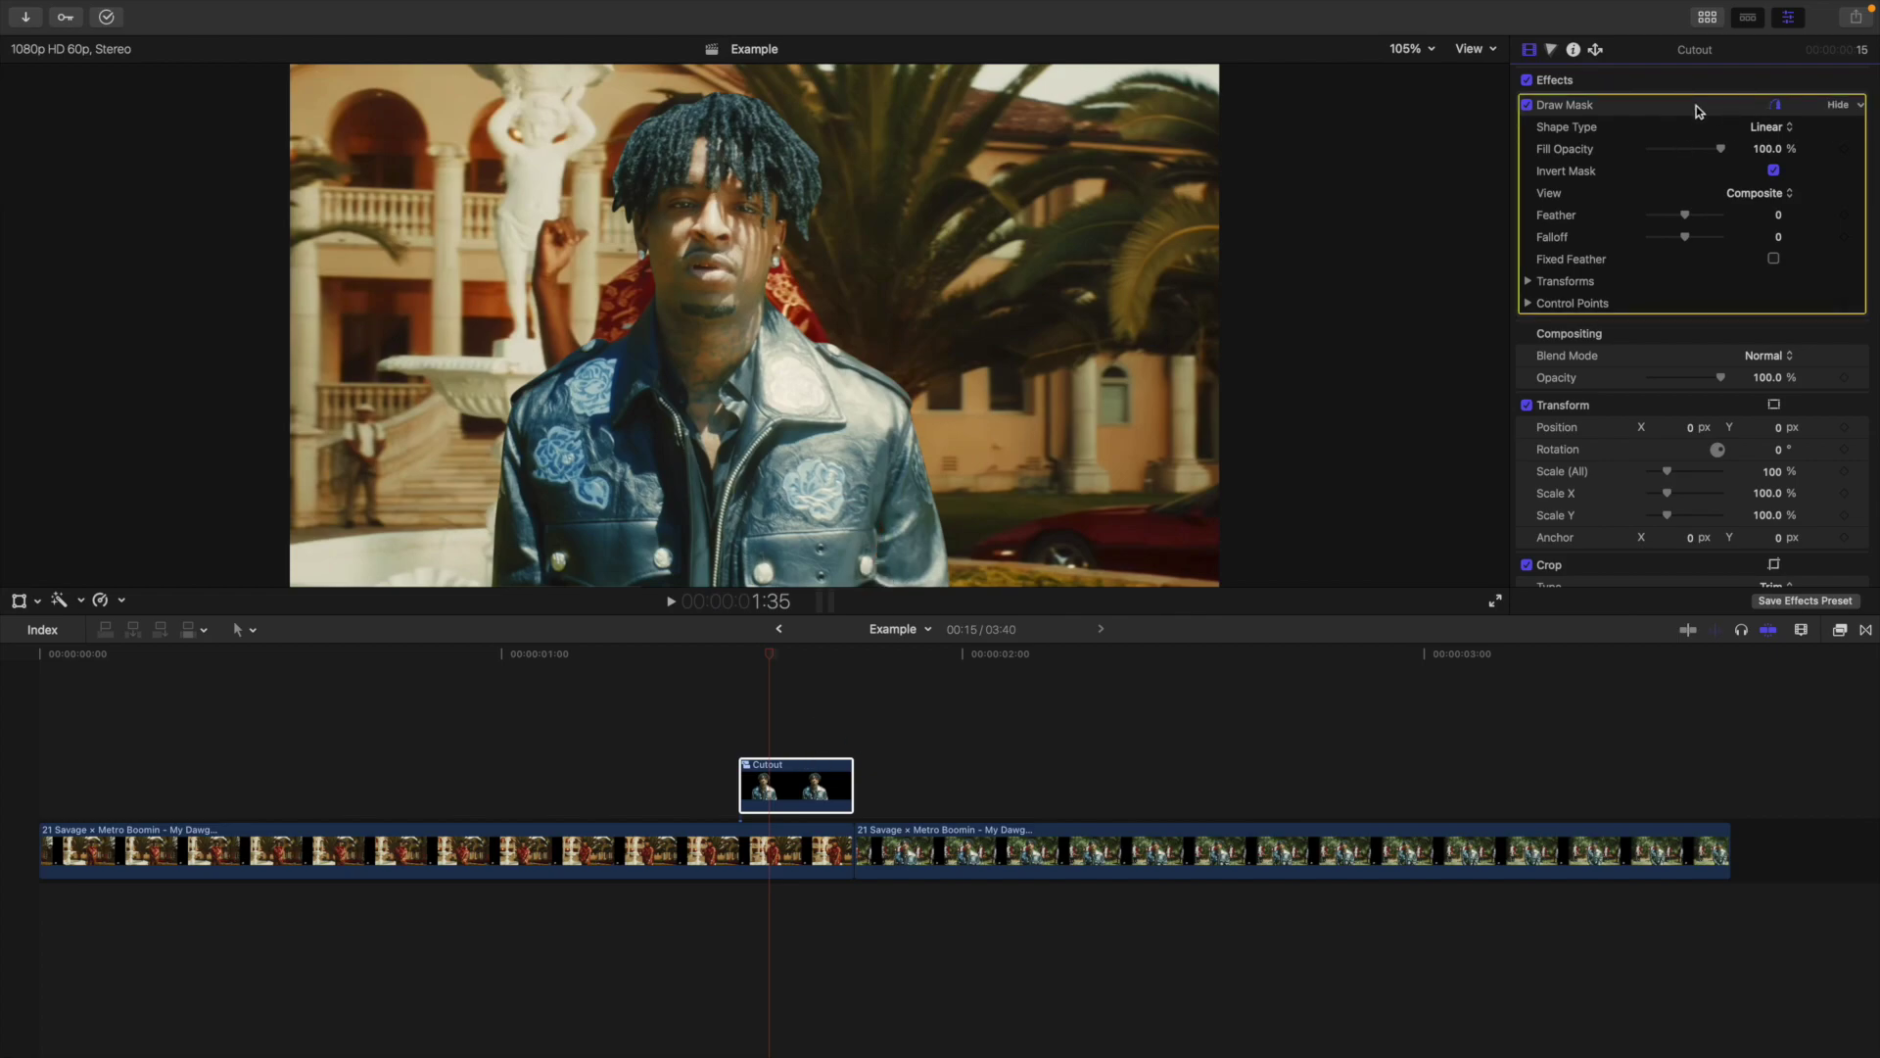
key(Delete)
click(775, 789)
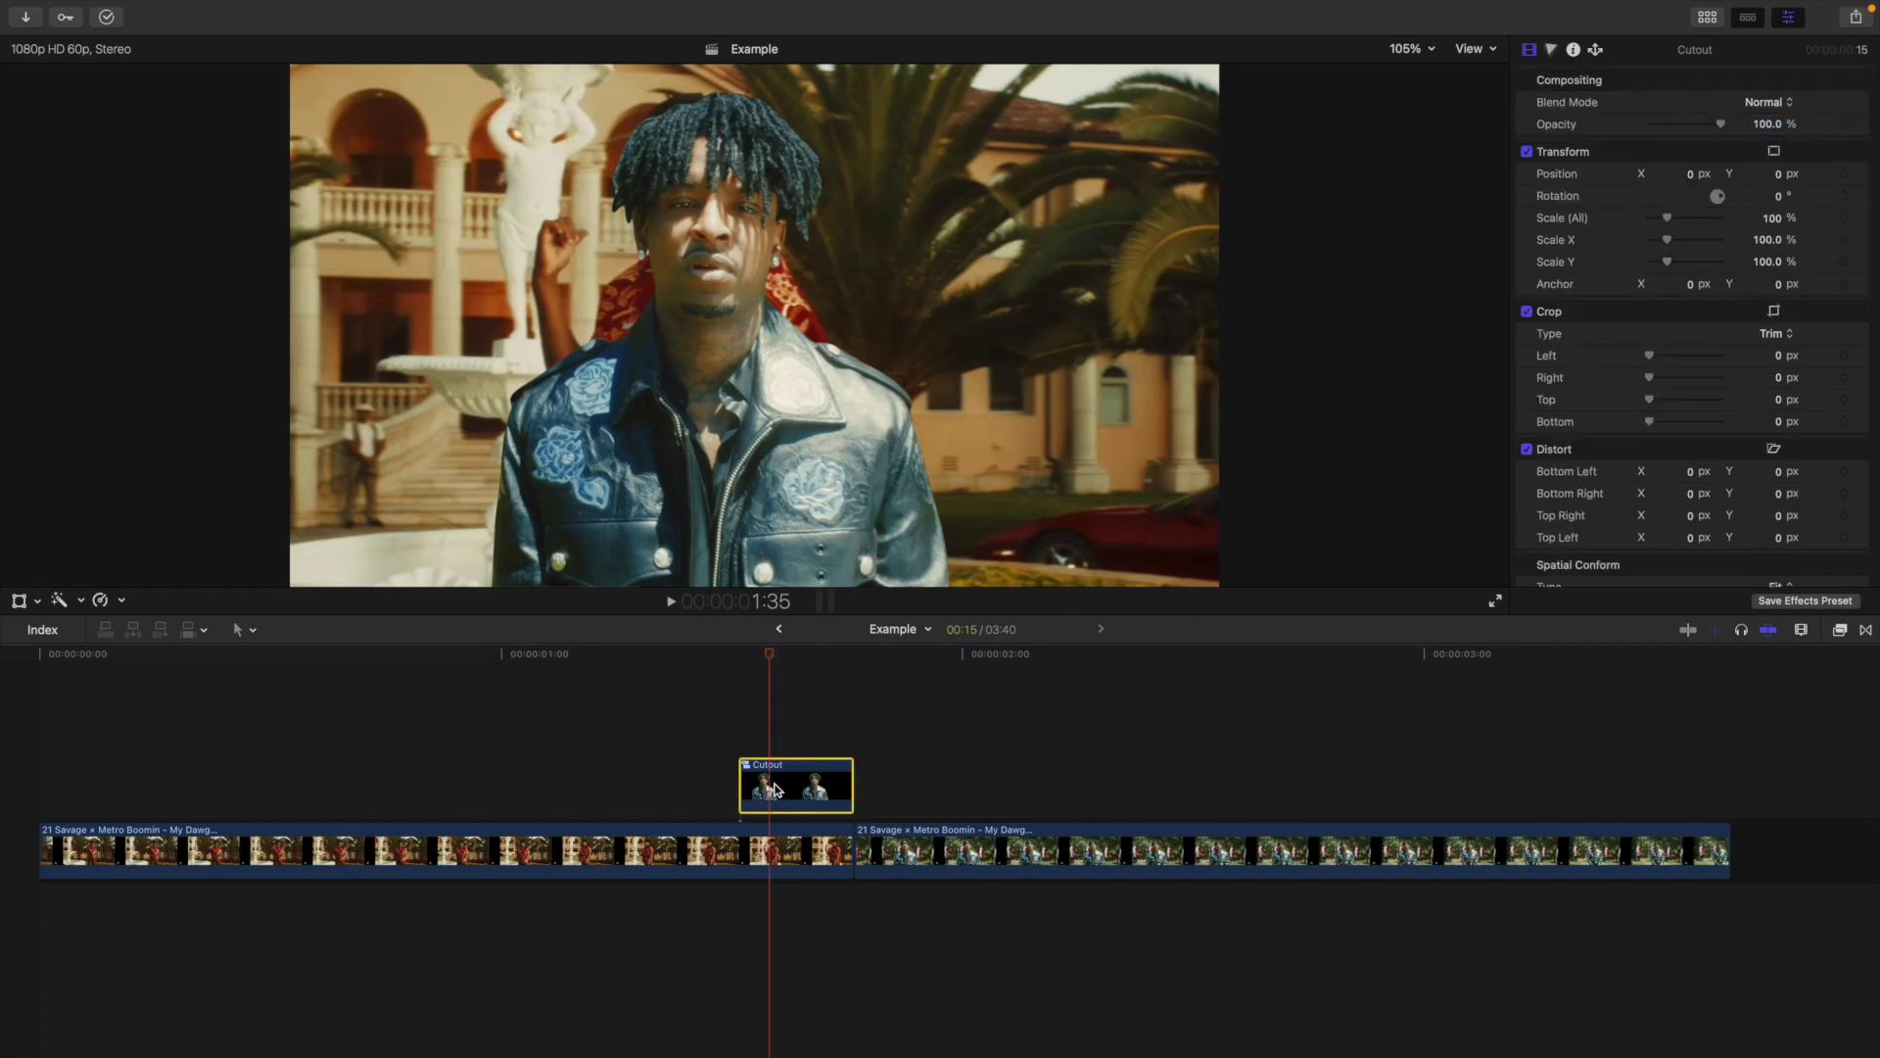
key(super+z)
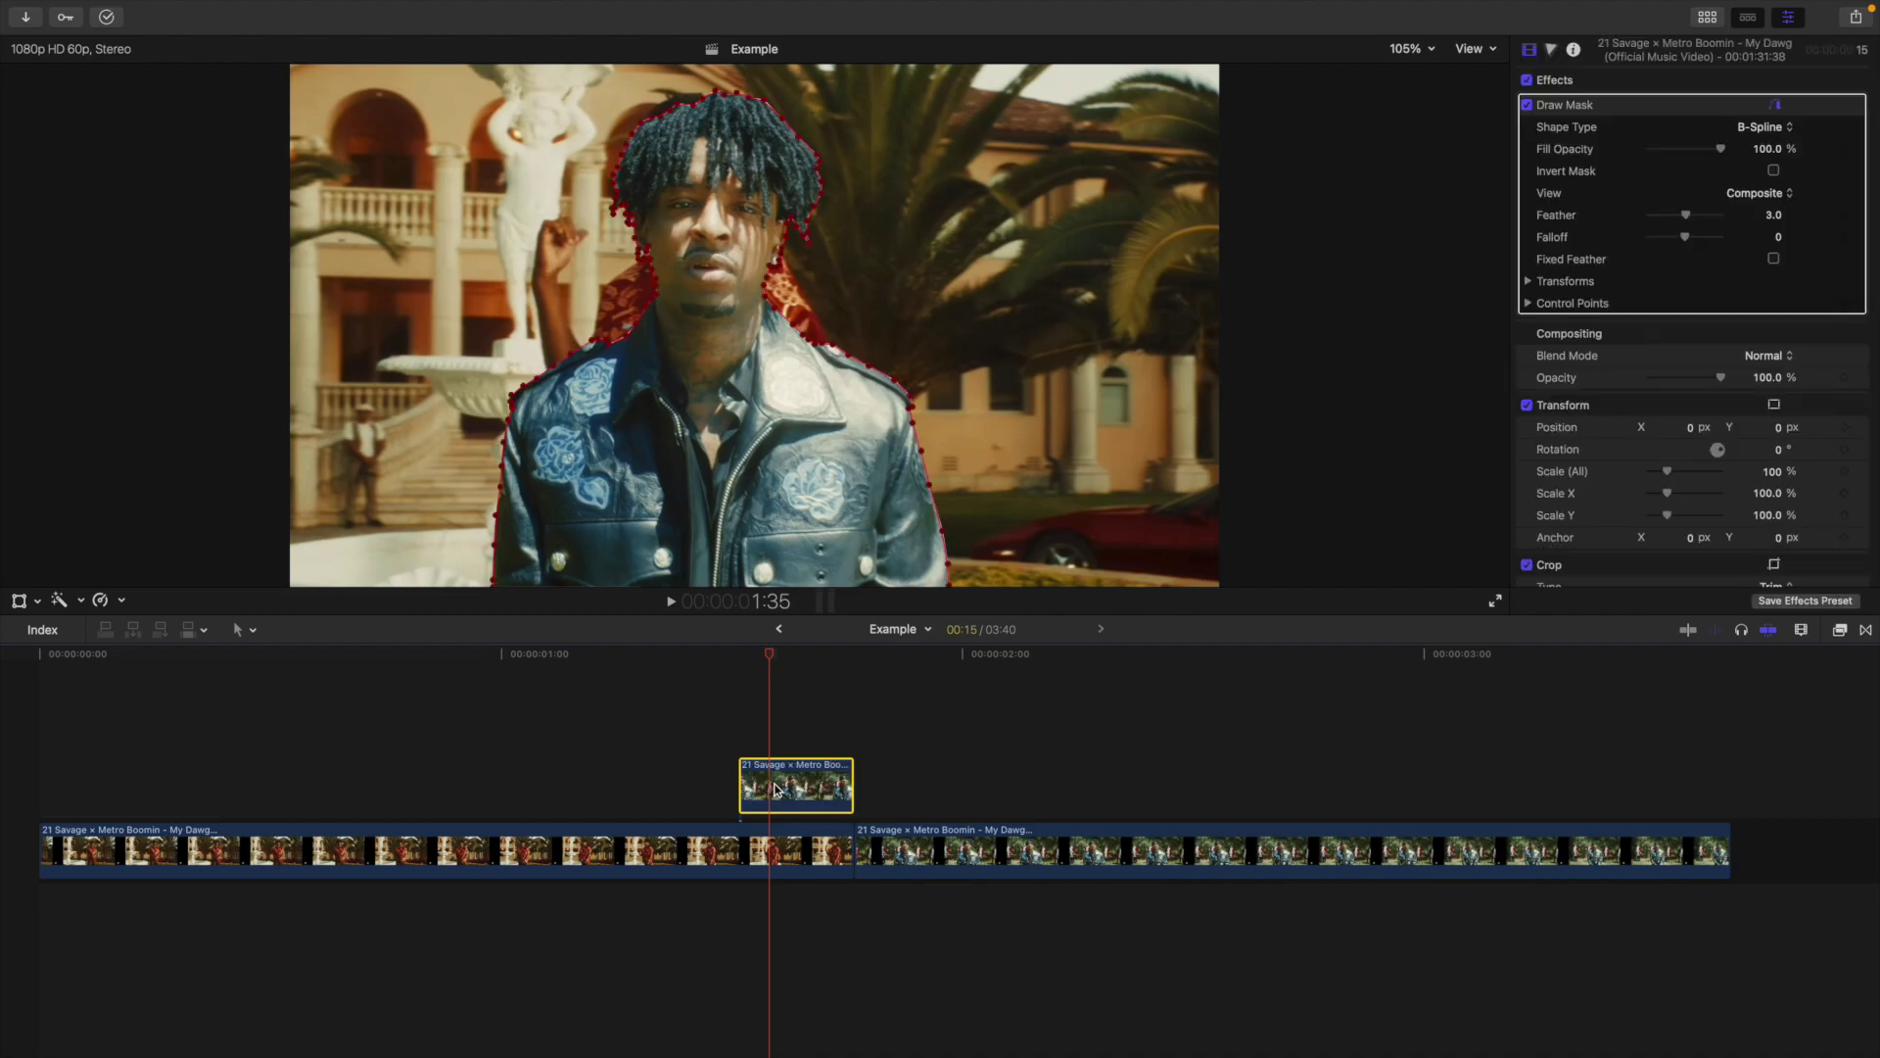
Step: Insert a gap clip after the second music video clip, at 3:40 on the timeline
click(1626, 397)
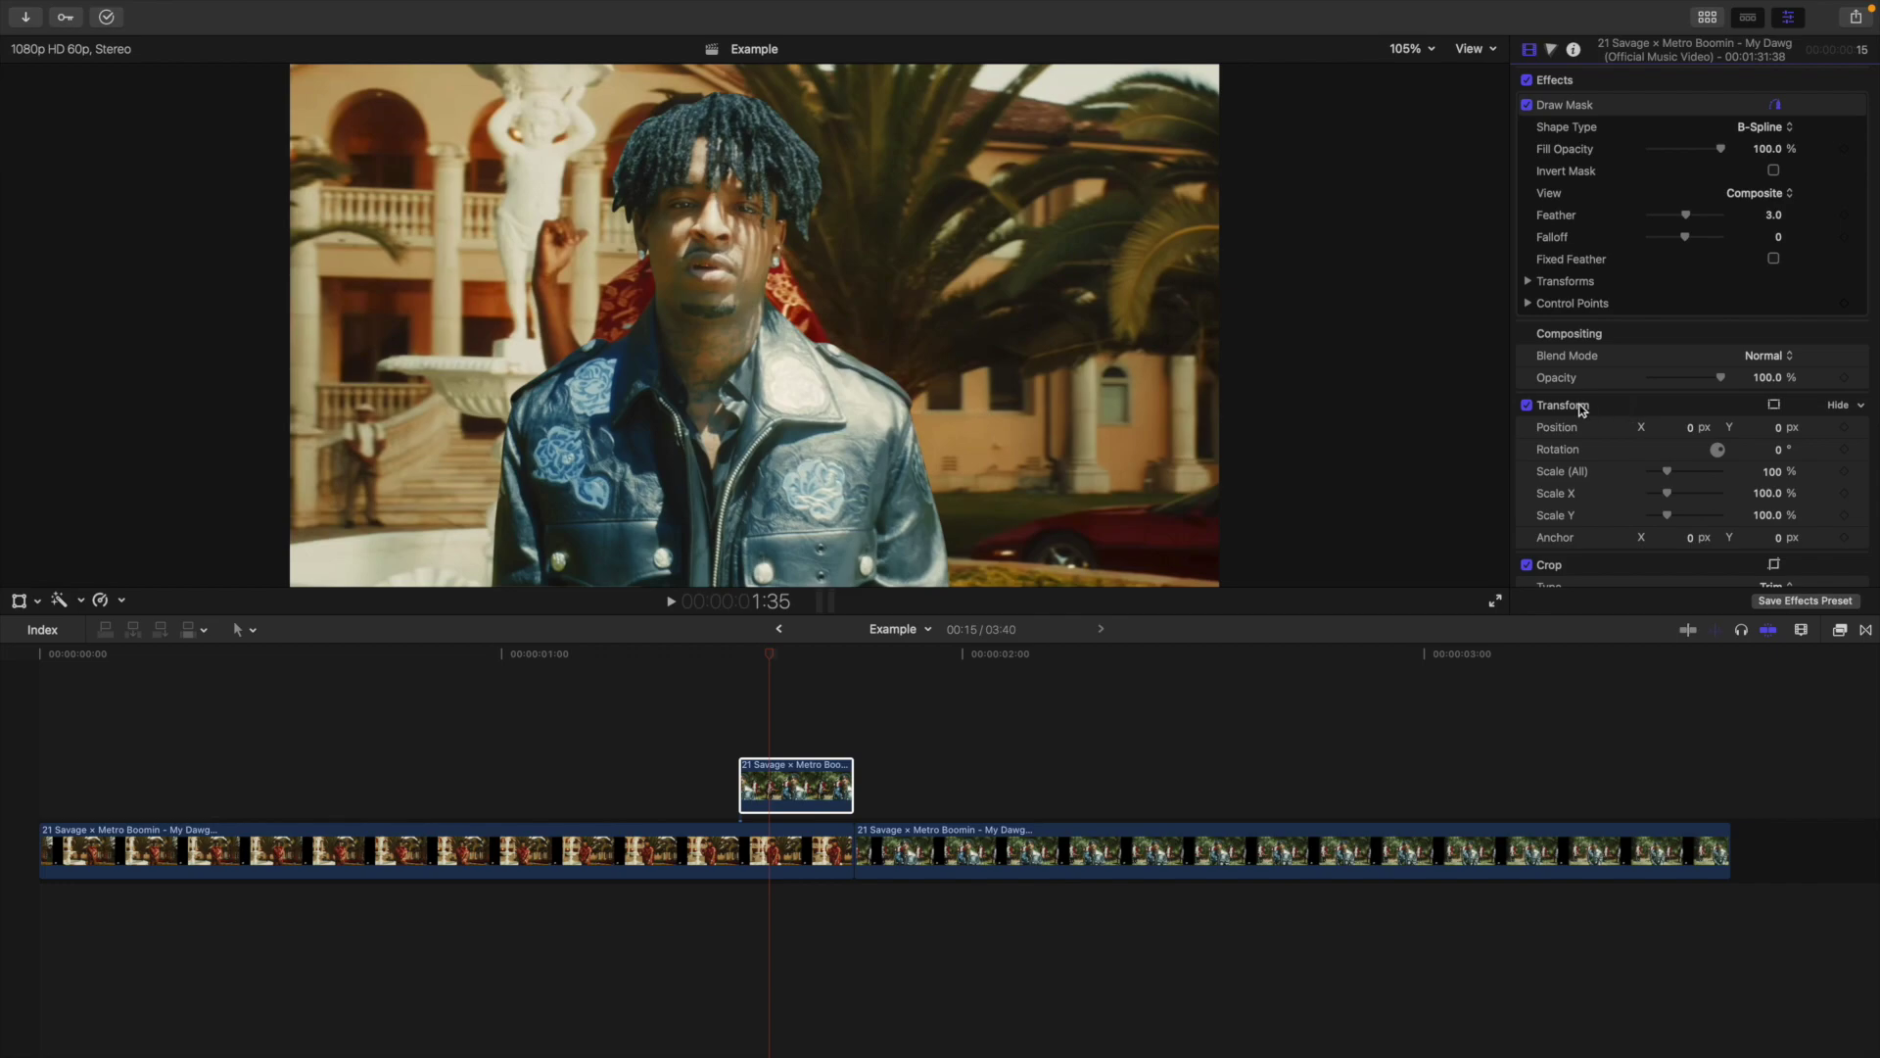
super+click(777, 773)
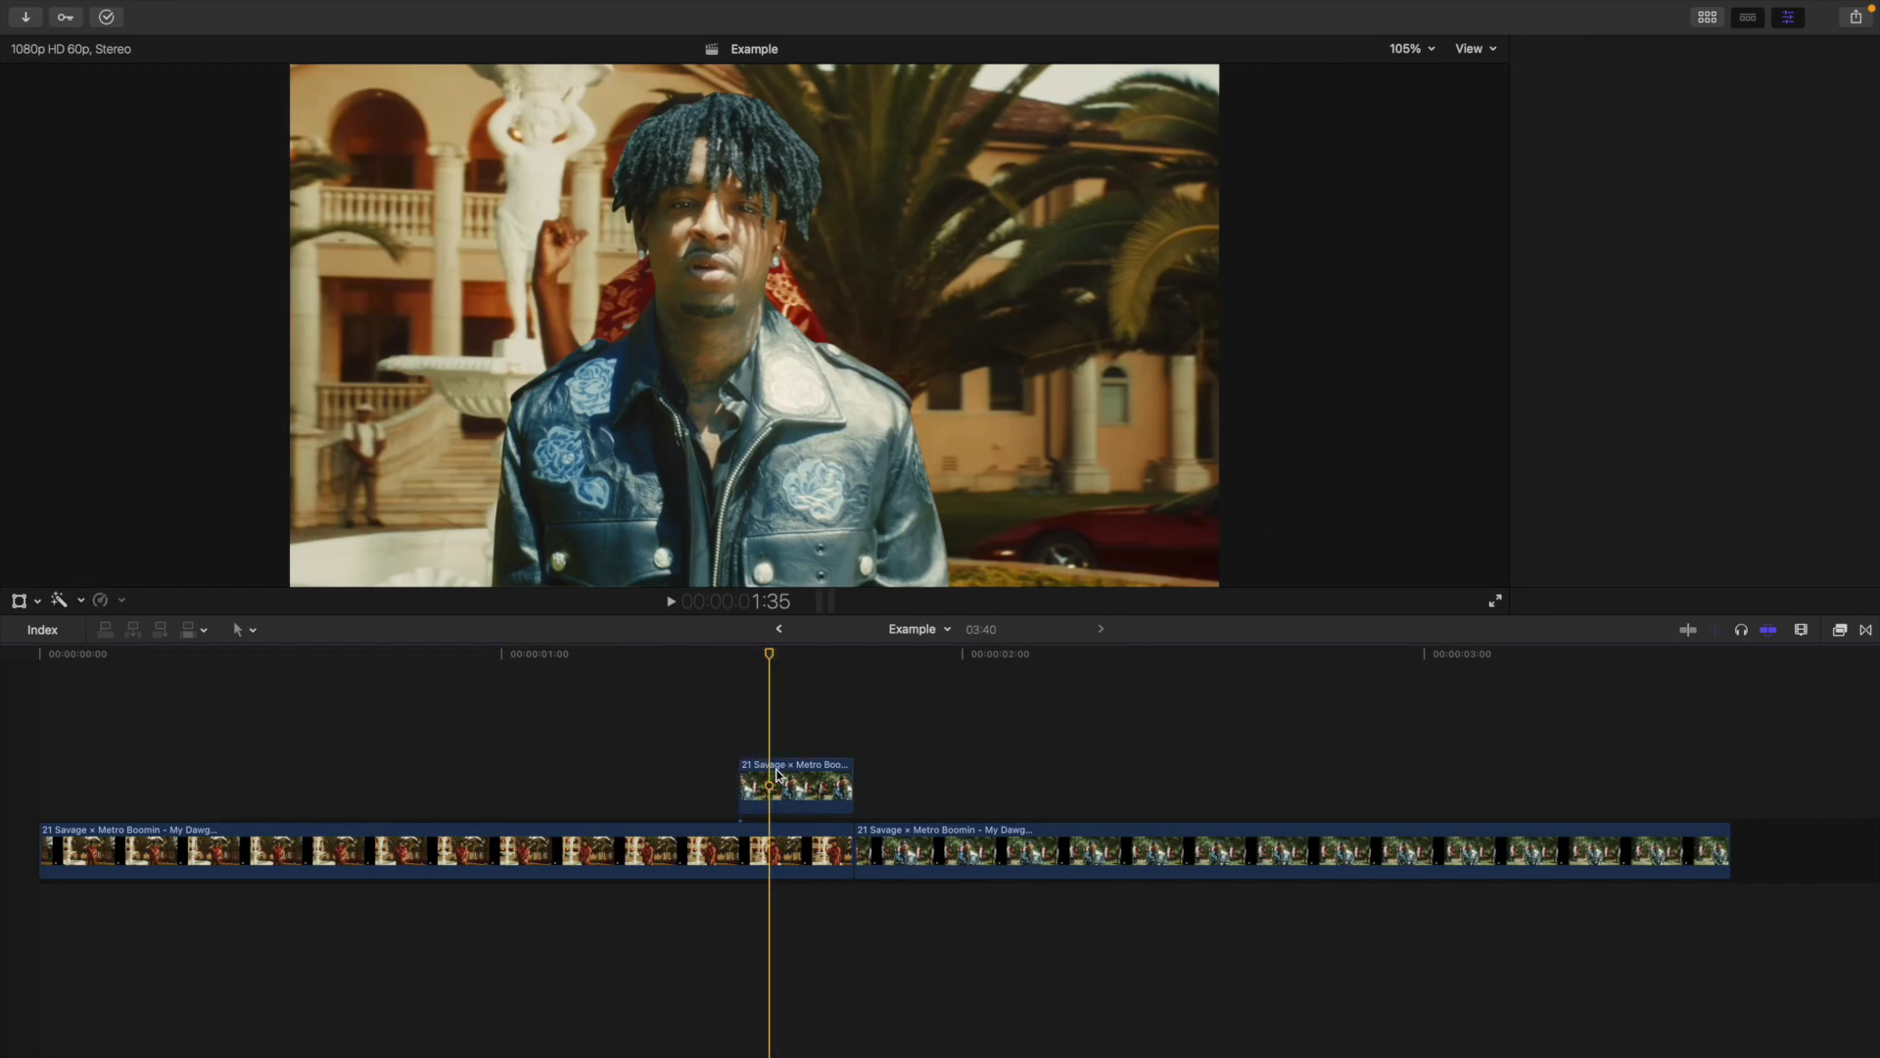
click(777, 774)
key(super+minus)
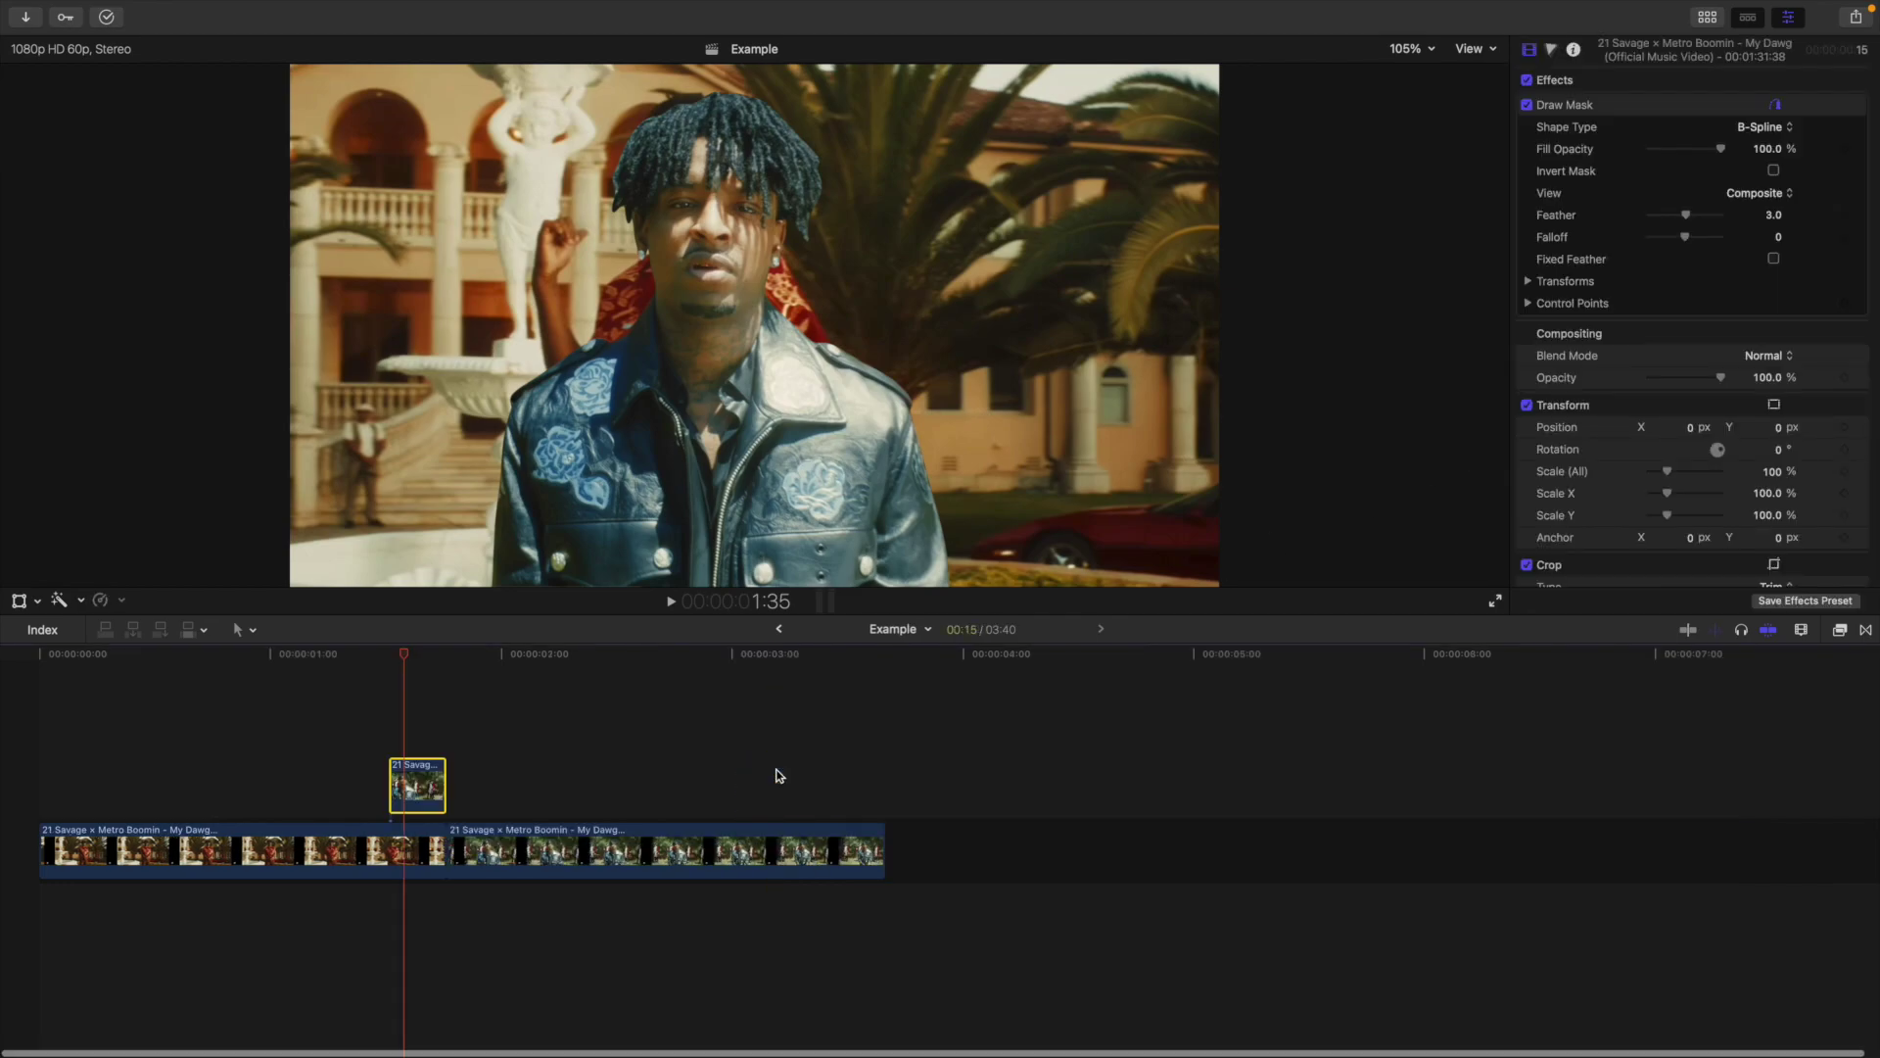
click(884, 756)
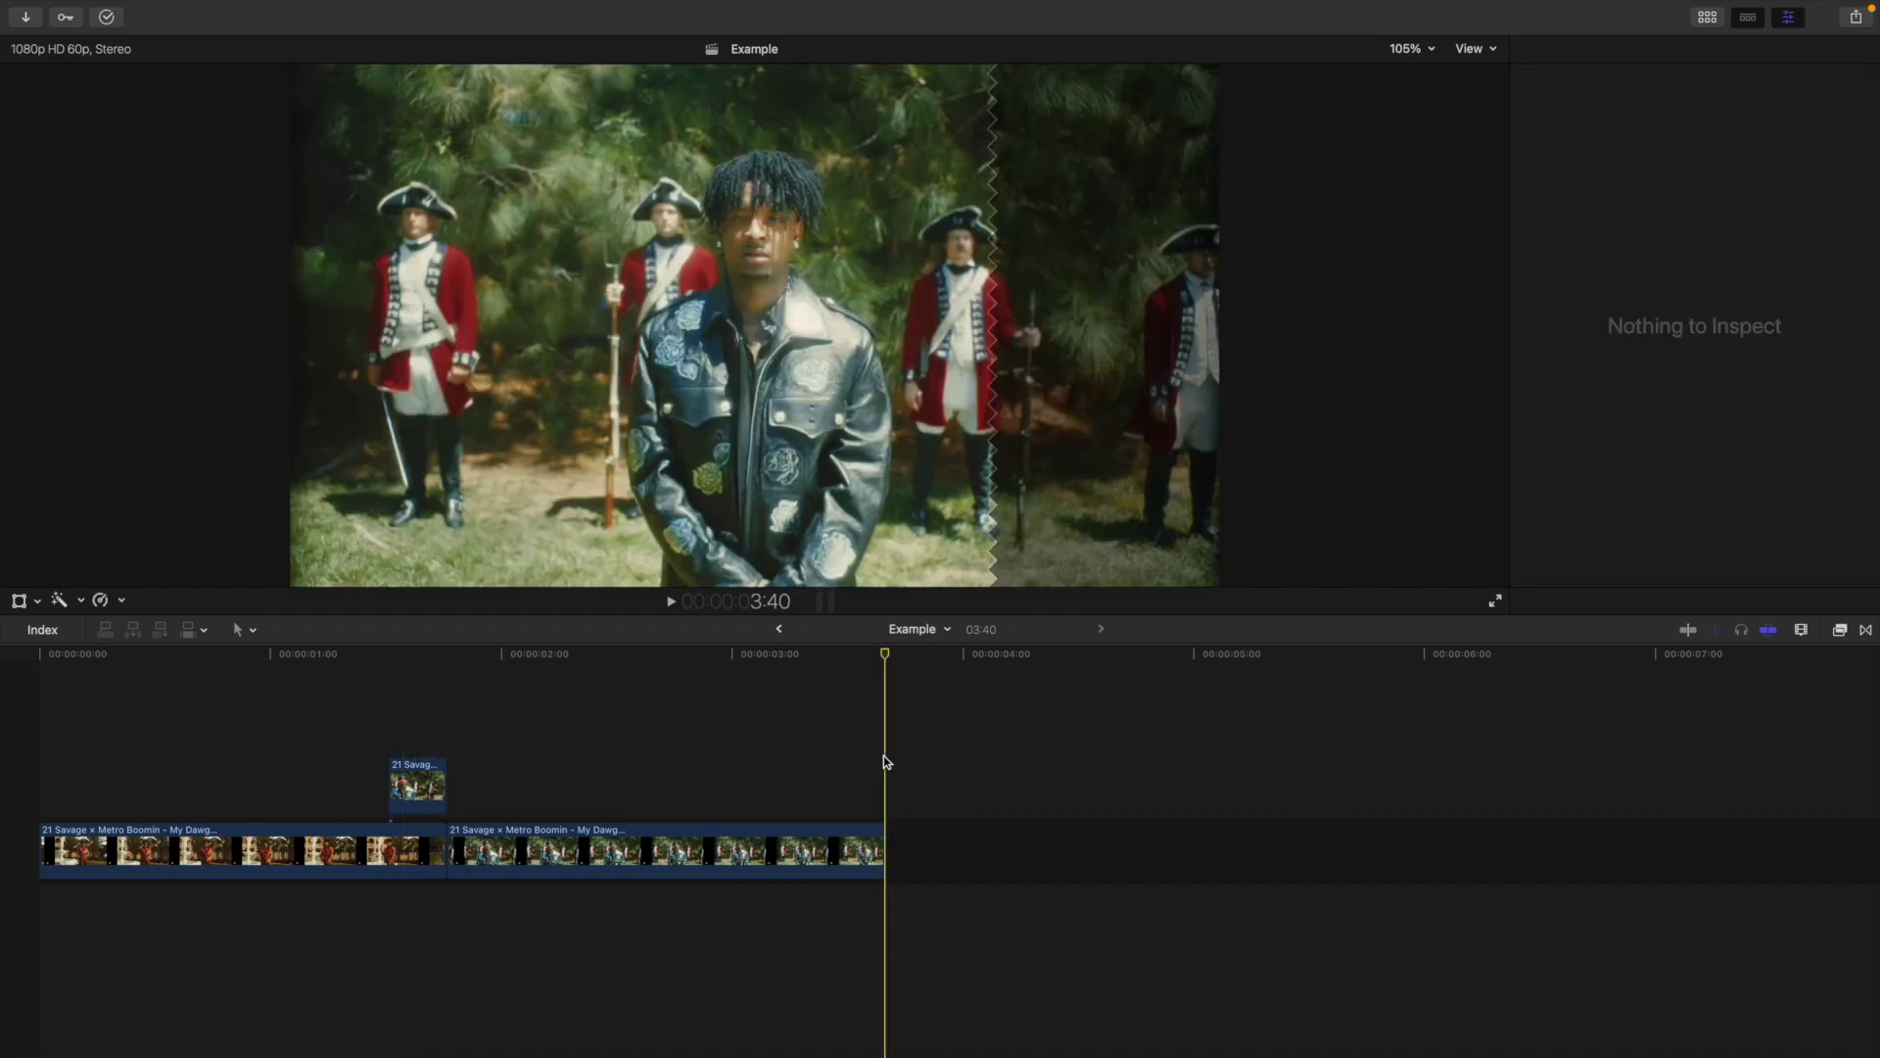
key(alt+w)
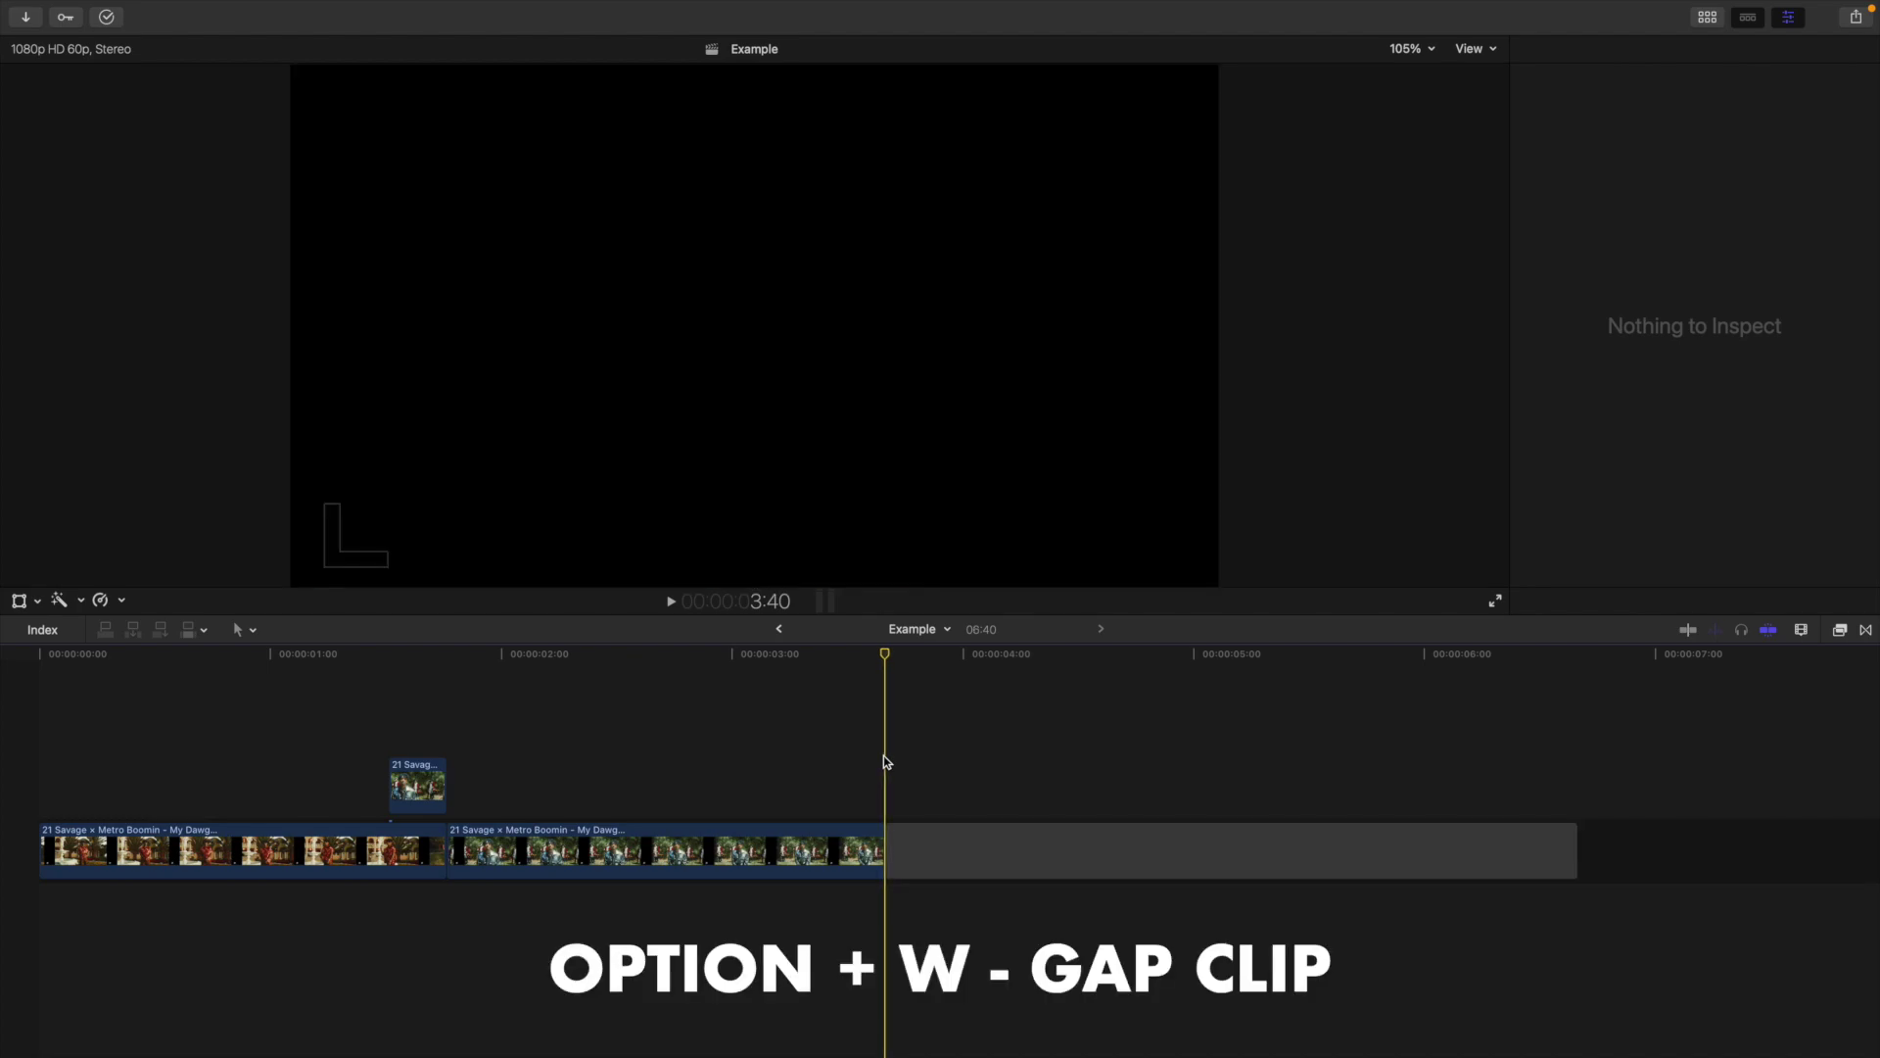
Step: Copy the masked freeze frame, paste it above the start of the gap clip at 3:40, and preview the copy
click(420, 772)
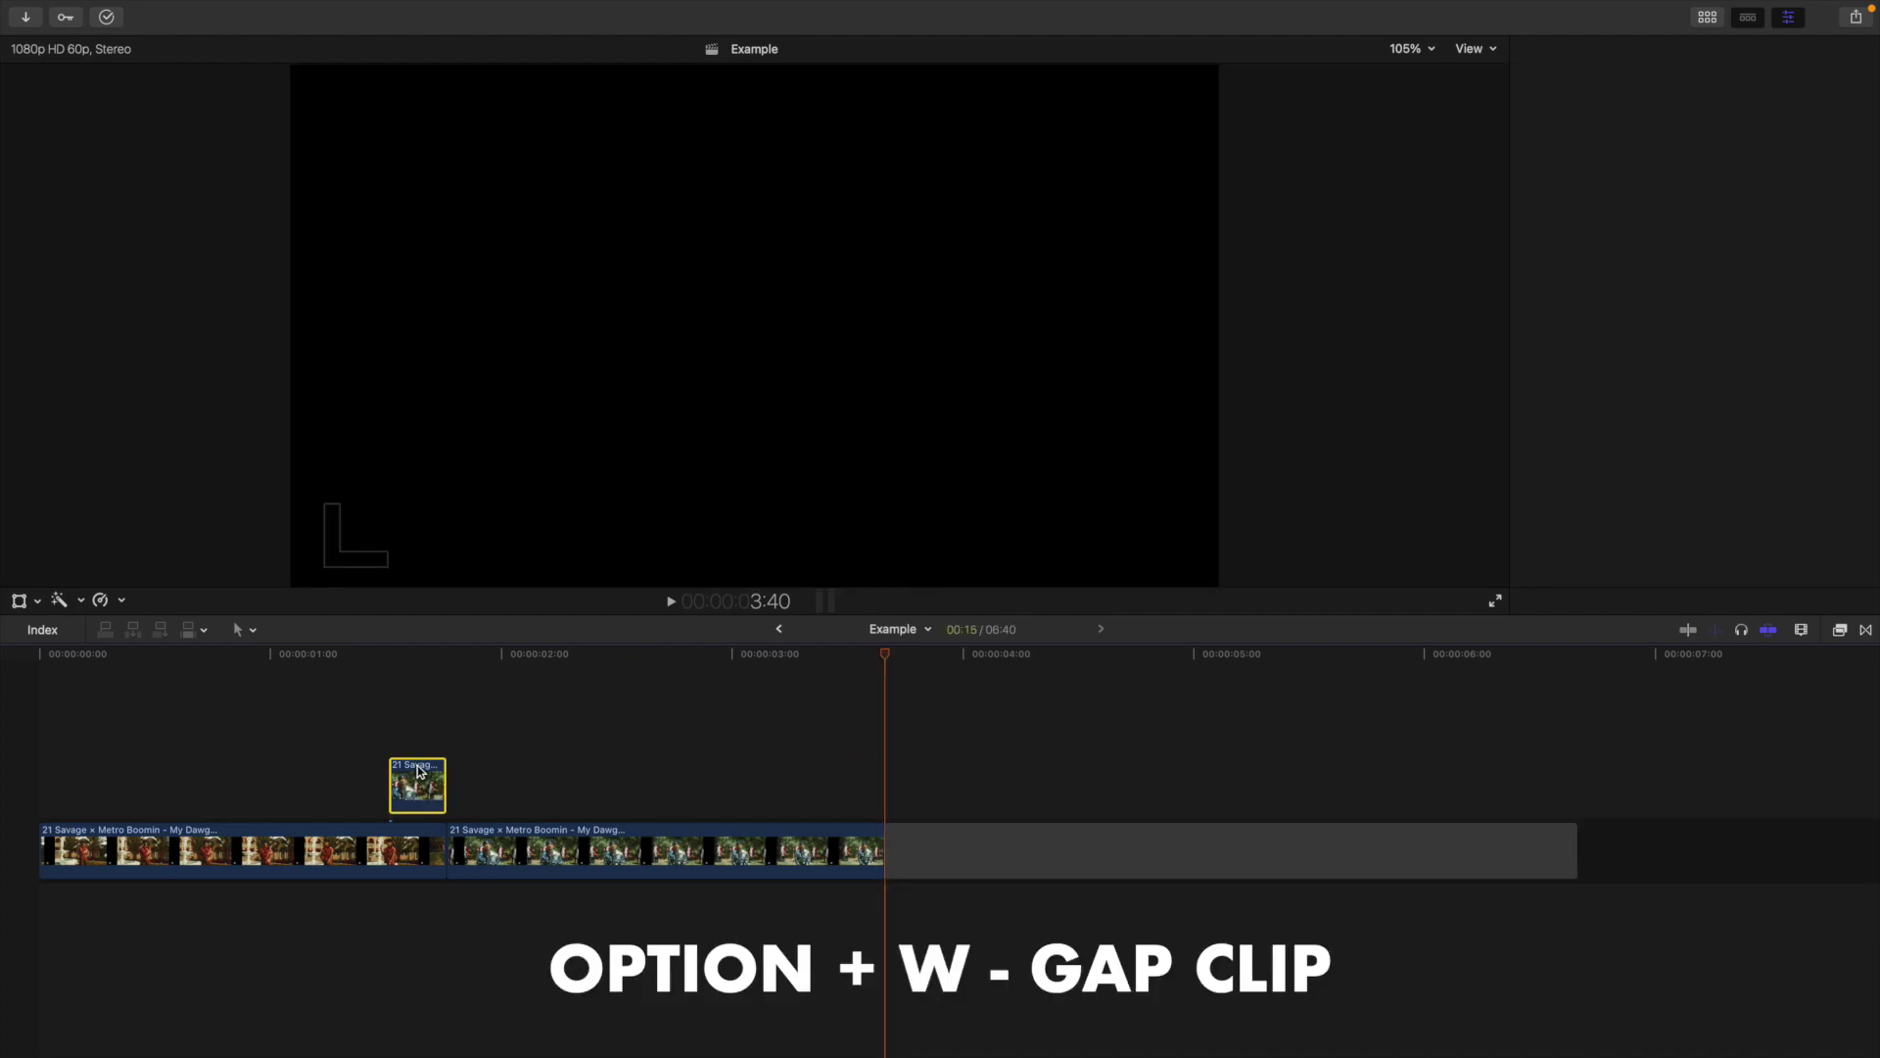
key(super+4)
click(887, 720)
key(super+v)
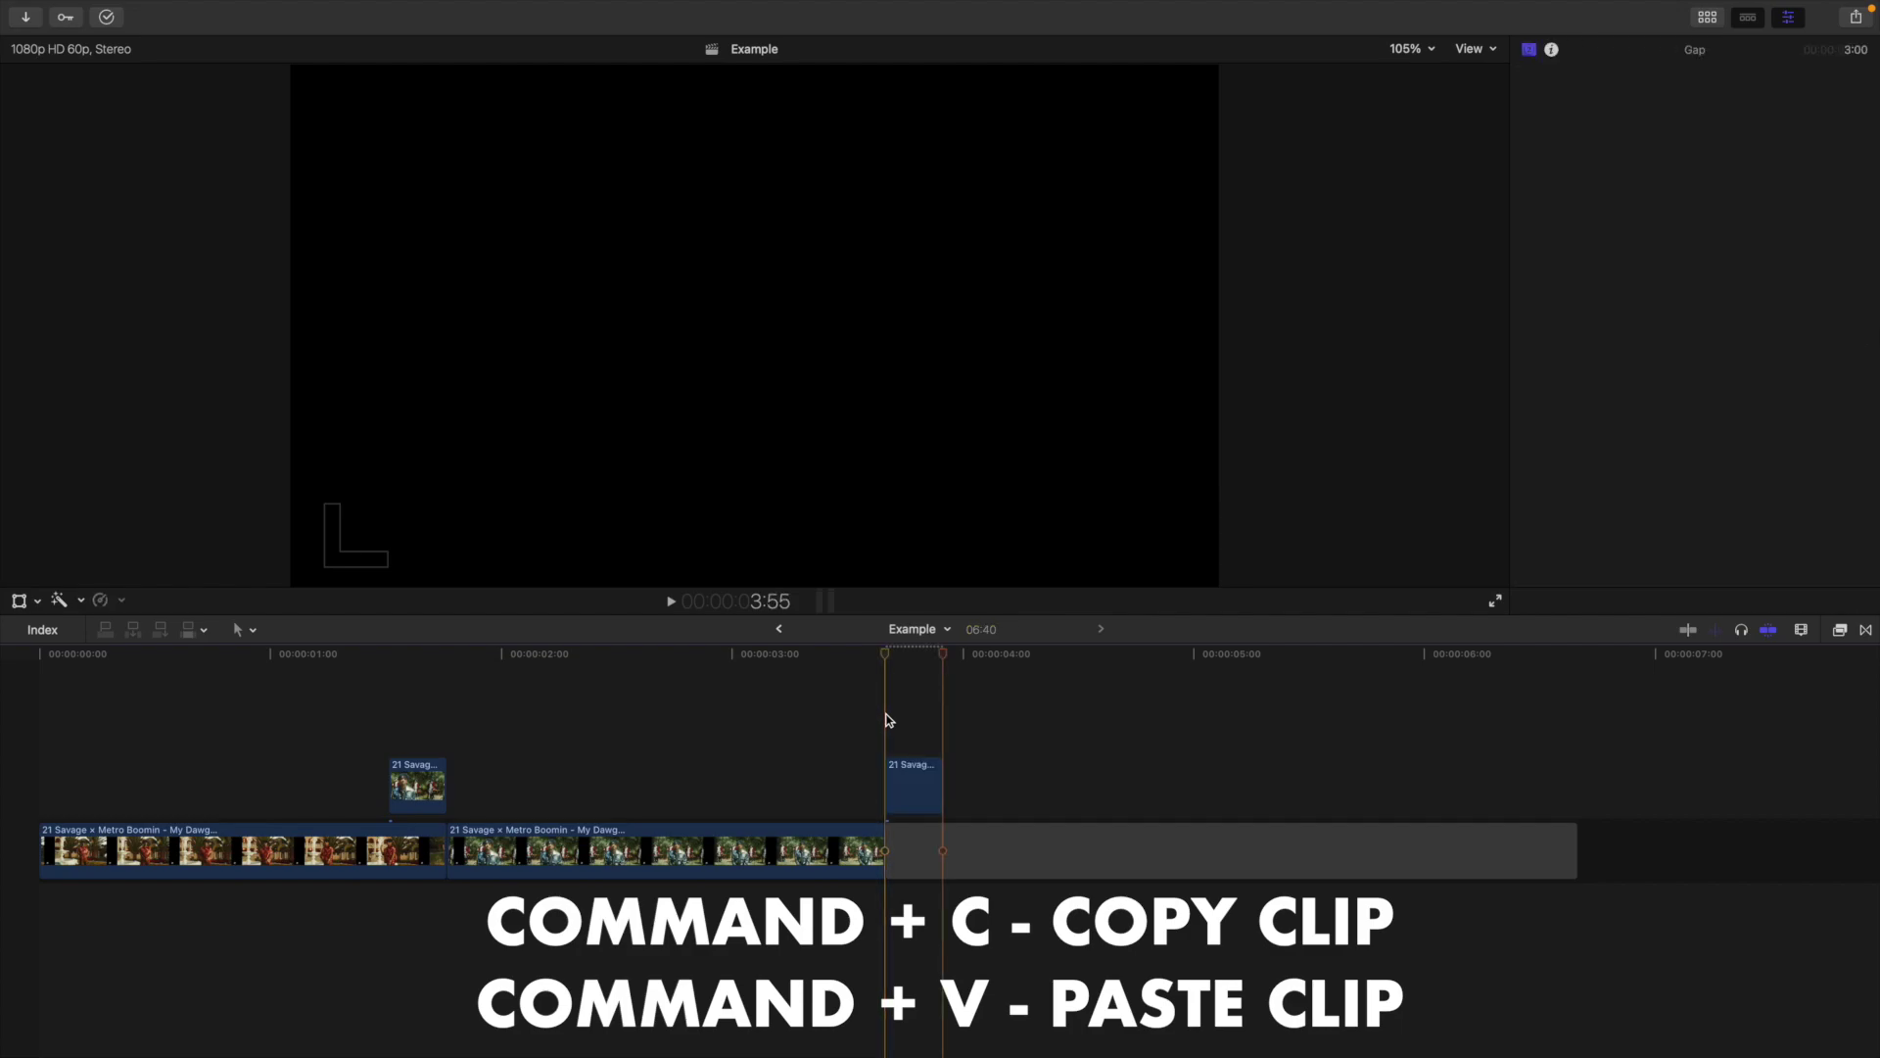
click(911, 730)
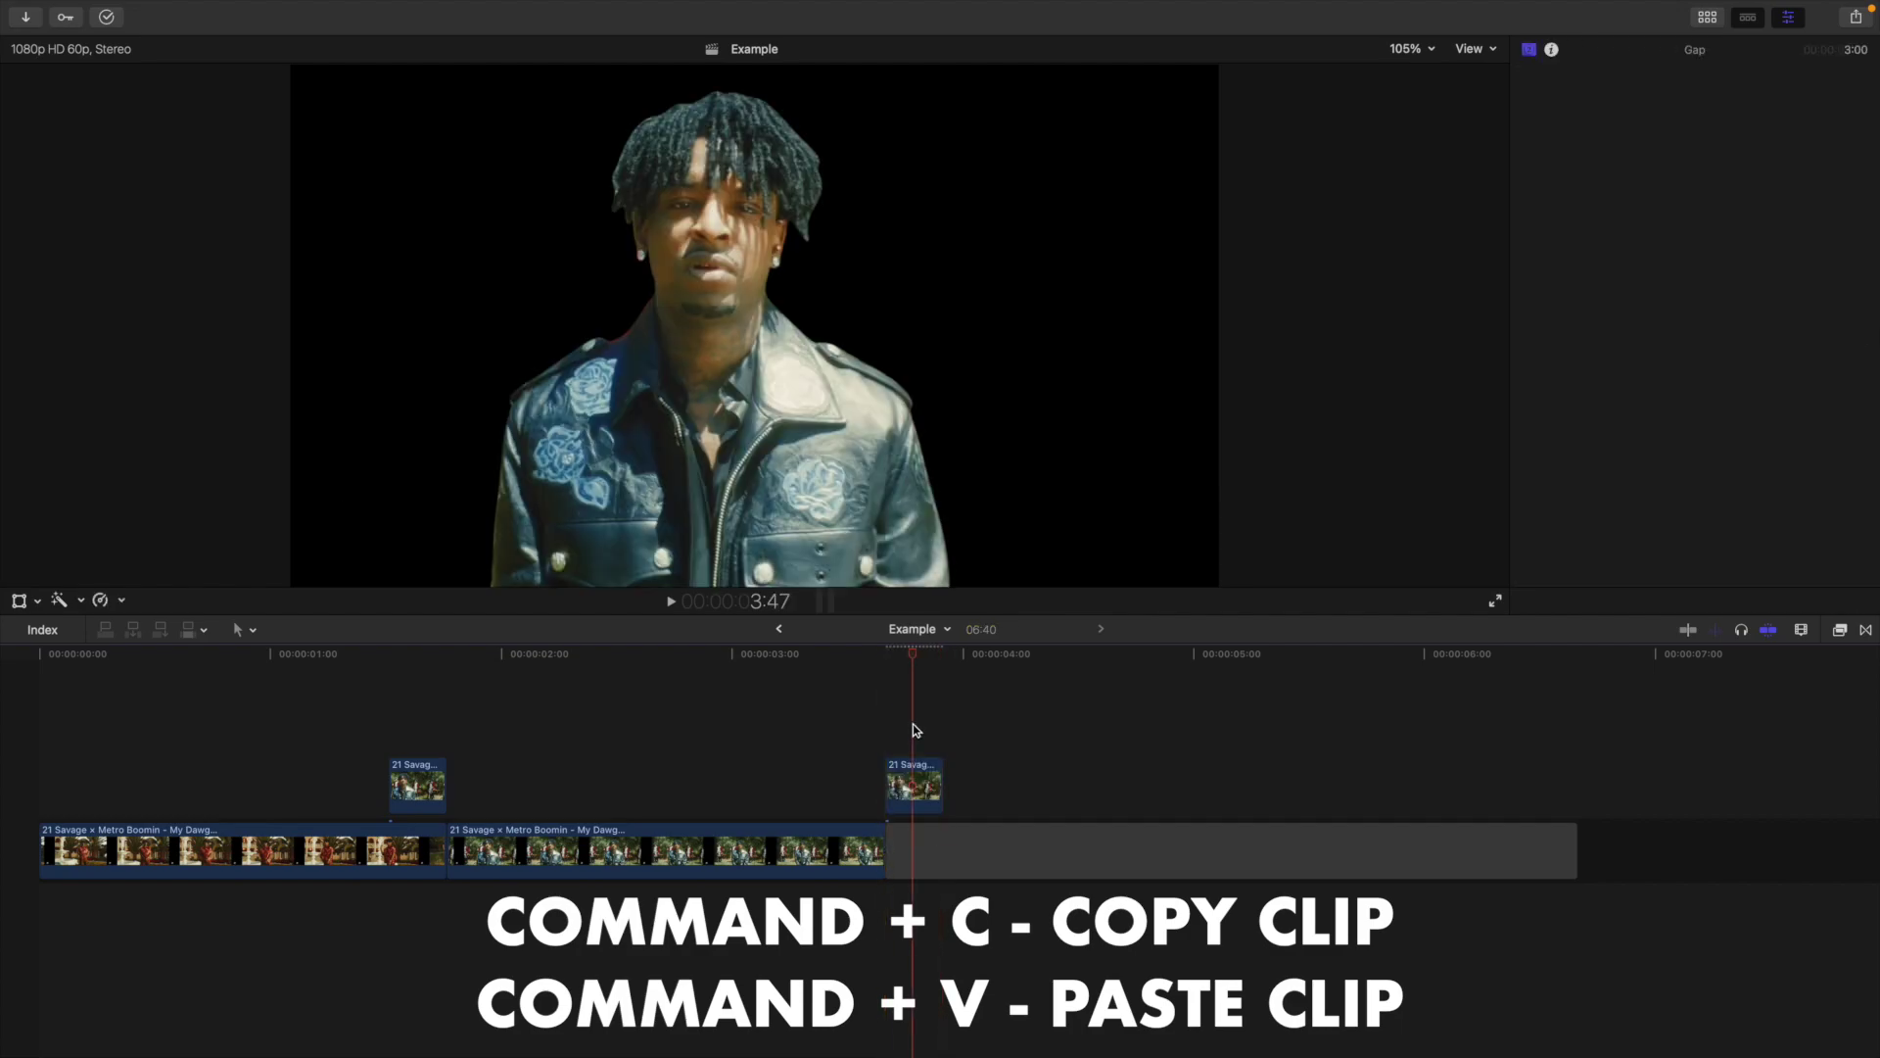
Step: Delete the Draw Mask effect from the freeze frame copy above the gap clip
click(918, 766)
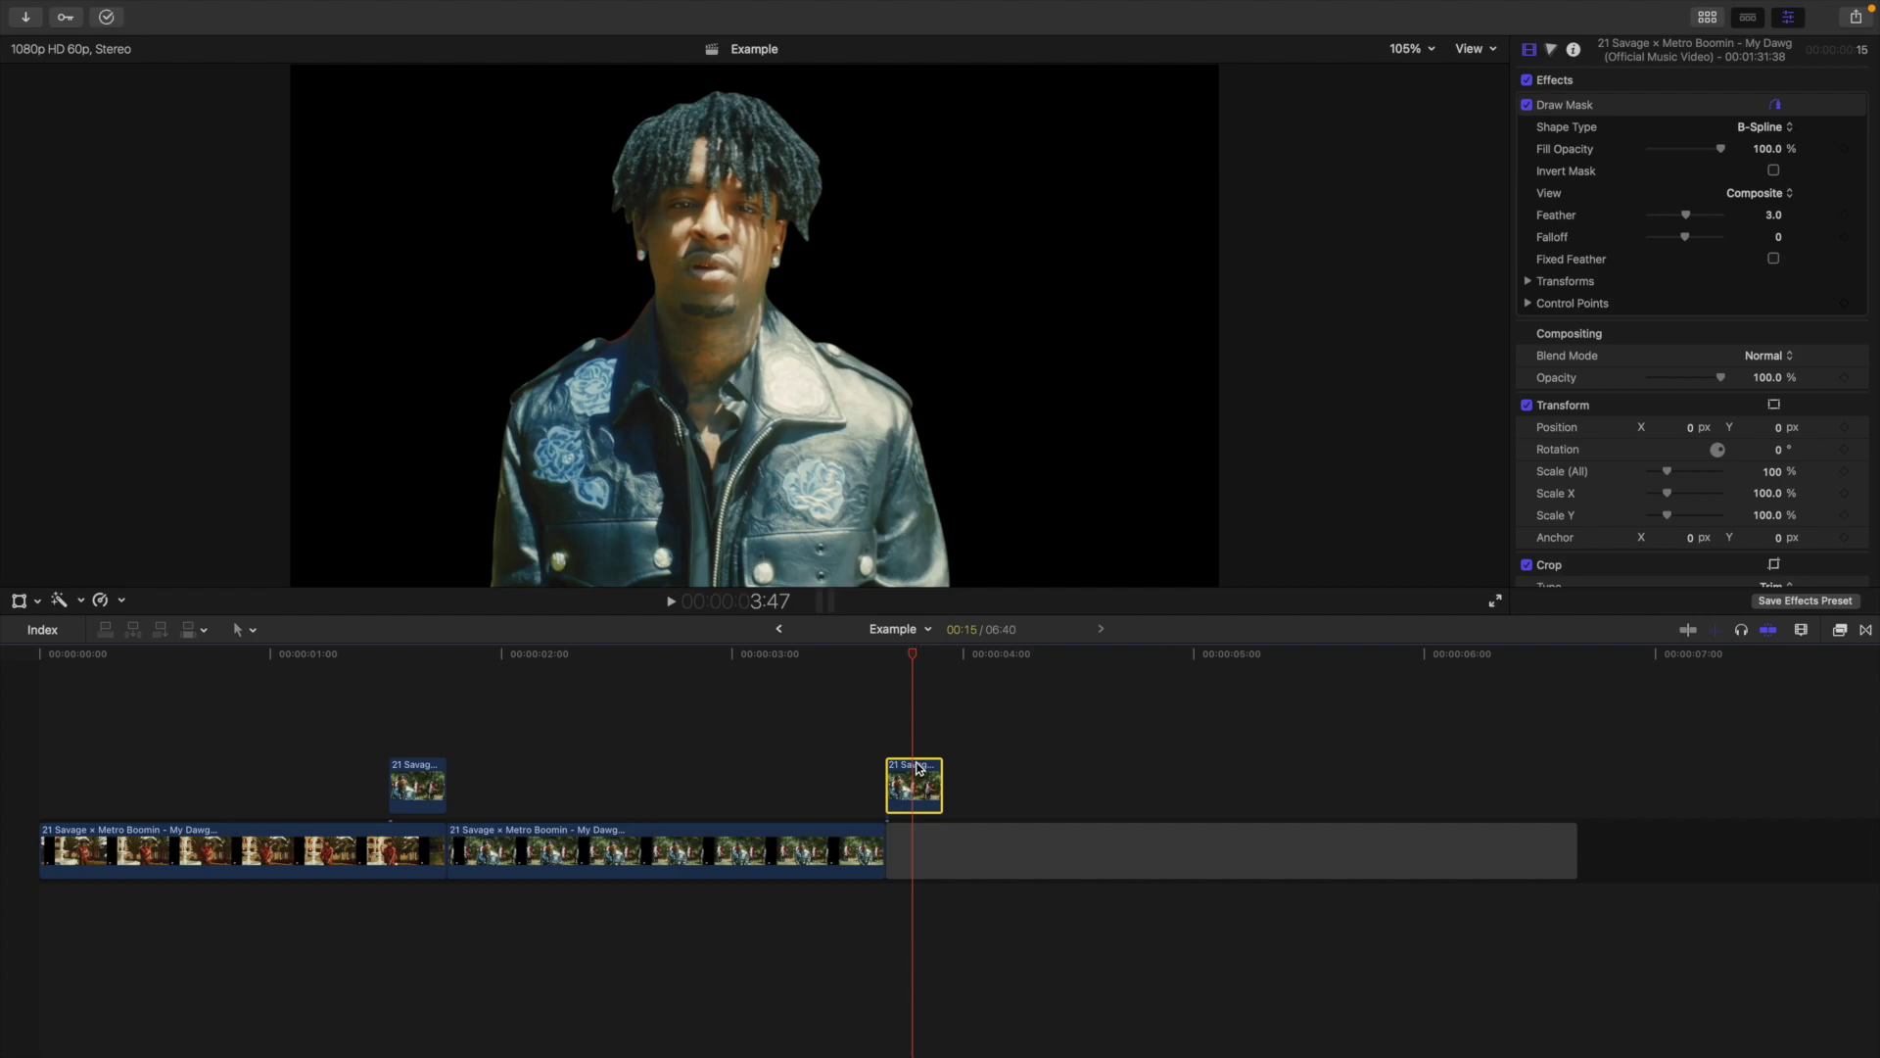
click(1653, 111)
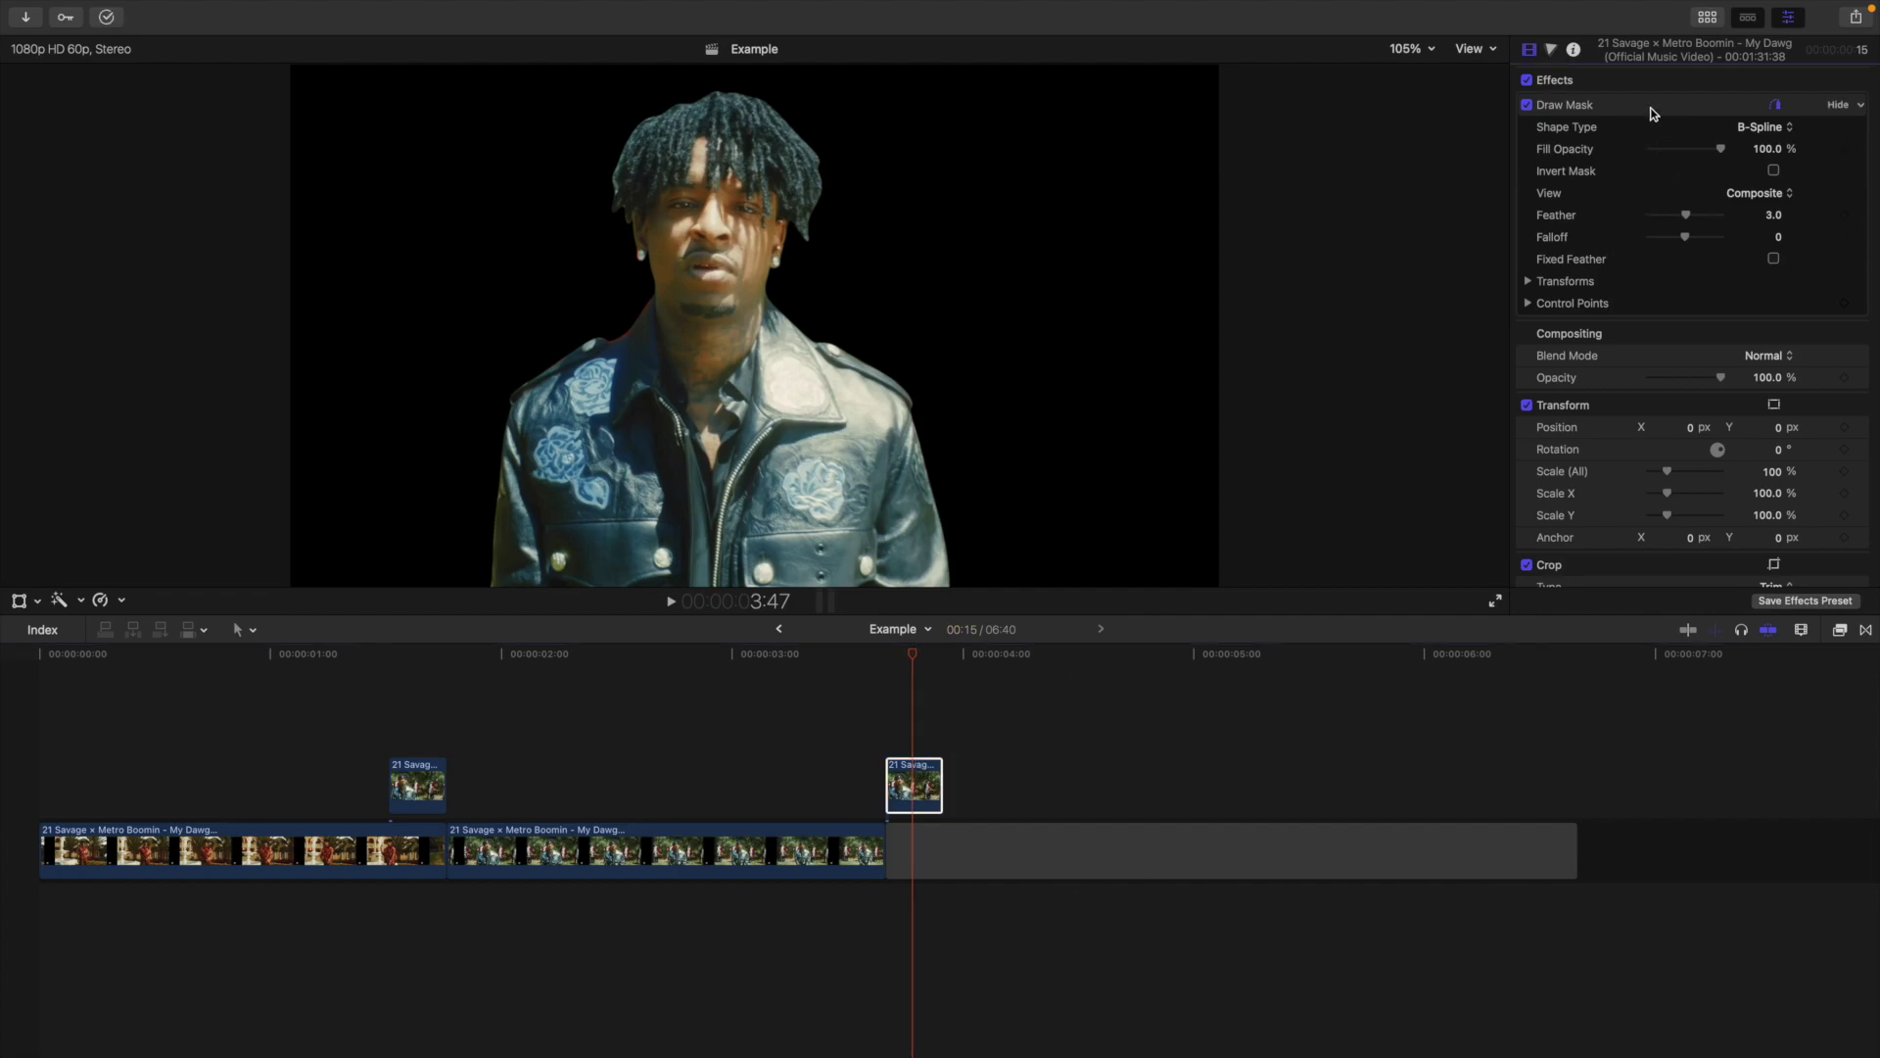
key(Delete)
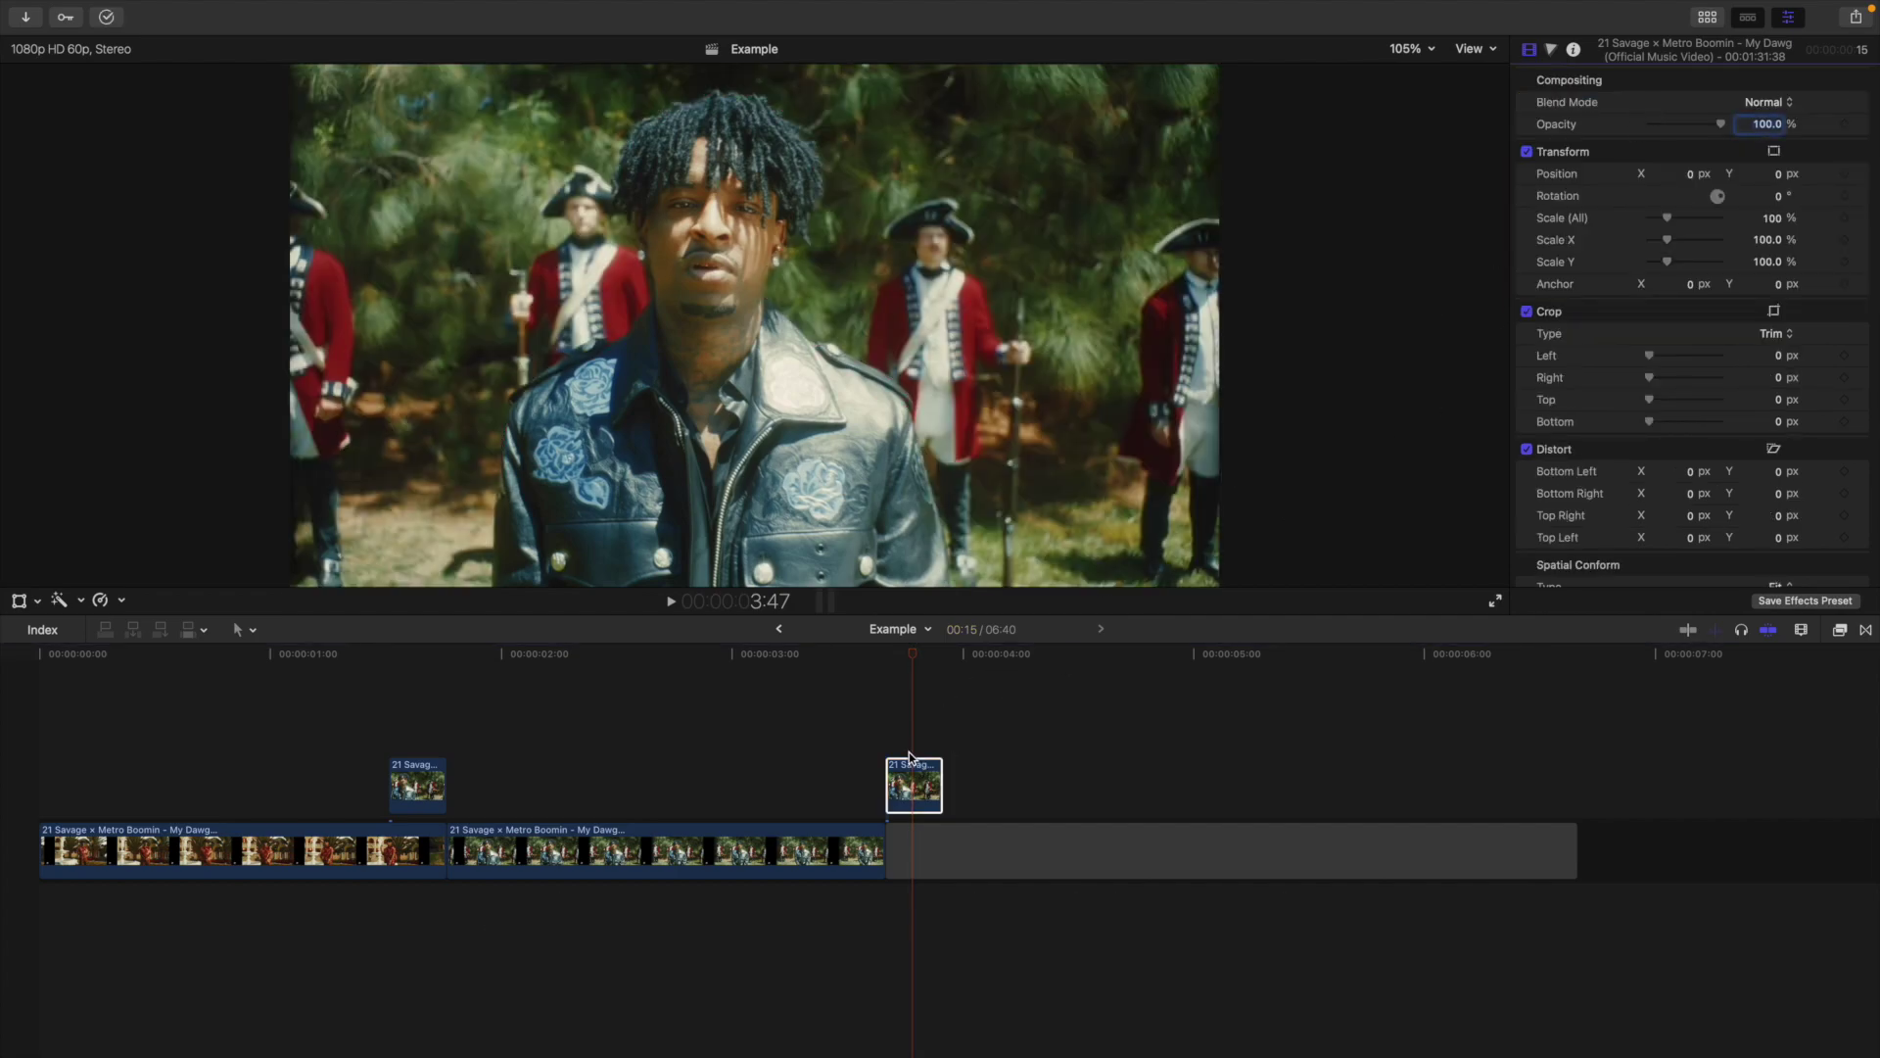
Step: Apply a new Draw Mask to the freeze frame copy and outline a small closed triangle on the jacket's left side
click(1861, 628)
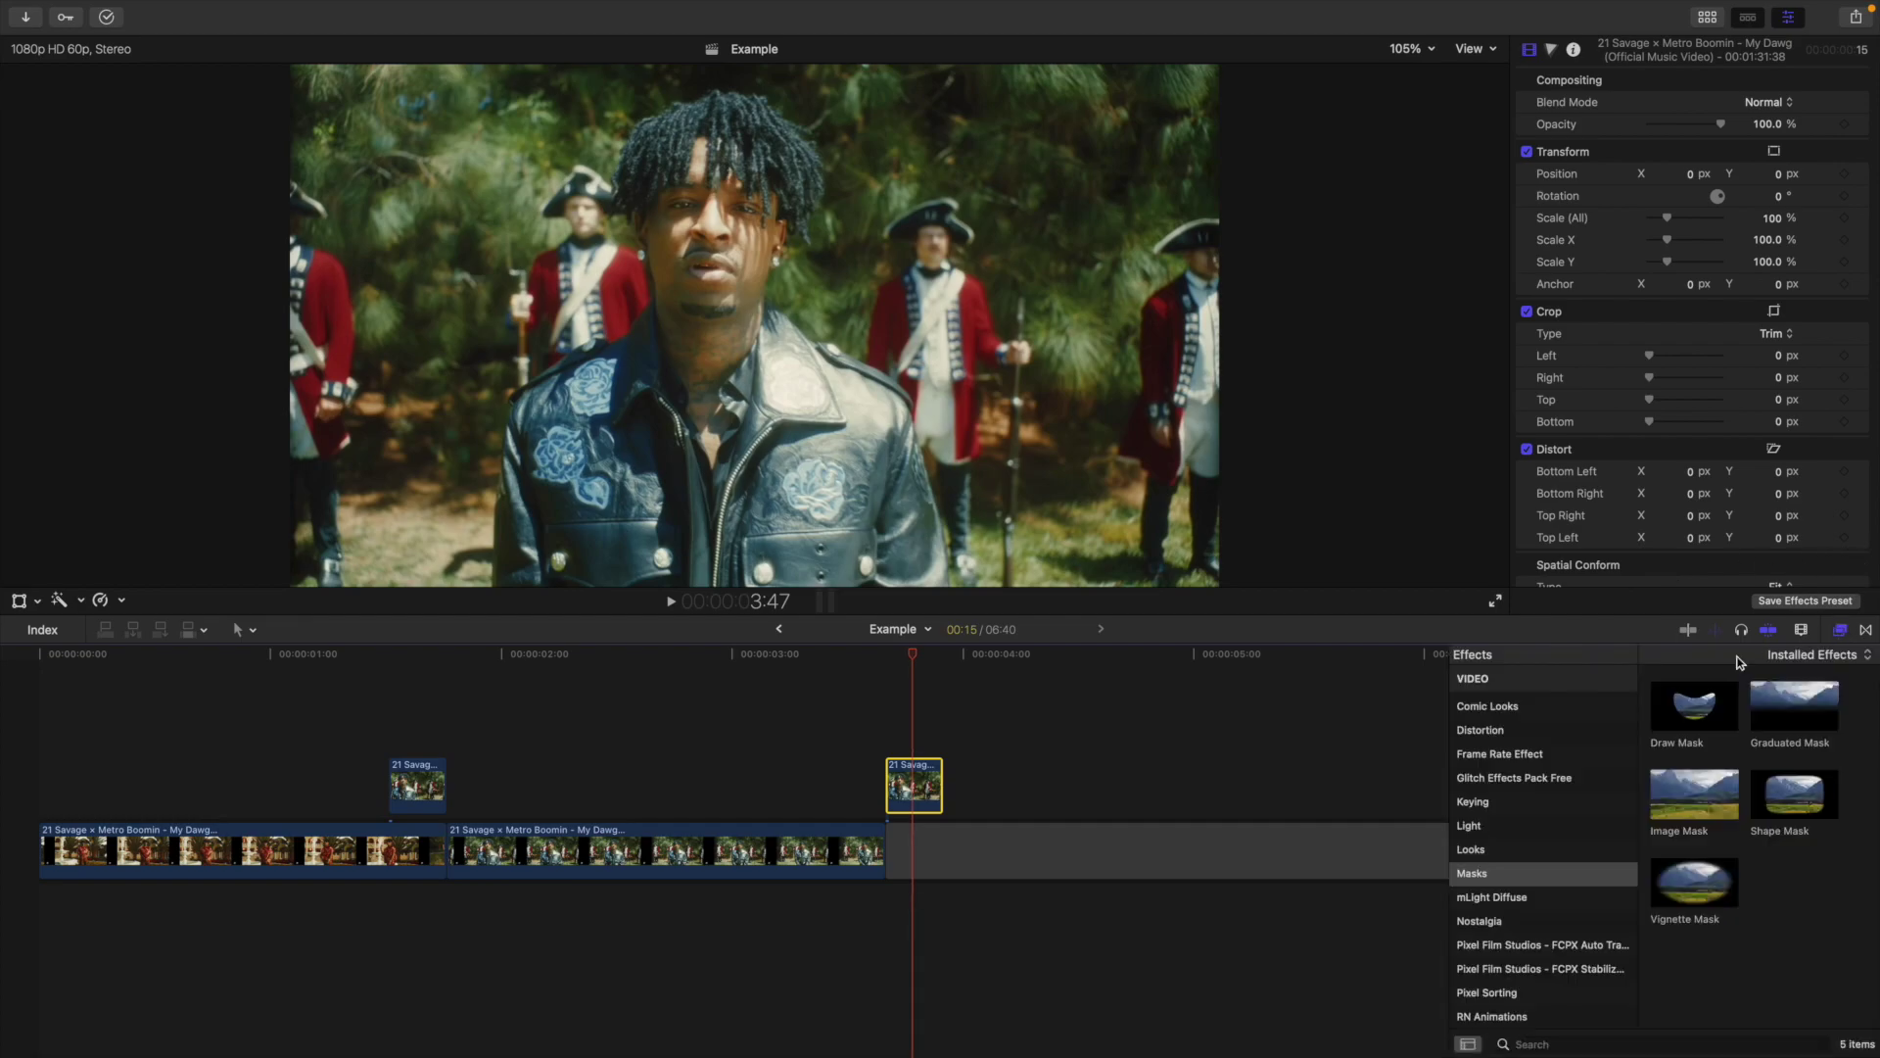
drag(1694, 706, 914, 781)
click(1840, 630)
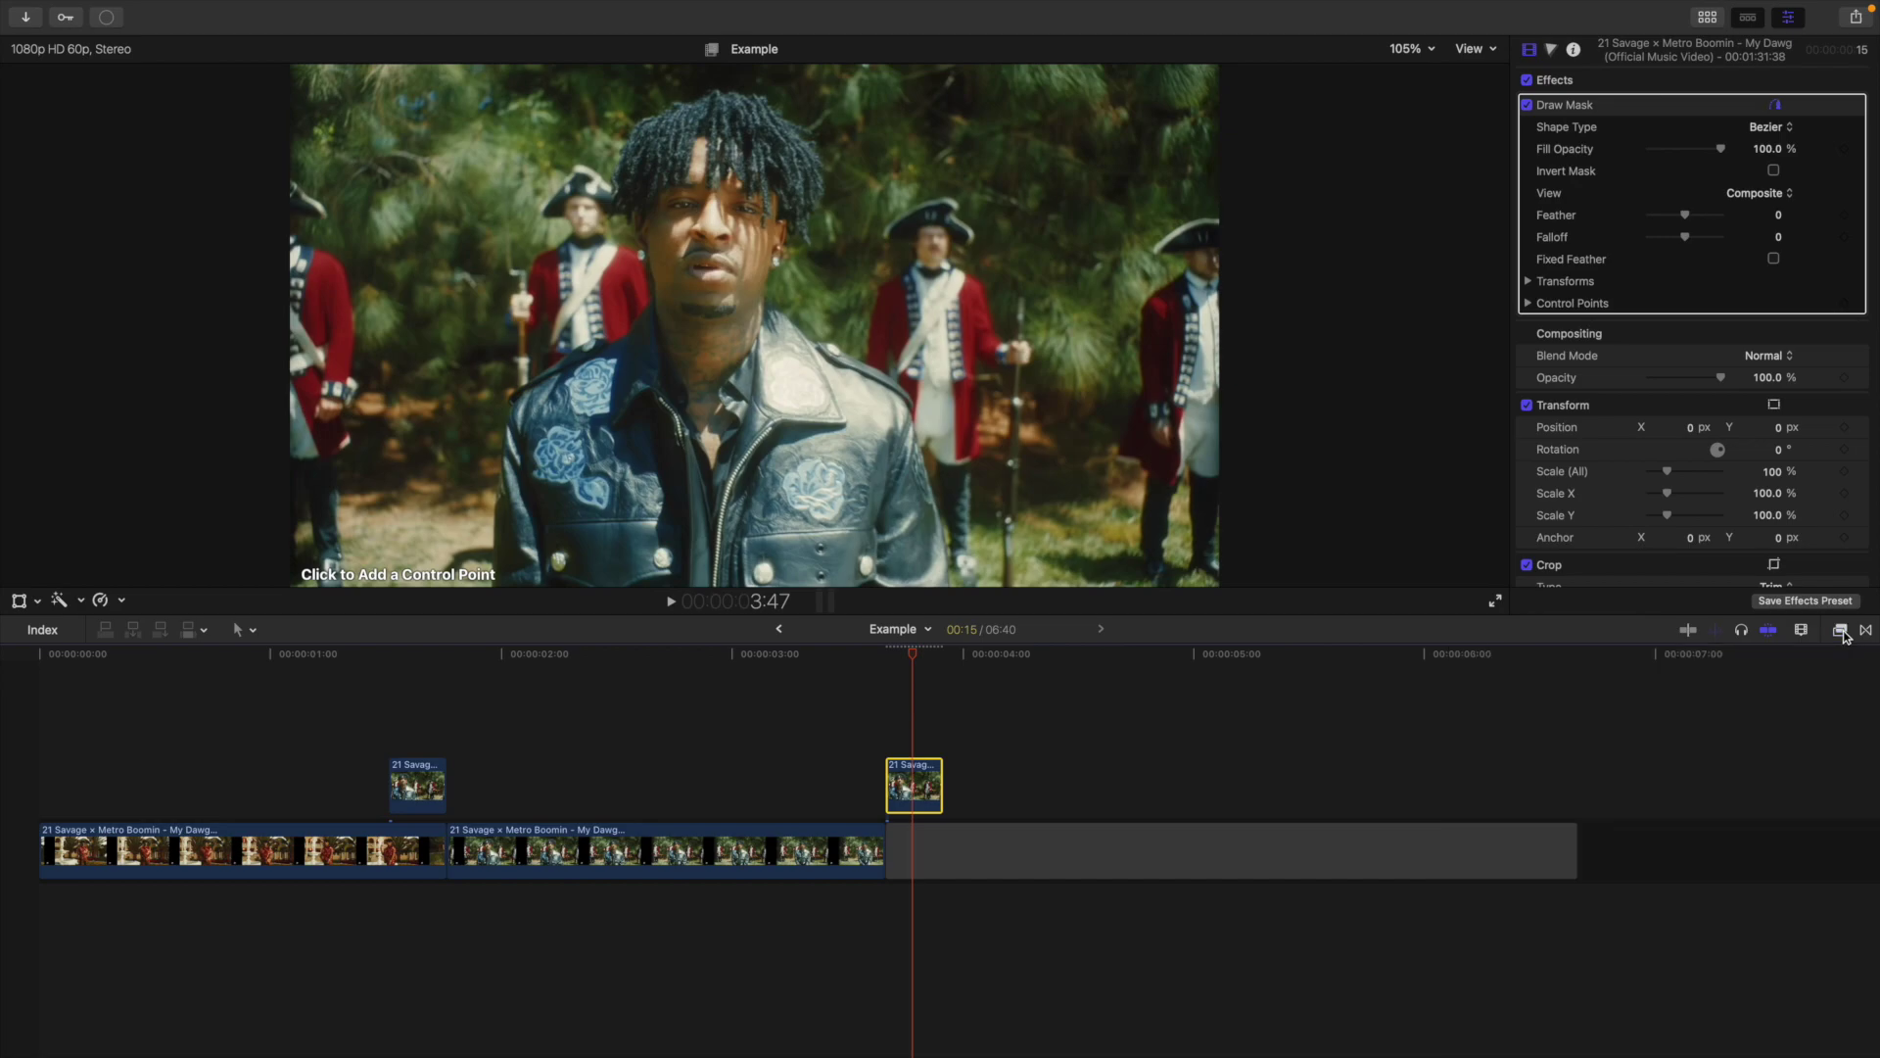
click(870, 580)
click(883, 520)
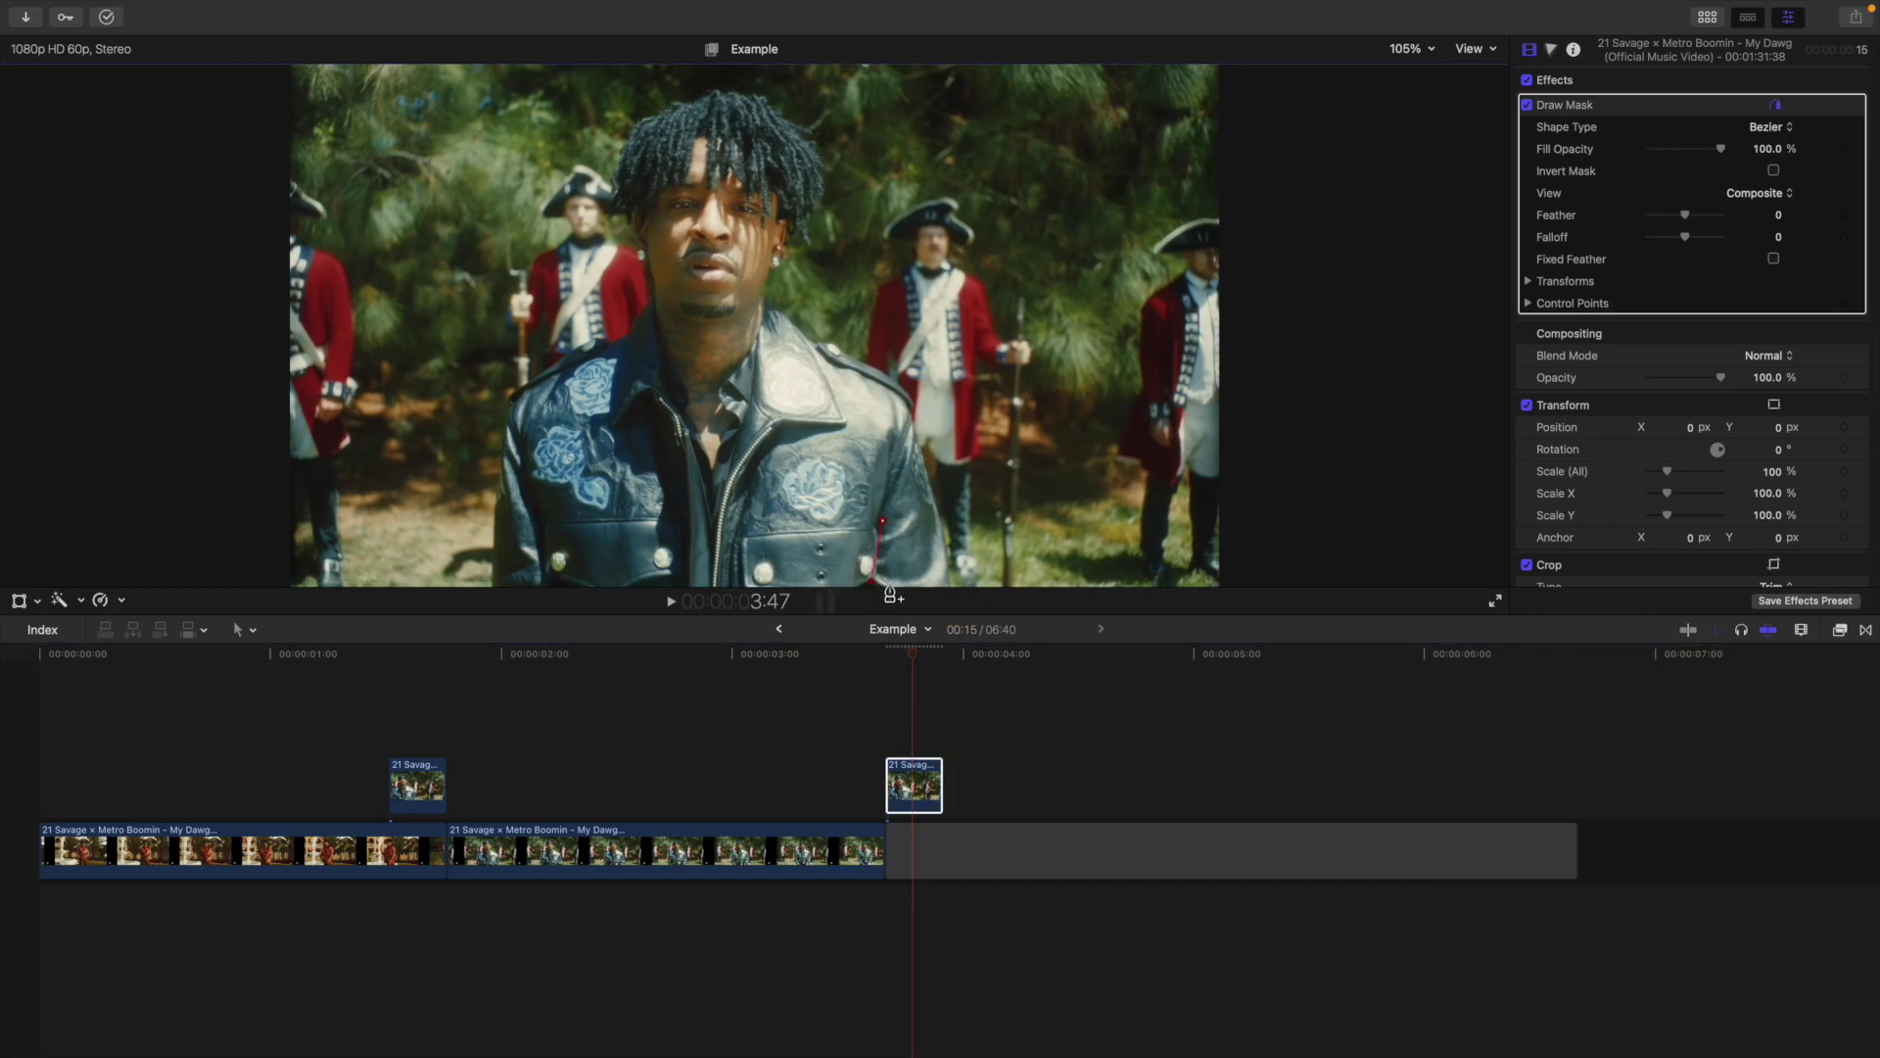
click(889, 582)
click(871, 582)
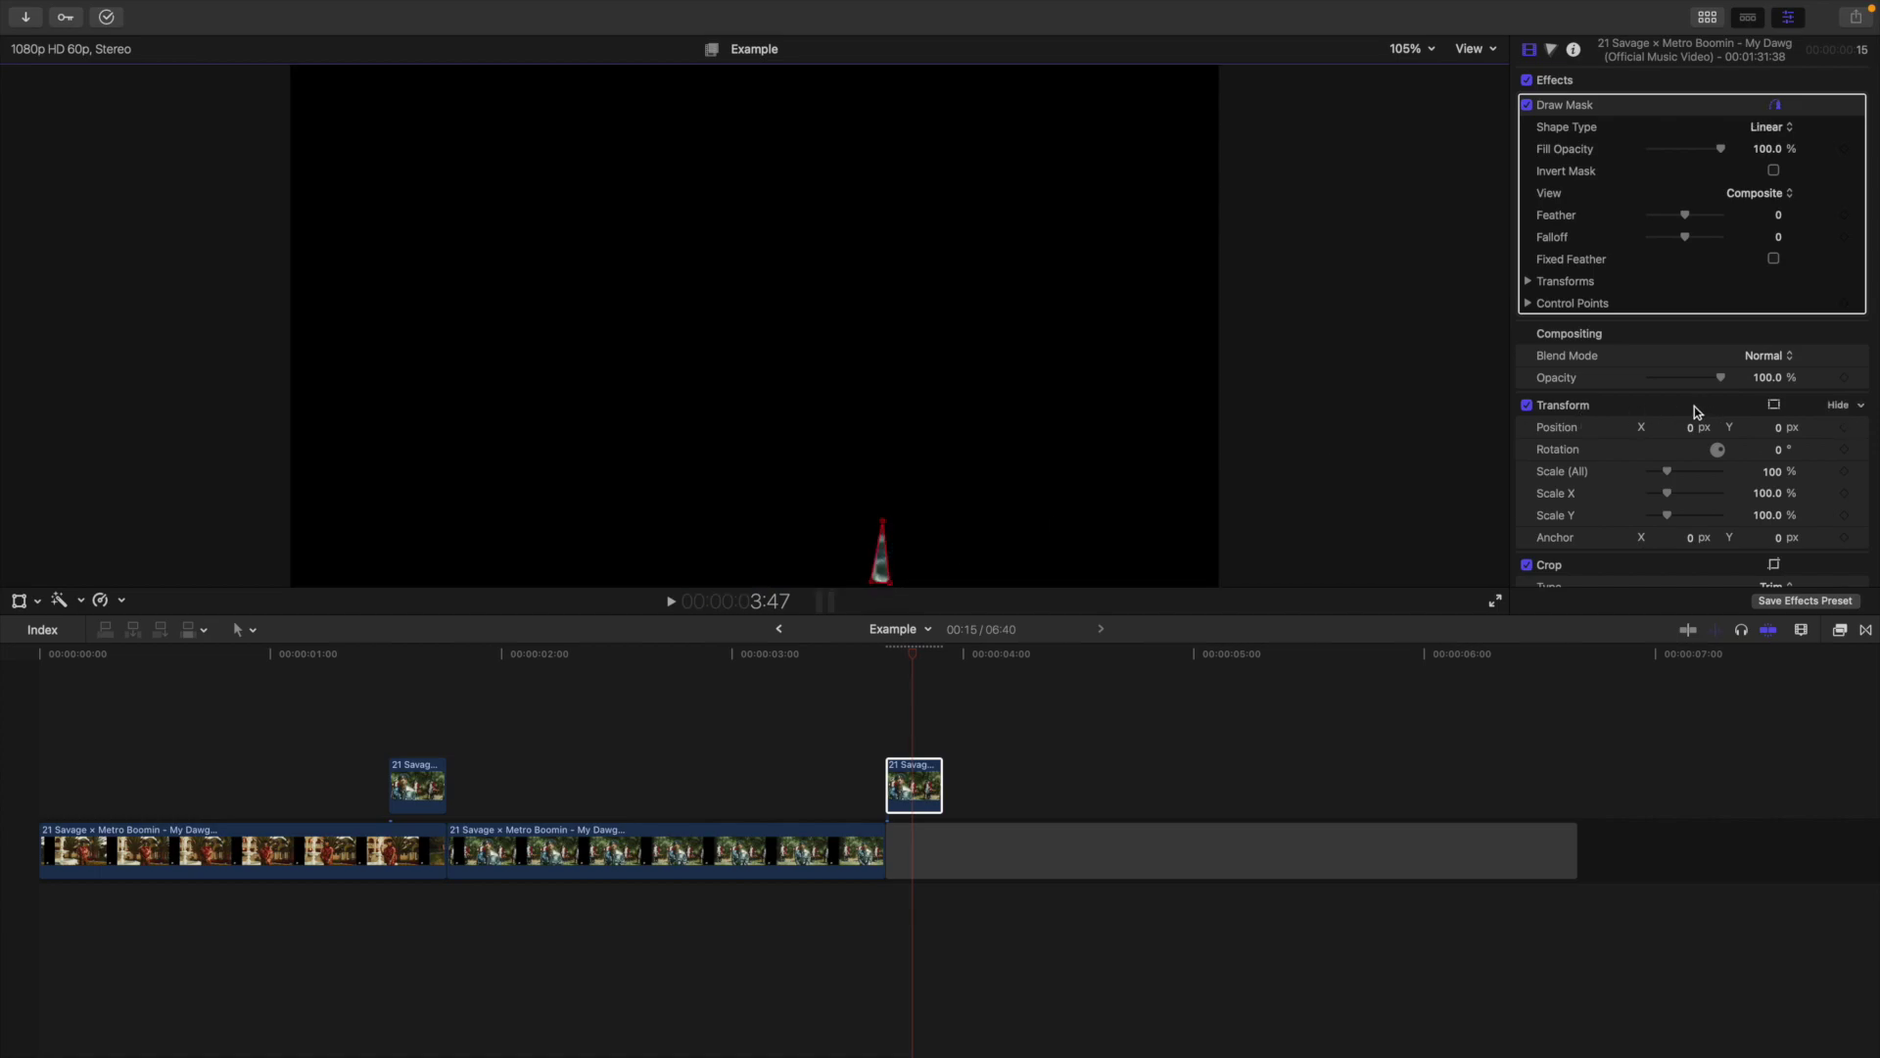
Step: Invert the Draw Mask on the freeze frame copy above the gap clip and copy that clip's attributes
click(1775, 172)
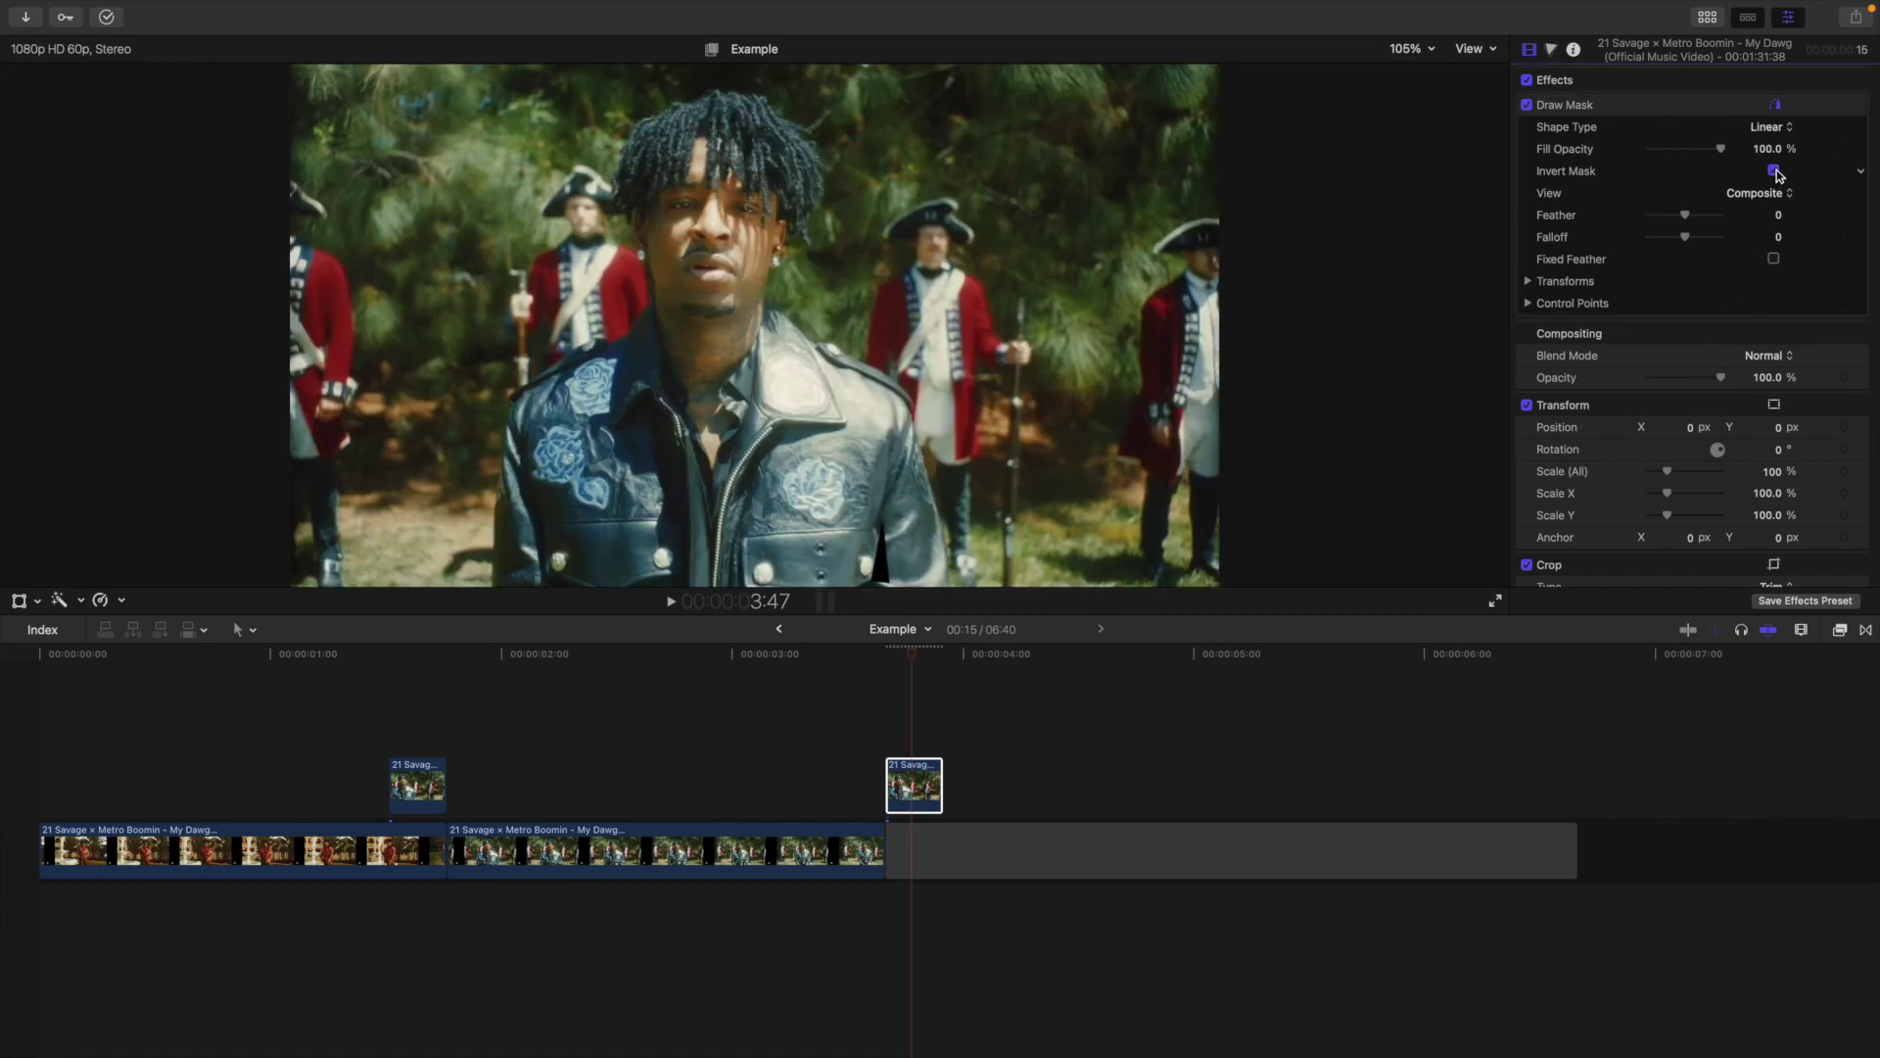
click(911, 781)
key(super+c)
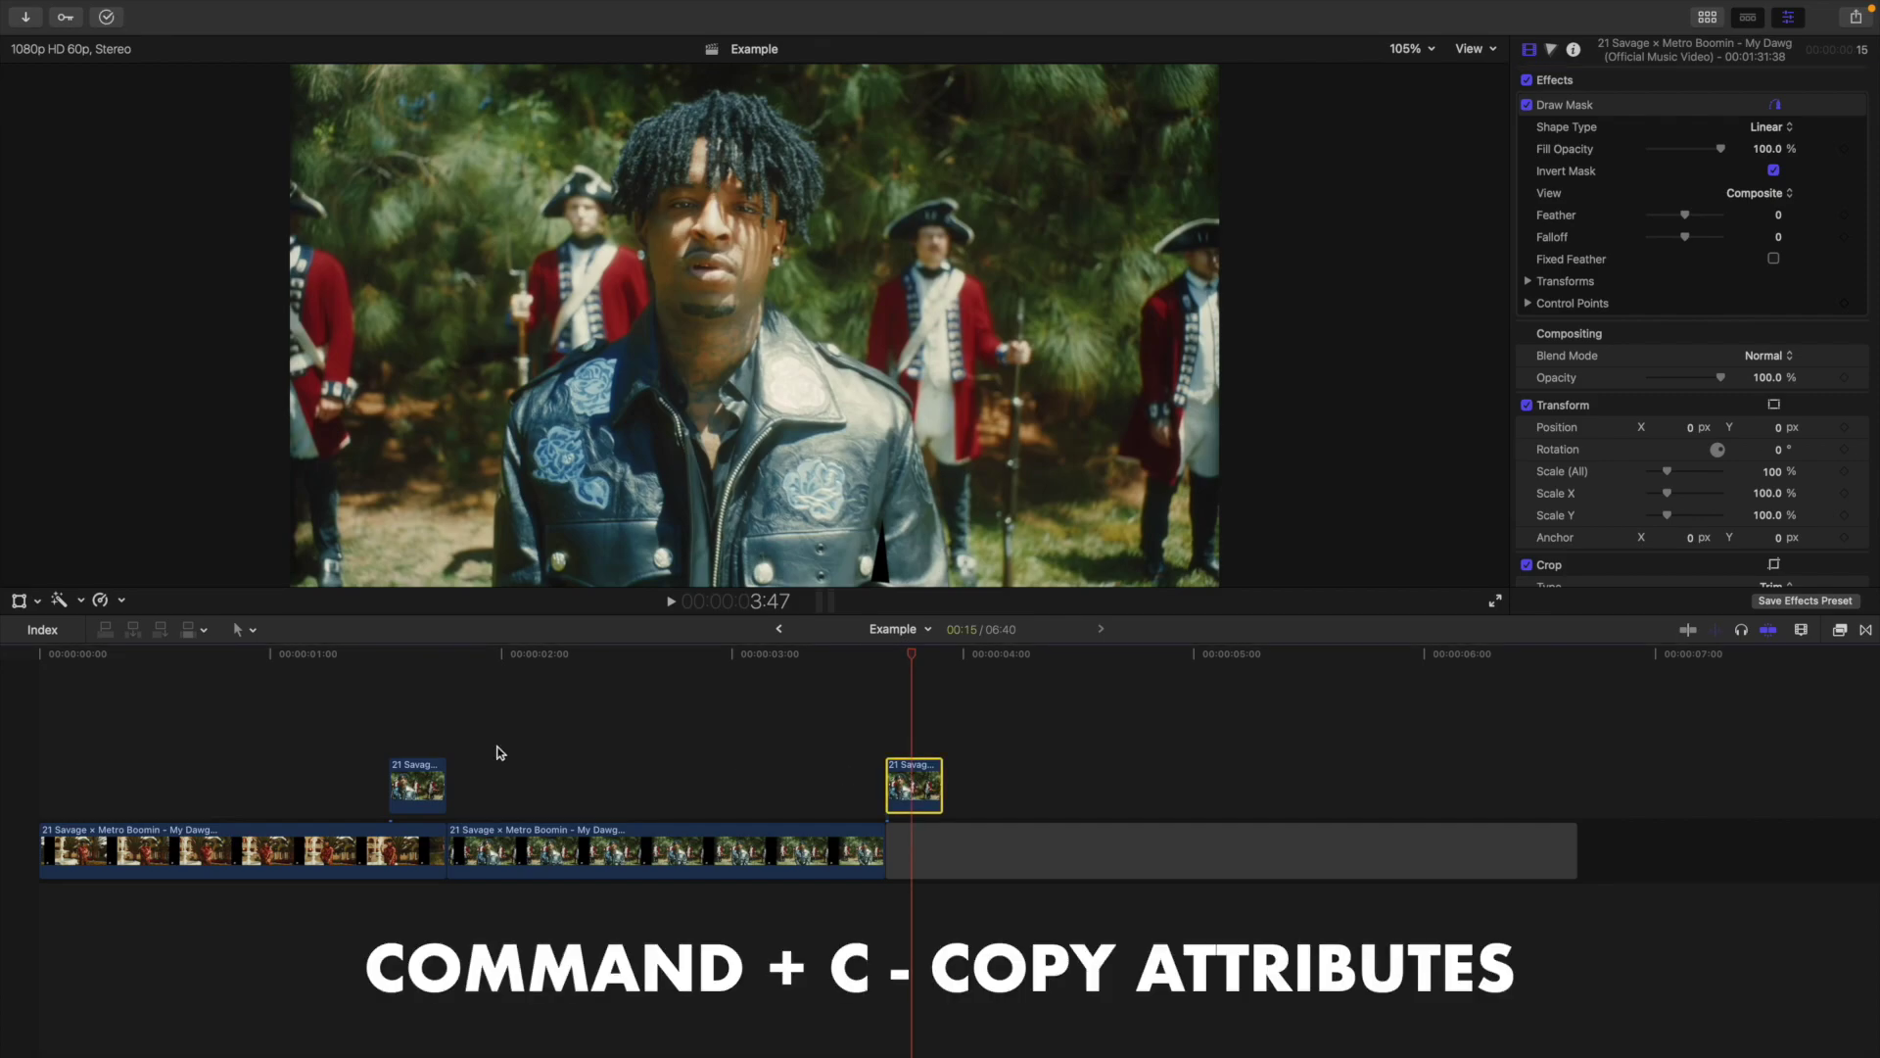
Step: Paste the copied Draw Mask effect onto the original freeze frame as an attribute, with keyframe timing set to Stretch to Fit
click(426, 736)
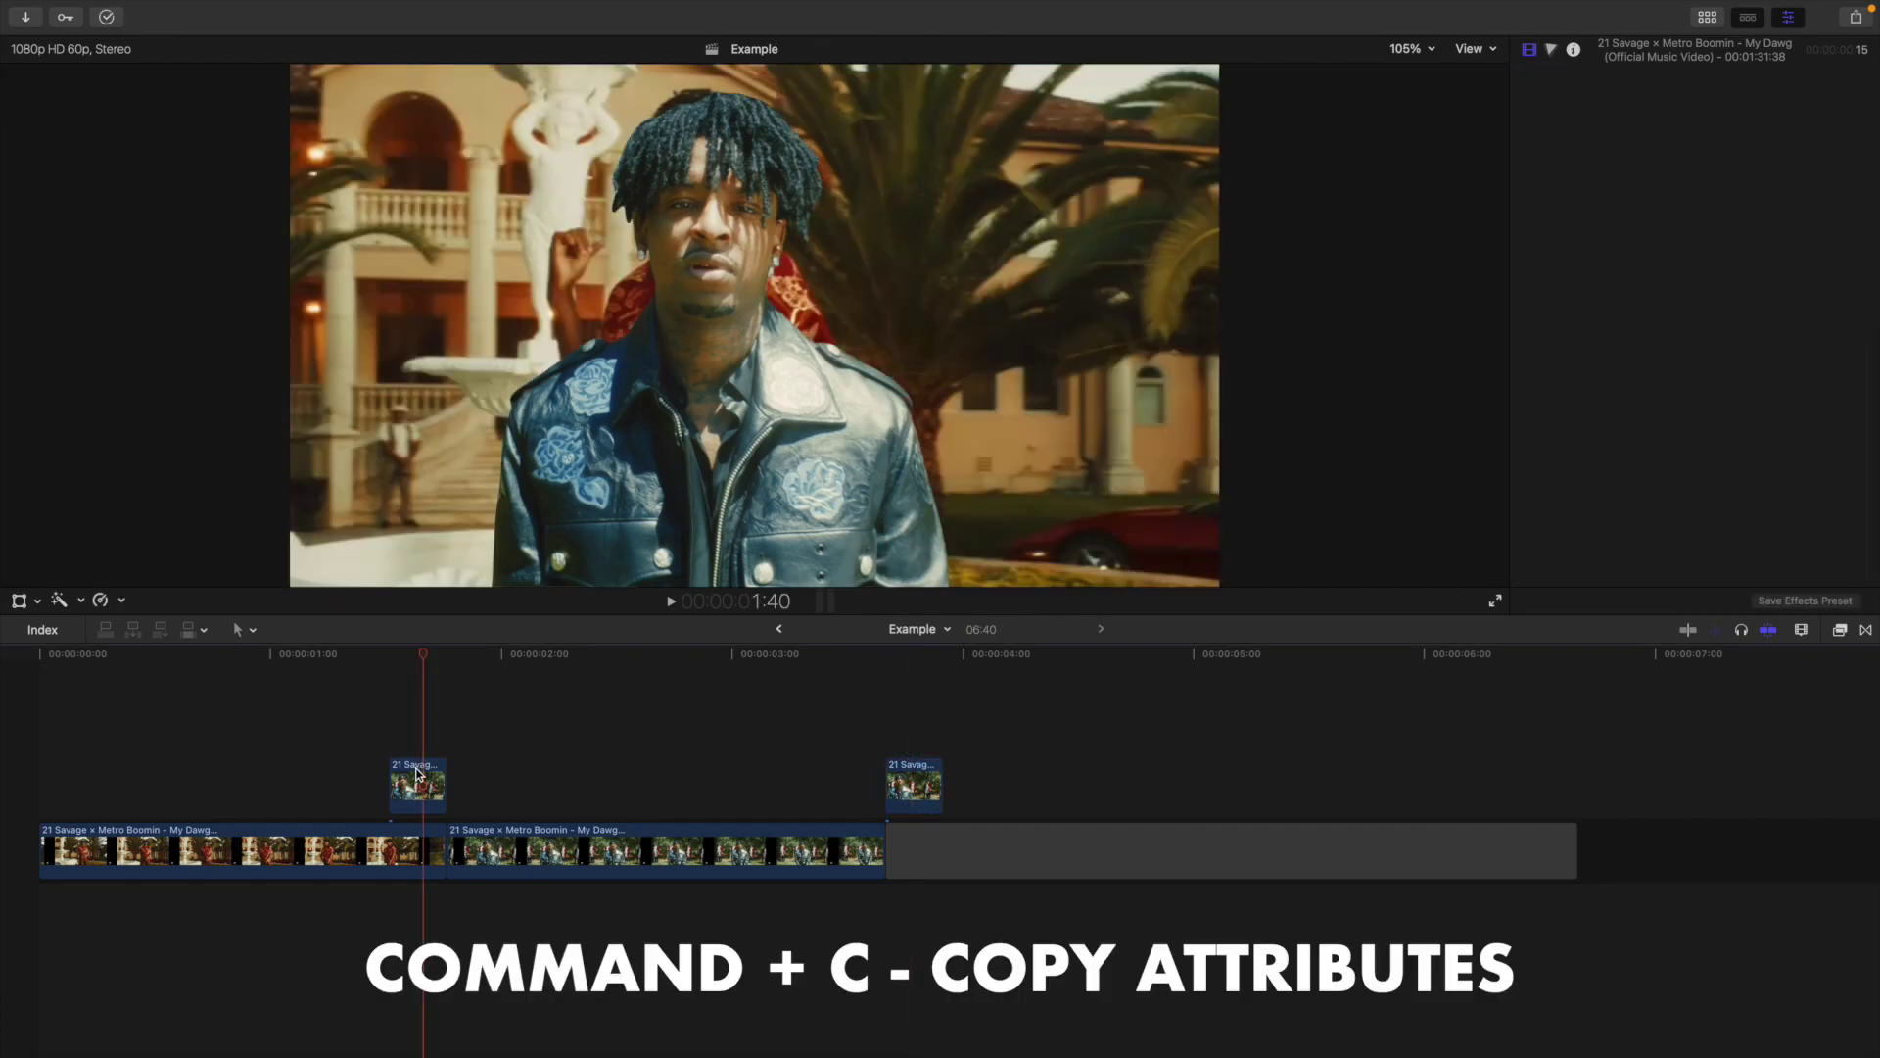
click(418, 773)
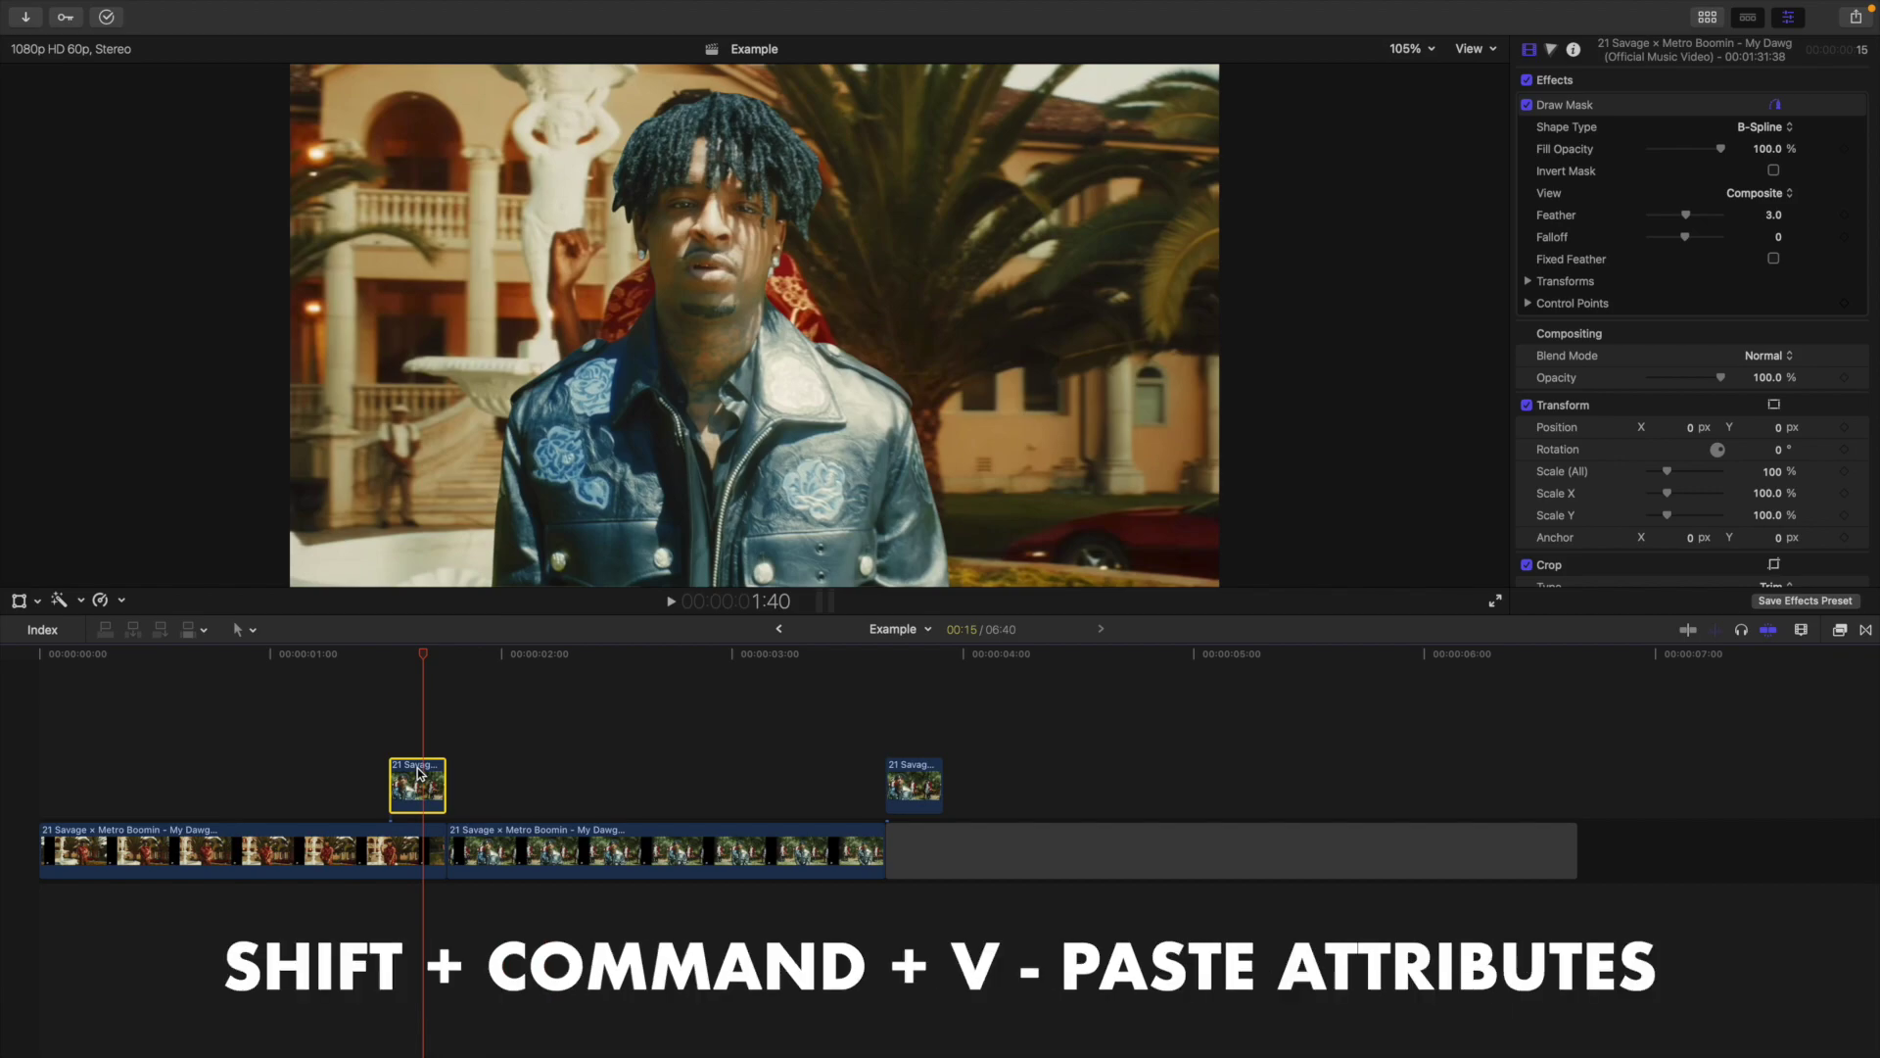
key(shift+super+v)
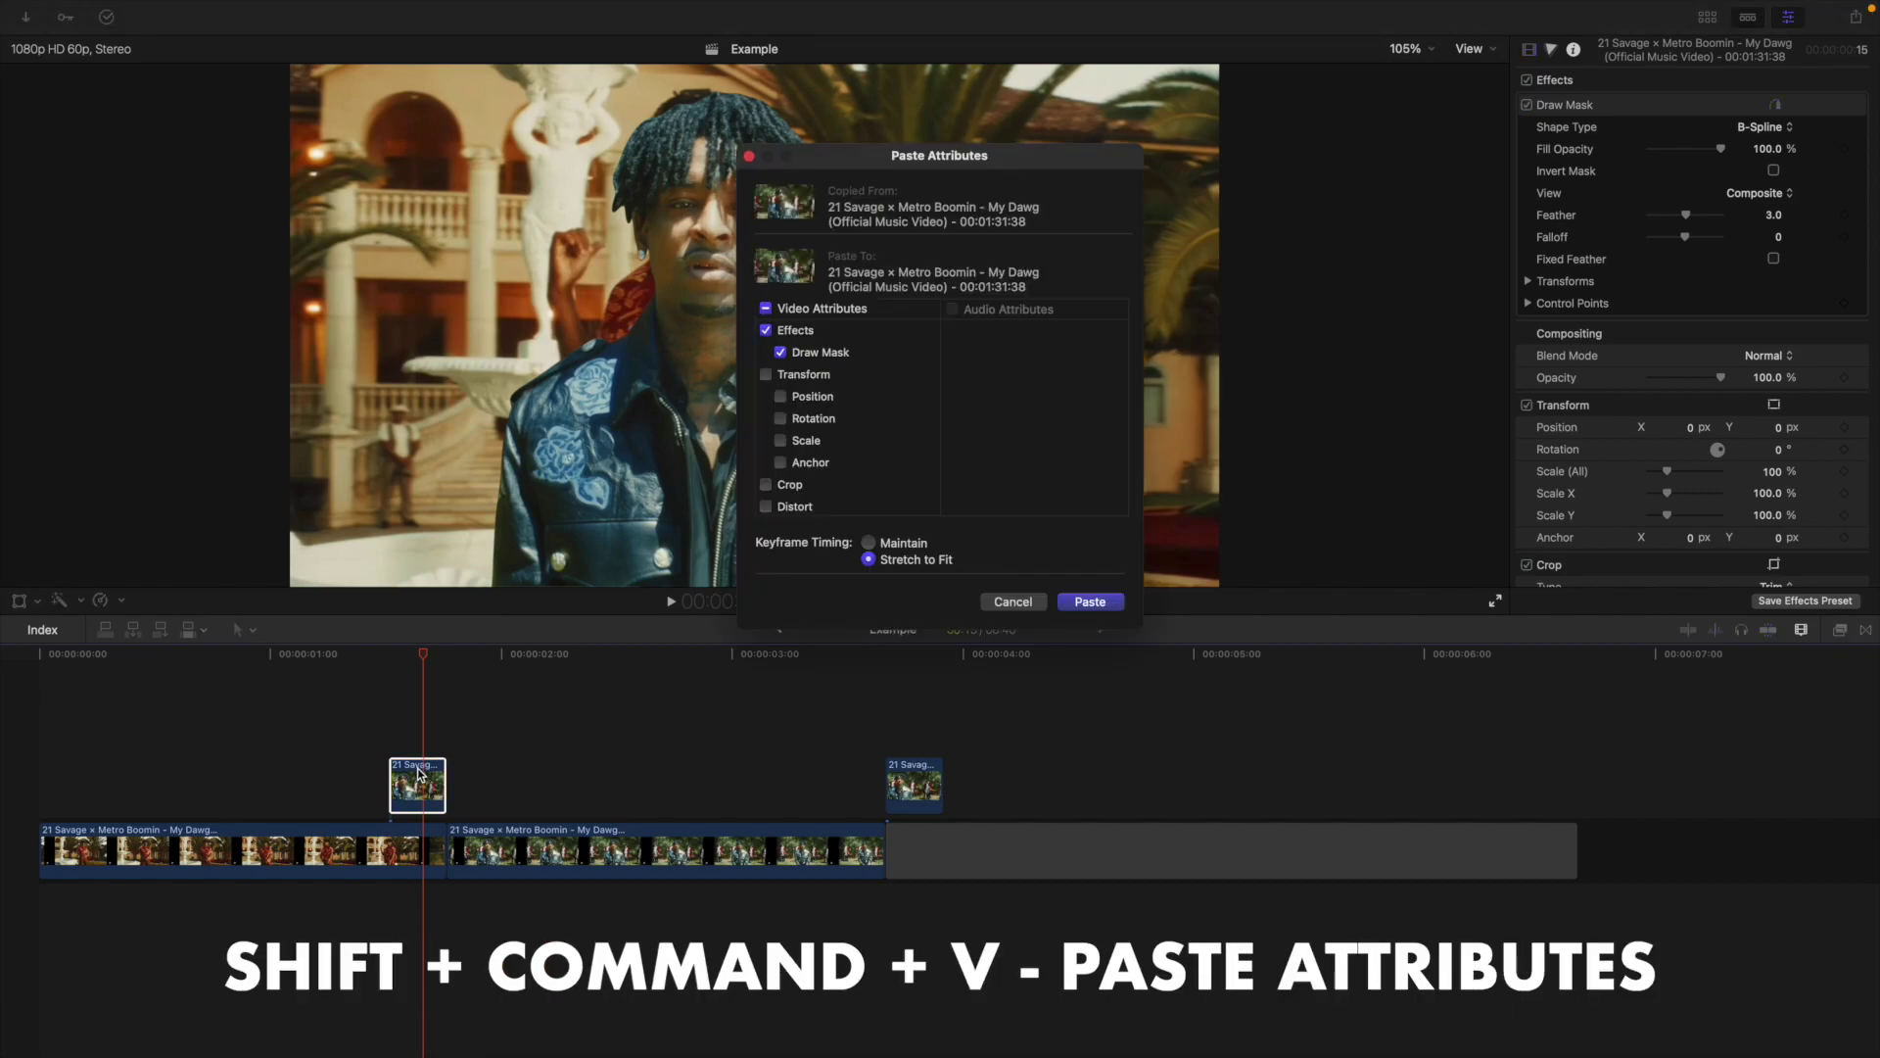
scroll(797, 426, down, 5)
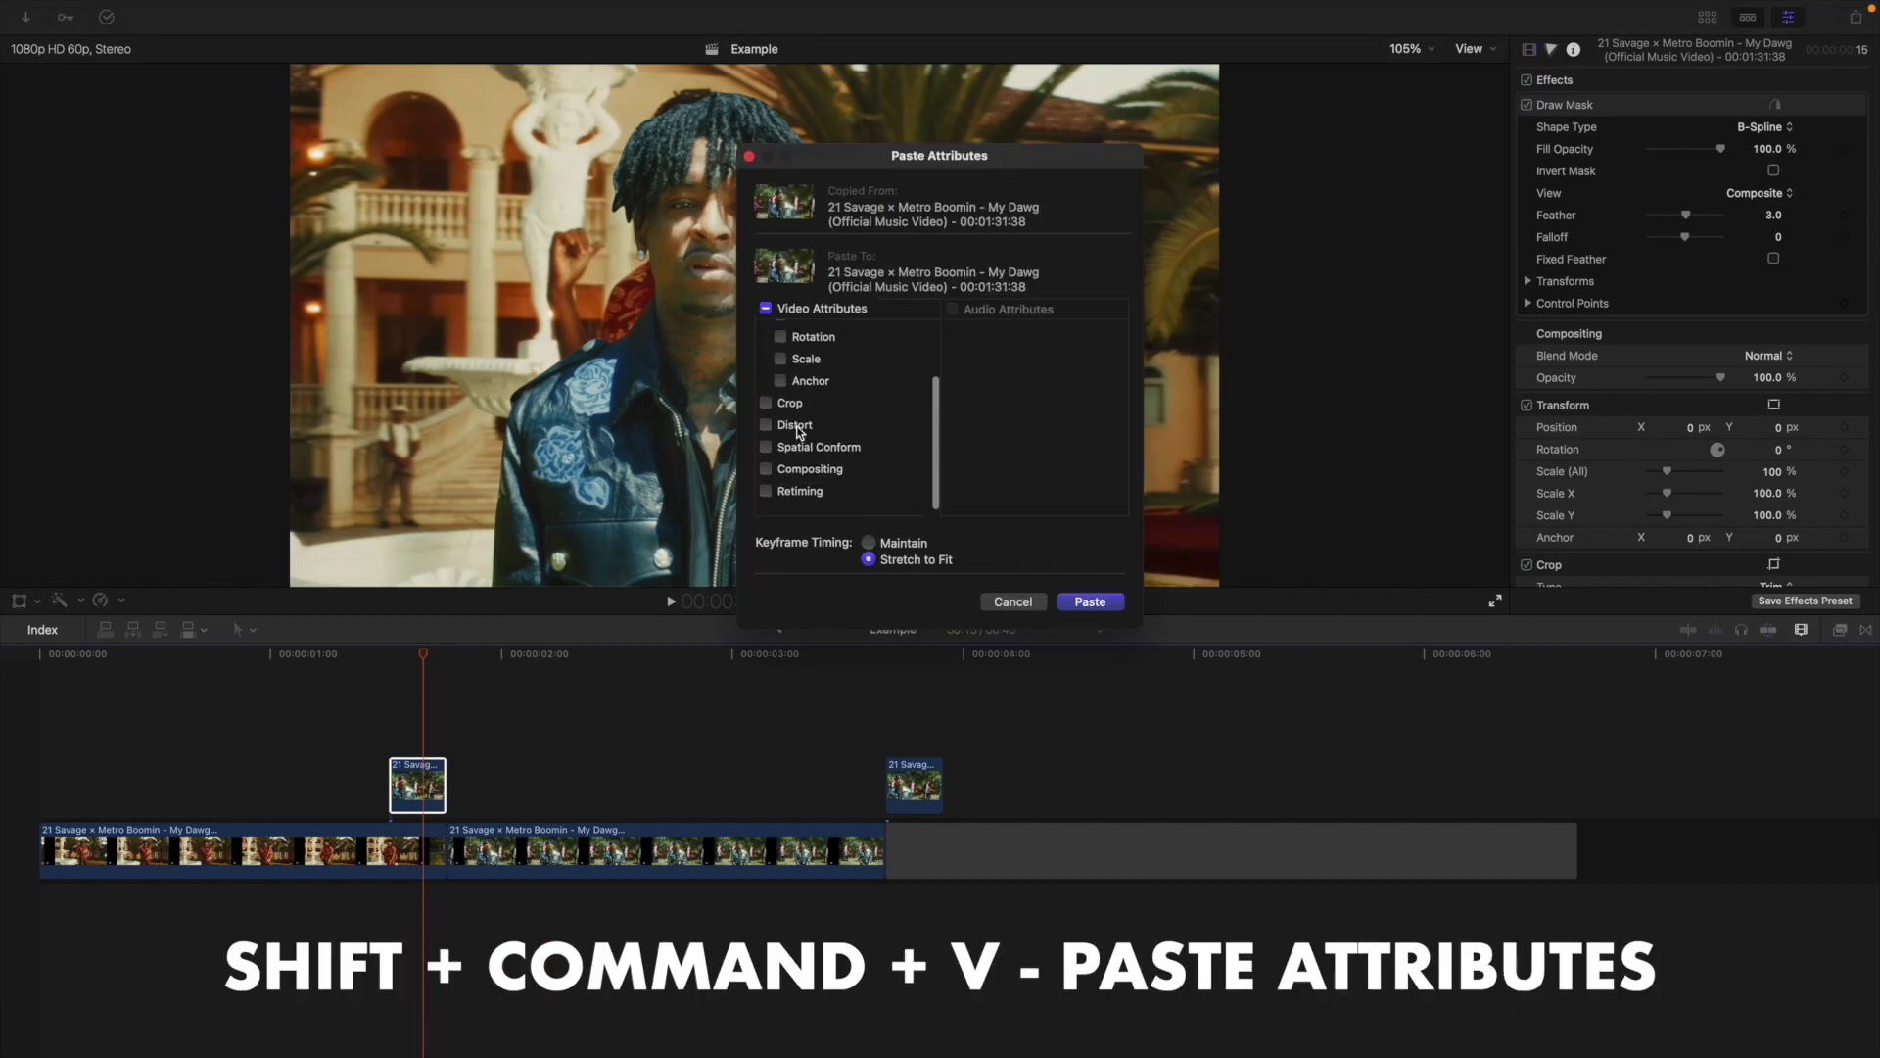
scroll(779, 382, up, 5)
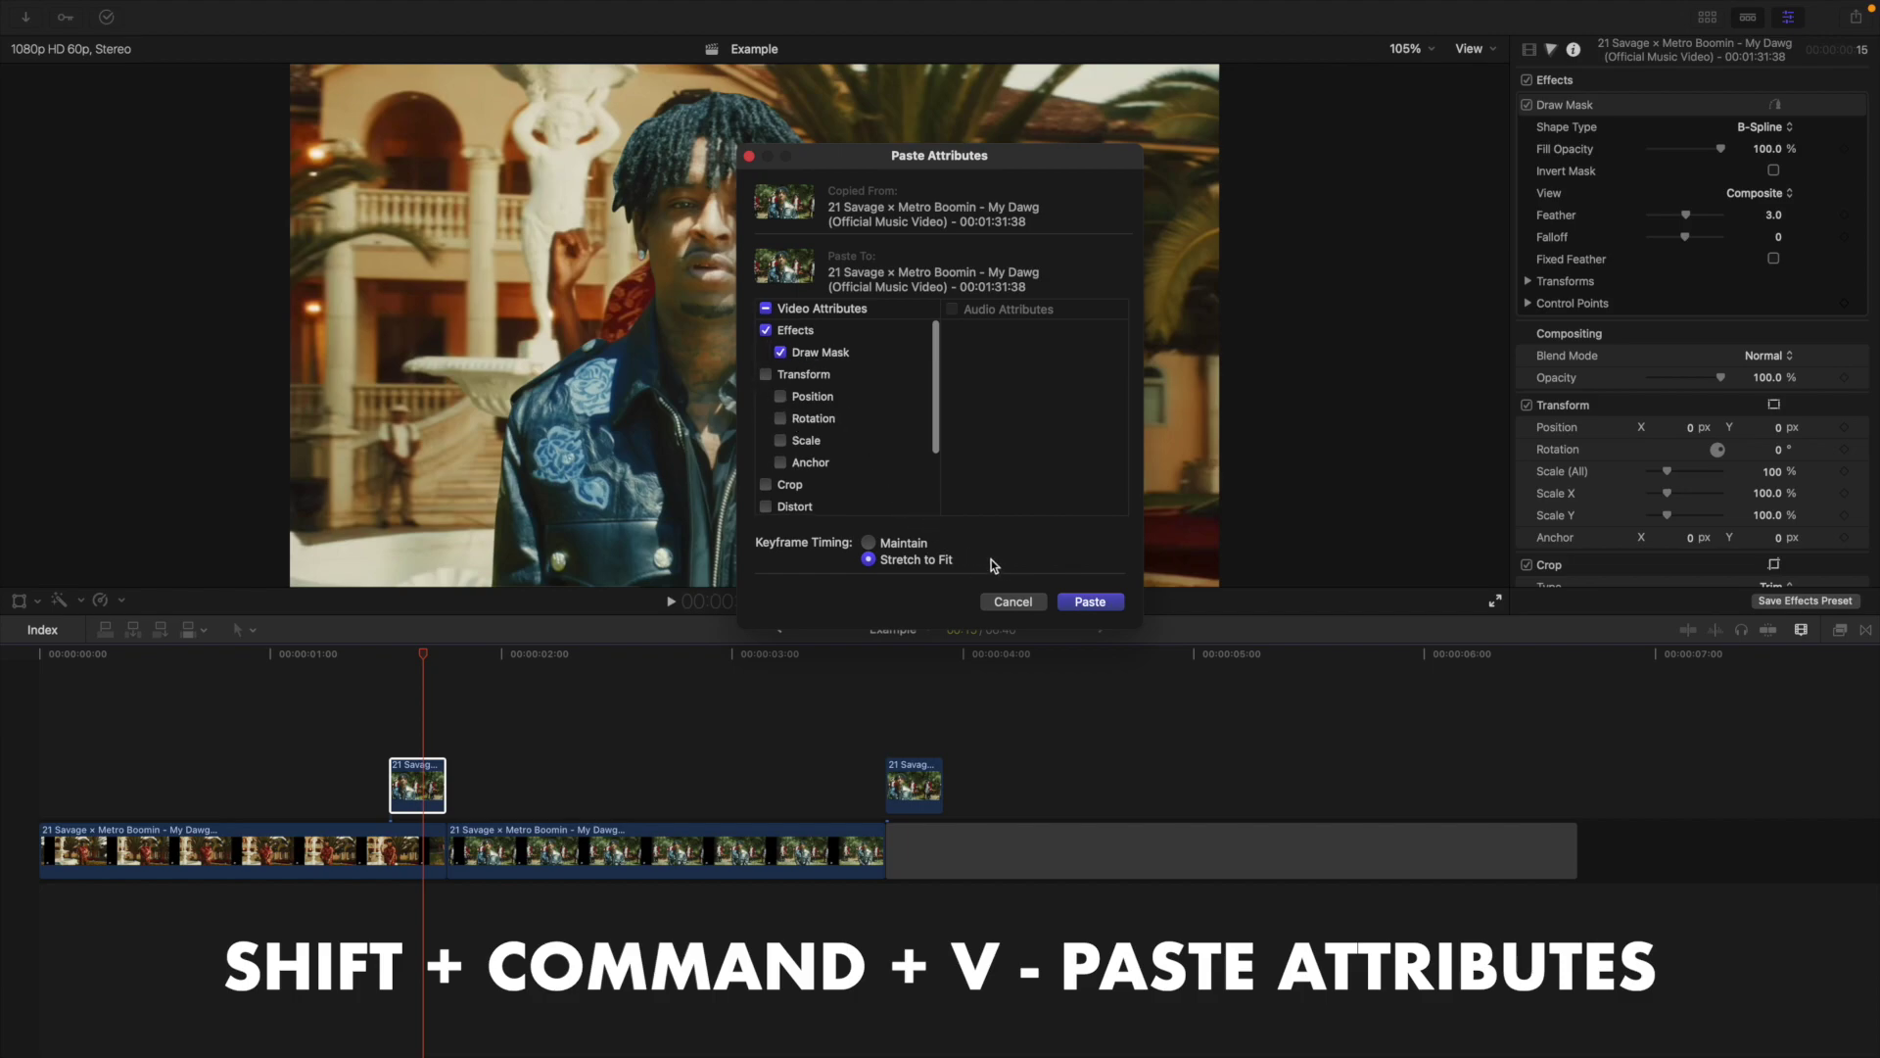
click(1090, 602)
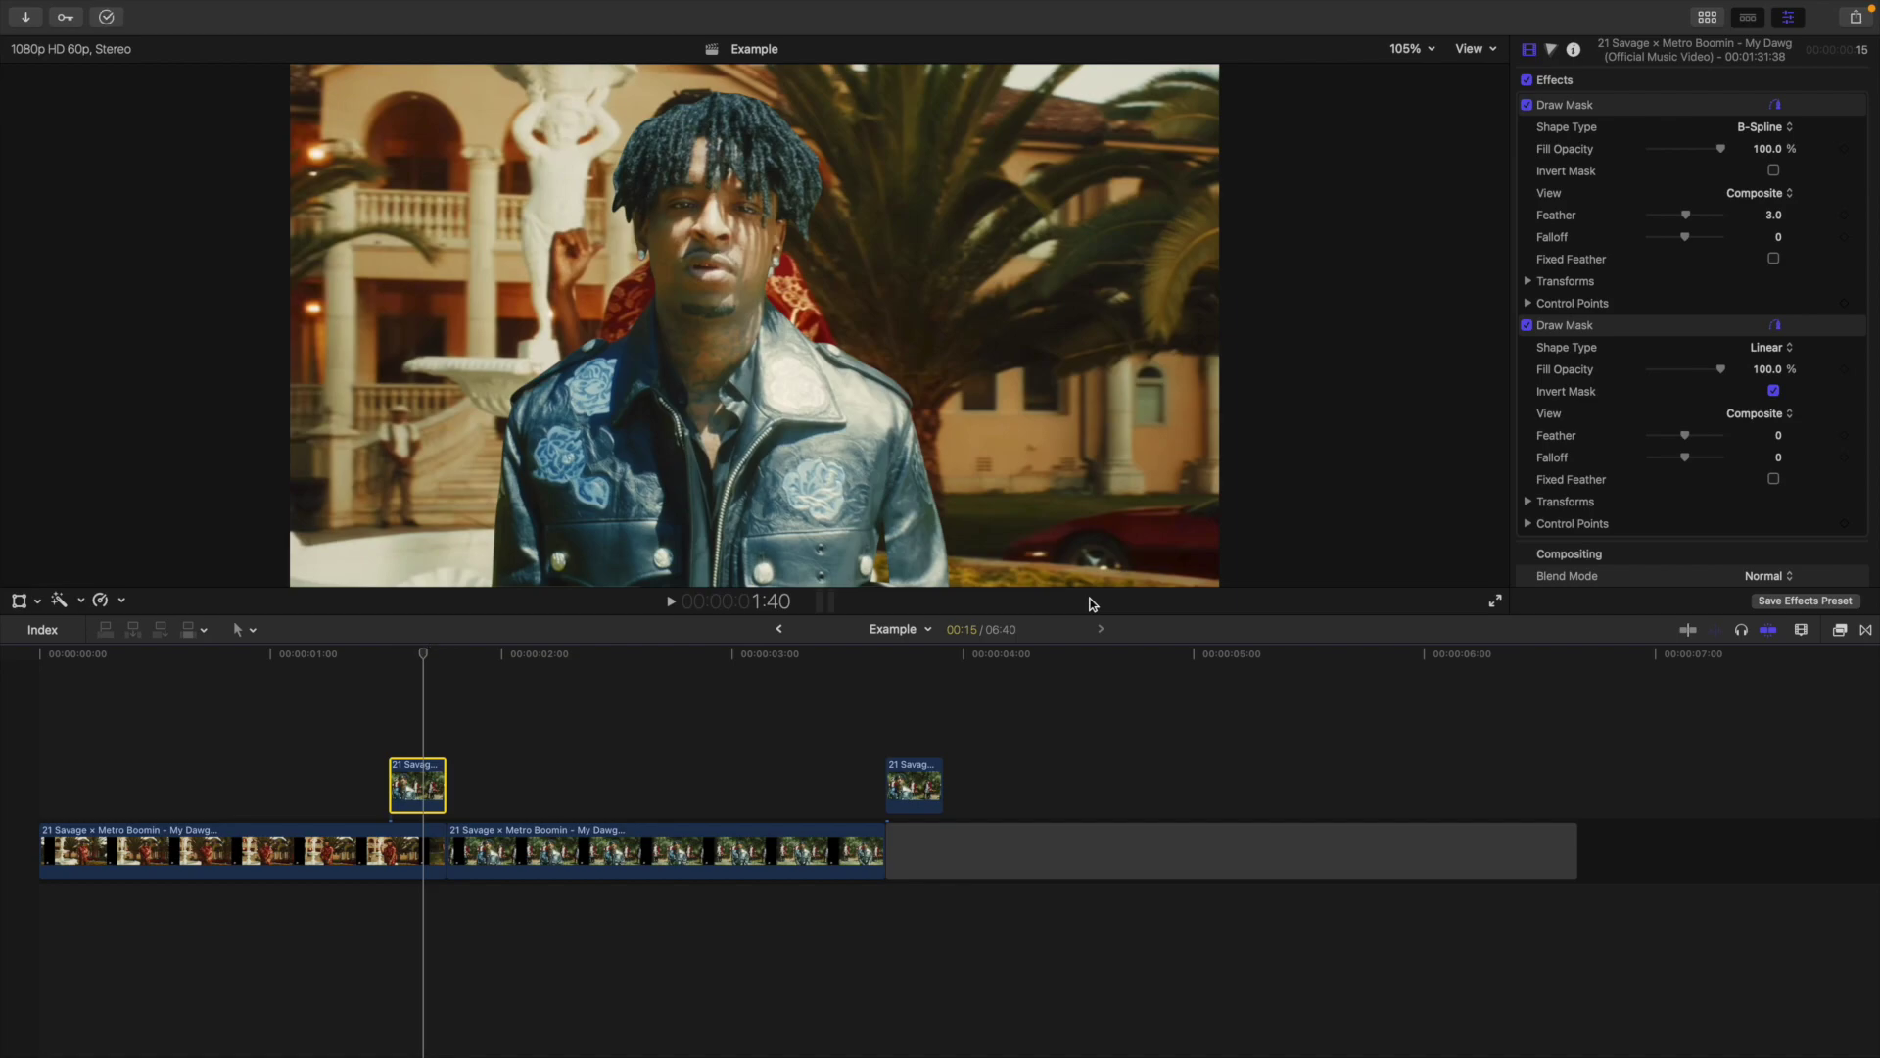
Step: Delete the pasted linear Draw Mask from the original freeze frame, and remove the freeze frame copy together with the gap clip
click(1587, 333)
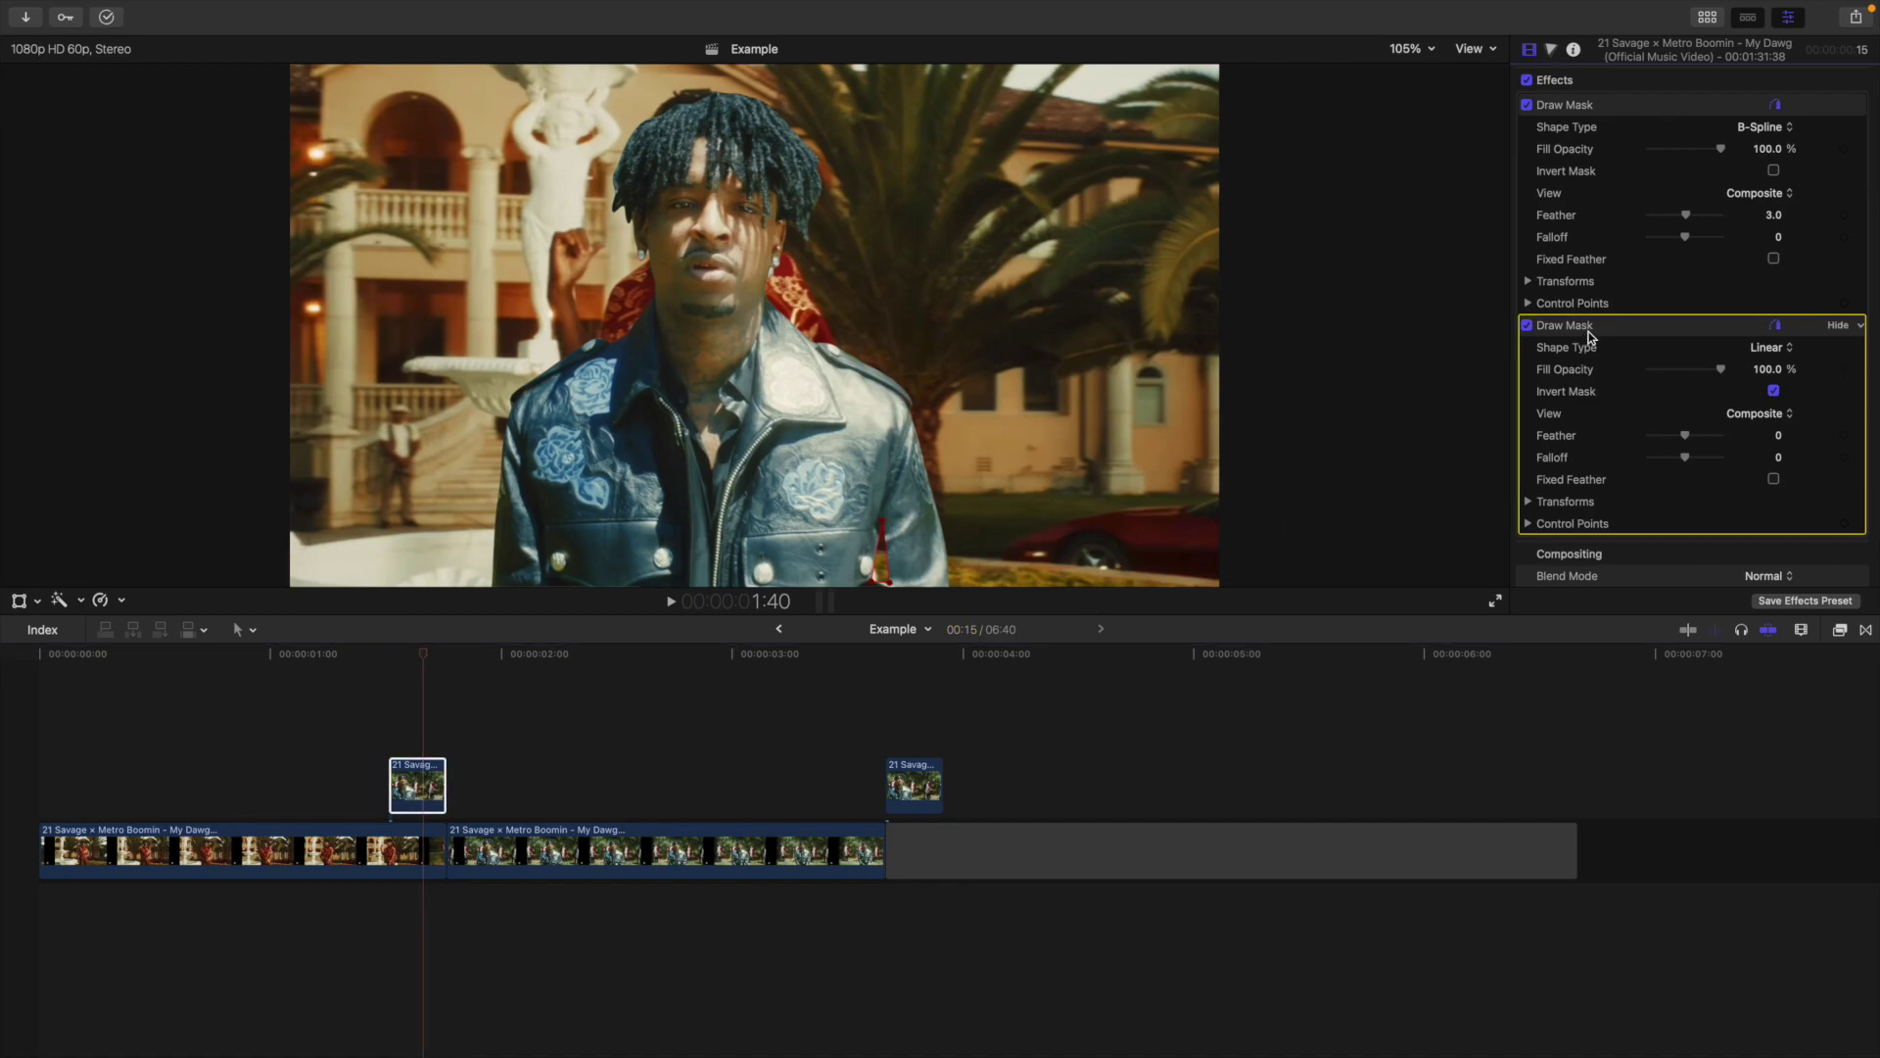
key(Delete)
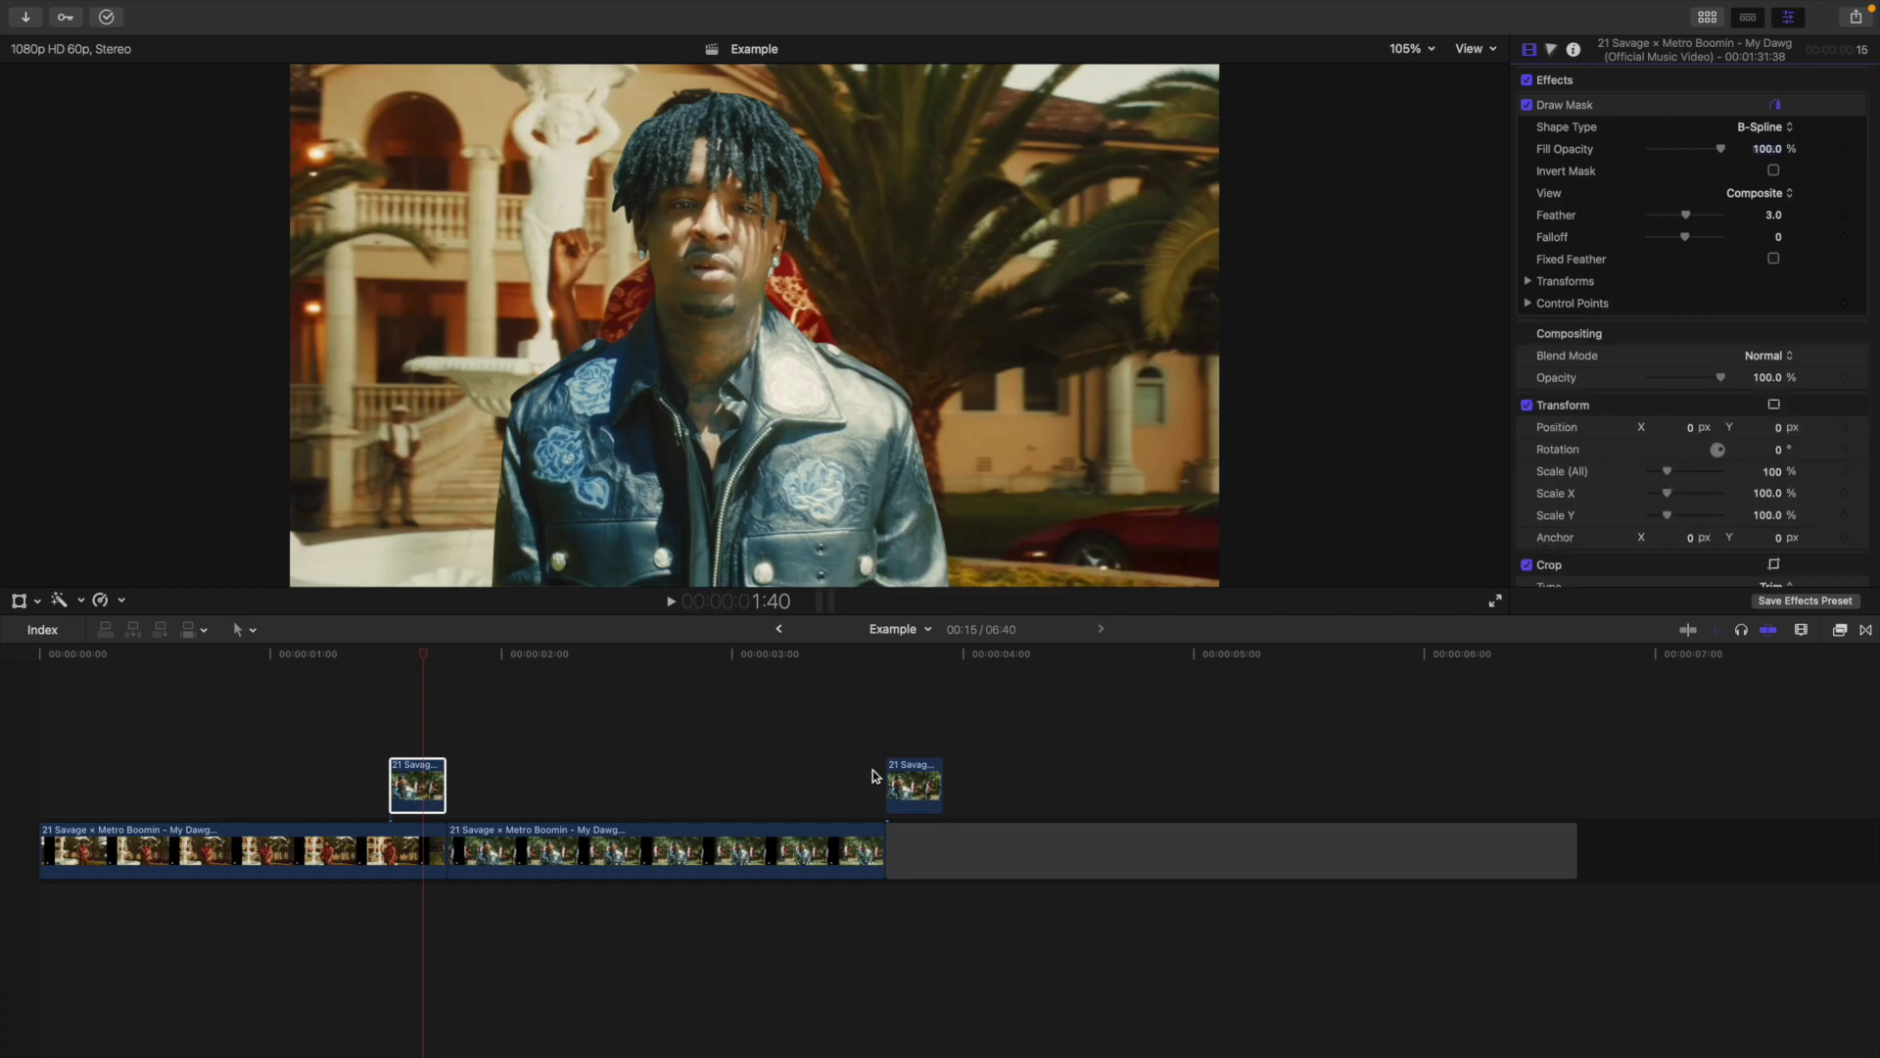
drag(902, 737, 929, 848)
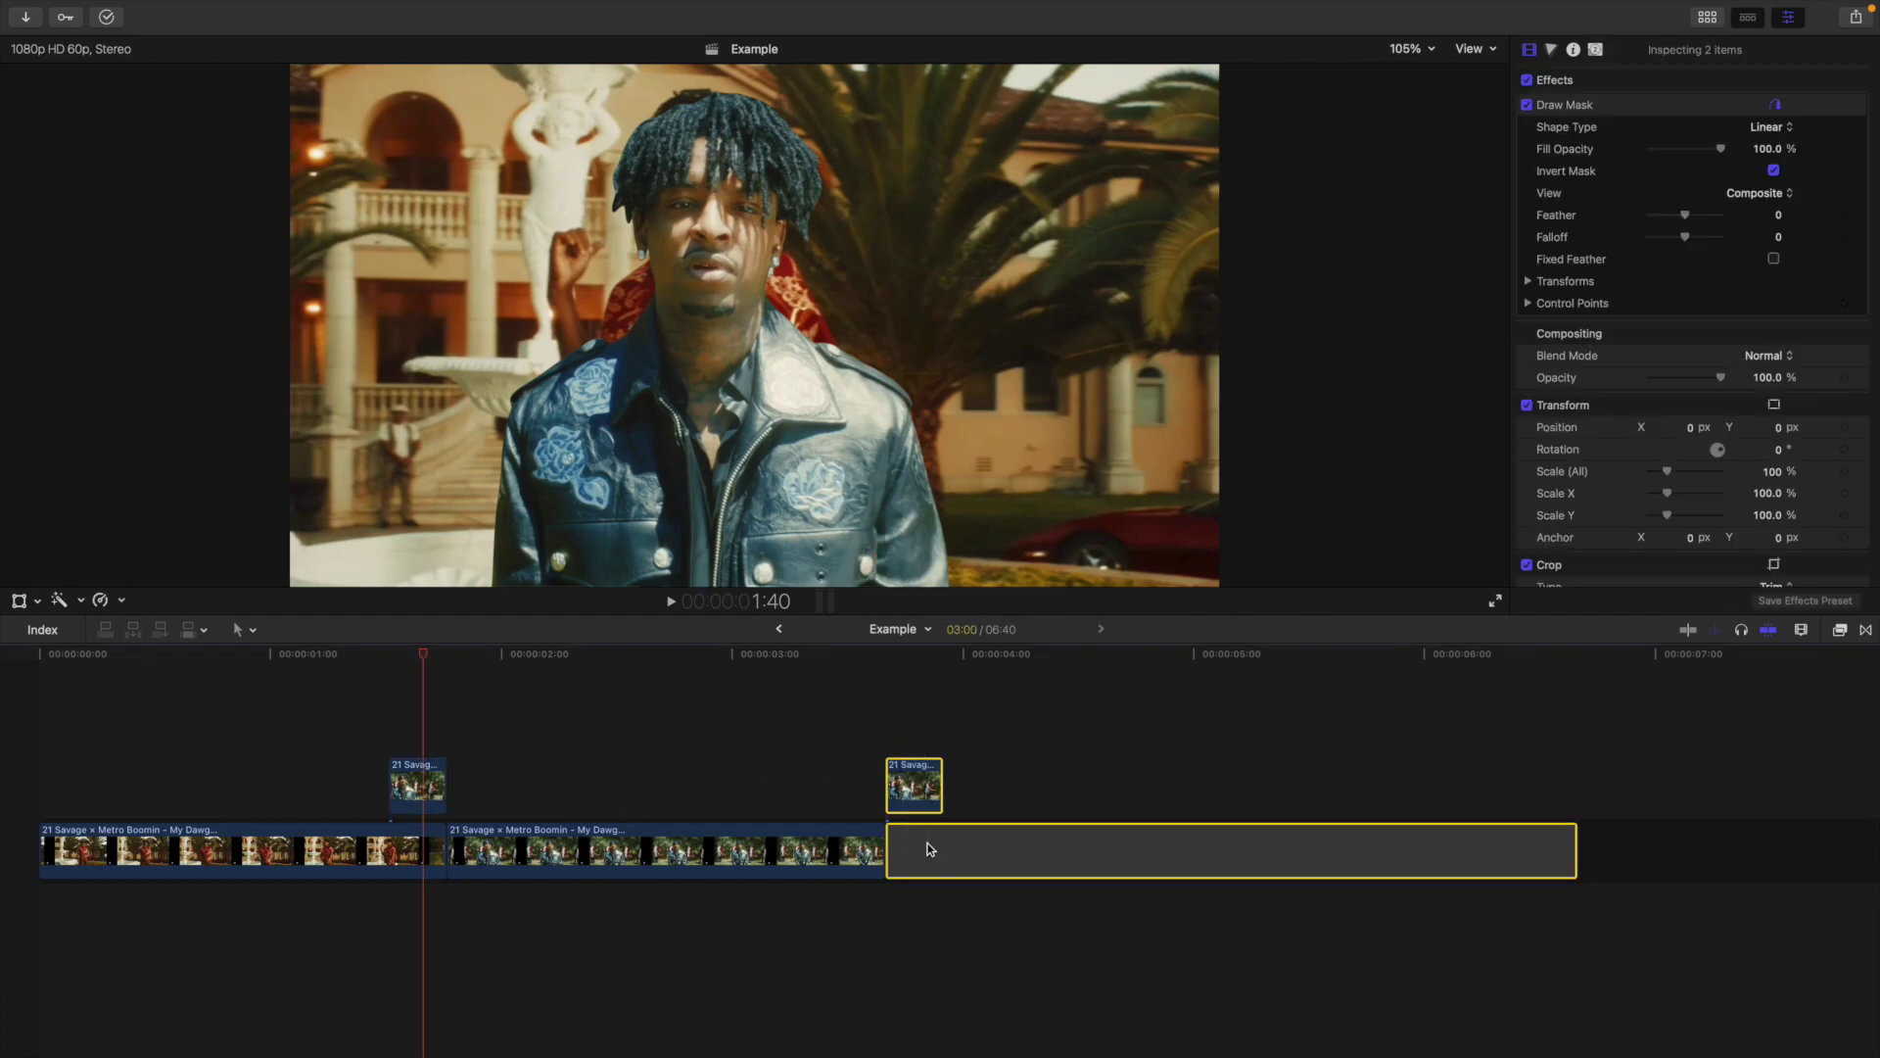
key(Delete)
click(421, 741)
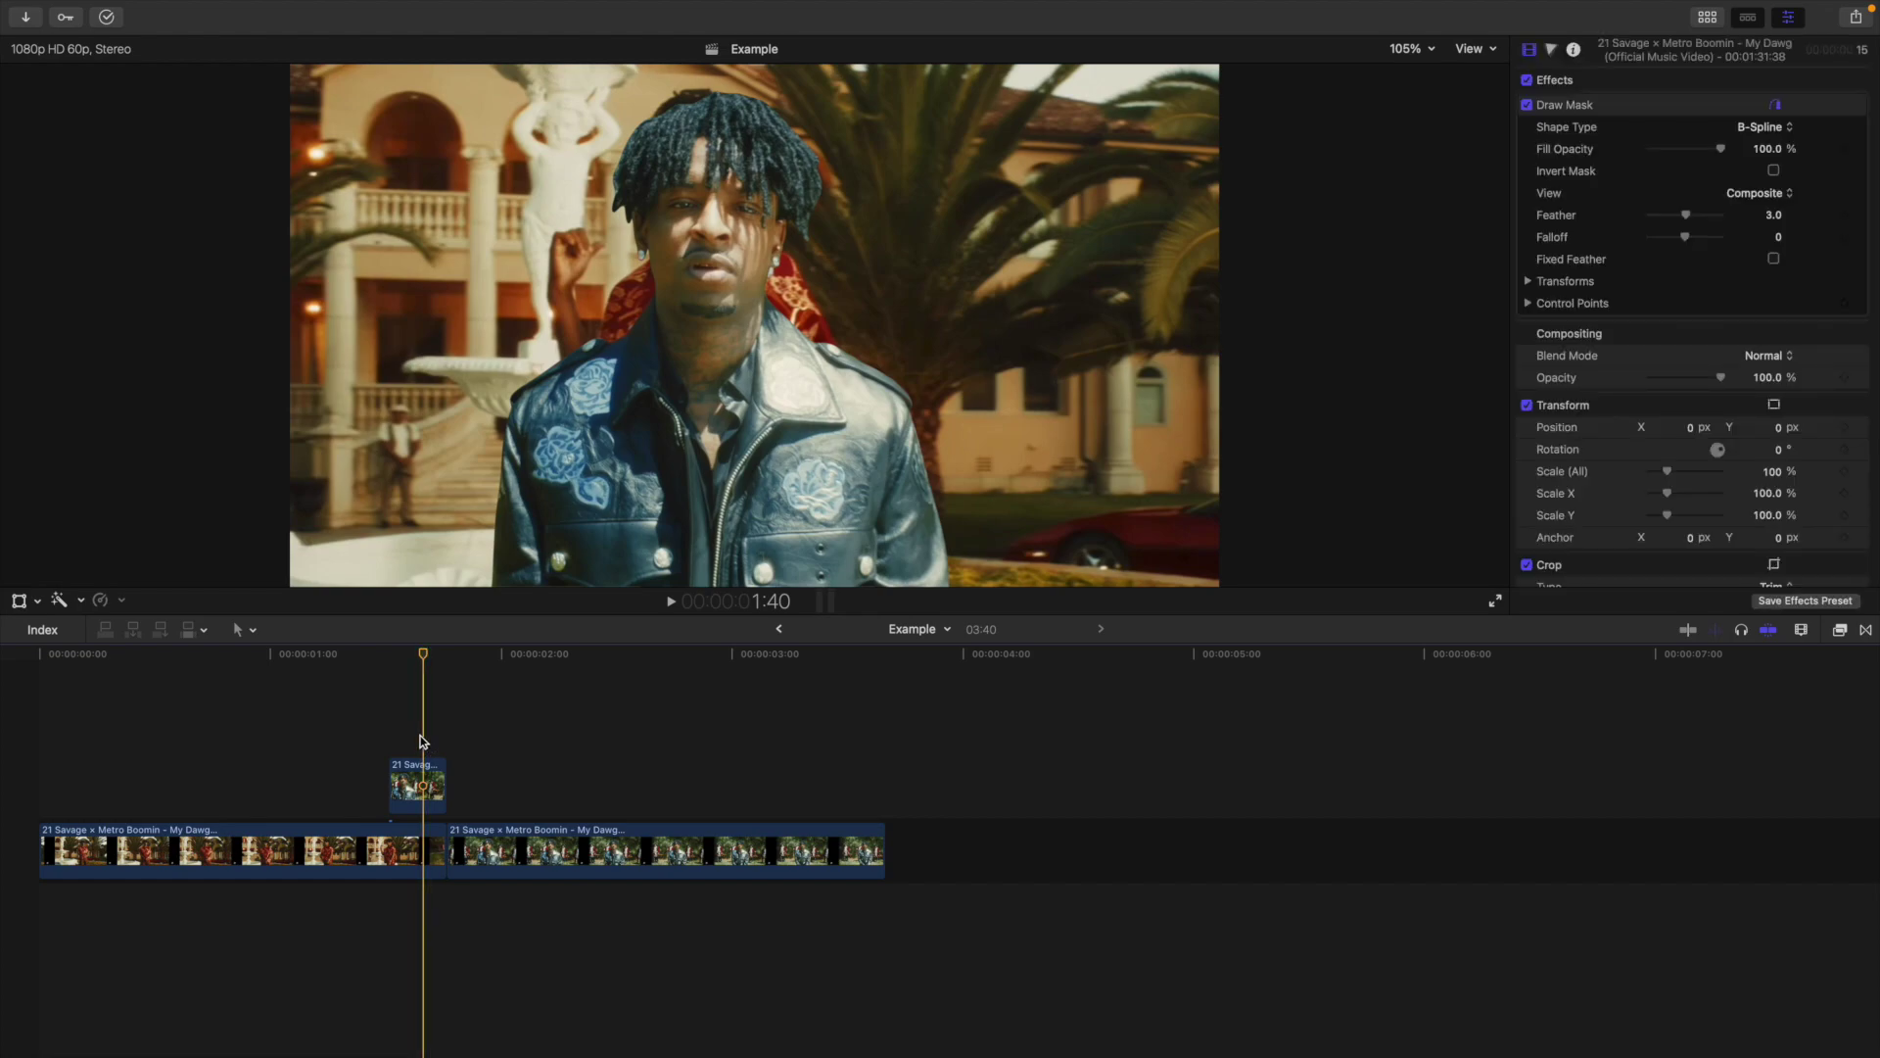
key(shift+z)
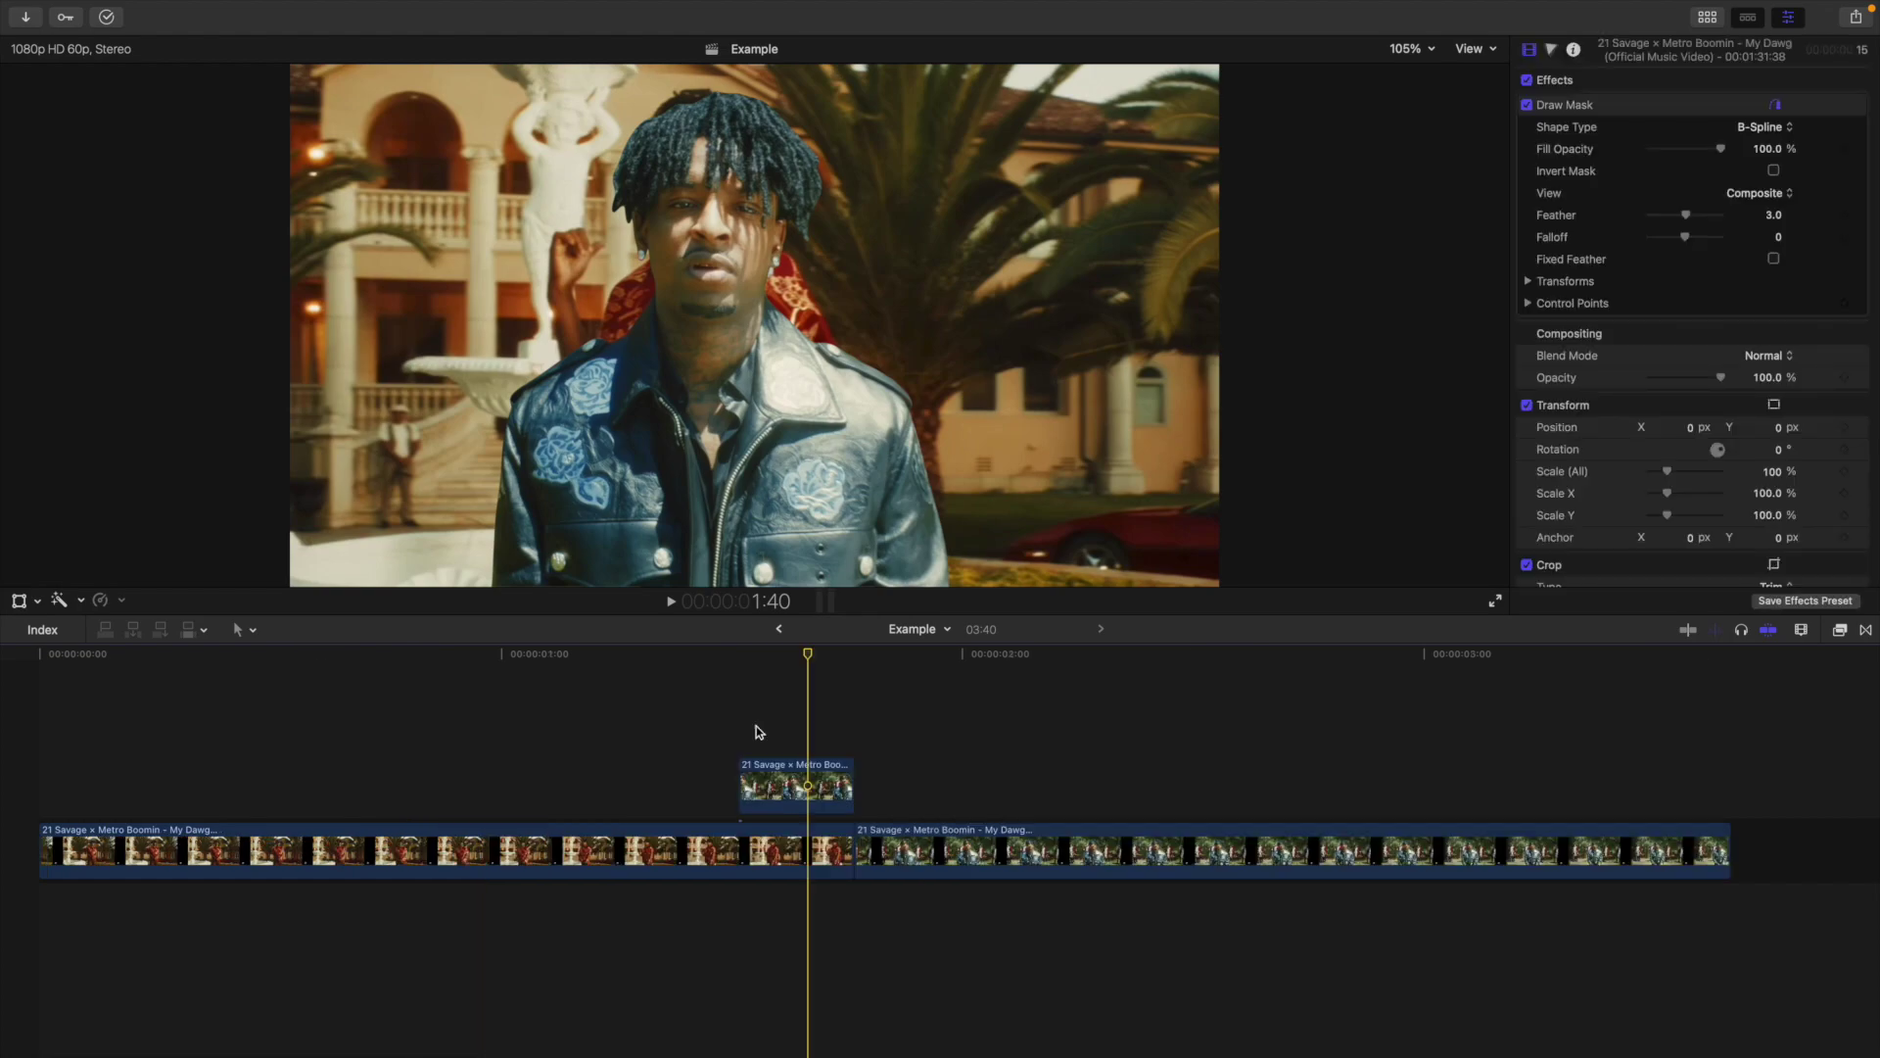
Step: Play the timeline from the beginning to preview the cut with the masked freeze frame
click(38, 735)
key(space)
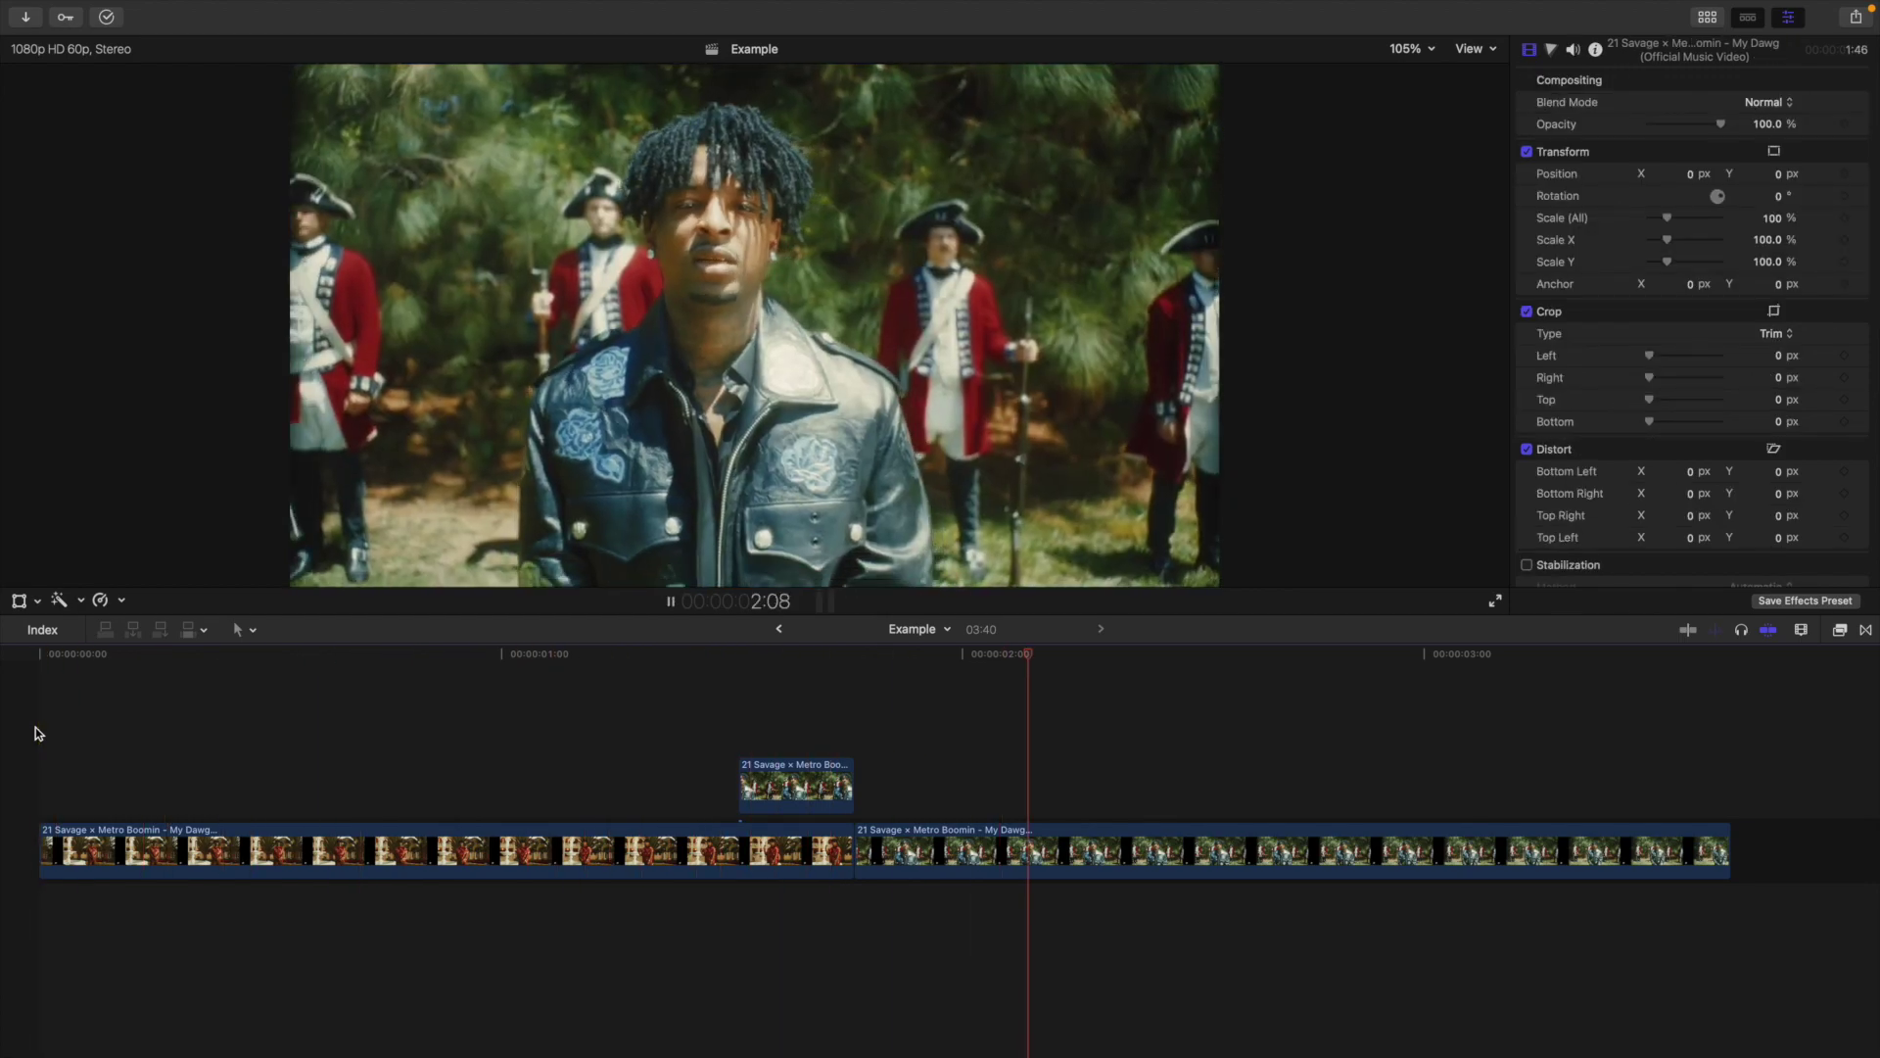
click(36, 726)
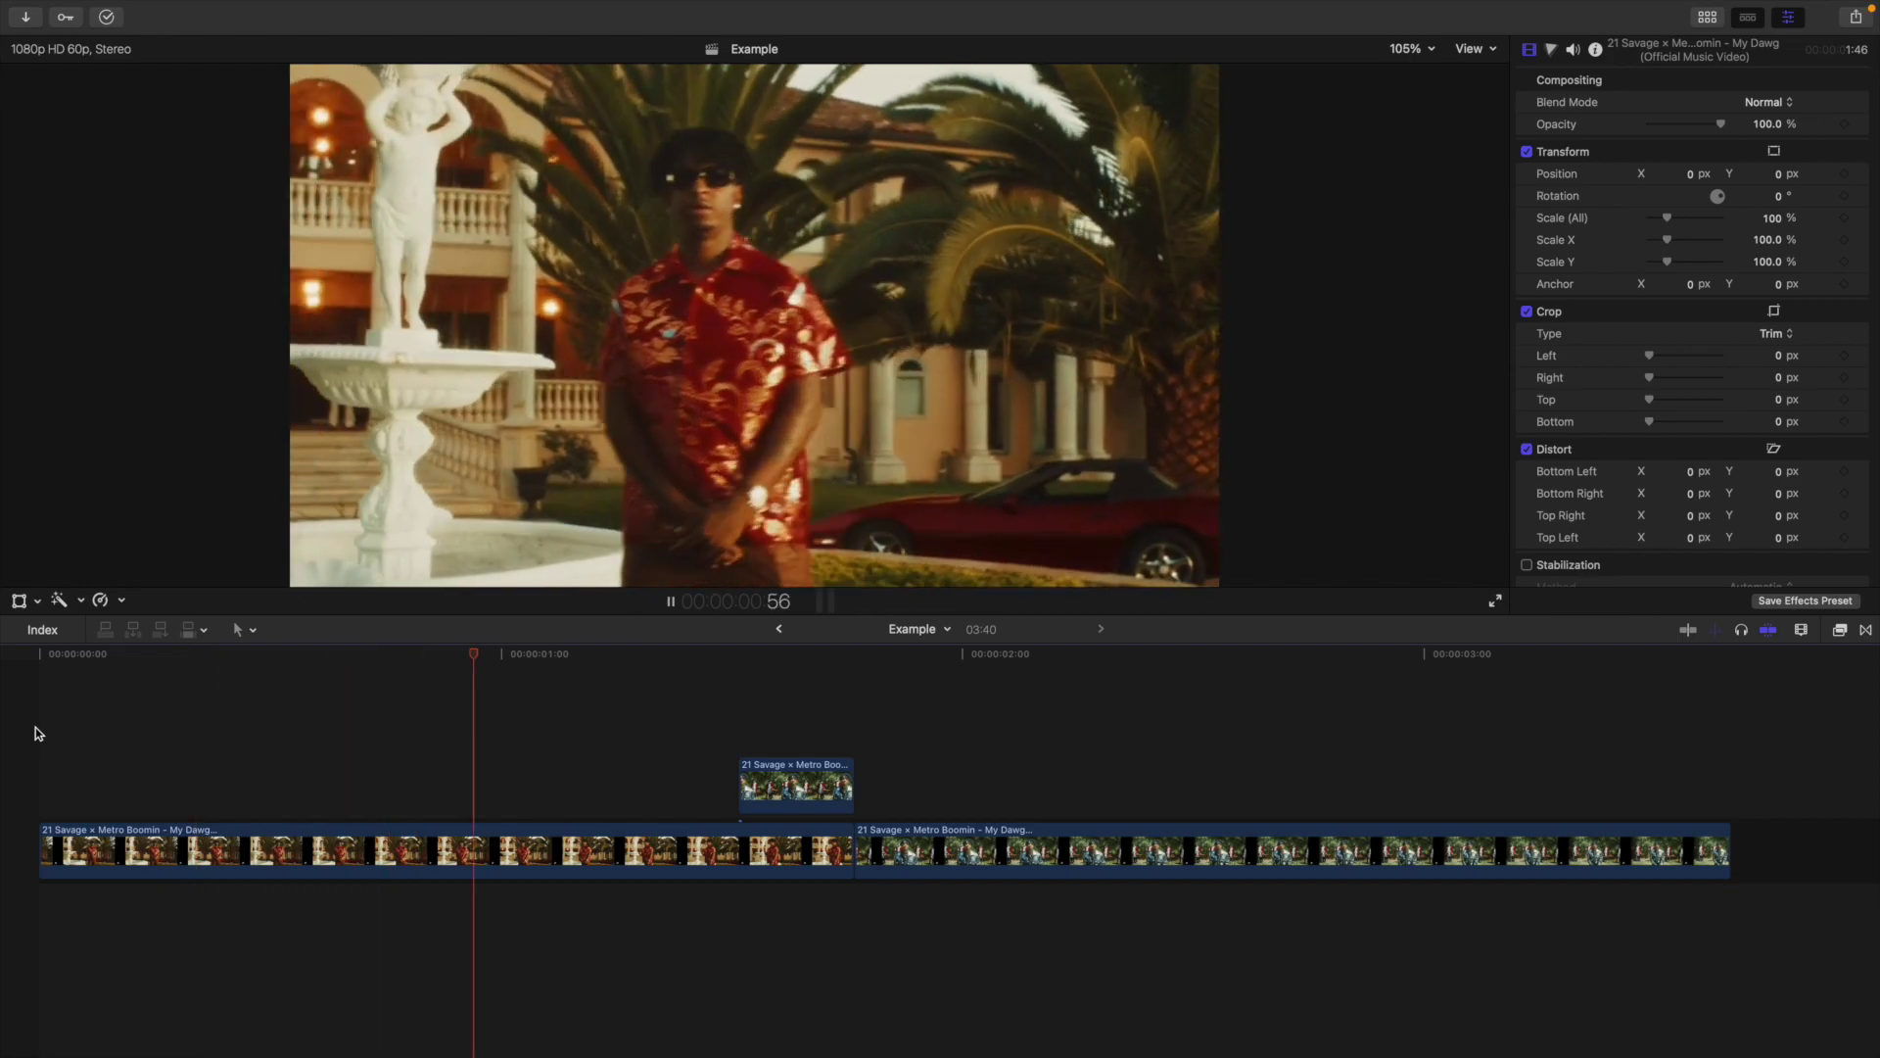
key(space)
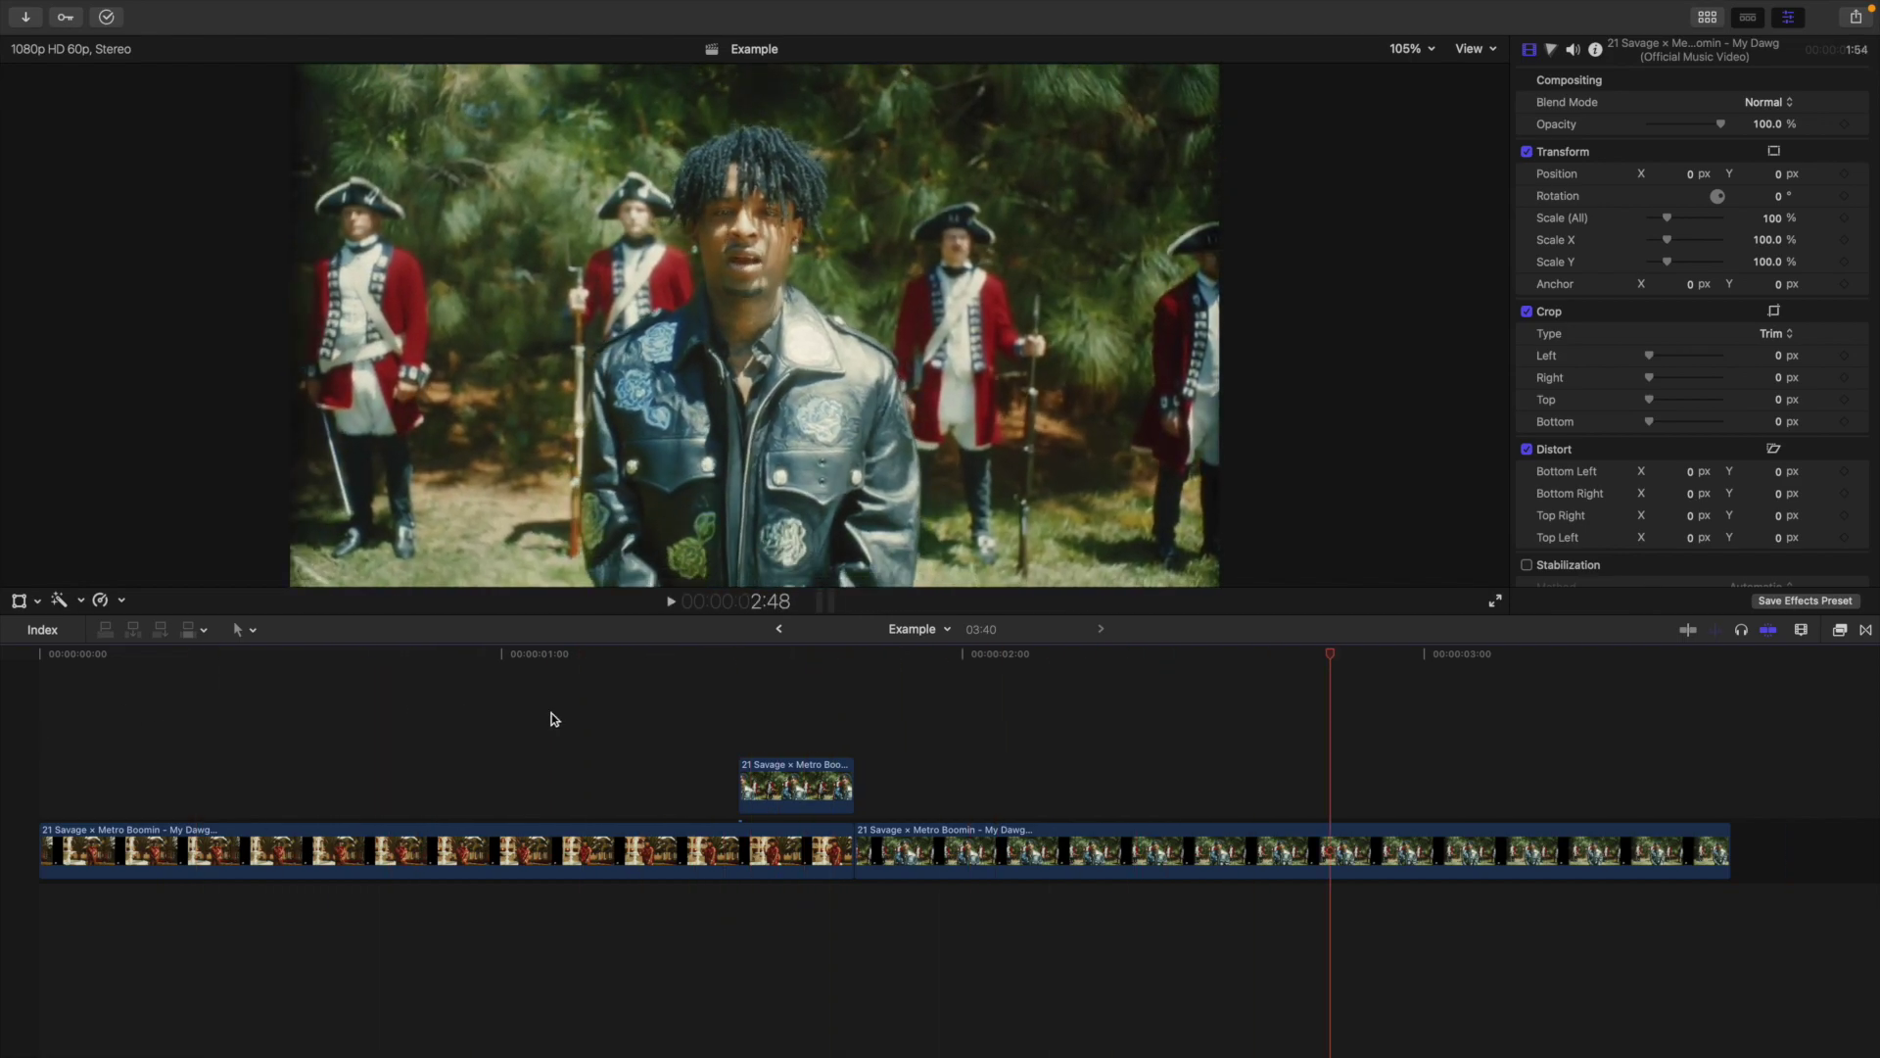
Step: Move the freeze frame out of the picture to Position X 1605 px and add a Position keyframe at its first frame, 1:31
click(752, 740)
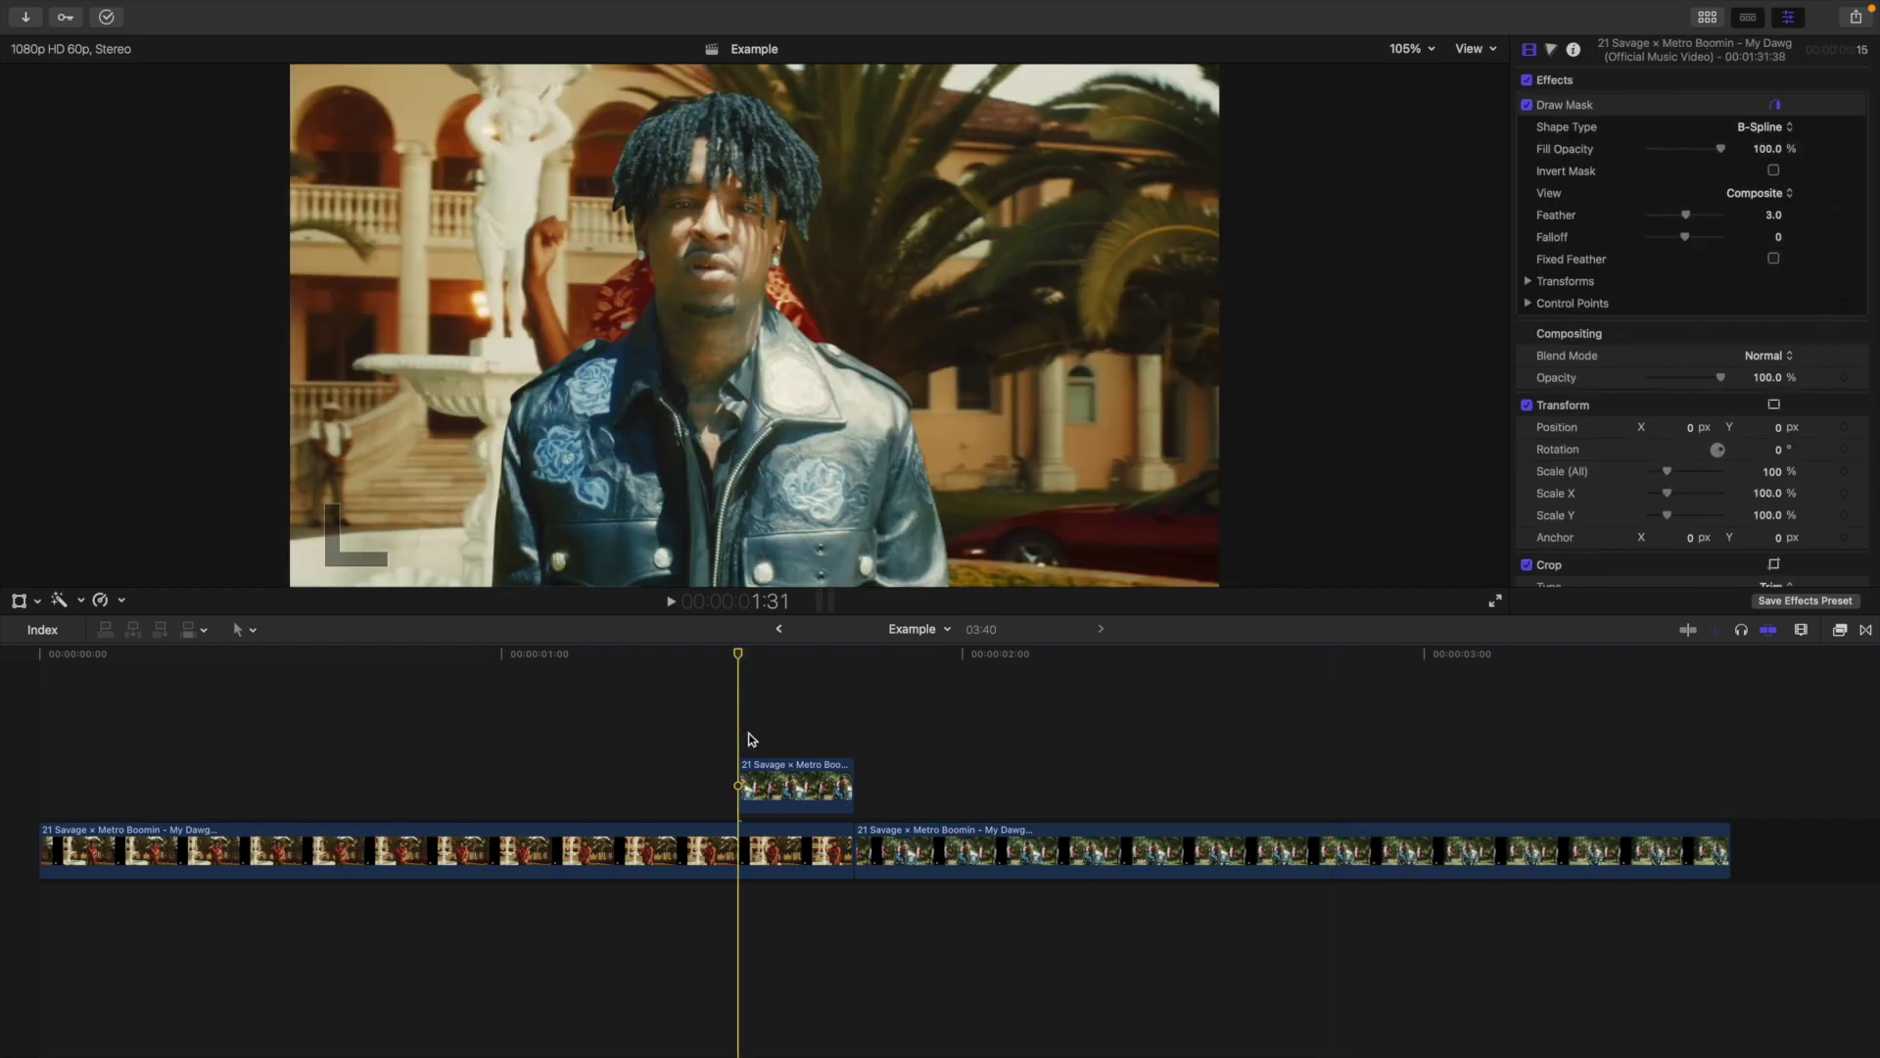
click(760, 784)
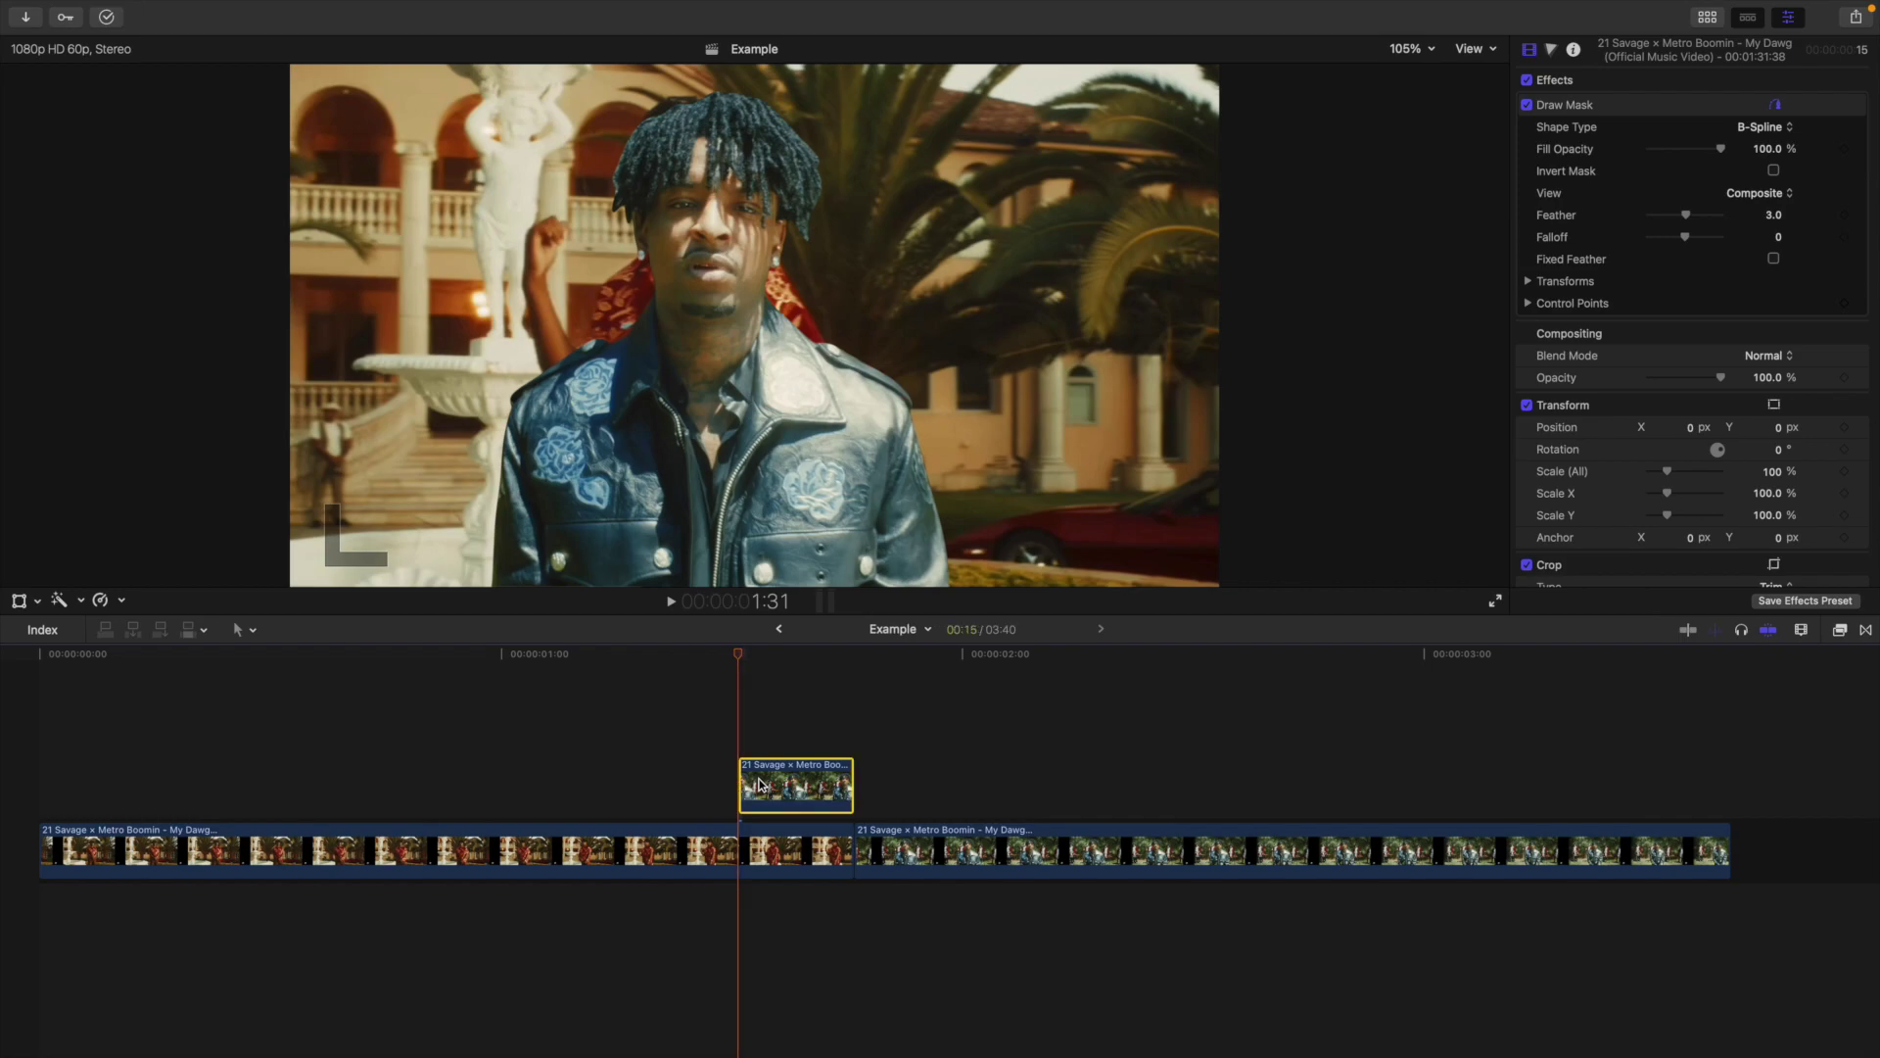
click(1407, 49)
click(1419, 138)
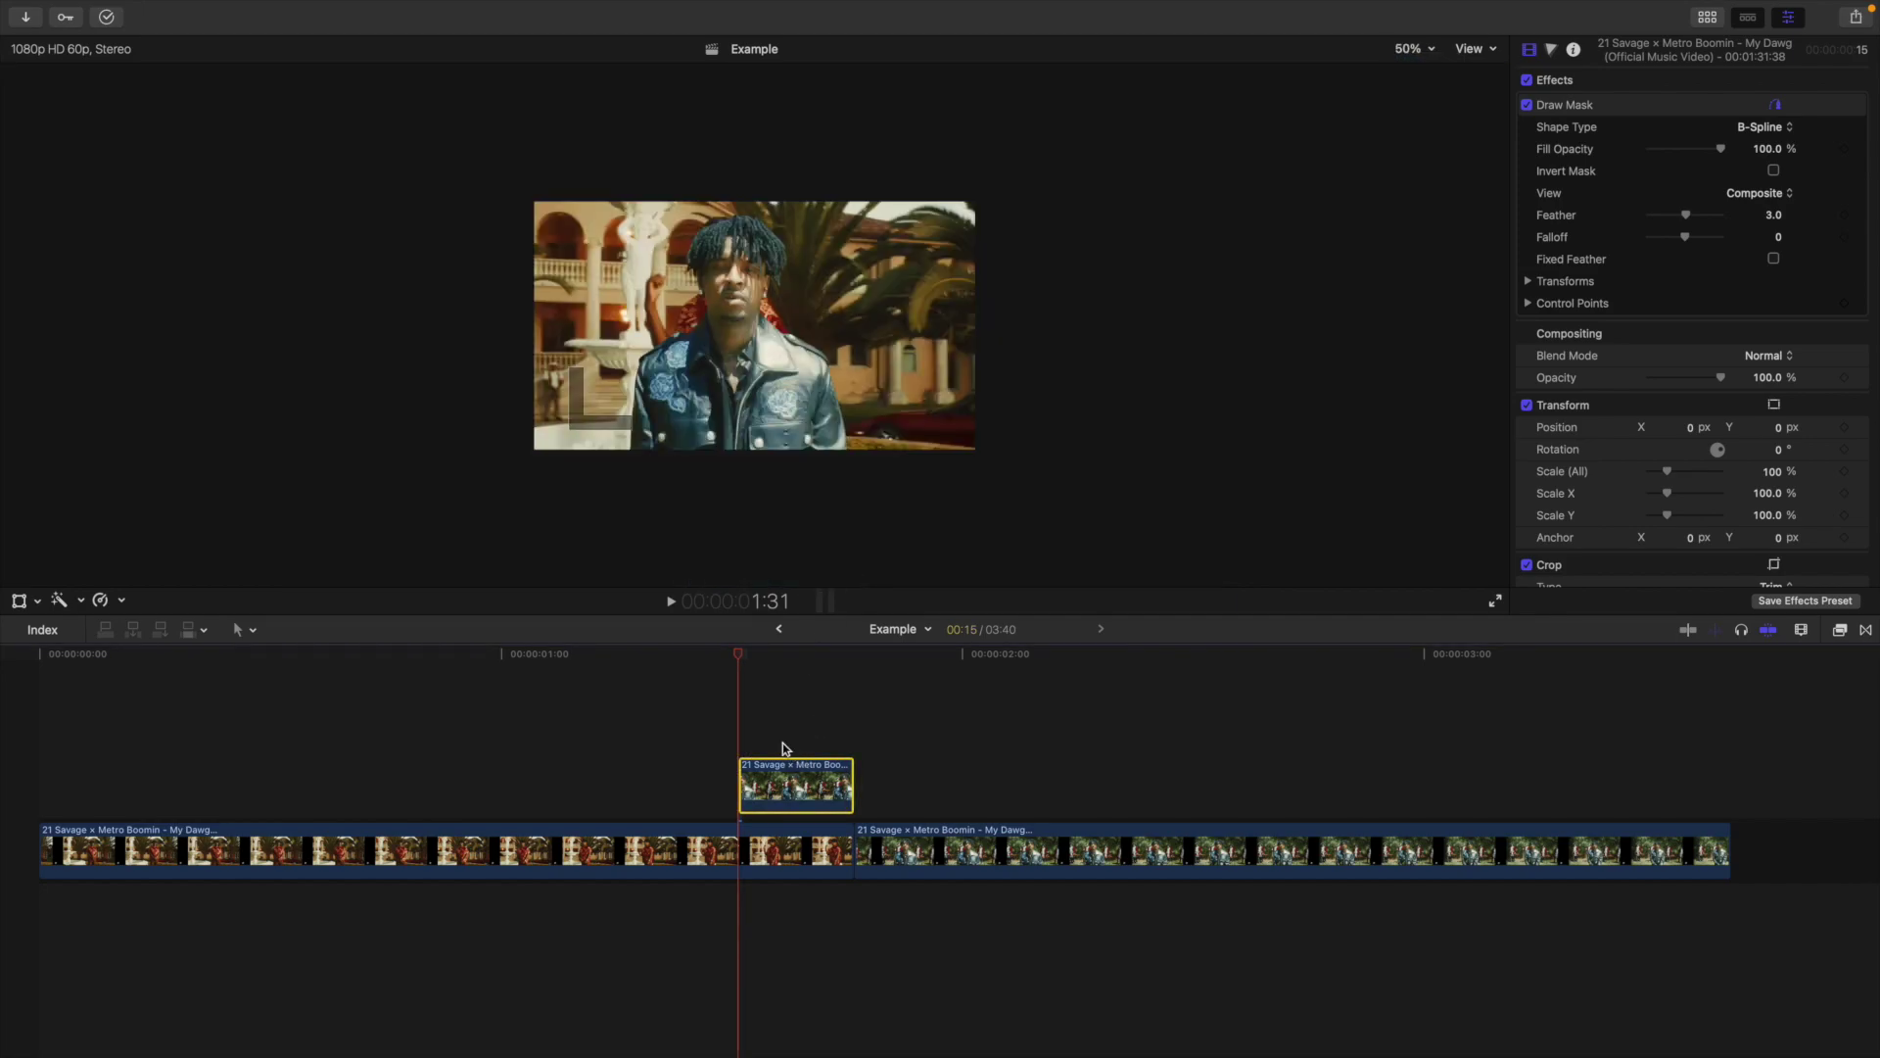
click(21, 601)
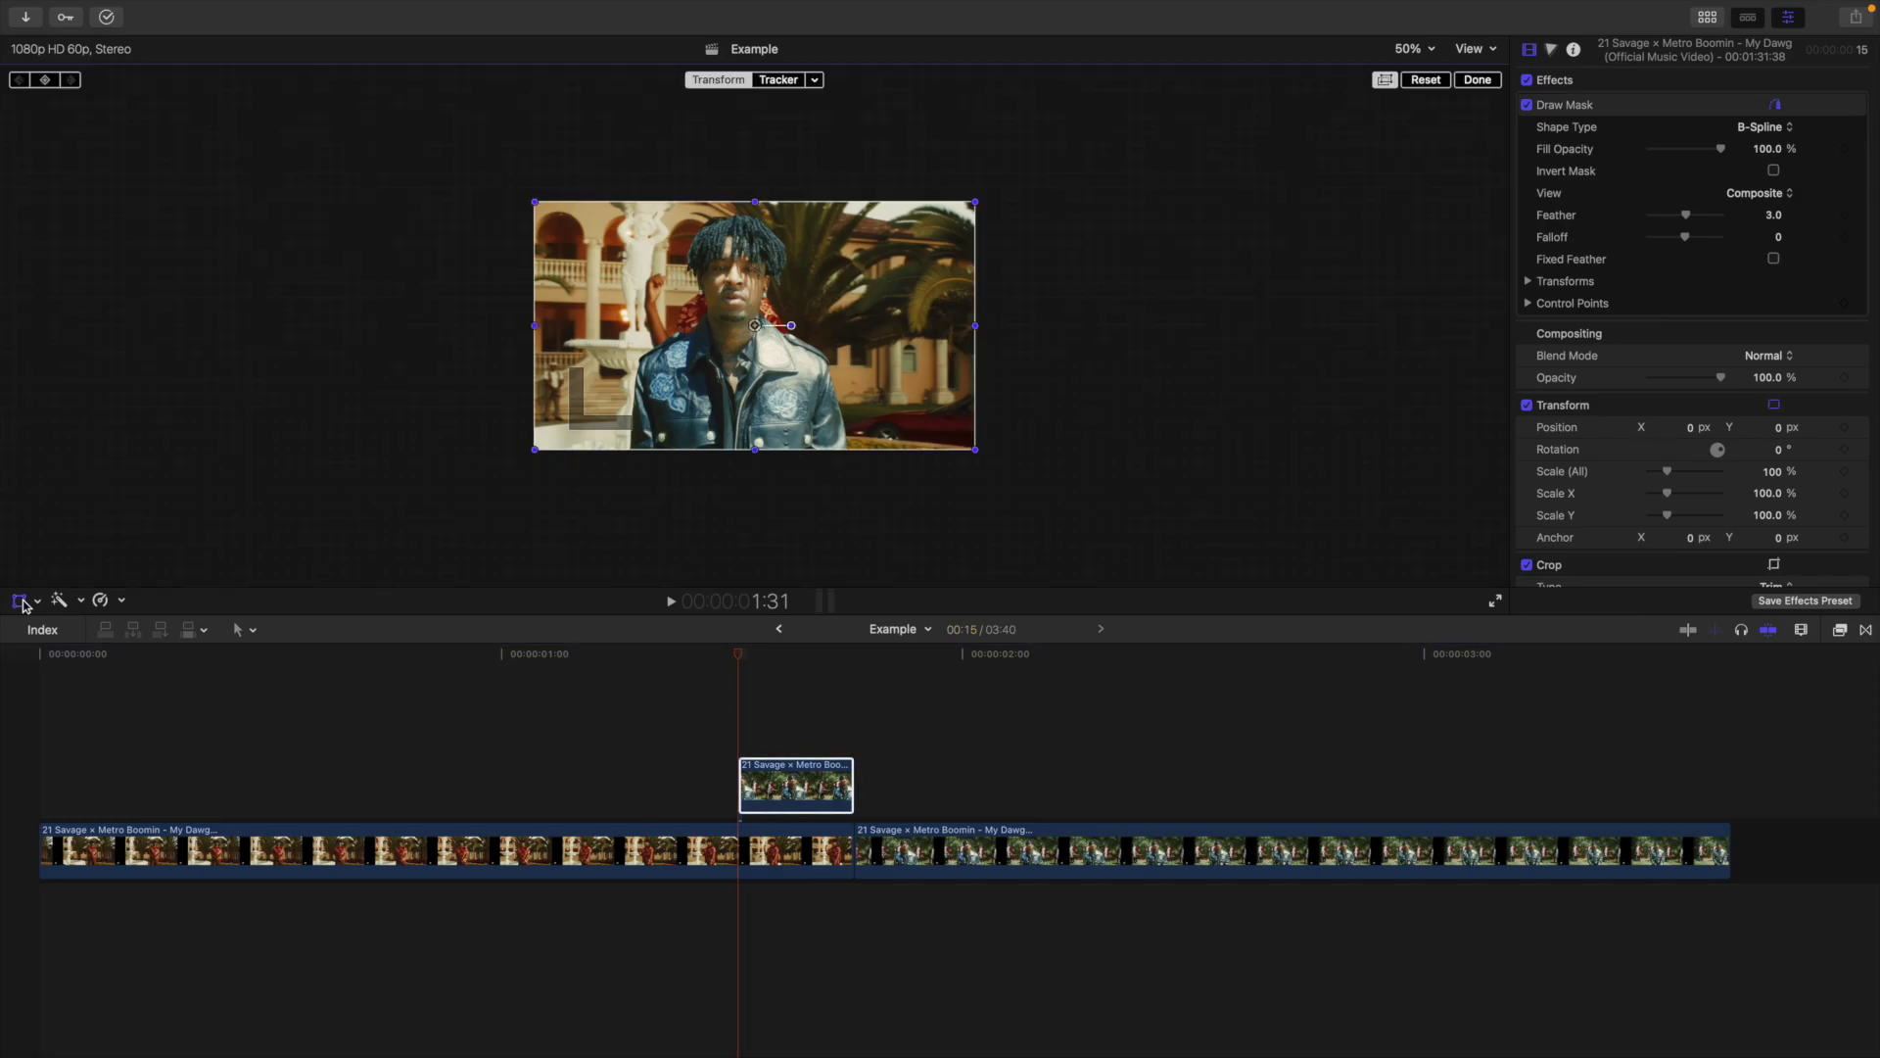
click(846, 766)
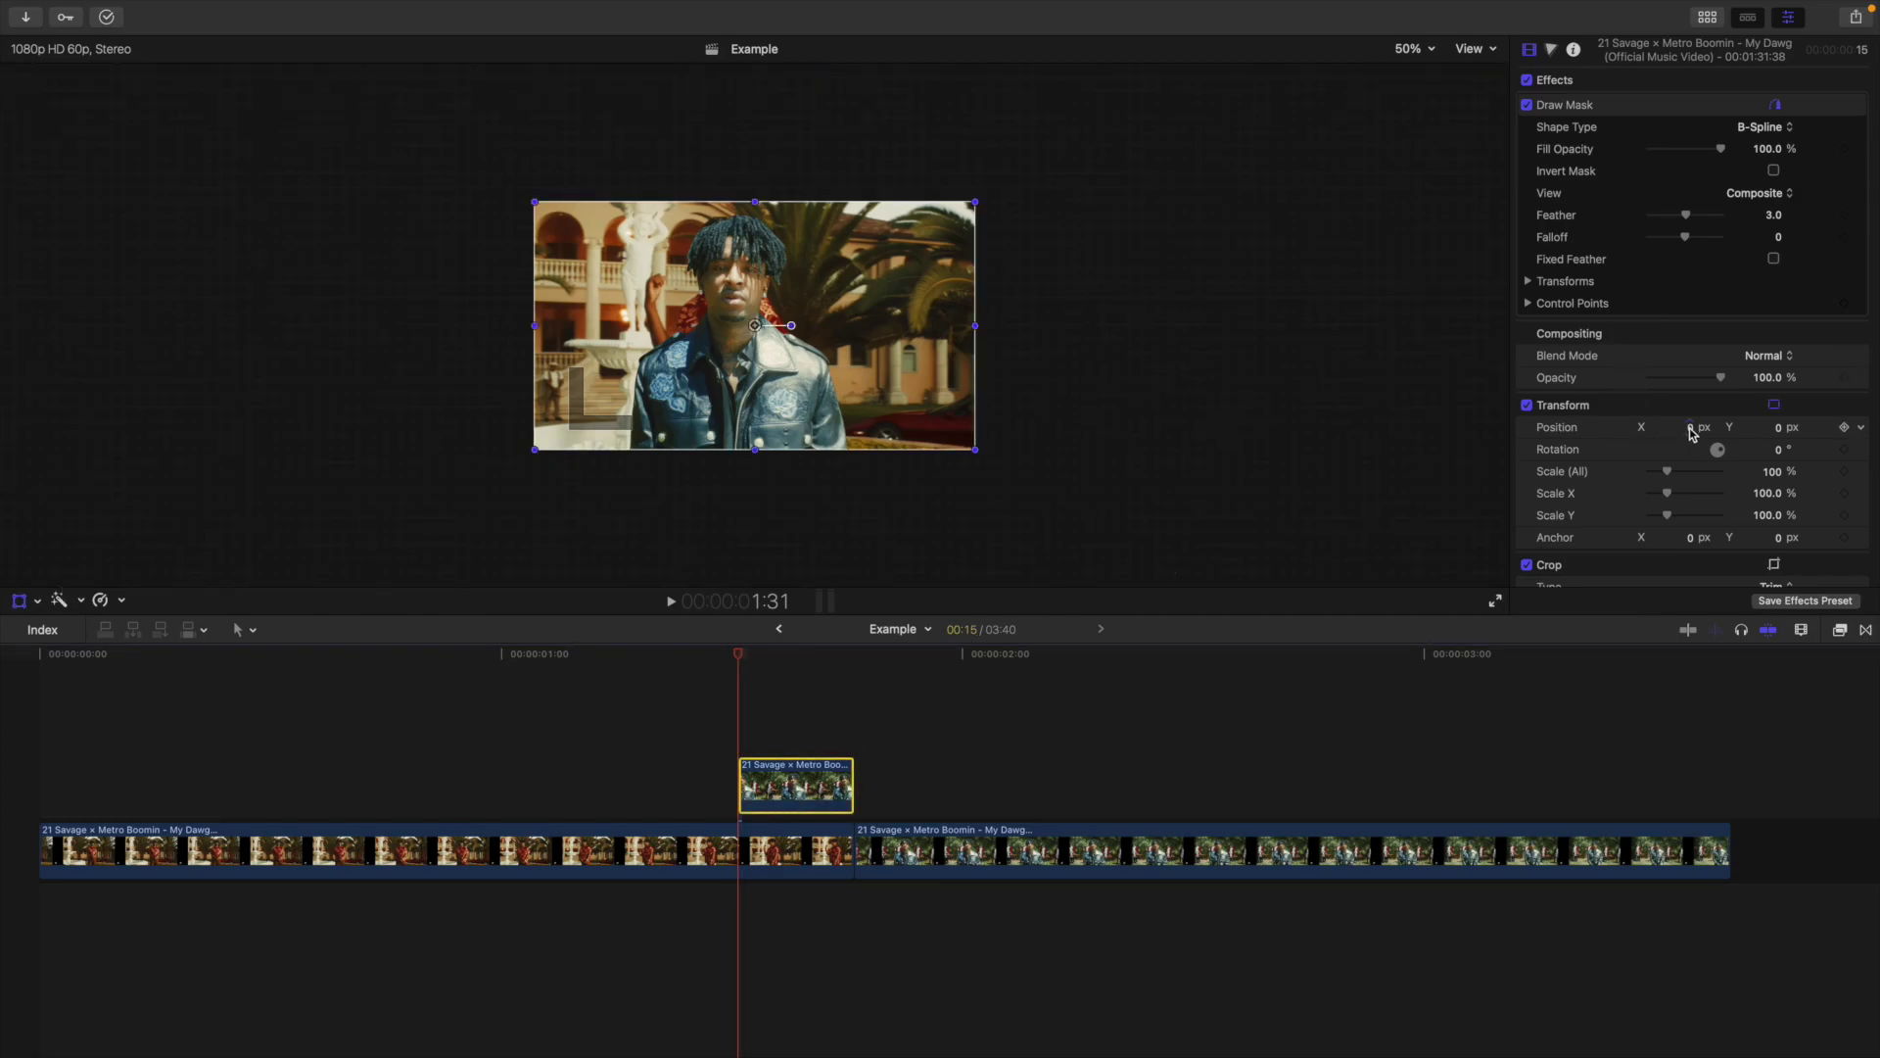
drag(1692, 439, 1879, 439)
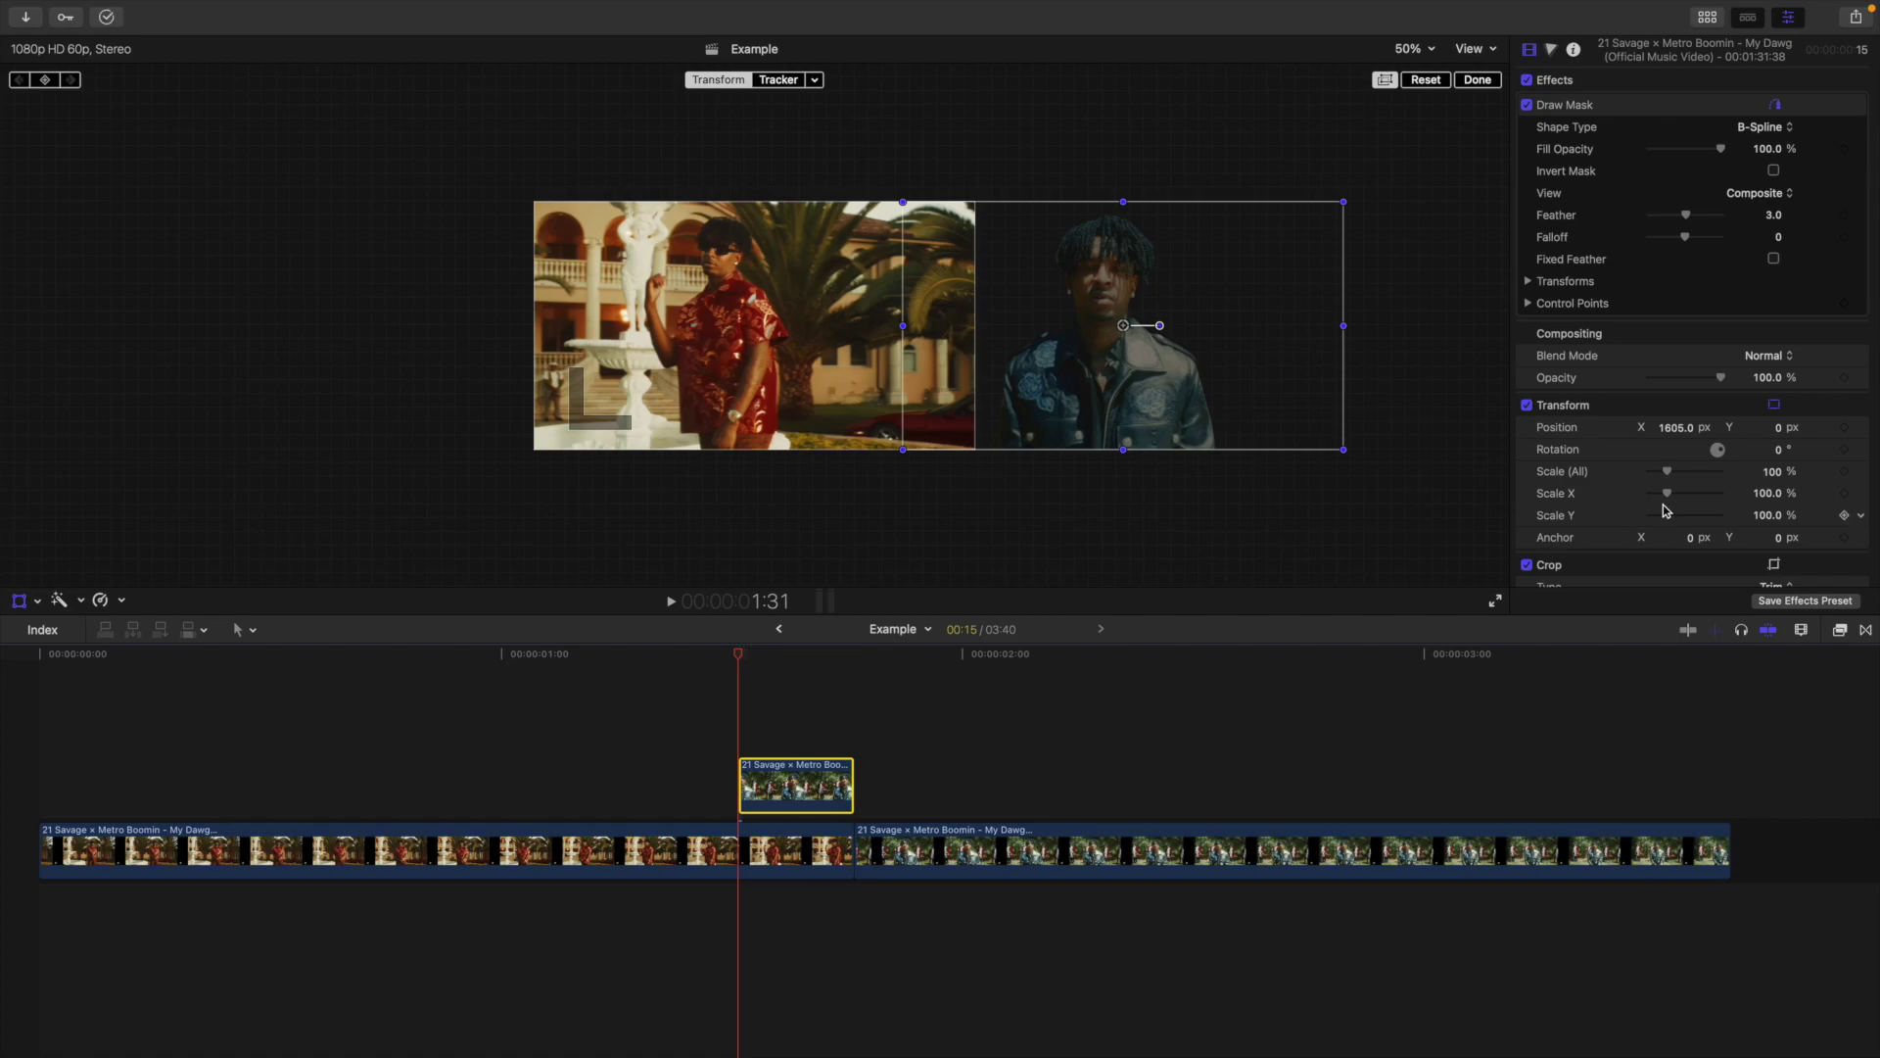
click(1478, 81)
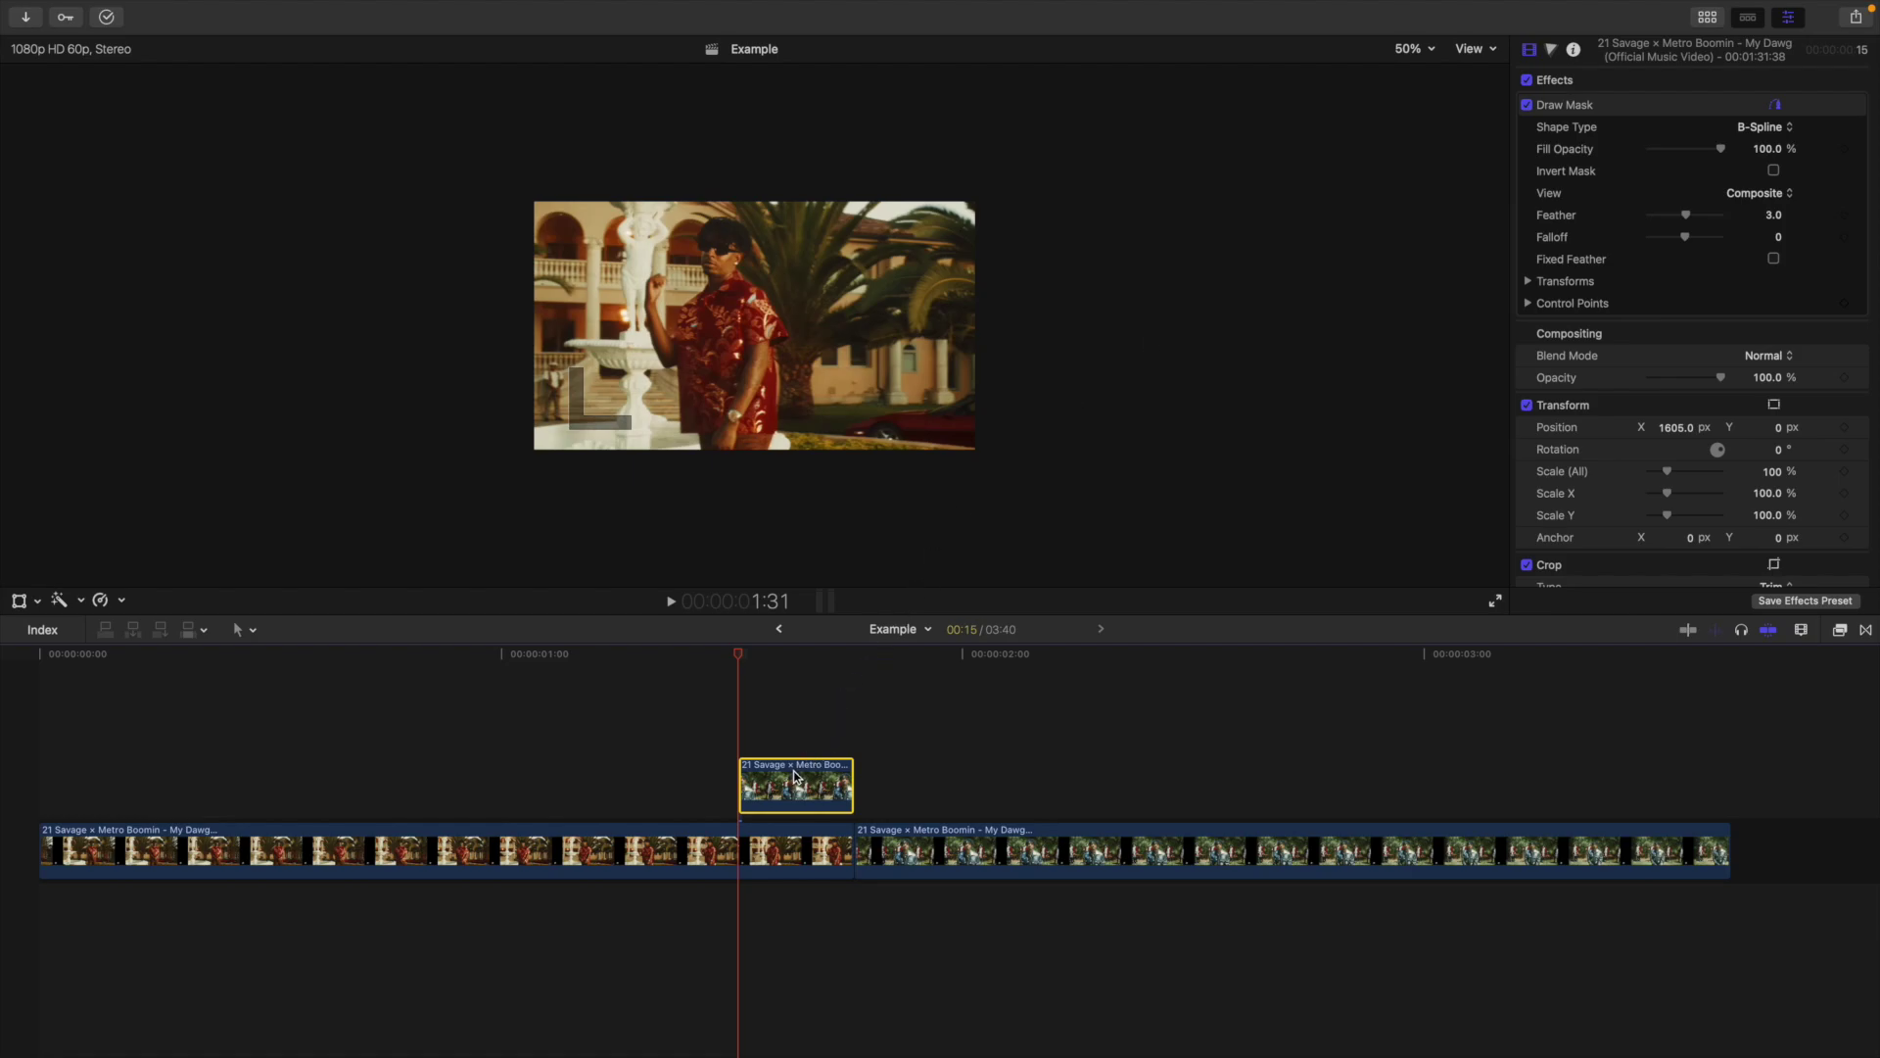
click(1847, 429)
Step: Set the freeze frame's Position X to 0 px at the end of the clip, 1:46
key(Down)
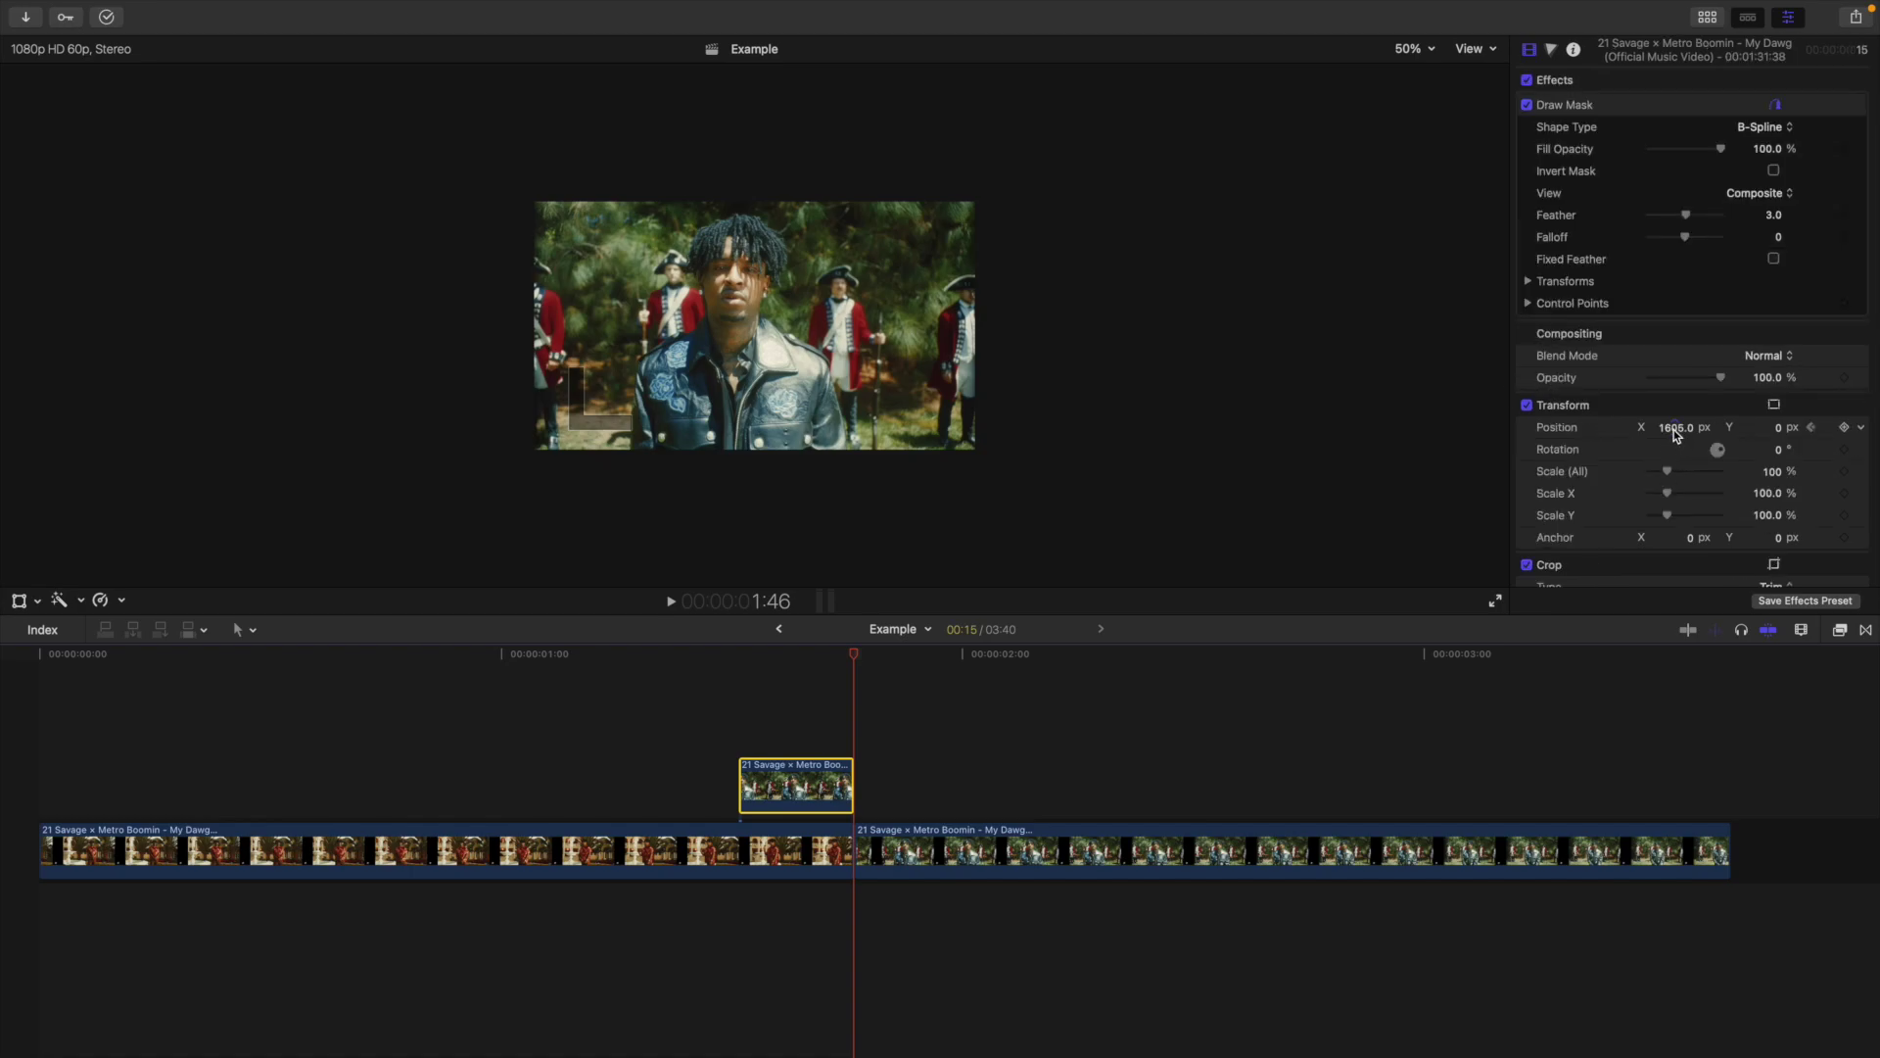
click(1673, 429)
text(0)
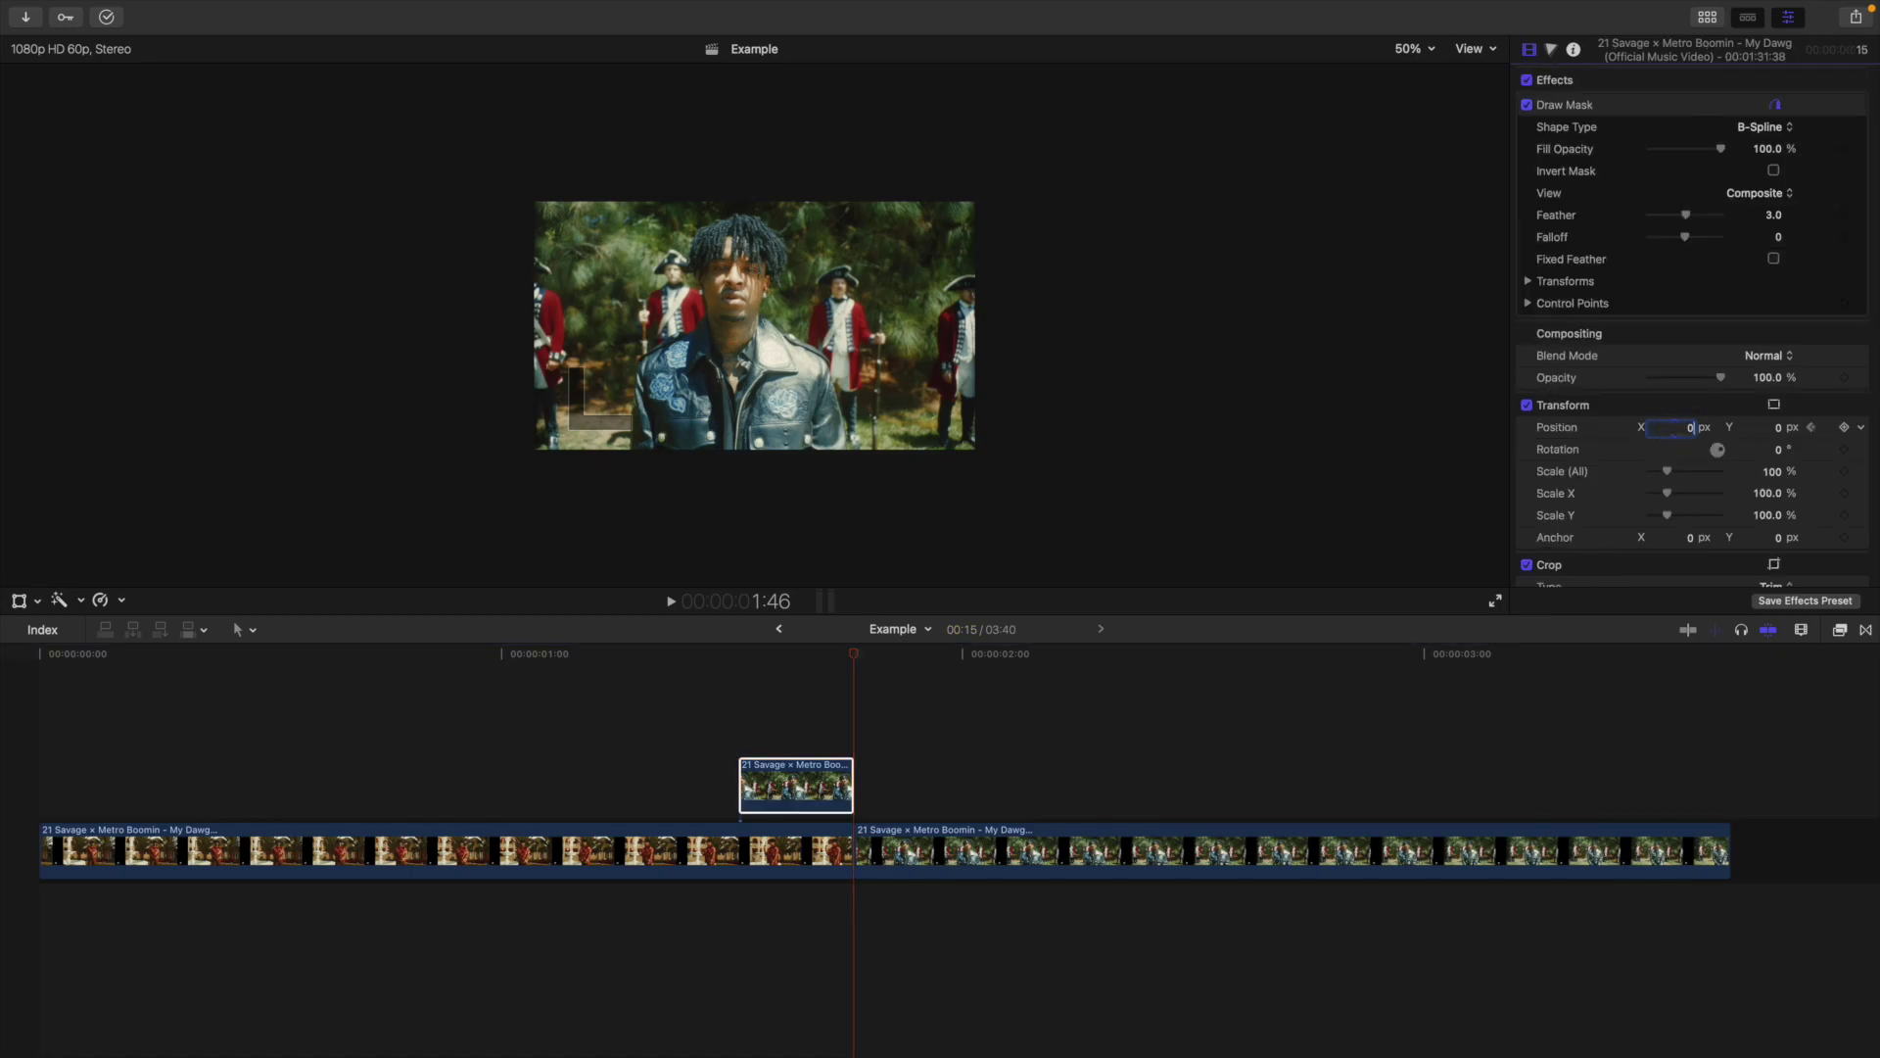
key(Return)
Step: Step through the freeze frame's slide-in animation frame by frame, starting shortly before the clip at 1:26
click(703, 725)
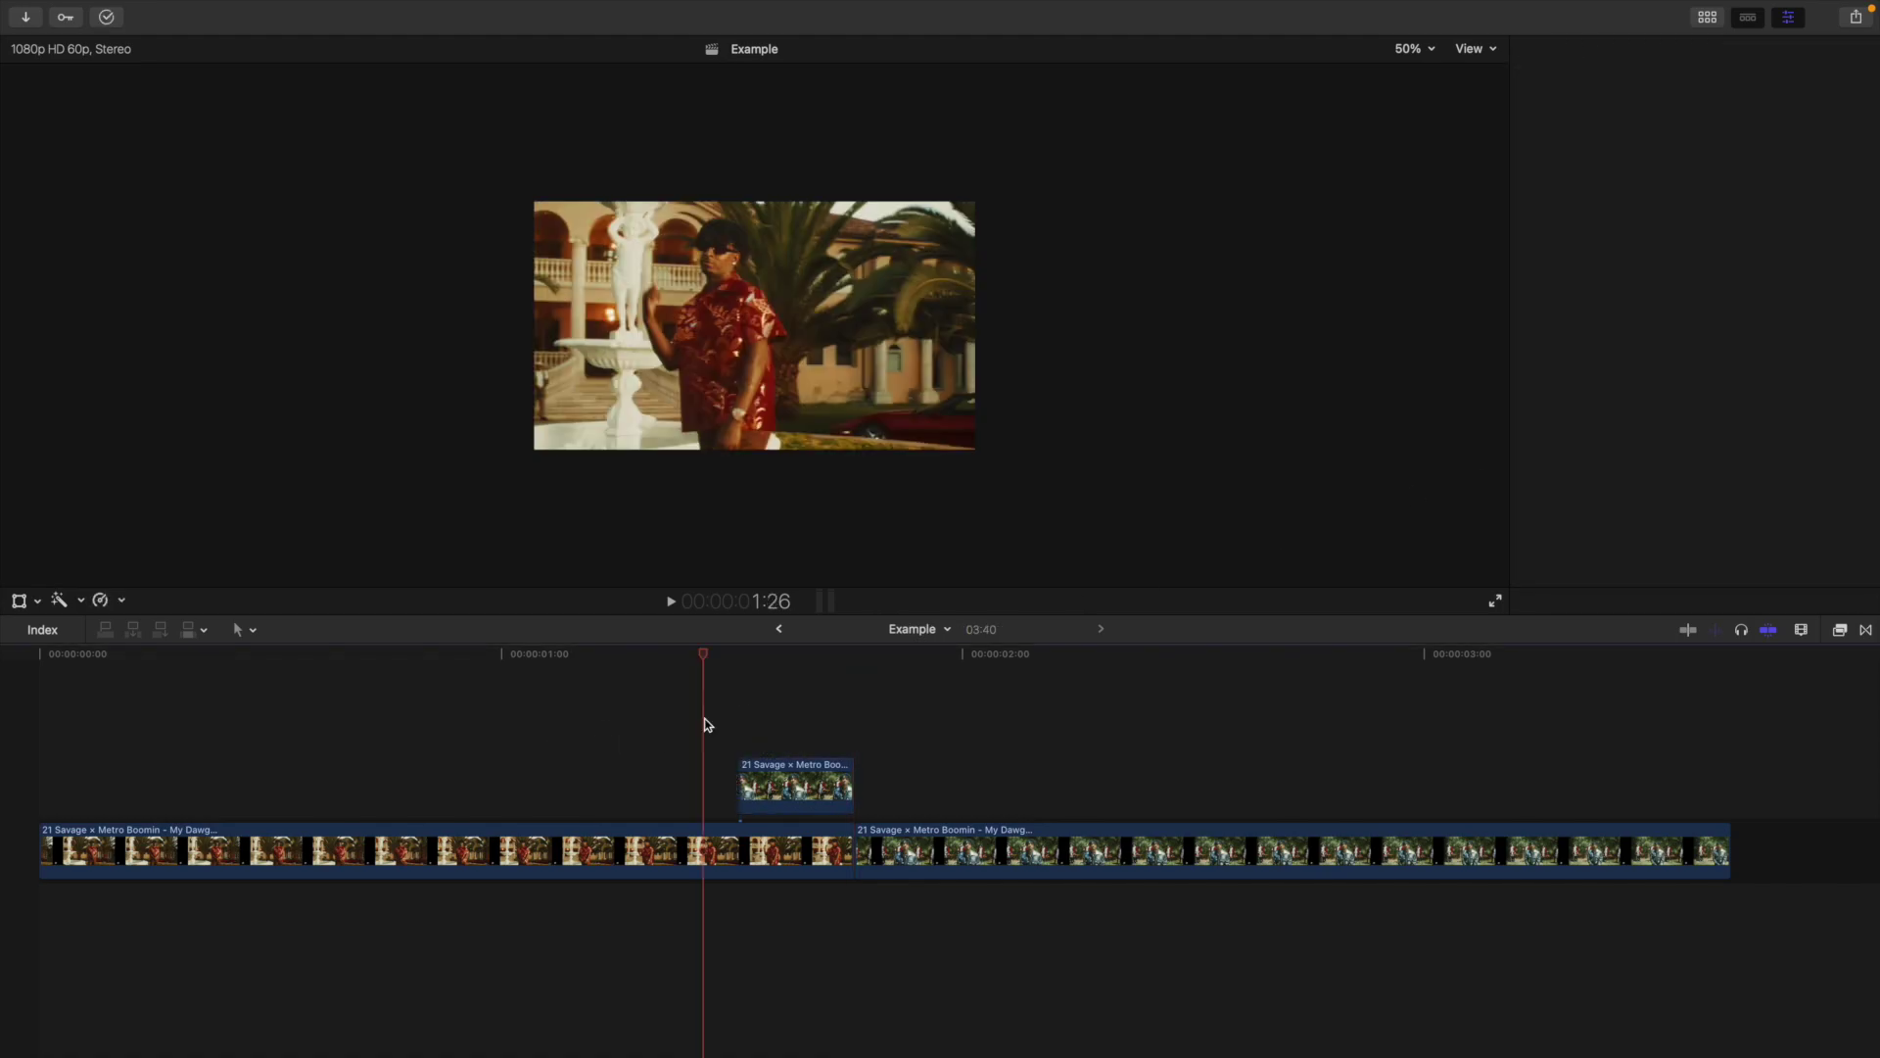
key(l)
key(l)
key(l)
key(l)
key(l)
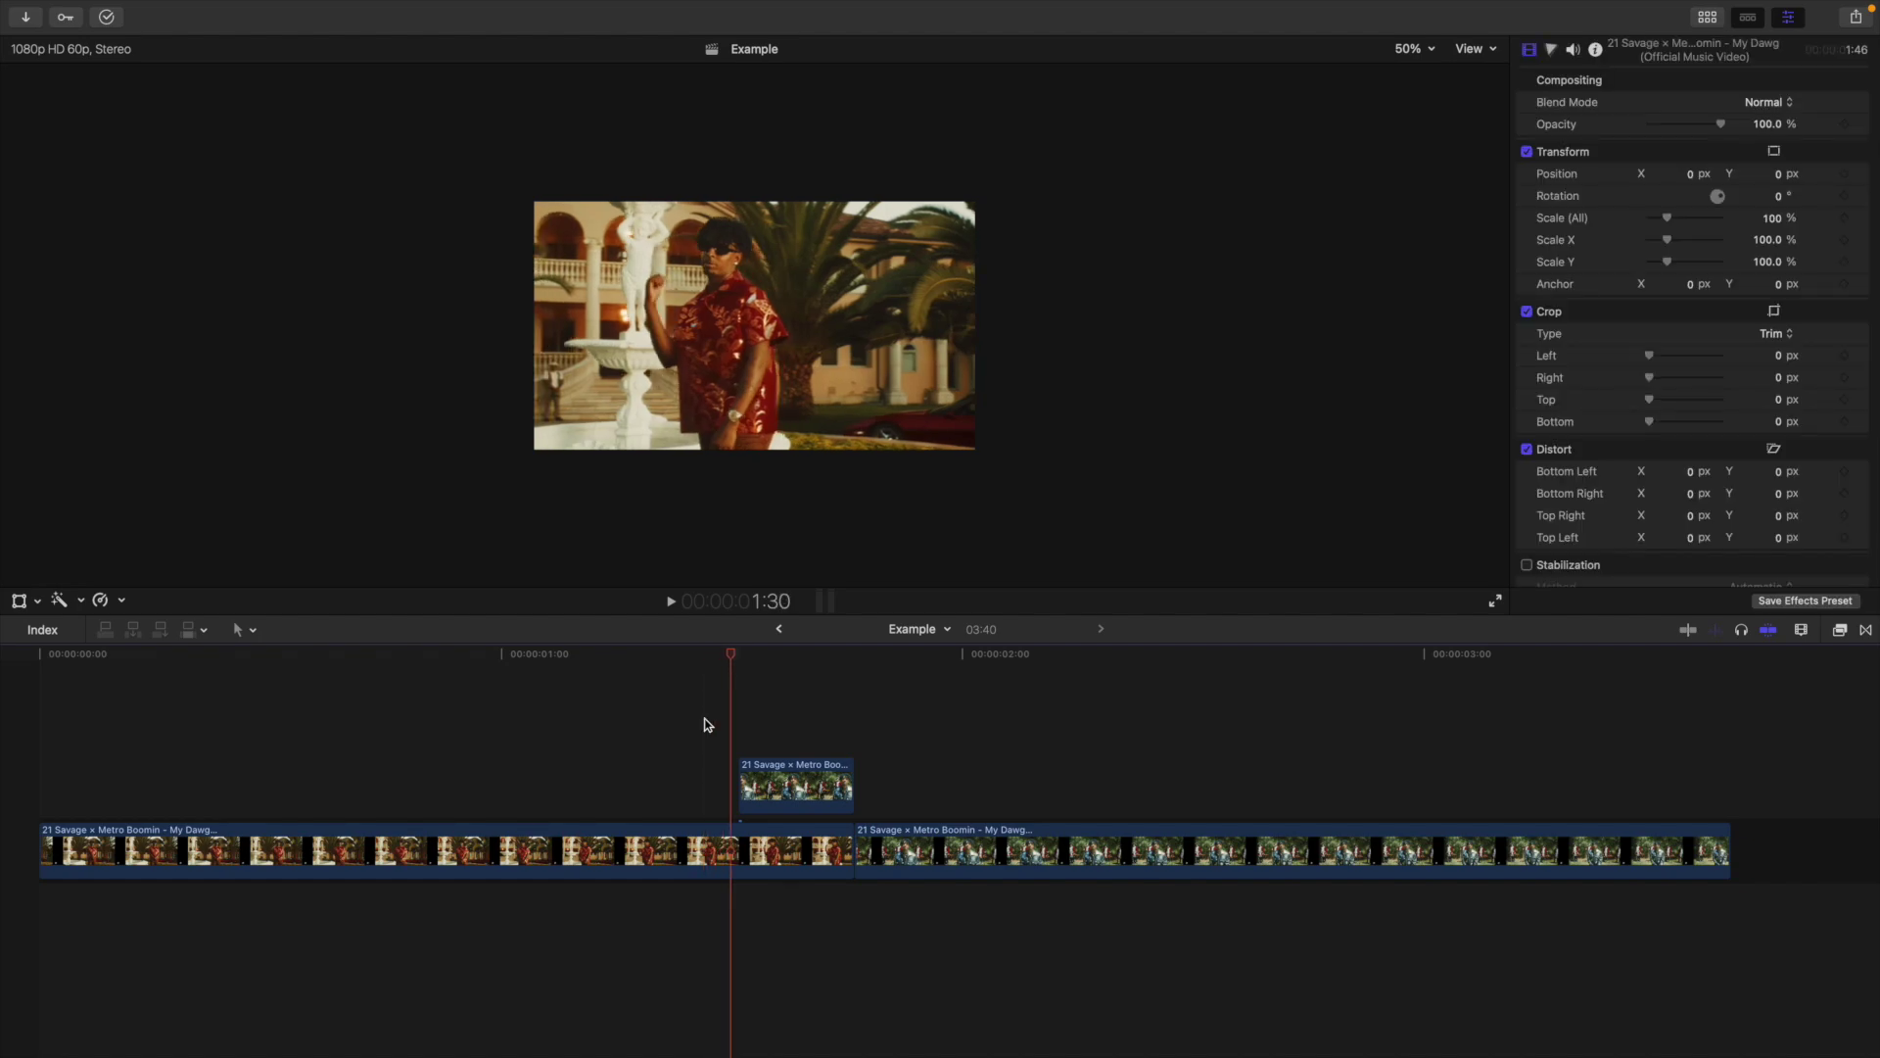
key(l)
key(l)
key(l)
key(l)
key(l)
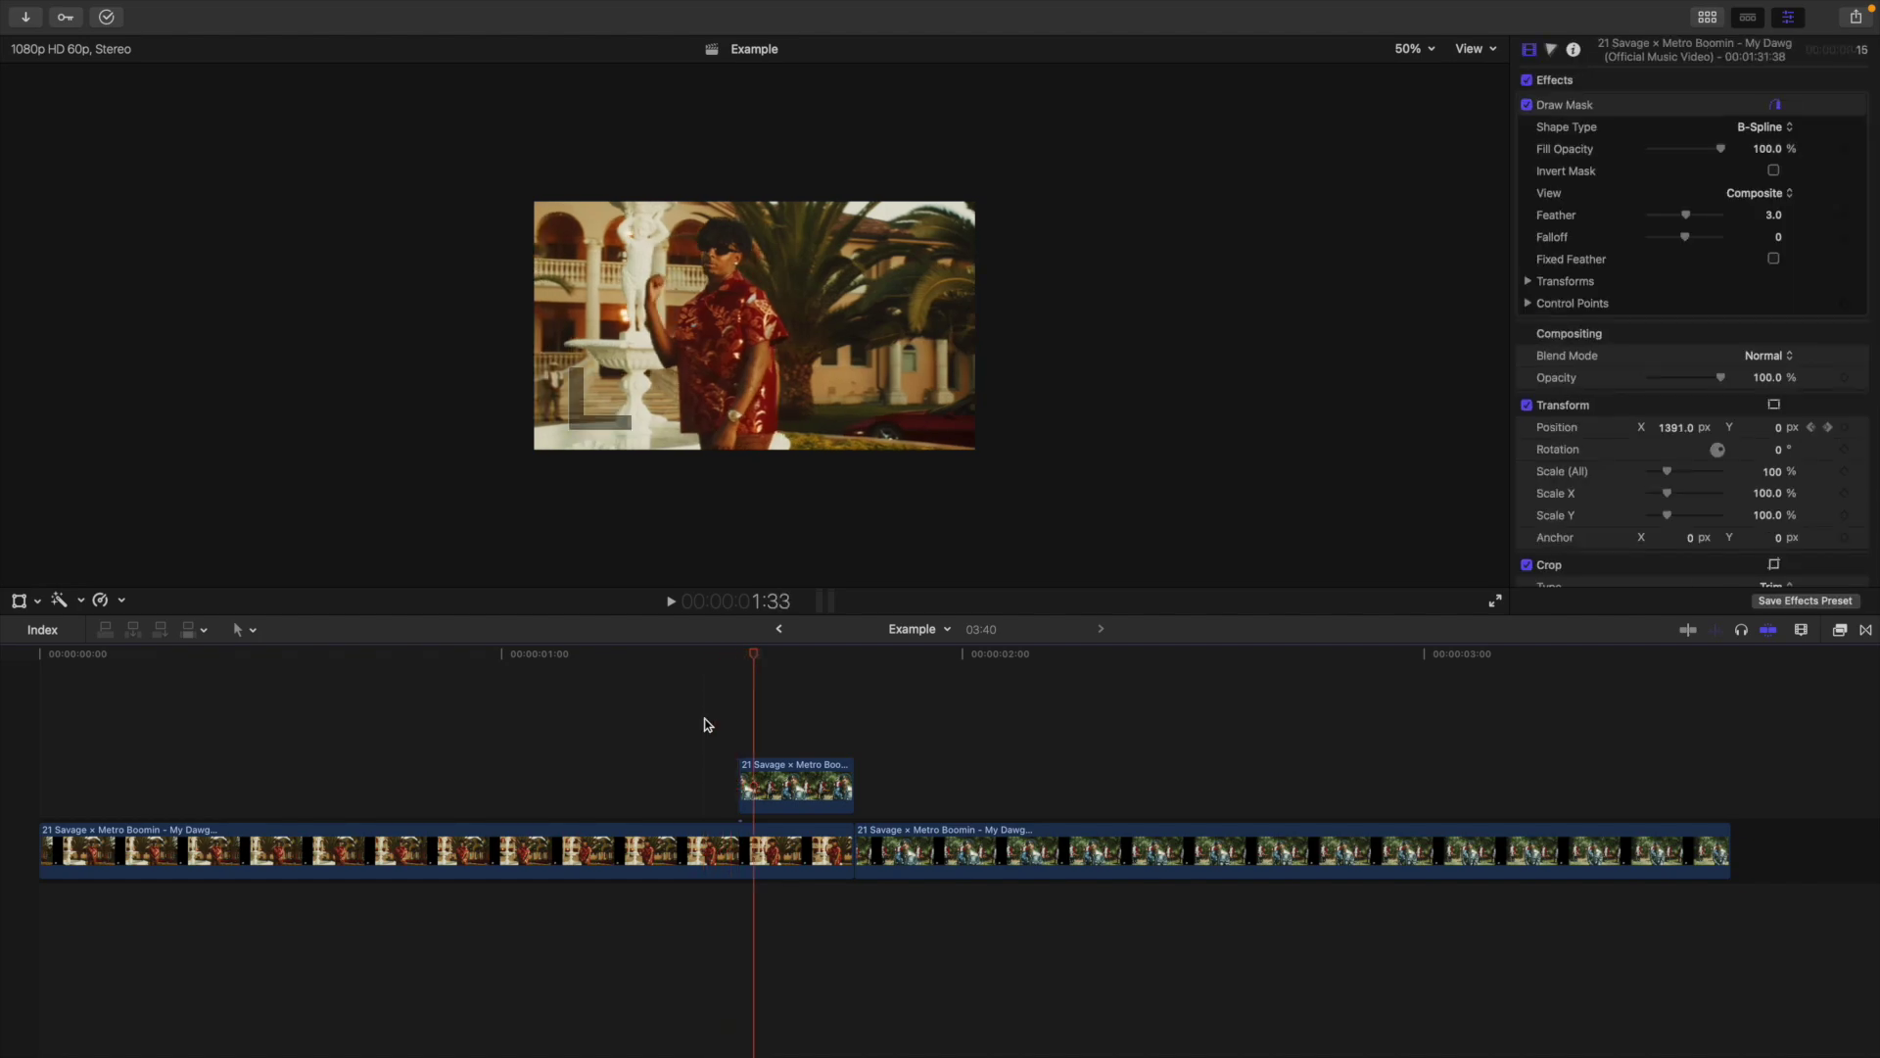
key(l)
key(l)
key(l)
key(l)
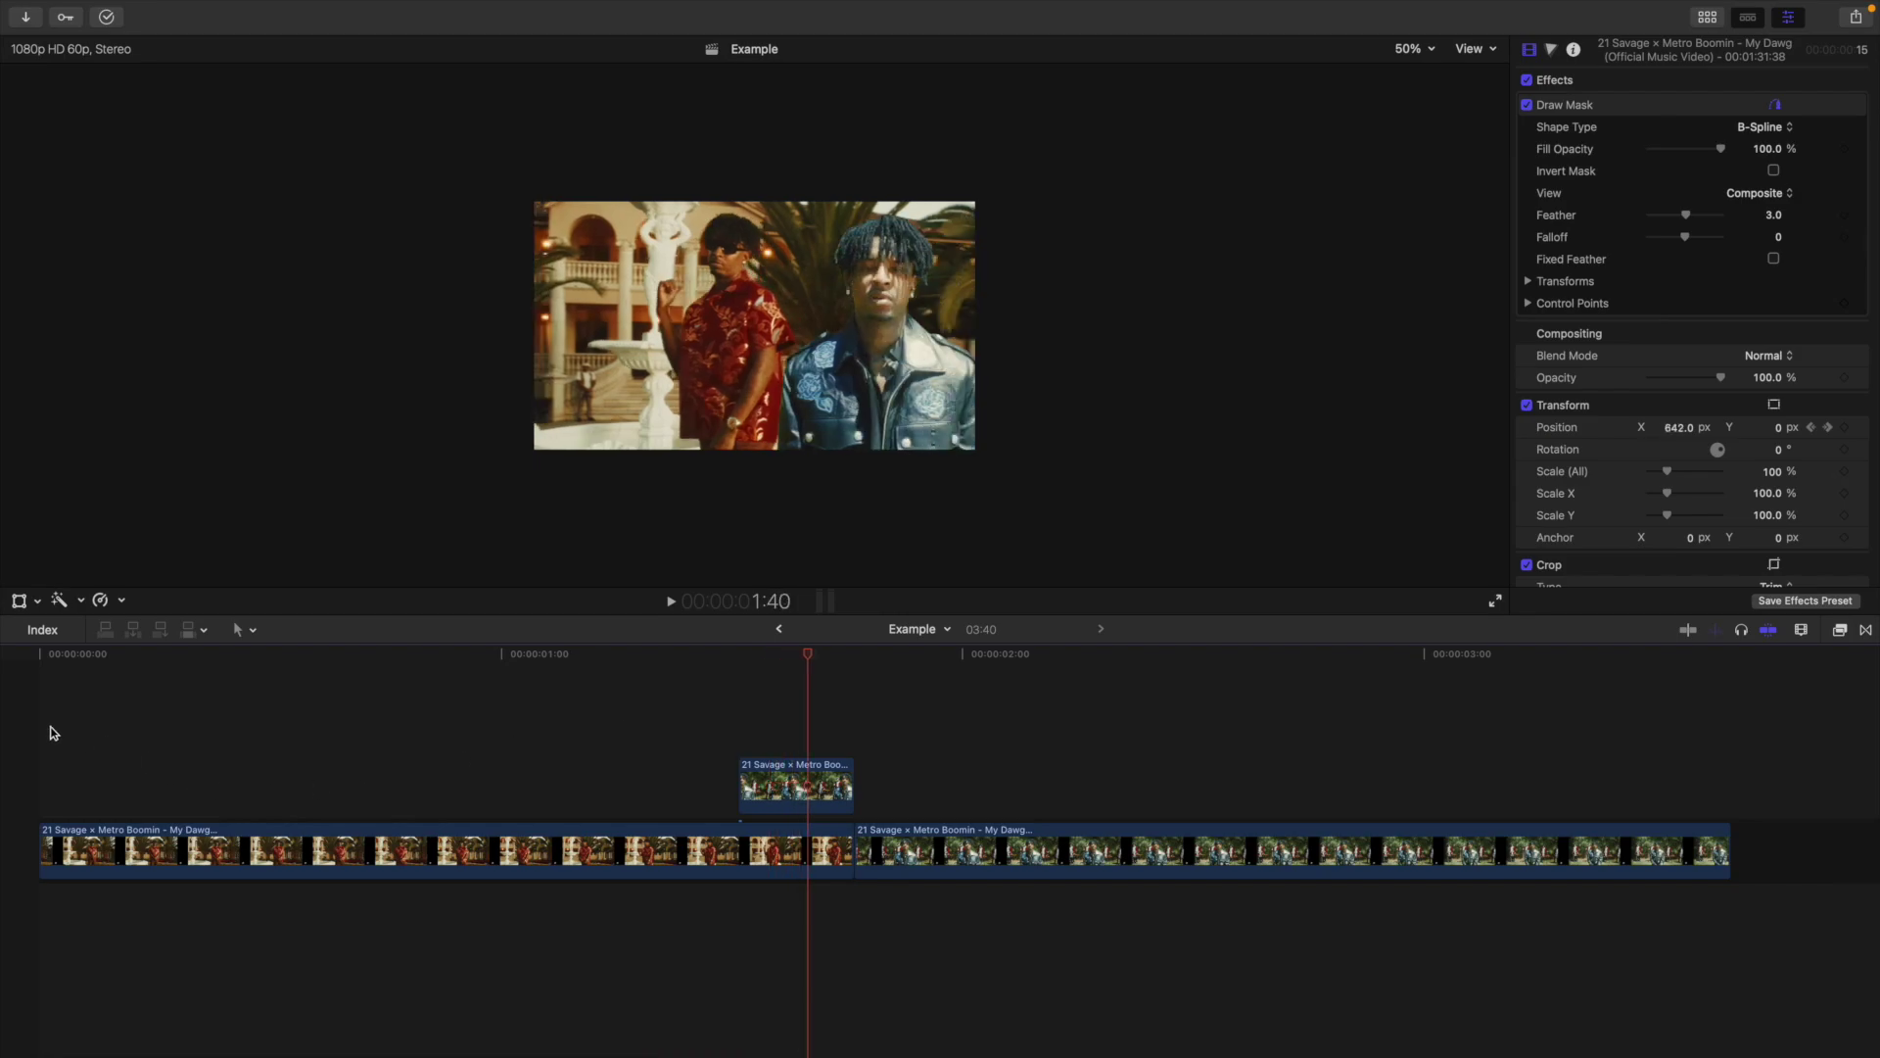
Step: Set the viewer zoom to Fit and play the timeline from the beginning to review the slide-in transition
key(Home)
click(1411, 48)
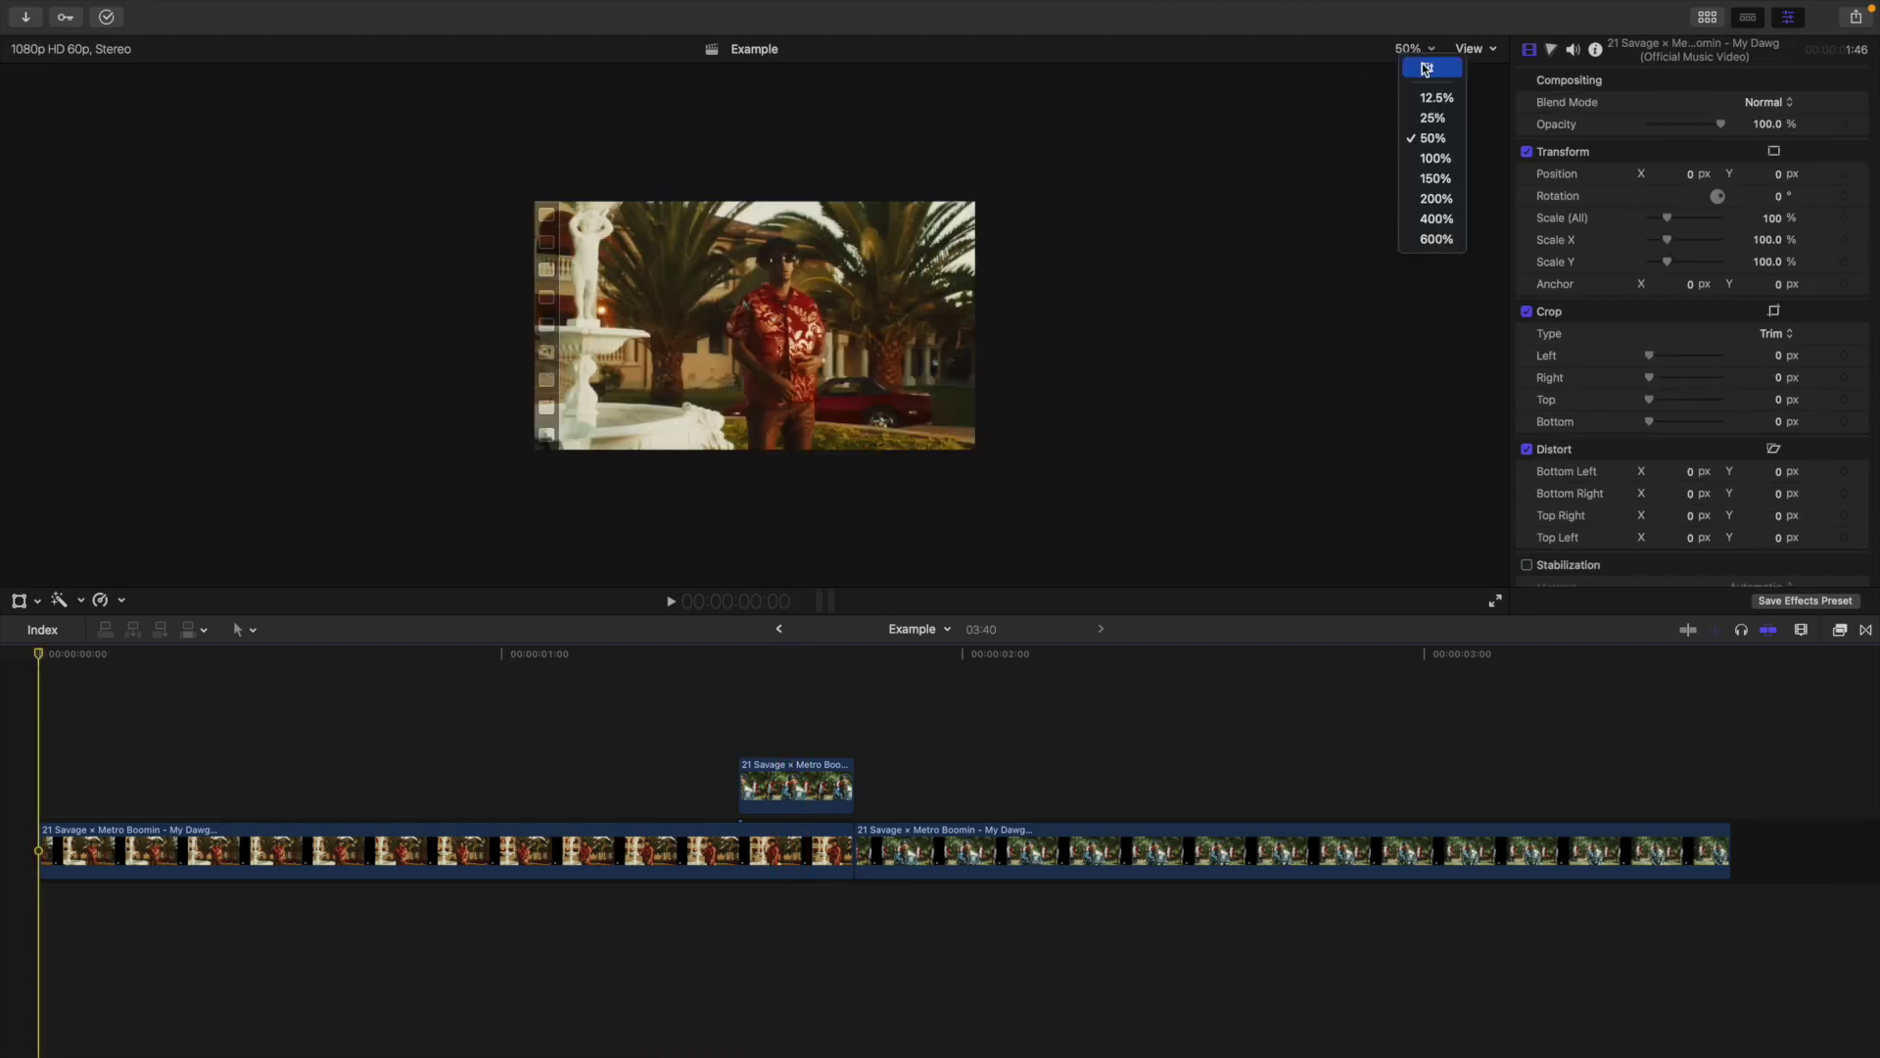
click(1422, 68)
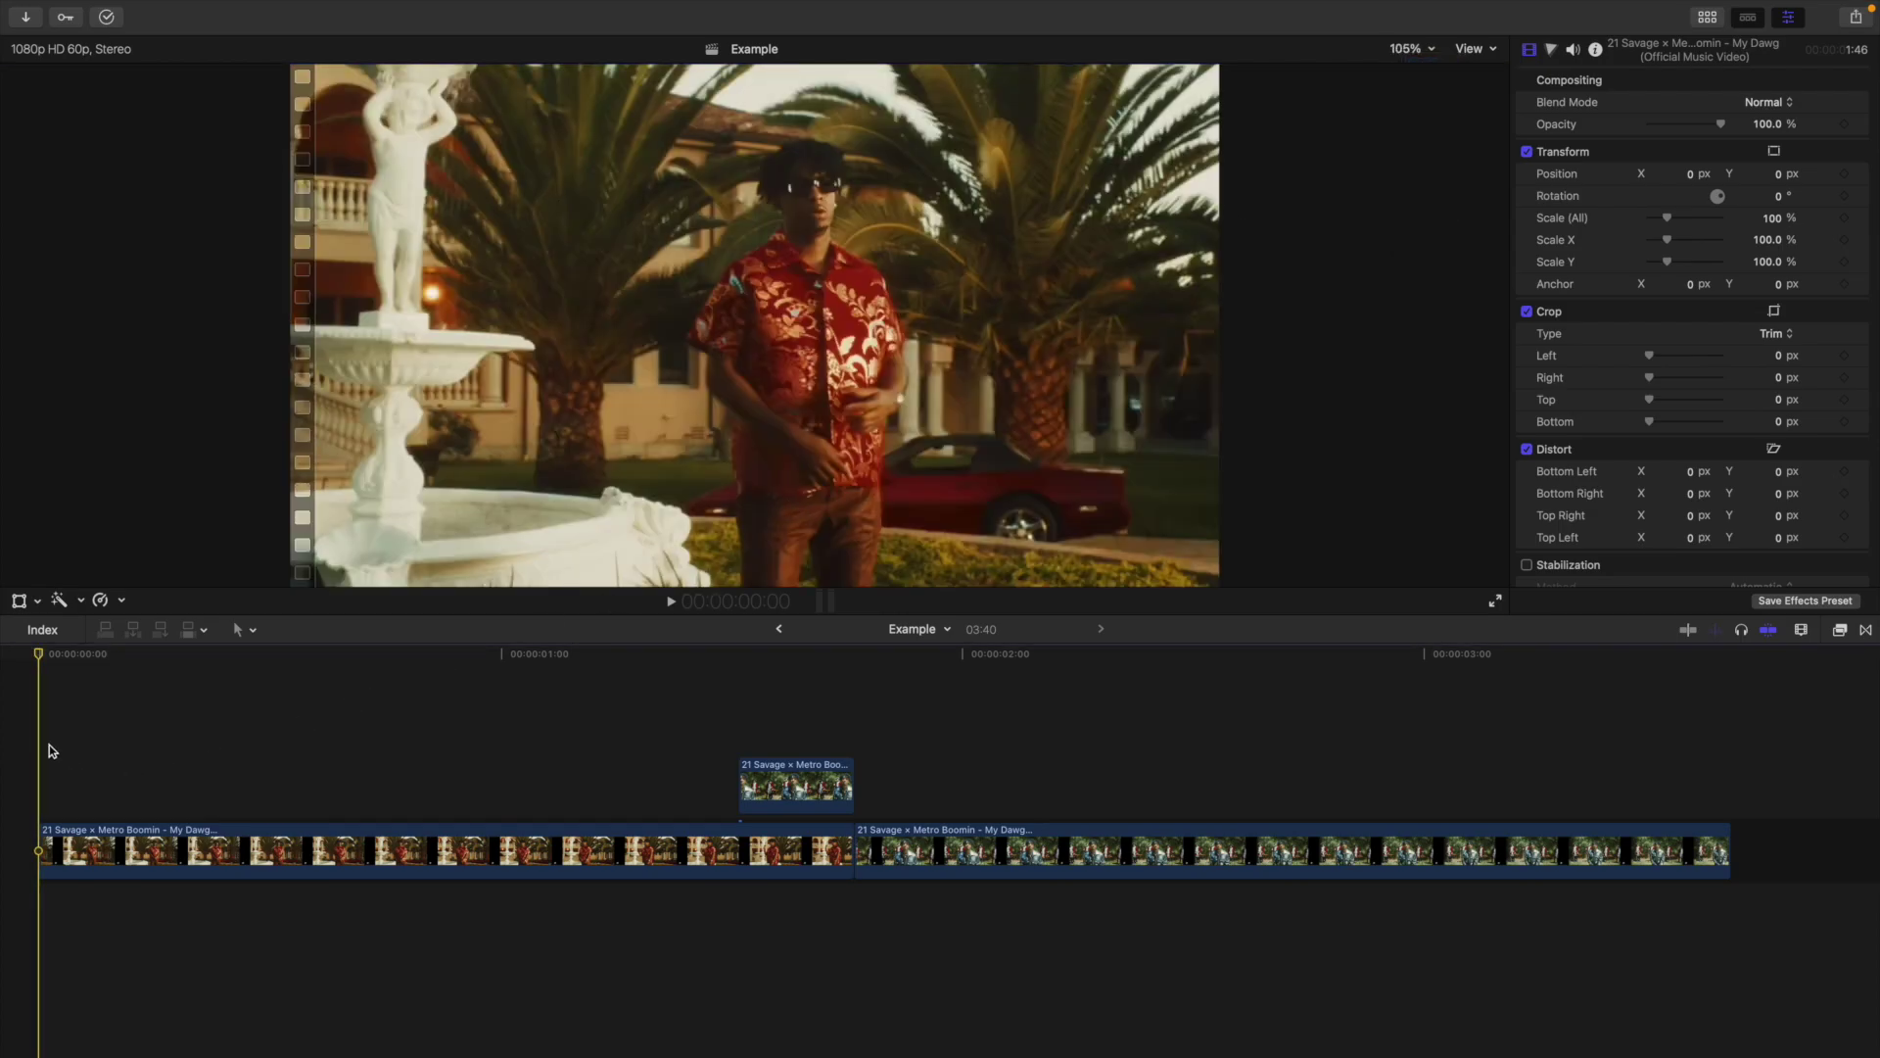
key(space)
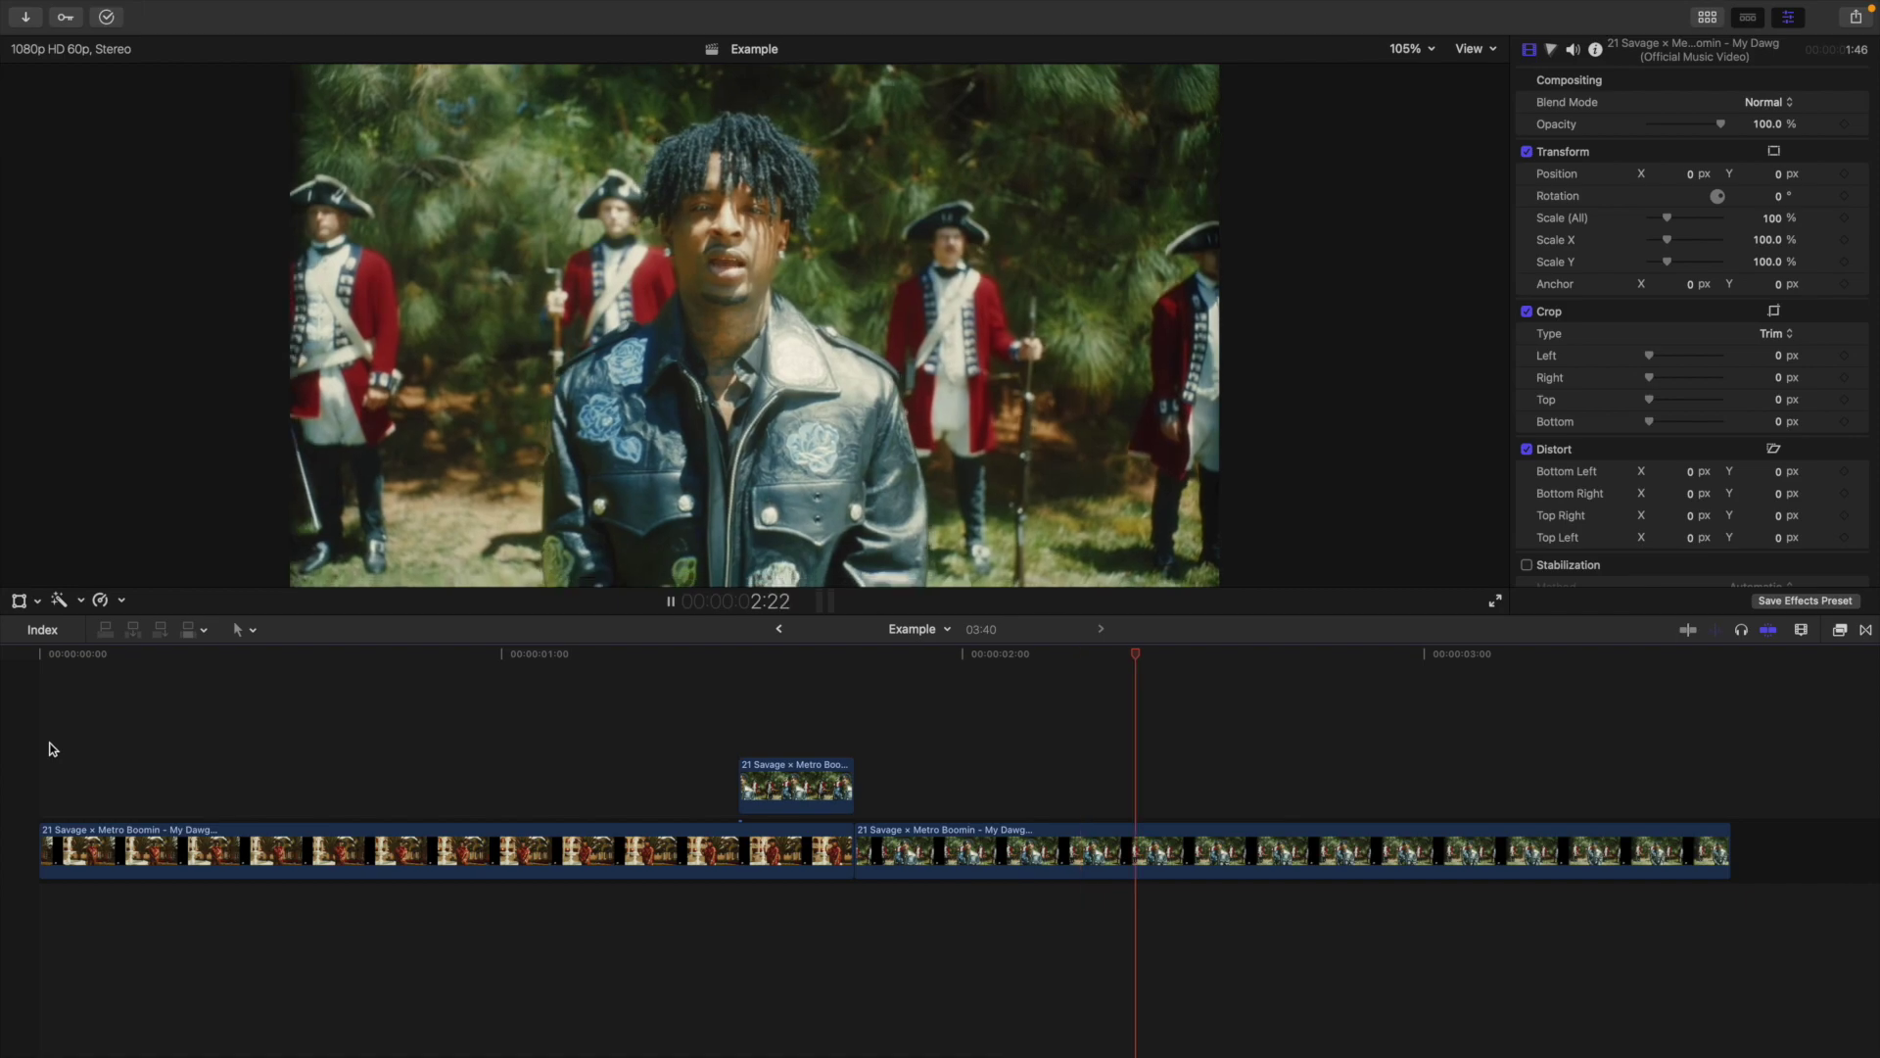
key(Home)
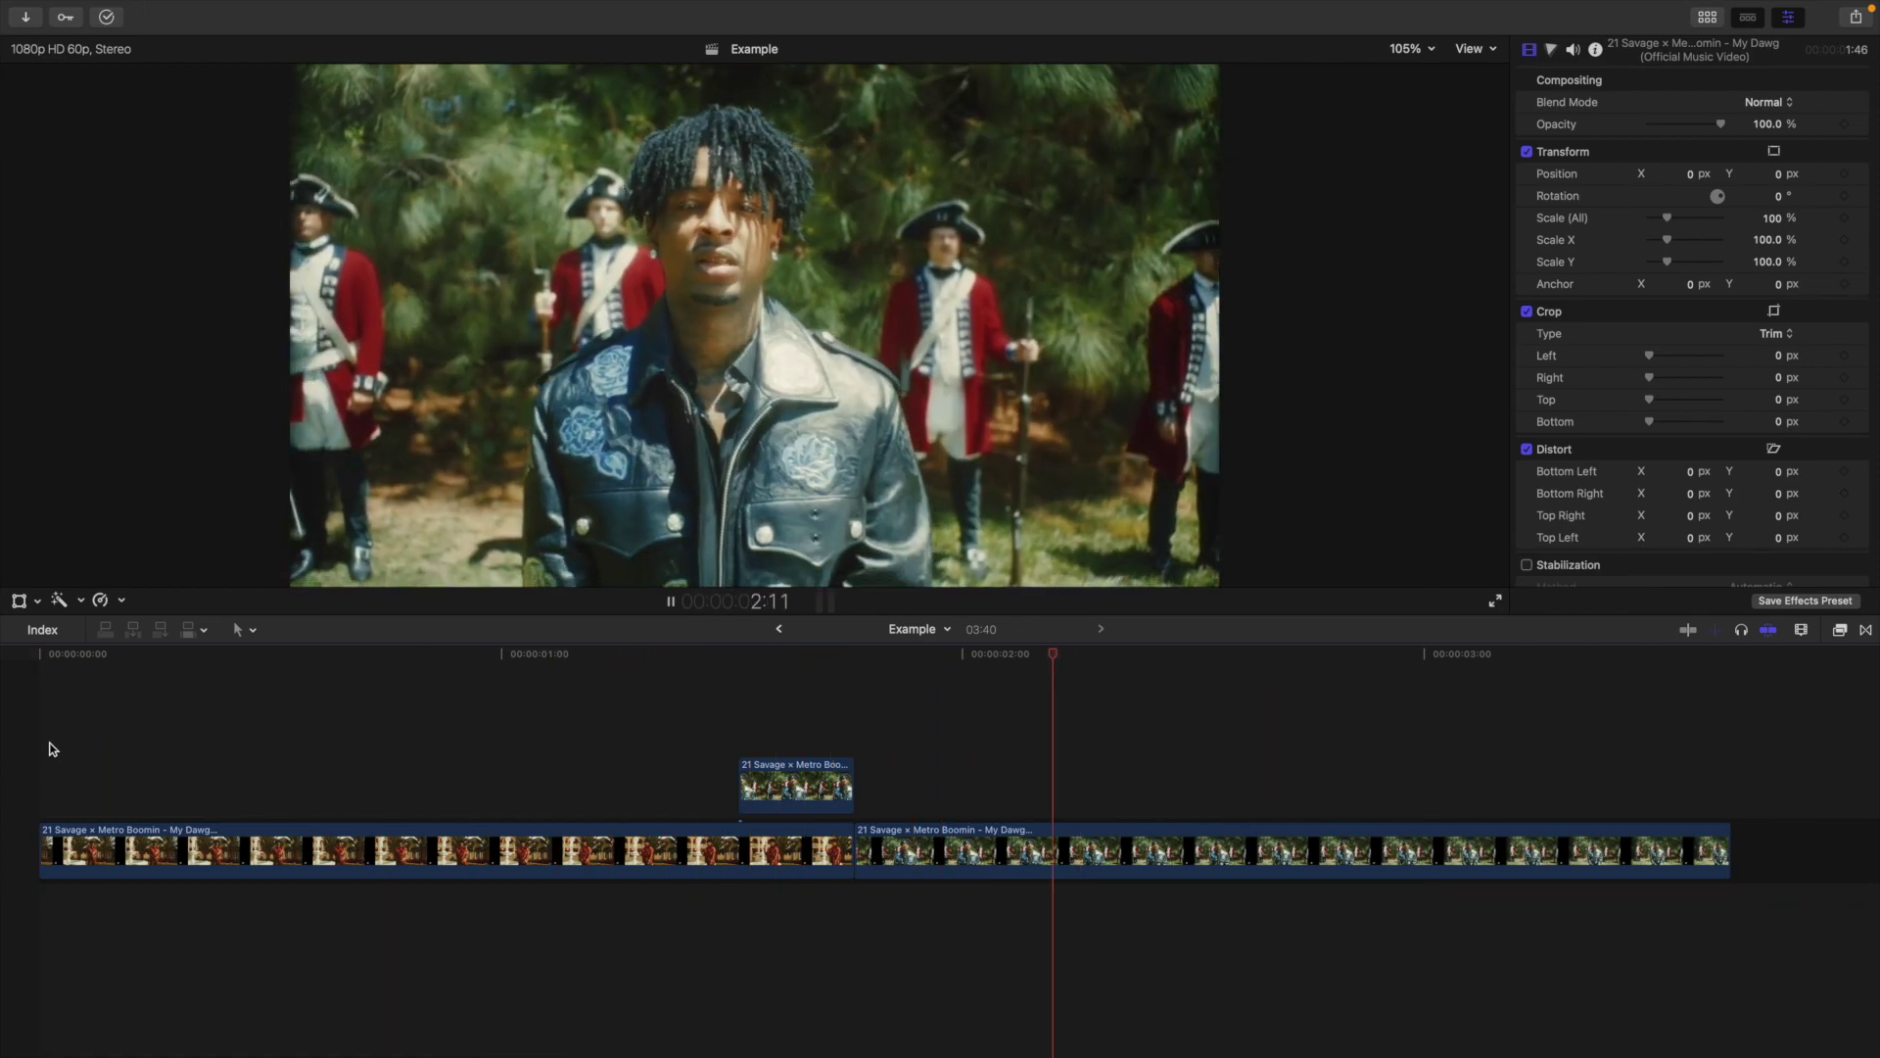
key(Home)
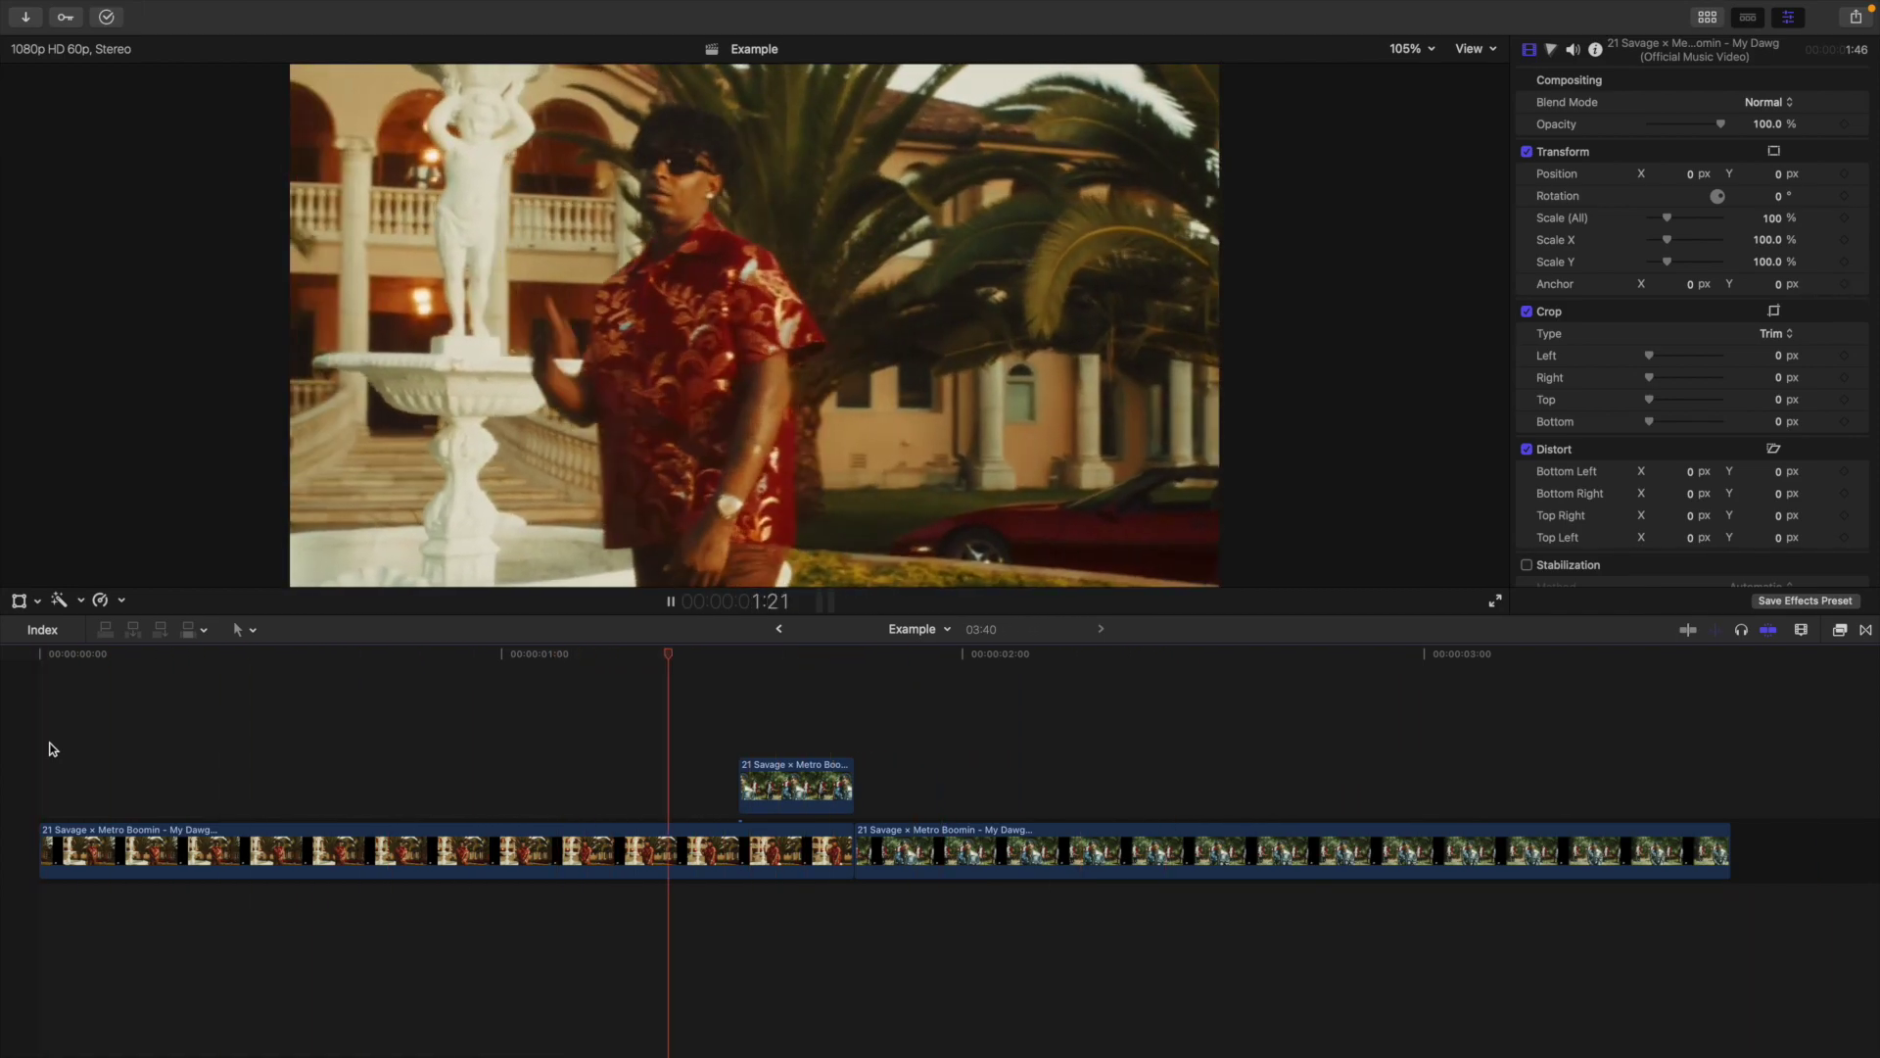
key(space)
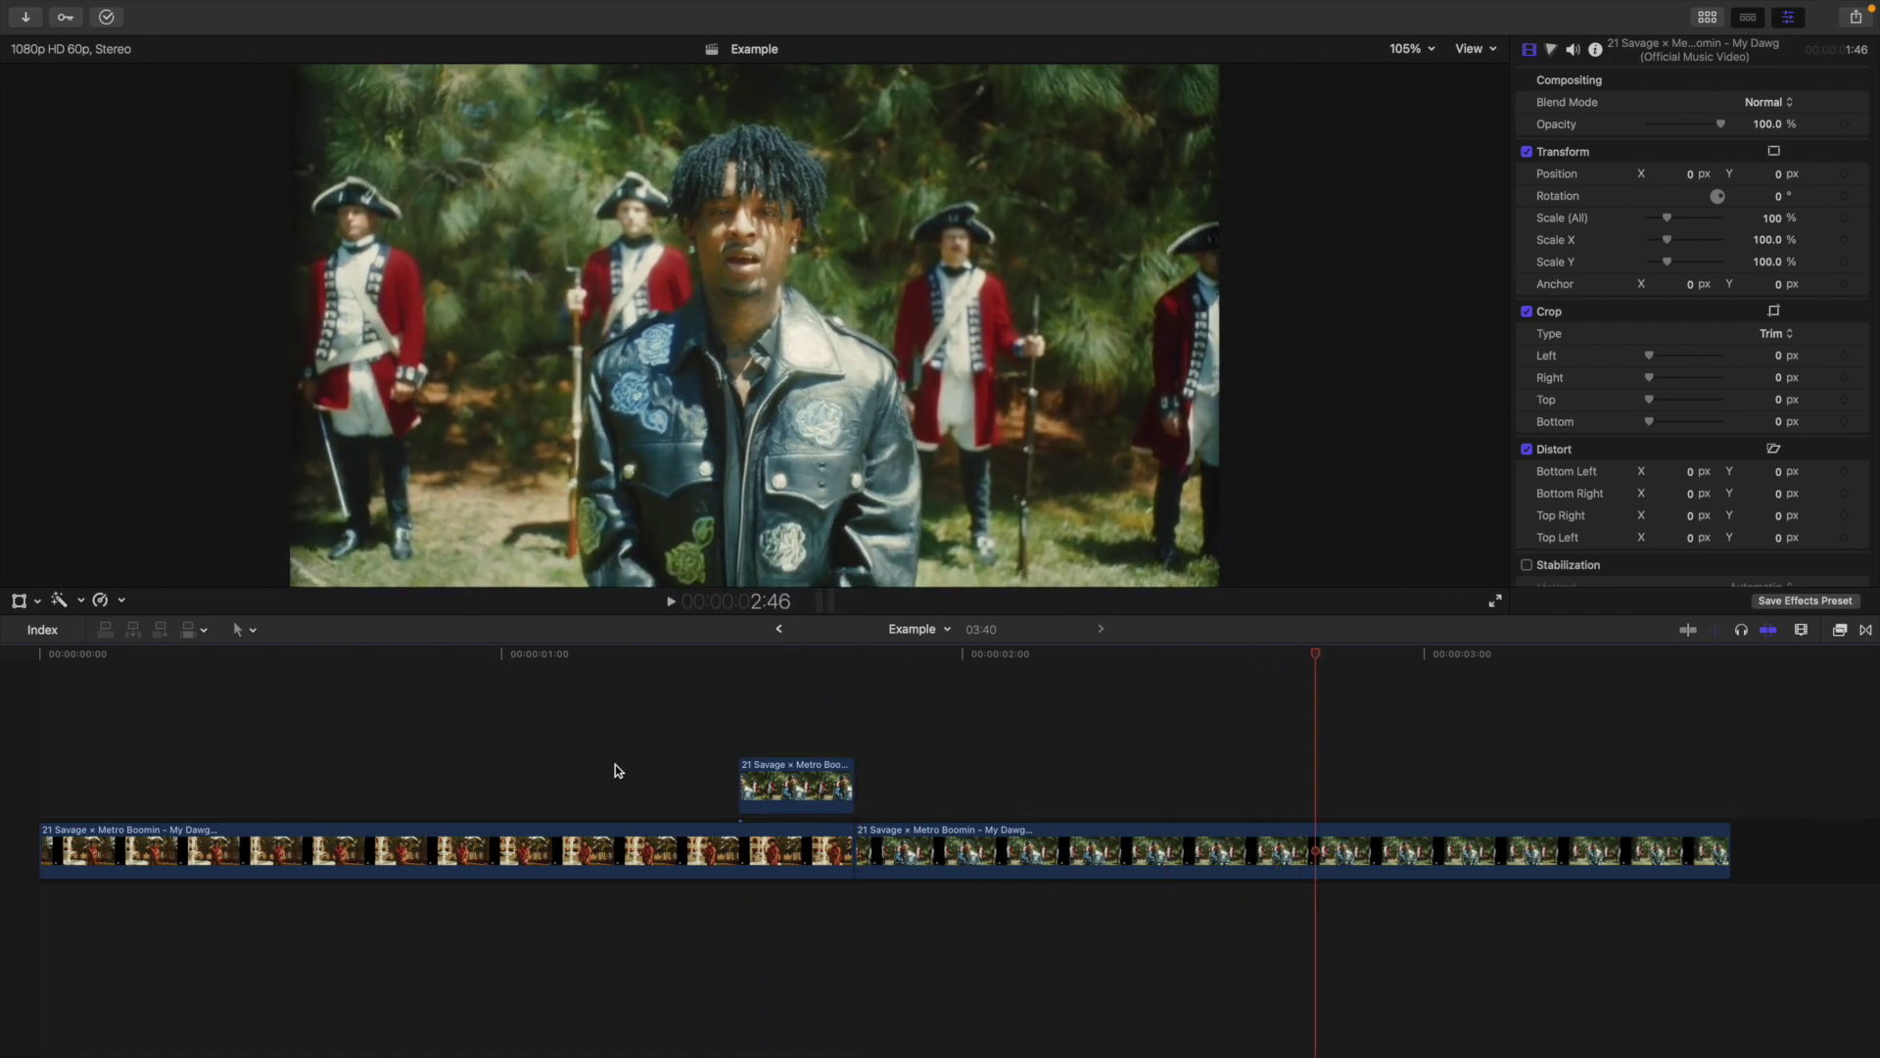
Step: Show the freeze frame clip's video animation and limit its Transform track to Position
click(789, 736)
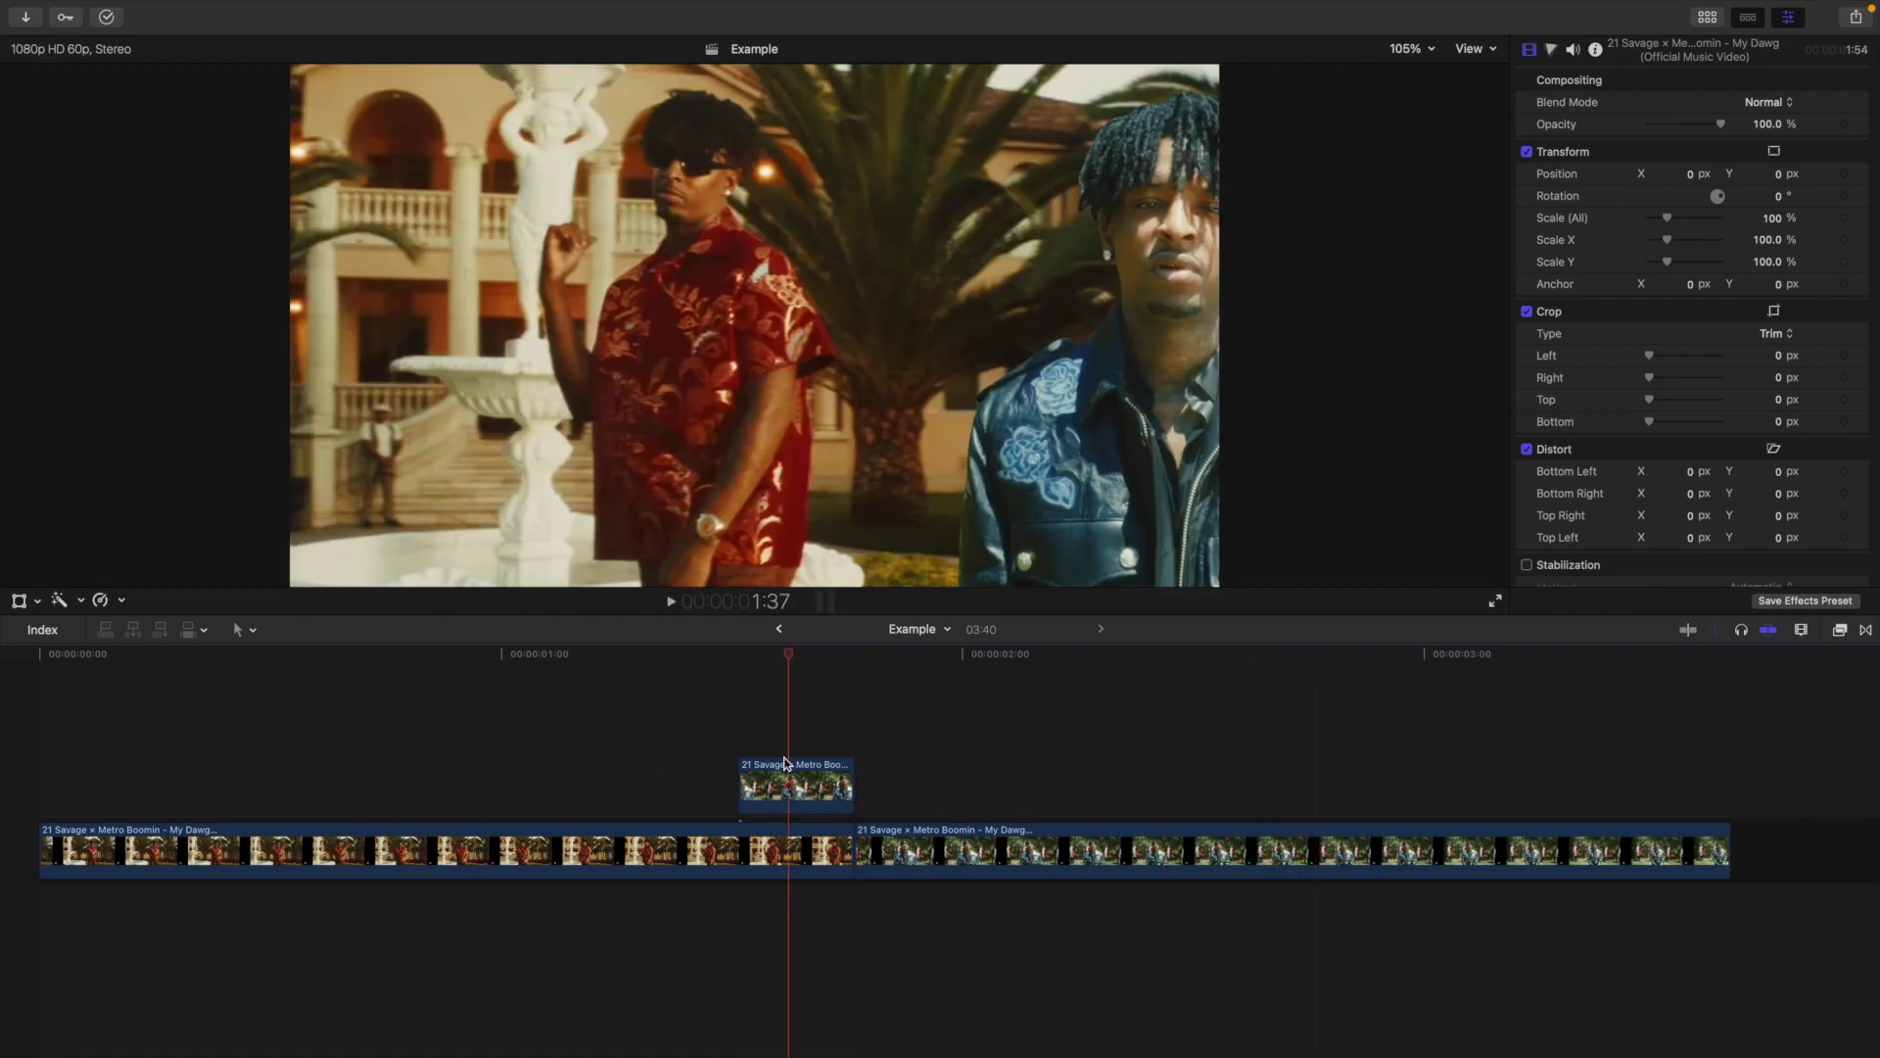
click(784, 781)
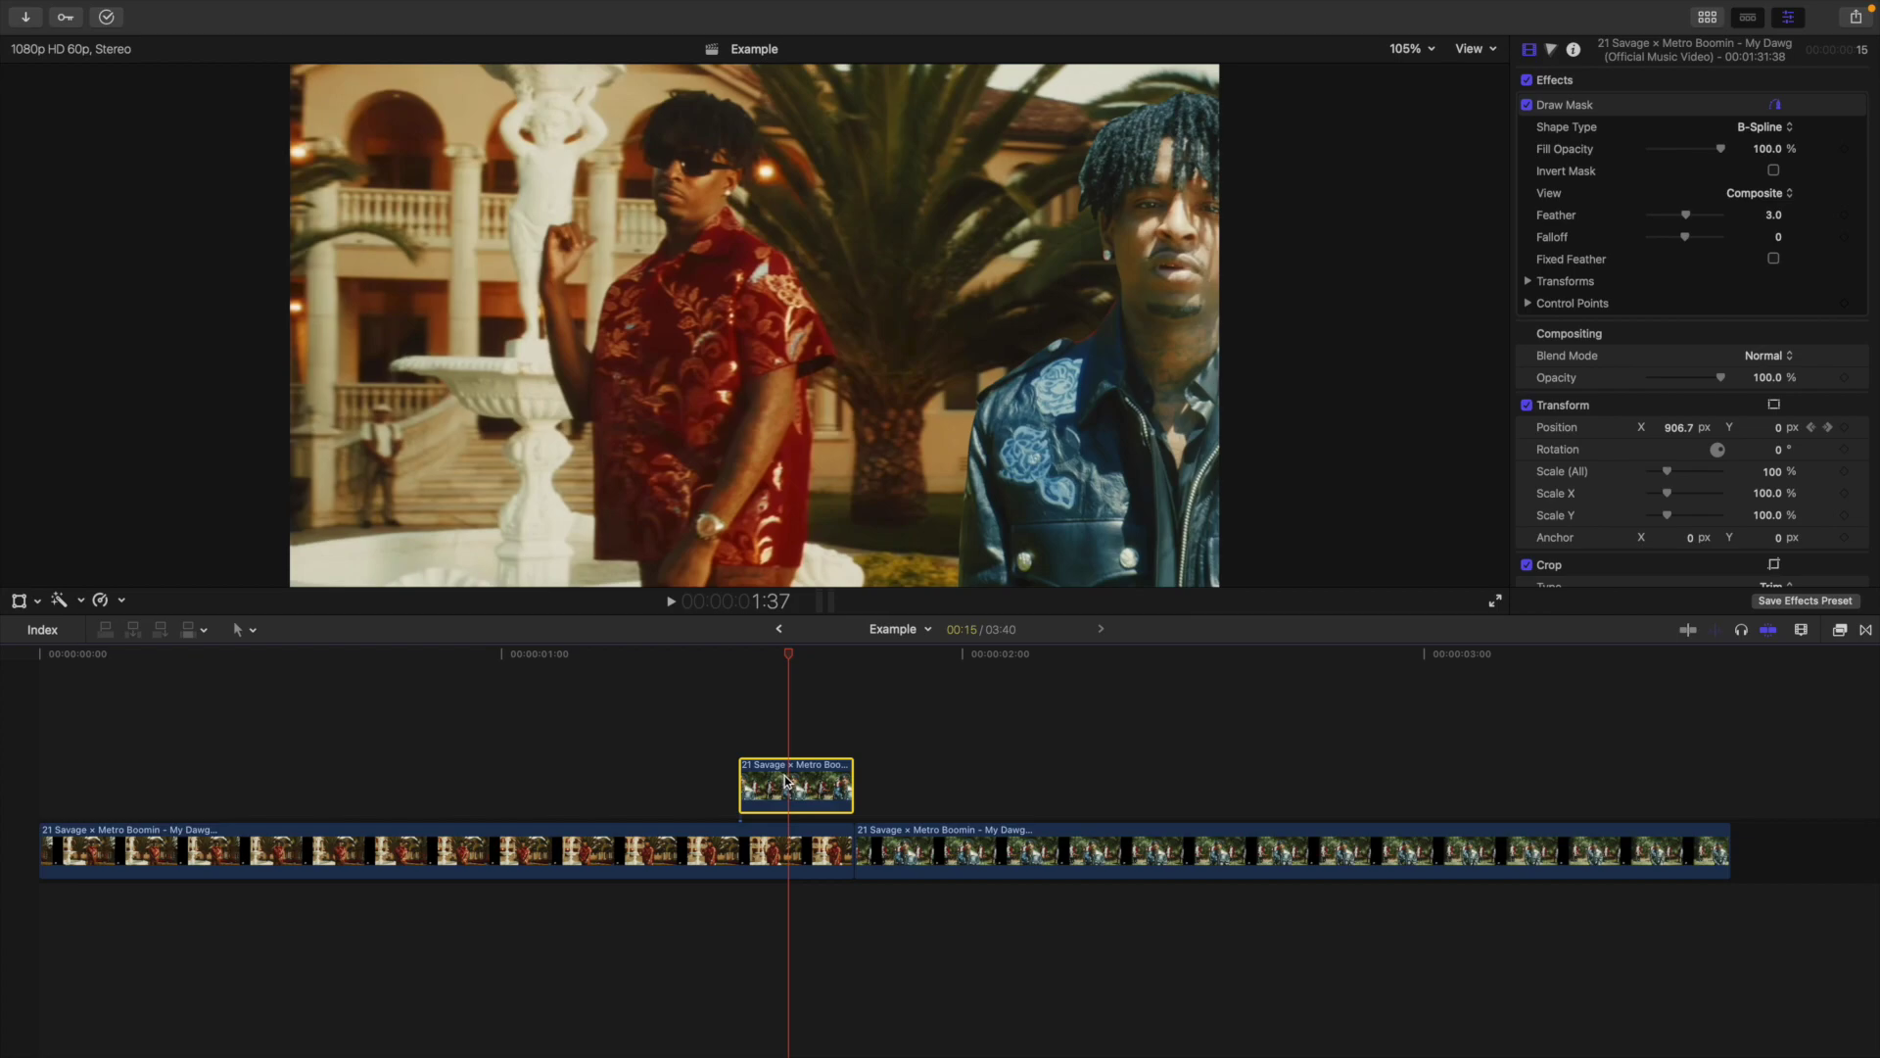
right_click(783, 781)
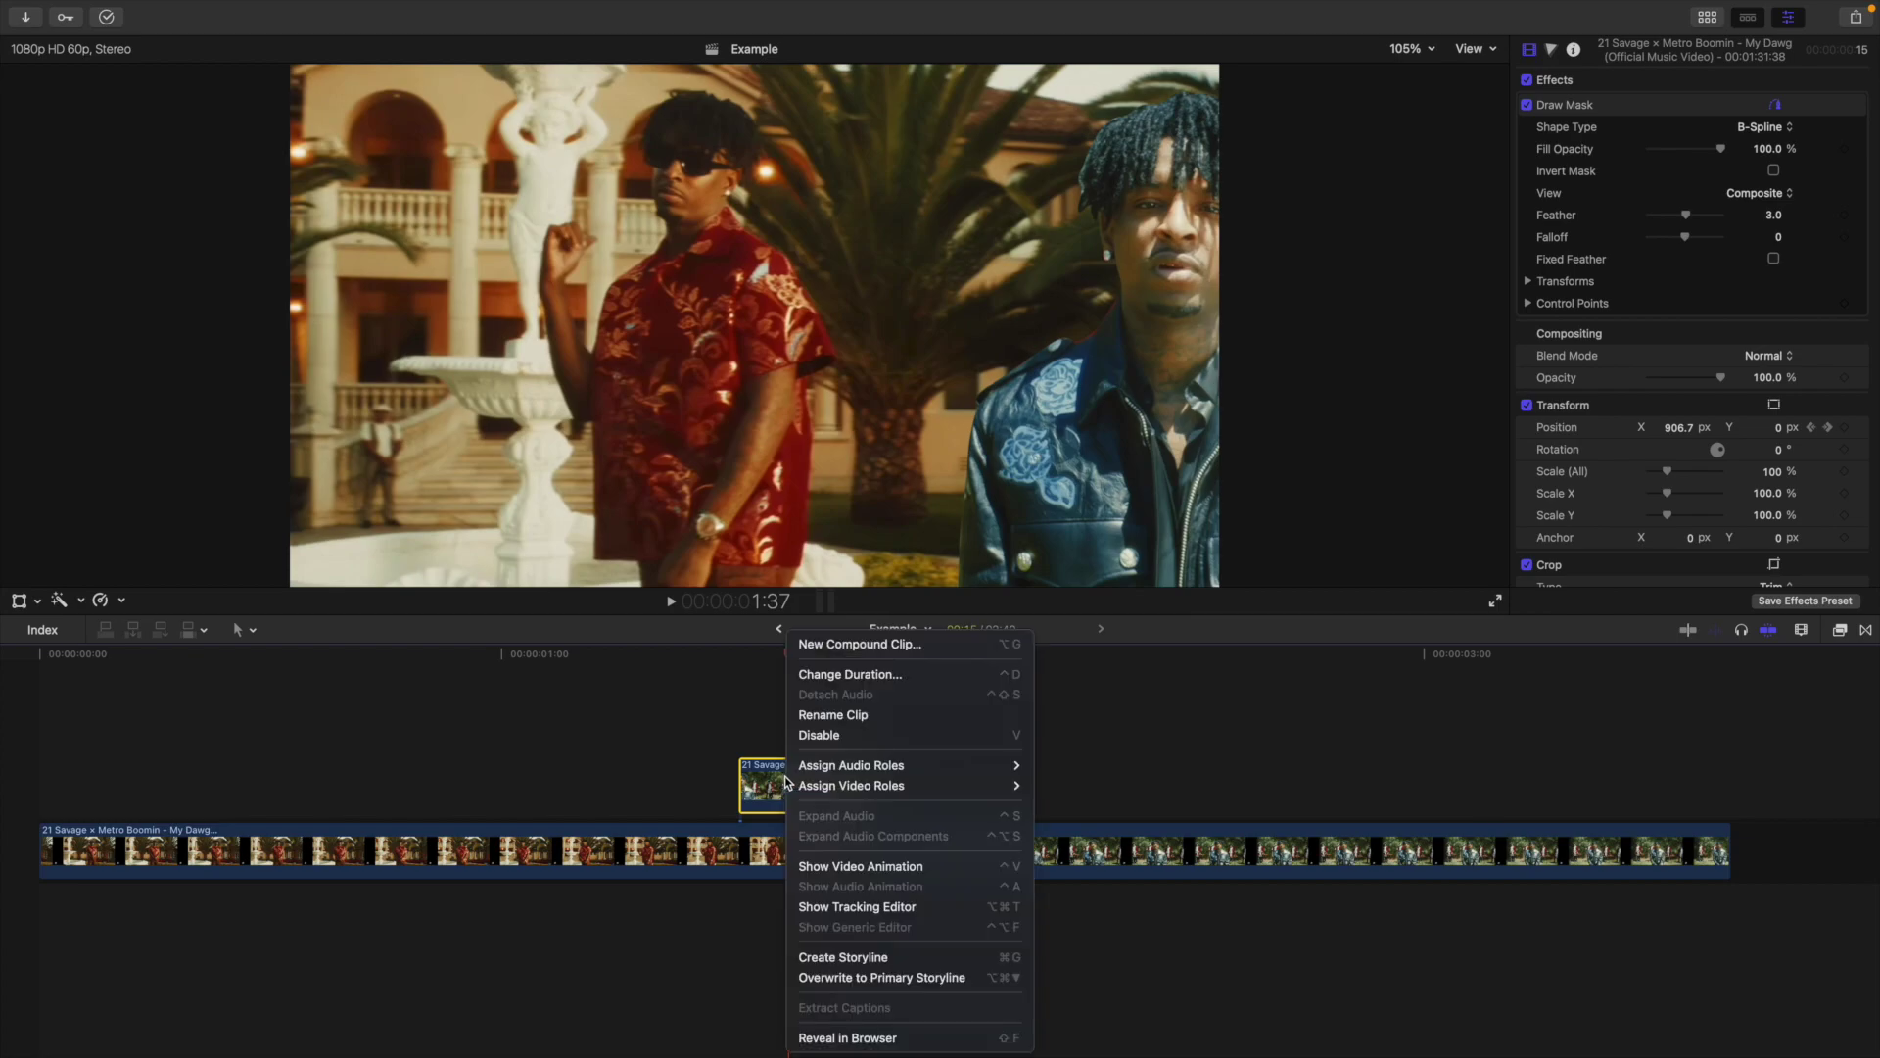
click(828, 865)
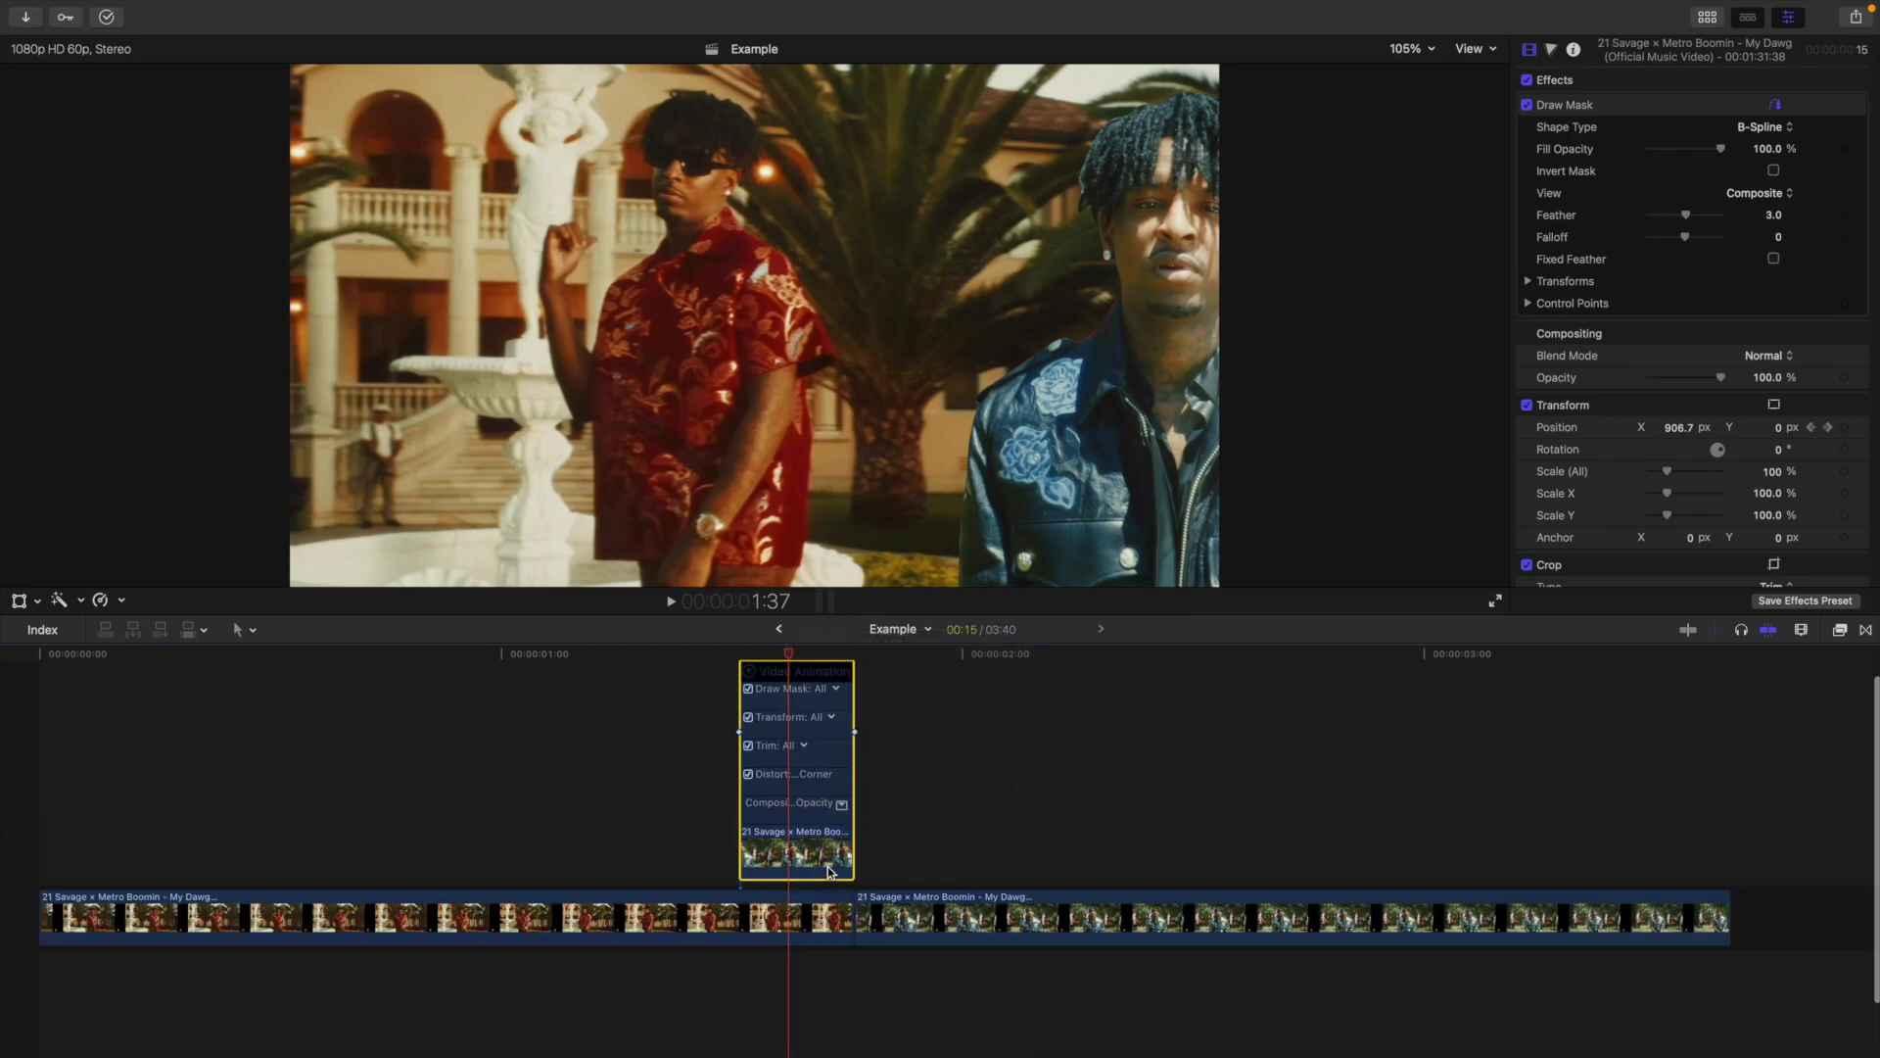
click(833, 717)
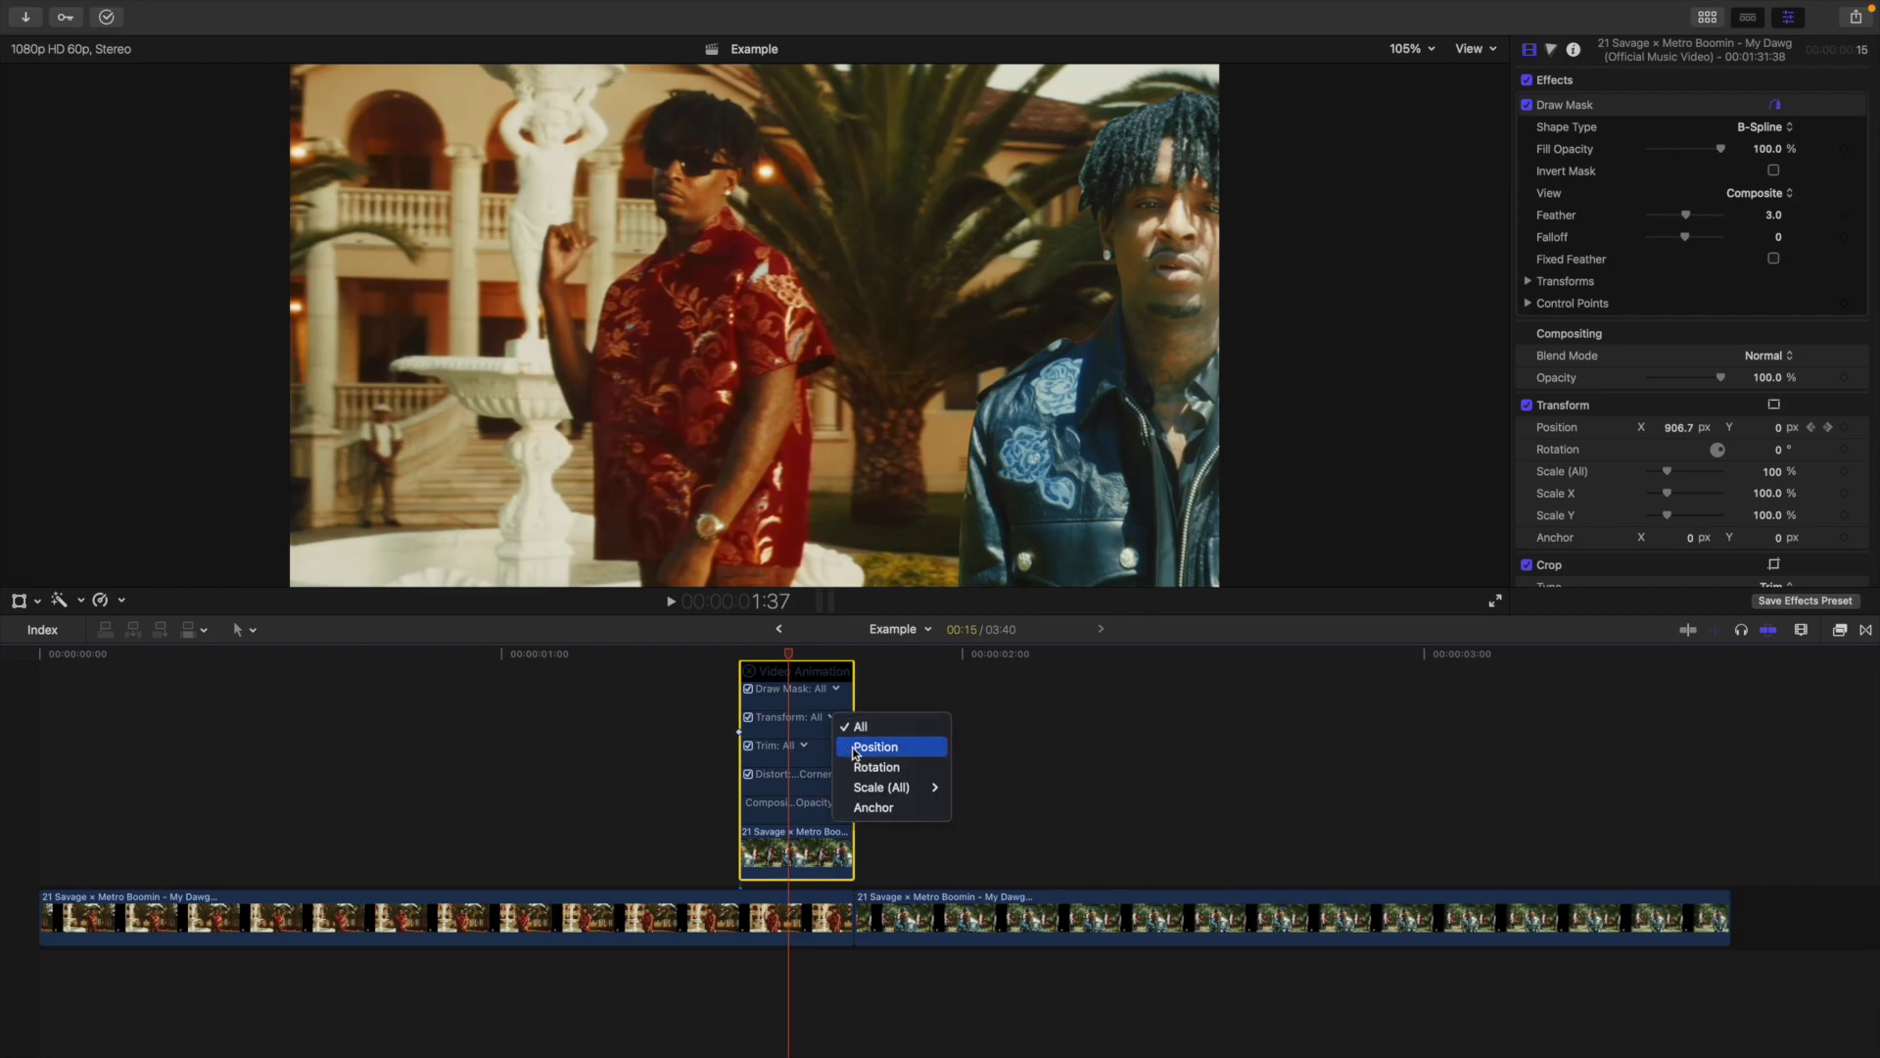
click(874, 747)
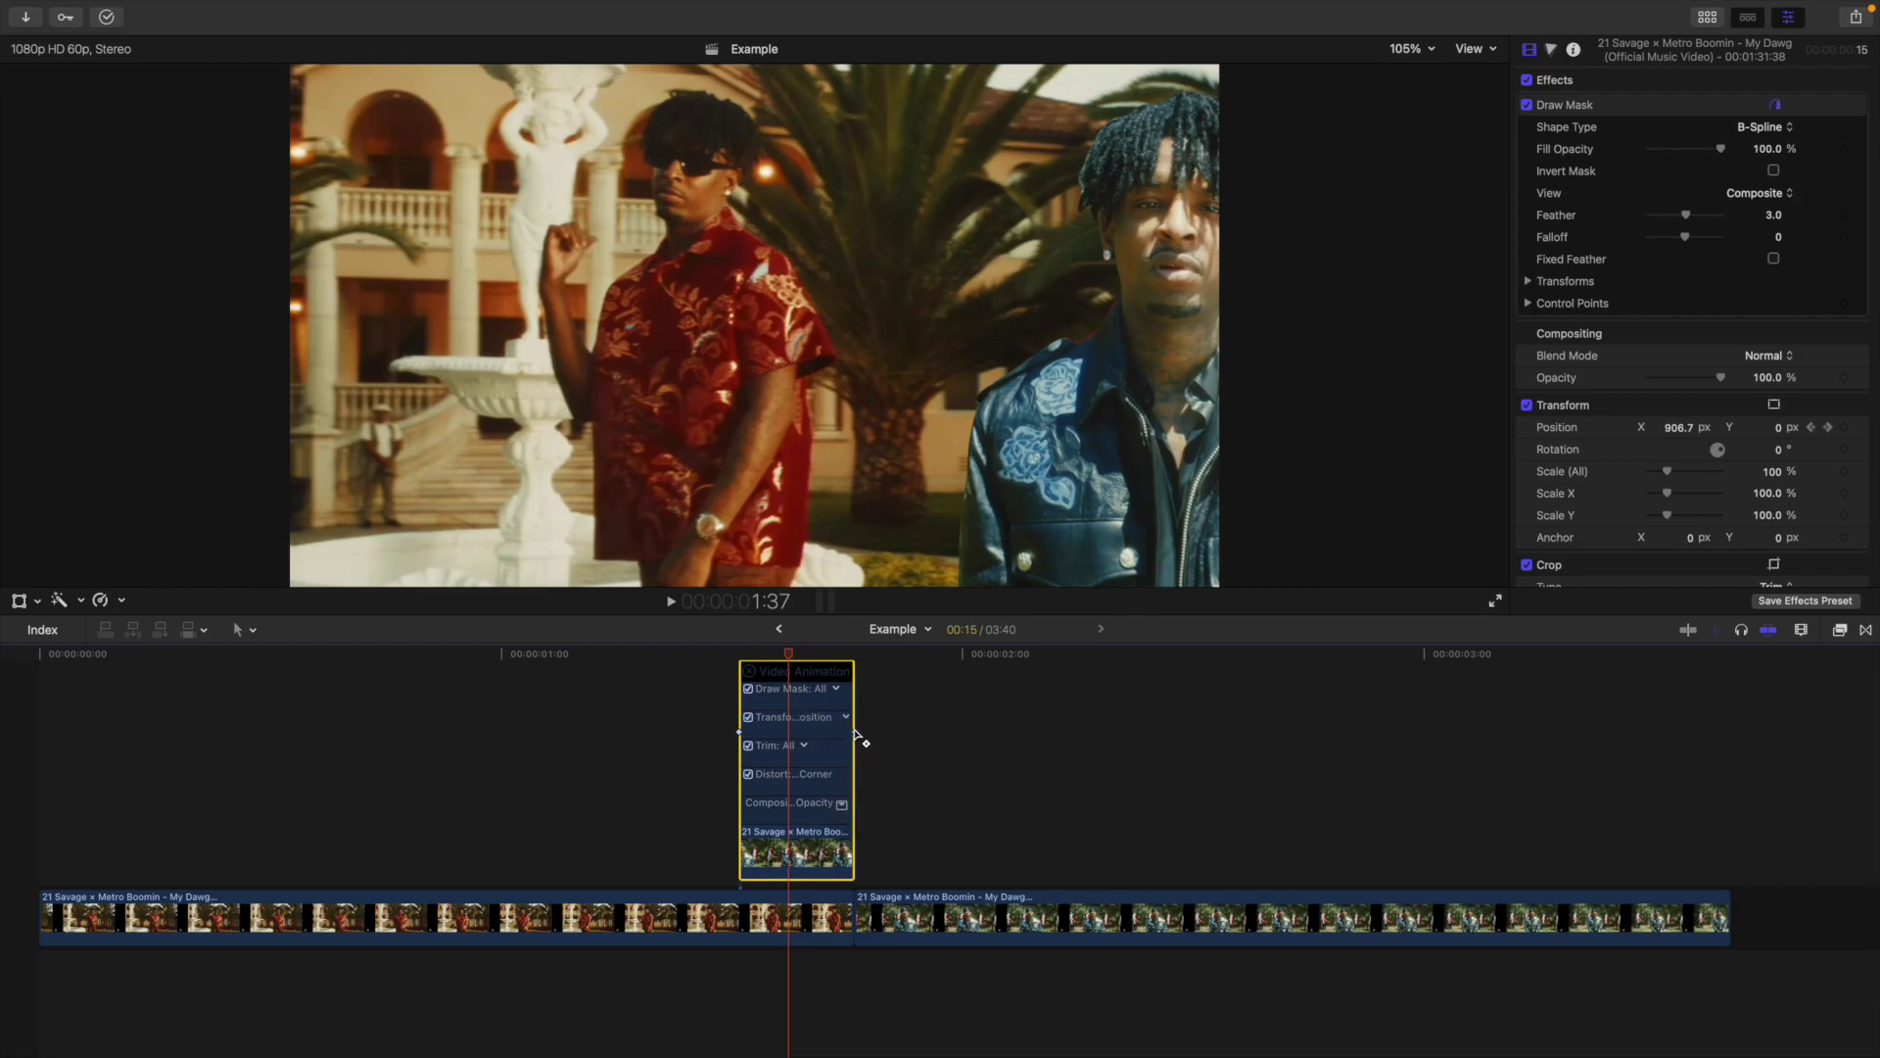
Step: Check the interpolation options of both Position keyframes at the freeze frame's ends and hide its video animation
right_click(855, 732)
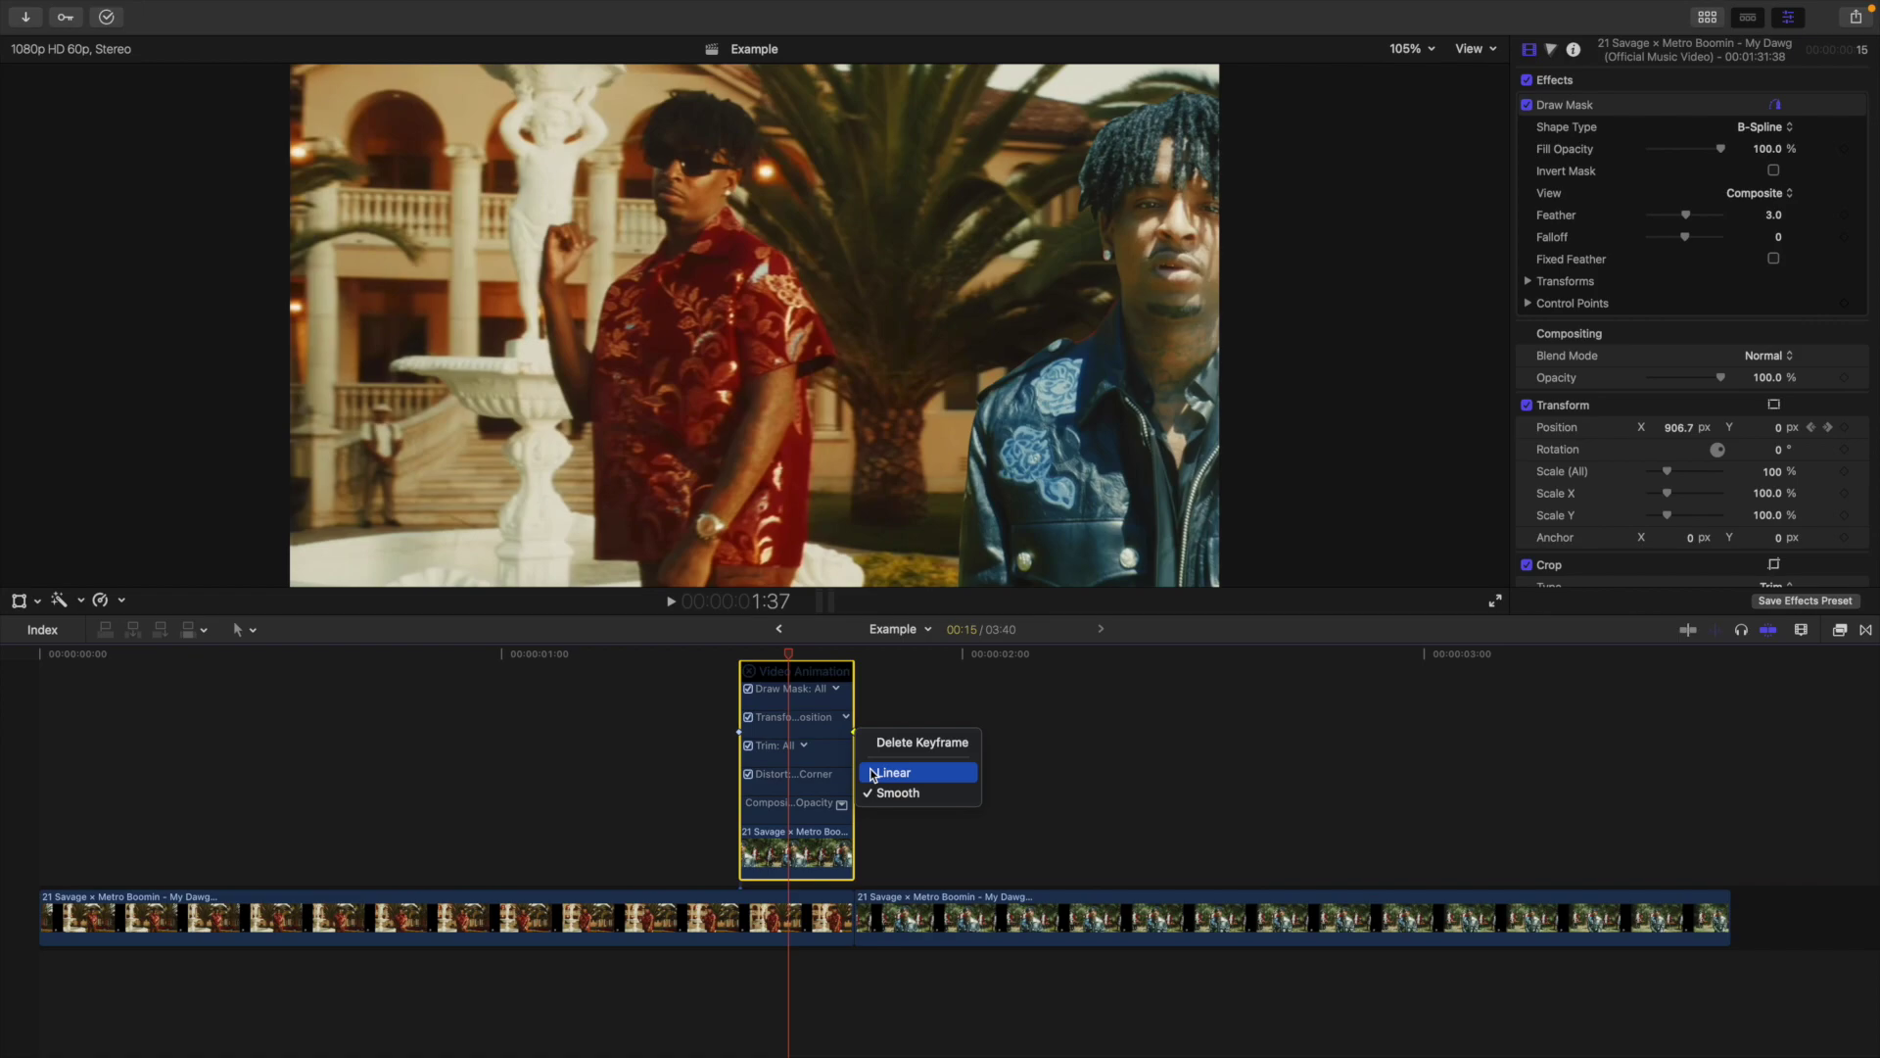
click(818, 756)
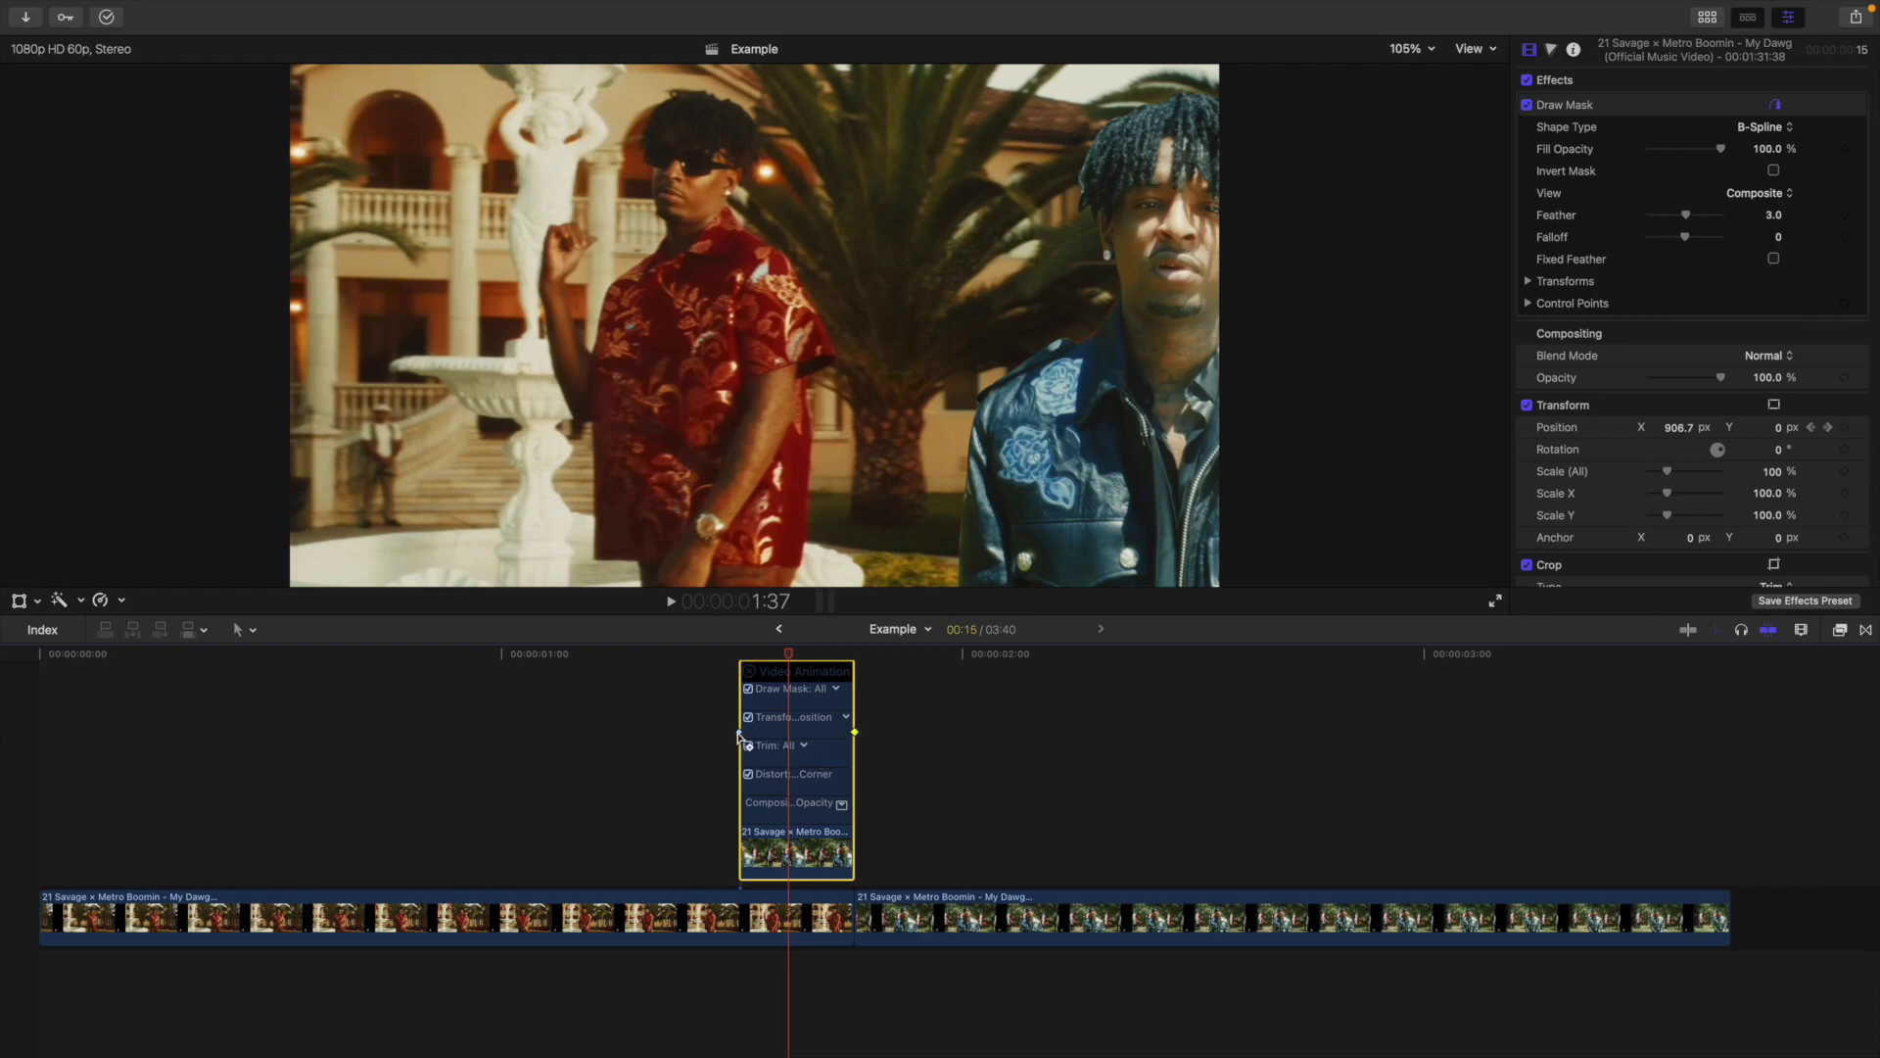
right_click(741, 733)
click(716, 765)
right_click(783, 811)
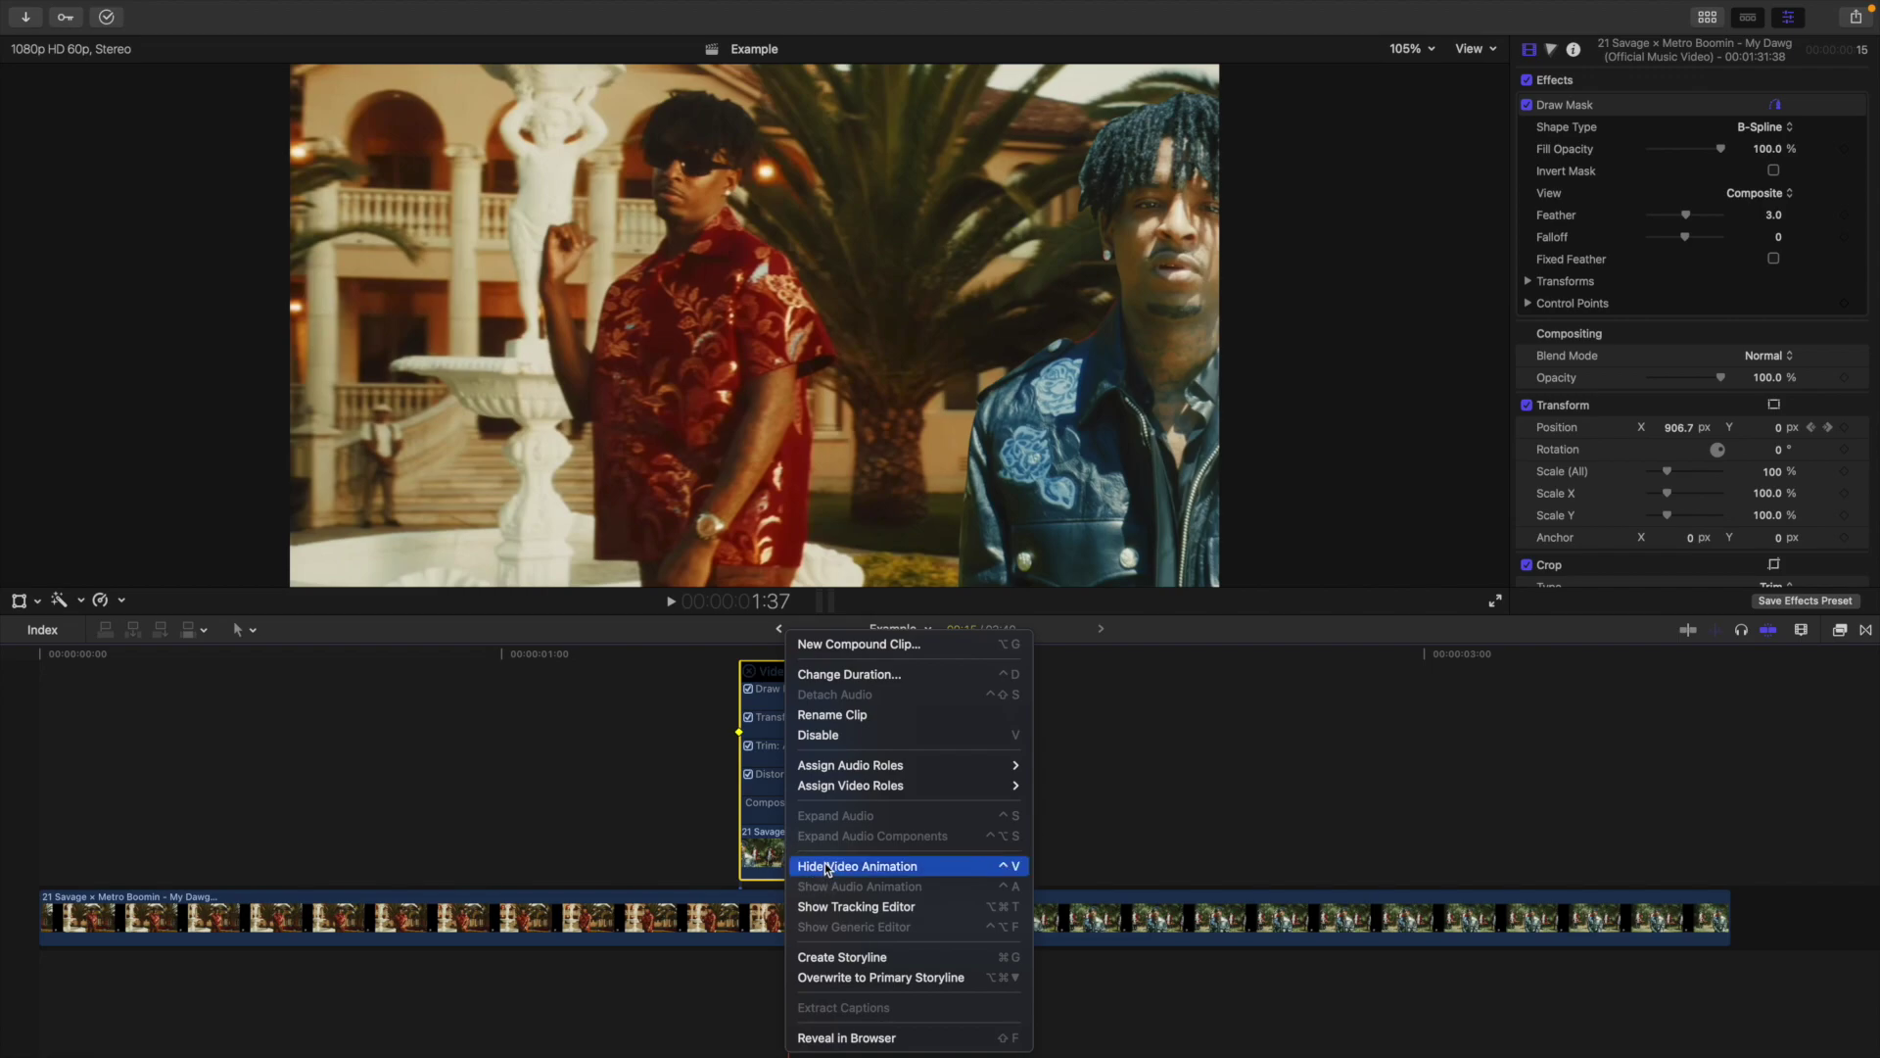
click(825, 865)
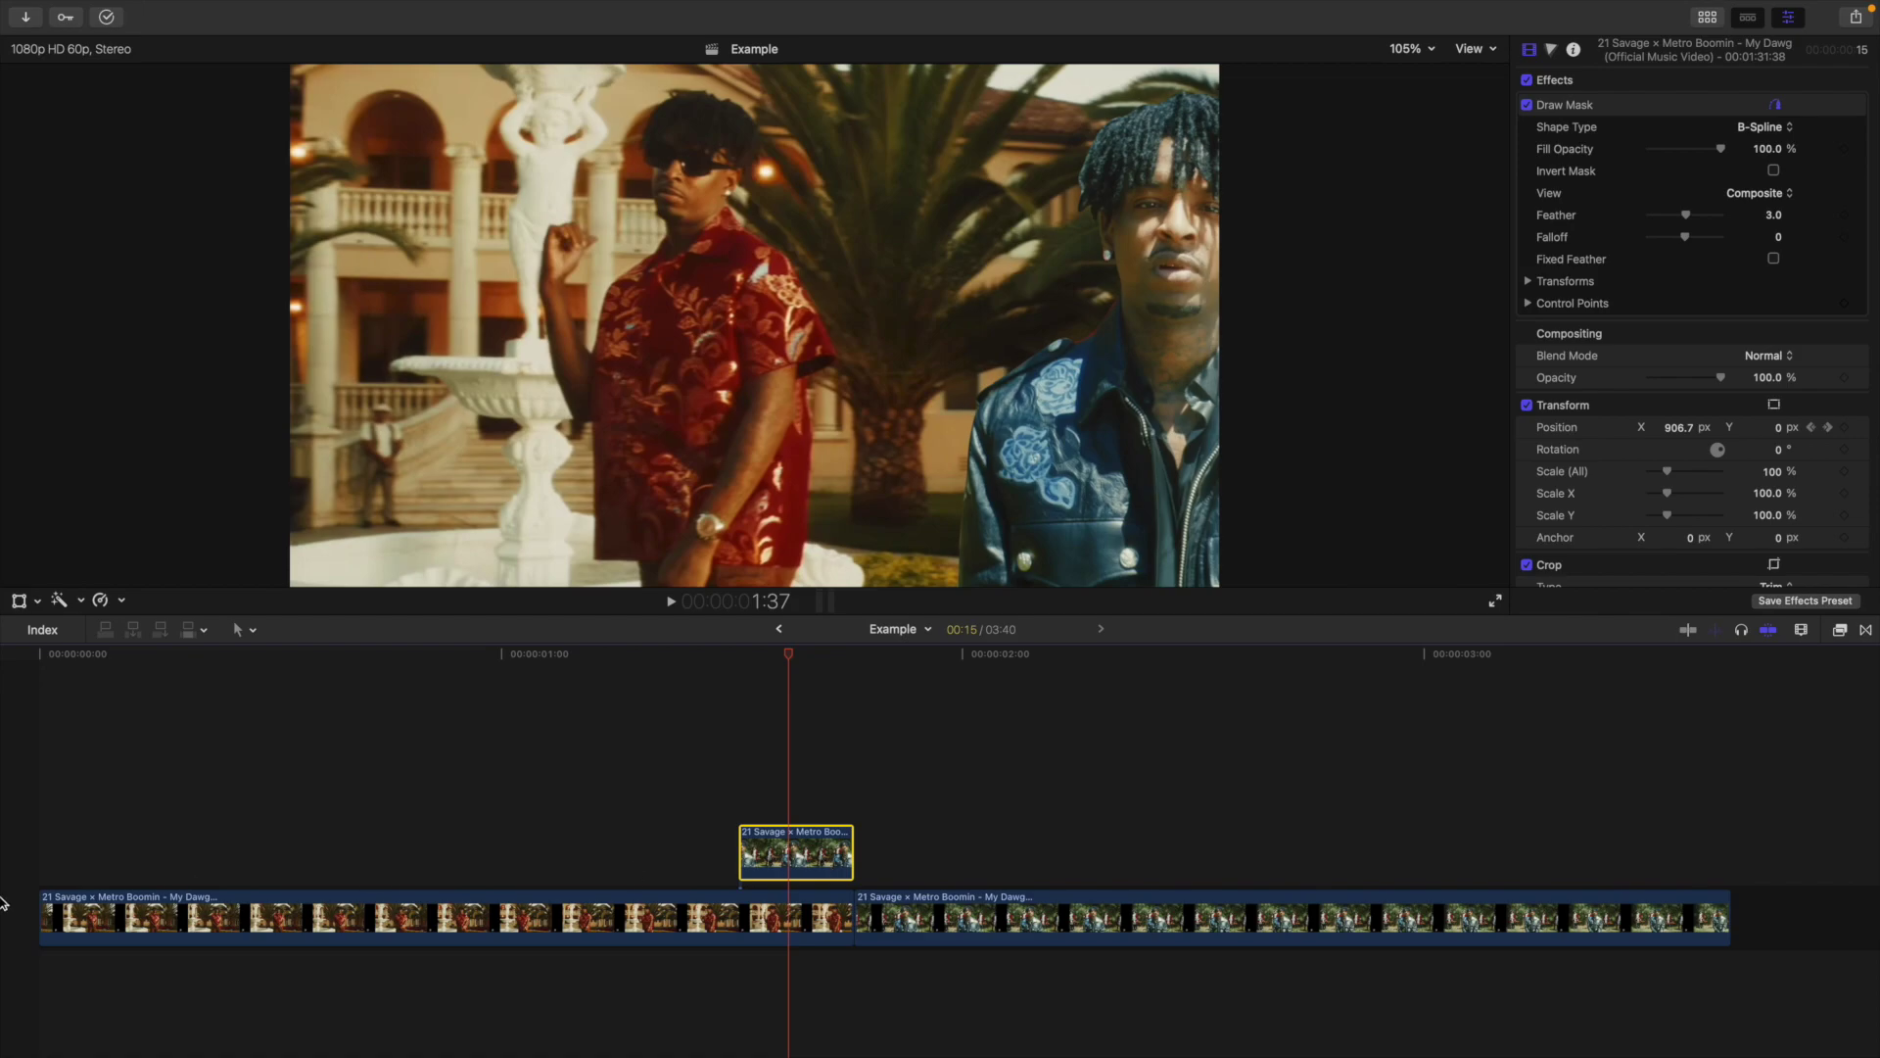
Step: Play the timeline from the beginning through the transition and return to the start
click(33, 840)
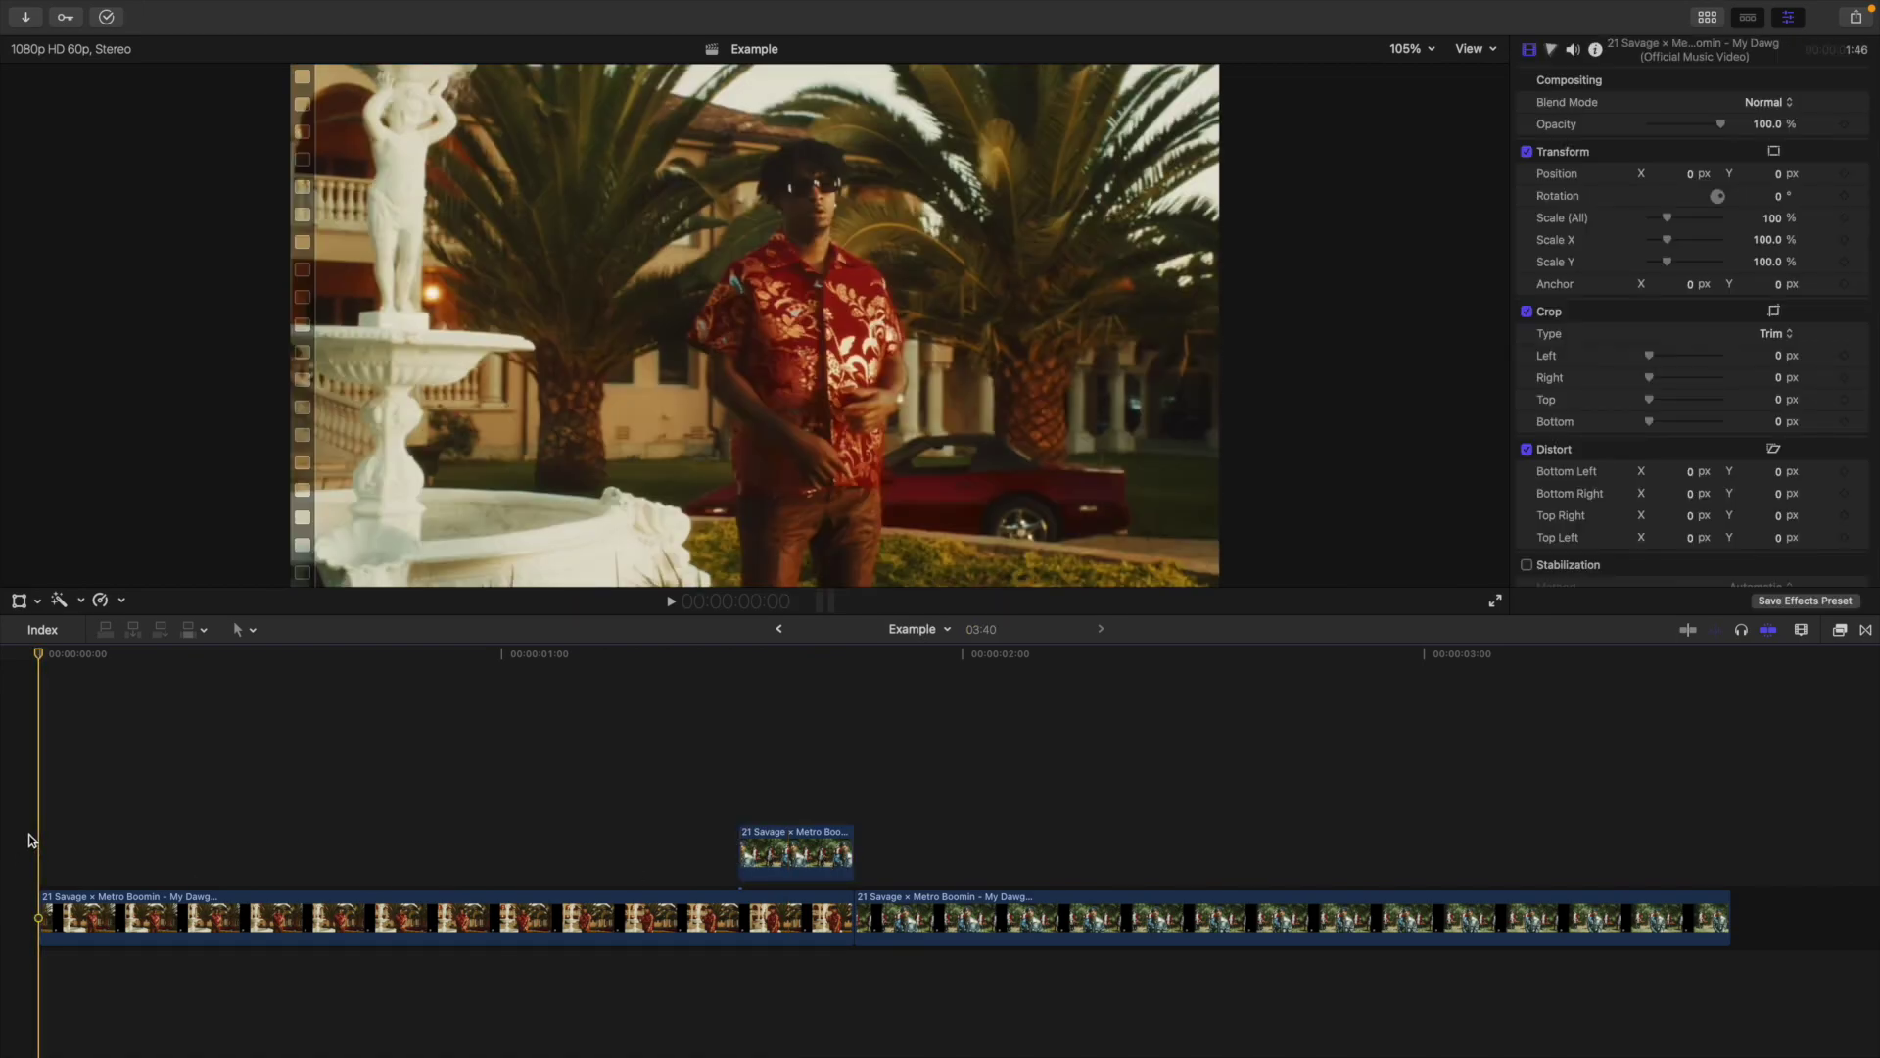
key(space)
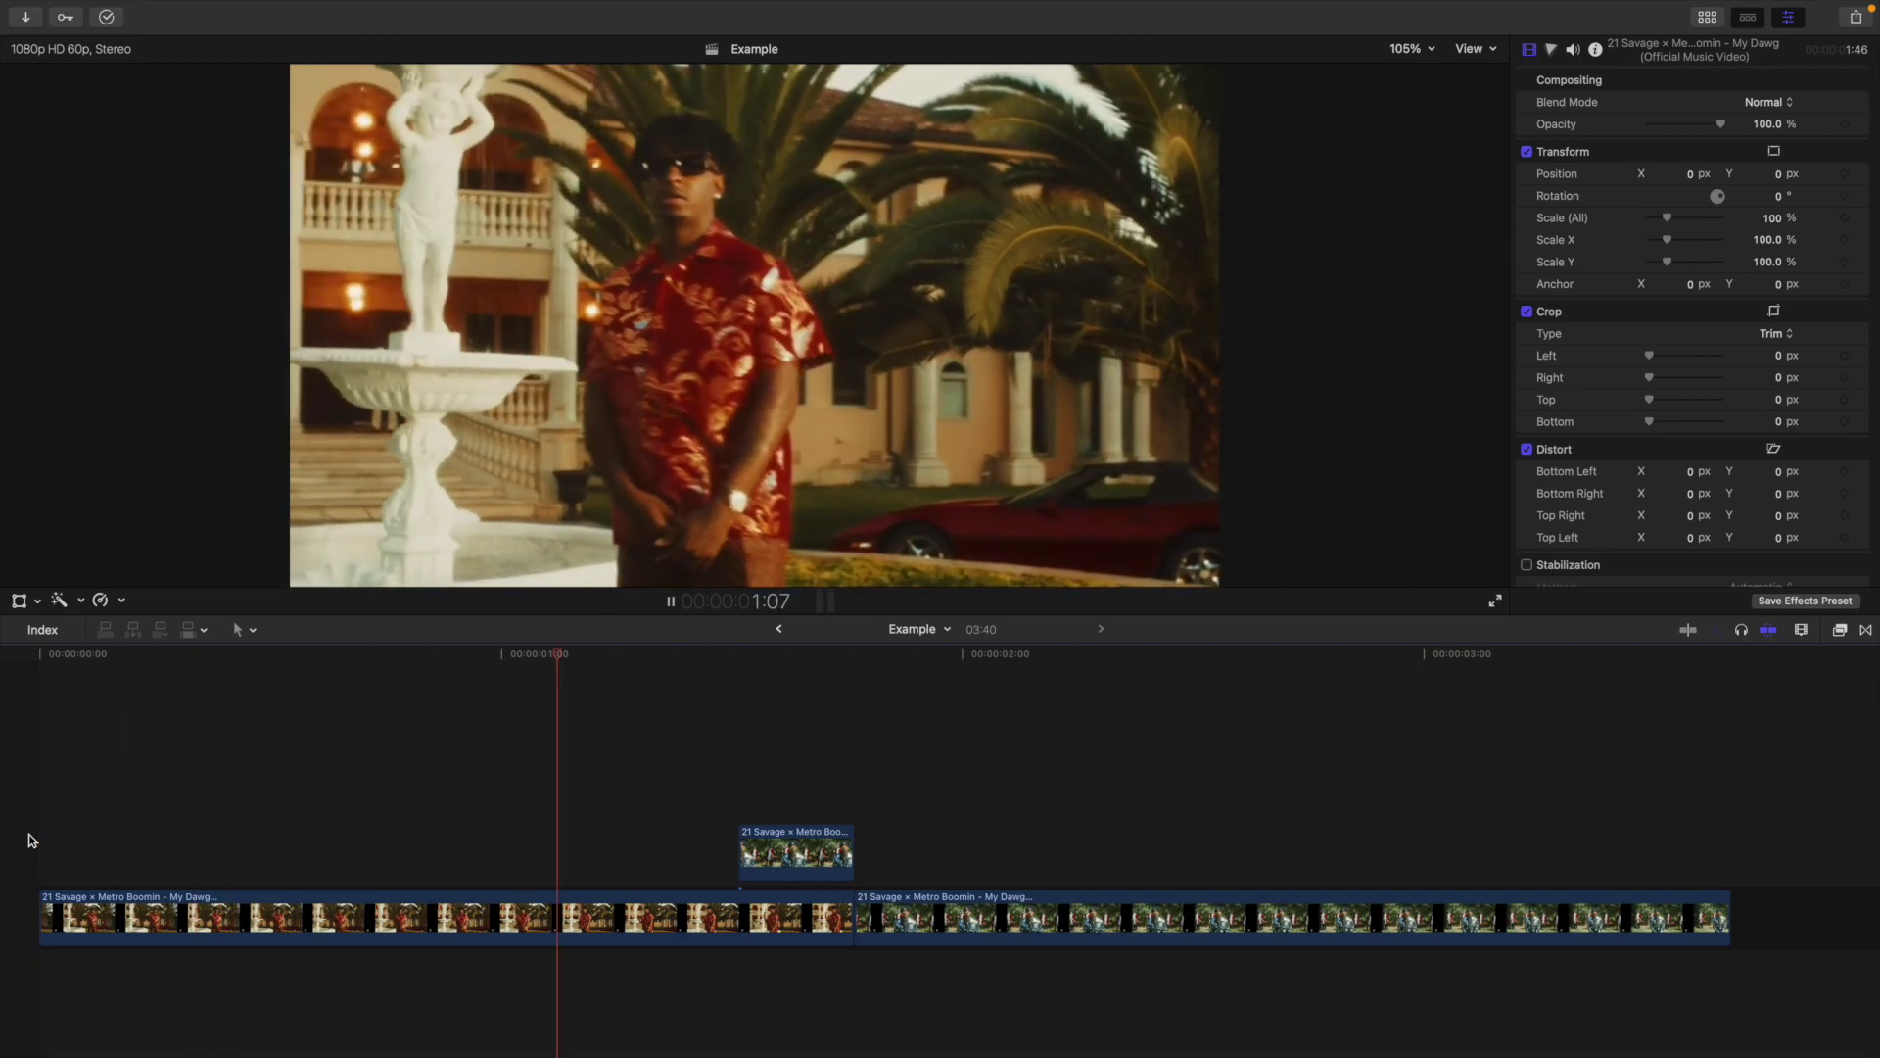
key(space)
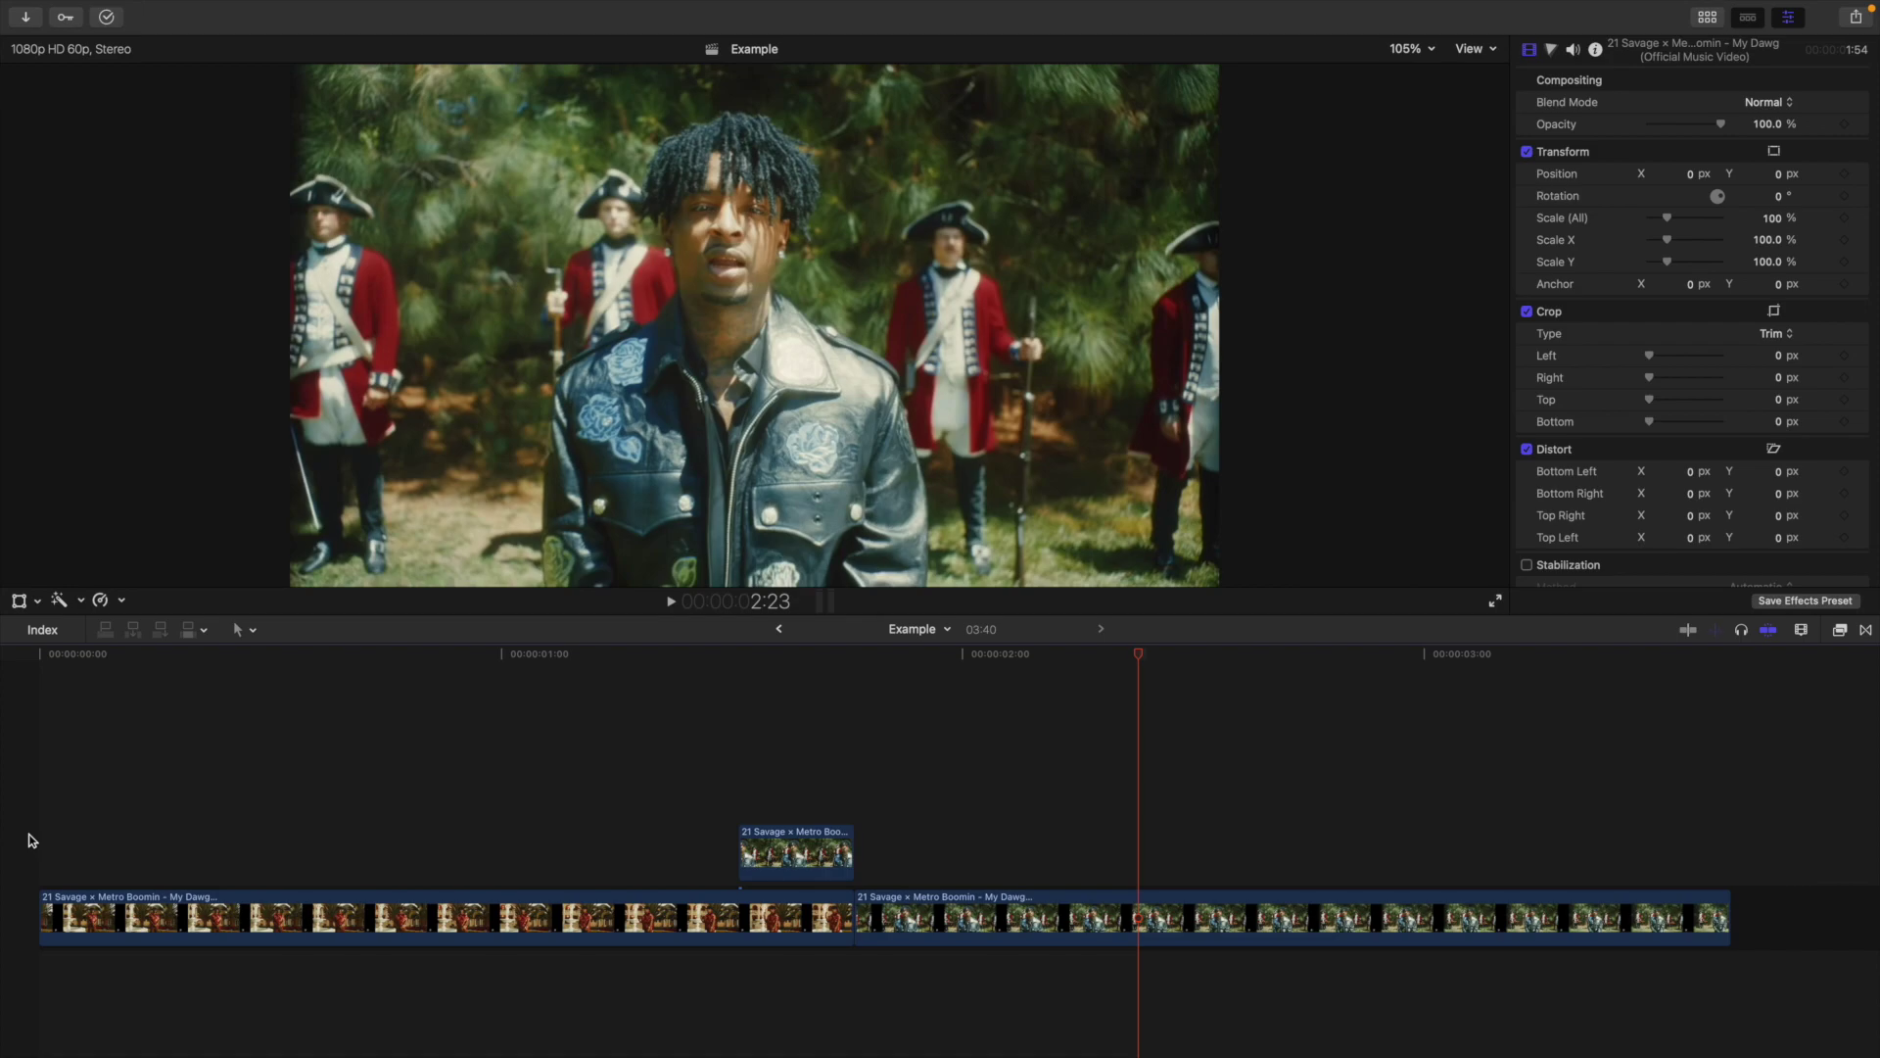
click(32, 841)
Step: Add the Moderate Motion Blur 2 title from the Motion Blur category above the freeze frame, starting where that clip starts
click(1708, 17)
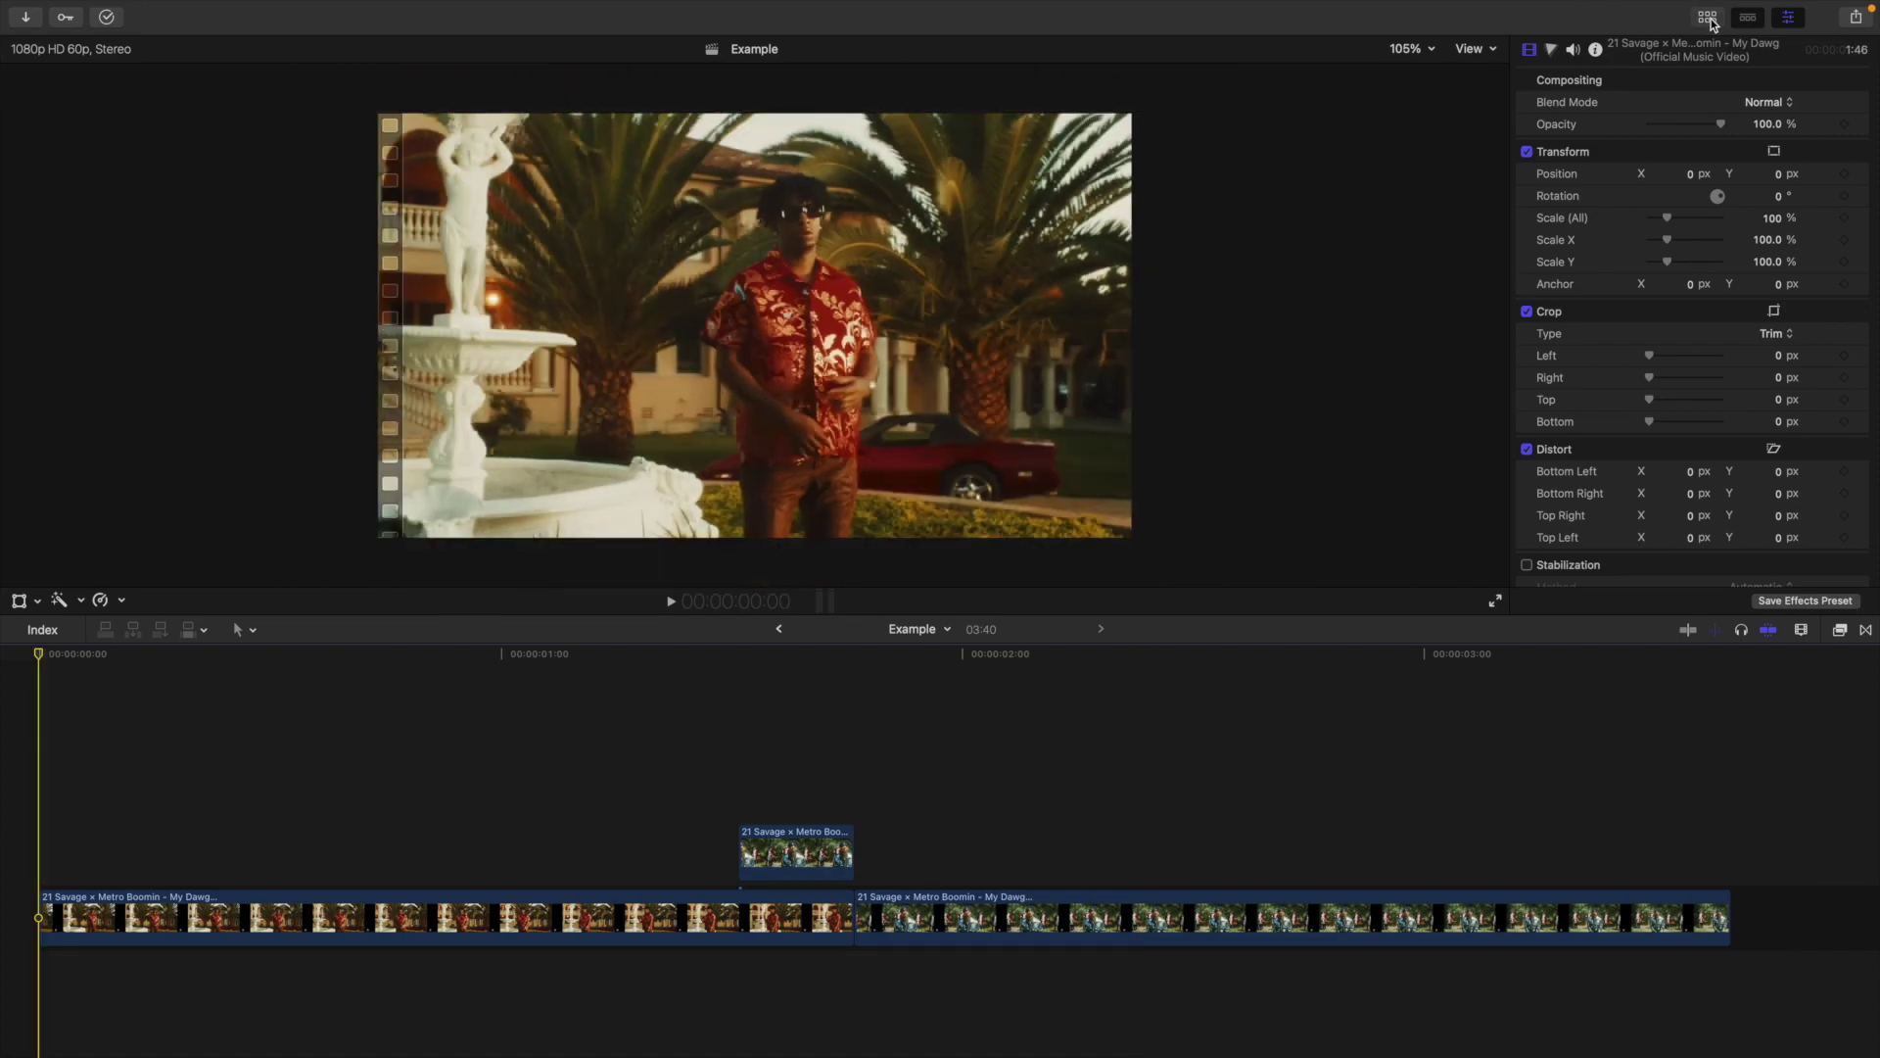
scroll(585, 284, up, 10)
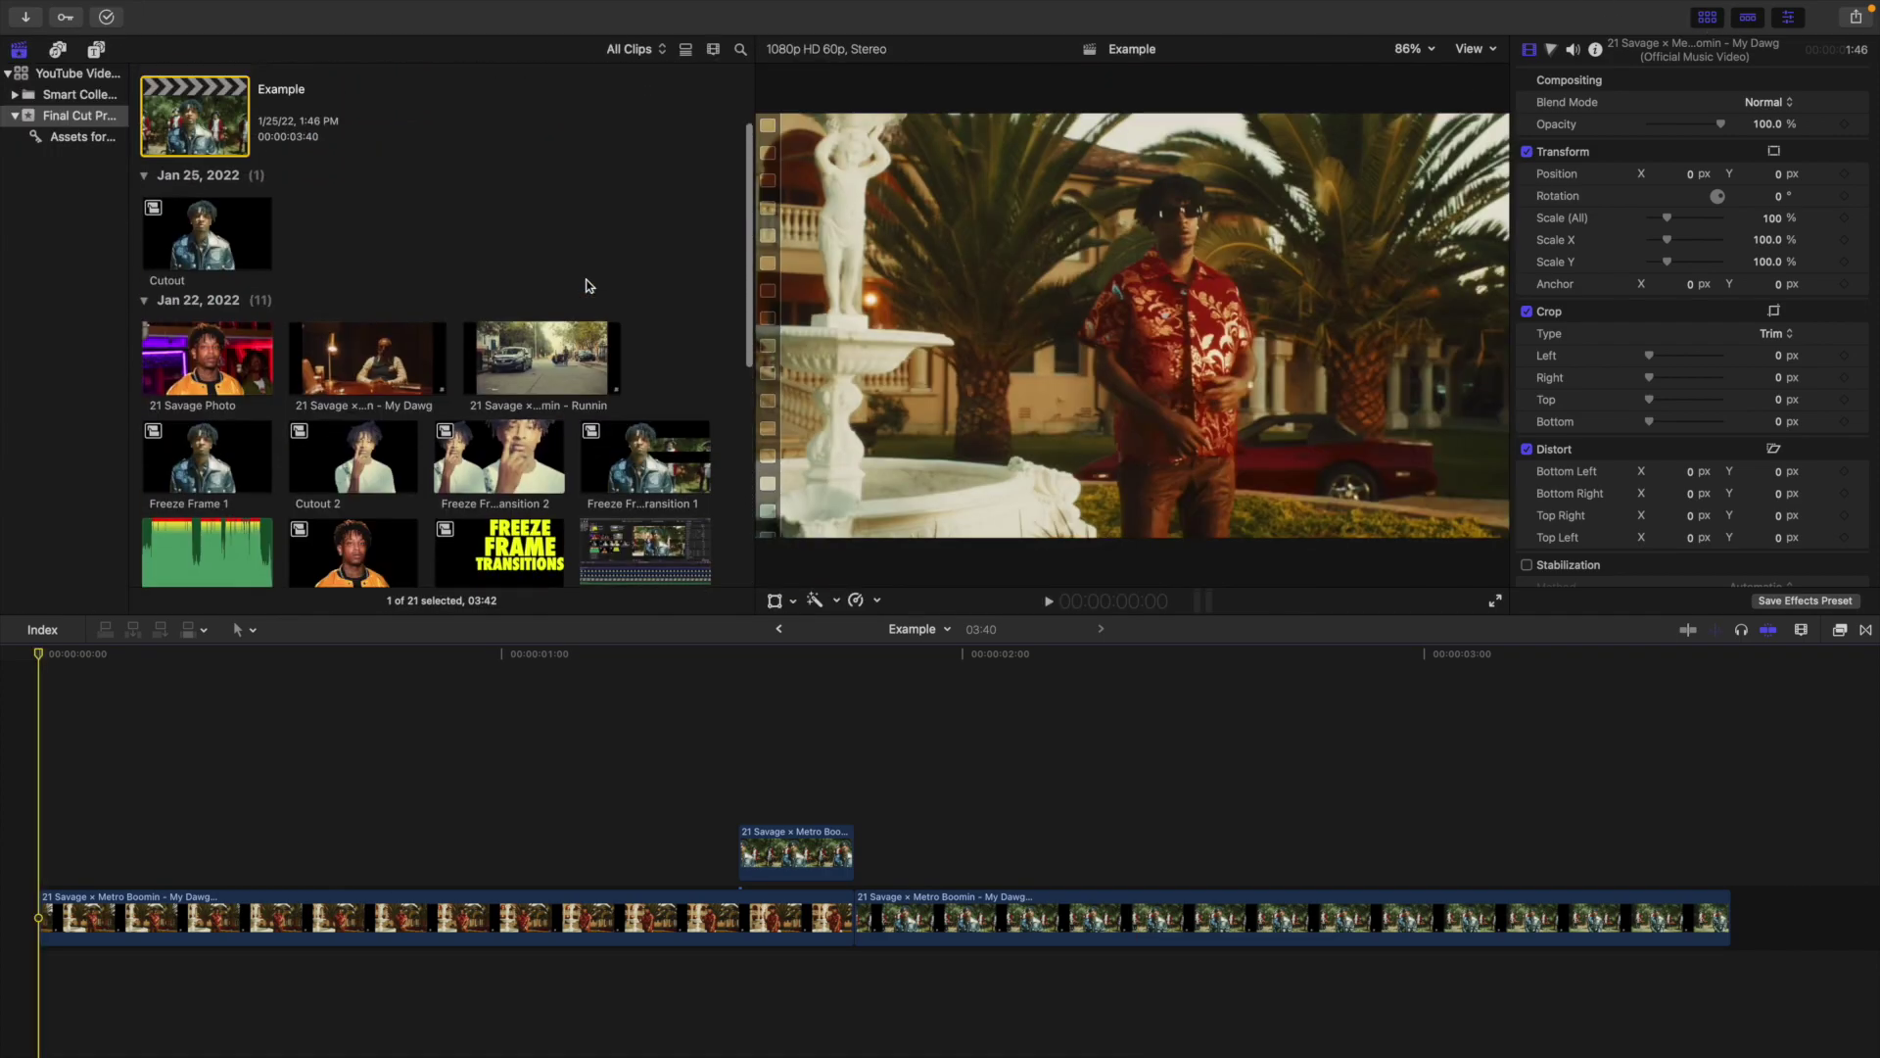
click(97, 50)
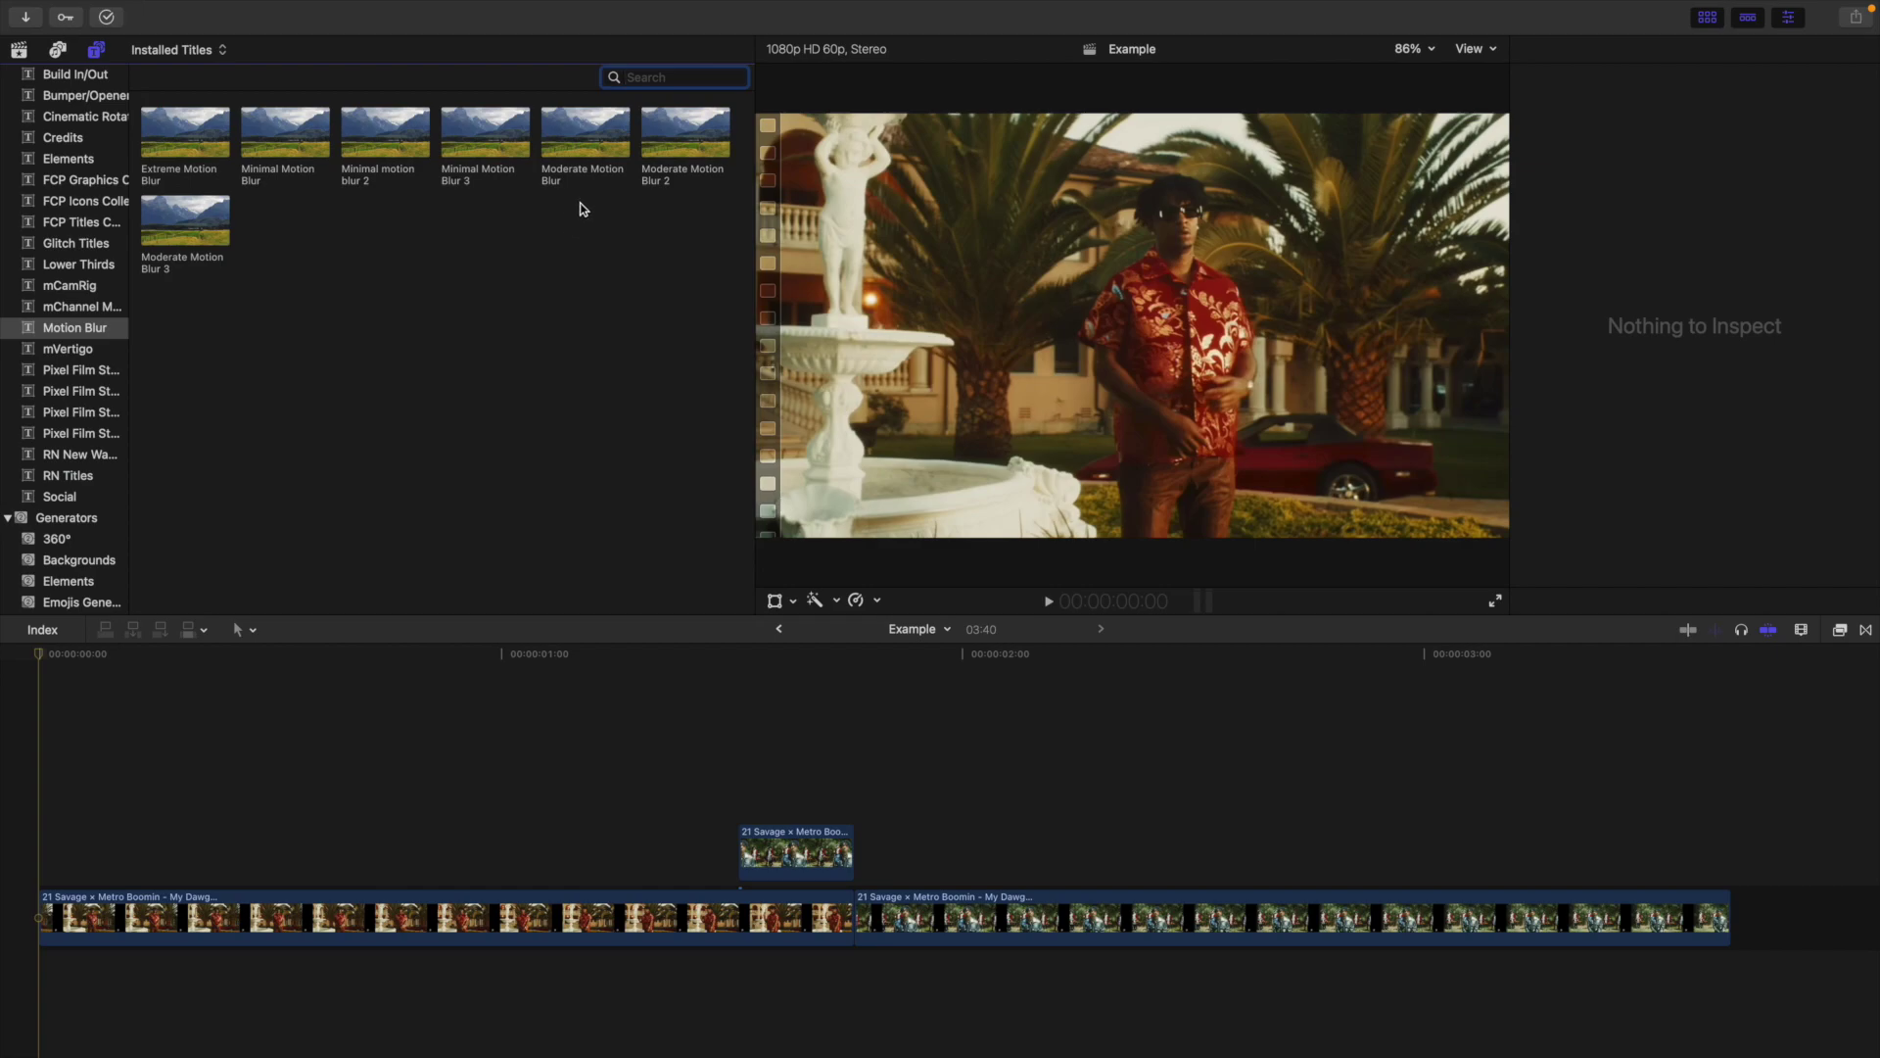
drag(675, 135, 745, 764)
Step: Trim the end of the Moderate Motion Blur 2 title to the end of the freeze frame at 1:46
click(856, 784)
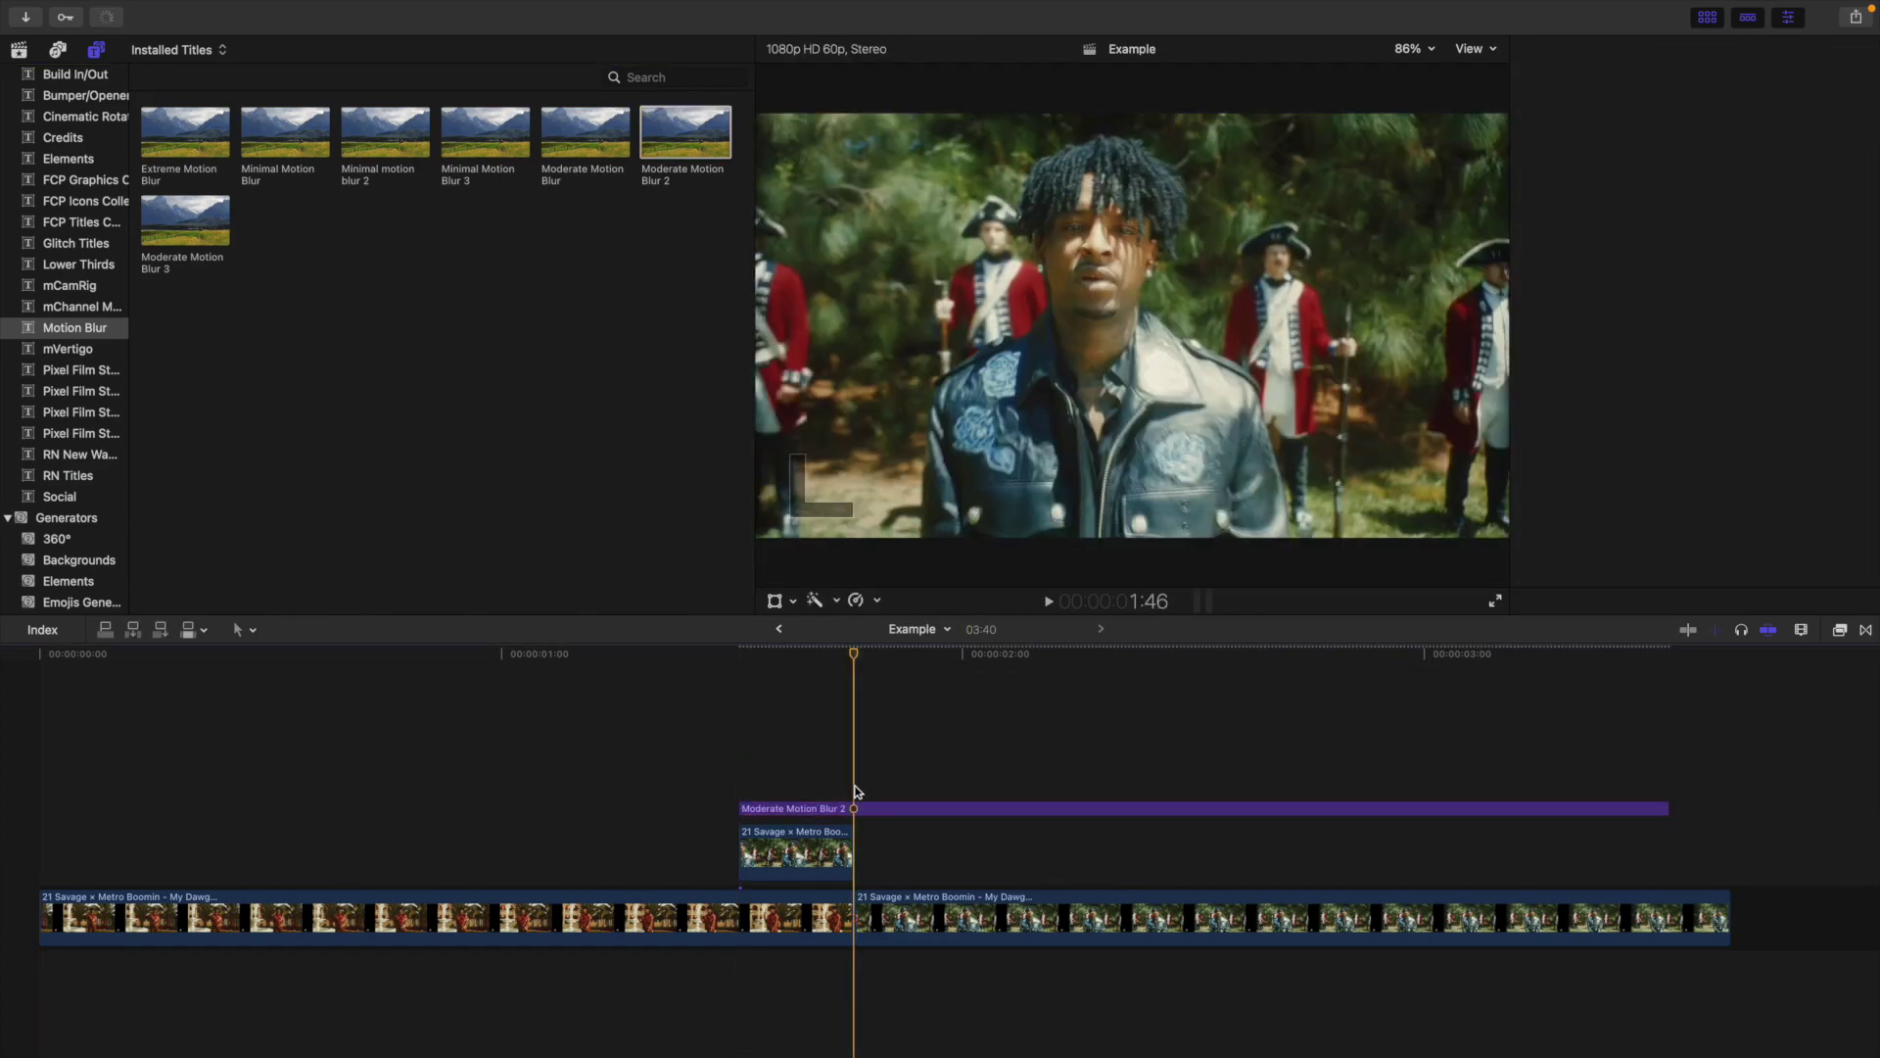
click(856, 811)
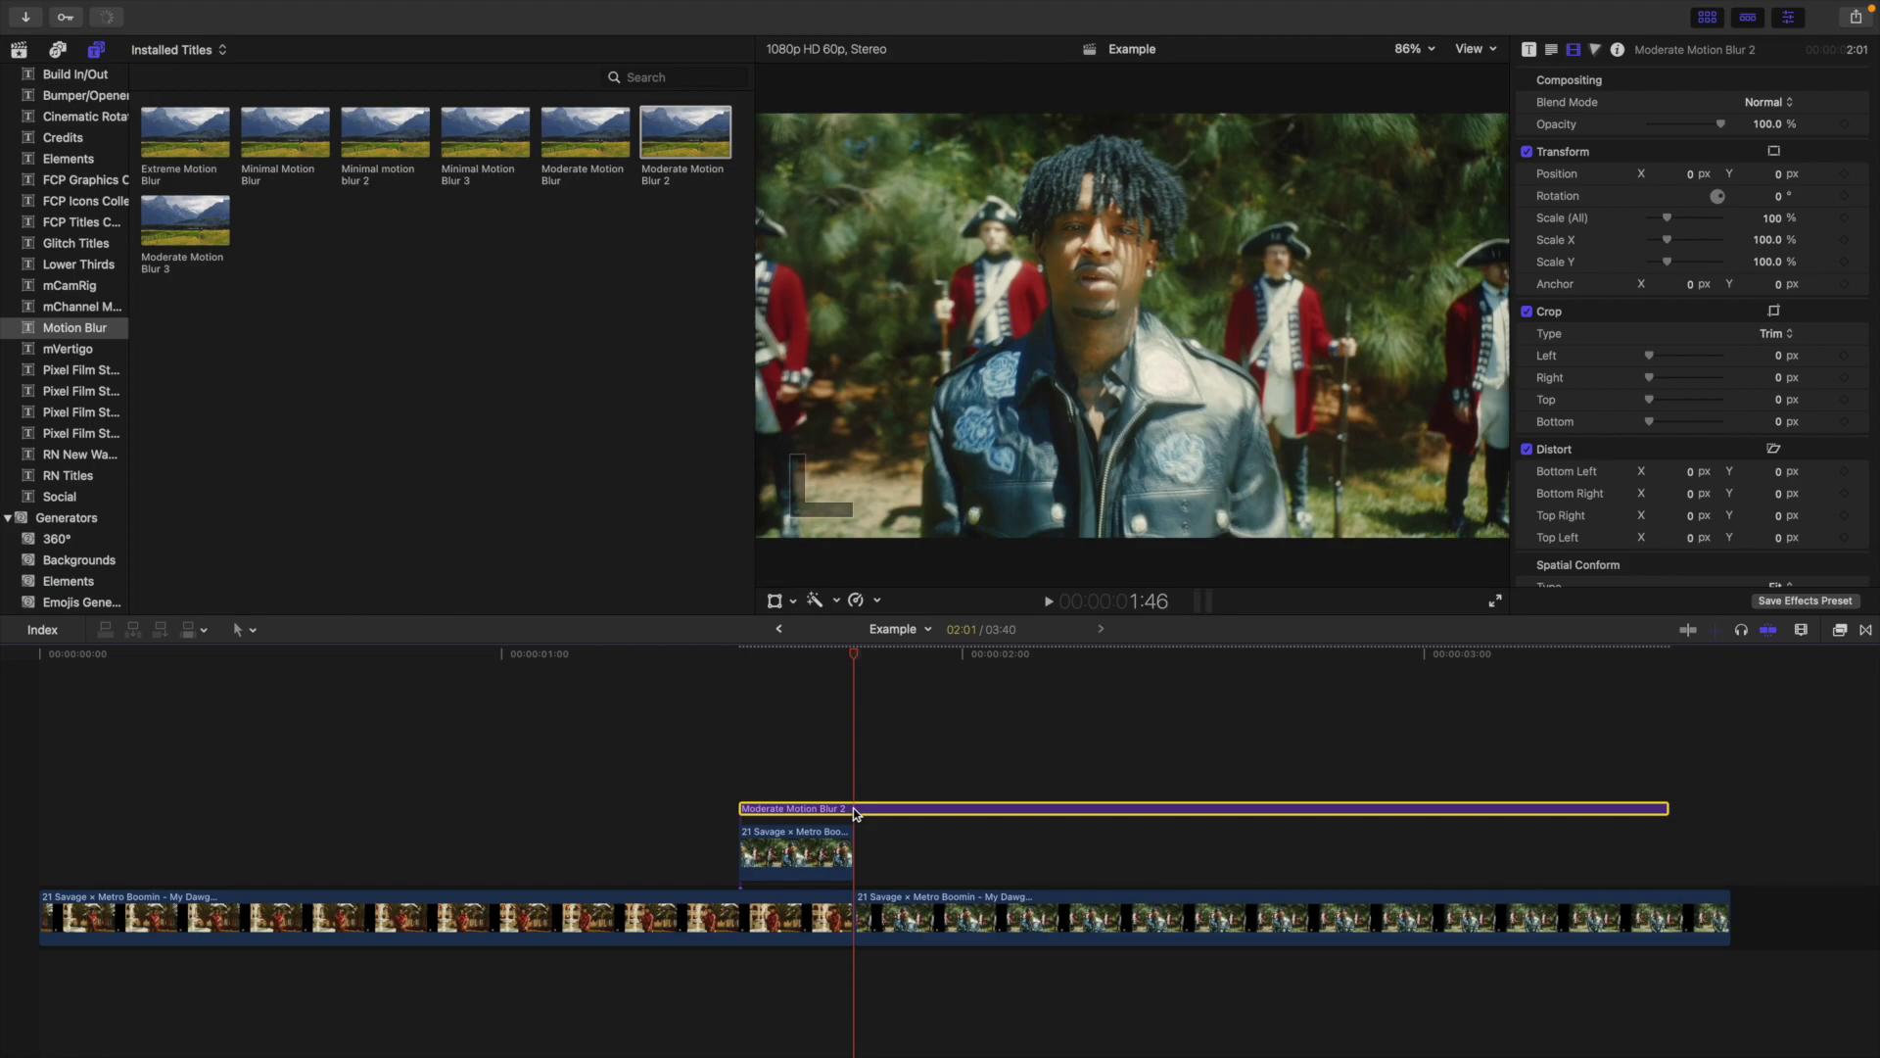
key(alt+bracketright)
Step: Preview the motion blur on the freeze frame at 1:38 and play the timeline repeatedly from the beginning
click(802, 783)
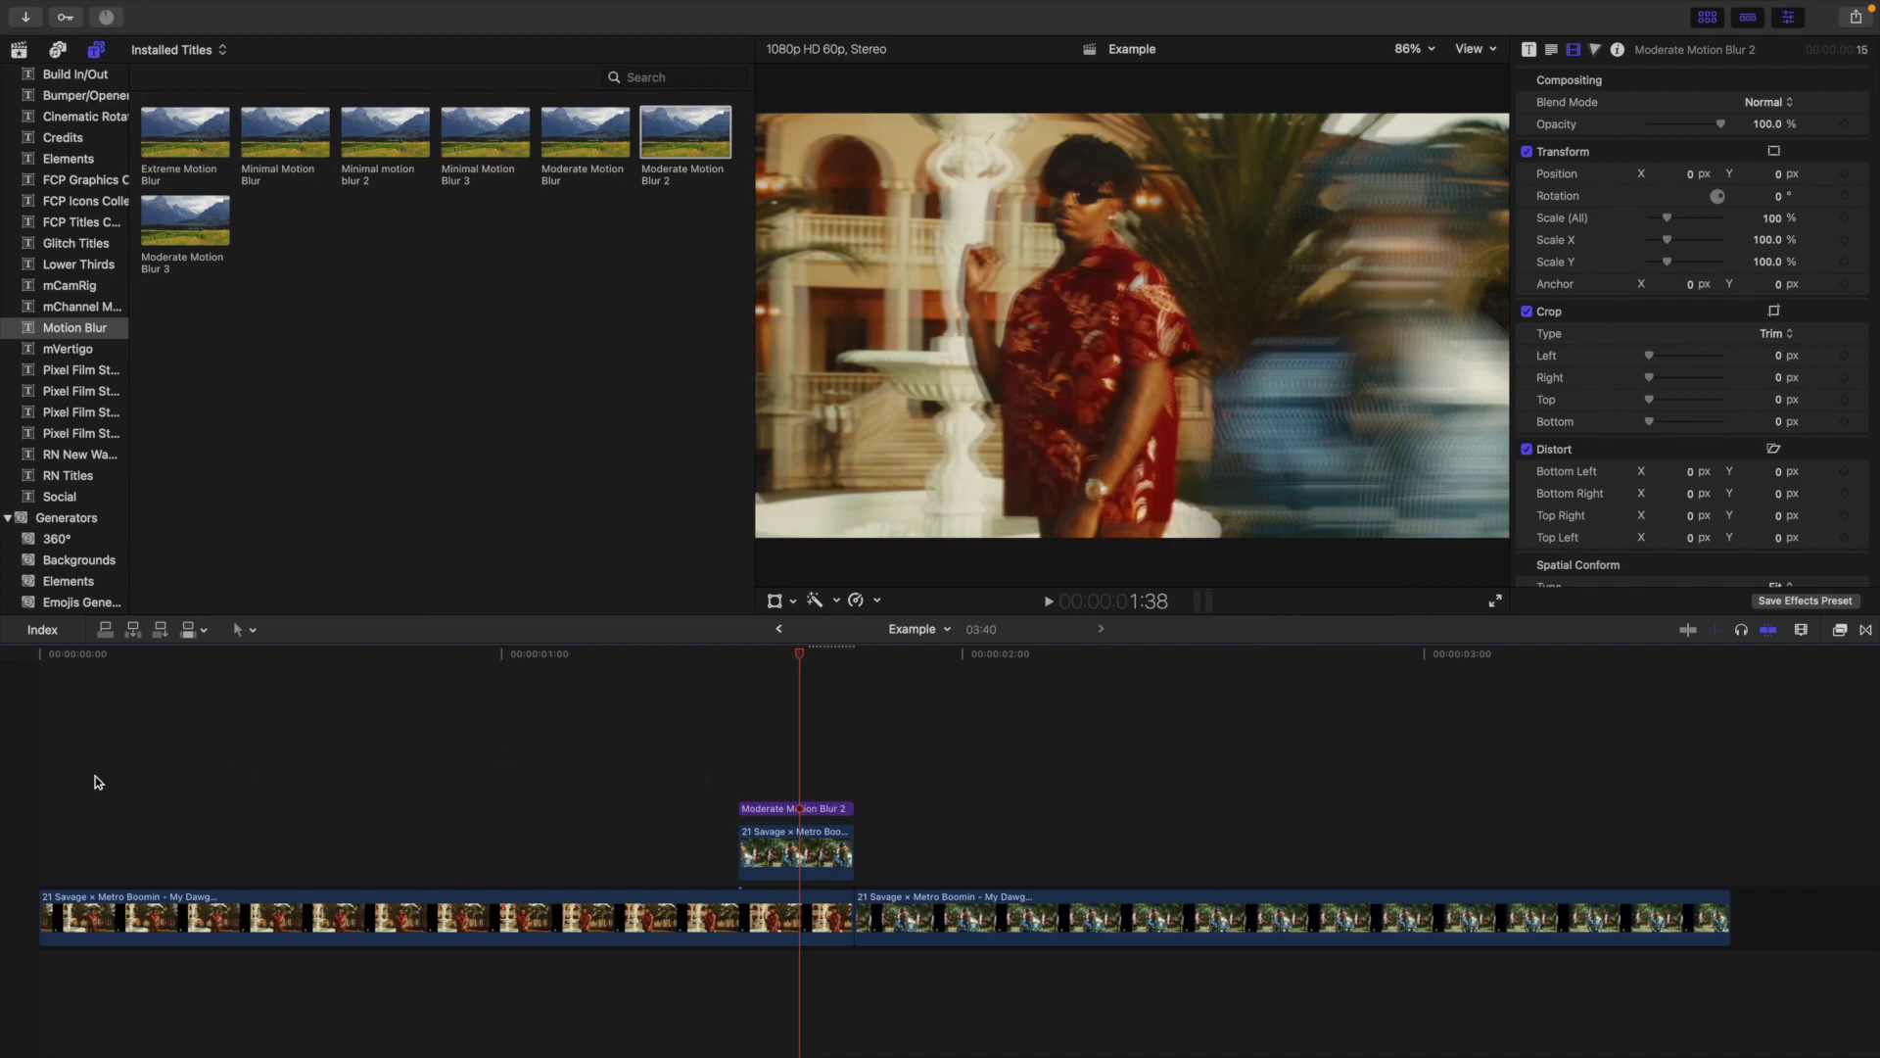
key(Home)
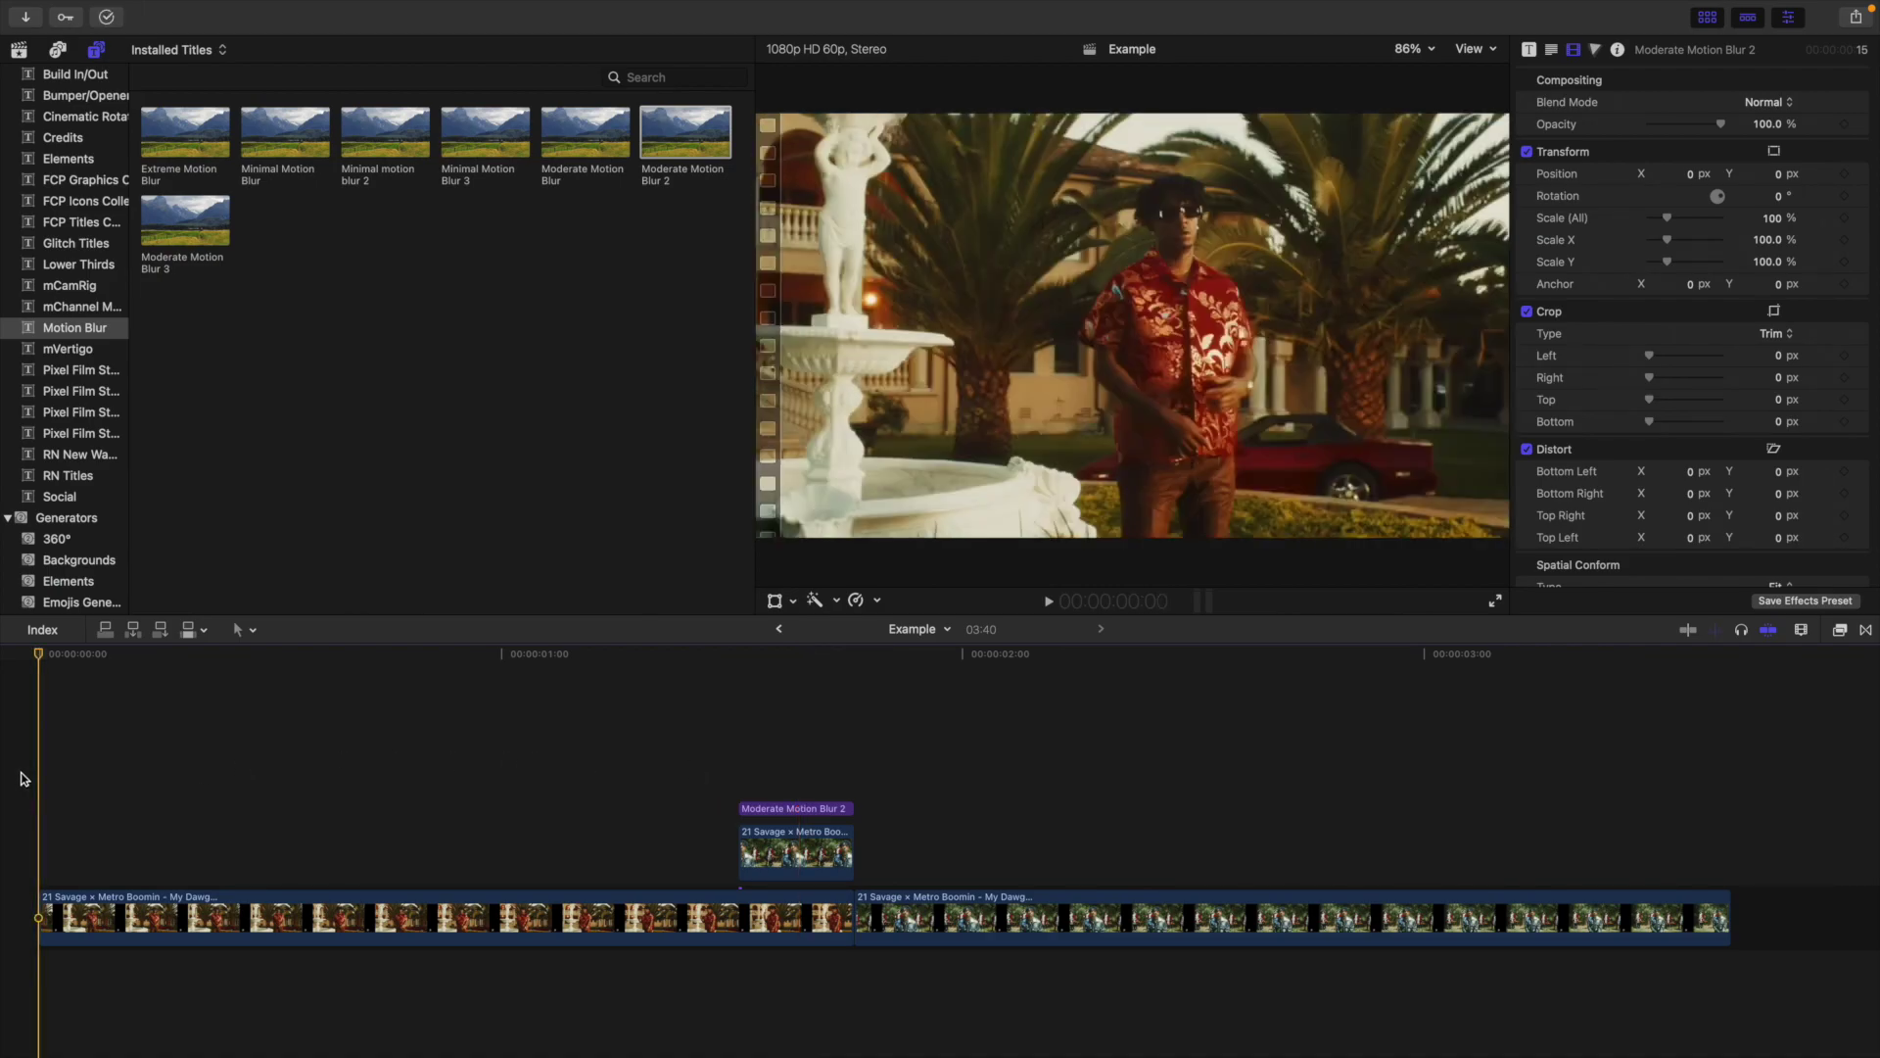
key(space)
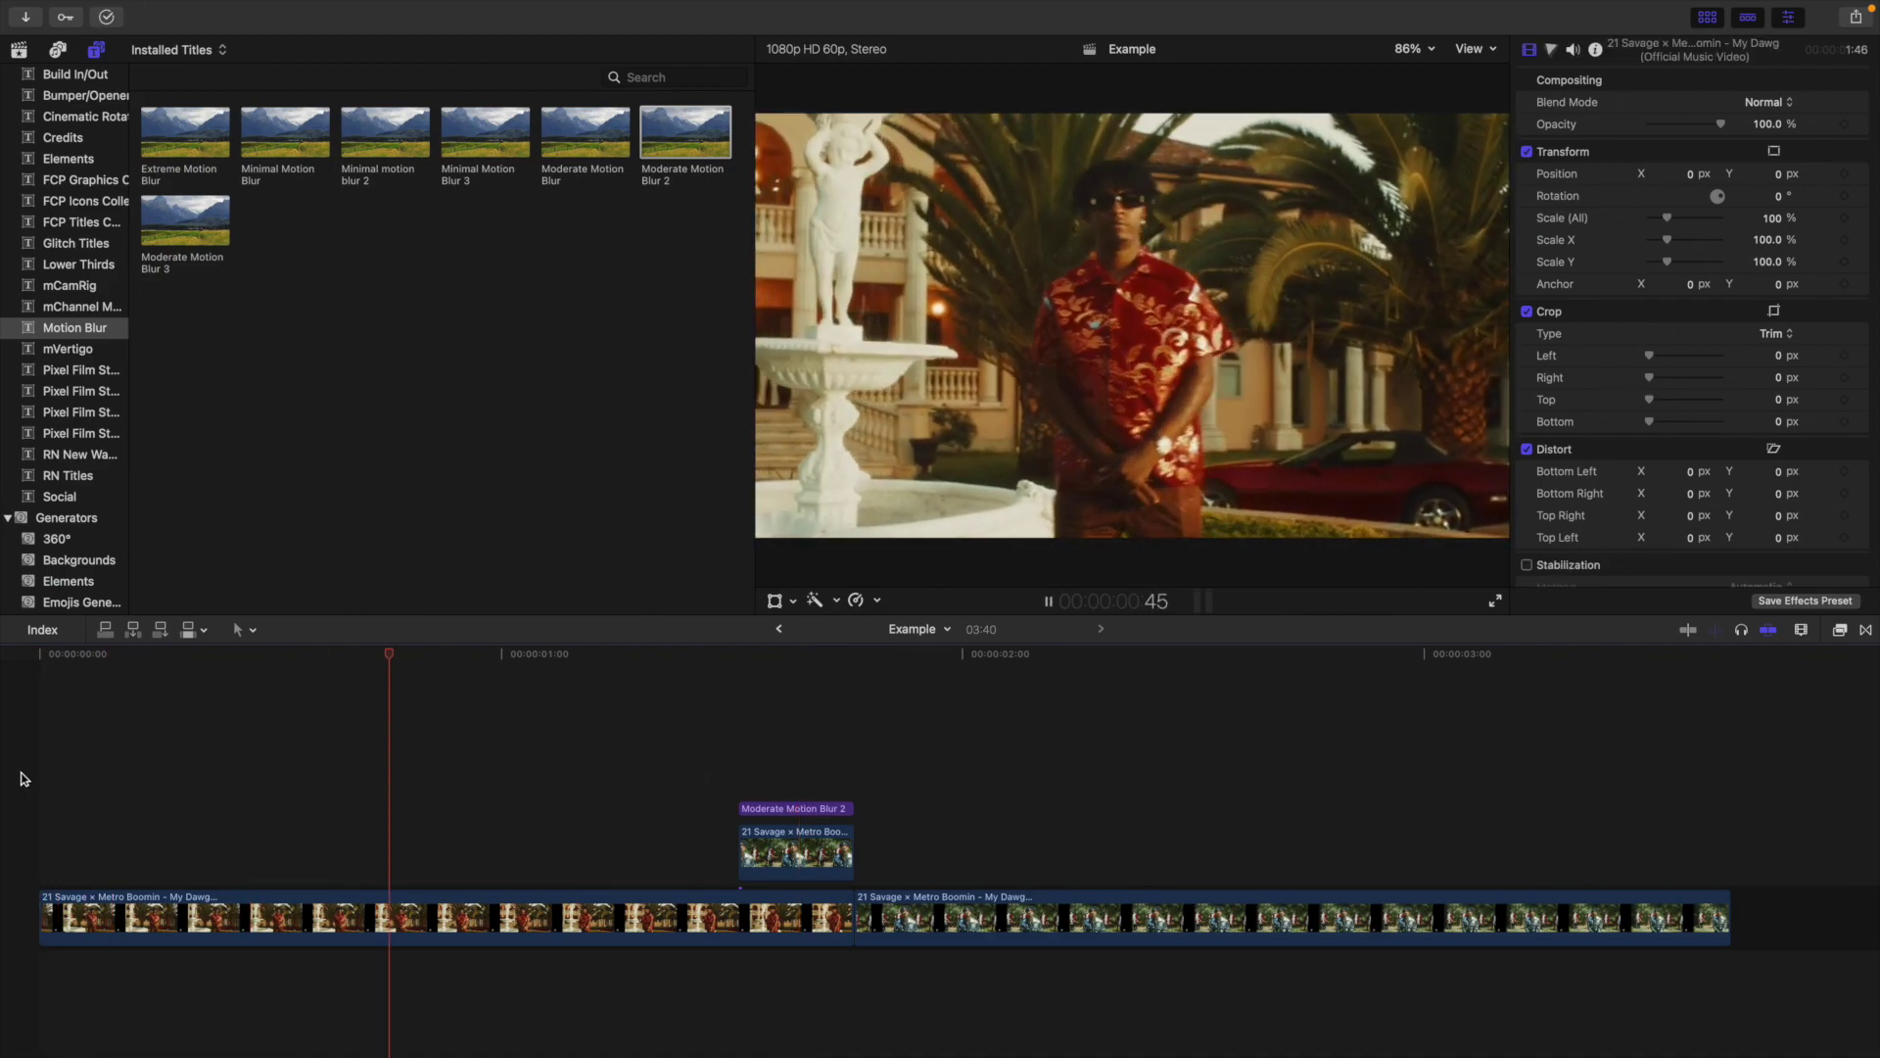
key(Home)
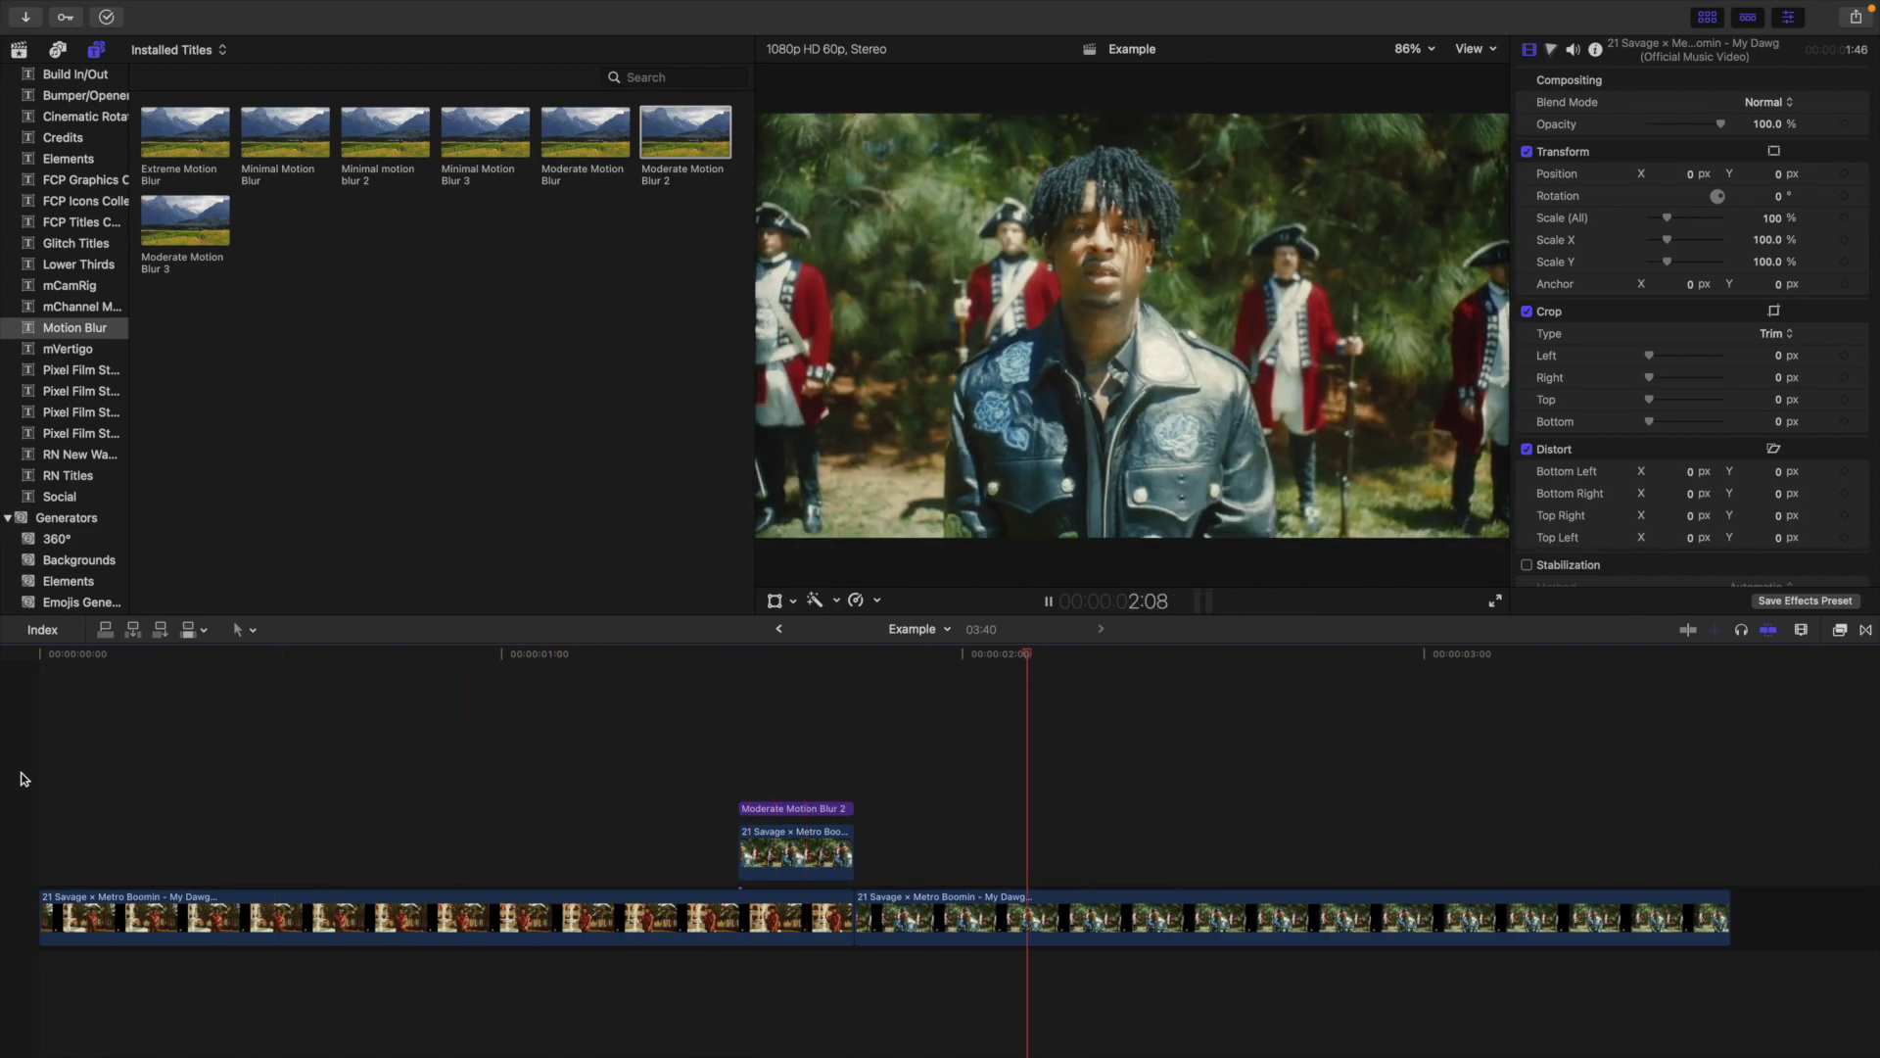
key(space)
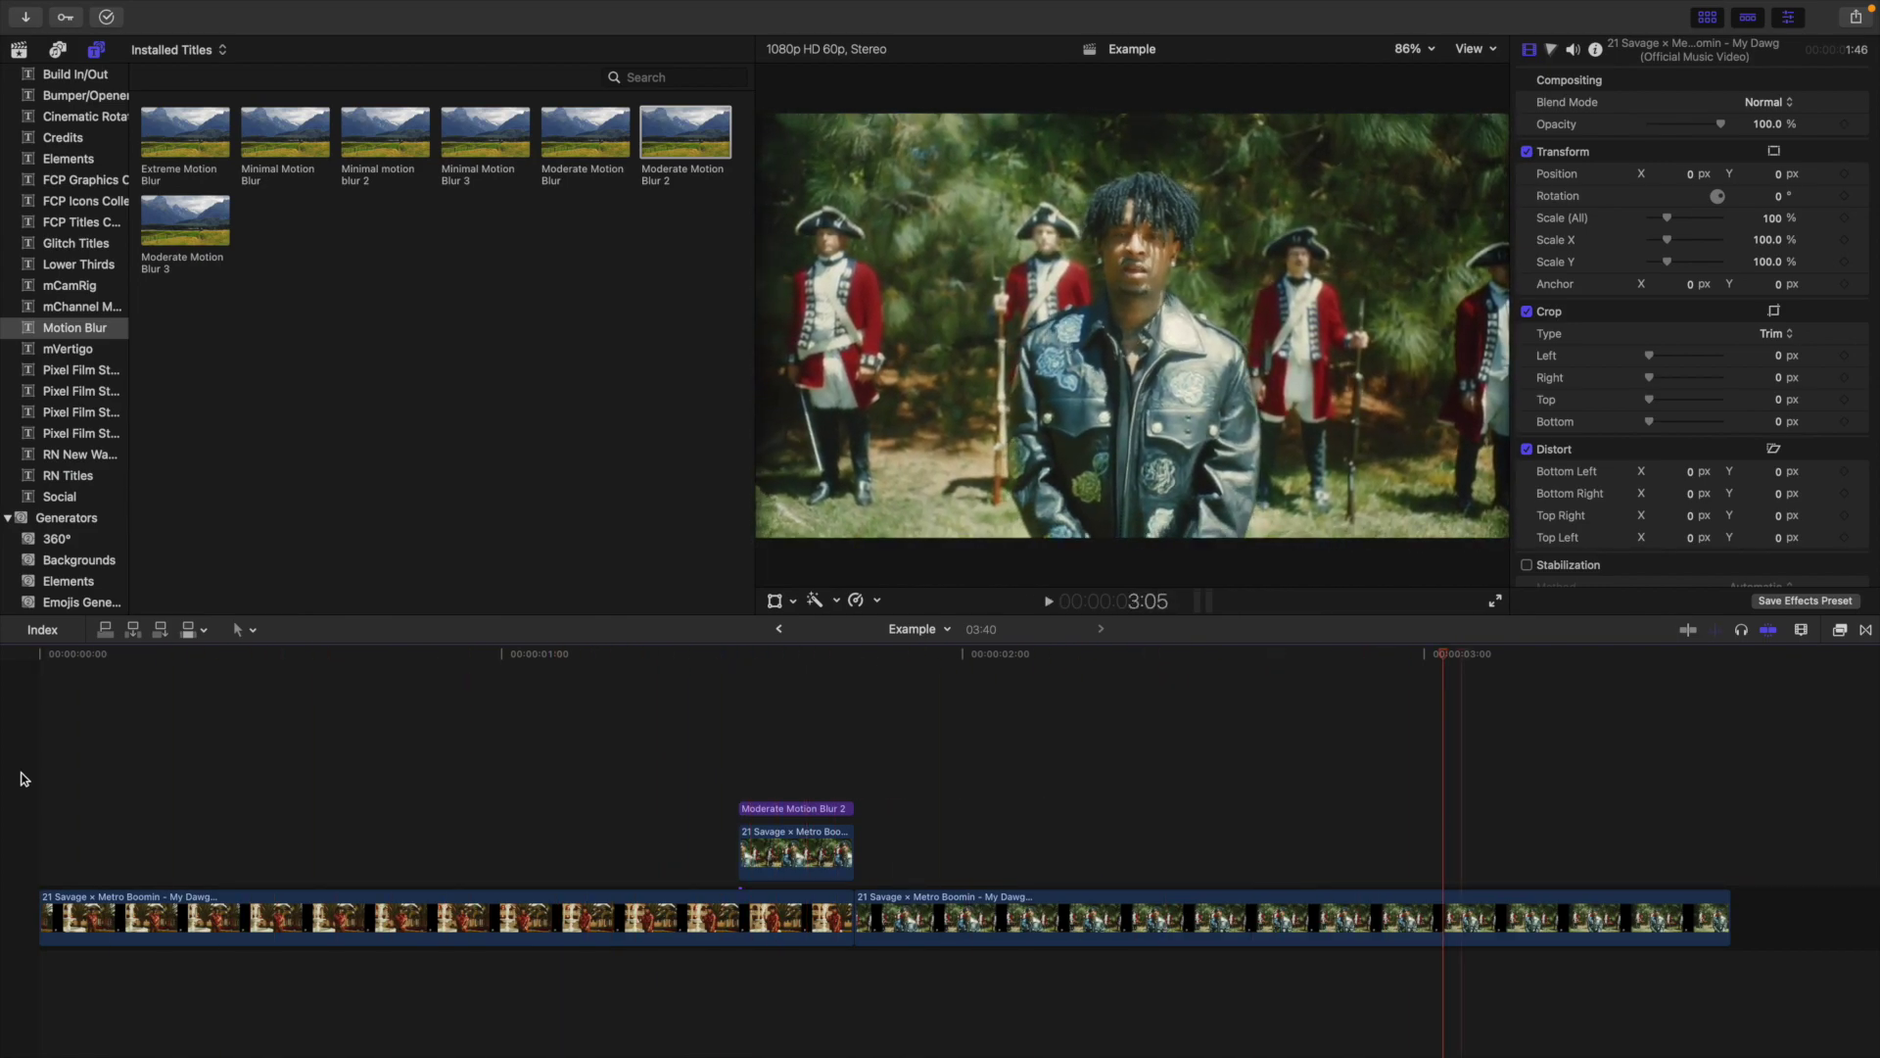
Step: Combine the motion blur title and the masked freeze frame clip into a compound clip named Freeze Frame
click(794, 780)
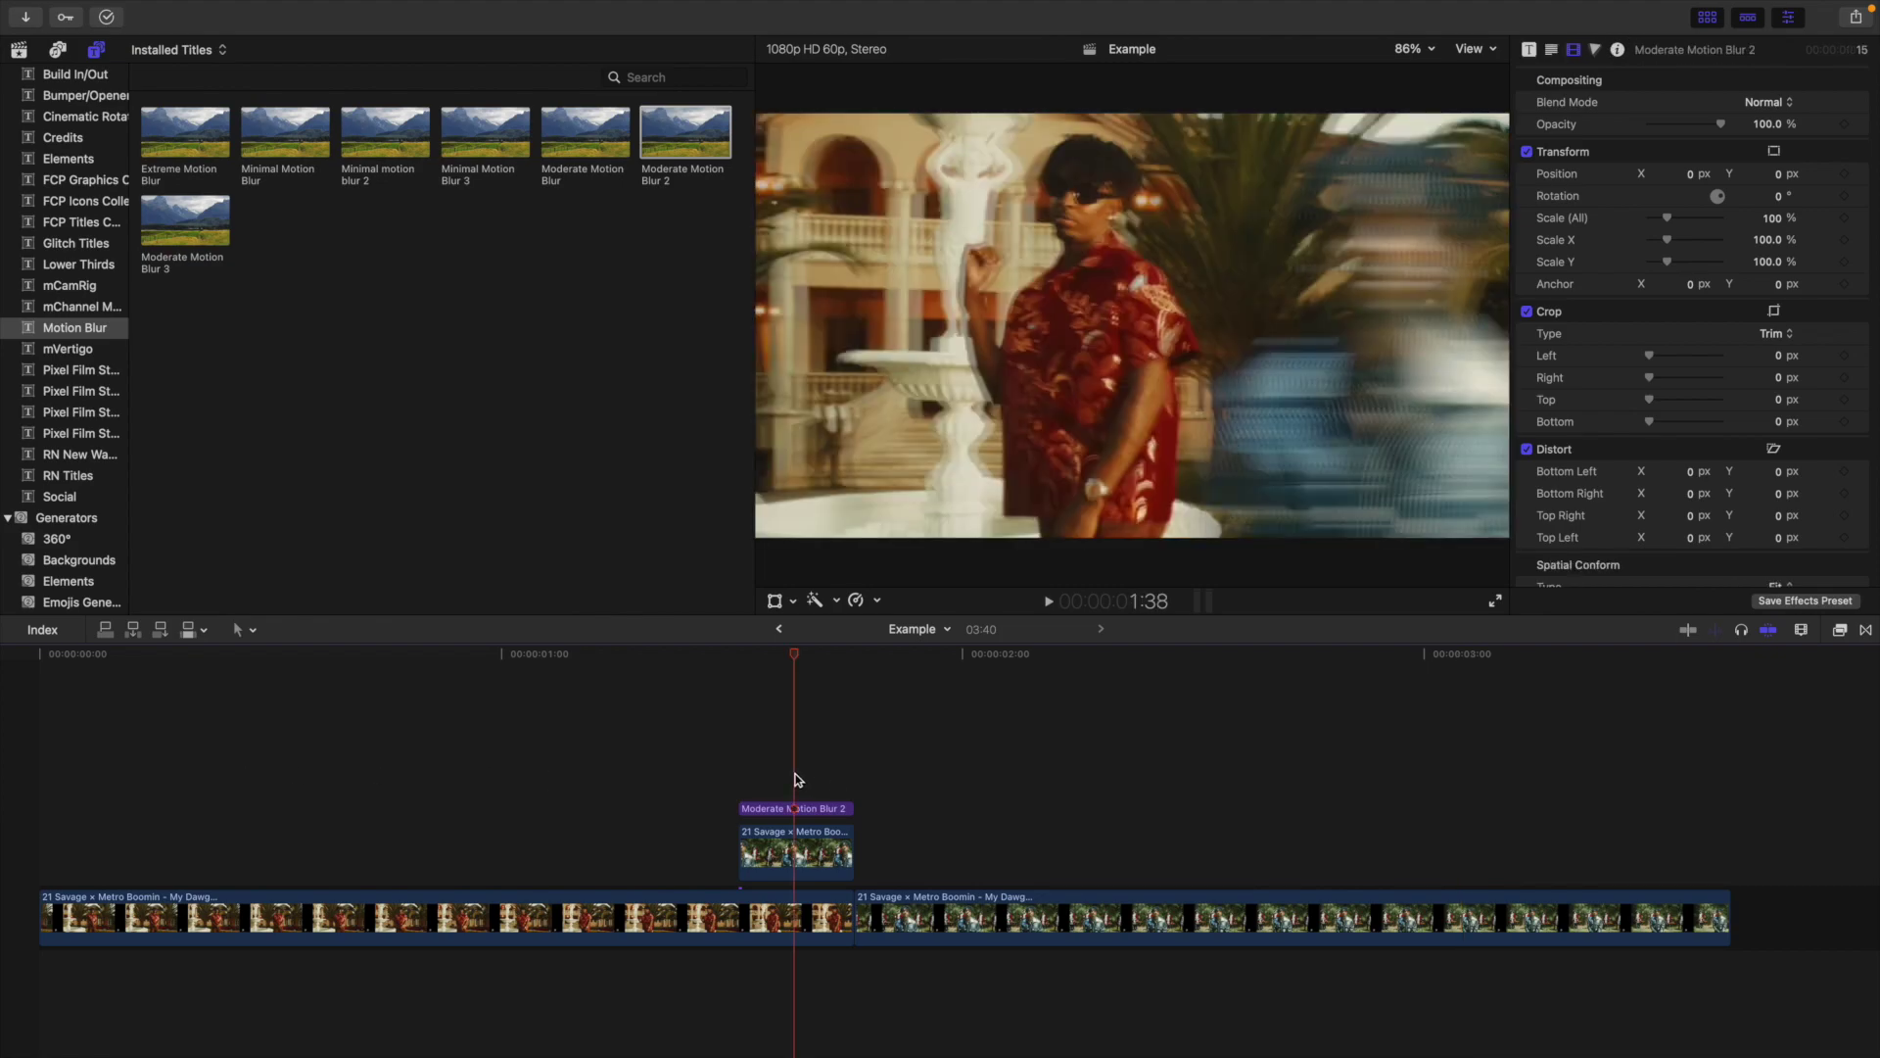
drag(744, 779, 818, 855)
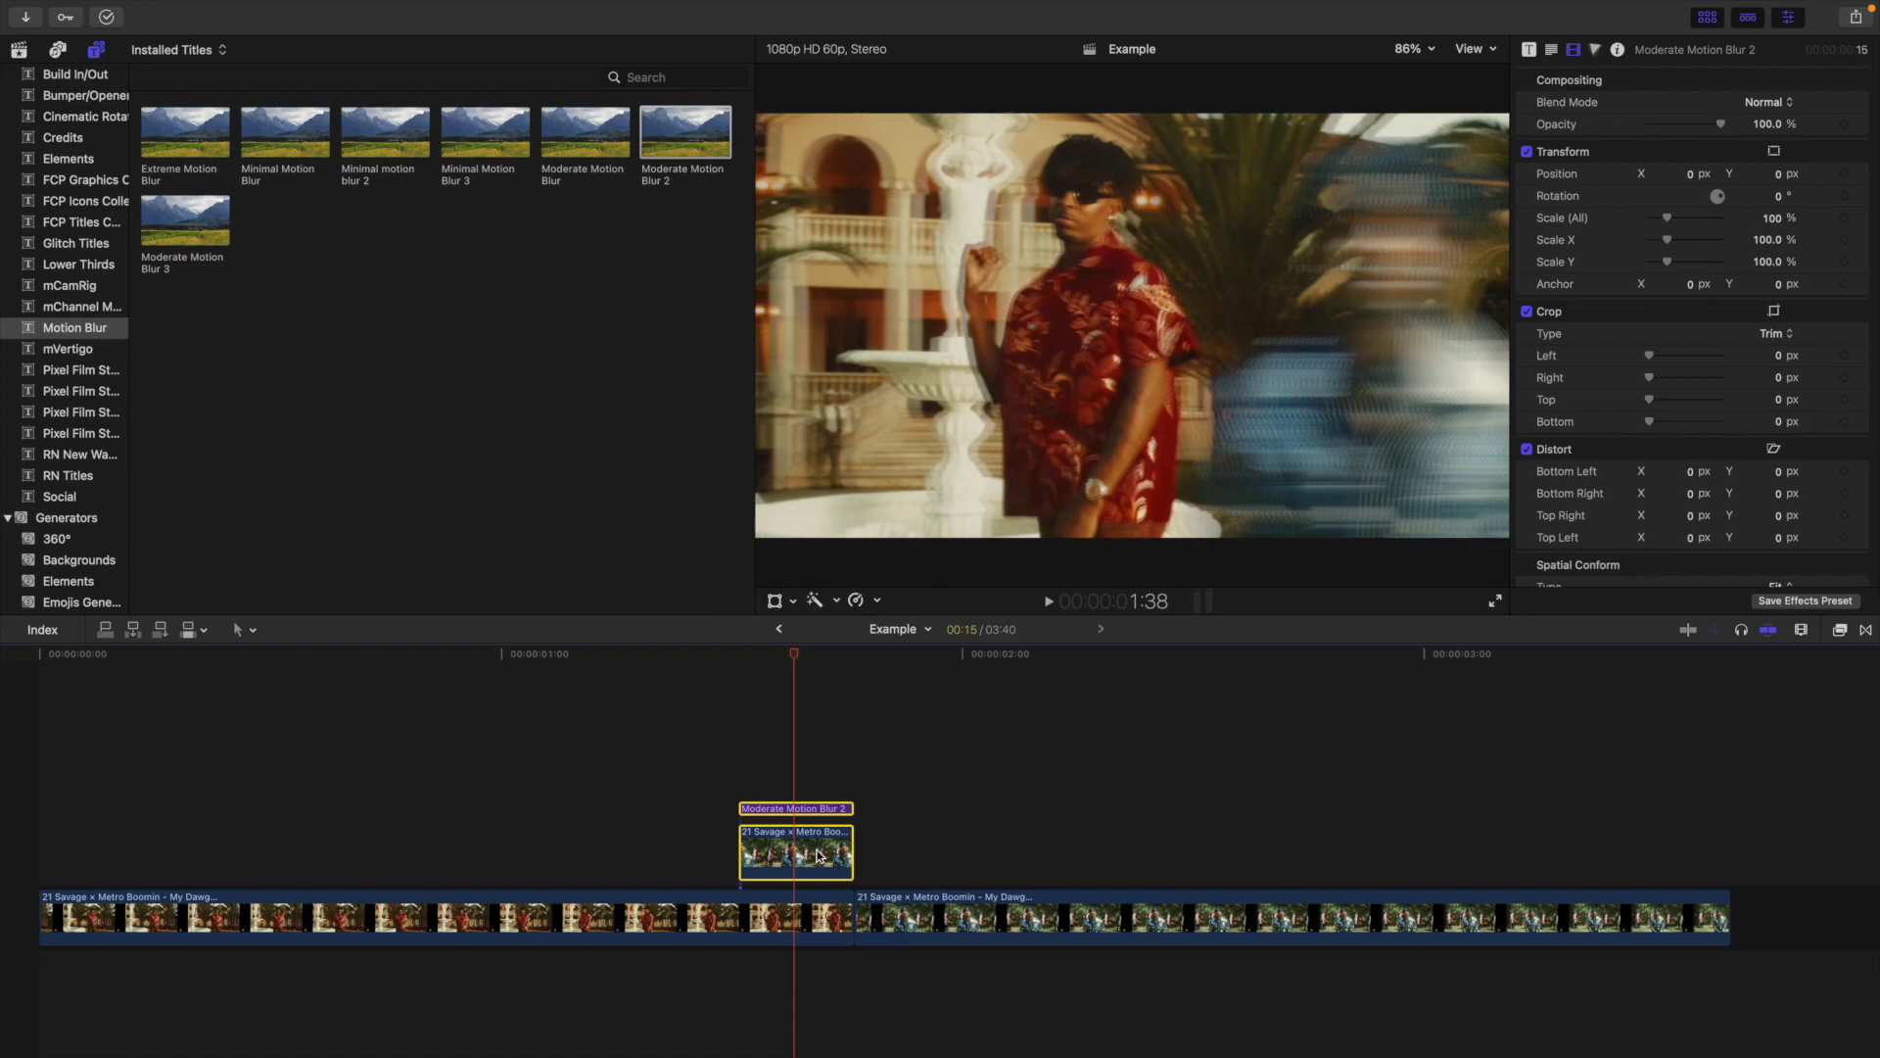
key(alt+g)
text(F)
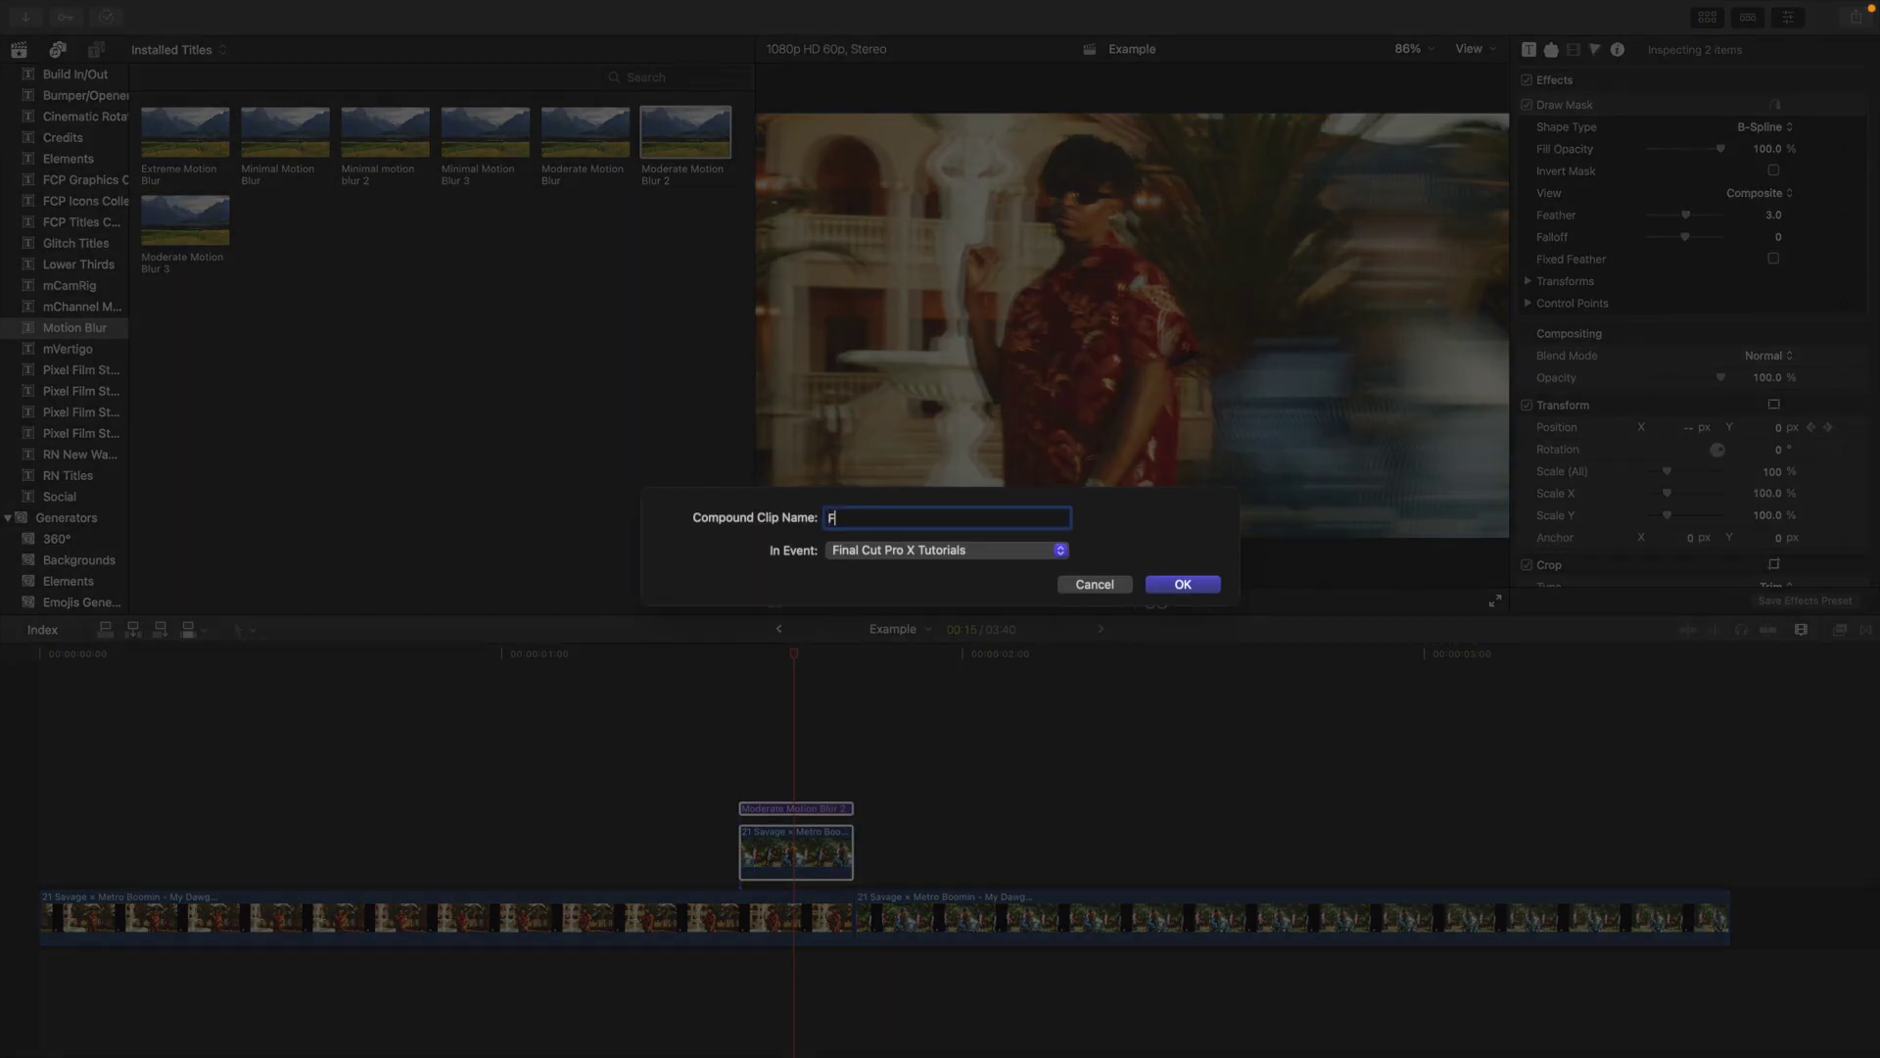
text(reeze Frame)
key(Return)
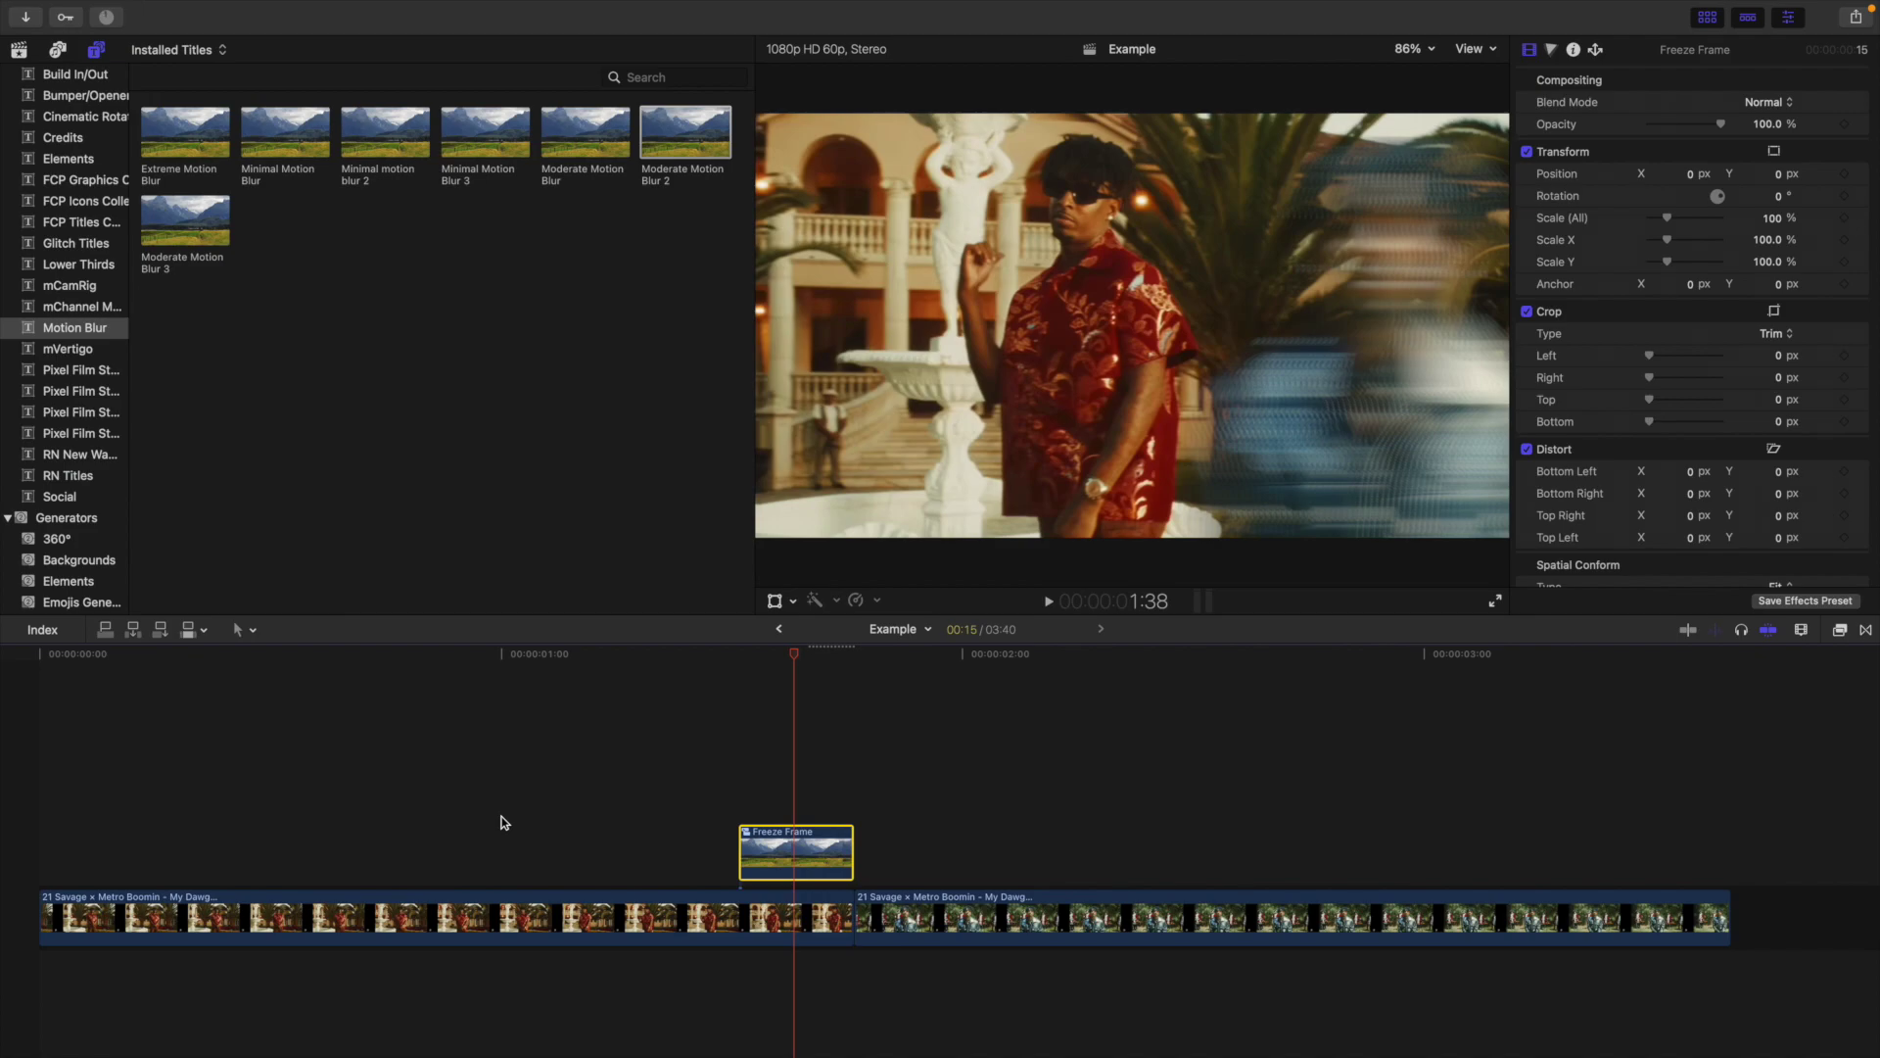
Step: Replay the timeline from the beginning several times to review the finished freeze frame transition with motion blur
click(22, 750)
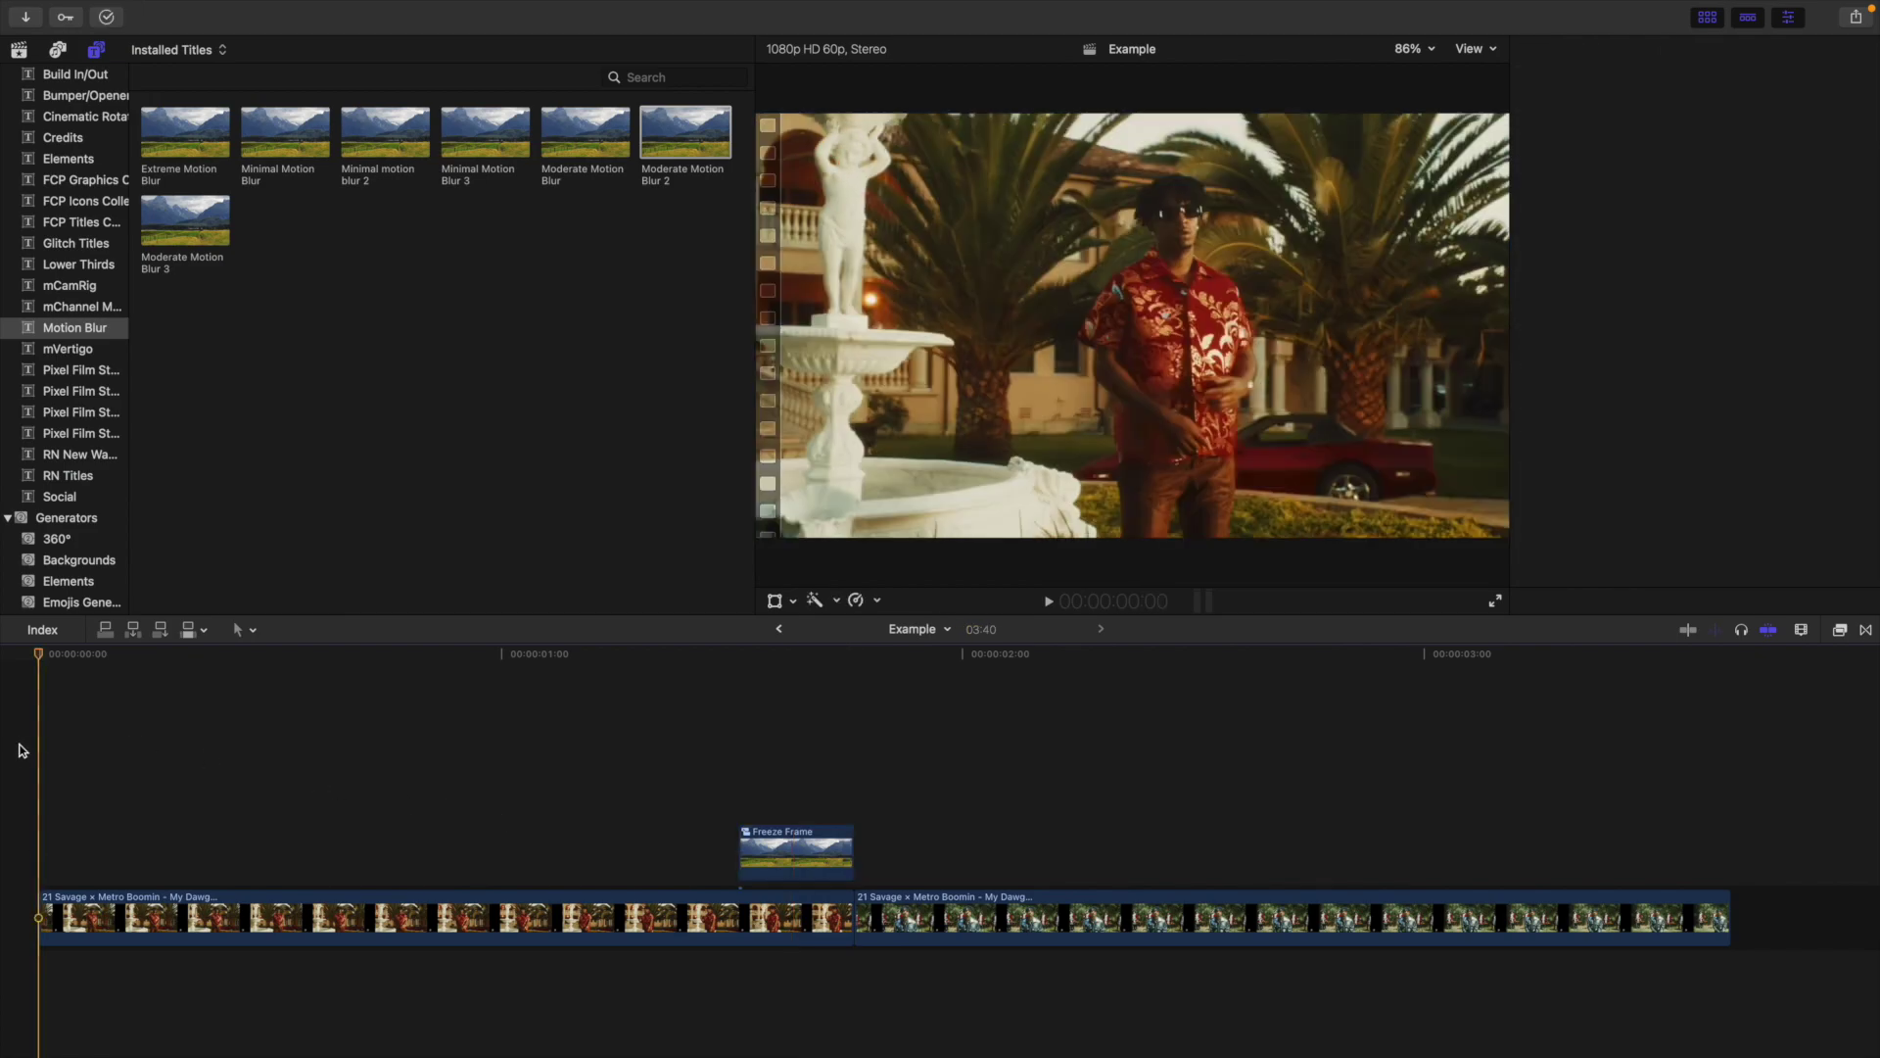
key(space)
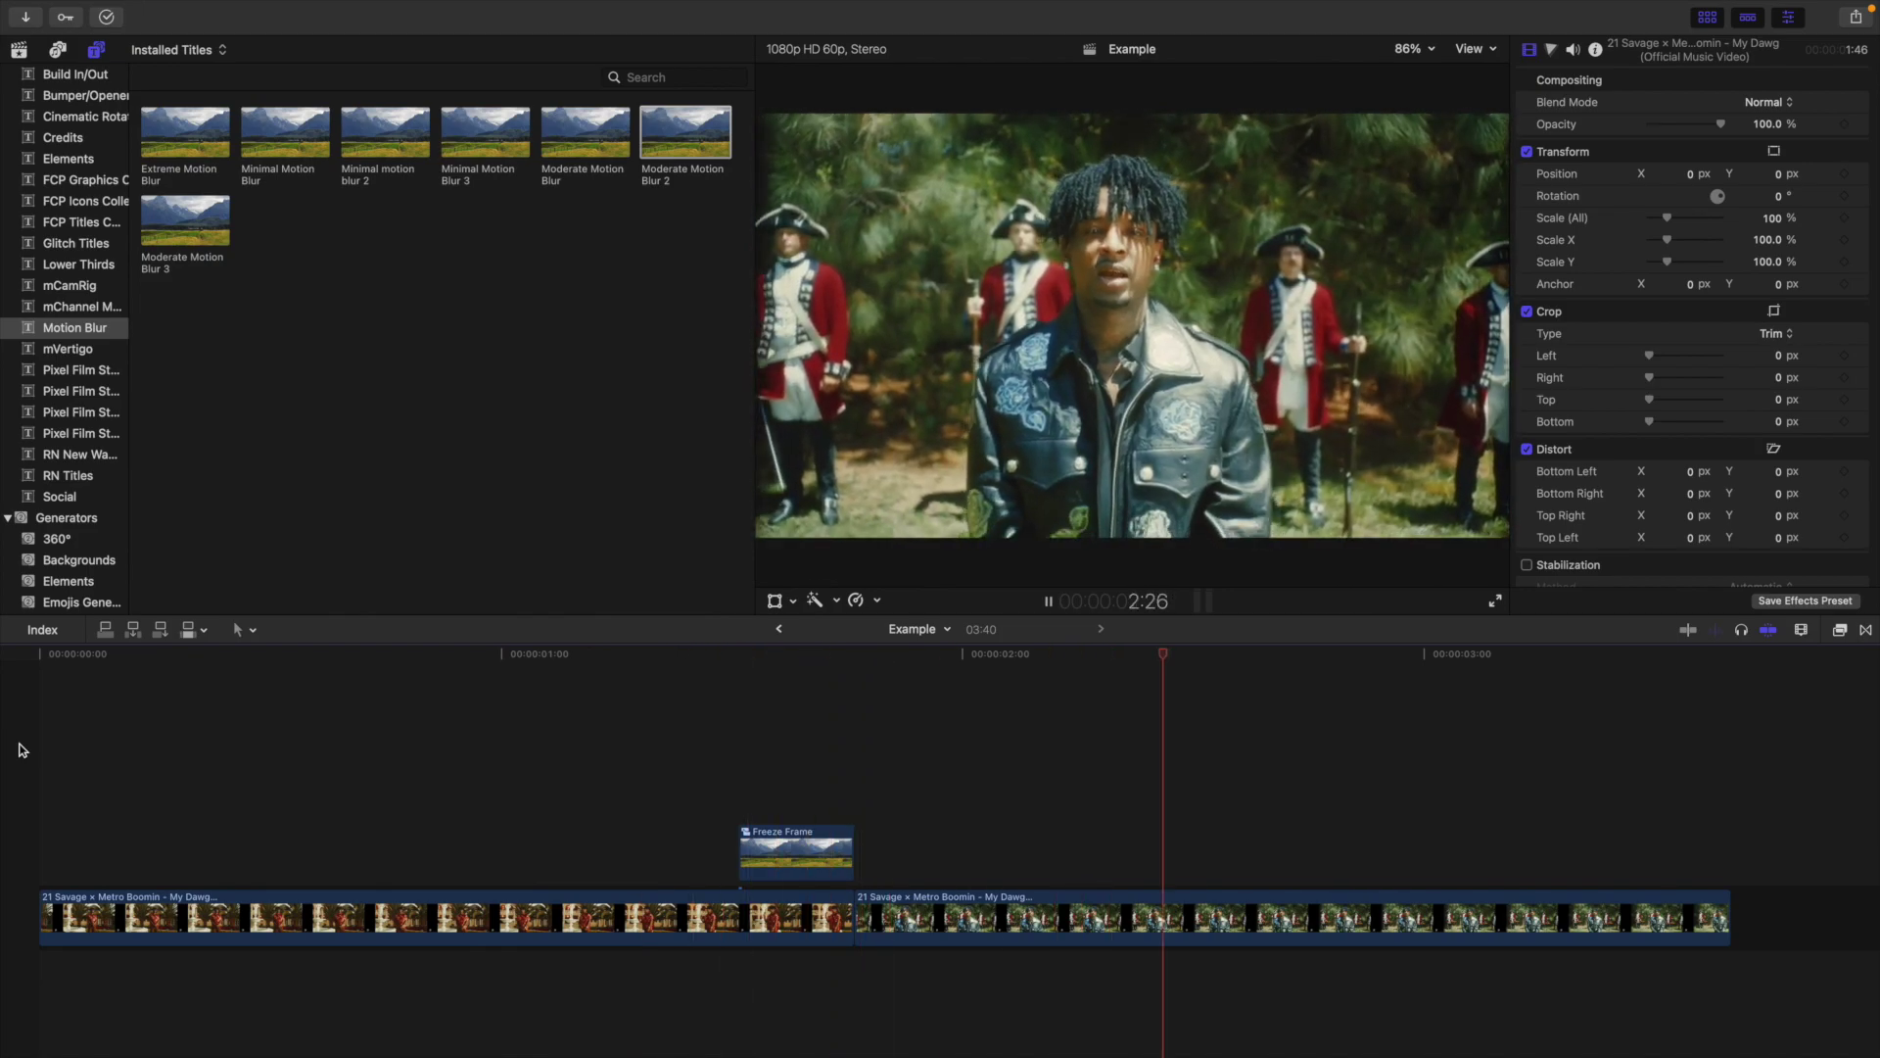
key(Home)
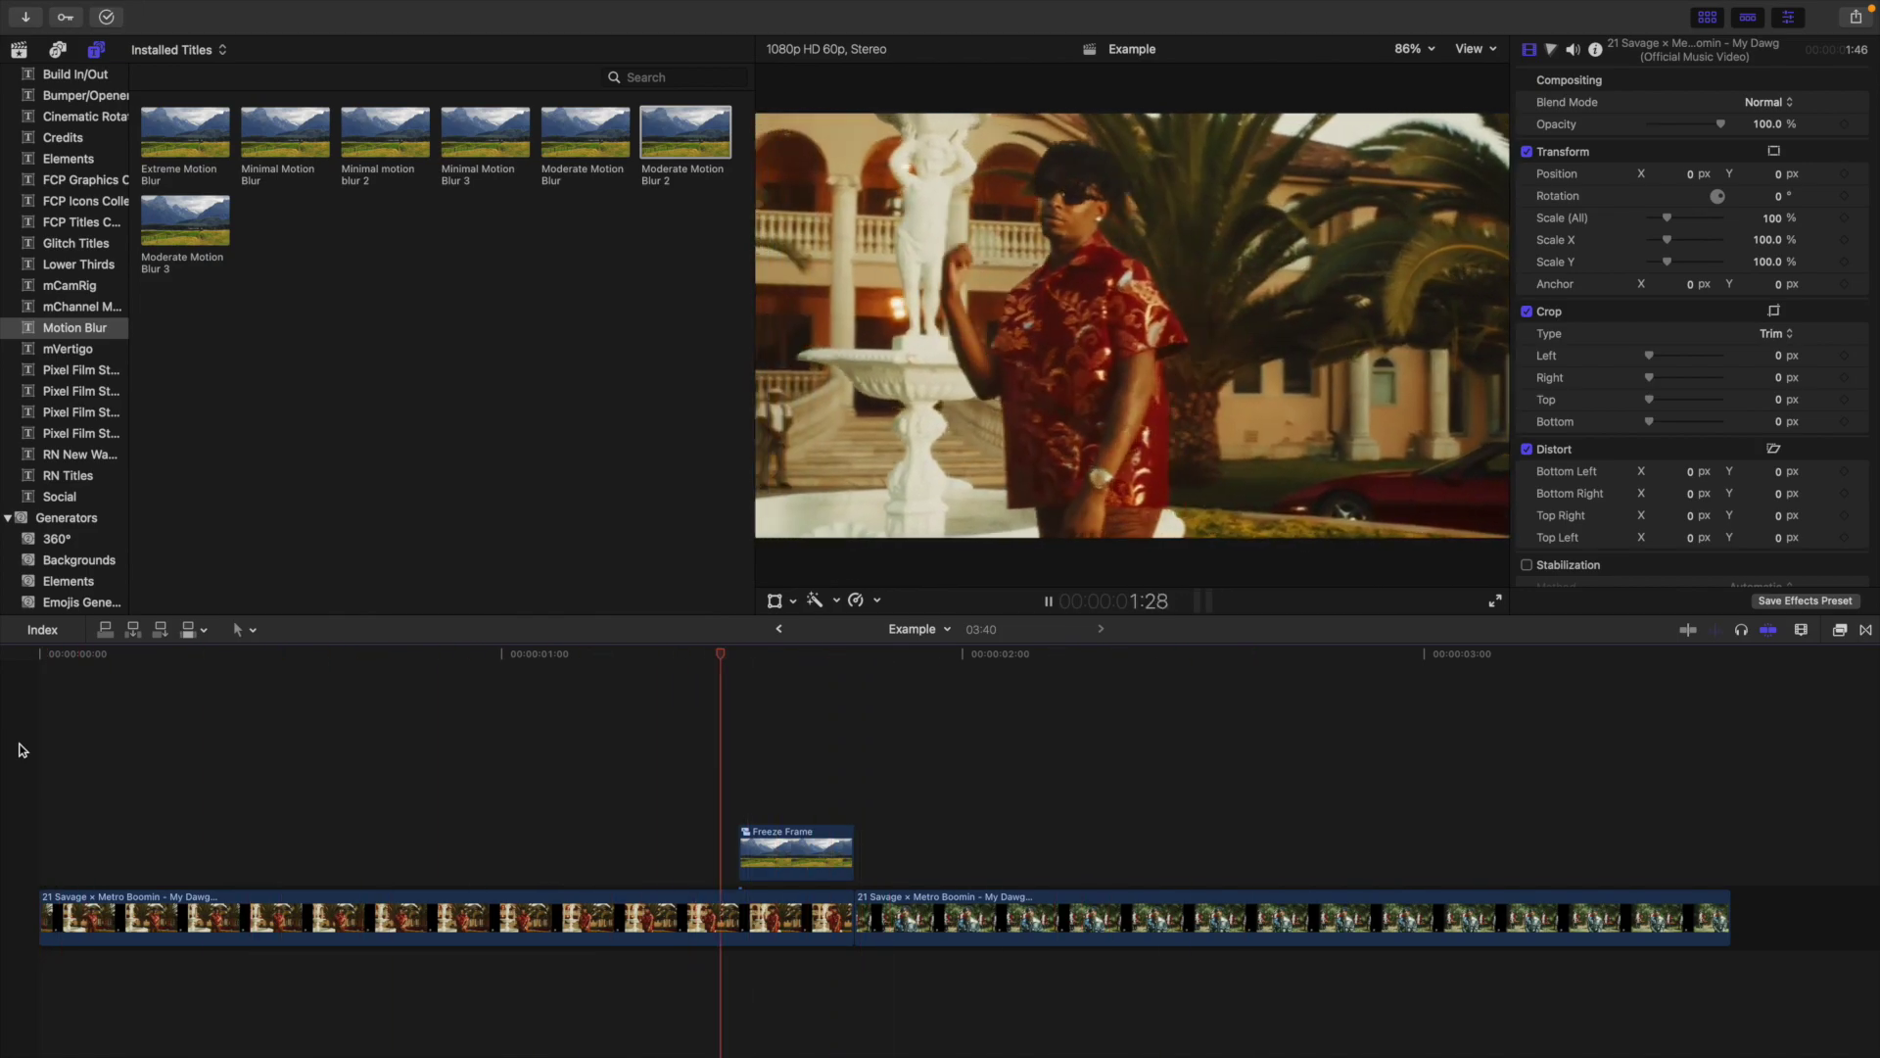
key(Home)
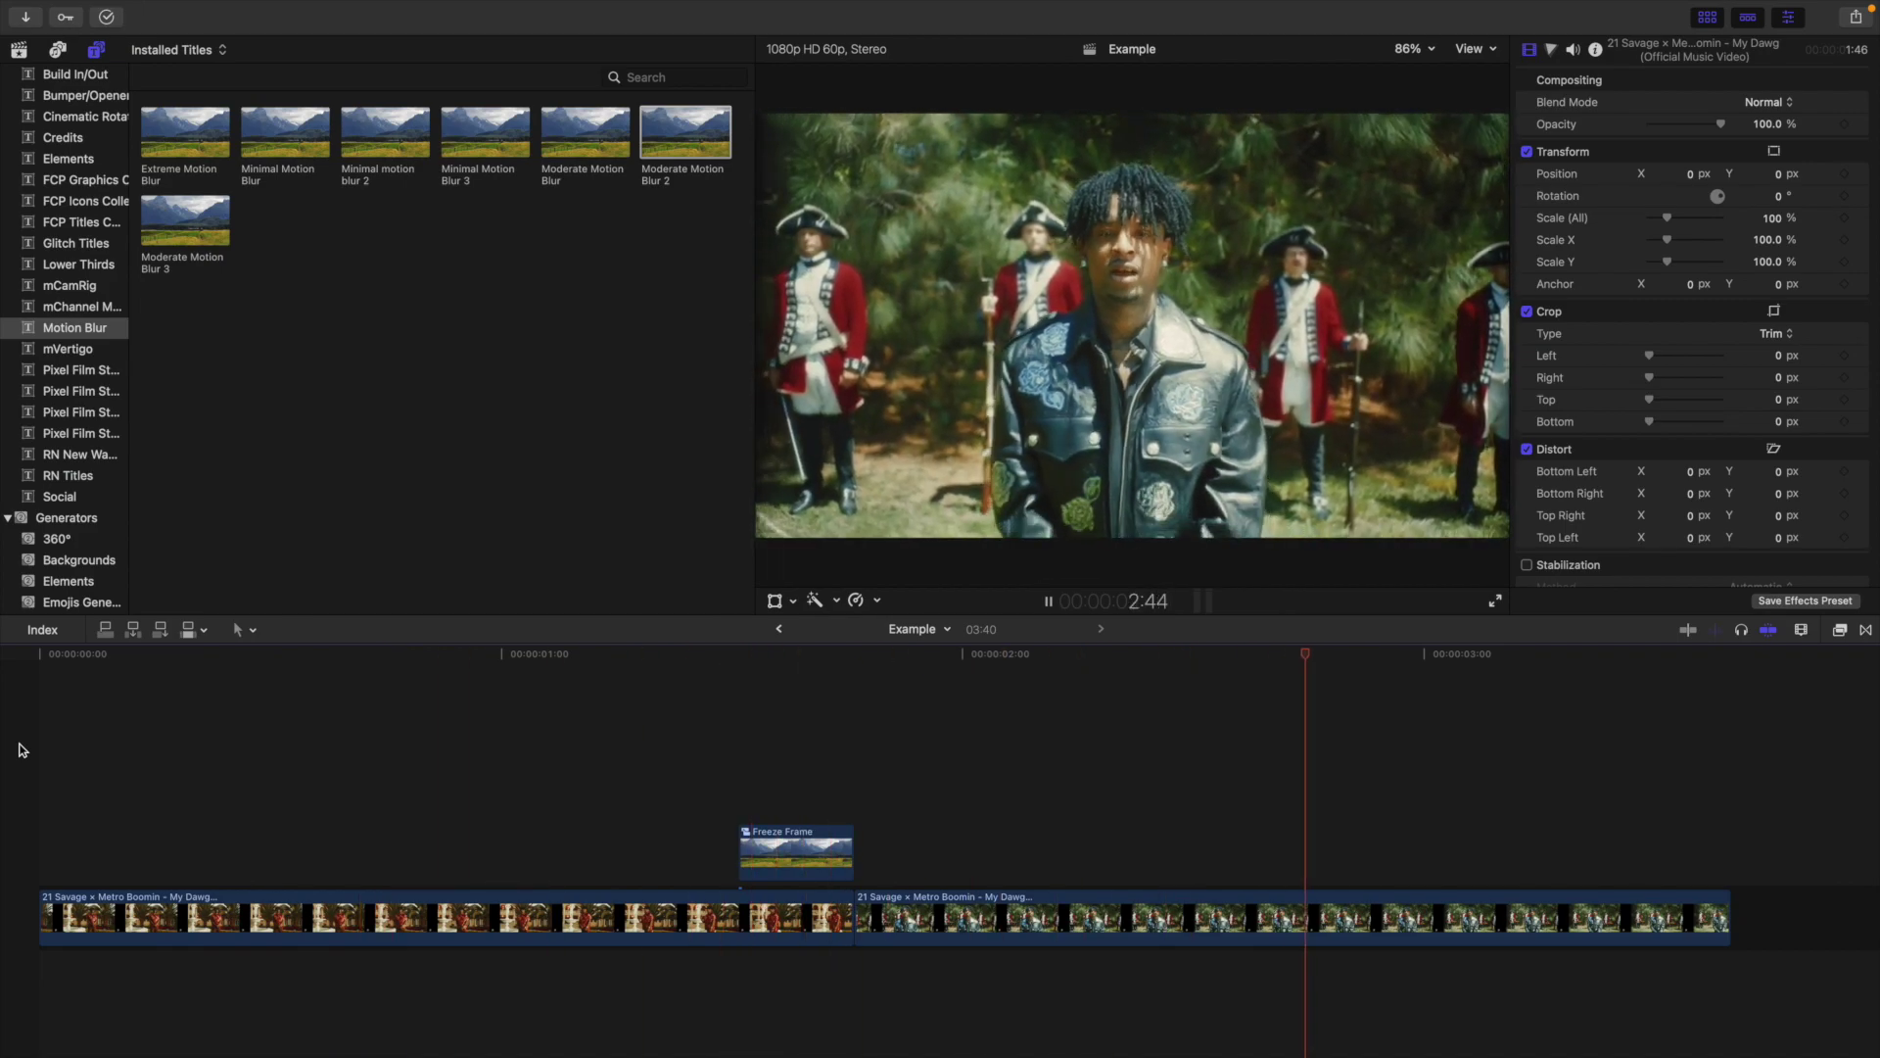
key(Home)
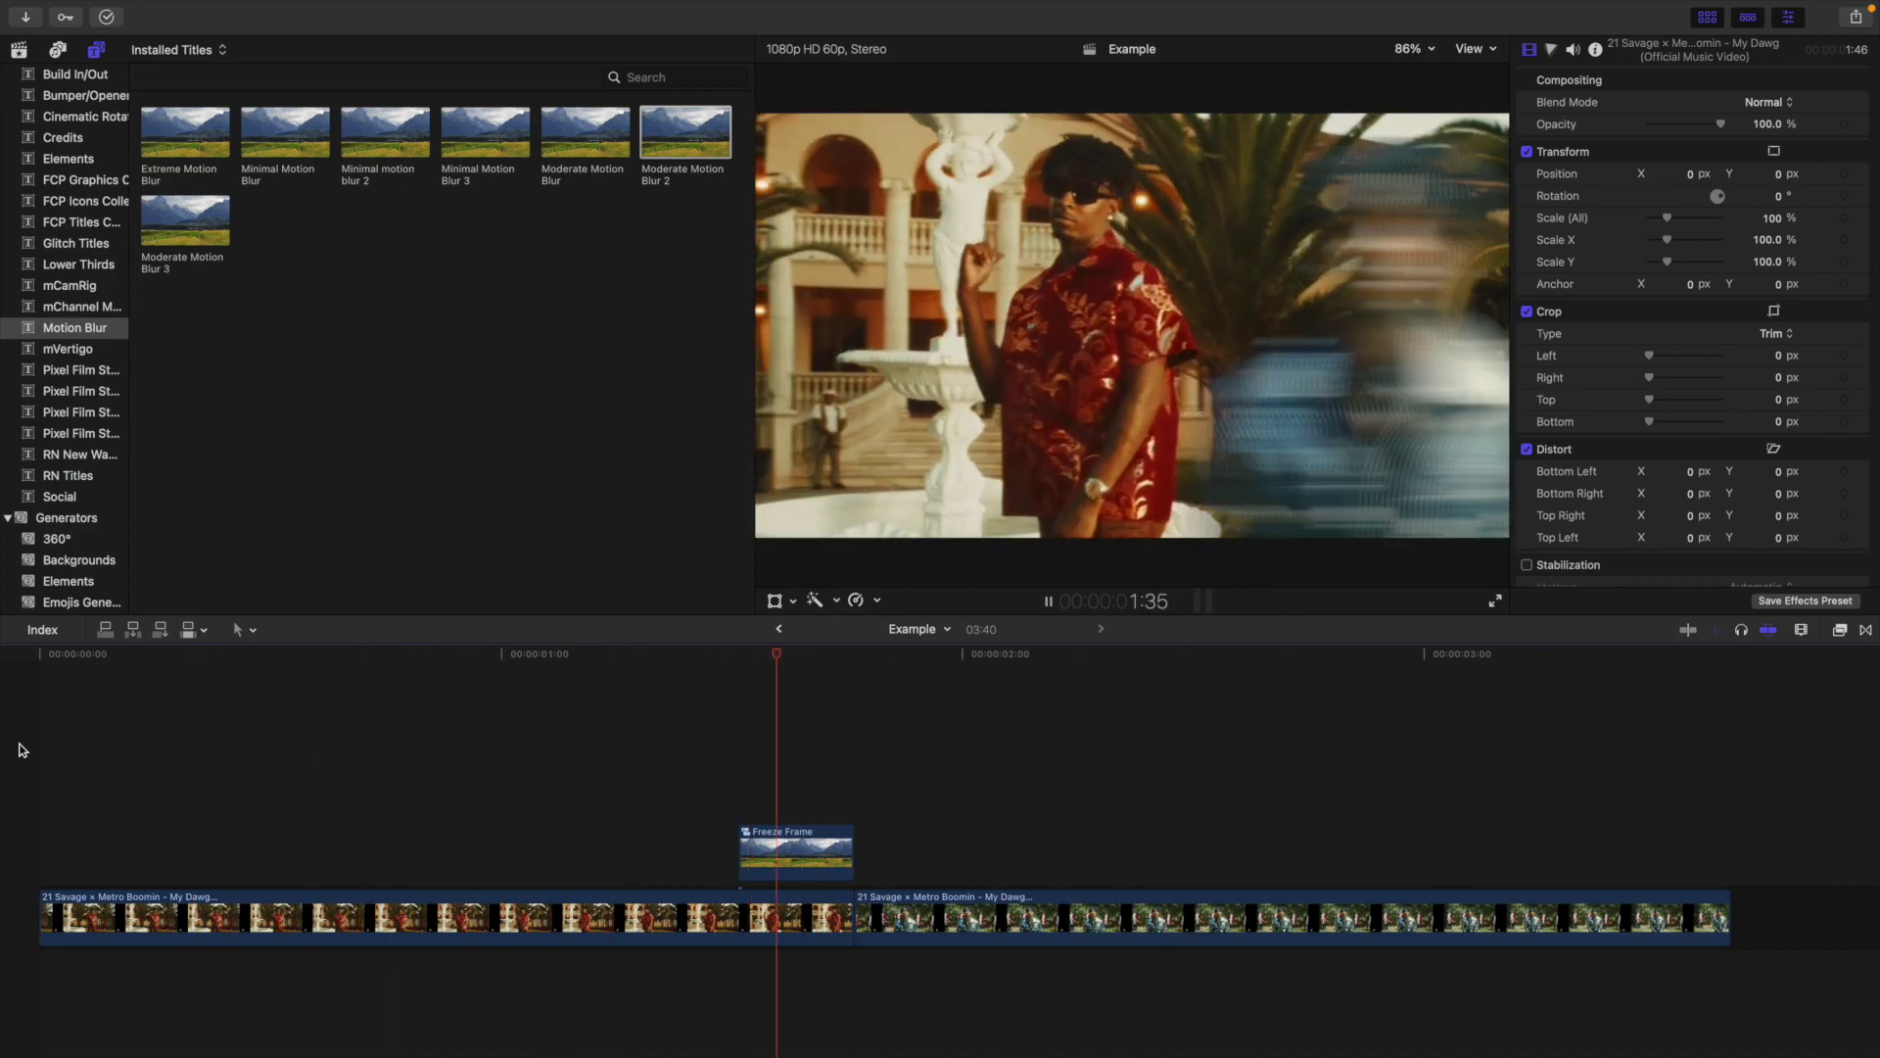
key(Home)
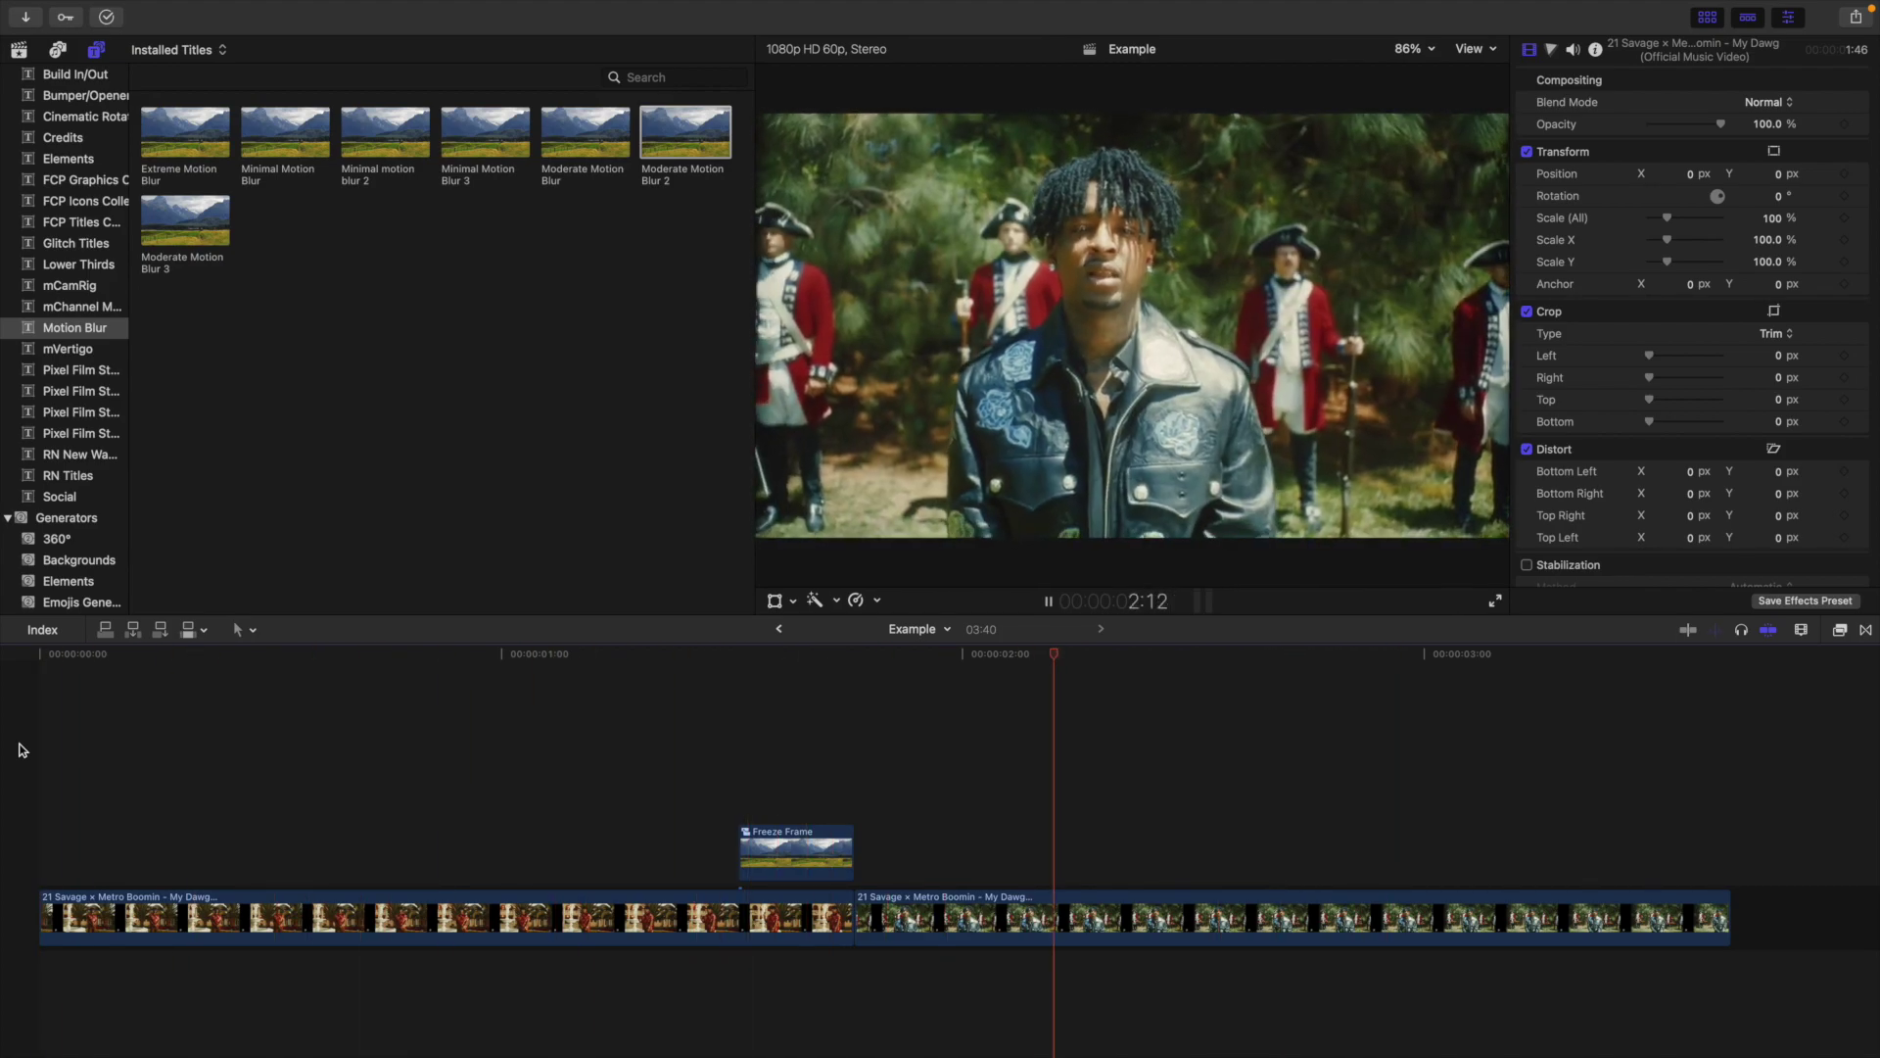
key(Home)
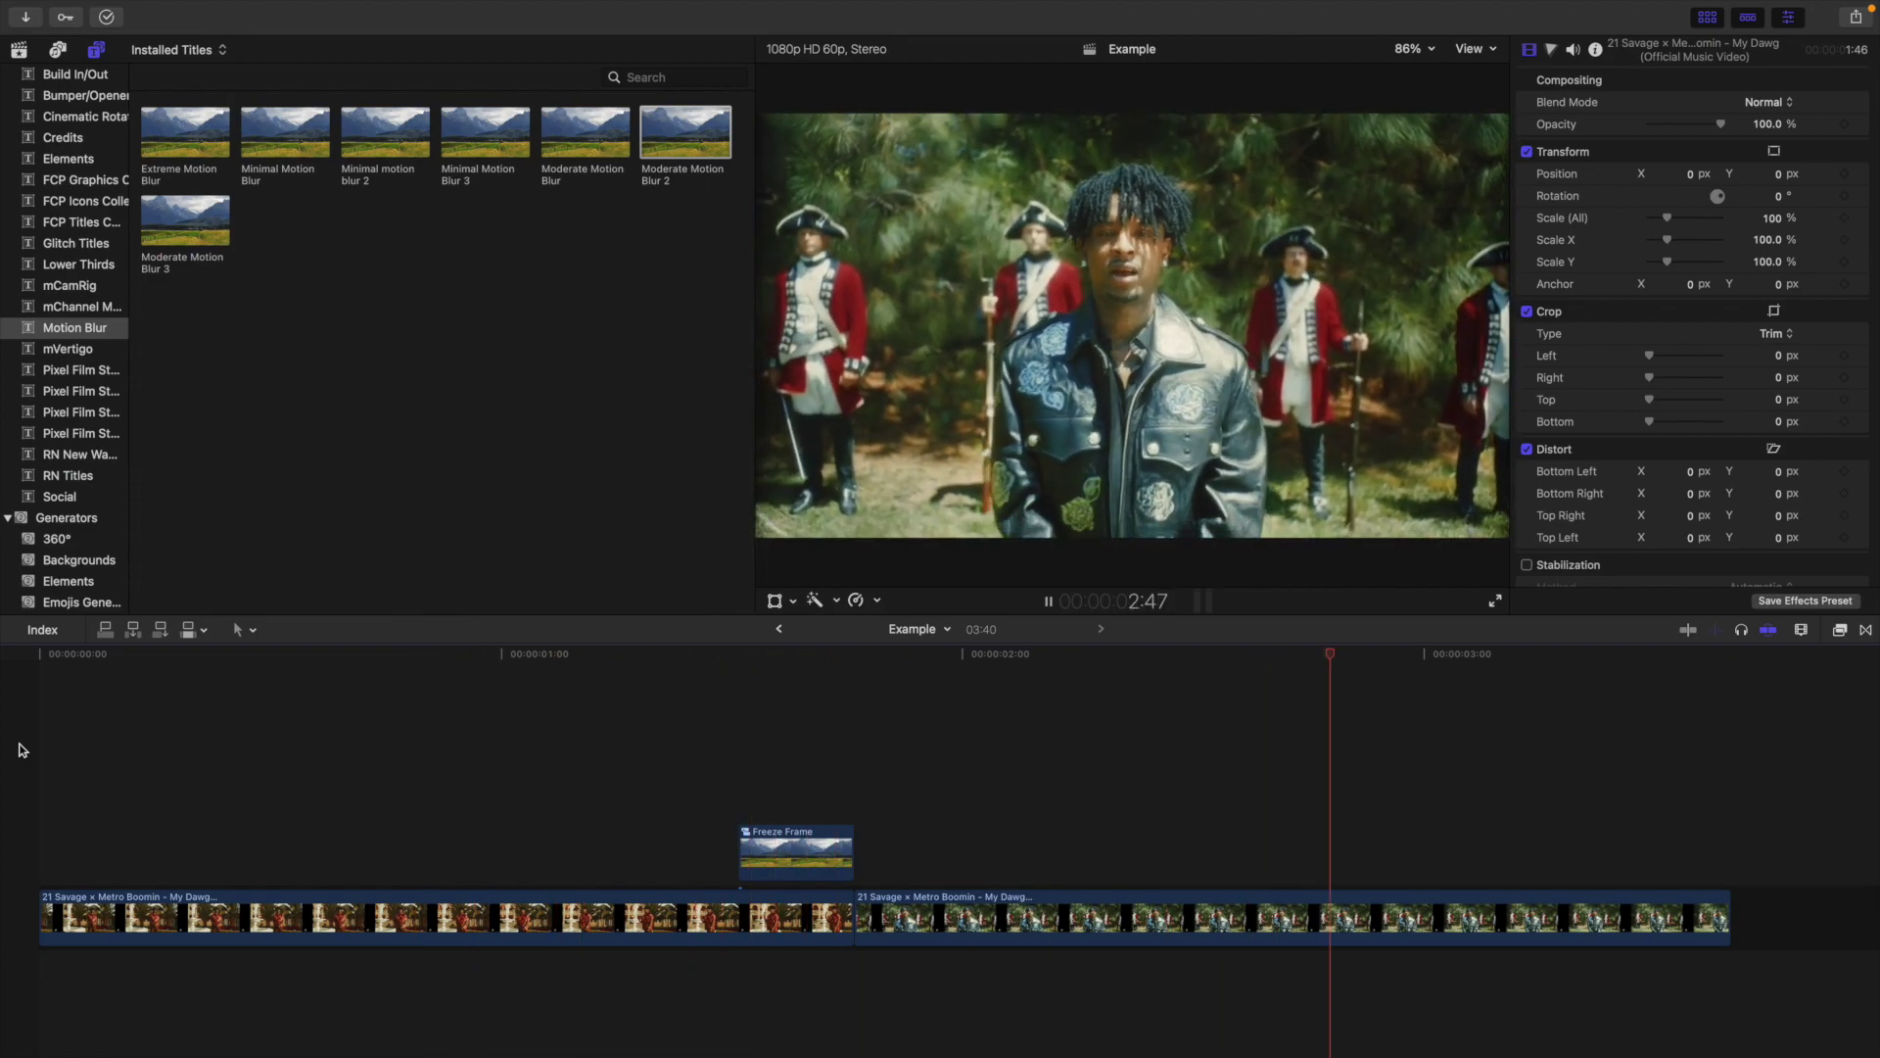
key(Home)
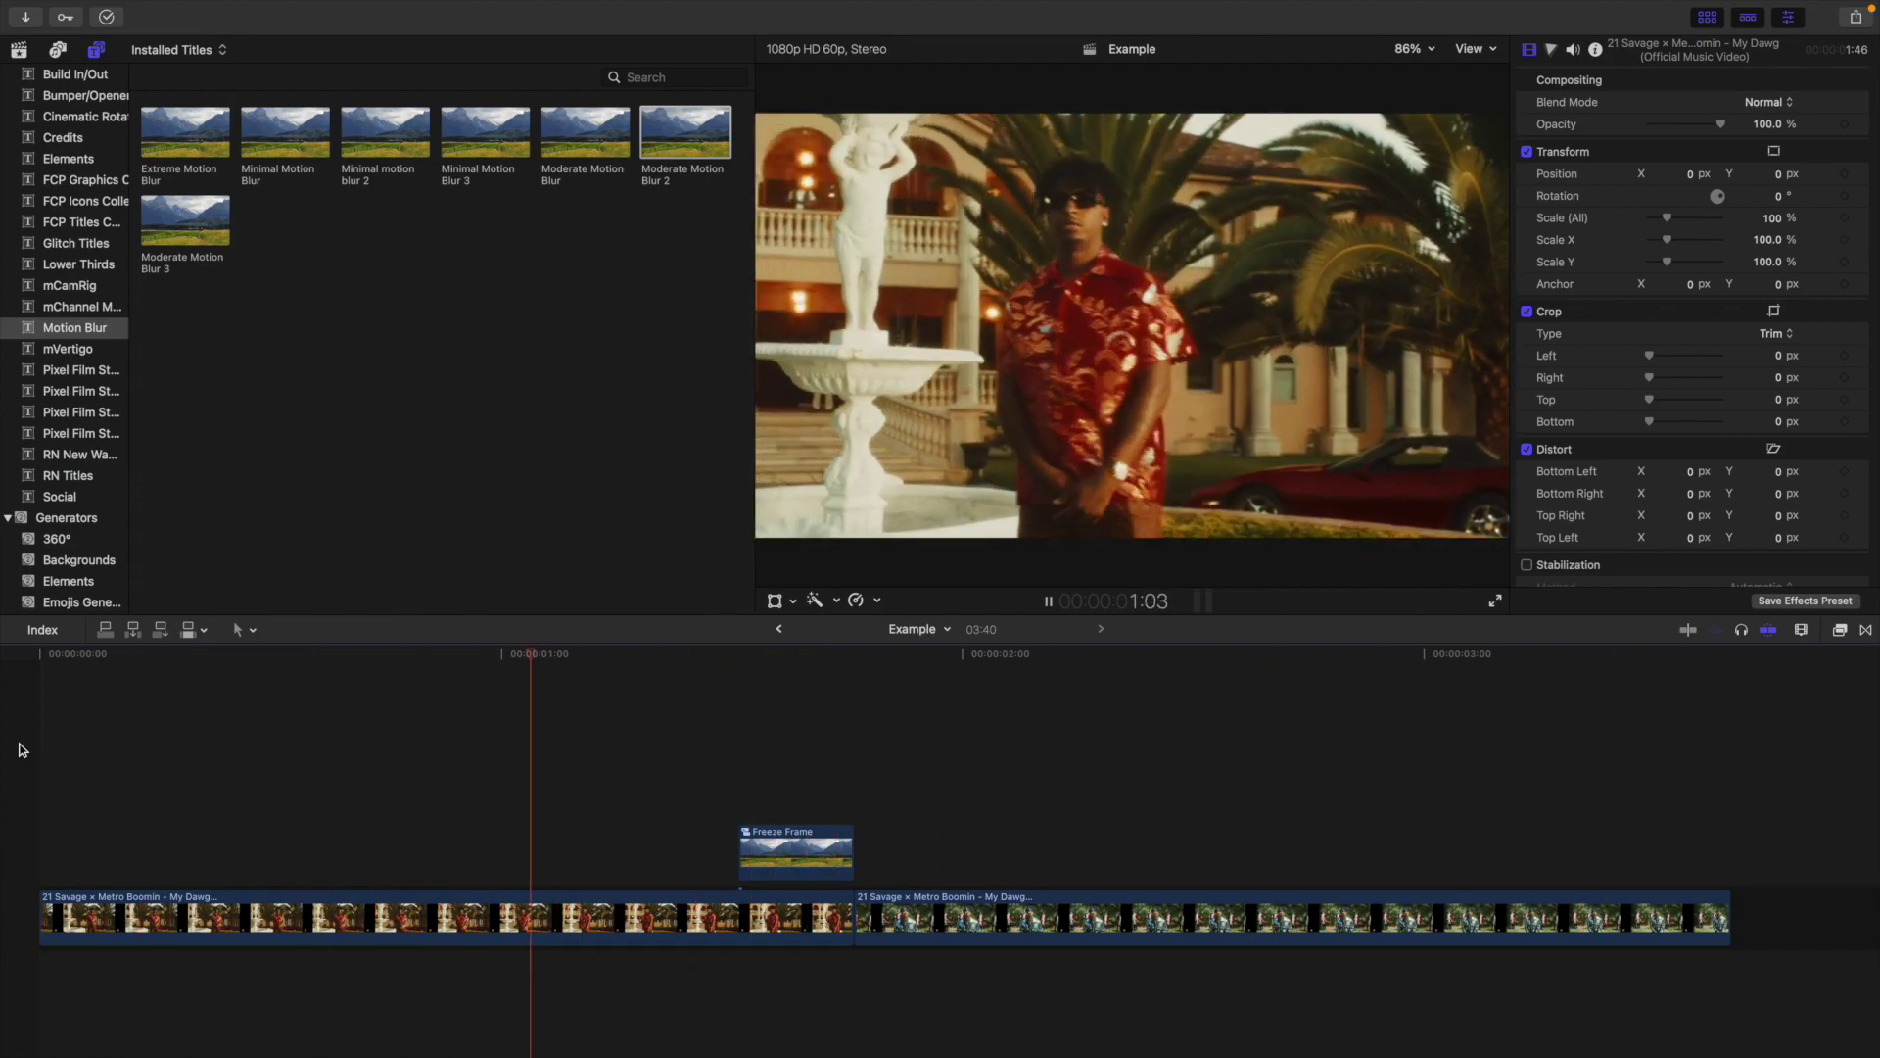
key(Home)
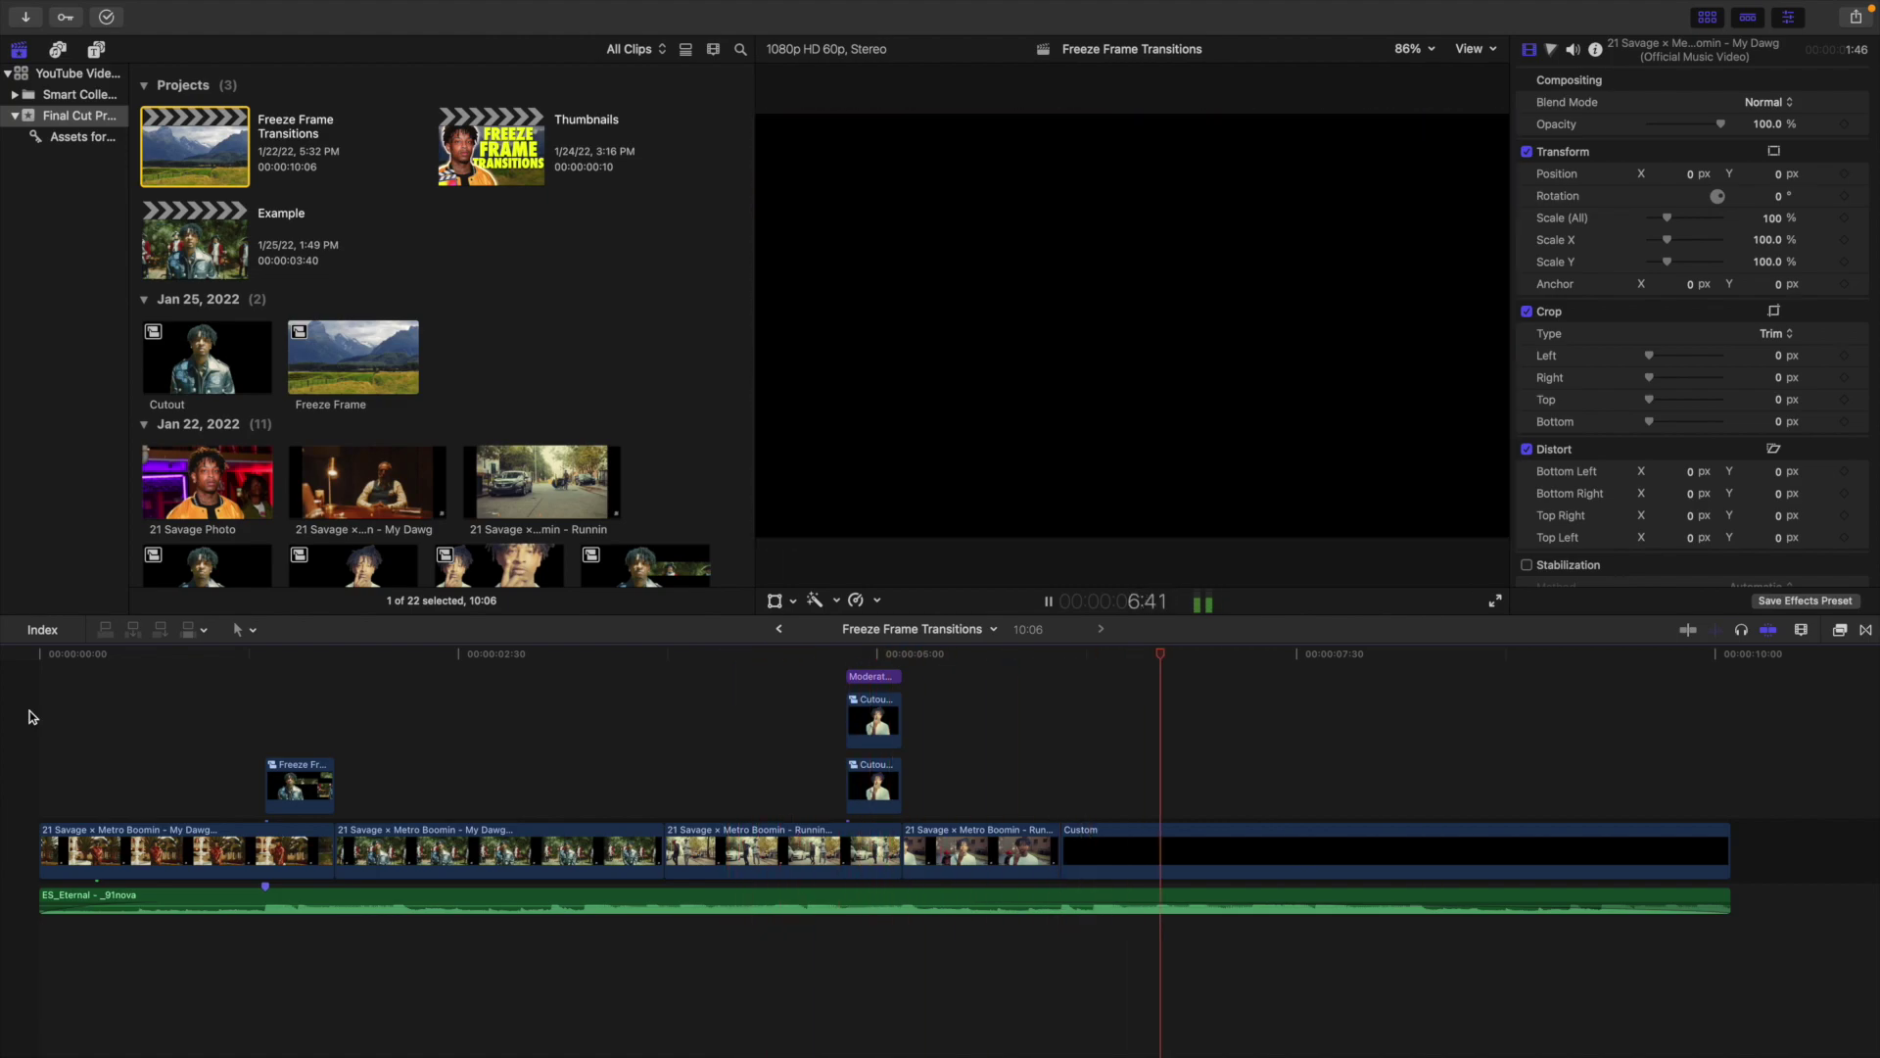
Step: Replay the Freeze Frame Transitions project from the beginning and stop playback at 8:08
key(Home)
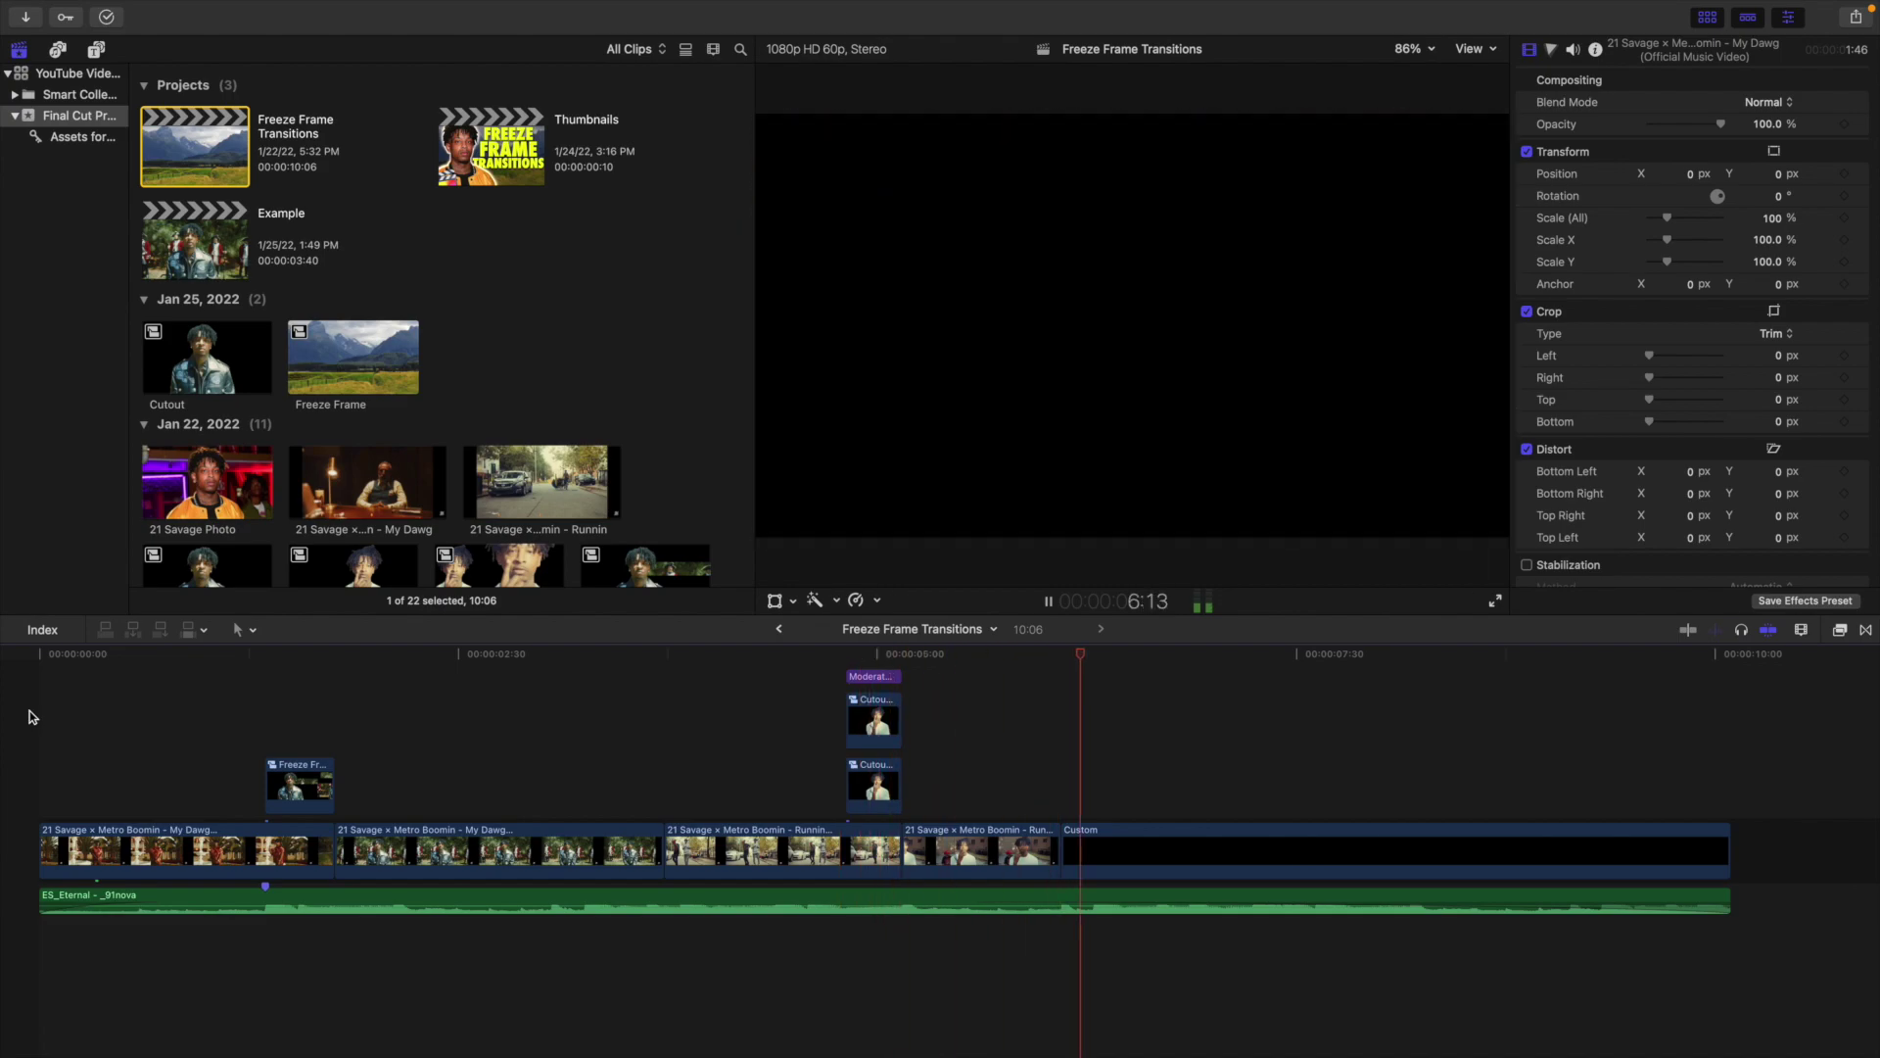
key(space)
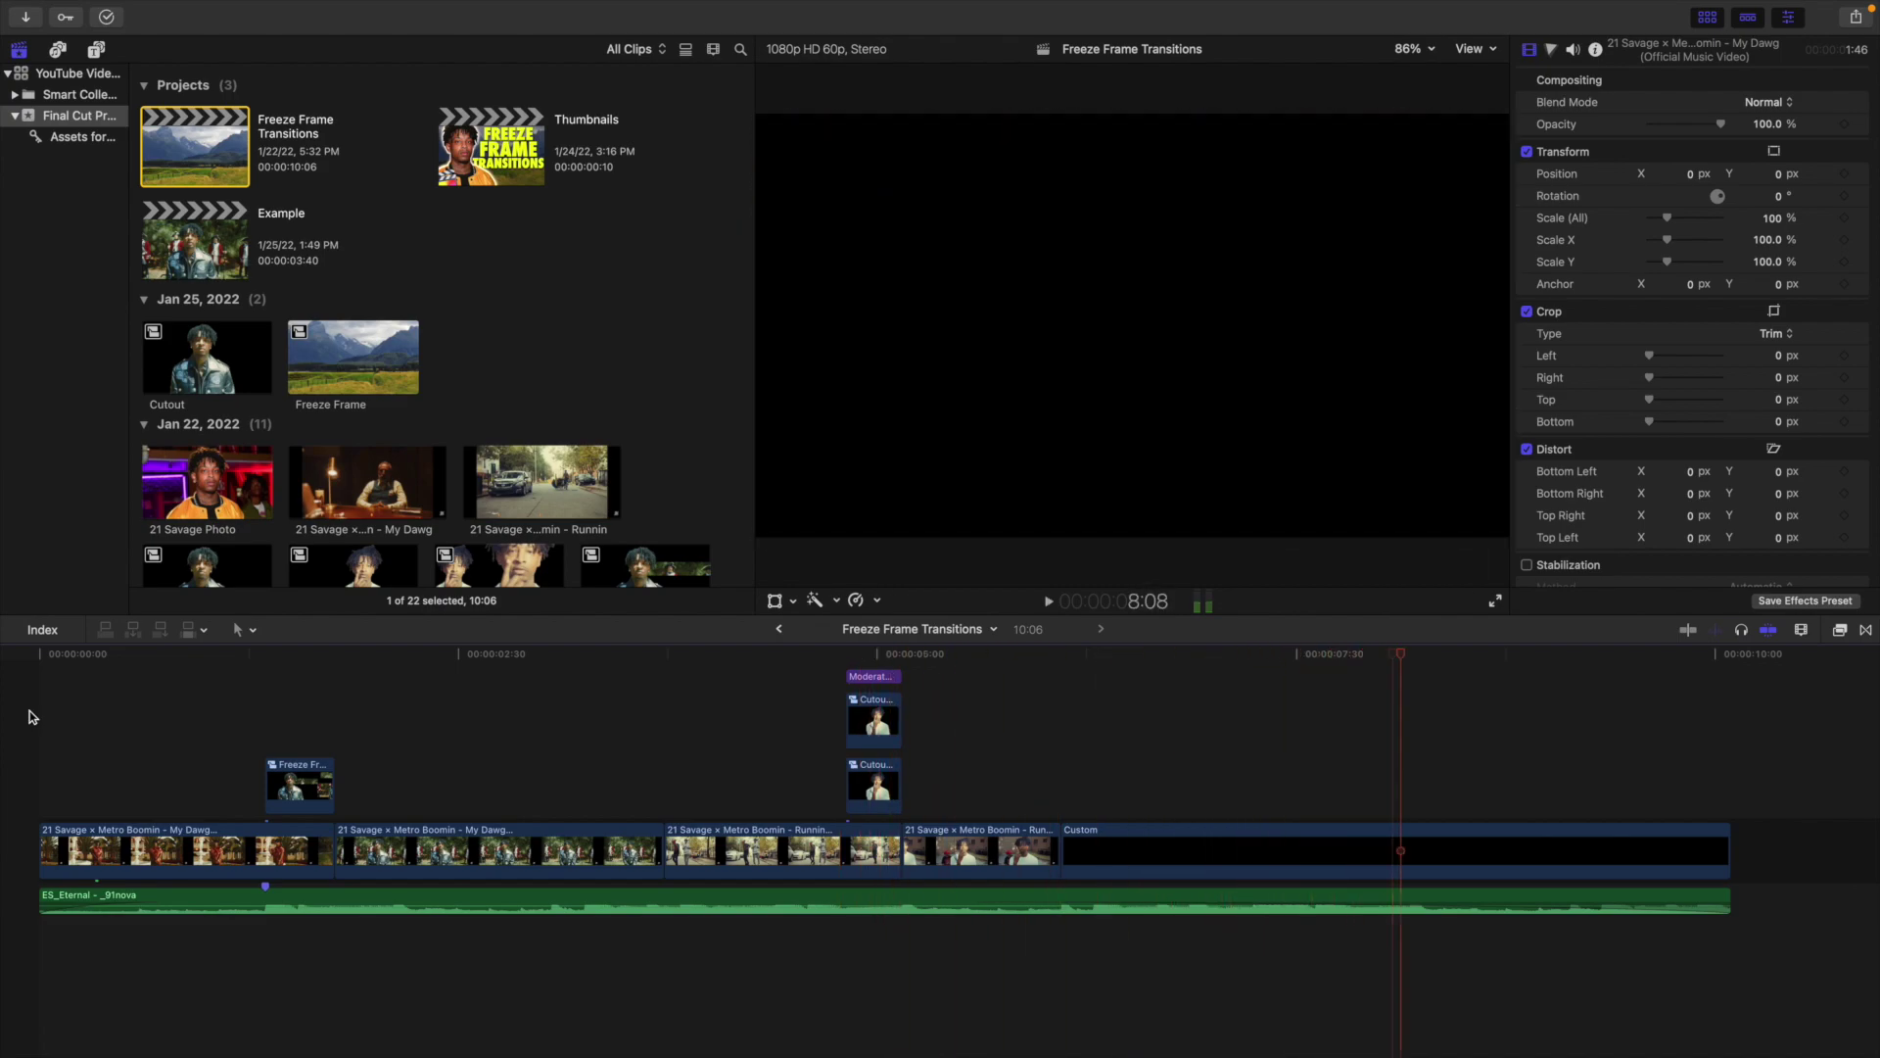